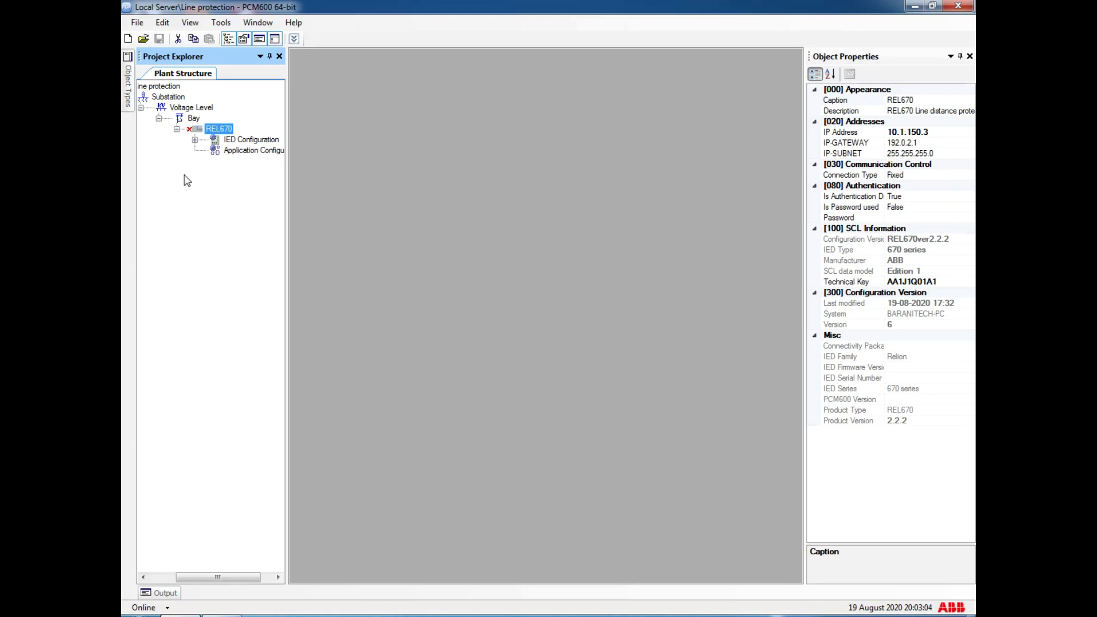
Open the Application Configuration of the REL670 IED in the bay.
right_click(222, 130)
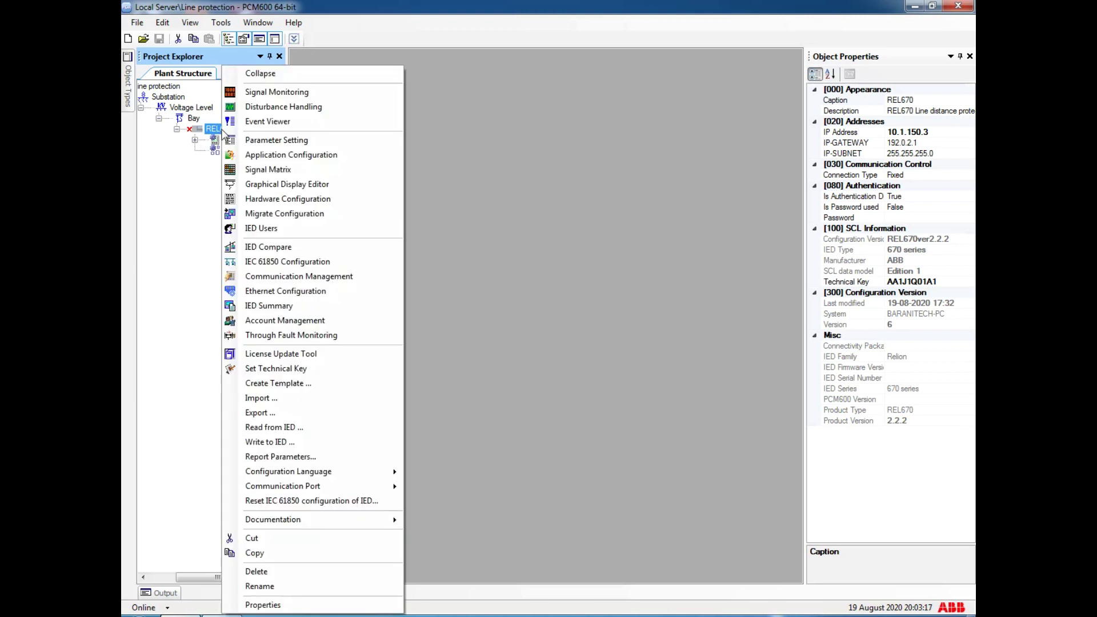
left_click(271, 155)
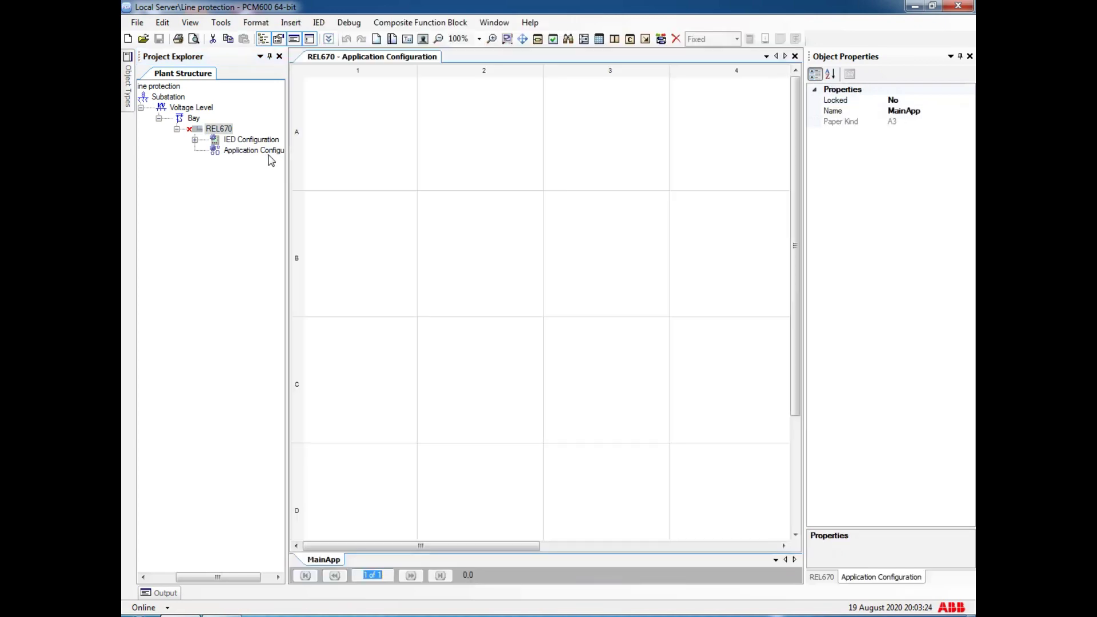
left_click(886, 112)
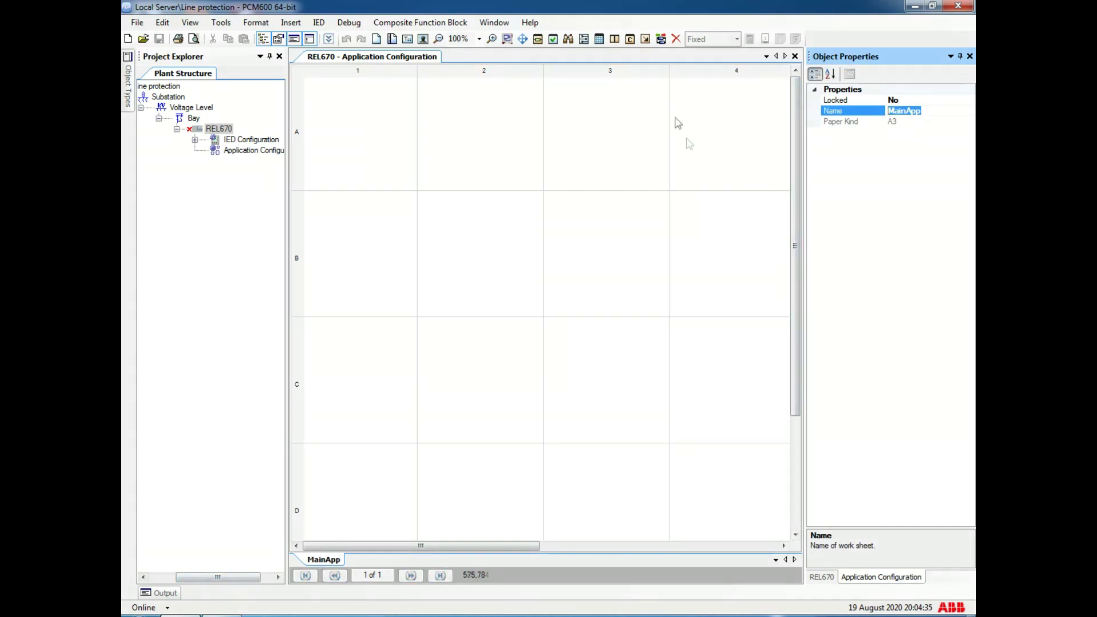
left_click(530, 199)
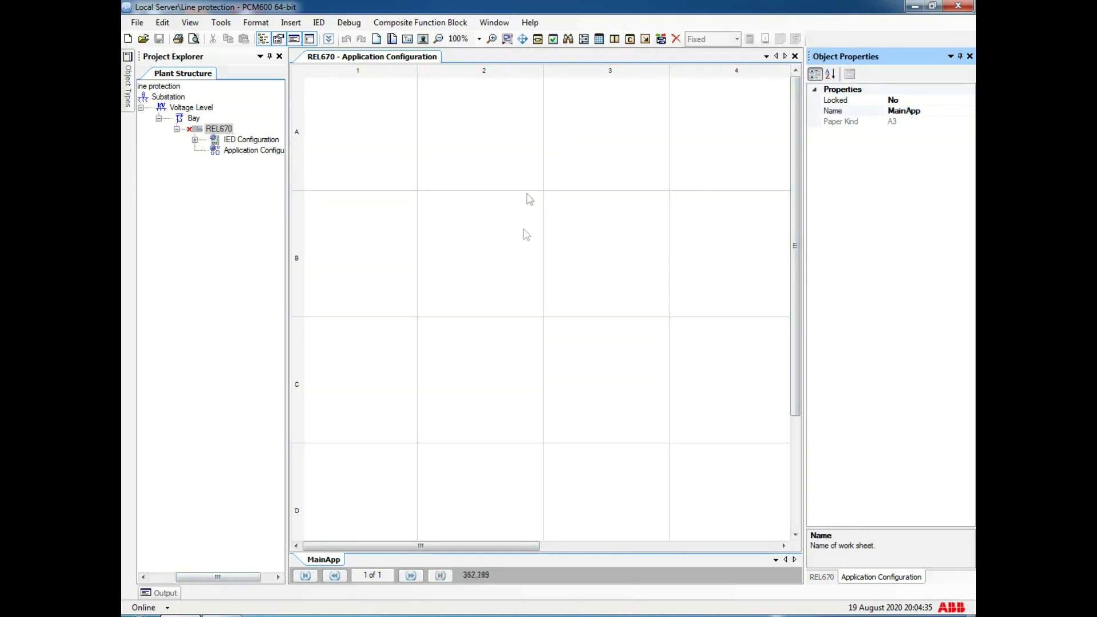
left_click(526, 234)
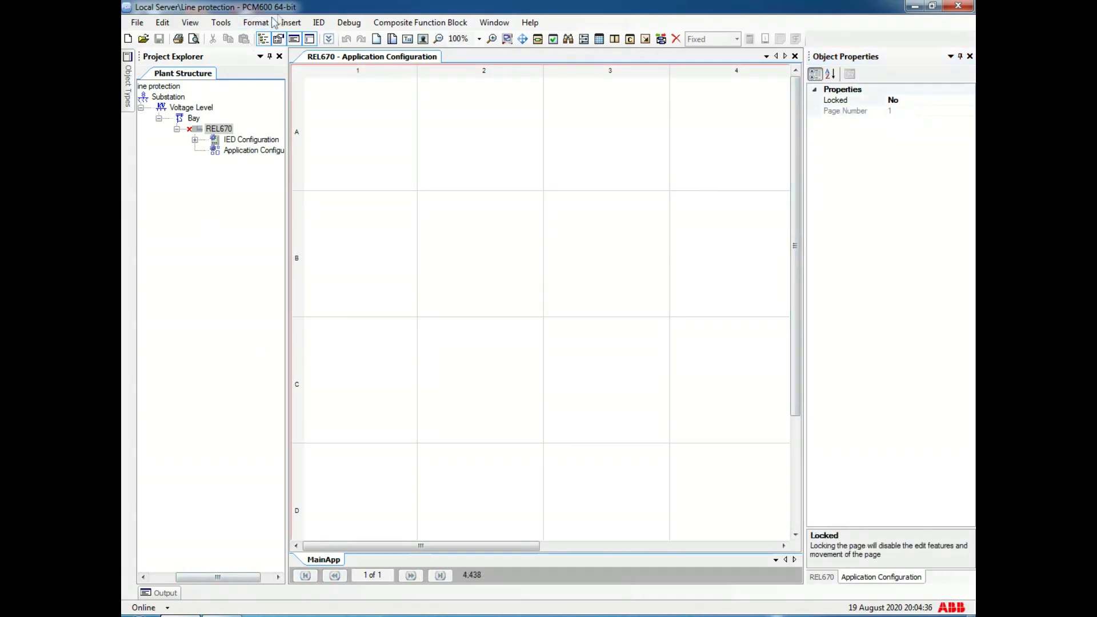
Insert a new main application and name it AnalogInput.
left_click(290, 23)
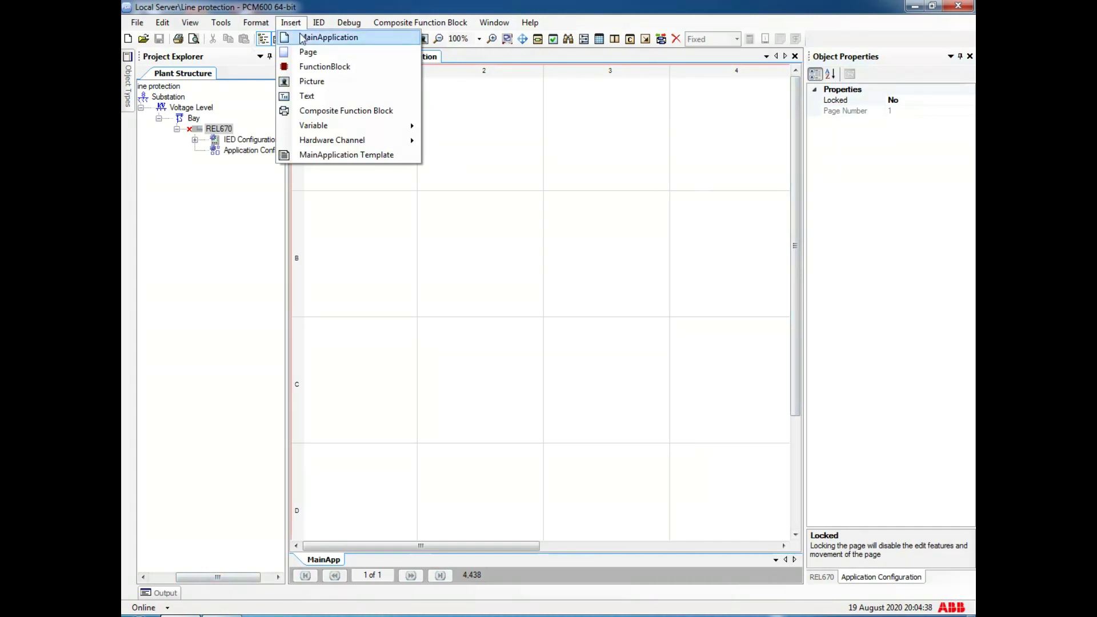
left_click(300, 38)
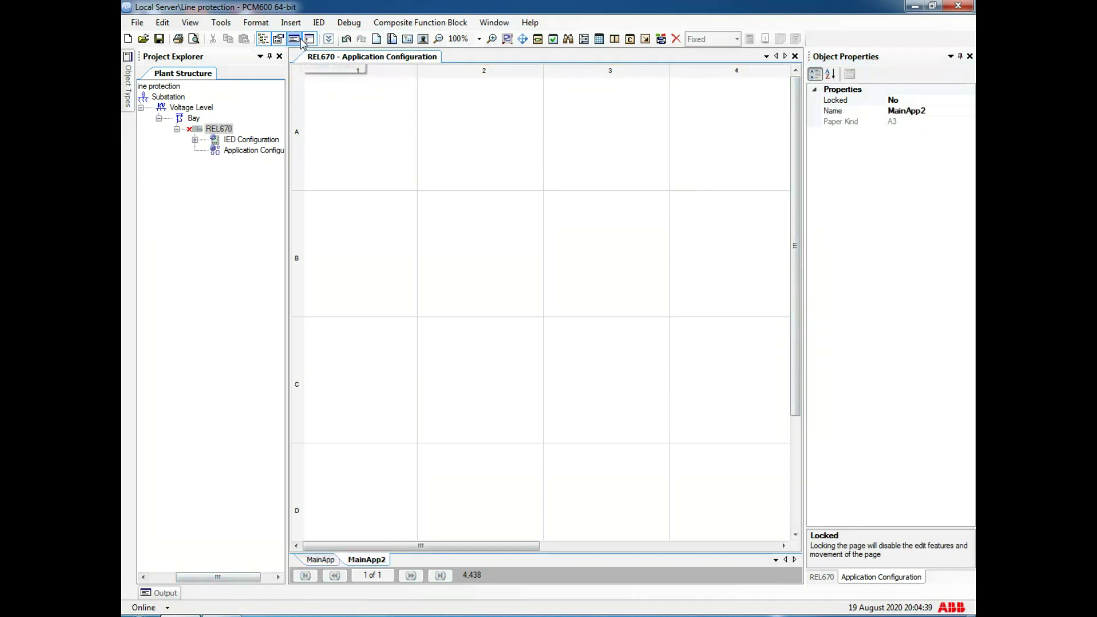
left_click(926, 112)
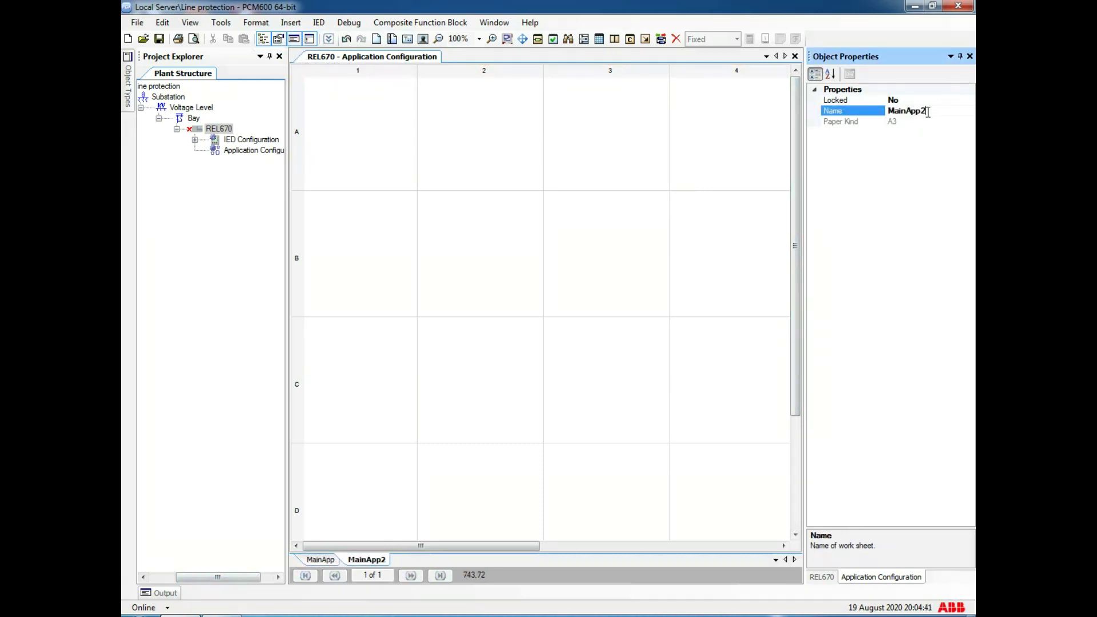
key("BackSpace")
key("BackSpace")
key("BackSpace")
key("BackSpace")
key("BackSpace")
key("BackSpace")
key("BackSpace")
key("BackSpace")
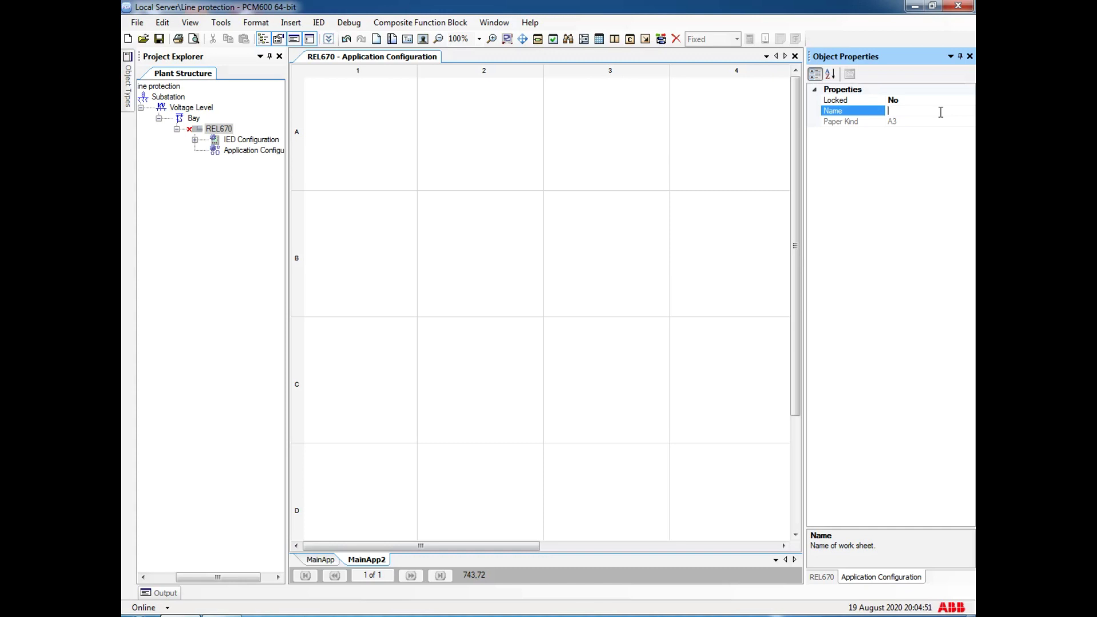
type("Analog Input")
type("I")
left_click(543, 203)
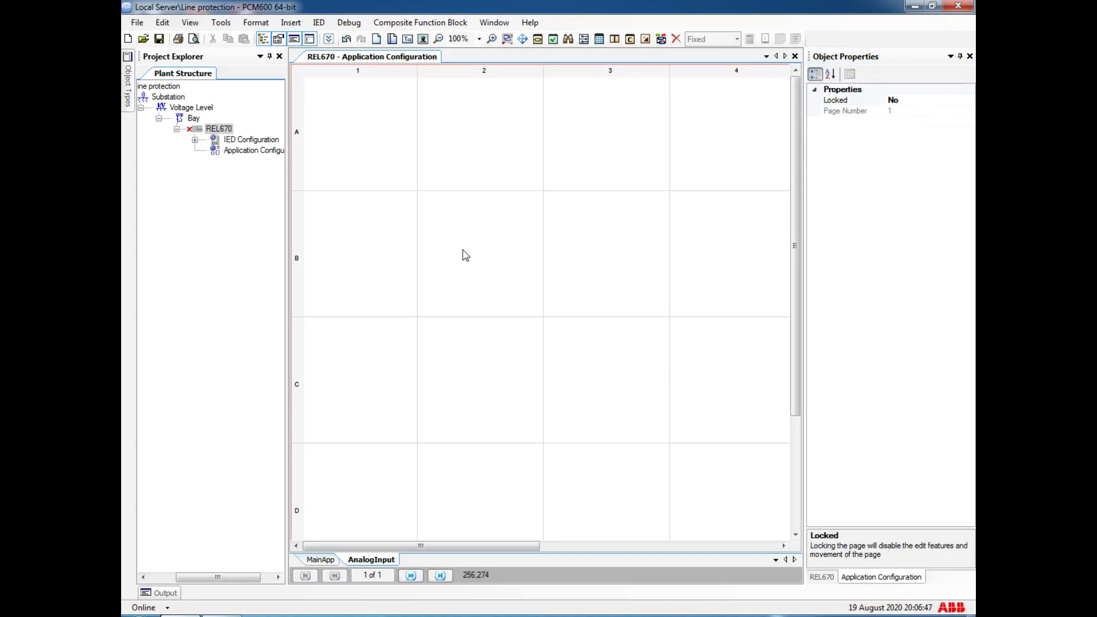
Insert the text "Current Input" on the AnalogInput page and place it at the upper edge, around the boundary between columns 2 and 3.
left_click(292, 24)
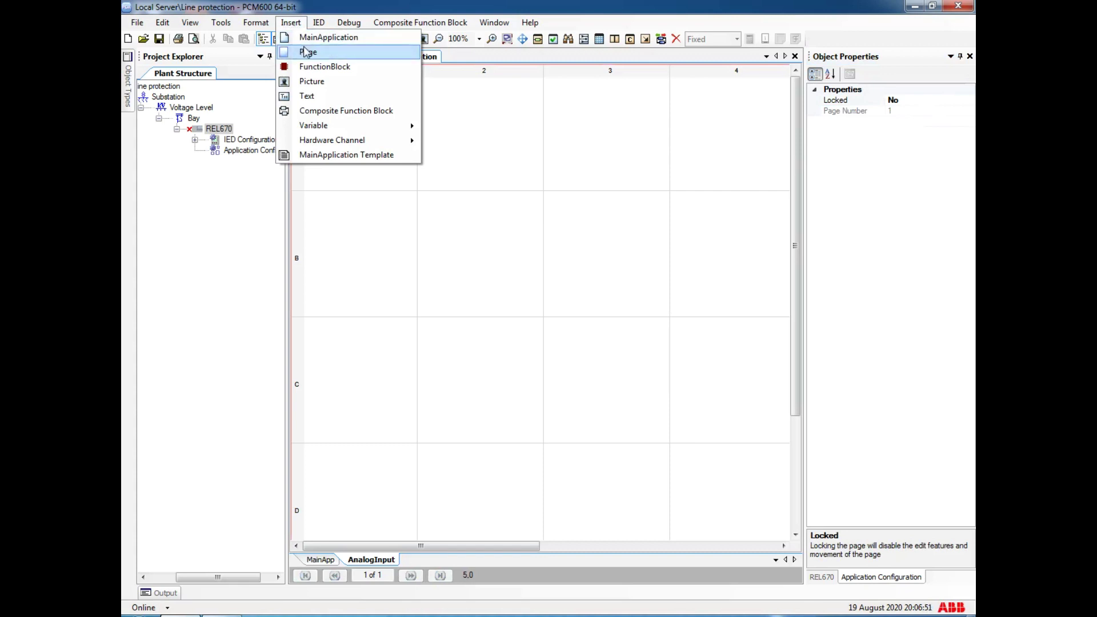
left_click(307, 97)
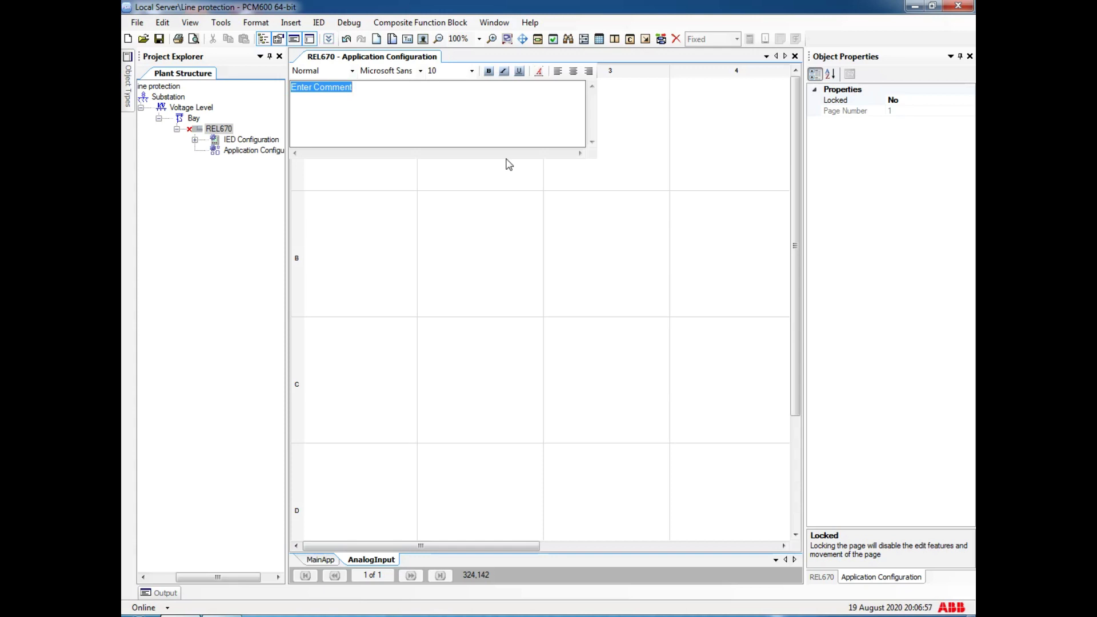
type("Curre")
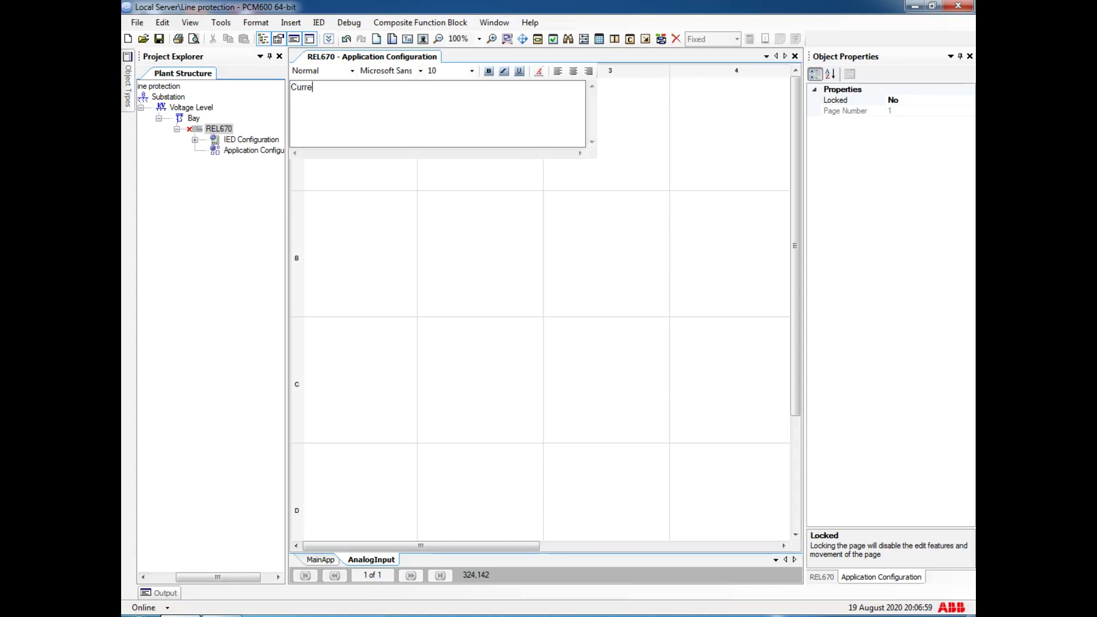
type("nt Input")
left_click(524, 255)
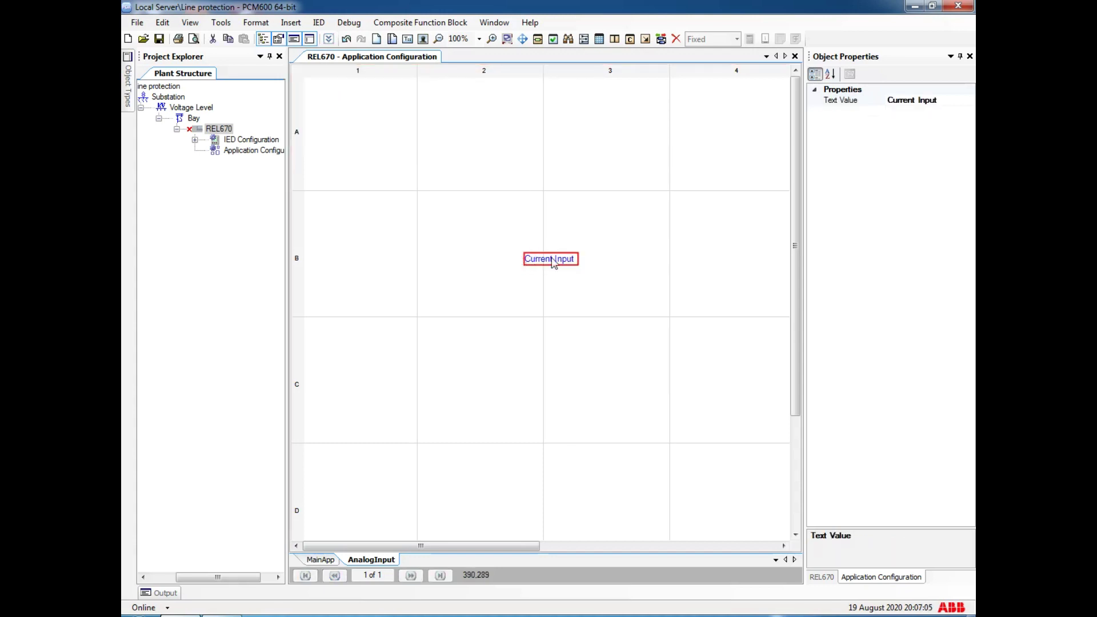
left_click(555, 120)
left_click_drag(556, 120, 545, 100)
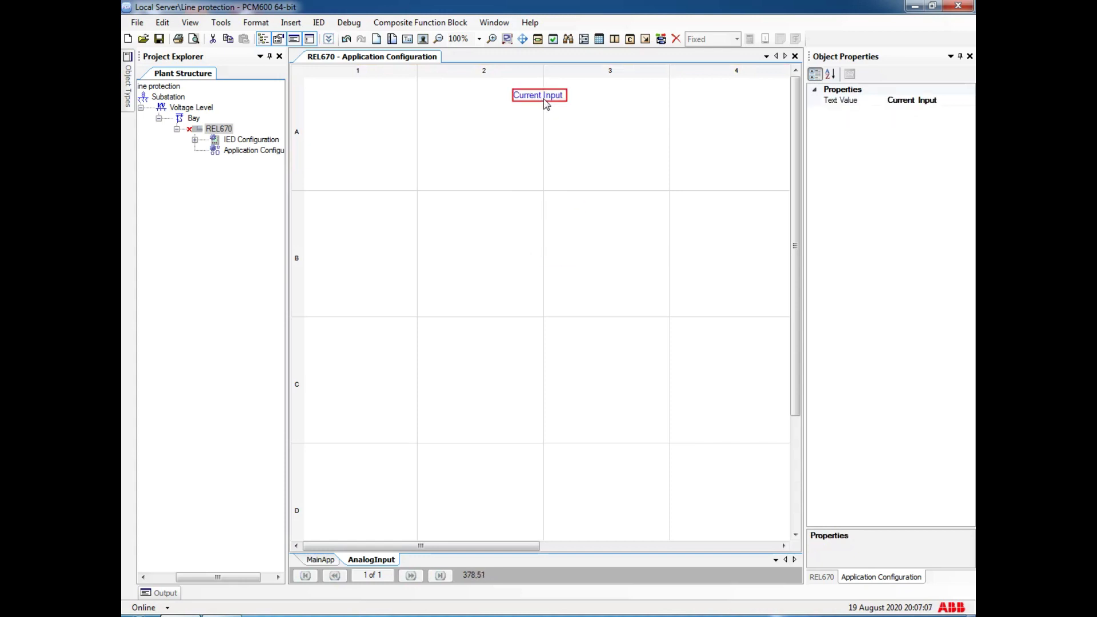
Format the "Current Input" text with font size 20 and red colour.
double_click(545, 100)
left_click(578, 44)
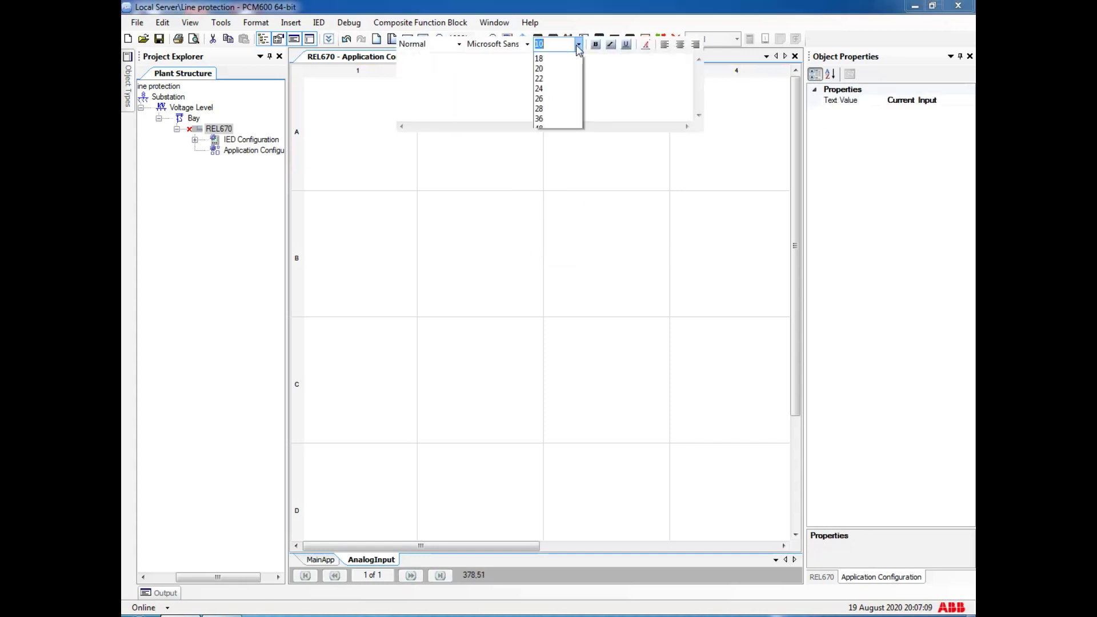
left_click(544, 138)
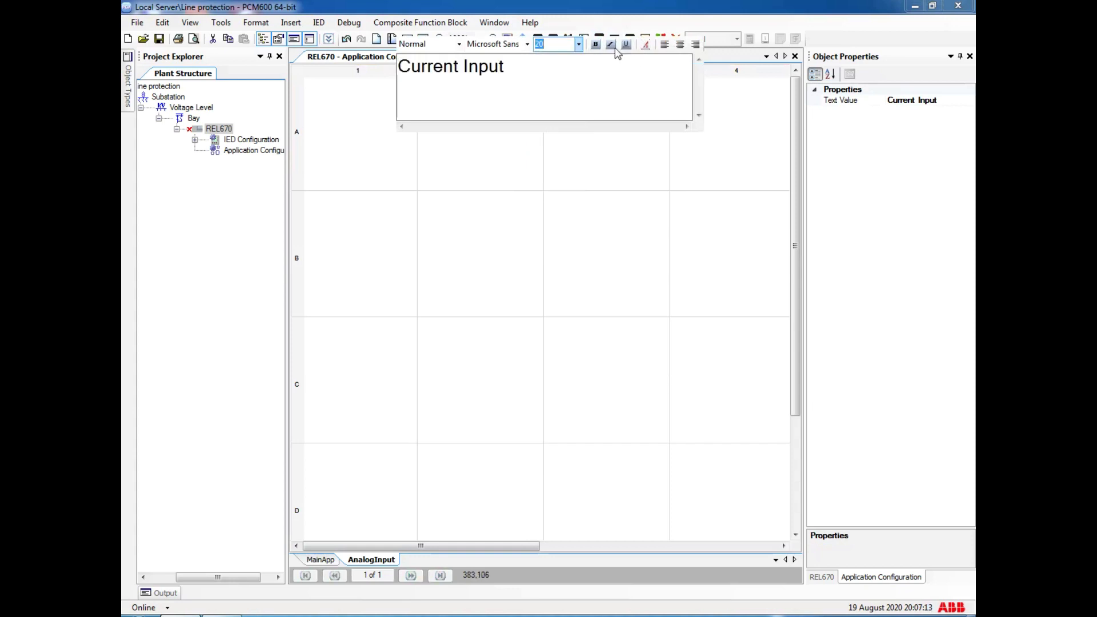
left_click(647, 45)
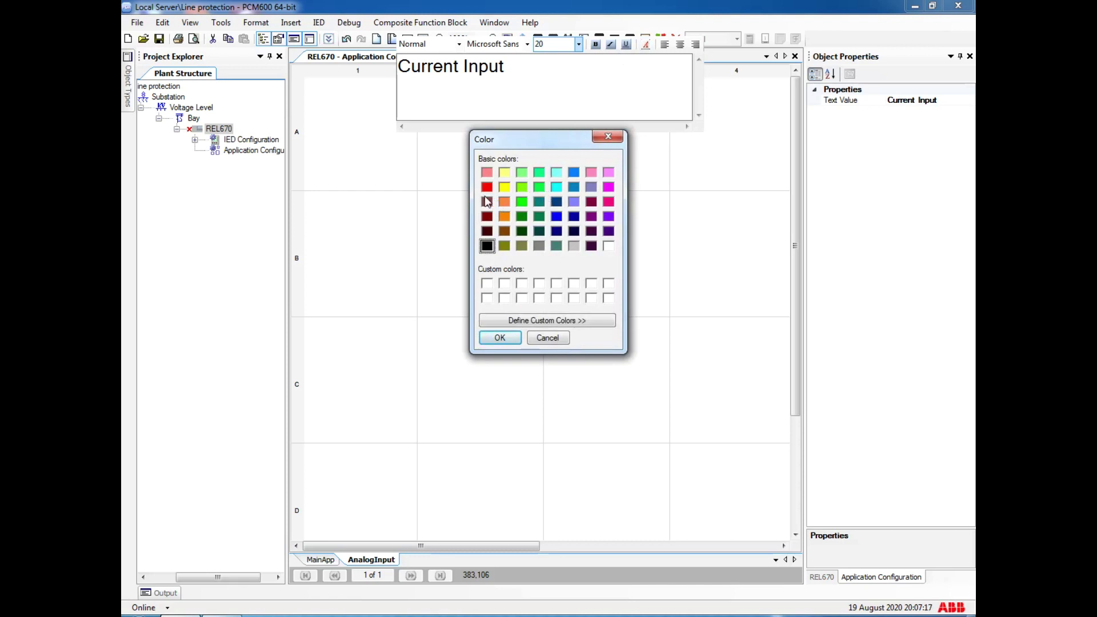
left_click(487, 187)
left_click(500, 339)
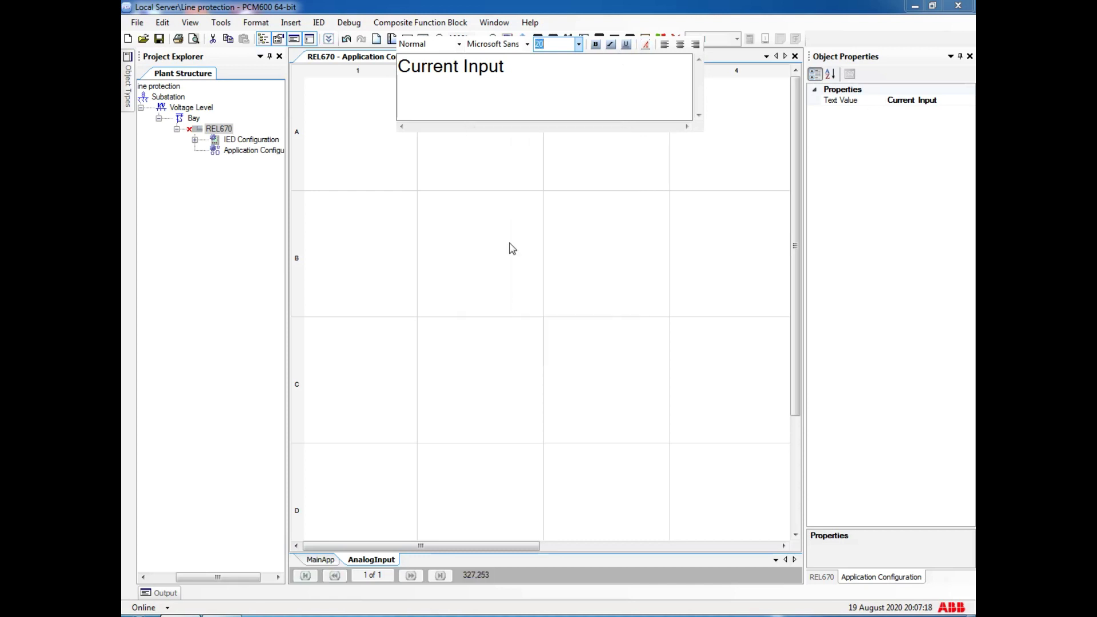
left_click(511, 230)
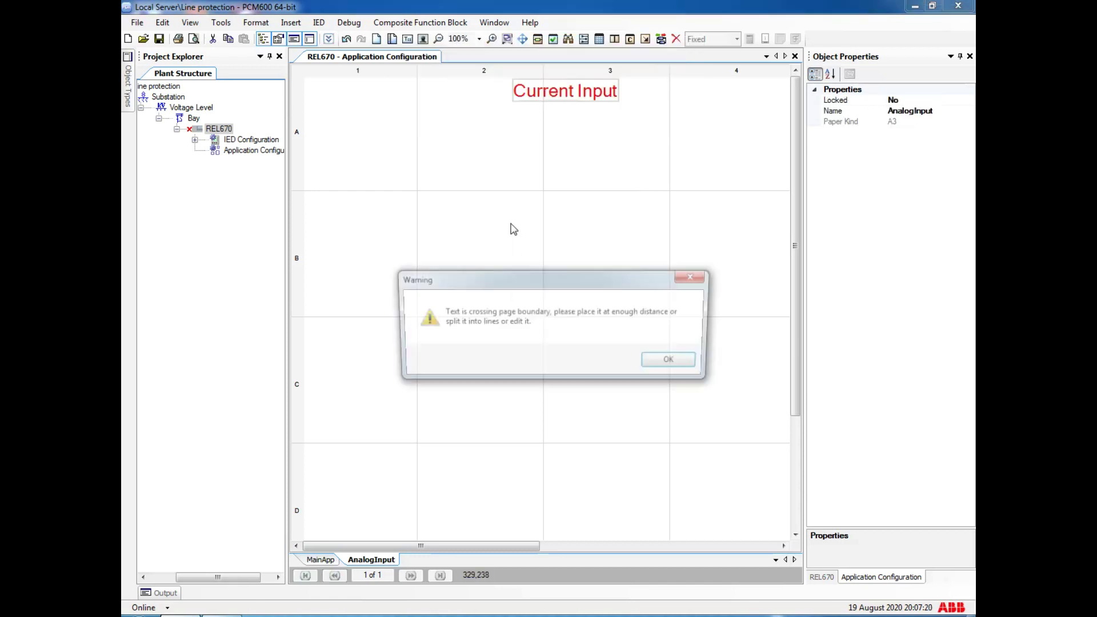
left_click(657, 364)
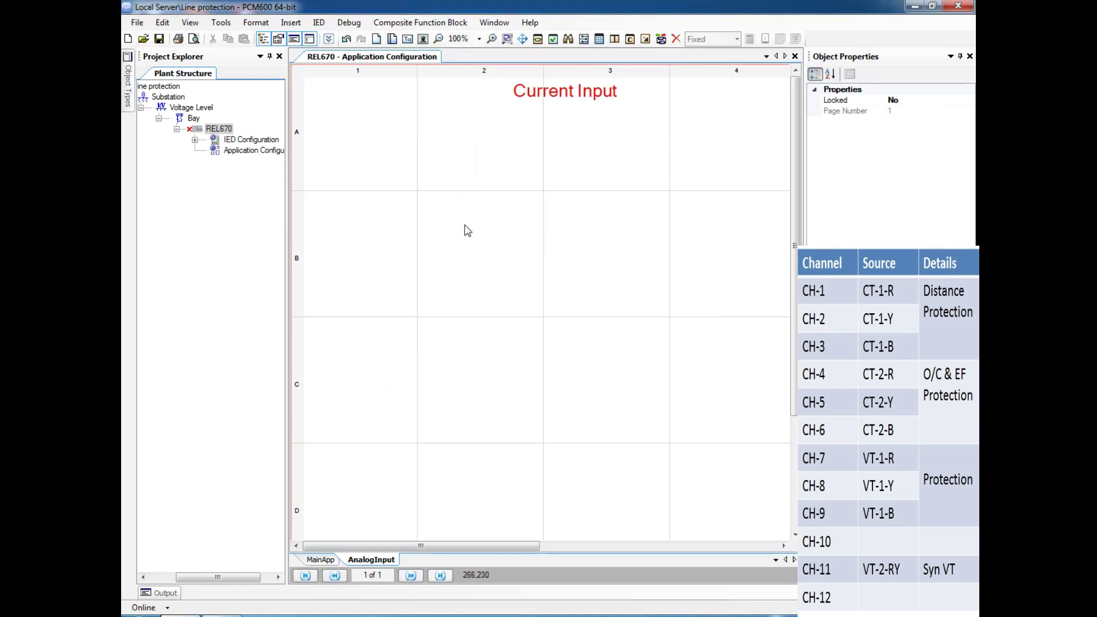
Insert an Analog Input hardware channel in row A, column 2, allocated to module TRM_40, channel CH1(I).
right_click(425, 149)
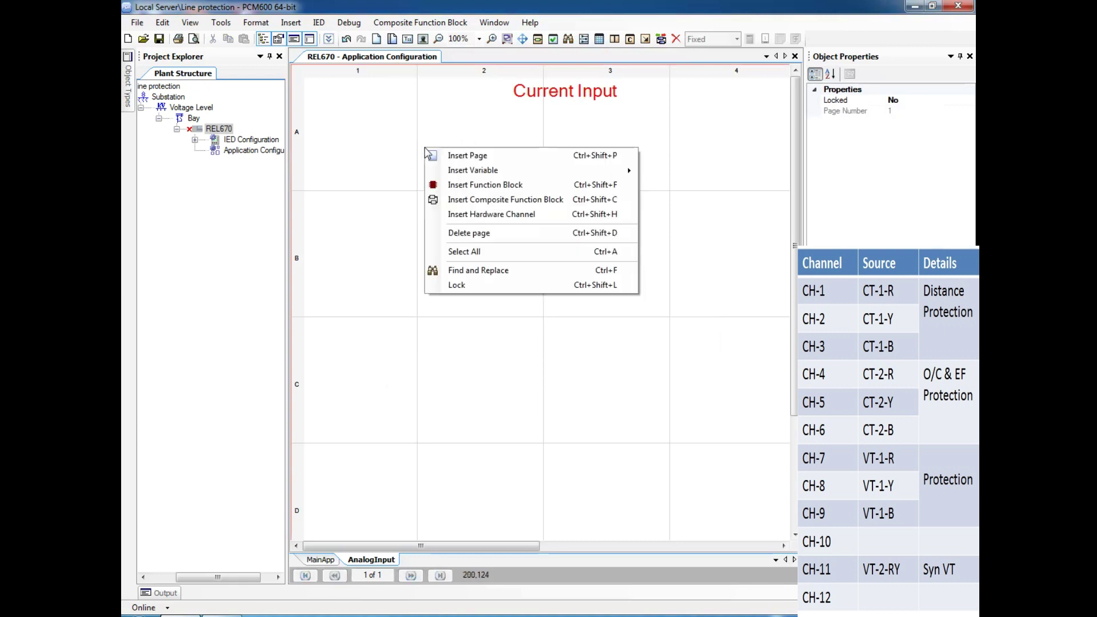
left_click(472, 220)
left_click(512, 247)
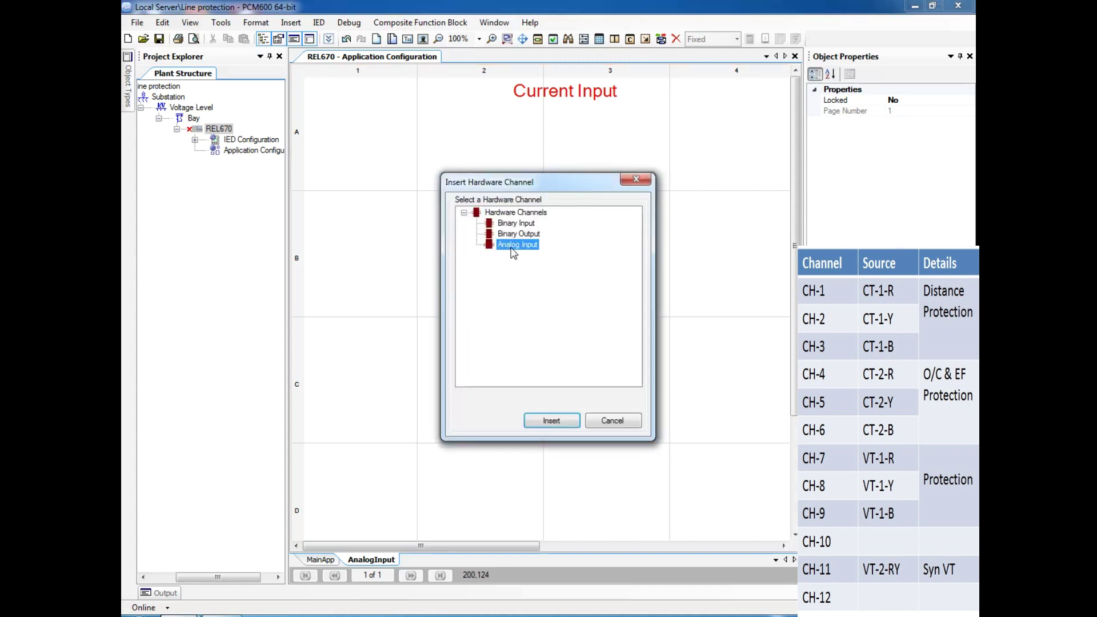
left_click(557, 423)
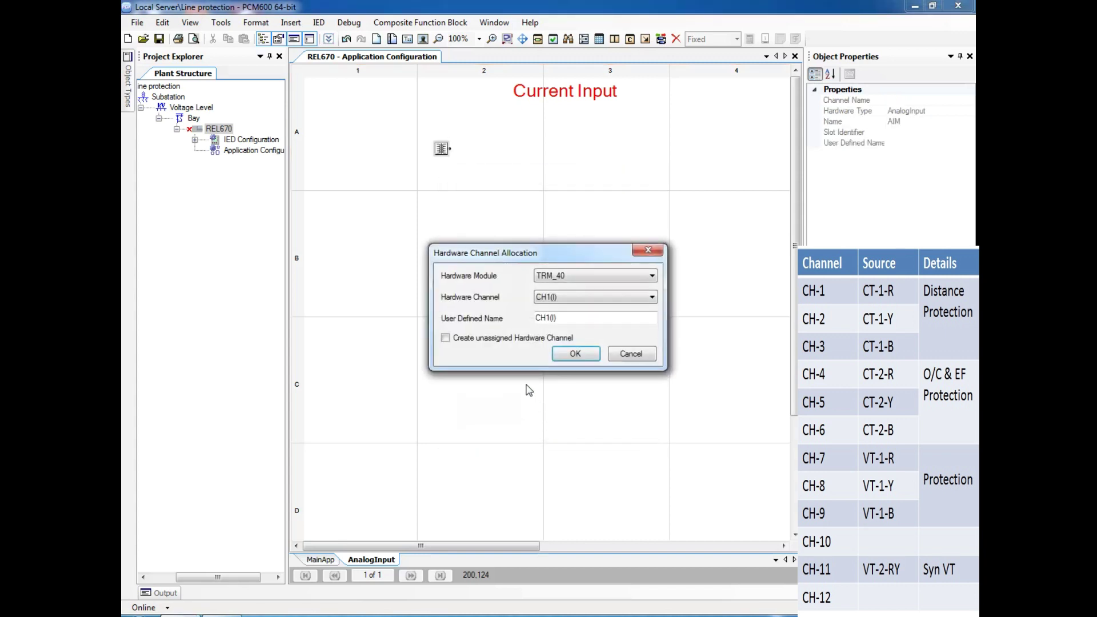
left_click(575, 277)
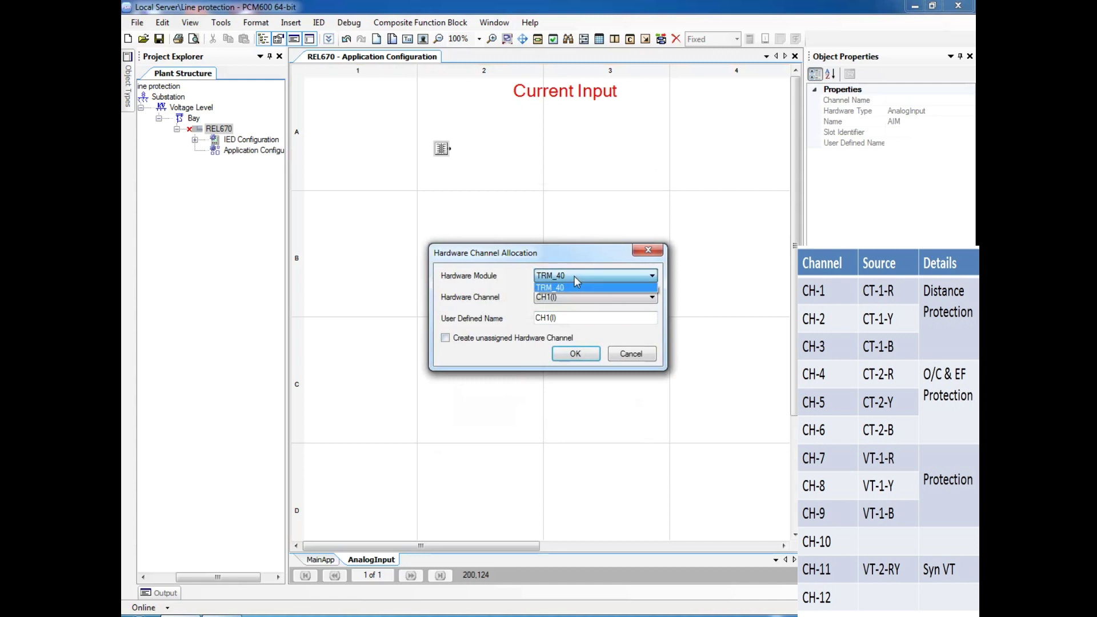
left_click(575, 276)
left_click(580, 297)
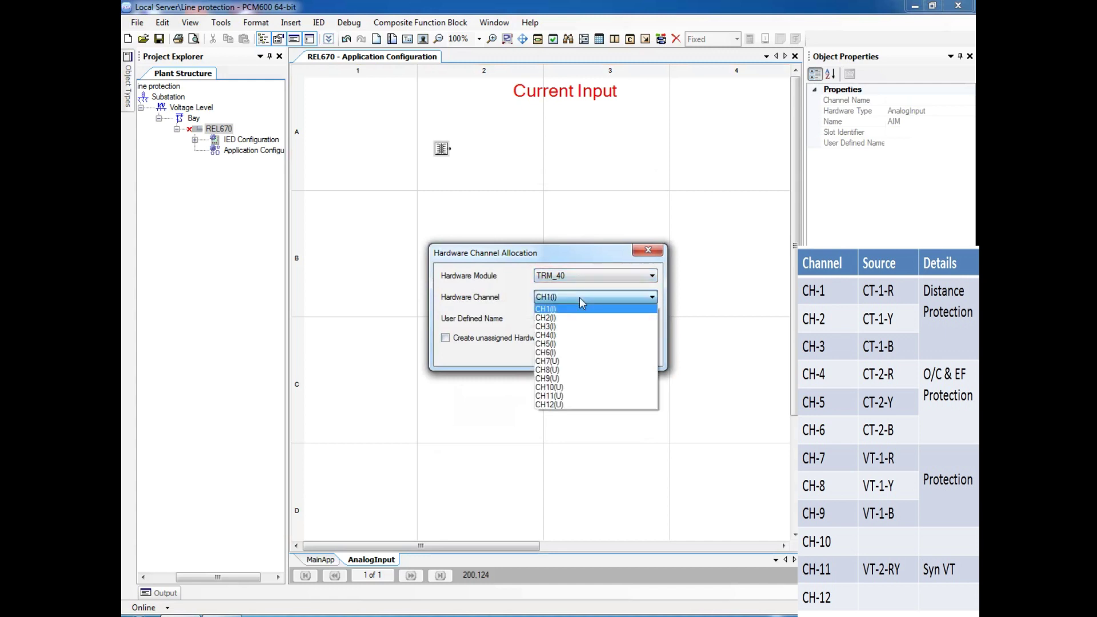
left_click(580, 297)
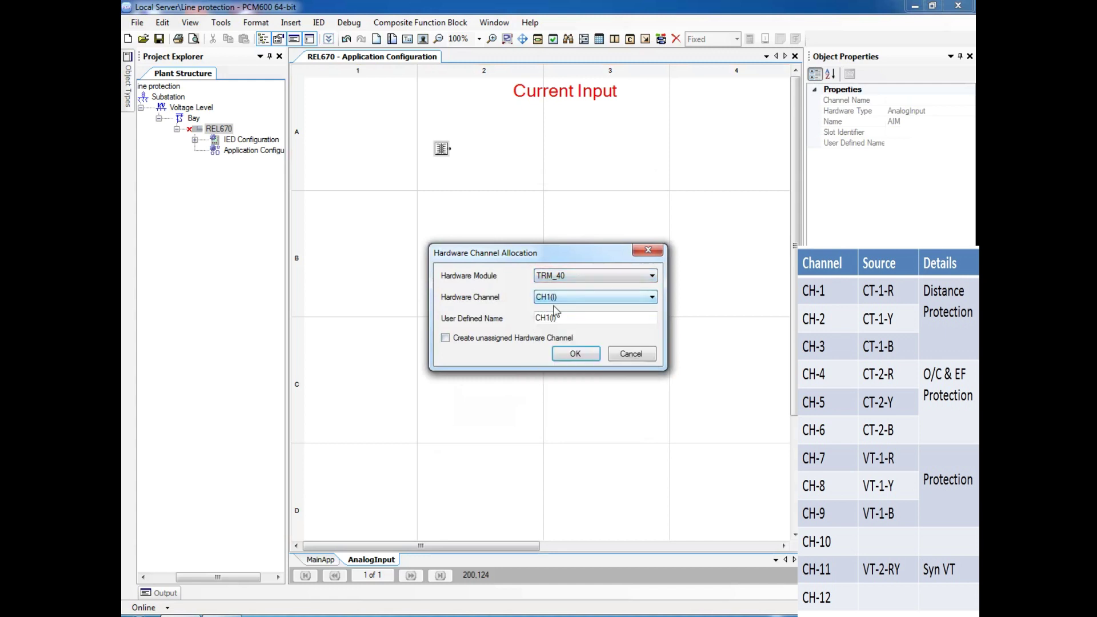
Set the CH1(I) channel's user defined name to R_Phase_C1 and accept the allocation.
left_click(575, 321)
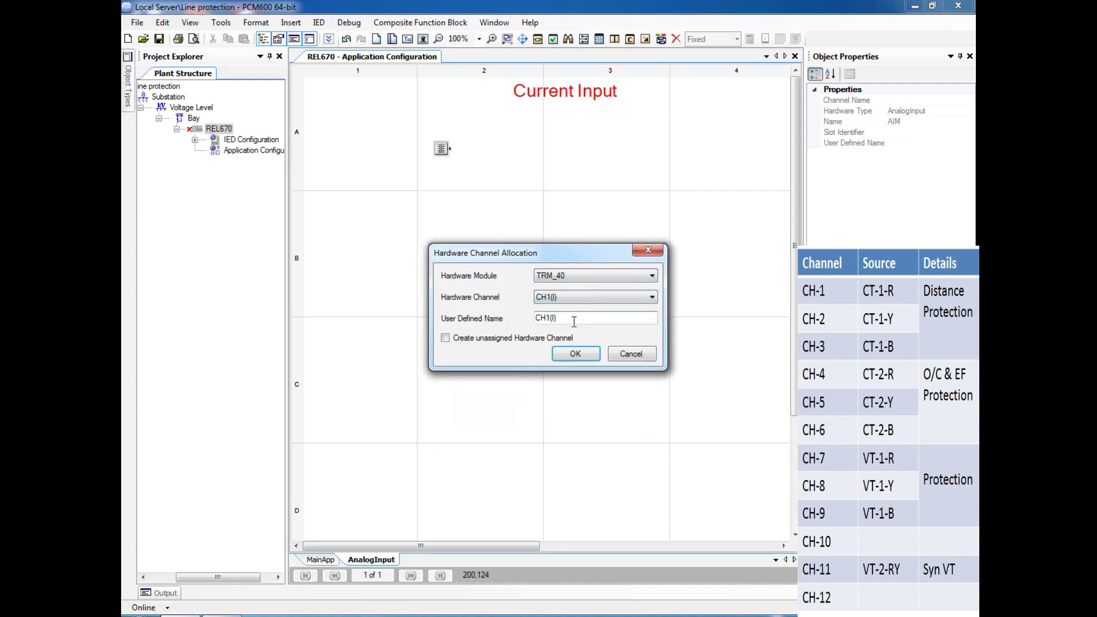
left_click_drag(575, 322, 539, 327)
type("P")
key("BackSpace")
type("R Phas")
type("e-MP")
key("BackSpace")
key("BackSpace")
key("BackSpace")
type("_C1")
left_click(544, 318)
key("BackSpace")
type("_")
left_click(573, 355)
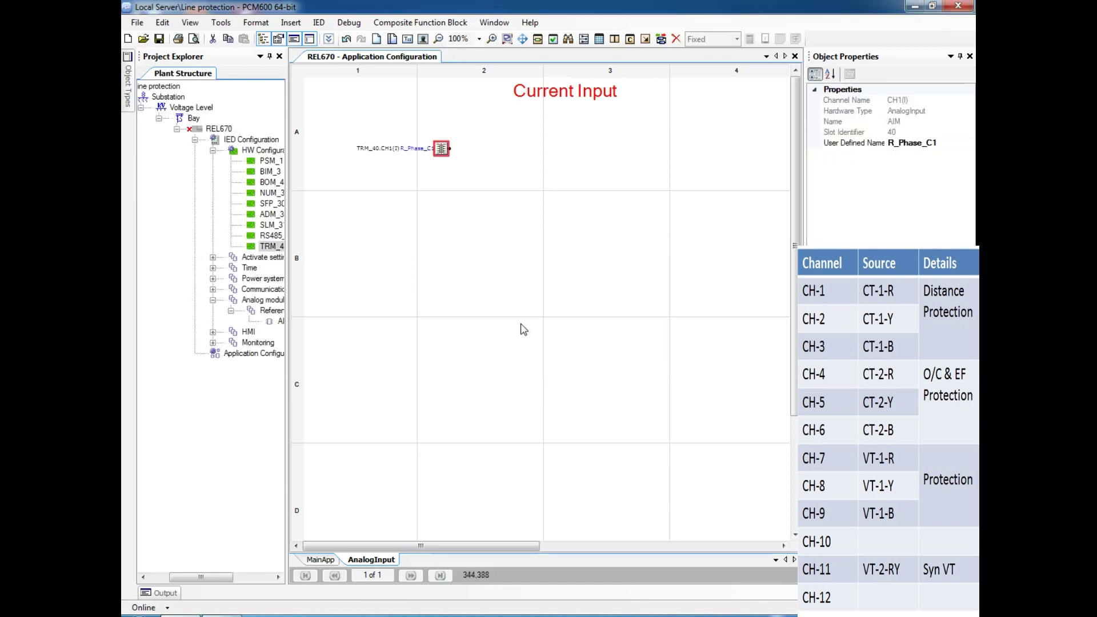
Insert a second Analog Input hardware channel below the first, allocated to TRM_40 channel CH2(I) and named Y_Phase_C1.
right_click(438, 181)
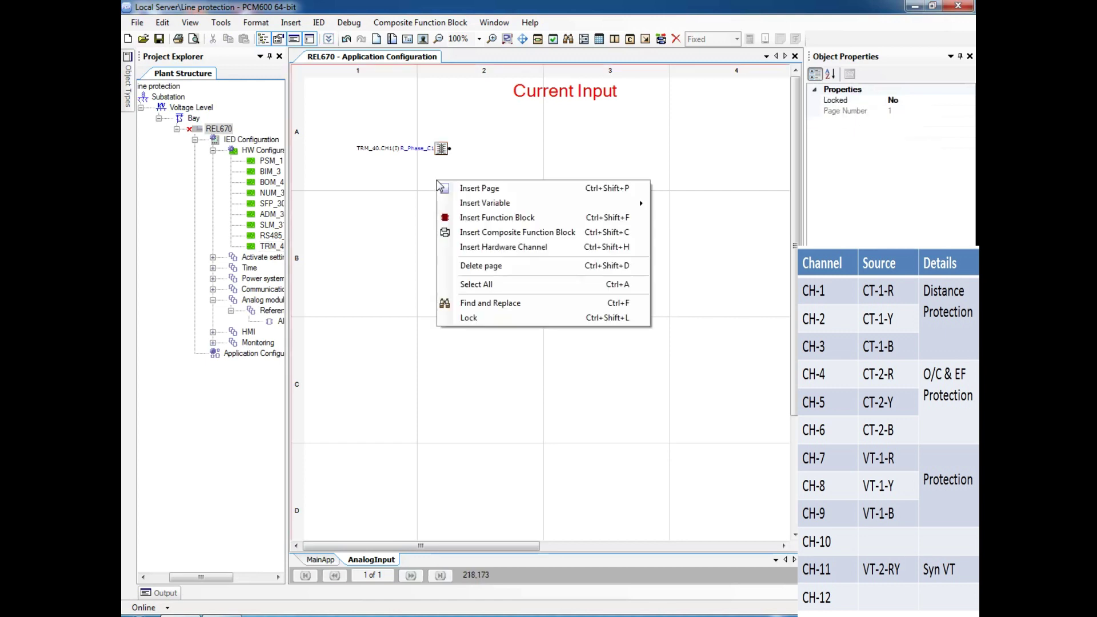
left_click(489, 247)
left_click(502, 244)
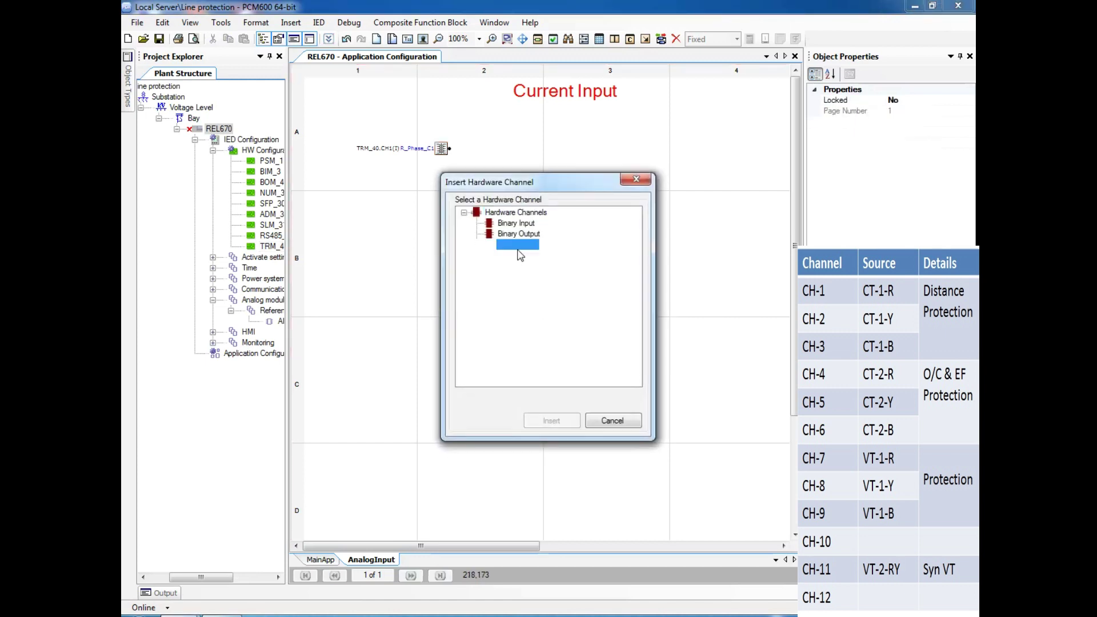
left_click(551, 420)
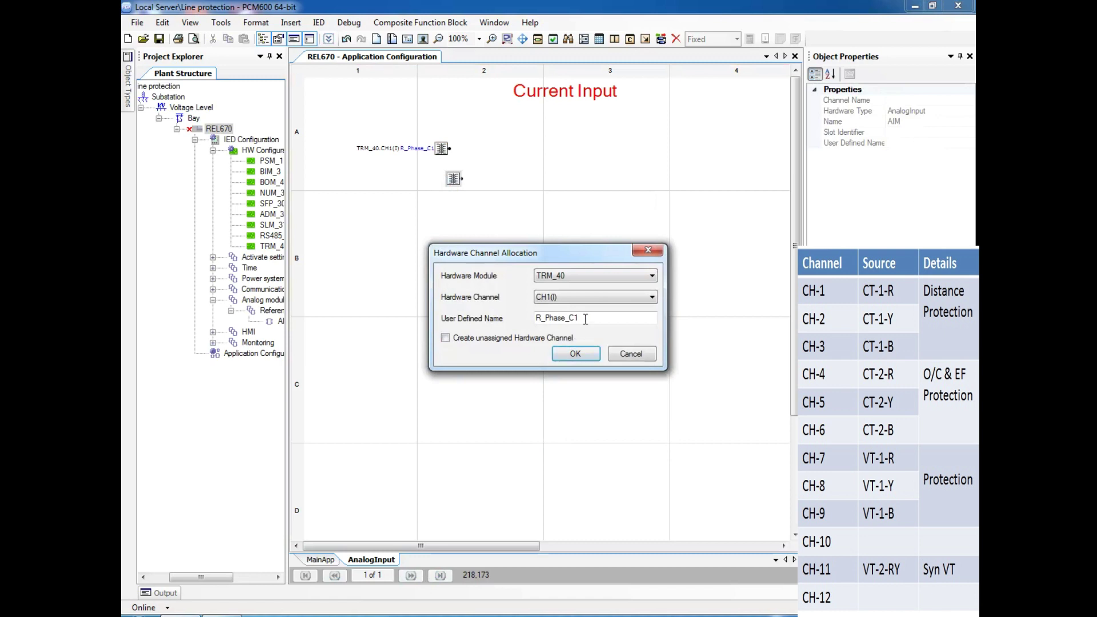
left_click(587, 298)
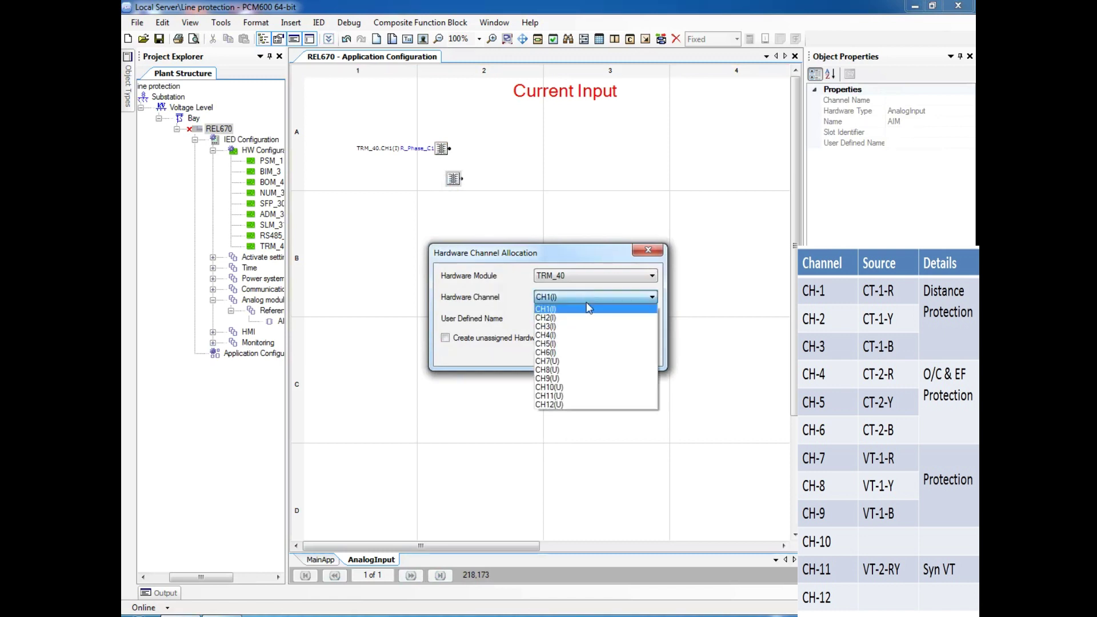
left_click(586, 319)
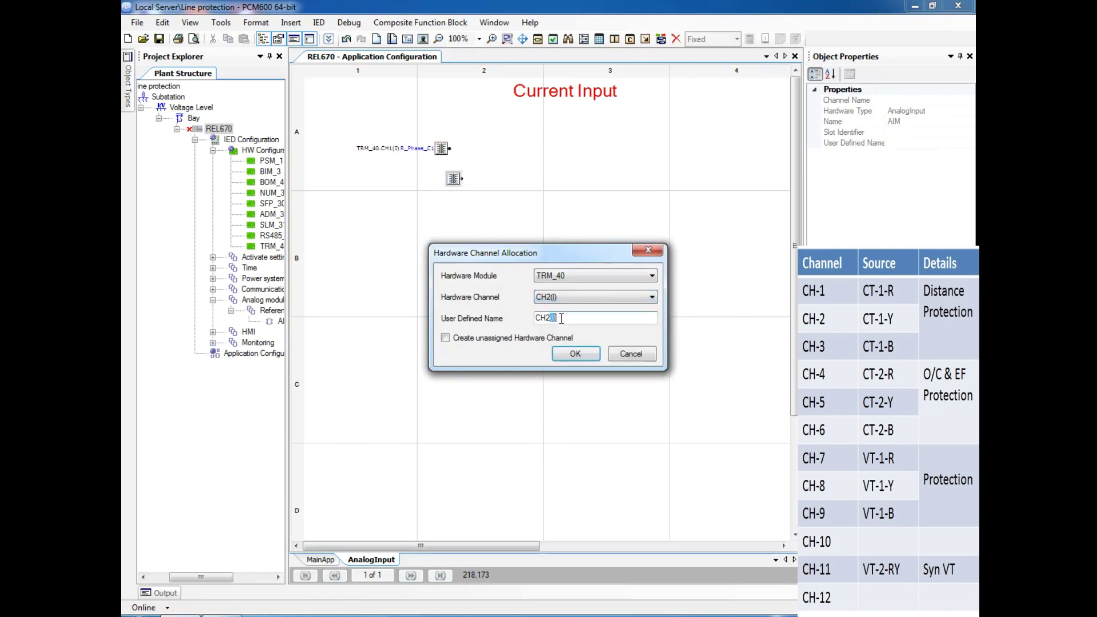
left_click_drag(554, 318, 535, 321)
type("Y_Phase_C1")
left_click(587, 355)
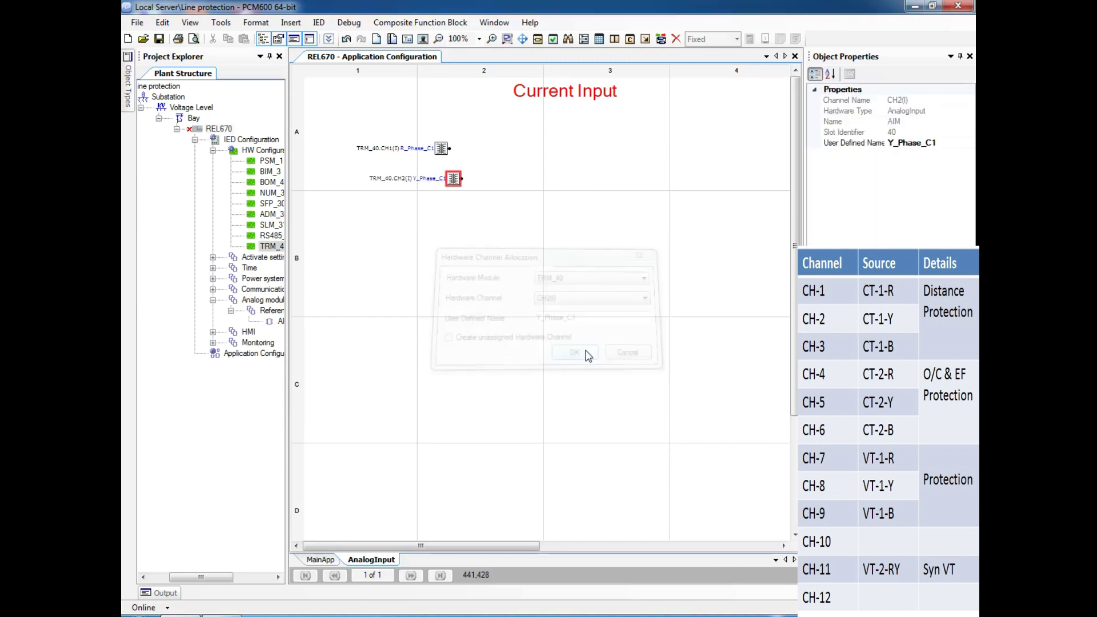
Insert a third Analog Input hardware channel below the second, allocated to TRM_40 channel CH3(I) and named B_Phase_C1.
right_click(458, 203)
left_click(513, 270)
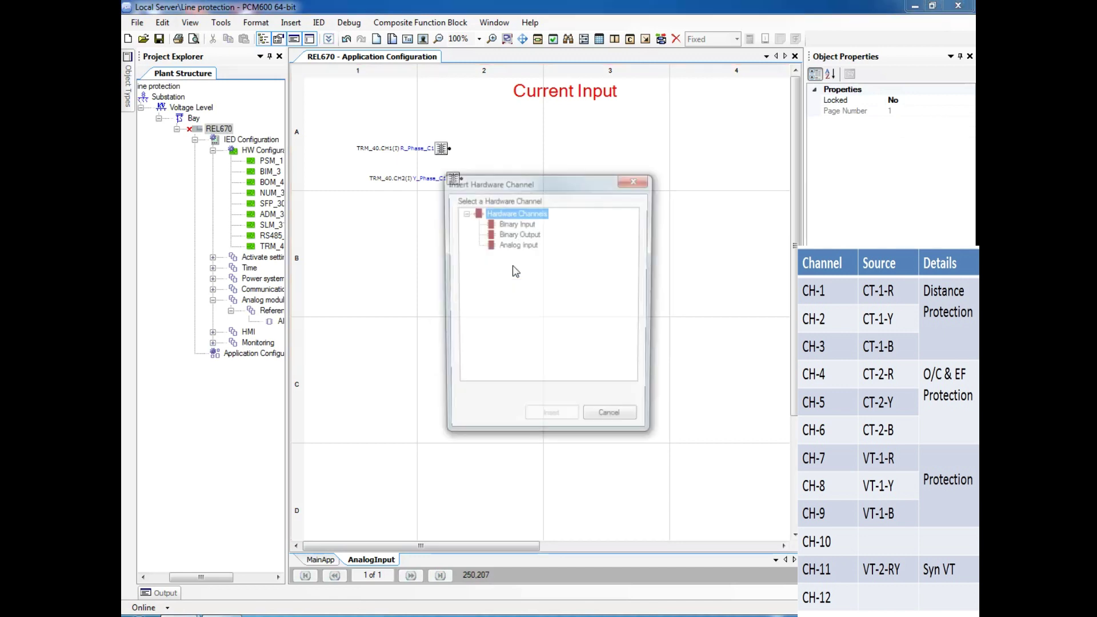
left_click(517, 247)
left_click(564, 422)
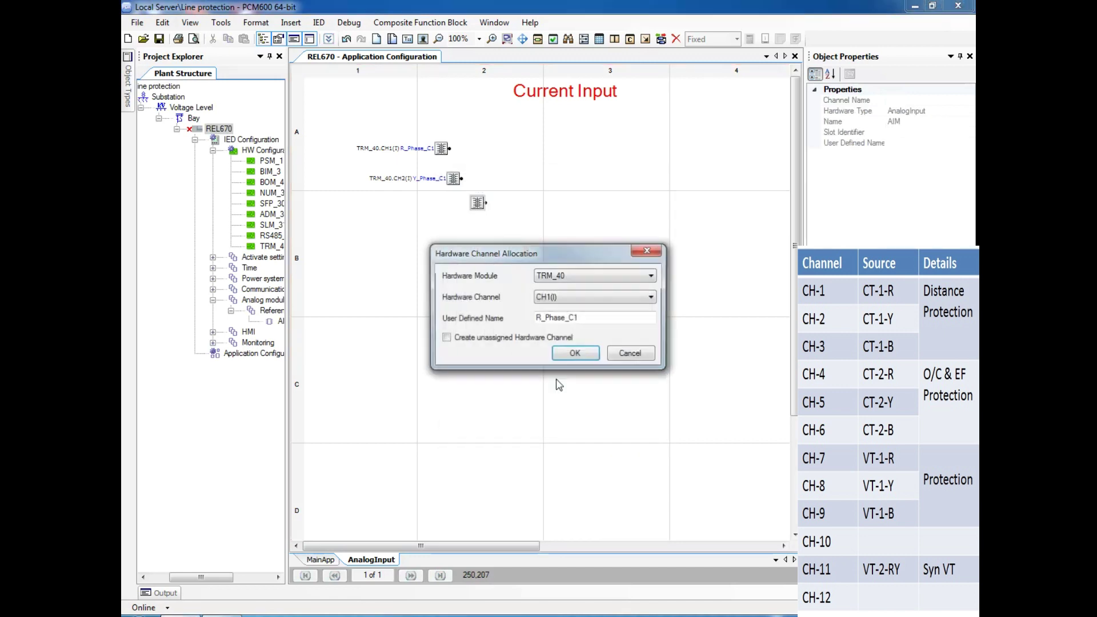
left_click(567, 298)
left_click(566, 327)
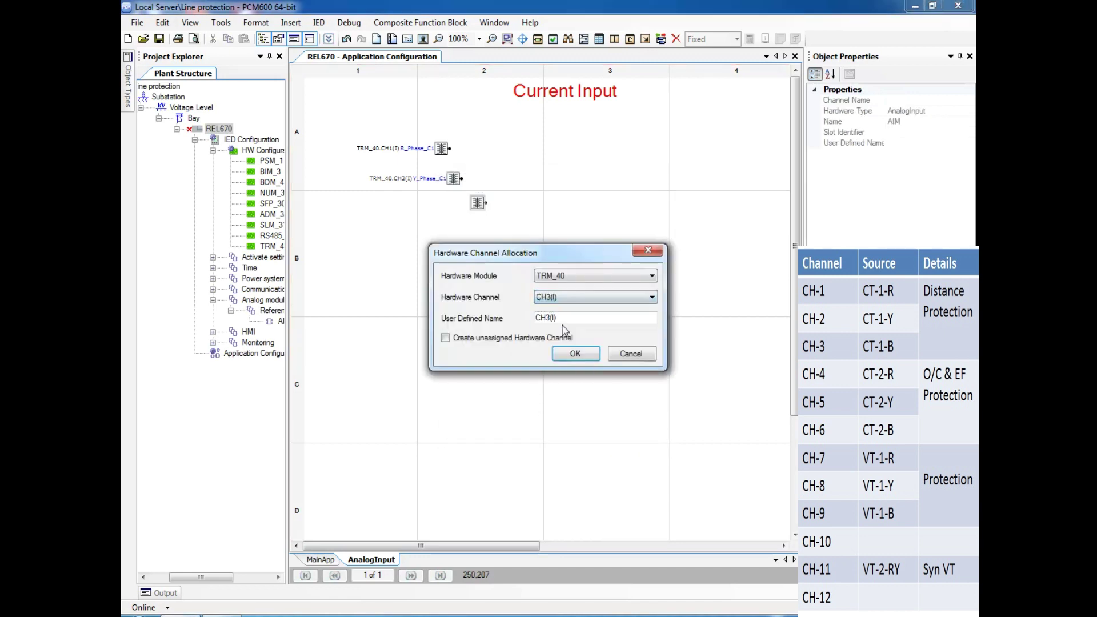
double_click(572, 319)
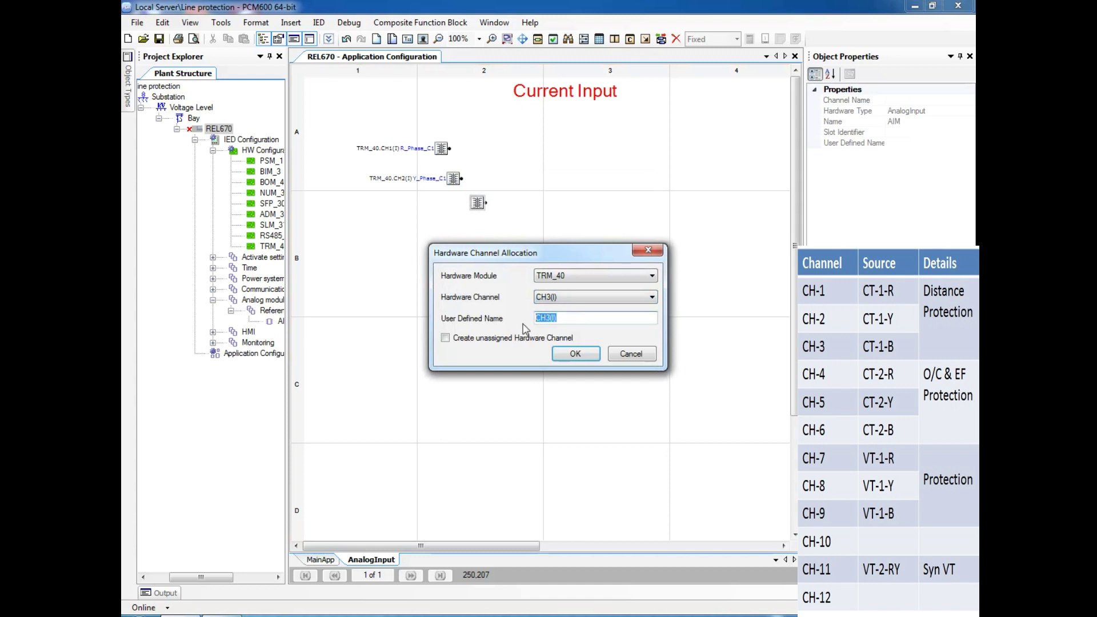
type("B_Phase_C1")
left_click(569, 356)
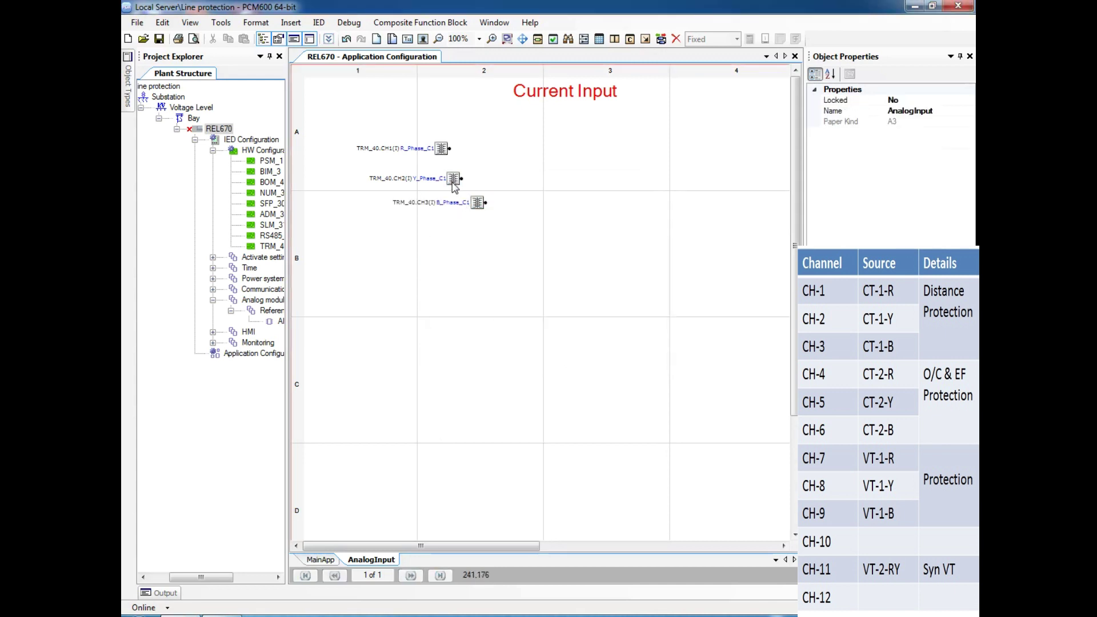
Align the three current channels in one vertical column and move them together down into row B.
left_click_drag(454, 180, 445, 226)
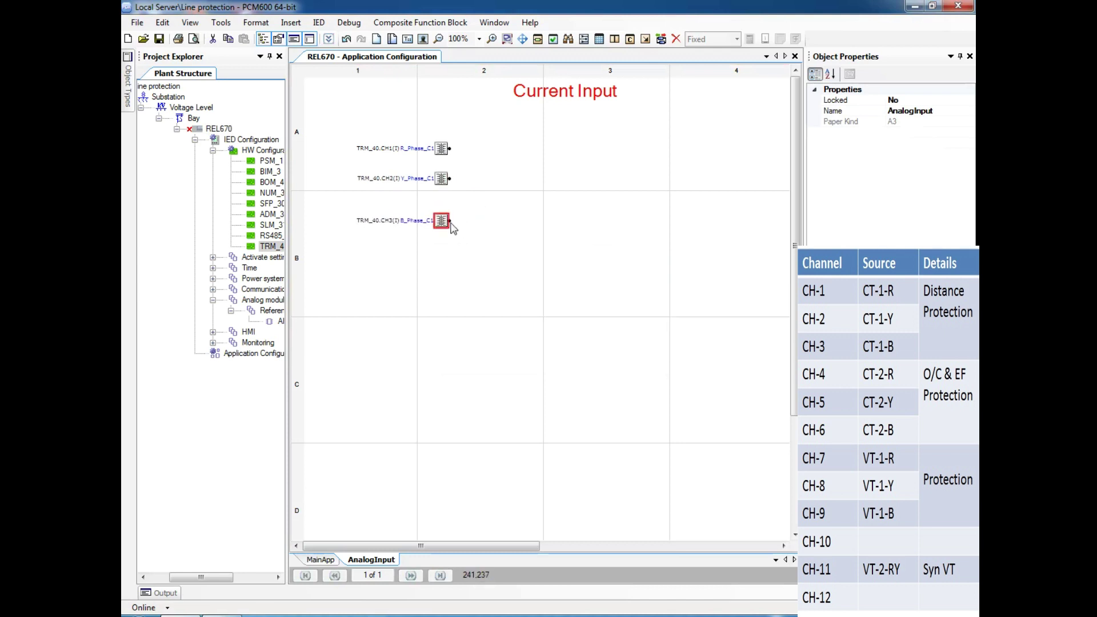
left_click(490, 229)
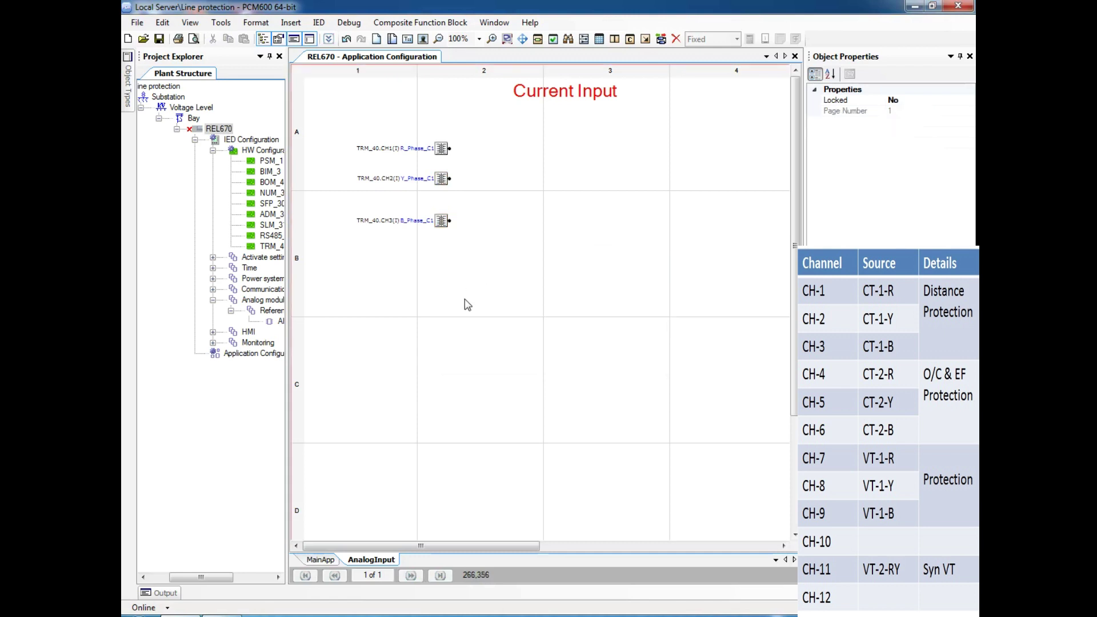
left_click(464, 256)
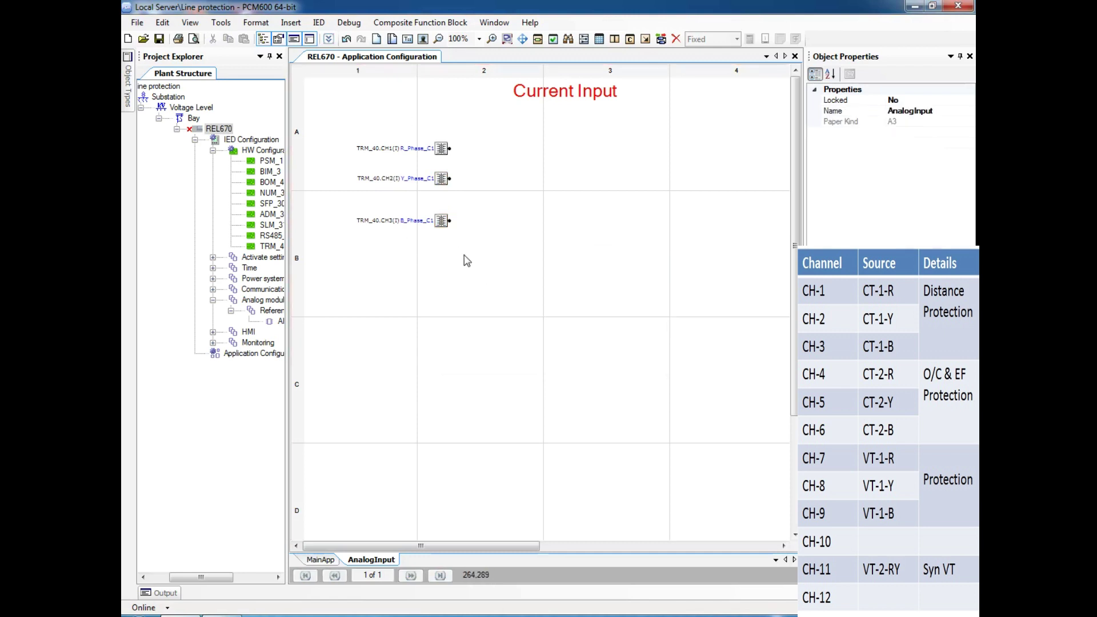
left_click_drag(464, 257, 475, 268)
left_click_drag(443, 228, 444, 267)
left_click(490, 267)
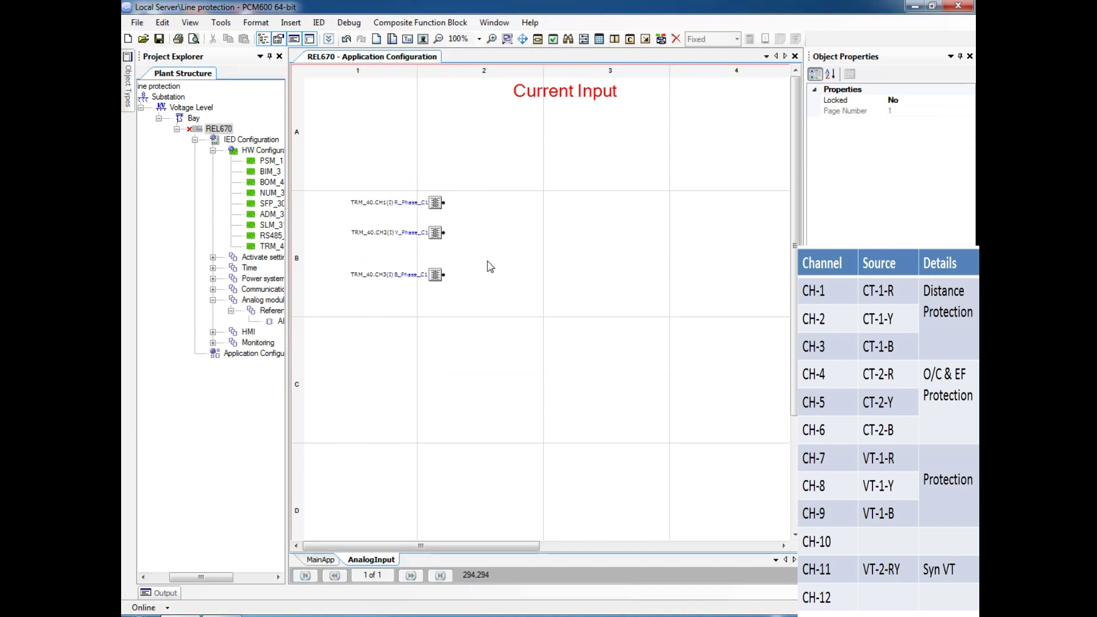
Insert an SMAI1 function block from the Basic IED functions group.
right_click(508, 206)
left_click(543, 243)
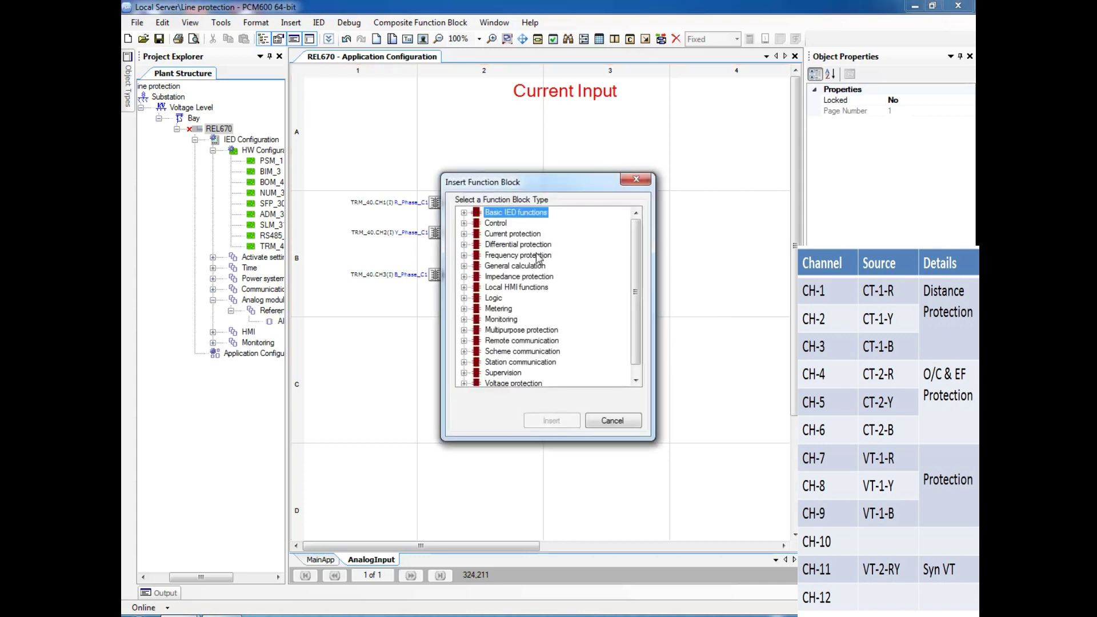
left_click(464, 213)
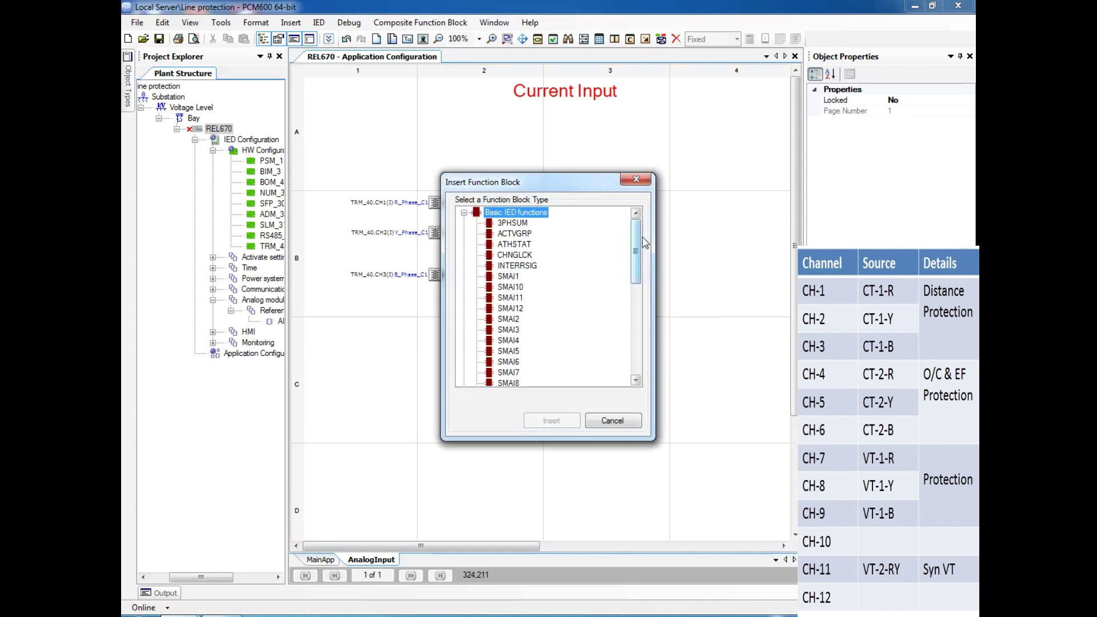
left_click_drag(639, 245, 639, 266)
left_click_drag(640, 267, 639, 248)
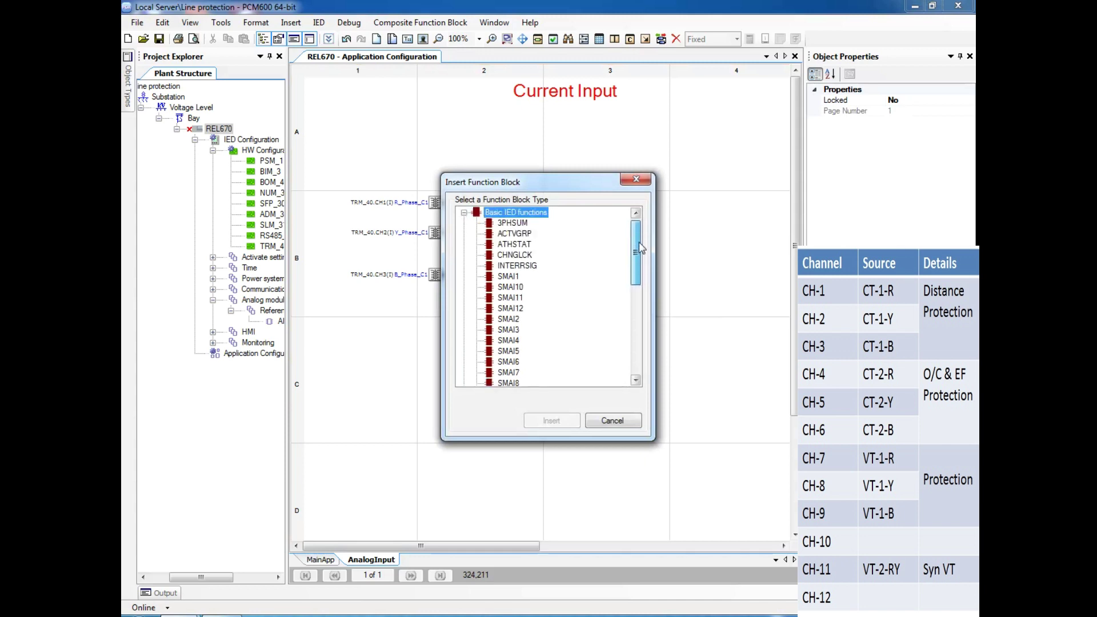
left_click(515, 278)
left_click(552, 421)
left_click(554, 395)
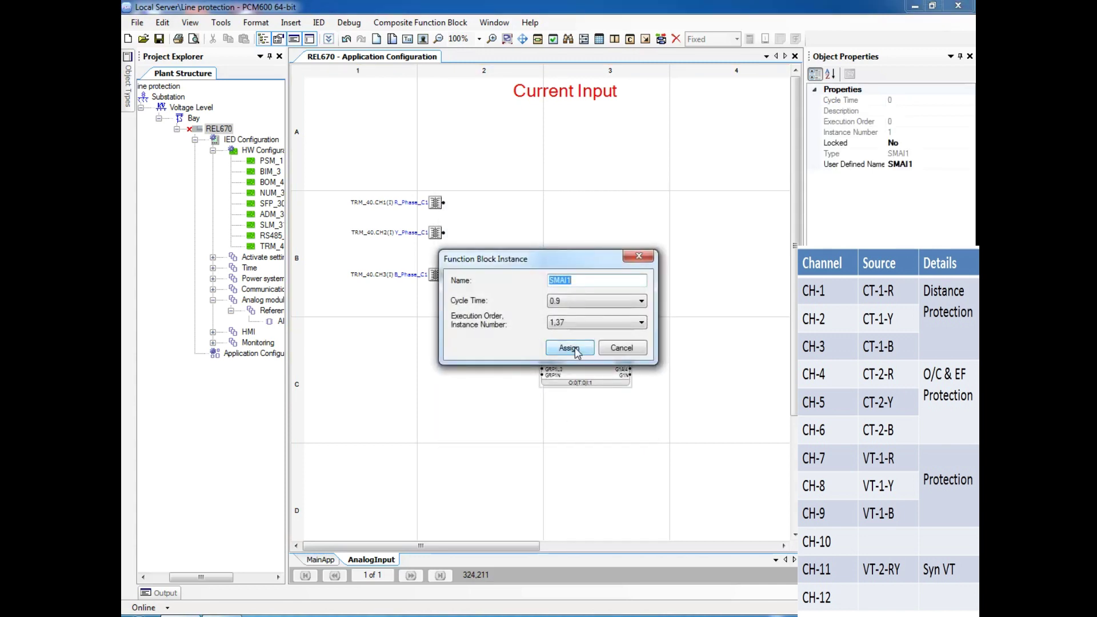
Assign the SMAI1 block with cycle time 3 and execution order, instance number 1,1, and place it beside the current channels in row B.
left_click(567, 304)
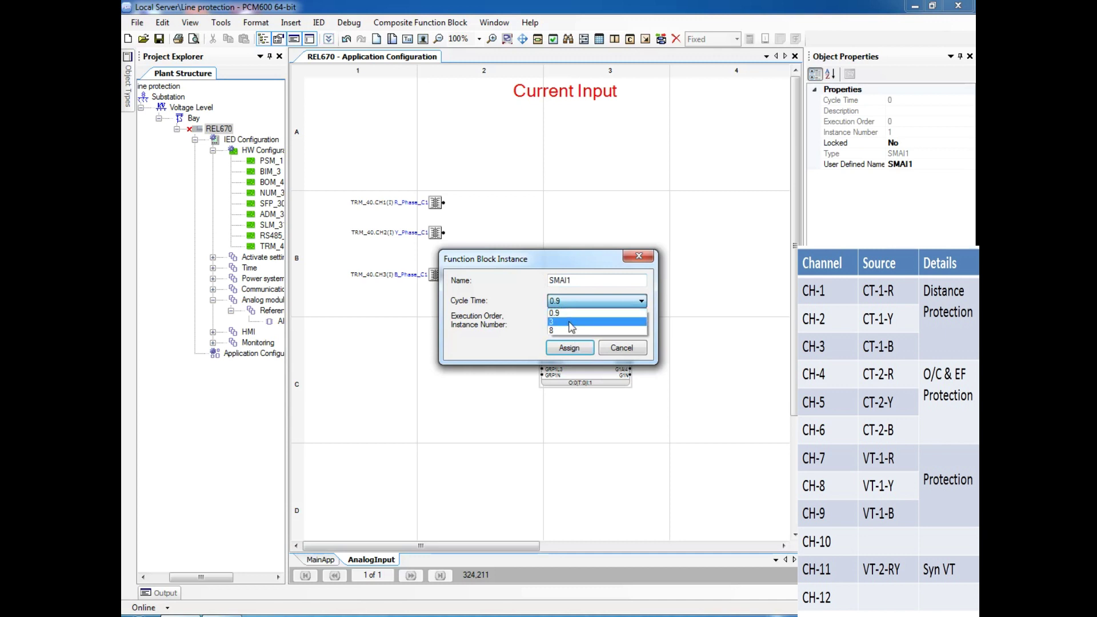
left_click(572, 322)
left_click(575, 304)
left_click(567, 322)
left_click(570, 326)
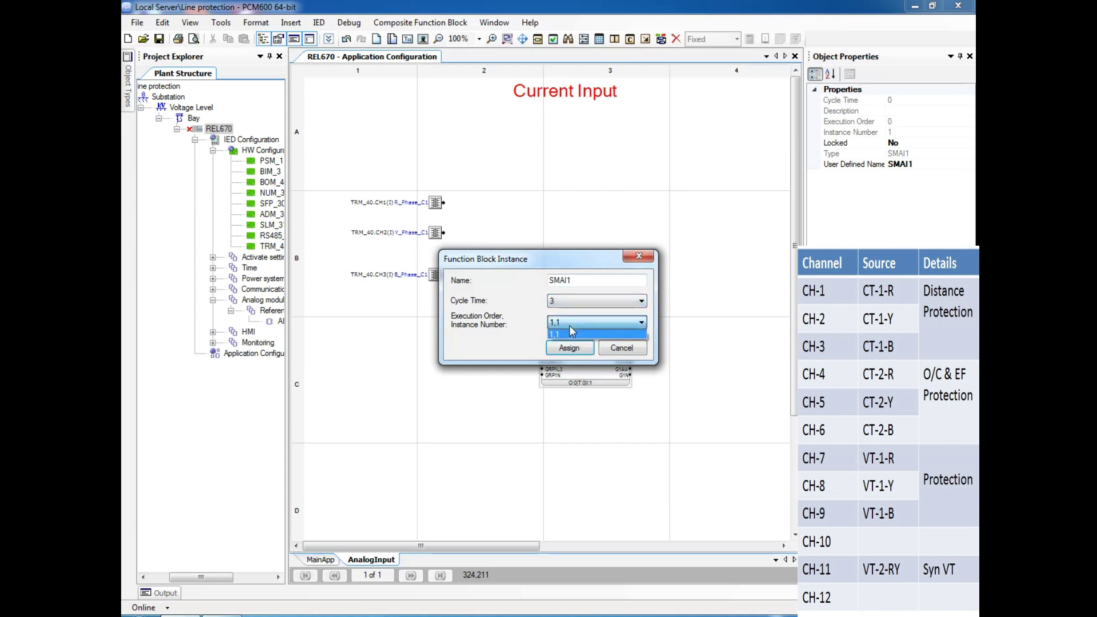
left_click(570, 333)
left_click(569, 348)
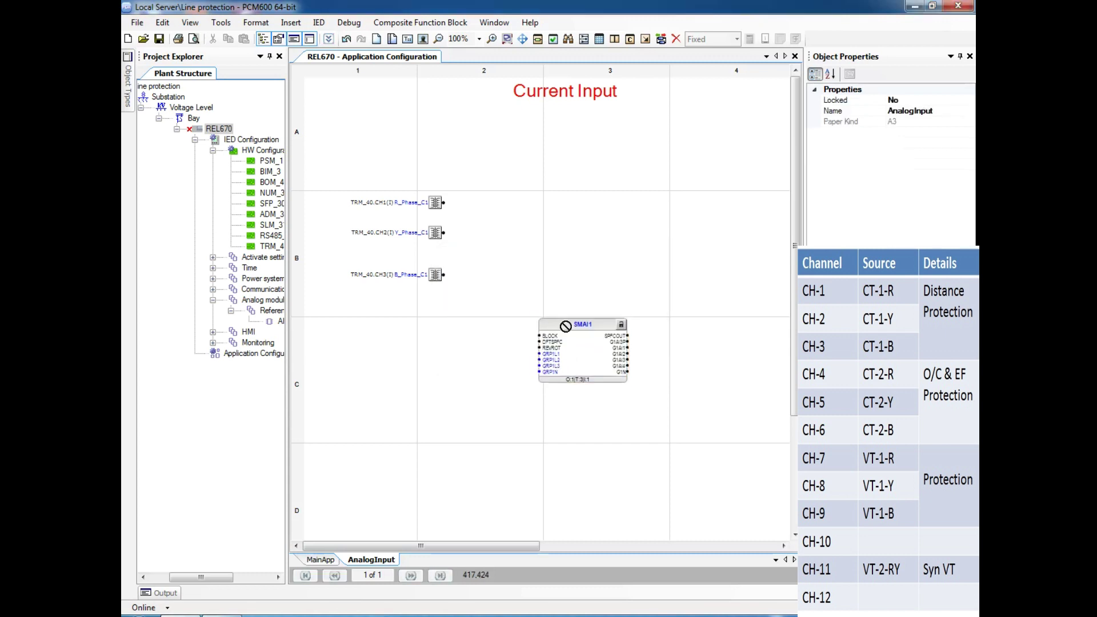
left_click(521, 228)
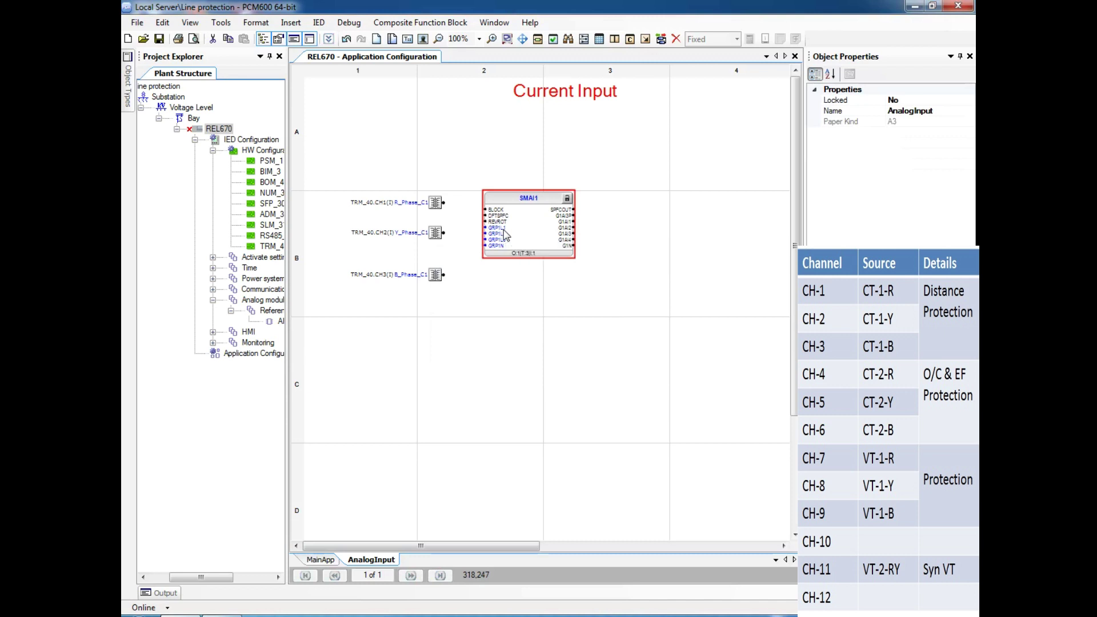
Examine the SMAI1 block's analog input signals GRP1L2 and GRP1N and their properties.
left_click(505, 233)
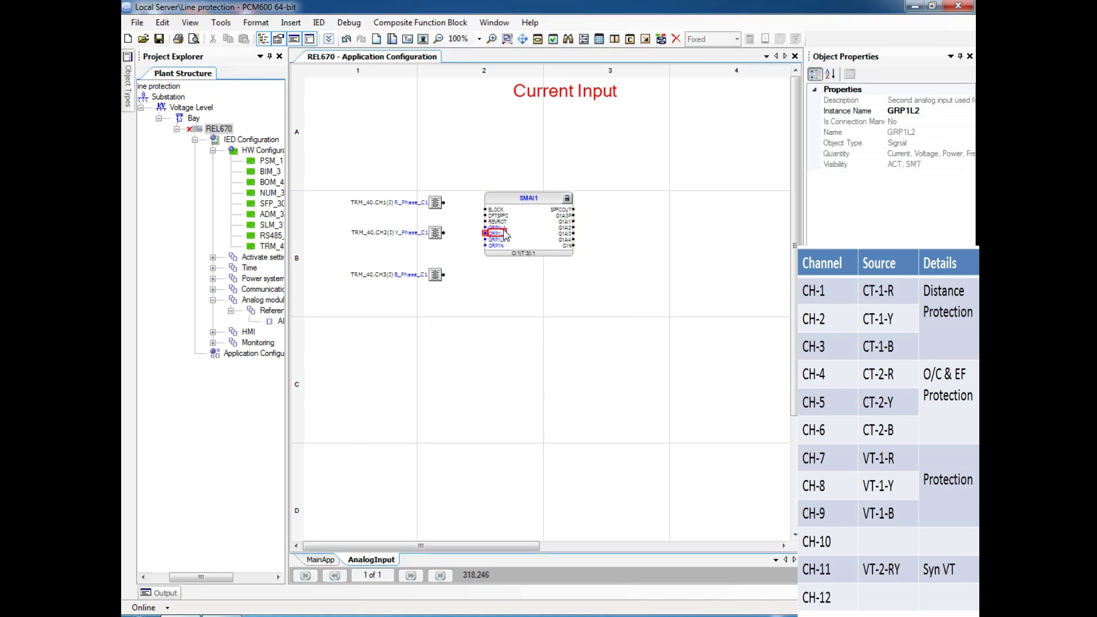
left_click(595, 313)
left_click(505, 233)
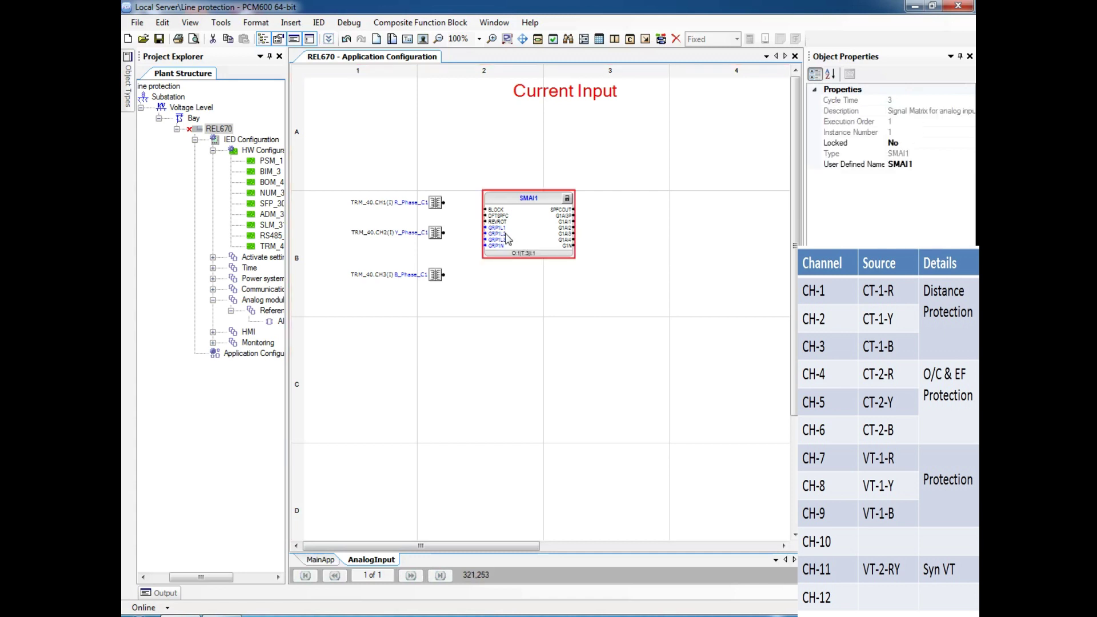
left_click(505, 233)
left_click(503, 247)
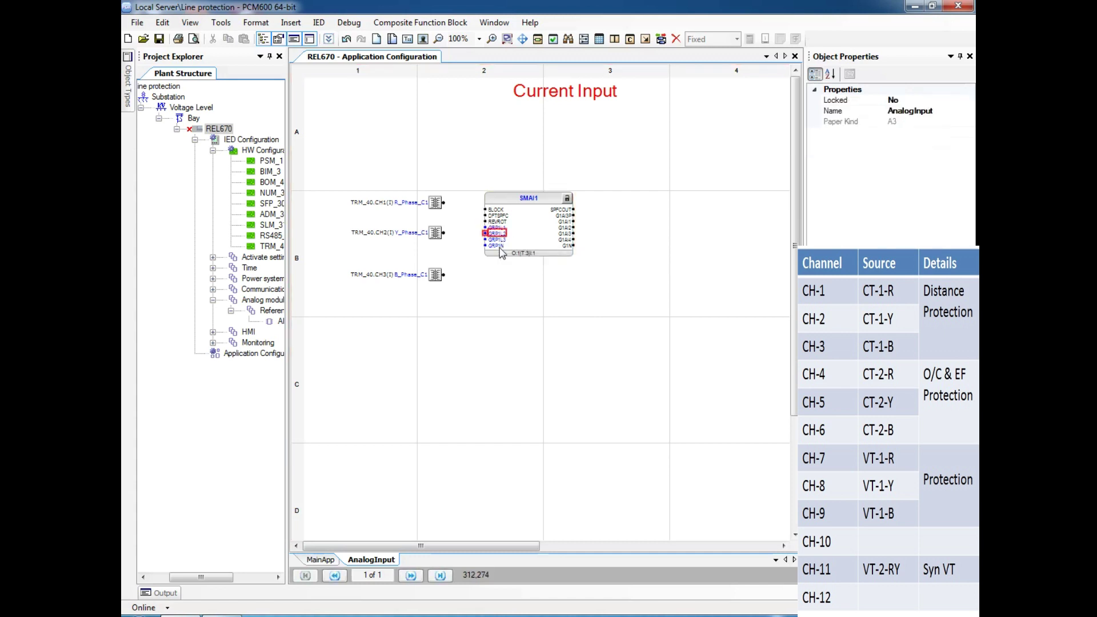
left_click(503, 247)
left_click(504, 247)
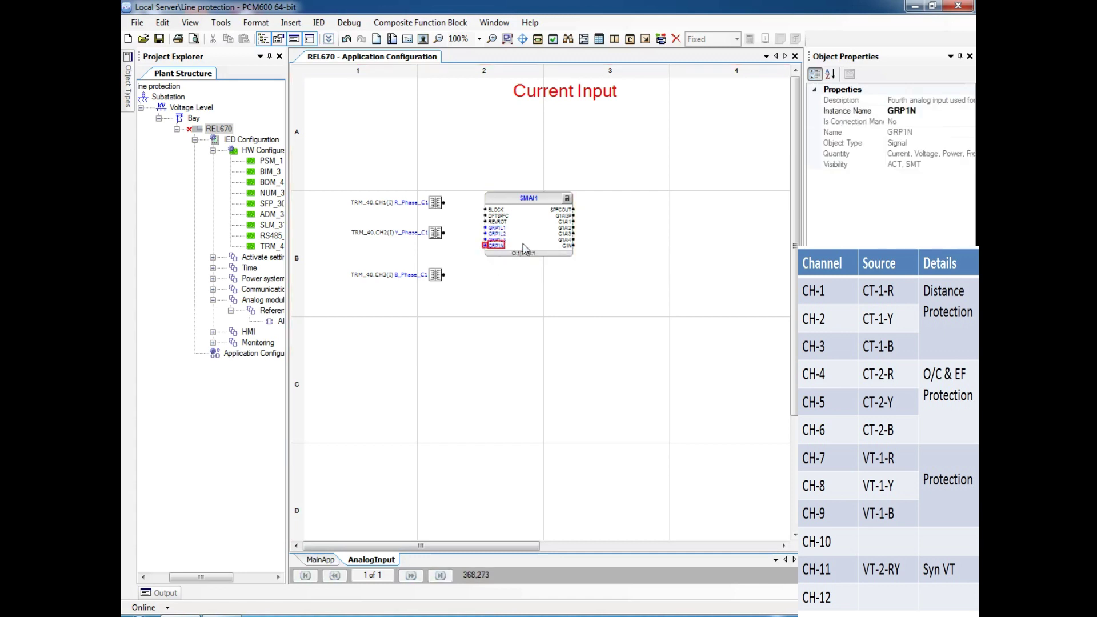
left_click(550, 281)
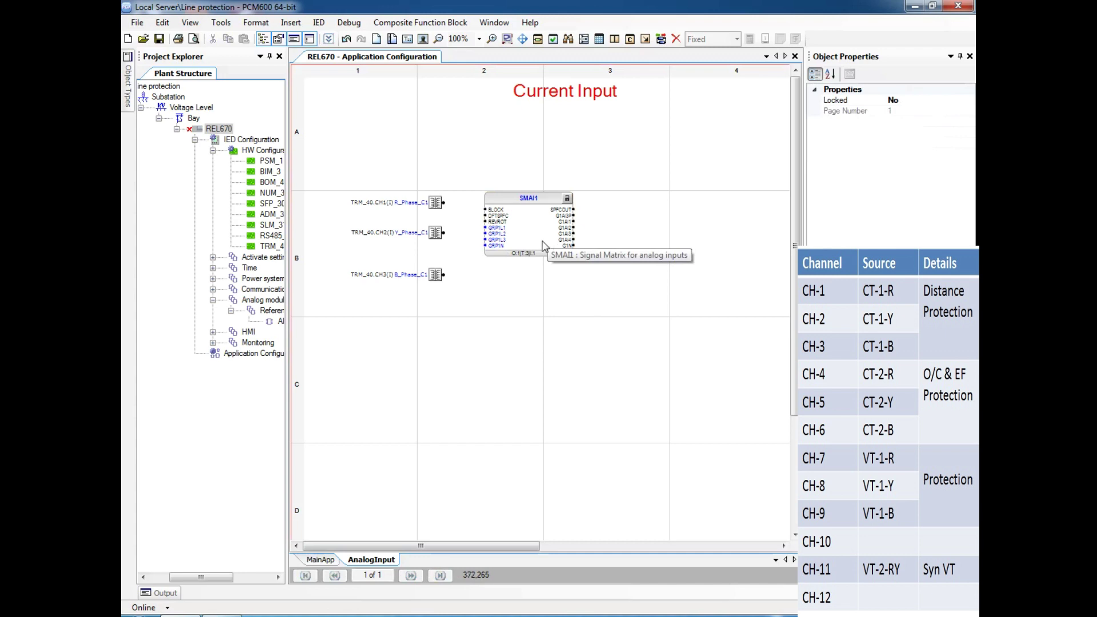
Set the SMAI1 block's user defined name to C1-CT.
left_click(543, 206)
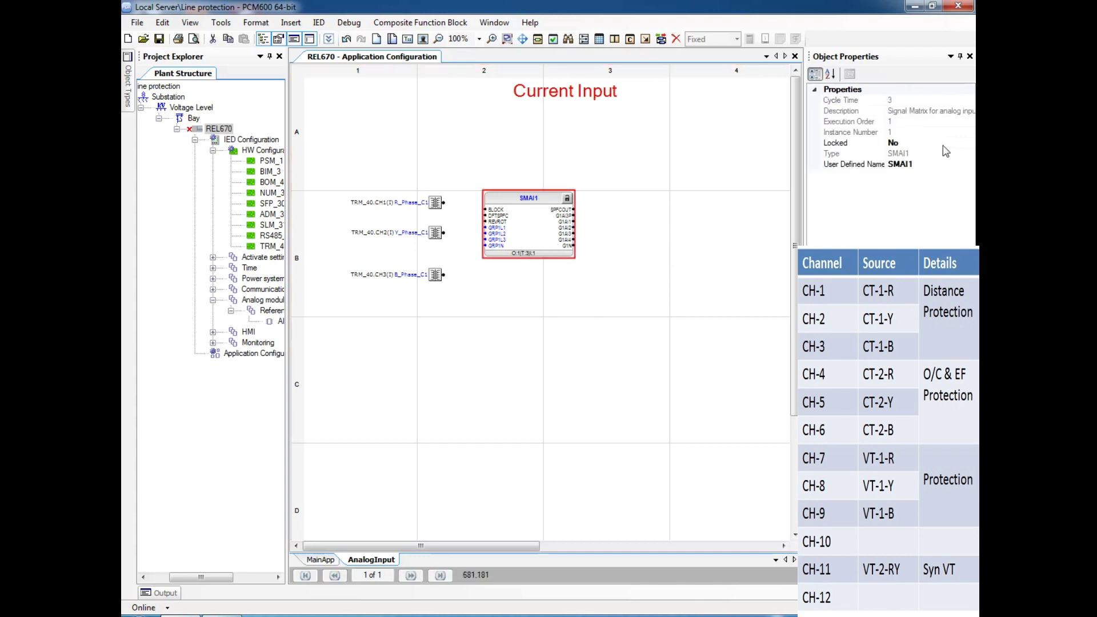
left_click(920, 164)
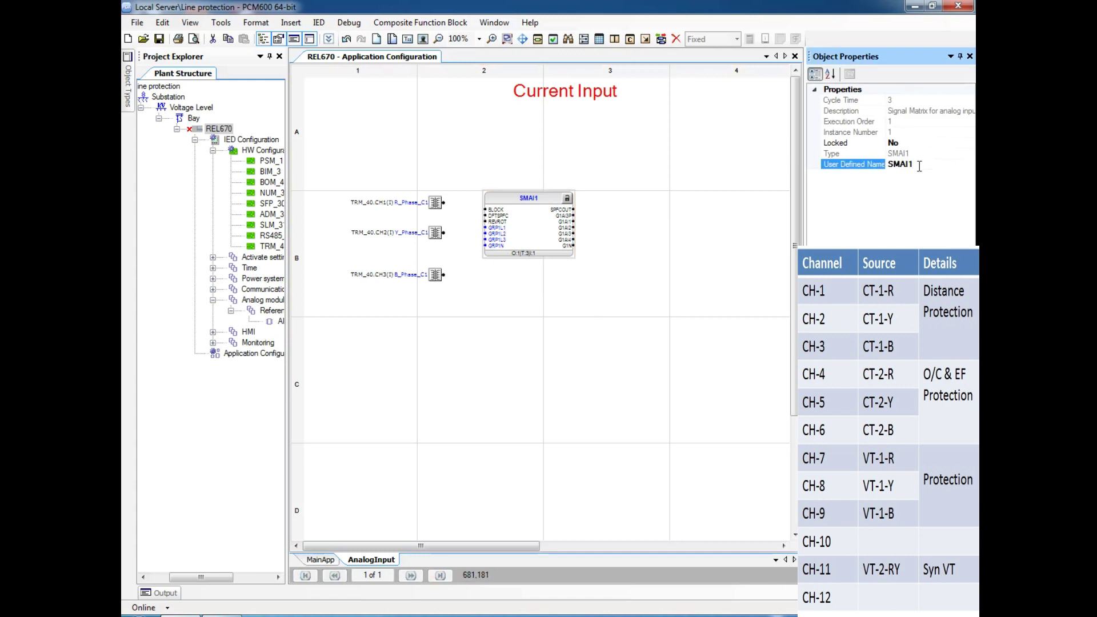
key("BackSpace")
key("BackSpace")
key("BackSpace")
key("BackSpace")
key("BackSpace")
type("C1-CT")
left_click(596, 369)
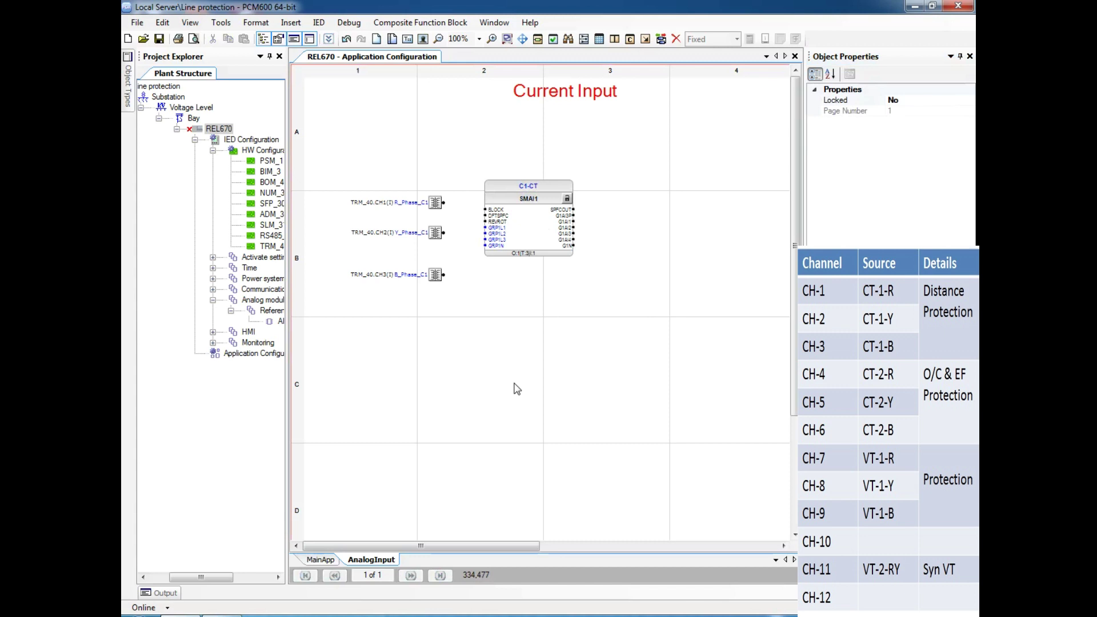
Connect the R_Phase_C1, Y_Phase_C1 and B_Phase_C1 channels to the SMAI1 inputs GRP1L1, GRP1L2 and GRP1L3 respectively.
scroll(516, 389, "up", 3)
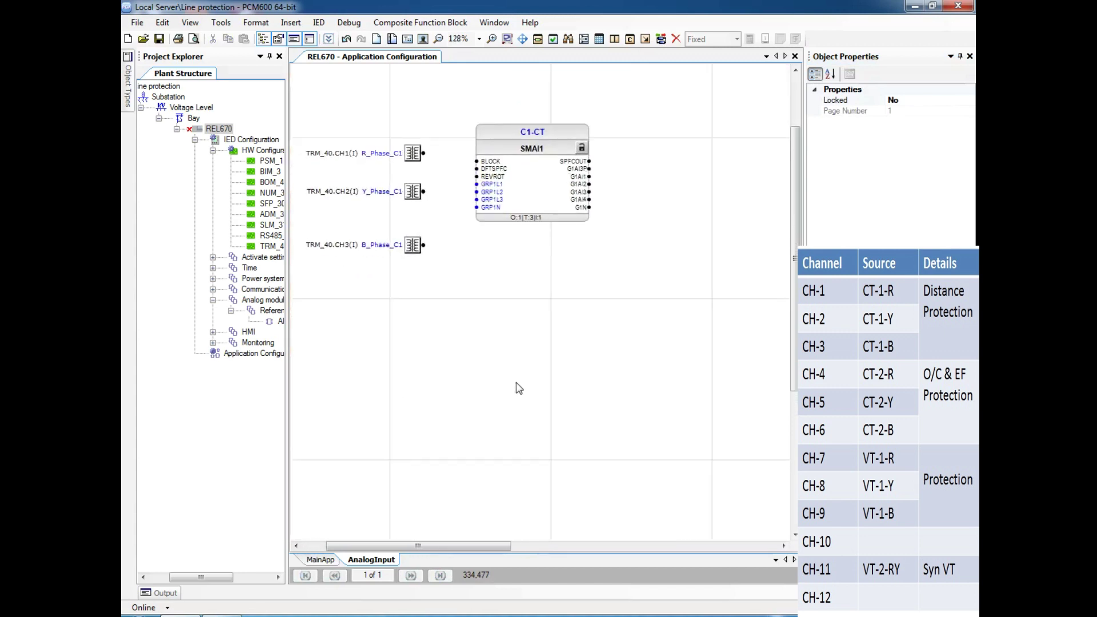
scroll(516, 383, "up", 2)
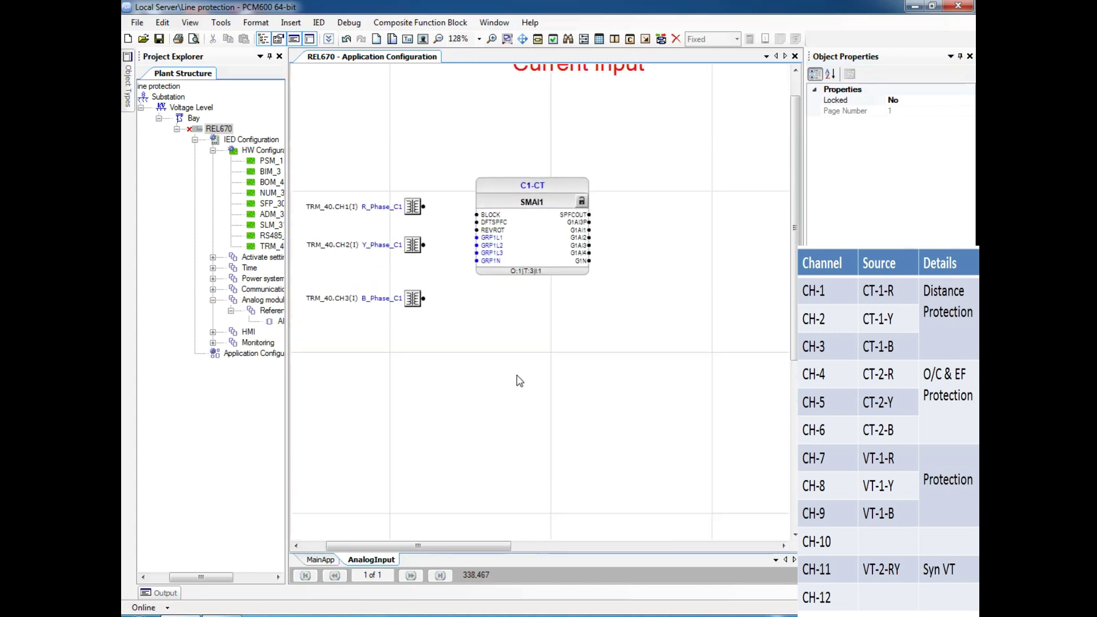
left_click(538, 198)
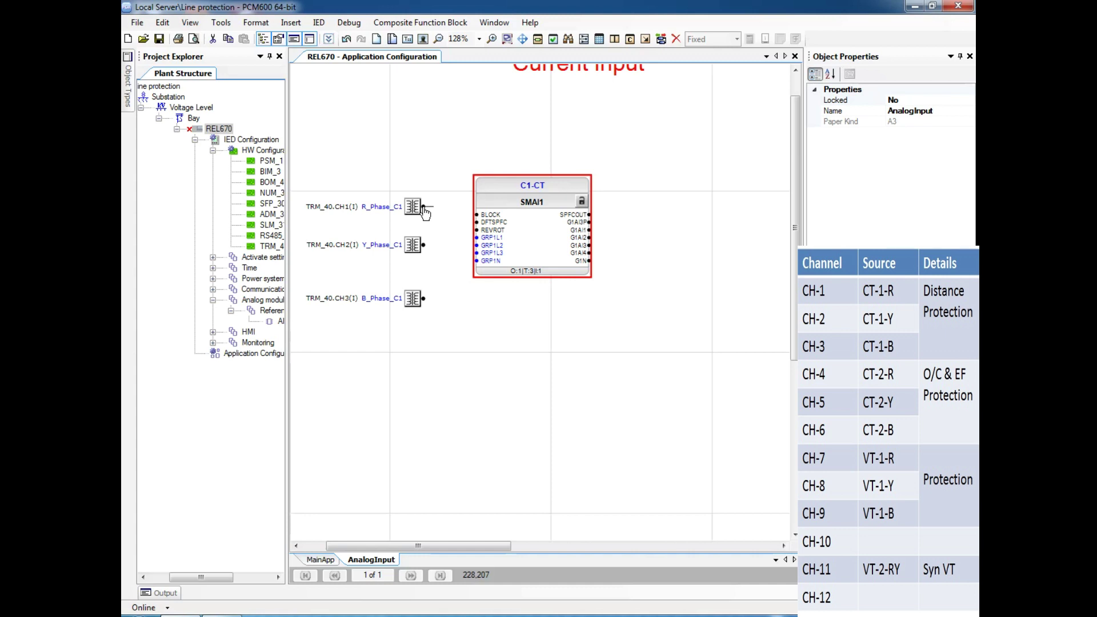
left_click_drag(424, 213, 476, 239)
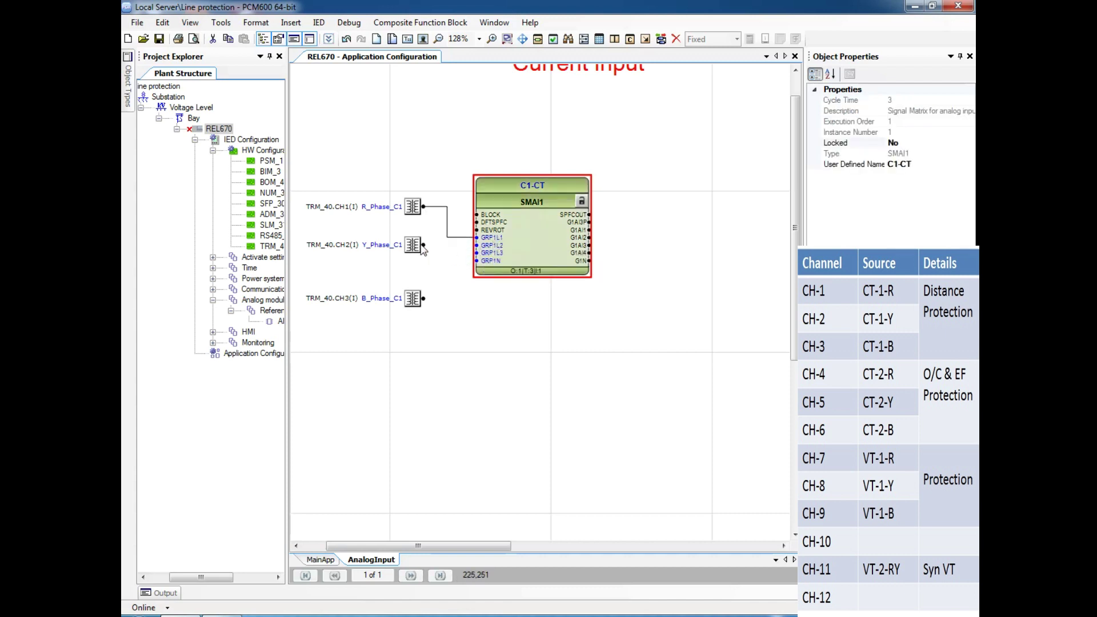
left_click_drag(423, 246, 474, 246)
left_click_drag(424, 299, 475, 262)
Insert an output variable beside the SMAI1 block's outputs and connect it to G1AI3P.
right_click(651, 228)
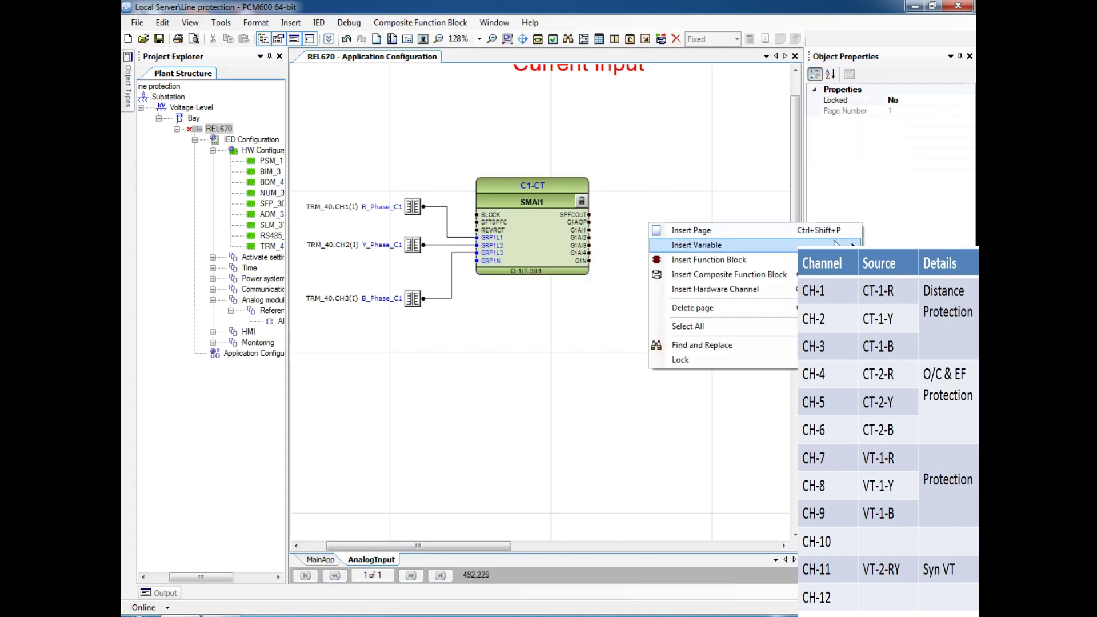
mouse_move(834, 241)
left_click(893, 259)
left_click(686, 282)
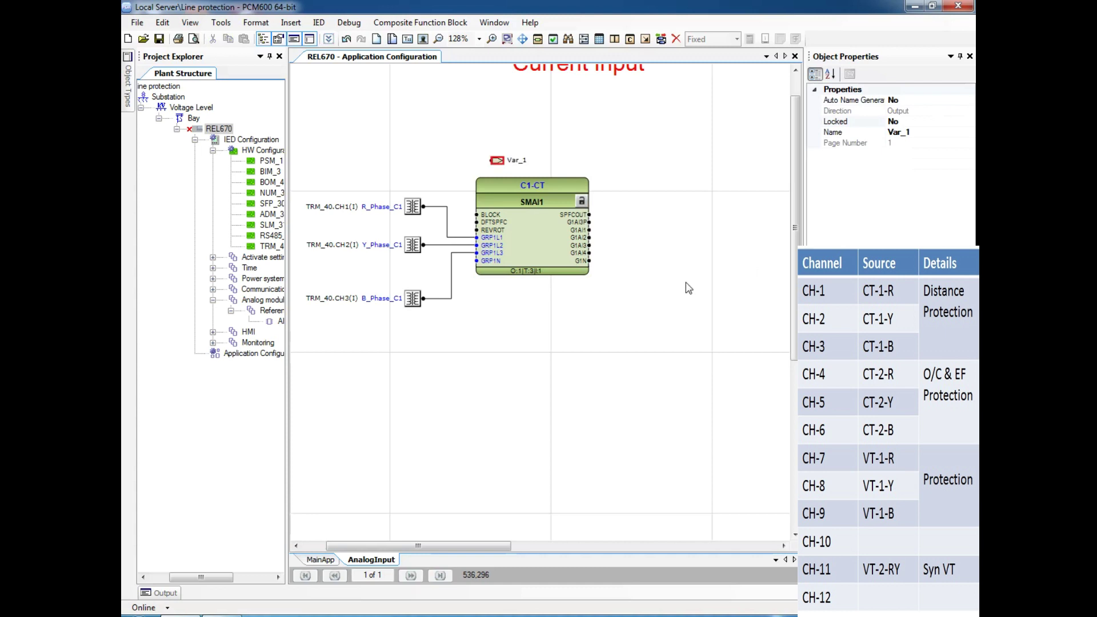
left_click_drag(499, 166, 662, 216)
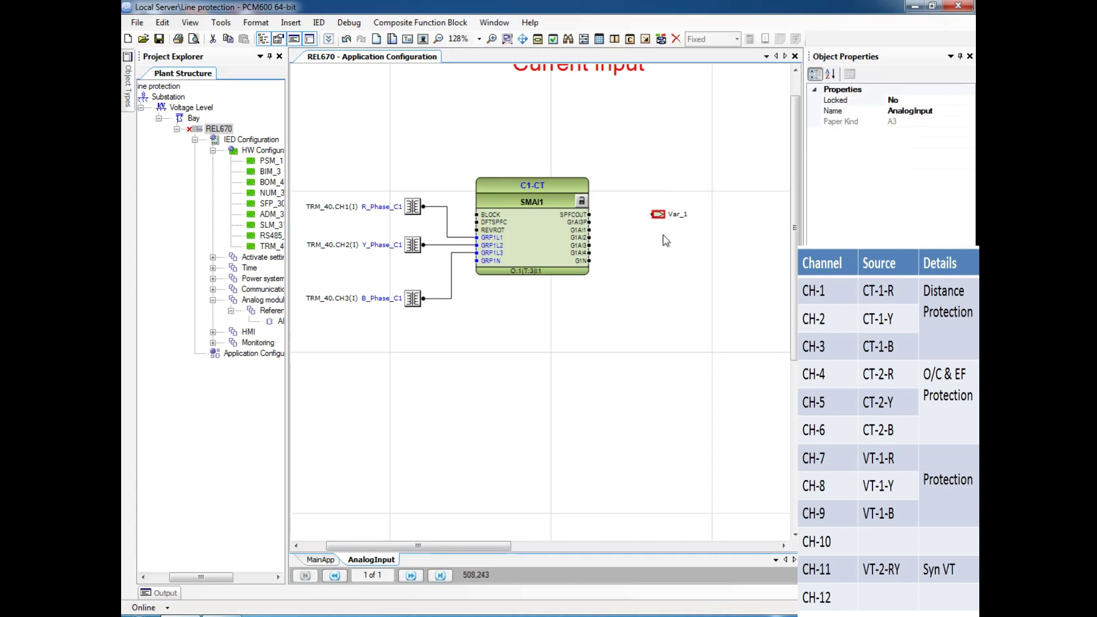
left_click(662, 237)
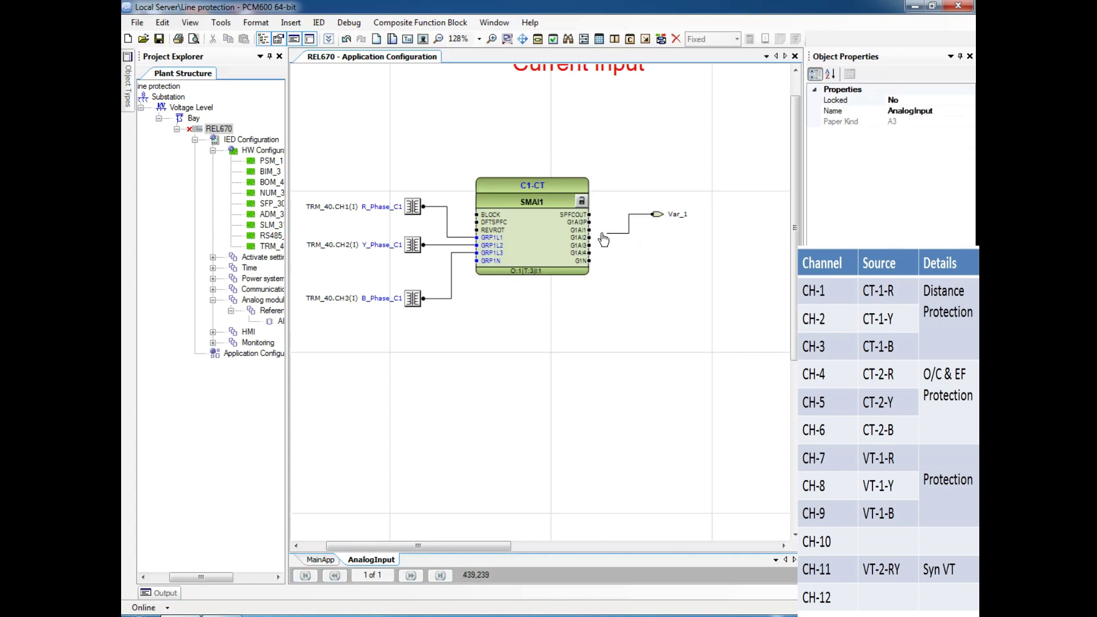
left_click_drag(589, 222, 655, 217)
Rename the output variable connected to G1AI3P as C1_3P_current.
left_click(669, 215)
left_click(670, 215)
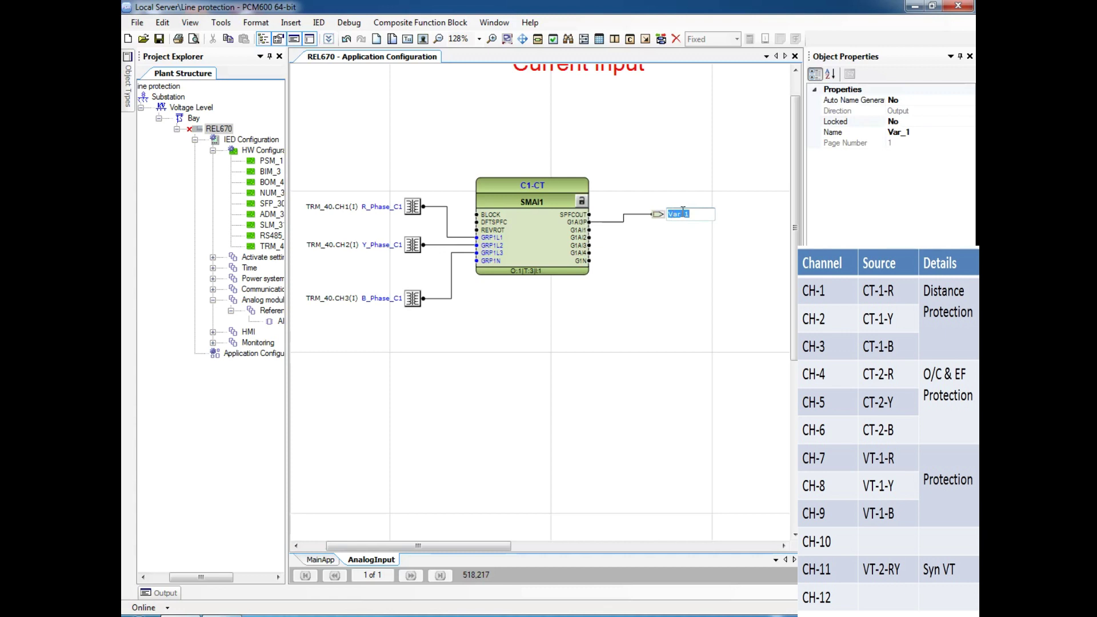
type("C1")
type("_")
type("3")
type("P")
type("_")
type("c")
type("urrent")
left_click(694, 282)
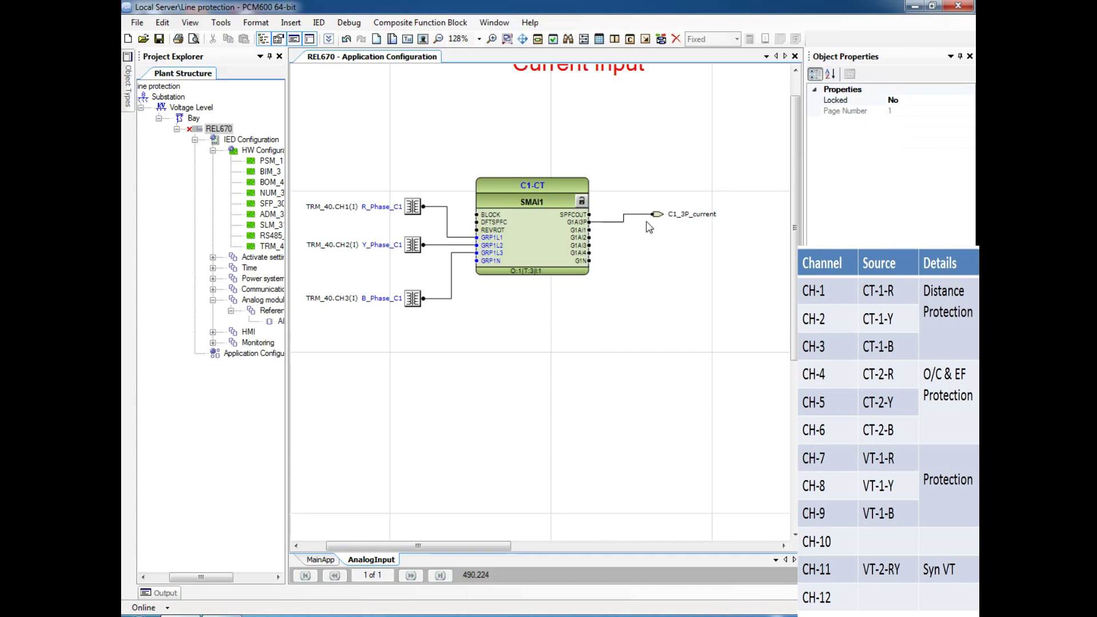
Insert an output variable beside the SMAI1 block's outputs and connect it to G1AI1.
right_click(652, 236)
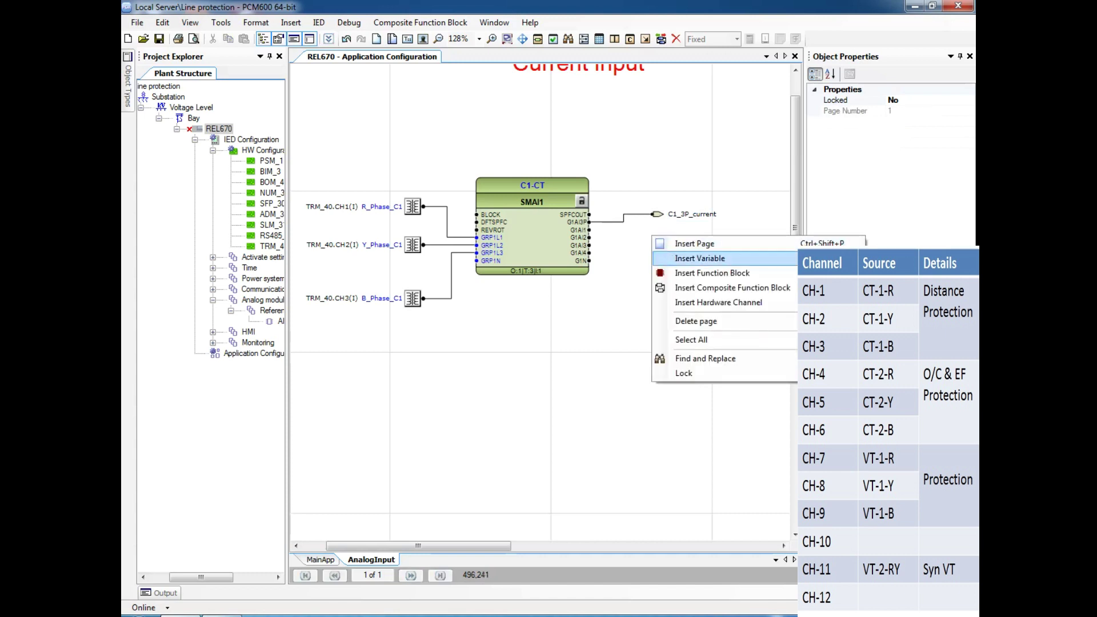
left_click(700, 259)
left_click(747, 290)
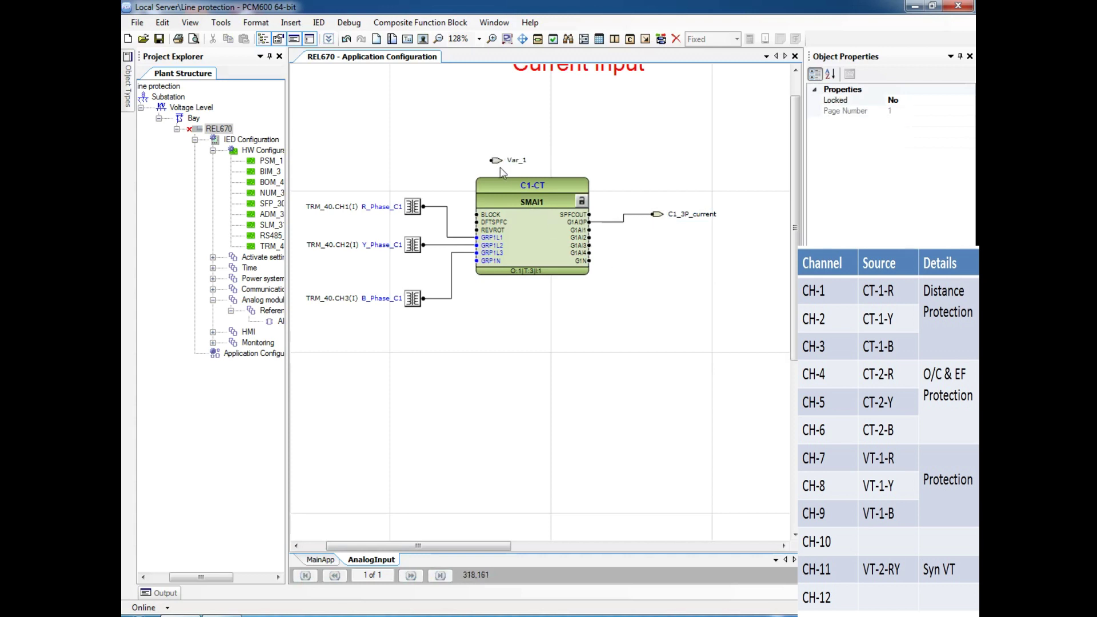
left_click_drag(508, 162, 660, 238)
left_click(659, 239)
left_click(653, 253)
left_click_drag(651, 238, 594, 232)
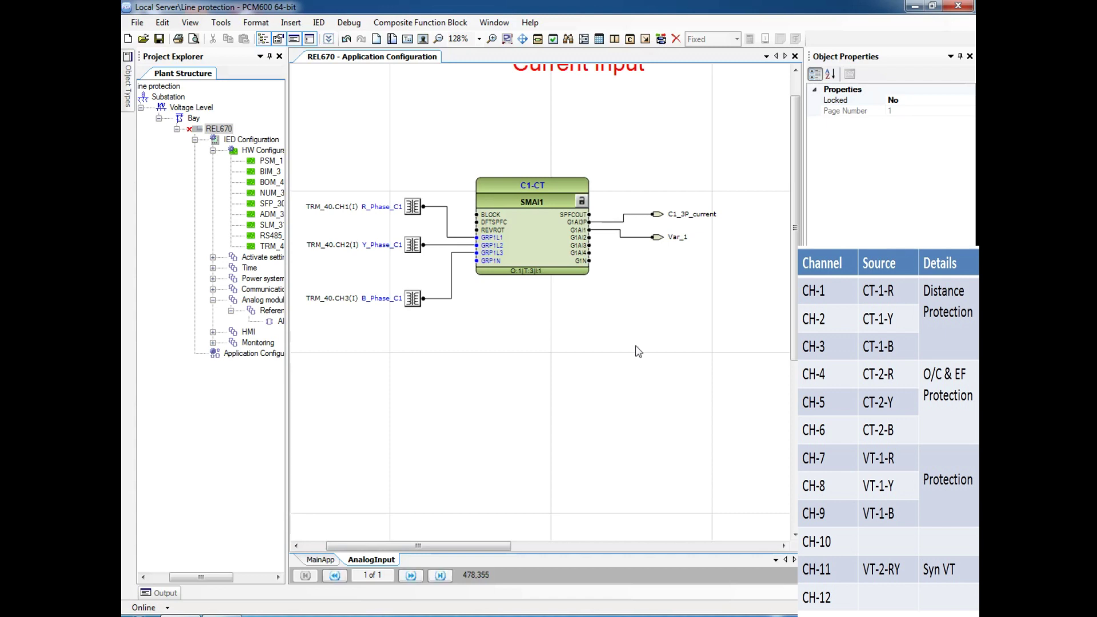
Rename the output variable connected to G1AI1 as CI_R_phase_current.
left_click(684, 242)
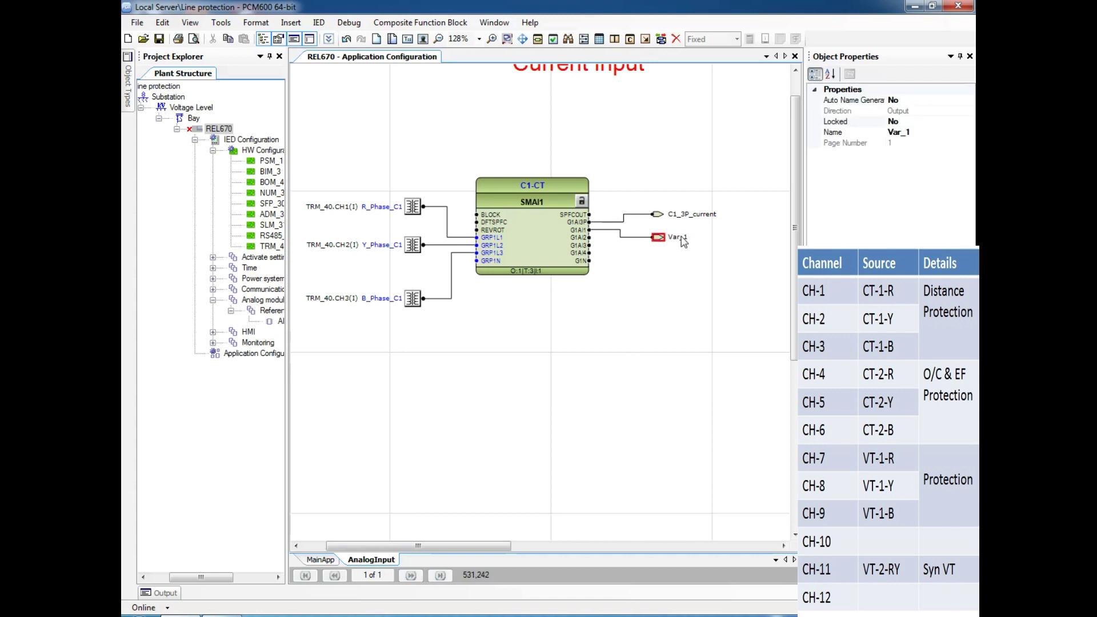
left_click(928, 143)
left_click(926, 132)
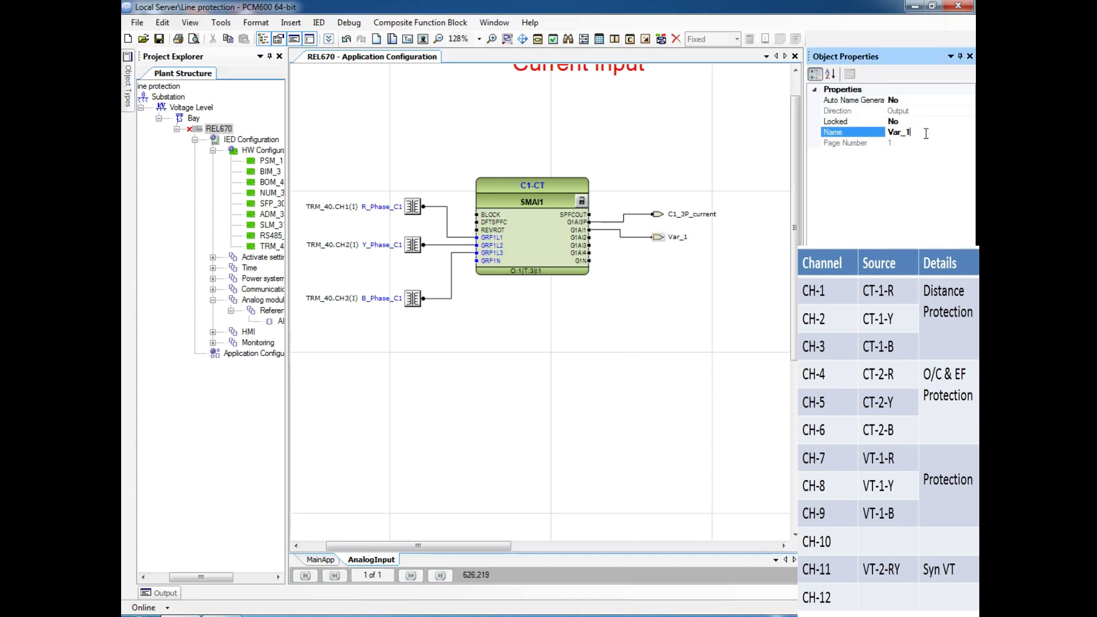
key("BackSpace")
key("BackSpace")
key("BackSpace")
key("BackSpace")
key("BackSpace")
type("C")
type("1_R")
type("_pahs")
key("BackSpace")
key("BackSpace")
key("BackSpace")
type("hase_current")
left_click(612, 312)
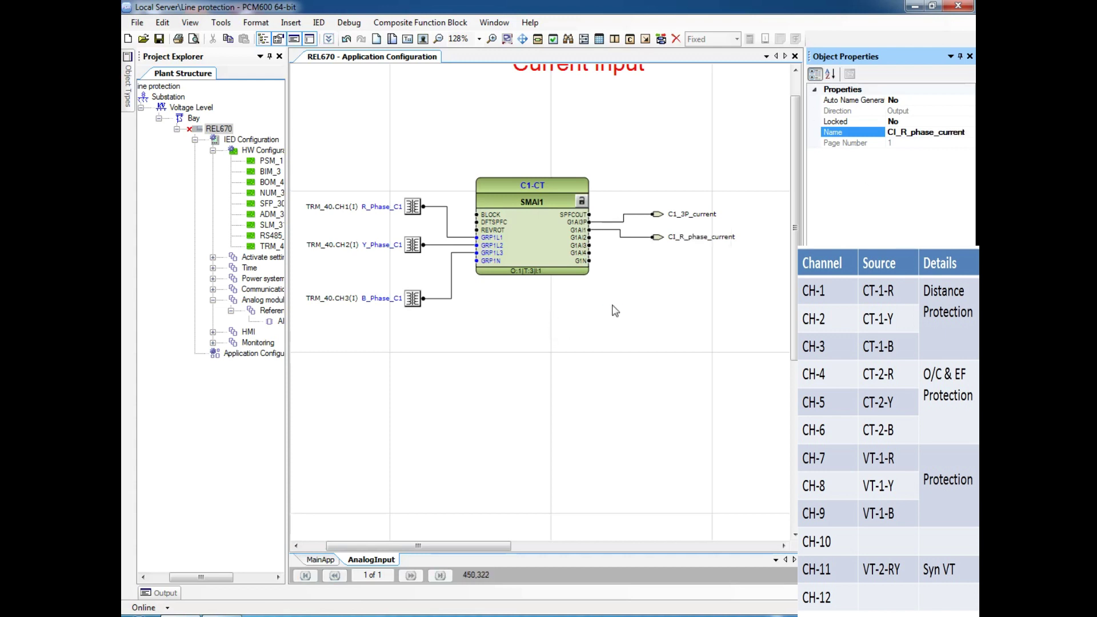
Align the three-phase and R-phase current variables with their SMAI1 output pins so both connections run straight.
left_click(659, 240)
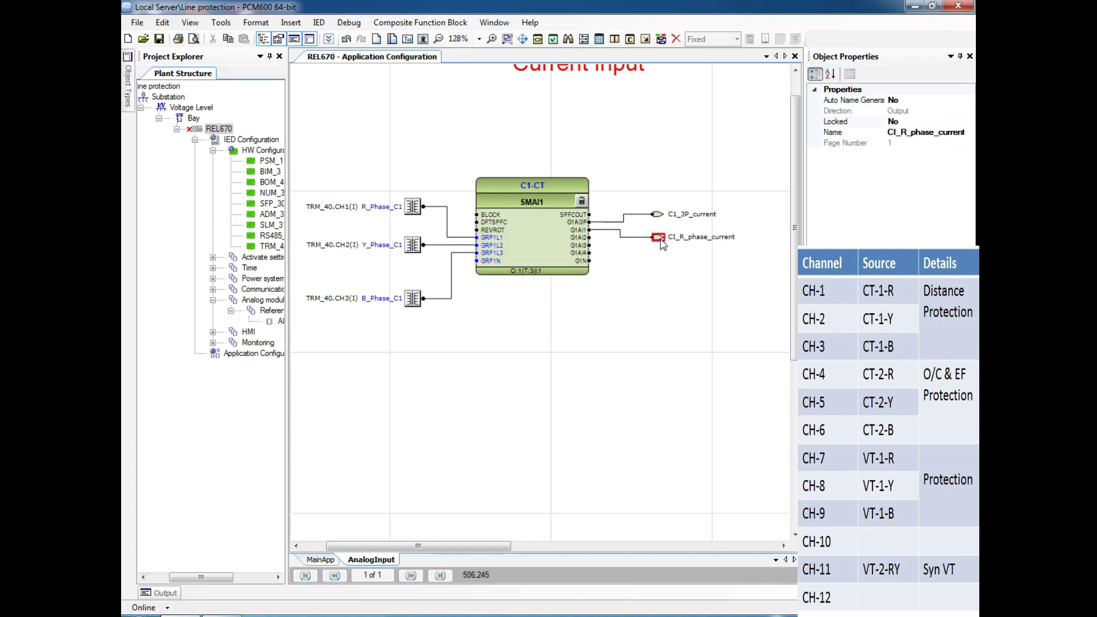
left_click_drag(659, 241, 660, 221)
left_click(658, 215)
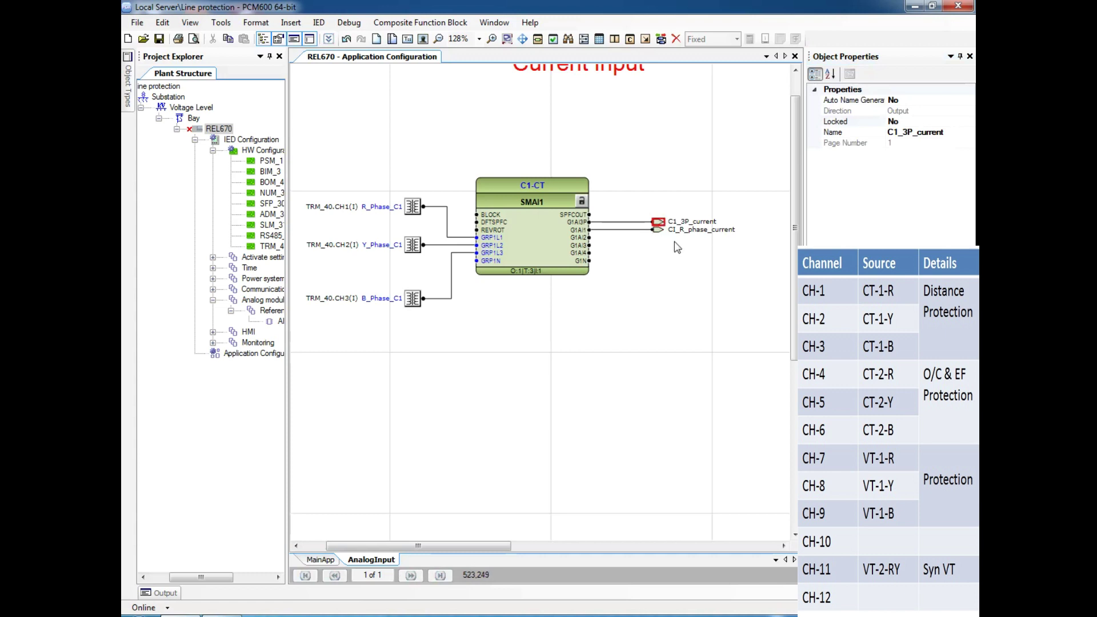
Insert two more output variables and place them below the R-phase current variable, beside the SMAI1 outputs.
right_click(659, 240)
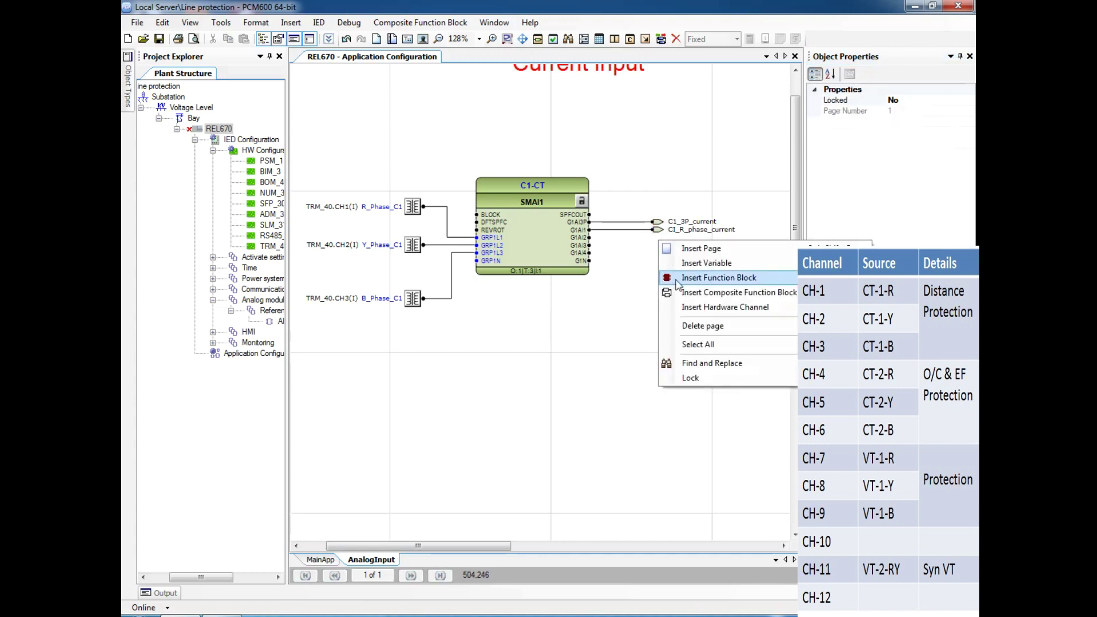
left_click(707, 263)
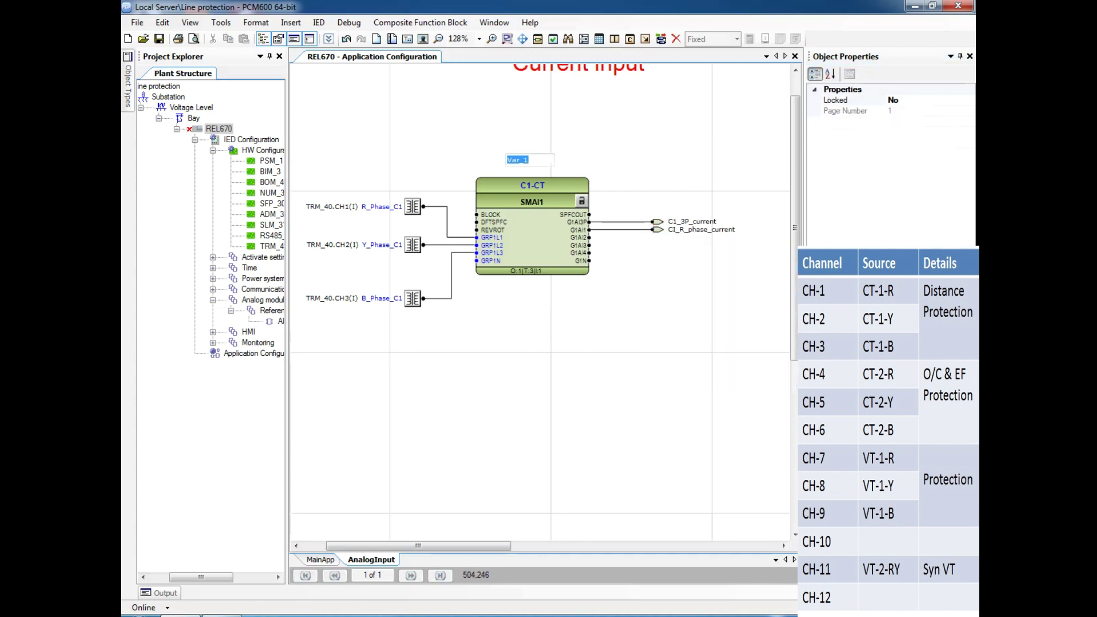
left_click(493, 170)
left_click_drag(497, 160, 656, 242)
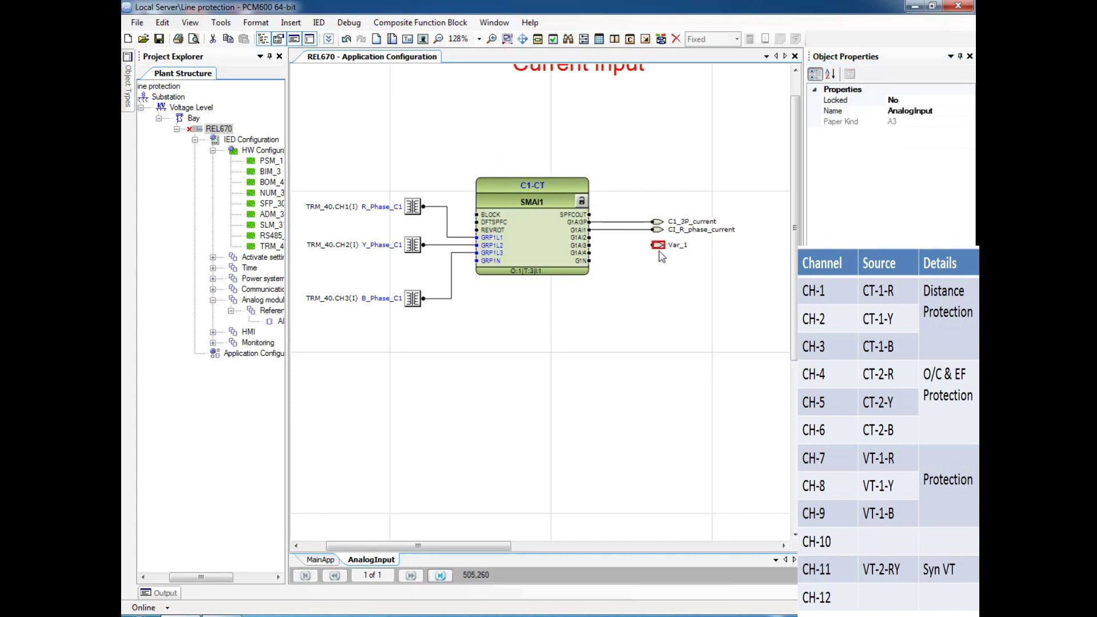
right_click(598, 153)
mouse_move(743, 171)
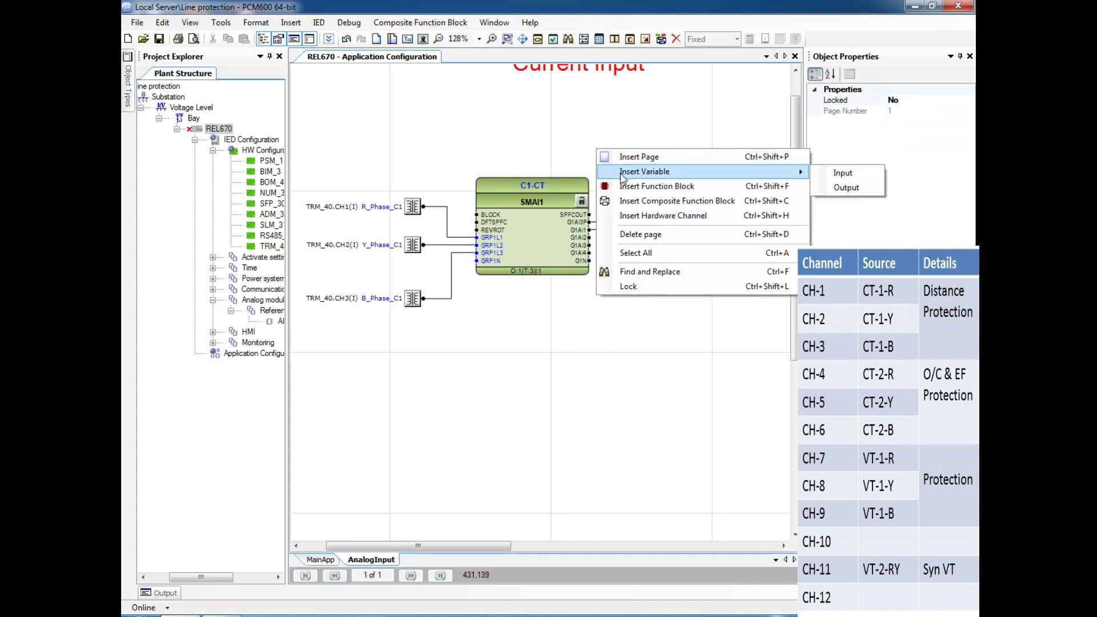
left_click(860, 182)
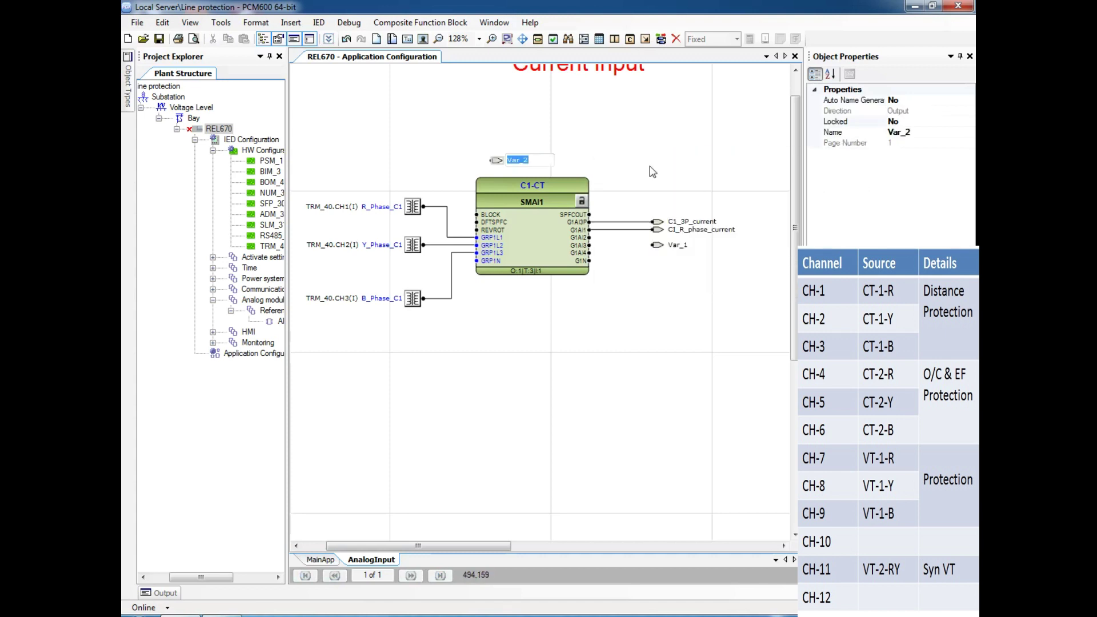
left_click(653, 171)
left_click_drag(497, 162, 656, 252)
left_click(661, 189)
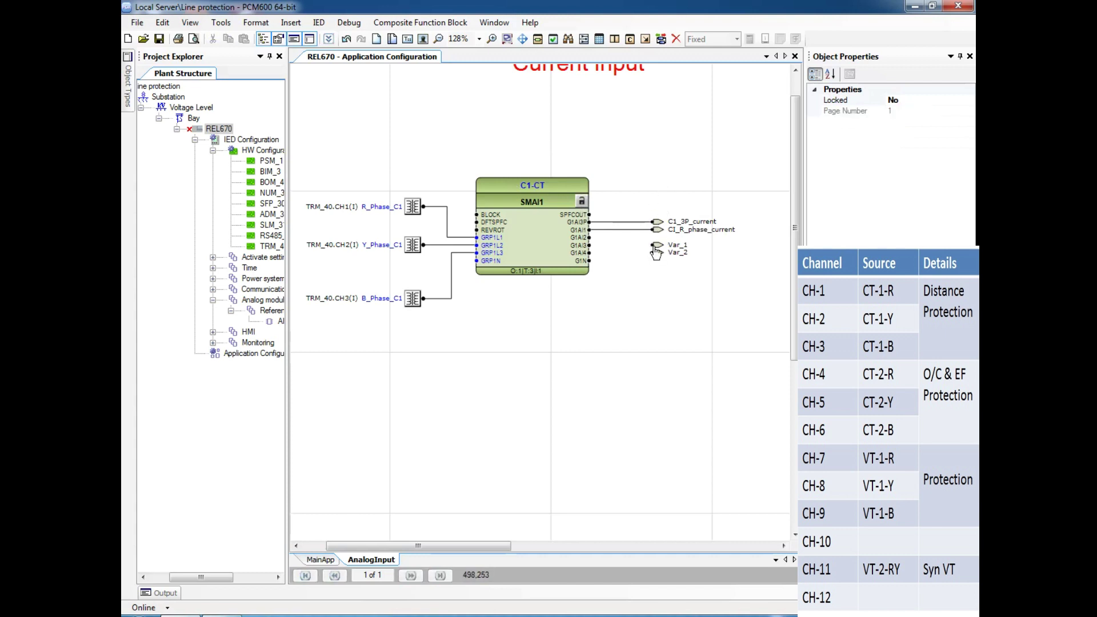
Connect the two new output variables to G1AI2 and G1AI3 and align them with those pins.
left_click_drag(655, 245, 589, 237)
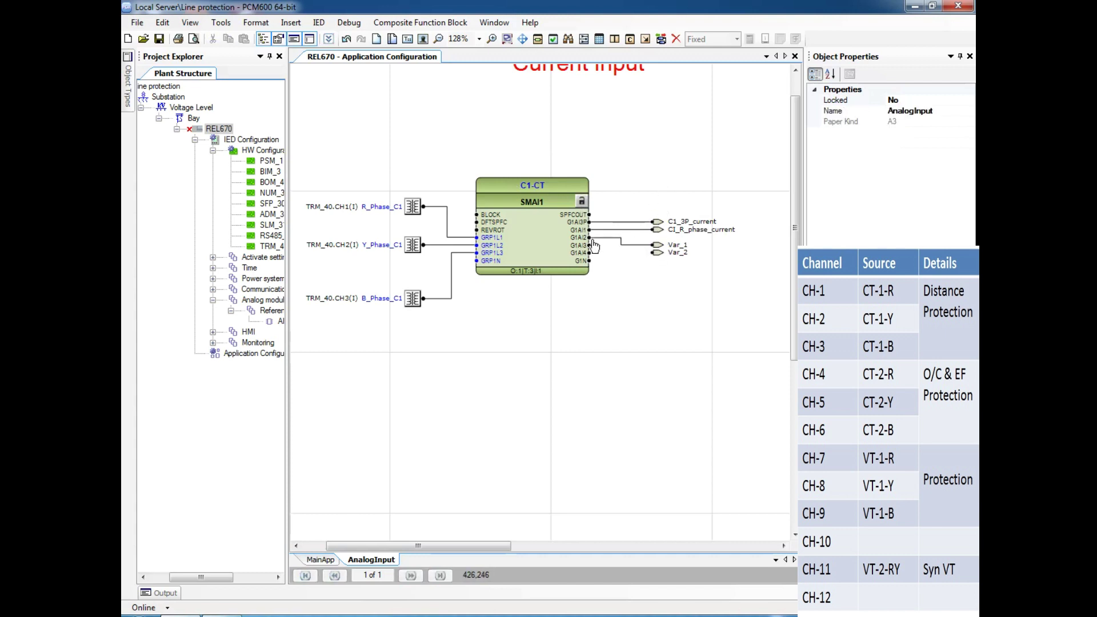
left_click_drag(655, 253, 590, 246)
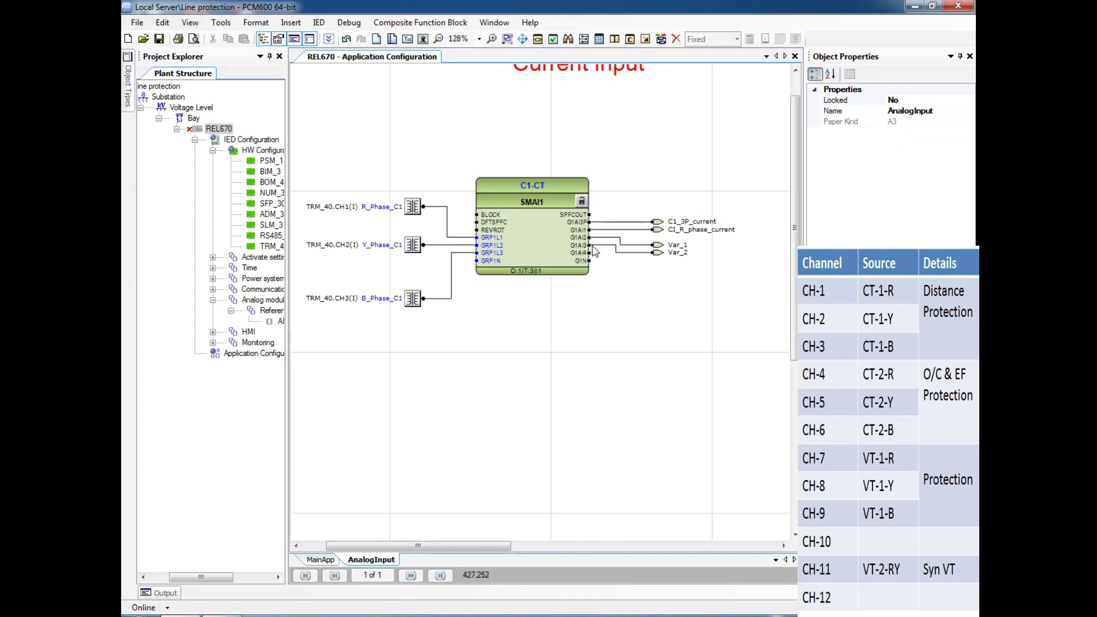
left_click(658, 246)
key("Up")
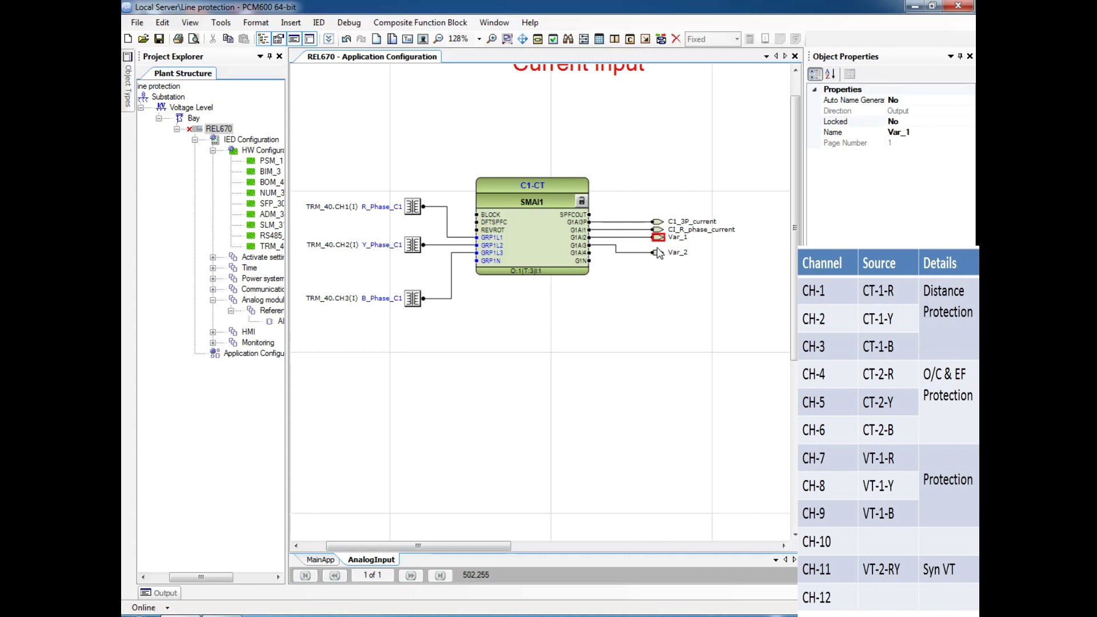
left_click(659, 255)
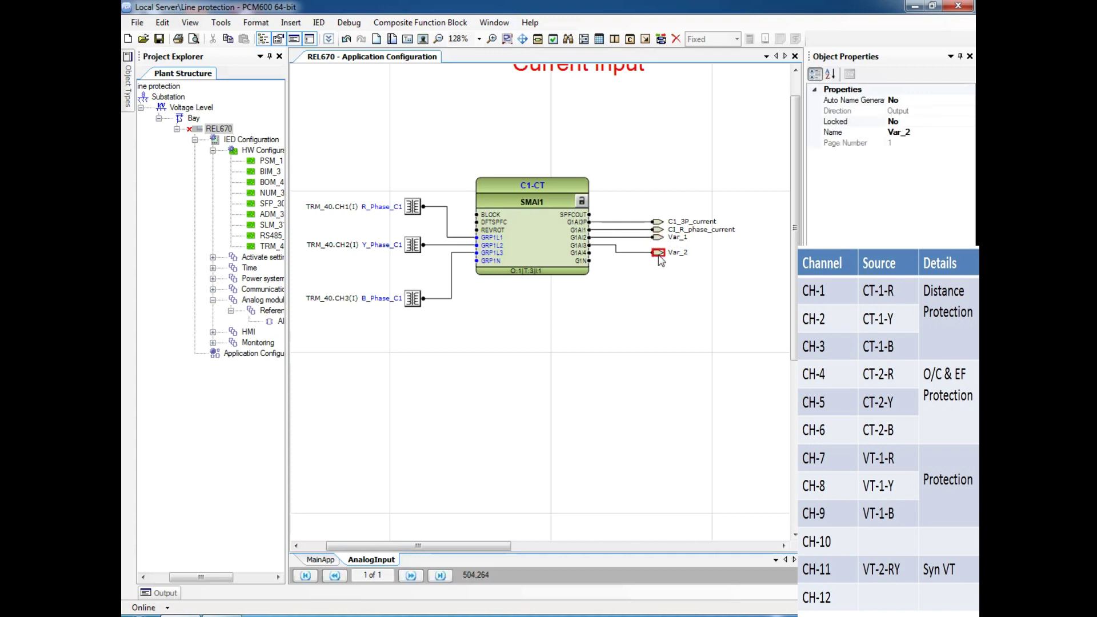
key("Up")
key("Up")
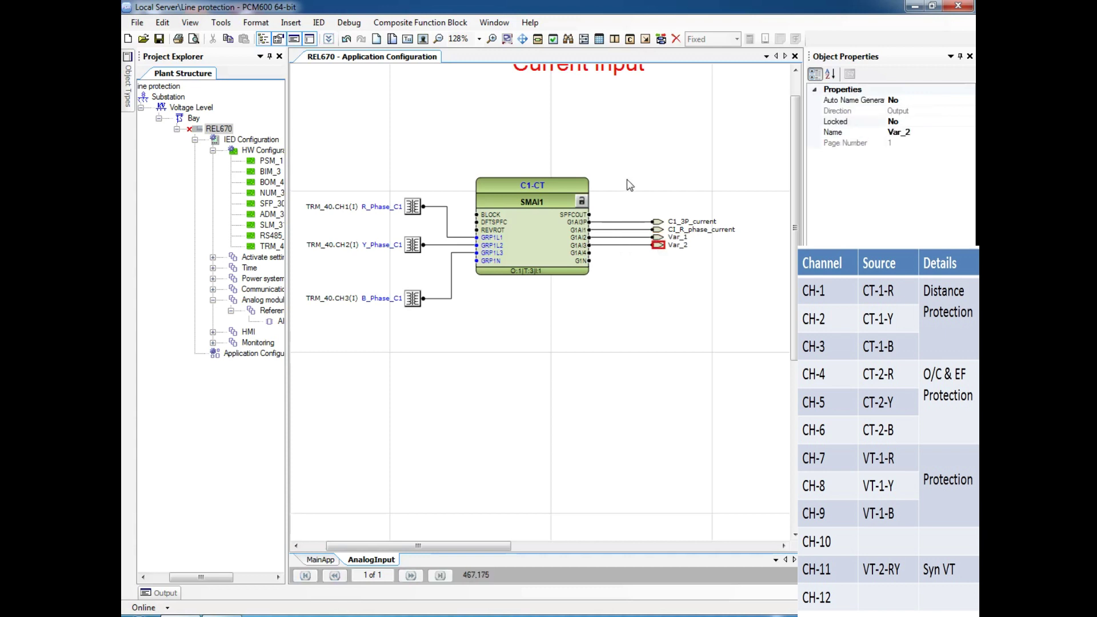
Insert another output variable beside the SMAI1 block and connect it to G1N.
right_click(627, 181)
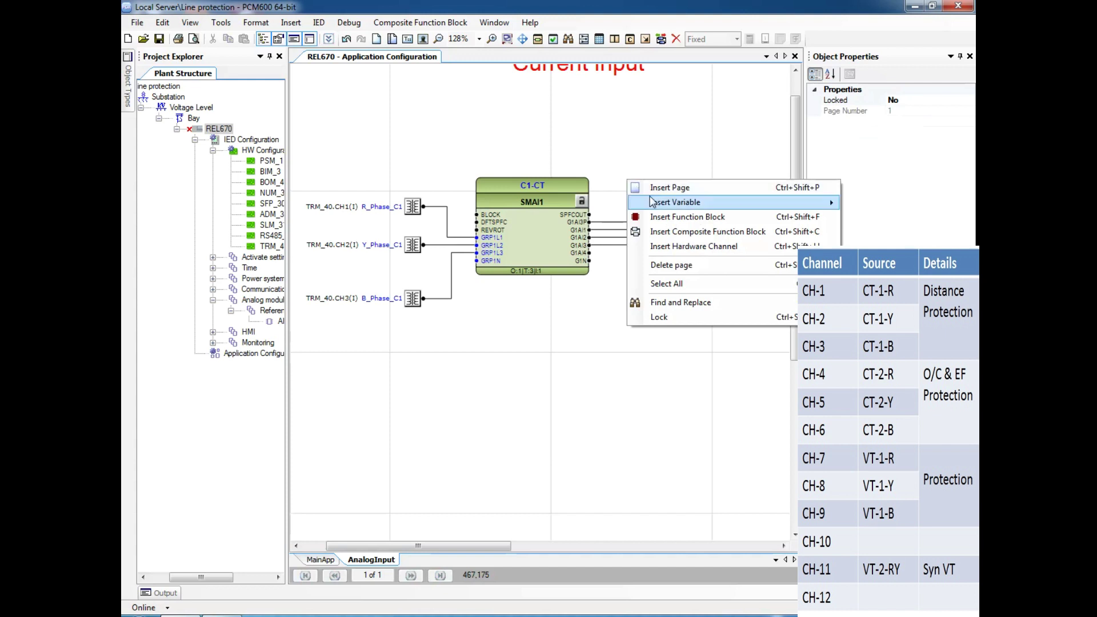
mouse_move(655, 202)
left_click(892, 210)
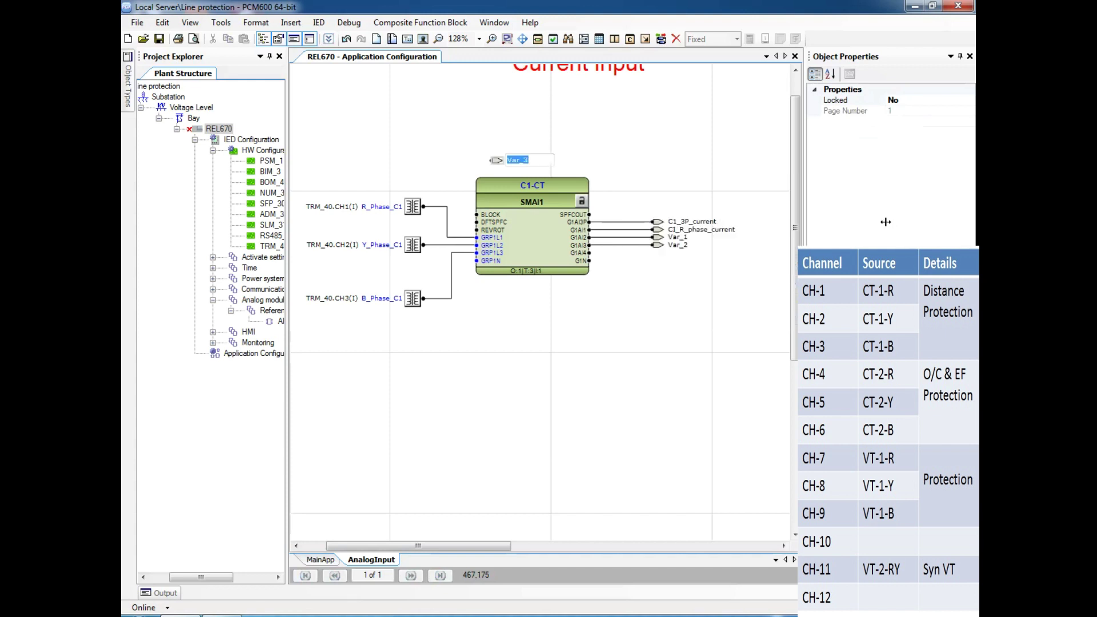
left_click(693, 186)
left_click(498, 161)
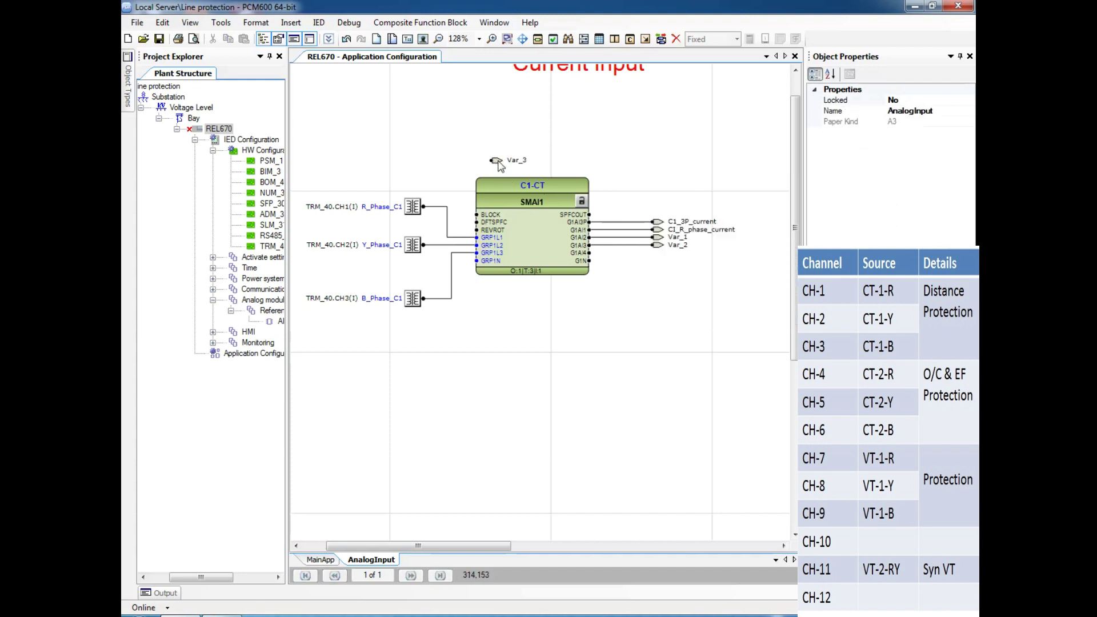
left_click_drag(501, 165, 593, 264)
Rename the output variable connected to G1AI2 as CI_Y_Phase_Current.
double_click(694, 236)
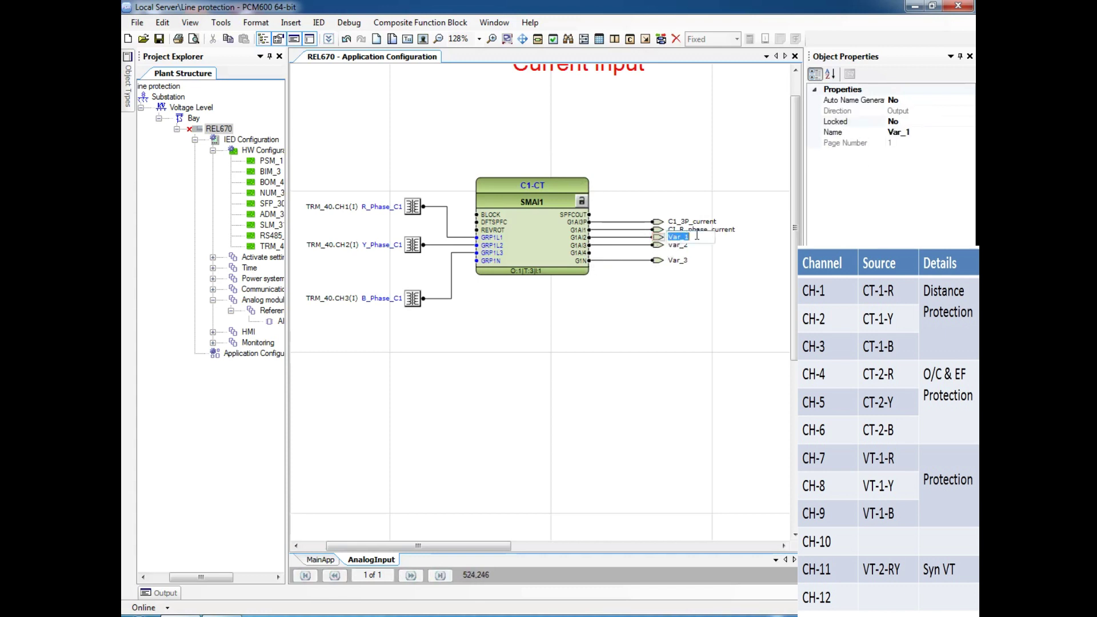
left_click(908, 132)
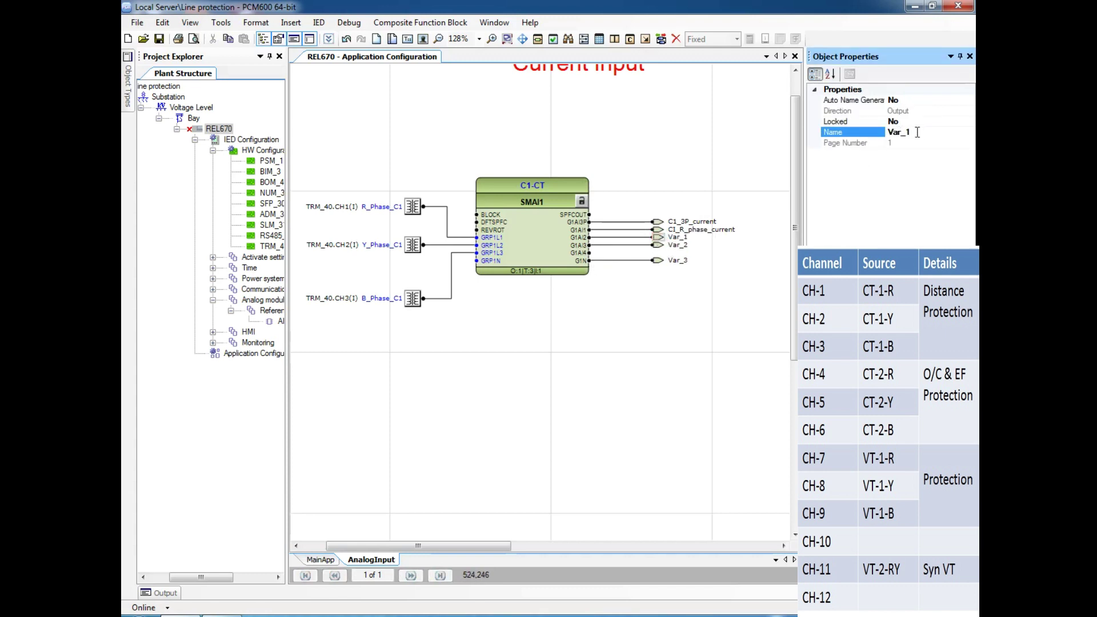
key("BackSpace")
key("BackSpace")
key("BackSpace")
key("BackSpace")
key("BackSpace")
type("C1_Y_Phase_Current")
key("Return")
Rename the output variable connected to G1AI3 as C1_B_Phase Current.
left_click(659, 244)
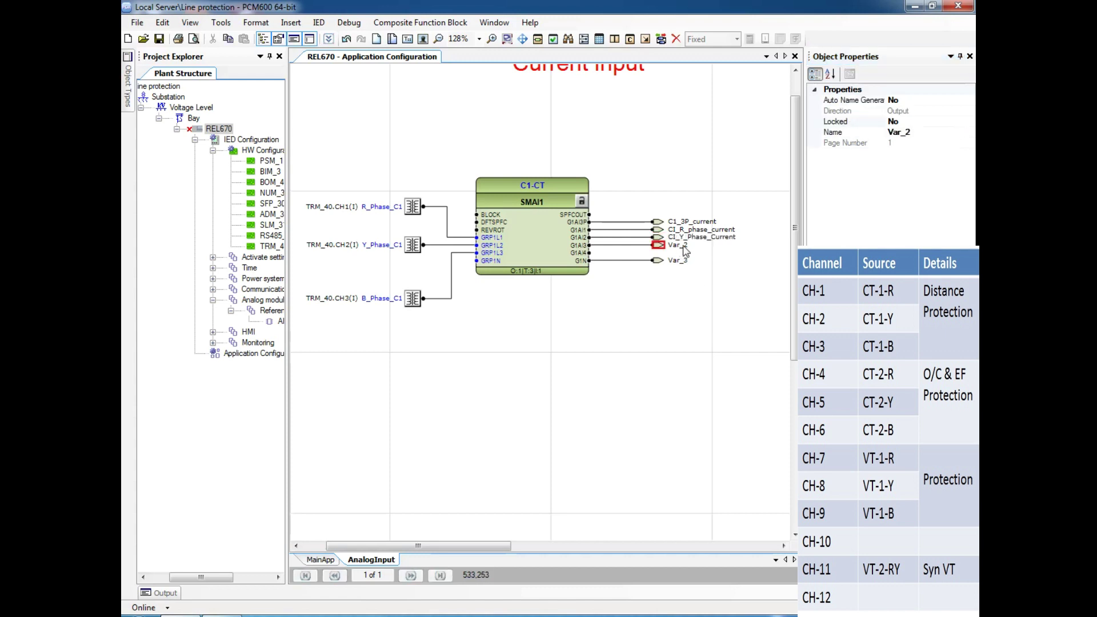
left_click(921, 131)
key("BackSpace")
key("BackSpace")
key("BackSpace")
key("BackSpace")
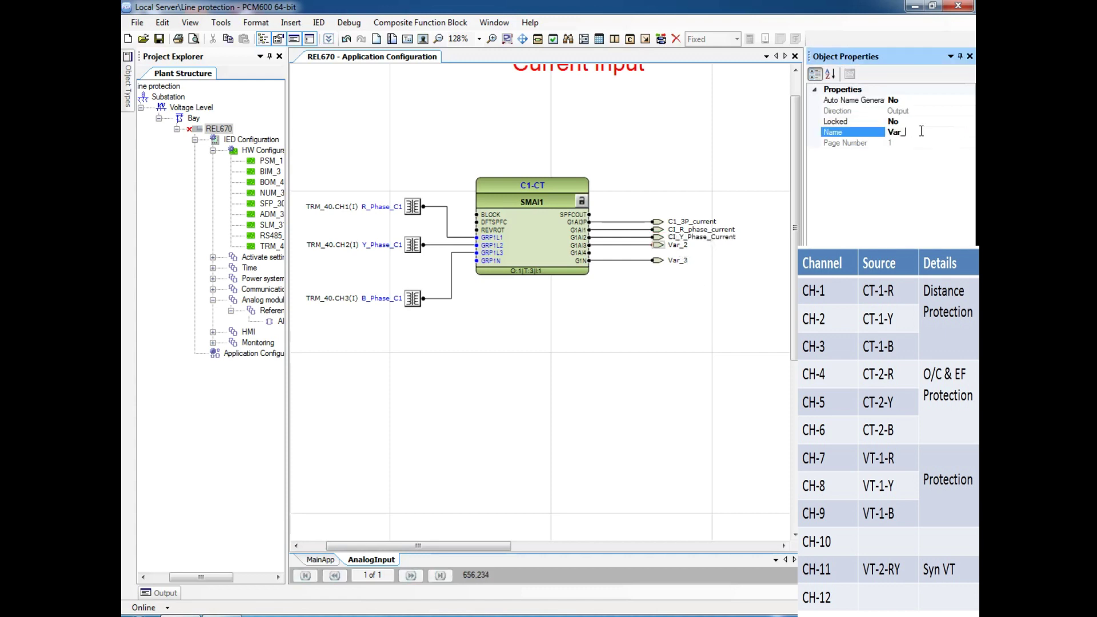
key("BackSpace")
type("C1_B_Phase Current")
key("Return")
Rename the output variable connected to G1N as C1_N_Phase_Current.
left_click(659, 260)
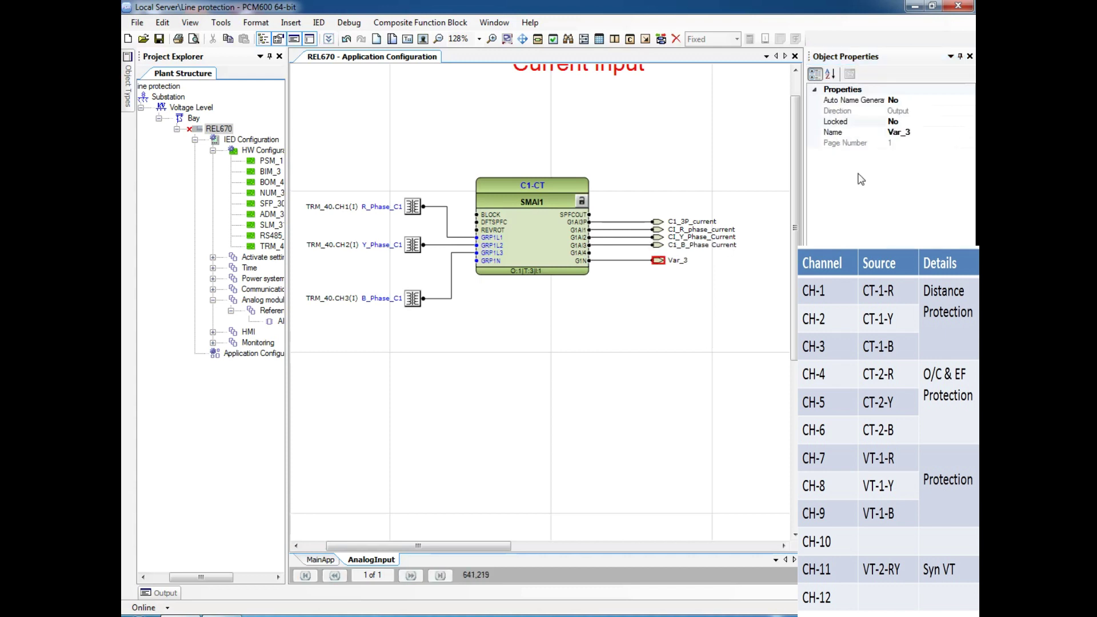
left_click(918, 133)
key("BackSpace")
key("BackSpace")
key("BackSpace")
key("BackSpace")
key("BackSpace")
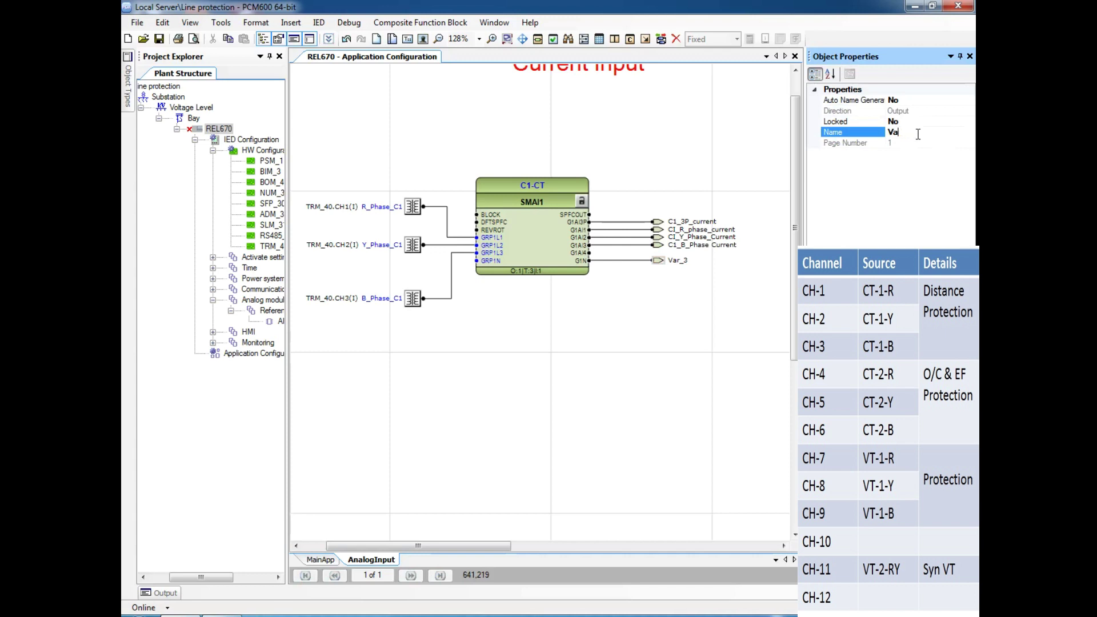
type("C1_n")
key("BackSpace")
type("N_Phase_Current")
left_click(695, 360)
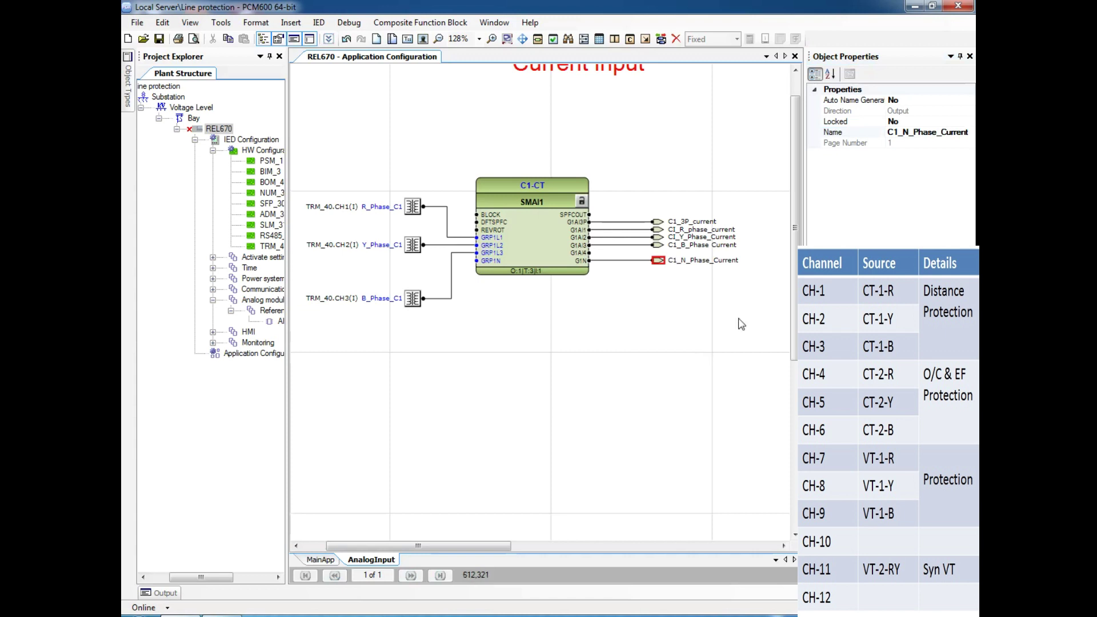
Change the SMAI1 block's user defined name to C1-CT3ms.
left_click_drag(795, 242, 795, 286)
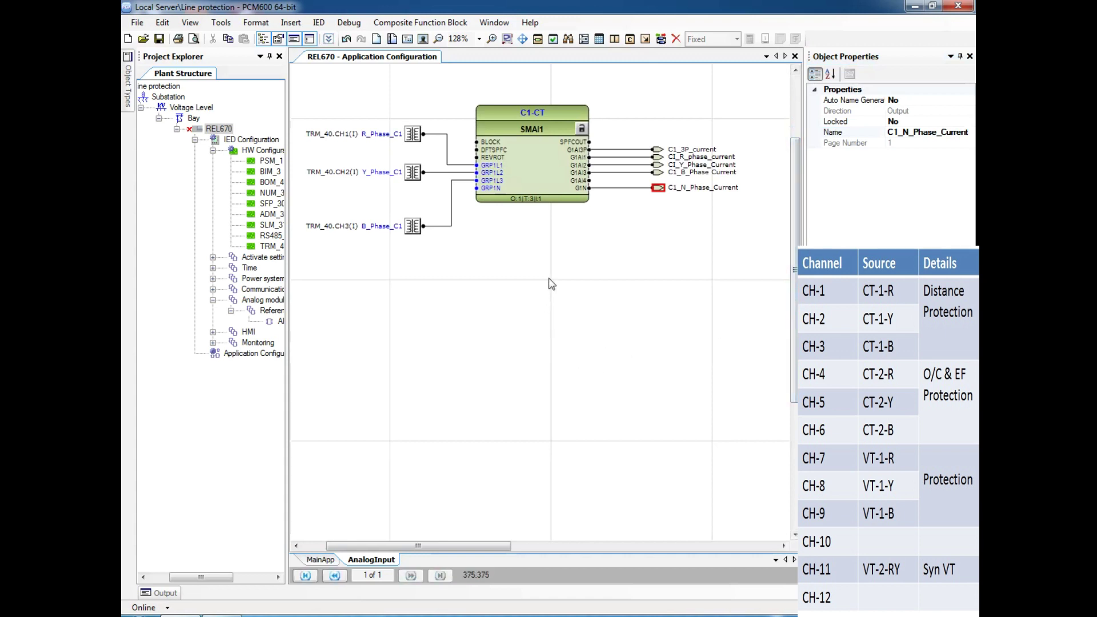
left_click(547, 117)
left_click(547, 116)
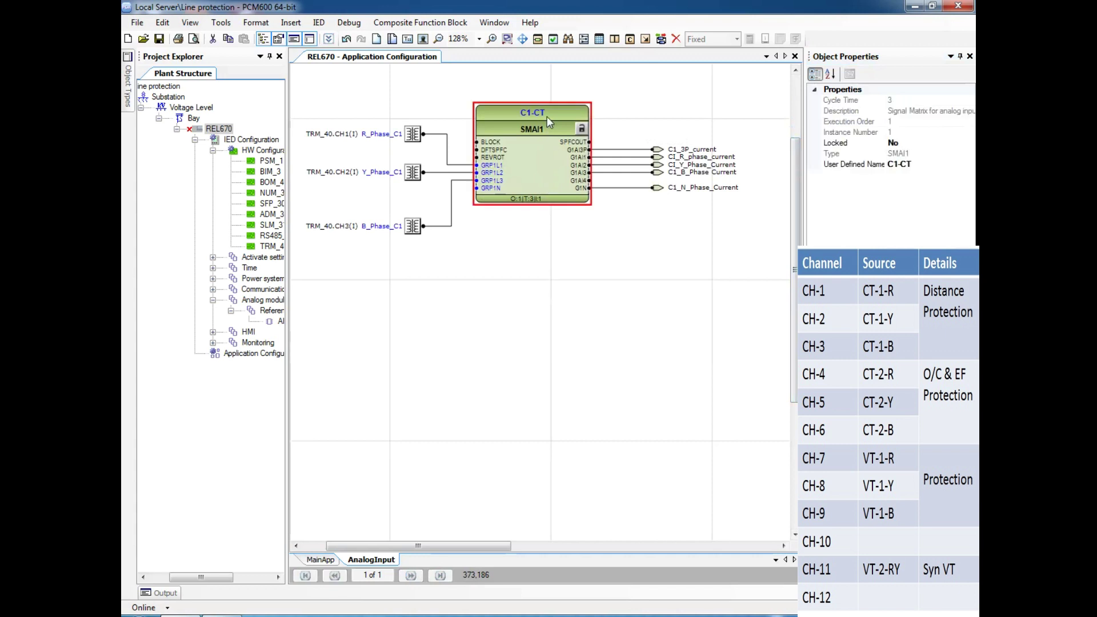
left_click(920, 164)
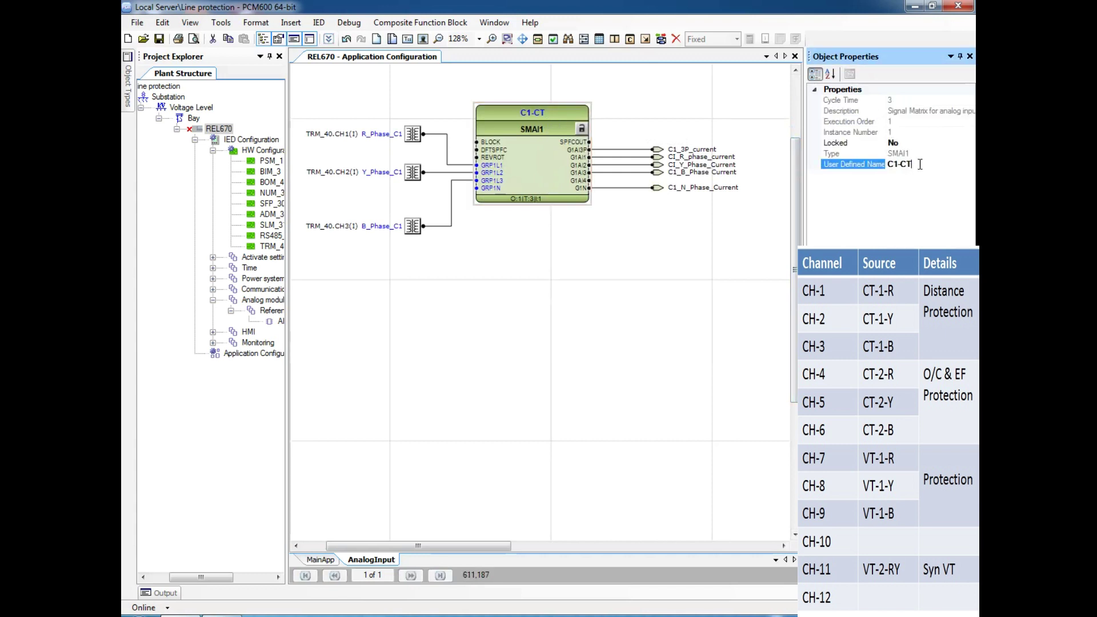
type("3ms")
left_click(723, 345)
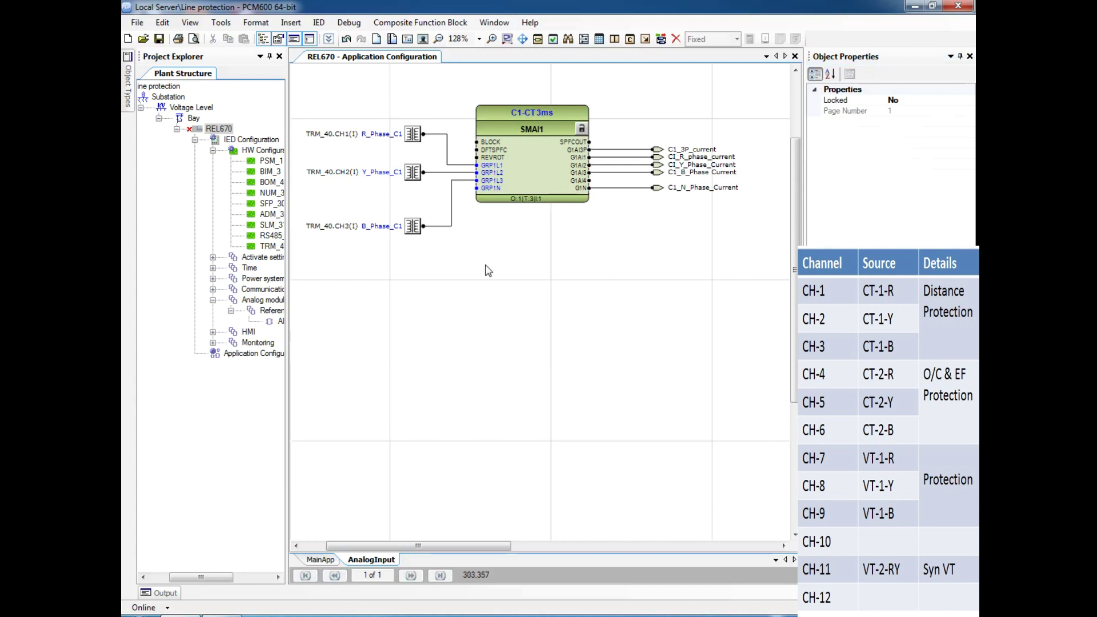
right_click(484, 300)
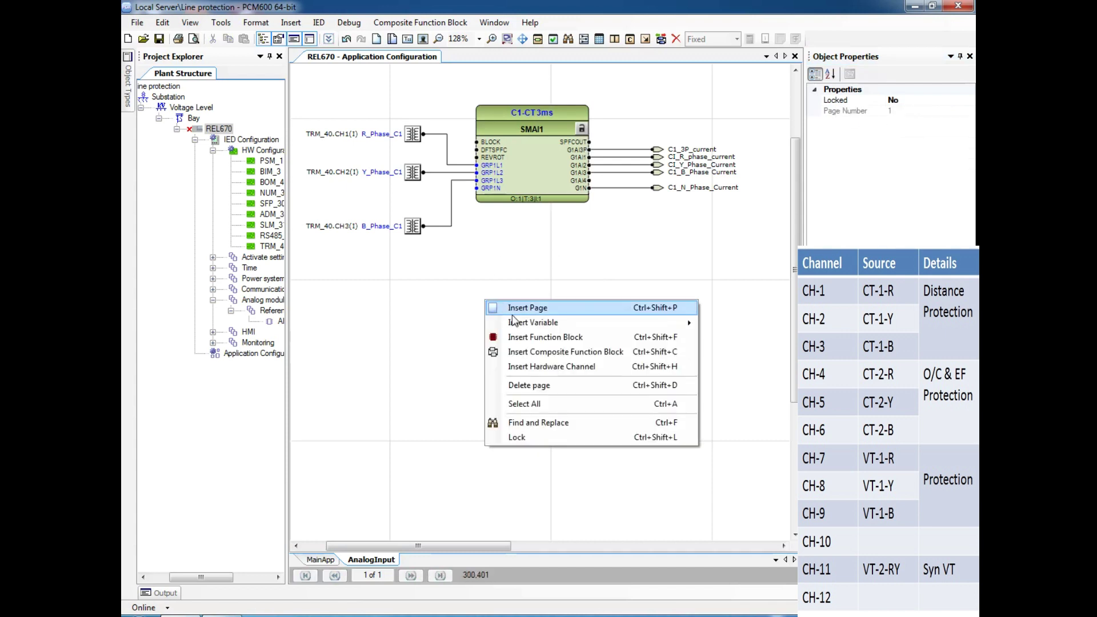
left_click(458, 275)
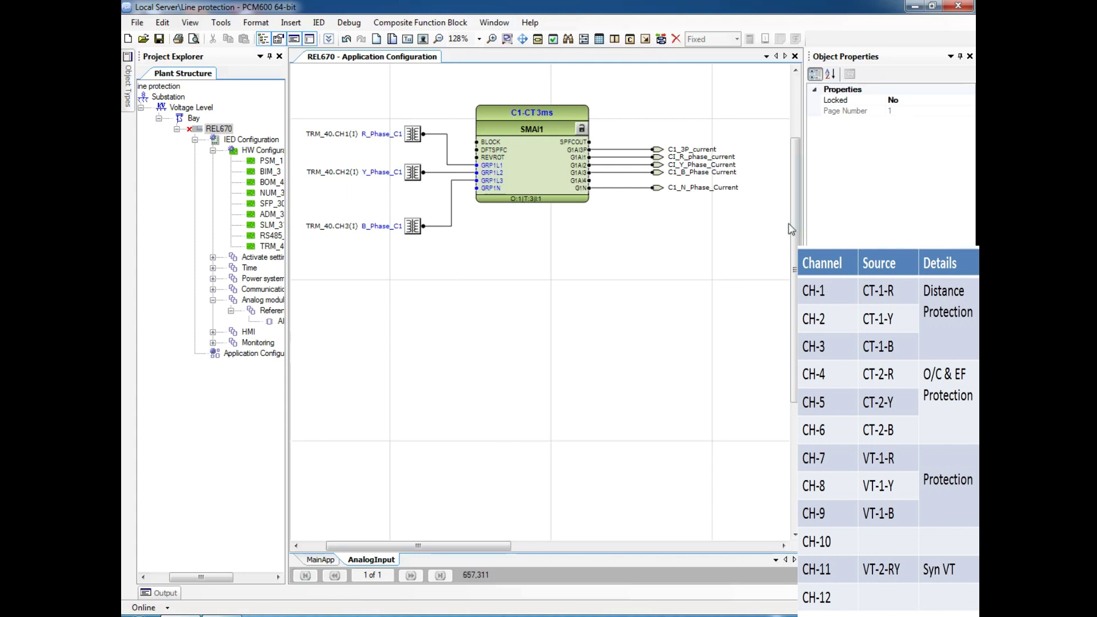
Insert an SMAI1 function block with cycle time 8 and execution order, instance number 1,13 below the C1-CT3ms block.
left_click_drag(794, 228, 794, 260)
scroll(578, 284, "up", 1)
right_click(528, 224)
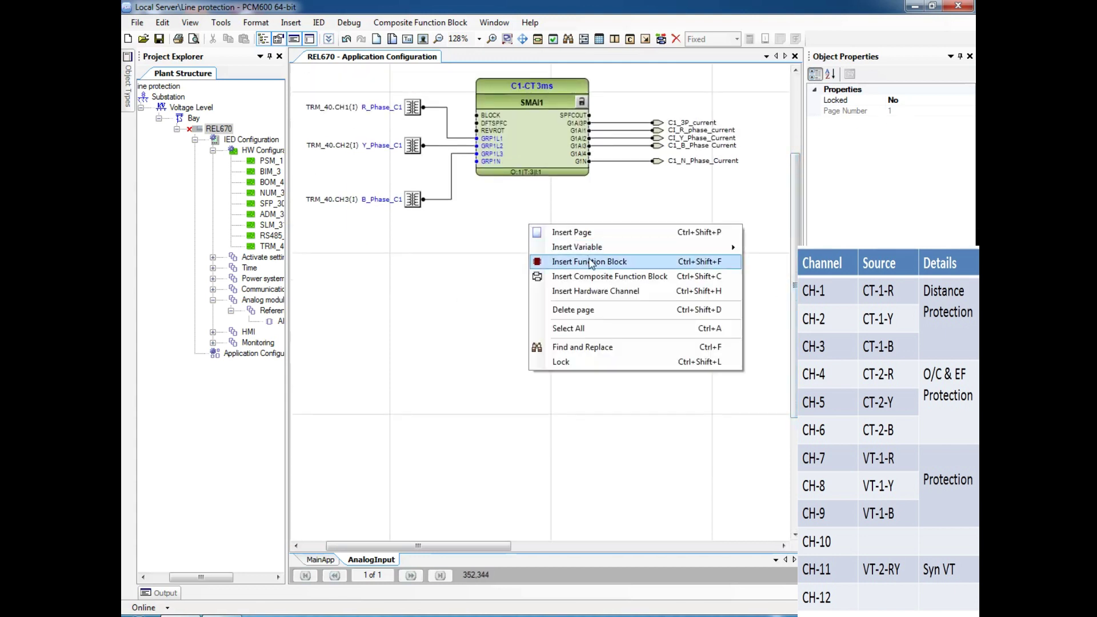
left_click(592, 258)
left_click(508, 276)
left_click(552, 420)
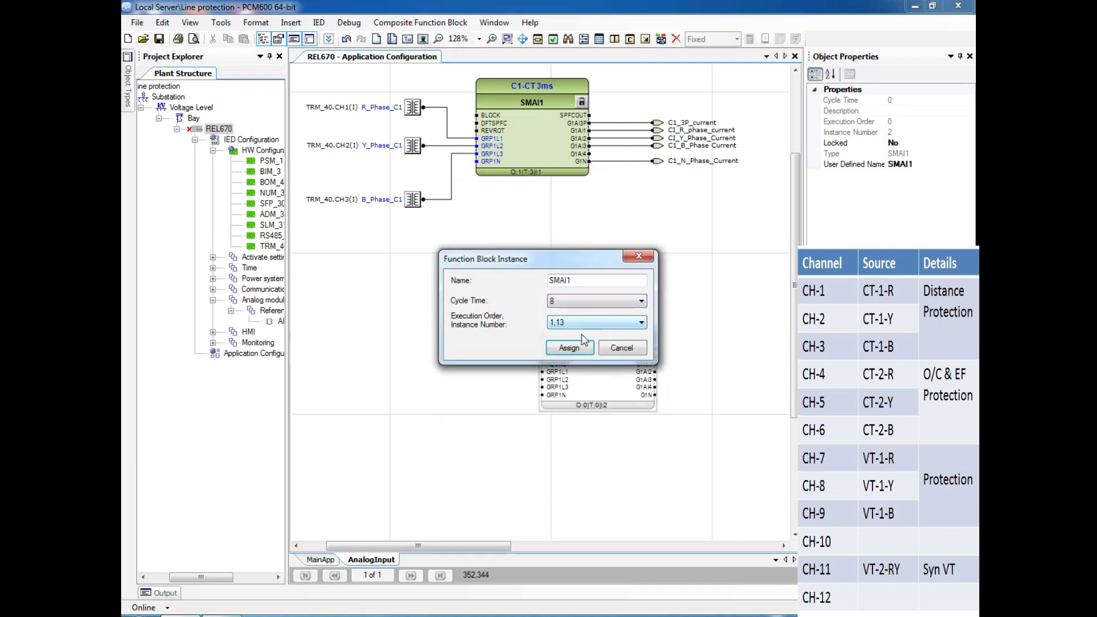
left_click(563, 345)
left_click(523, 288)
Name the new SMAI1 block C1_CT_8ms and wire the R, Y and B phase channels to GRP1L1, GRP1L2 and GRP1L3.
left_click(921, 166)
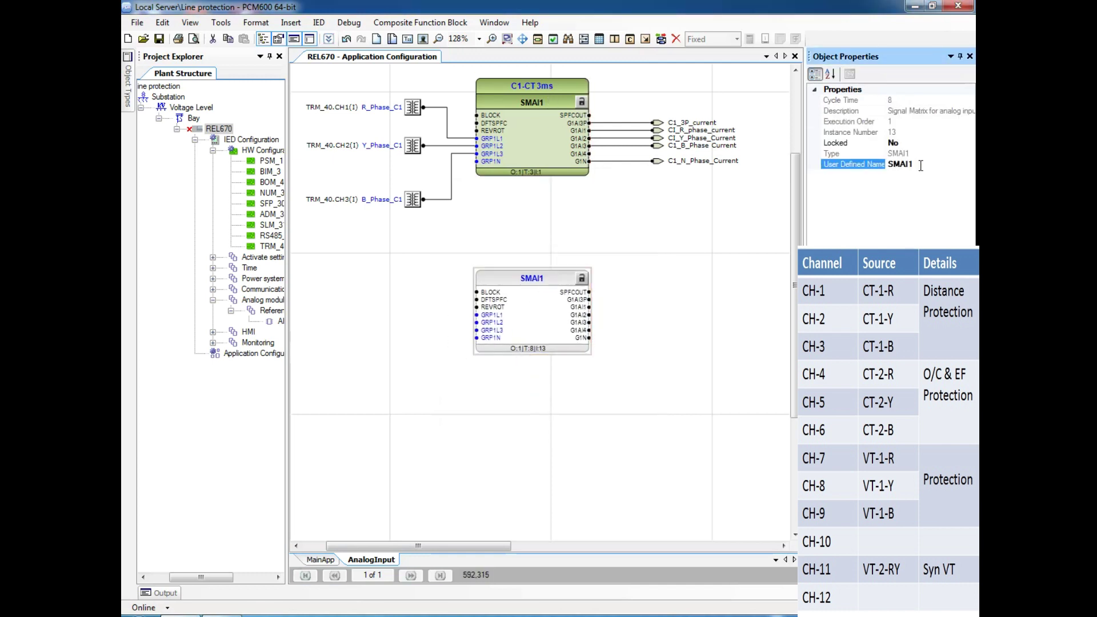
type("C1_CT_8ms")
left_click(586, 344)
left_click_drag(477, 315, 423, 199)
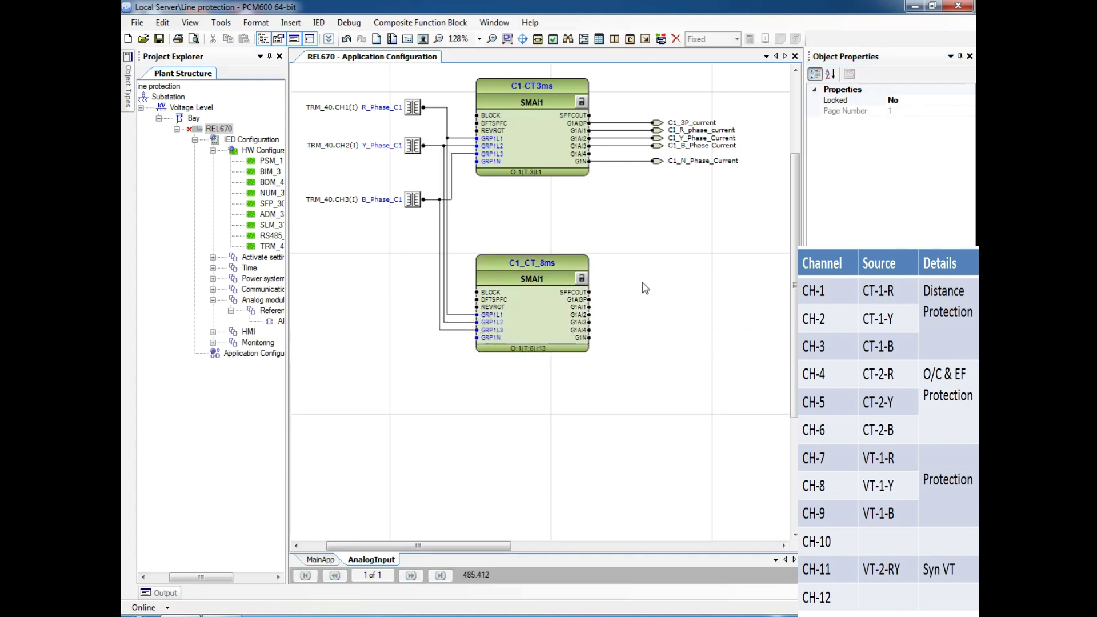
Copy the five output variables of the C1-CT3ms block and paste one set beside the C1_CT_8ms block.
left_click_drag(650, 88, 699, 187)
key("ctrl+c")
left_click(662, 295)
right_click(652, 257)
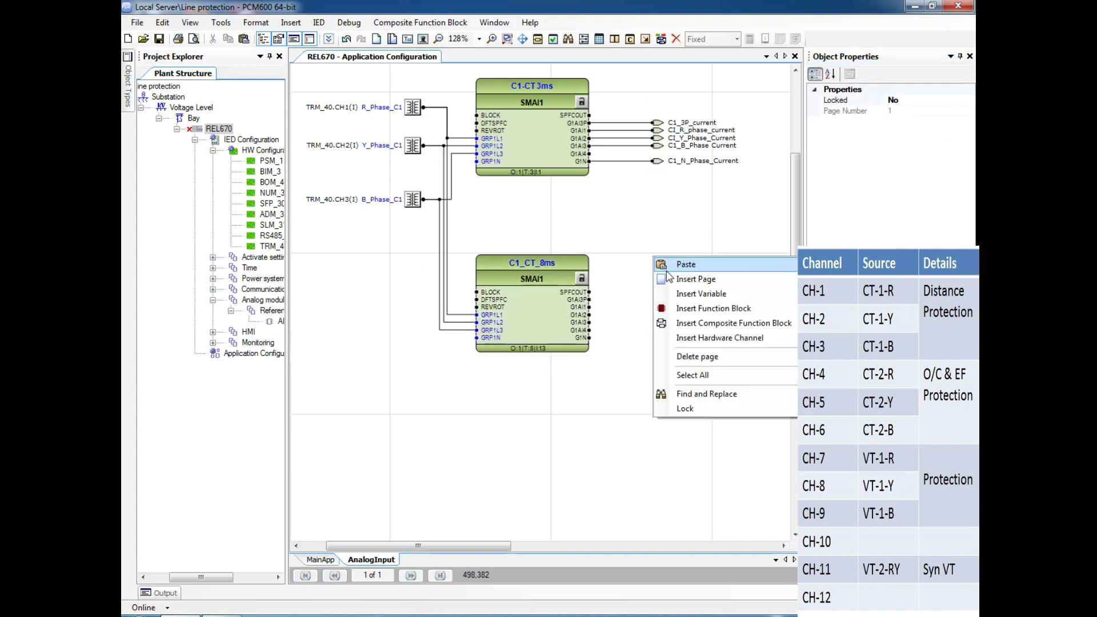
left_click(686, 264)
key("ctrl+v")
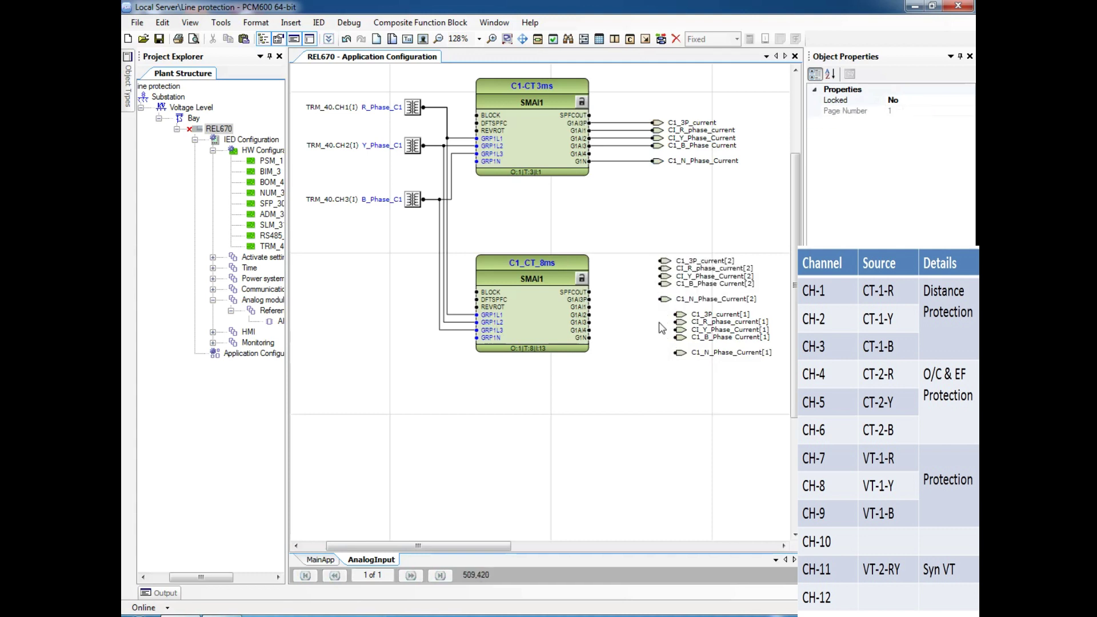
key("ctrl+z")
Align the pasted variables with the C1_CT_8ms block and connect them to G1AI3P, G1AI1, G1AI2, G1AI3 and G1N.
left_click_drag(663, 308, 706, 382)
mouse_move(680, 330)
left_mouse_down()
mouse_move(589, 300)
mouse_move(657, 353)
mouse_move(590, 297)
left_mouse_up()
left_click(654, 360)
scroll(656, 353, "down", 1)
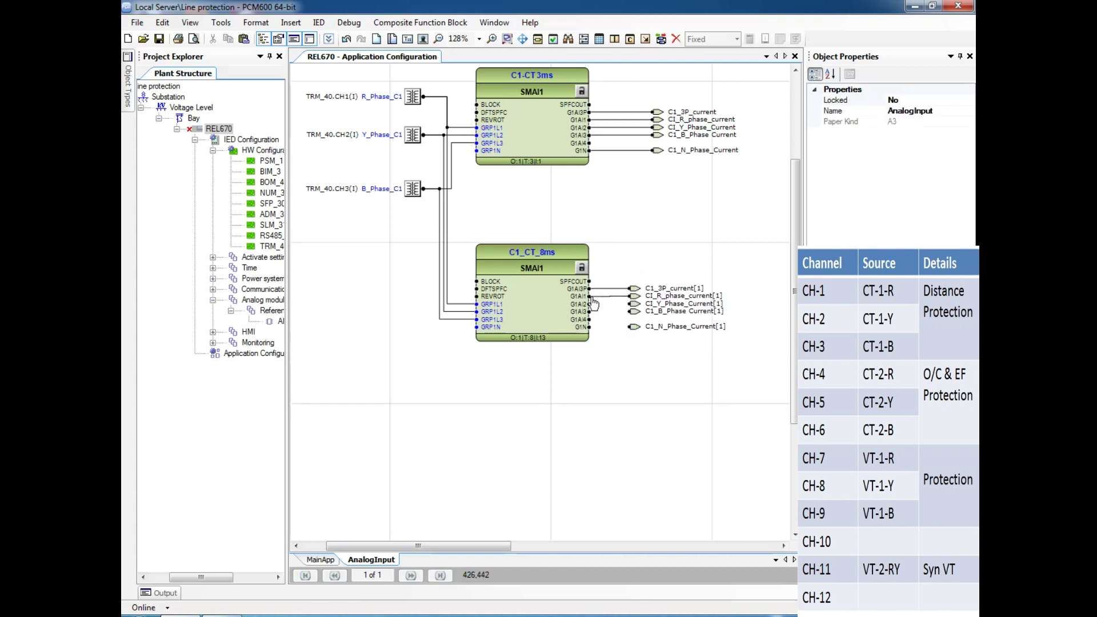
left_click_drag(633, 327, 595, 331)
Rename the C1_CT_8ms block's three-phase and R-phase output variables as C1_3P_current[8ms] and CI_R_phase_current[8ms].
left_click(704, 288)
left_click(954, 133)
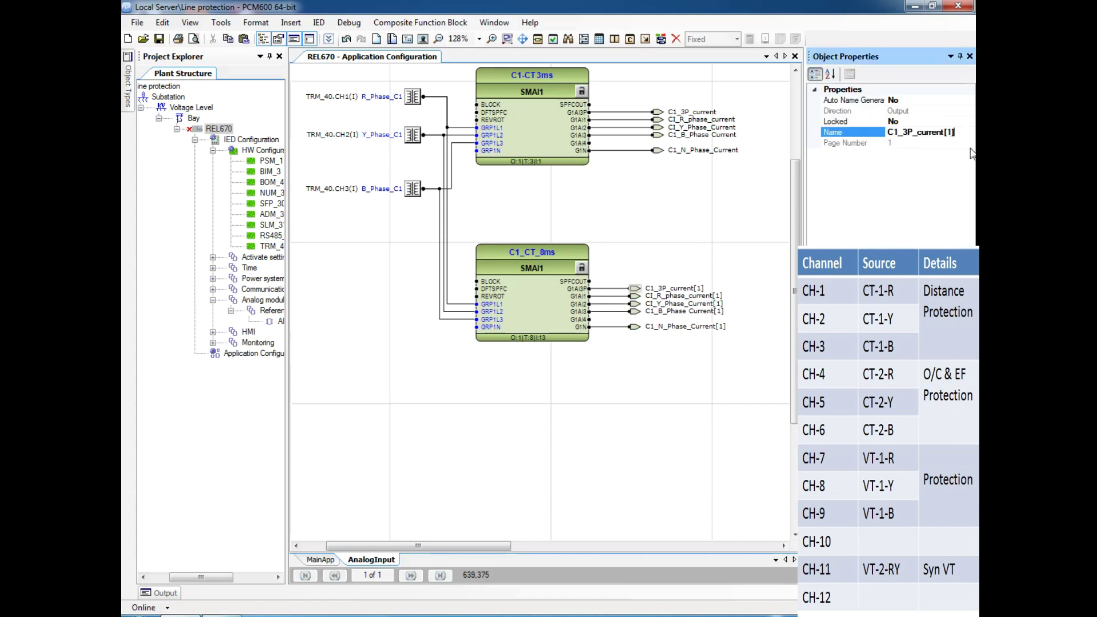
type("8ms")
left_click(675, 362)
left_click(684, 296)
left_click(973, 132)
type("8")
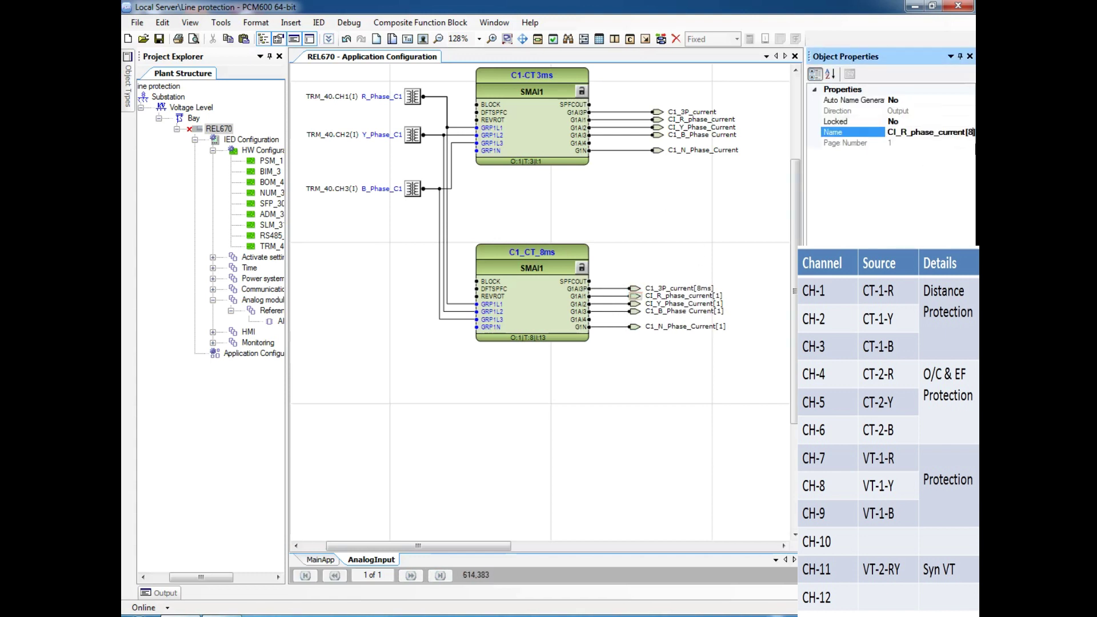
type("ms")
Rename the C1_CT_8ms block's Y-phase and B-phase output variables as CI_Y_Phase_Current[8ms] and C1_B_Phase Current[8ms].
left_click(685, 304)
left_click(973, 133)
key("BackSpace")
type("8ms")
left_click(685, 311)
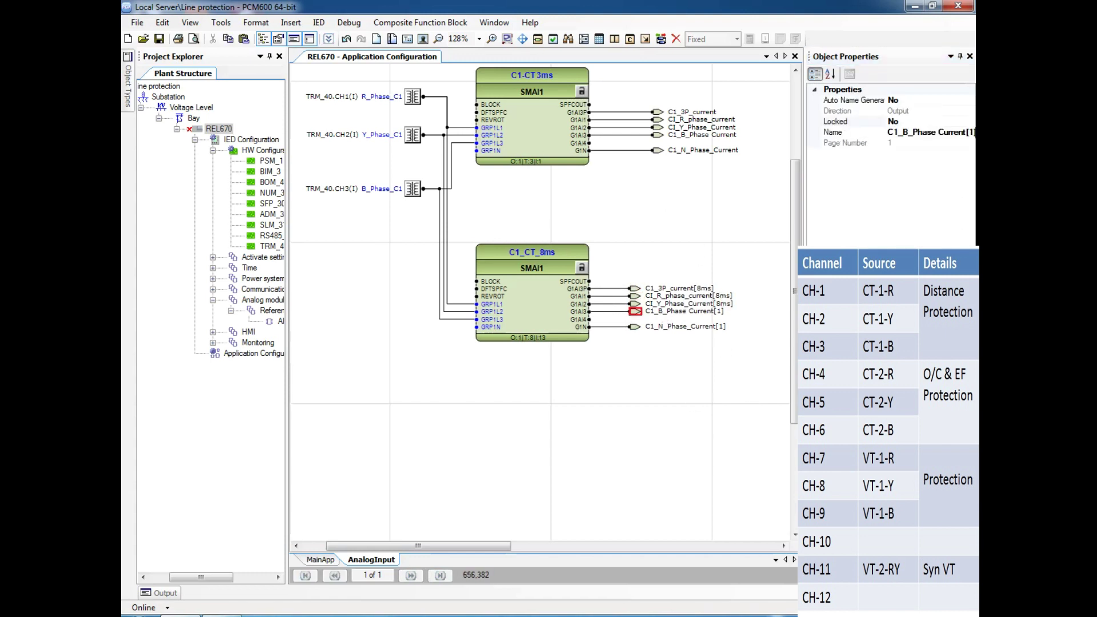
left_click(954, 133)
type("8ms")
Rename the C1_CT_8ms block's neutral output variable as C1_N_Phase_Current[8ms].
left_click(635, 327)
left_click(954, 133)
type("8ms")
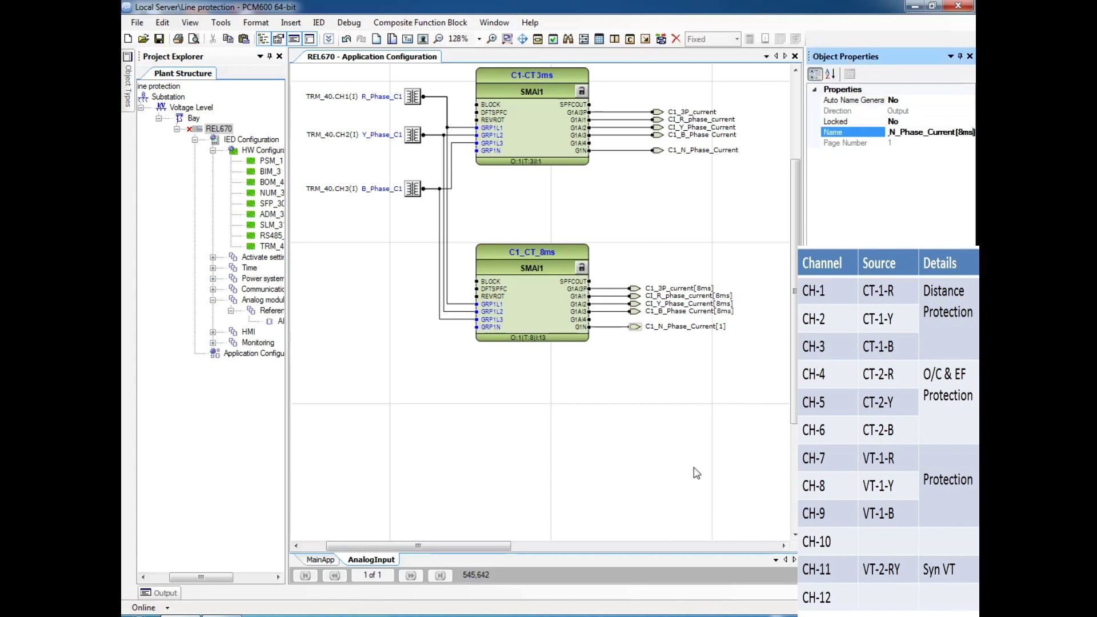
left_click(696, 474)
Insert a second page into the AnalogInput application.
scroll(496, 389, "down", 3)
right_click(496, 388)
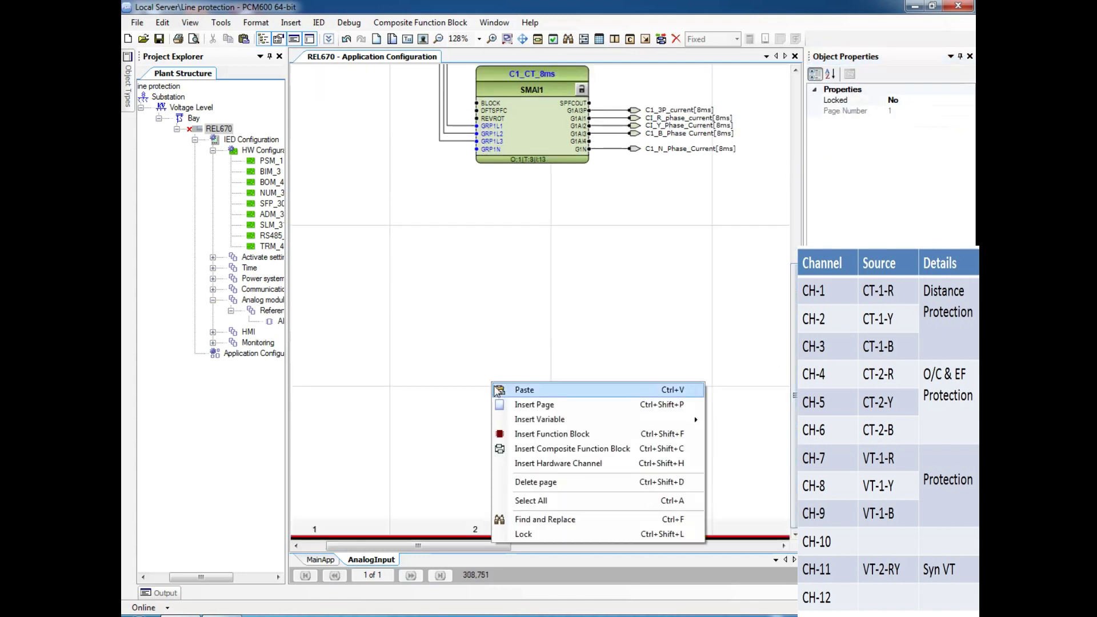
left_click(533, 405)
Change the first page's heading text to Current Input-C1.
scroll(534, 405, "up", 5)
double_click(639, 102)
type("-C1")
left_click(635, 166)
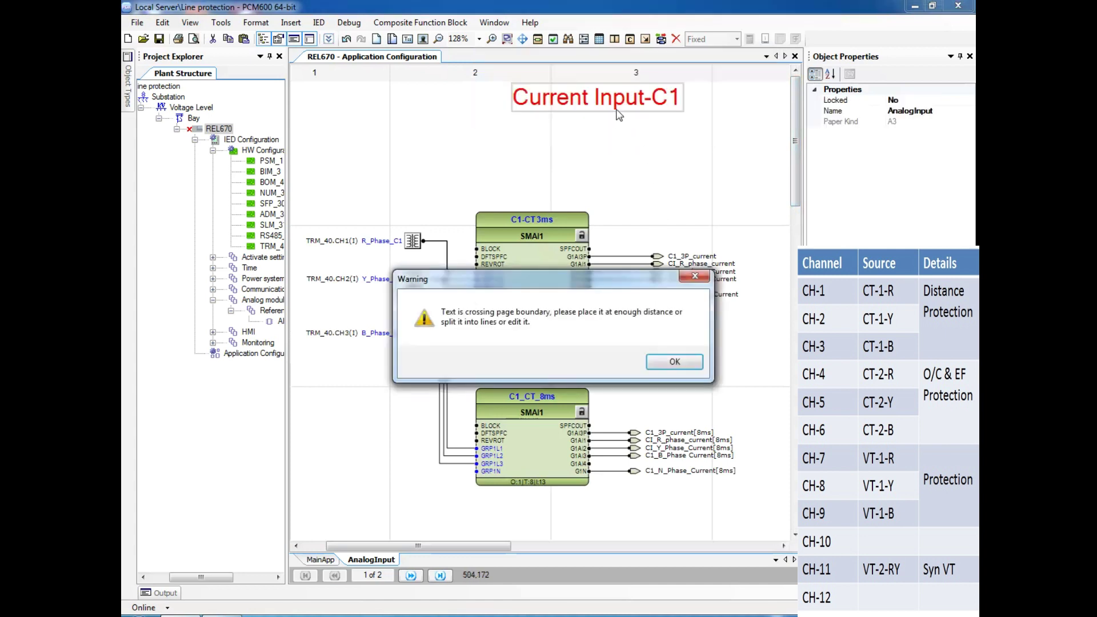
left_click(675, 366)
double_click(632, 109)
type("1")
left_click(646, 179)
left_click(674, 362)
double_click(688, 94)
key("BackSpace")
left_click(680, 175)
left_click(678, 363)
Copy the heading onto the second page with the text Current Input-C2.
left_click(636, 108)
scroll(566, 290, "down", 10)
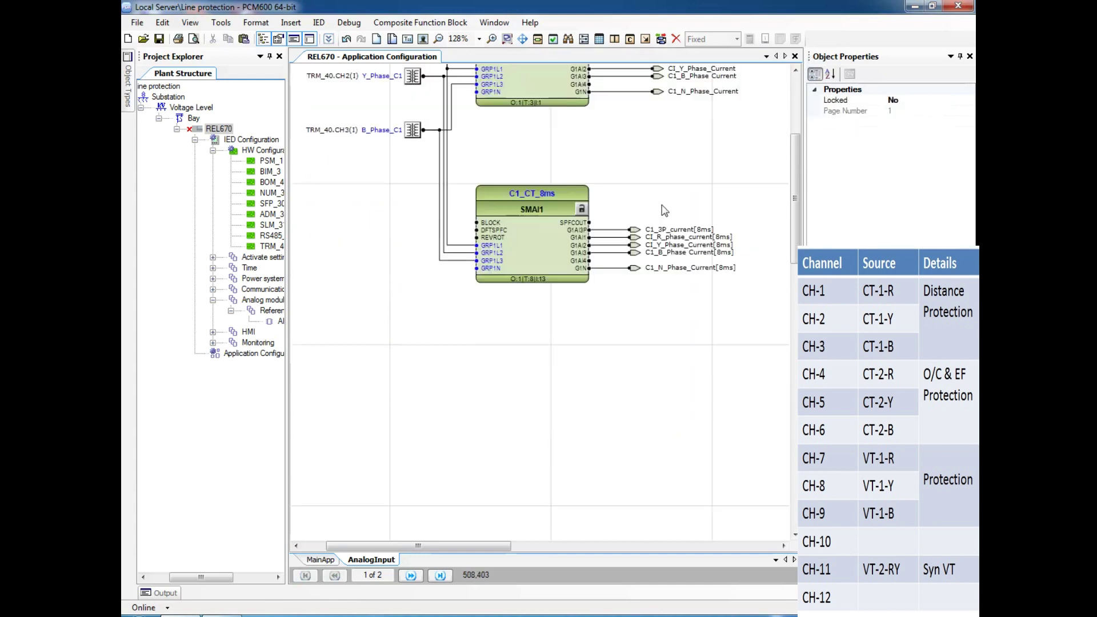
key("ctrl+v")
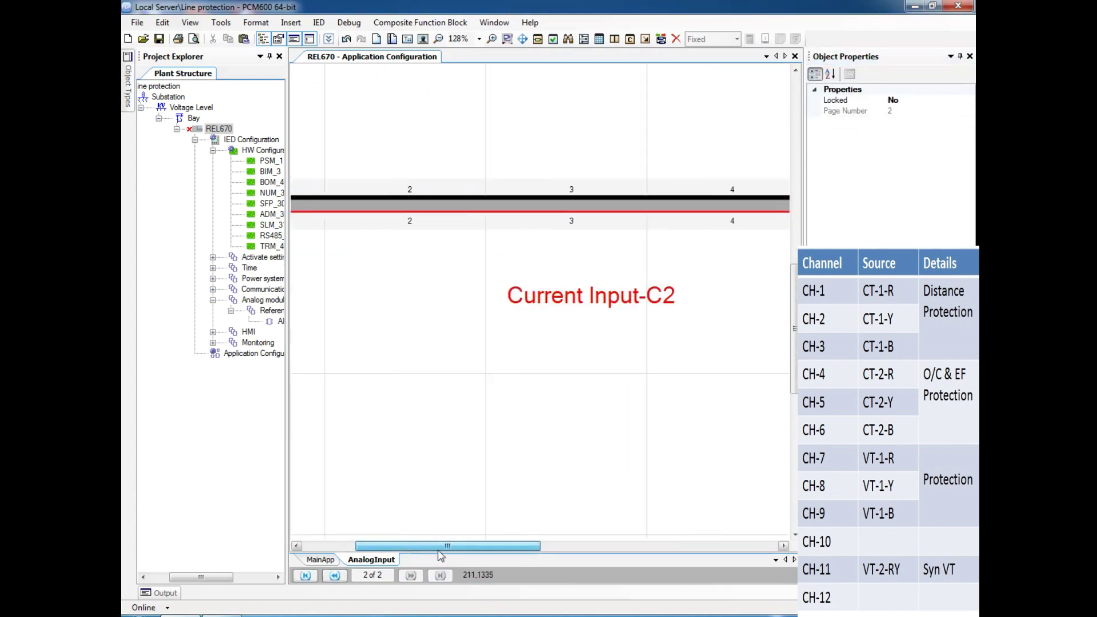
left_click_drag(439, 546, 395, 546)
scroll(517, 348, "down", 5)
right_click(449, 238)
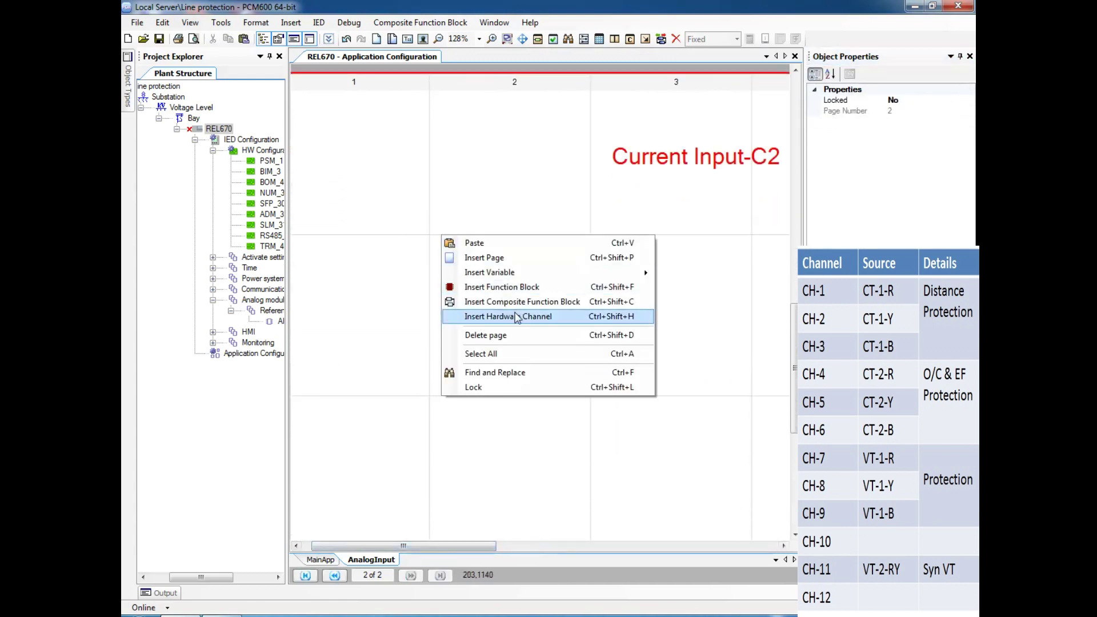
left_click(517, 334)
left_click(595, 297)
left_click(595, 335)
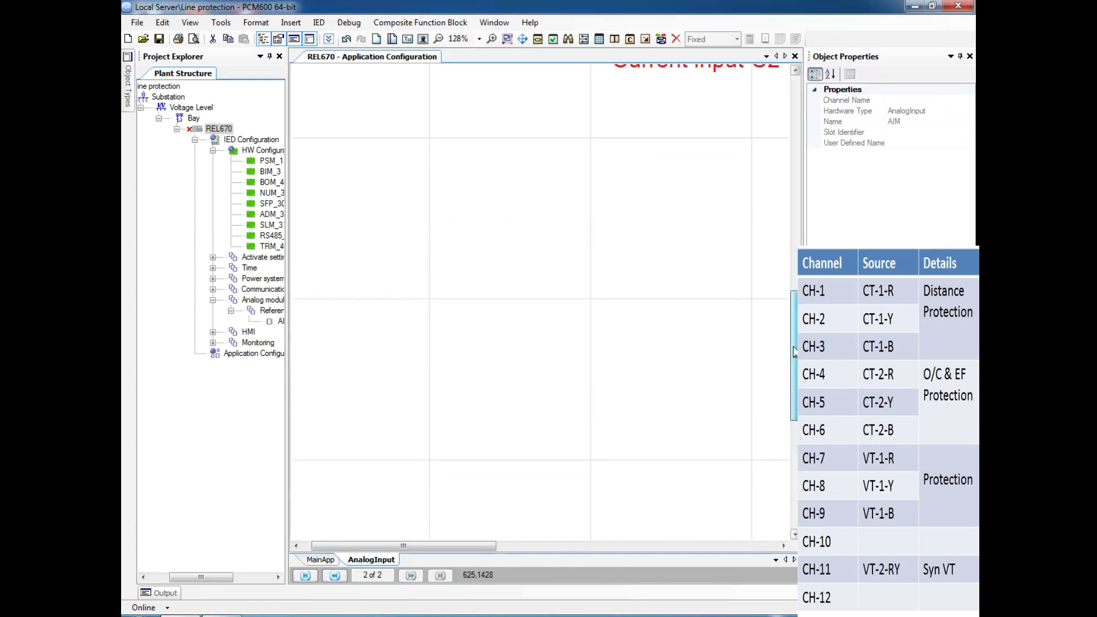
Insert hardware channel CH4(I) of TRM_40 on the second page with the user defined name R_Phase_C2.
scroll(540, 302, "up", 3)
right_click(439, 302)
left_click(495, 382)
left_click(594, 296)
left_click(543, 337)
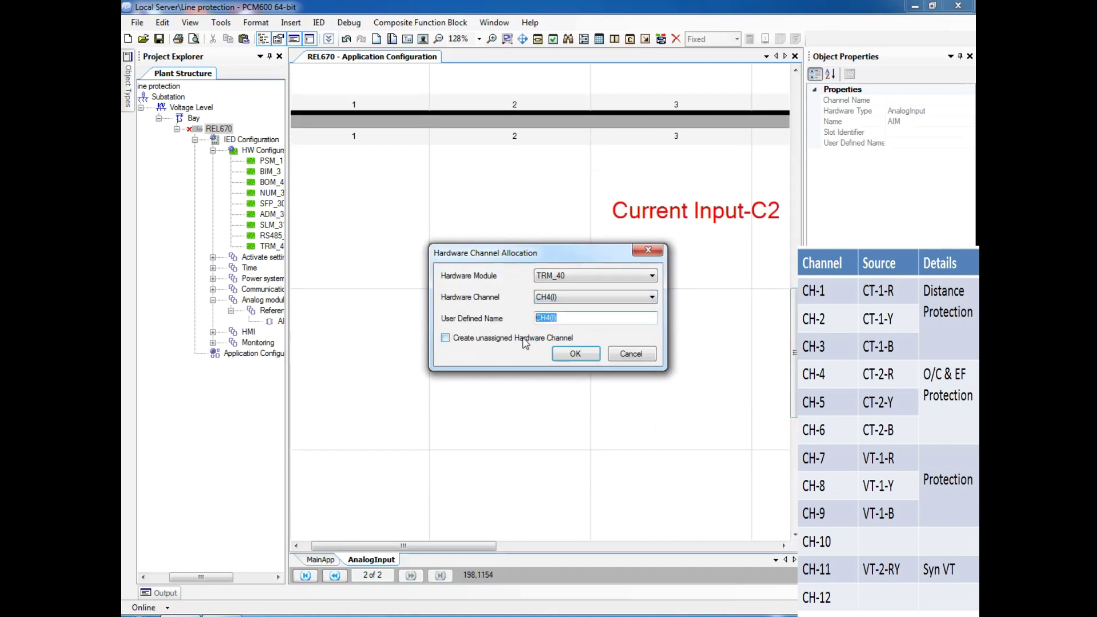
type("R_Phase_C2")
key("Return")
Insert TRM_40 hardware channel CH5(I) named Y_Phase_C2 and align it beneath R_Phase_C2.
right_click(465, 351)
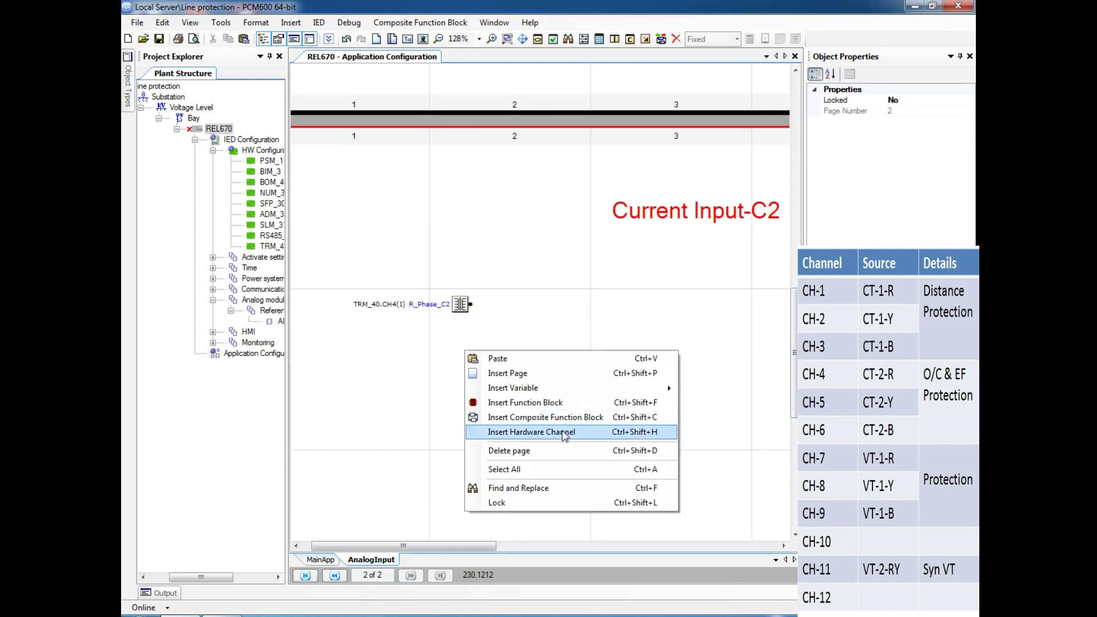
left_click(563, 434)
left_click(559, 298)
left_click(559, 343)
key("Tab")
type("C")
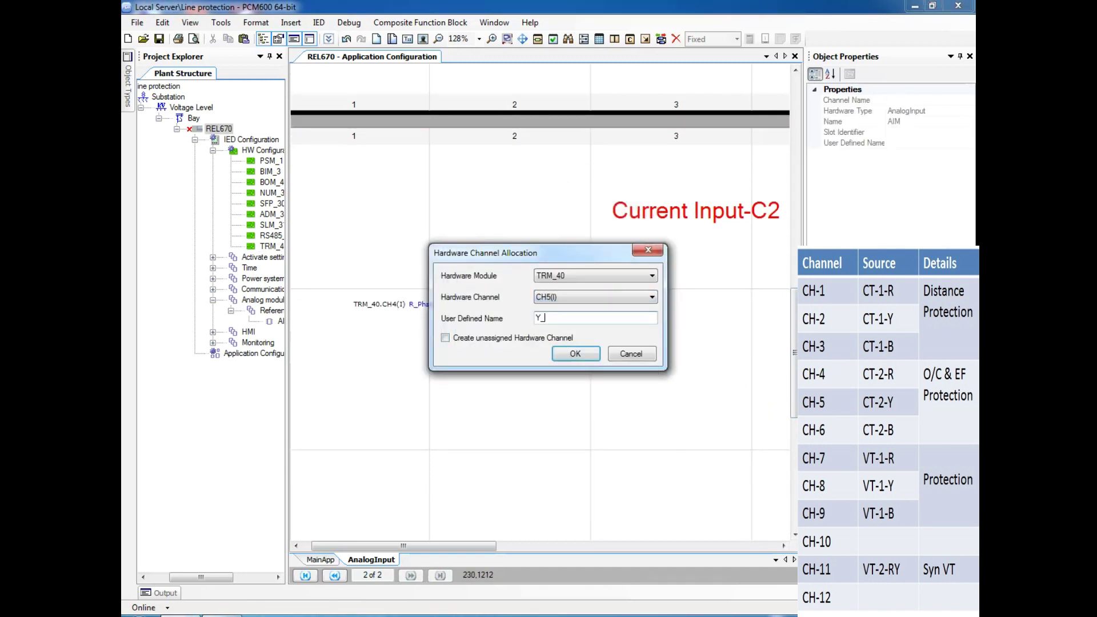
type("_Phase_C2")
left_click(575, 354)
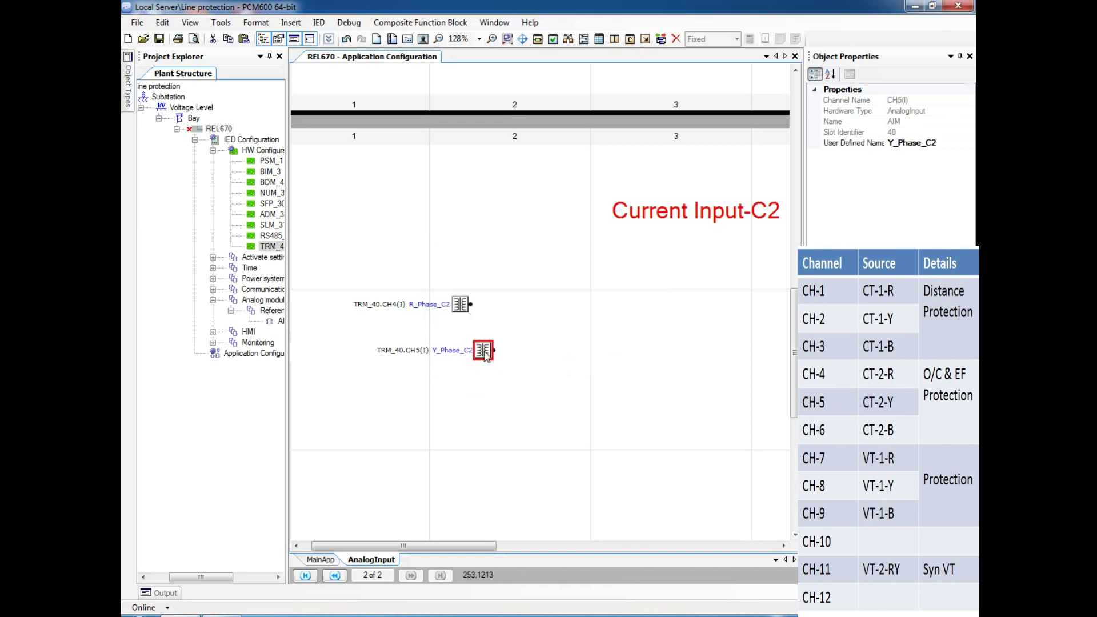
left_click_drag(484, 352, 461, 360)
Insert TRM_40 hardware channel CH6(I) named B_Phase_C2 and align it beneath Y_Phase_C2.
right_click(467, 408)
left_click(503, 490)
double_click(517, 246)
left_click(559, 297)
left_click(559, 353)
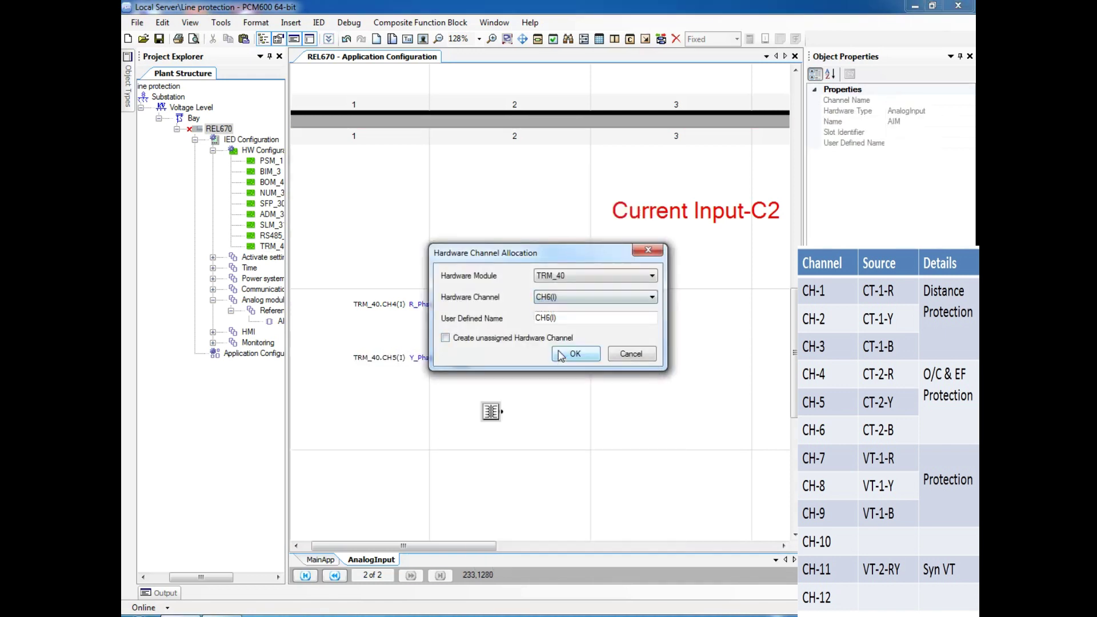
key("Tab")
type("B_Phase_C2")
left_click(588, 353)
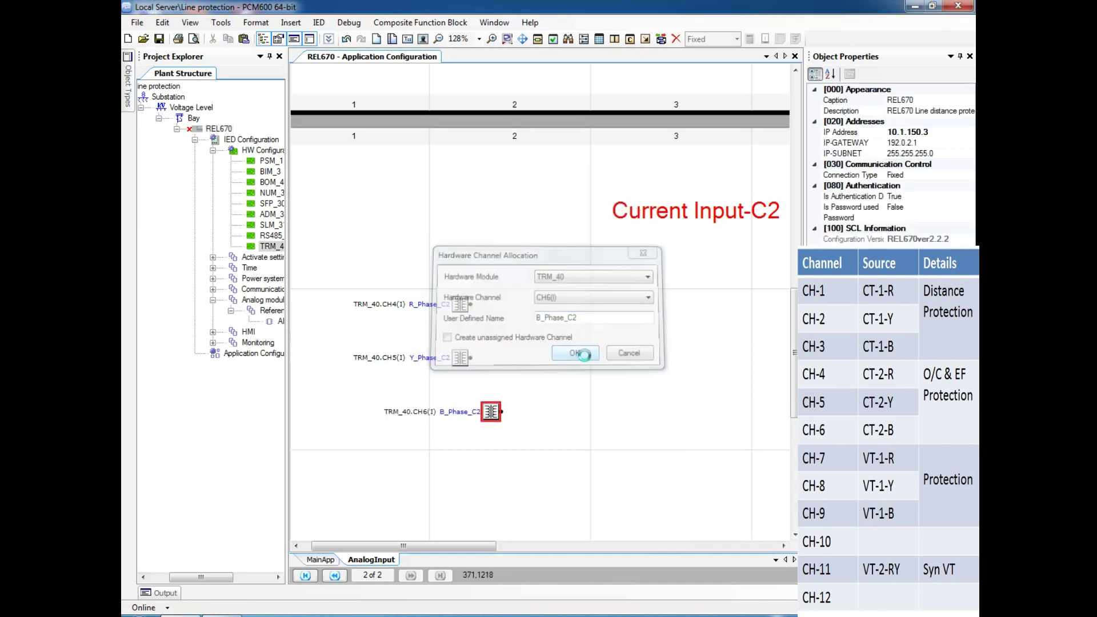
left_click(587, 376)
left_click_drag(491, 417, 460, 416)
Insert an SMAI2 function block with cycle time 3 and place it beside the C2 phase channels.
right_click(501, 311)
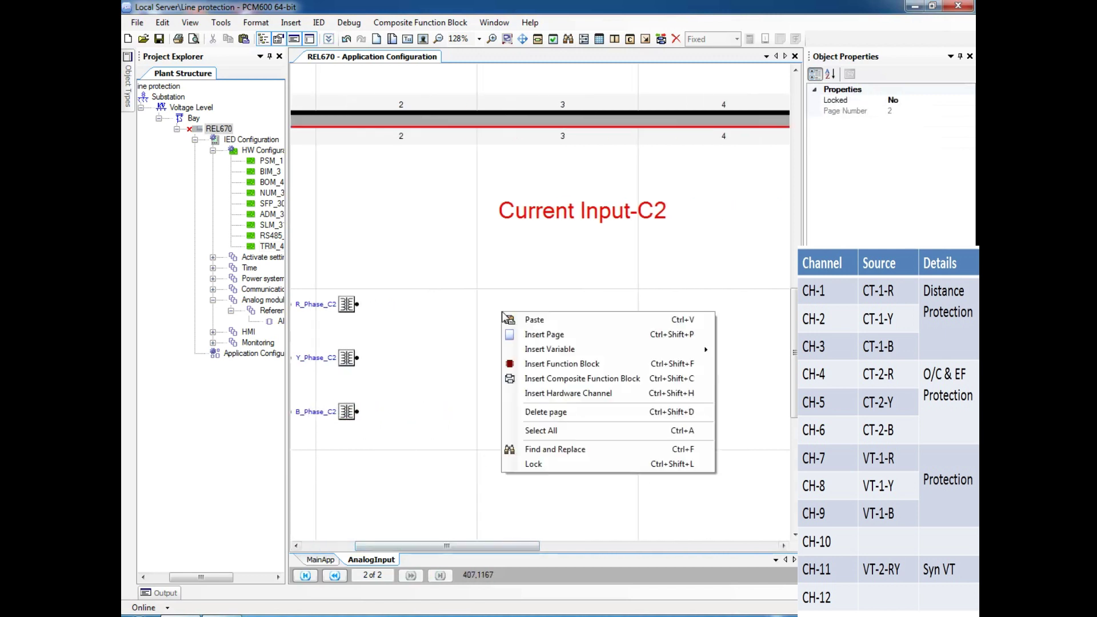
left_click(535, 364)
left_click(464, 213)
left_click(518, 320)
left_click(554, 422)
left_click(578, 303)
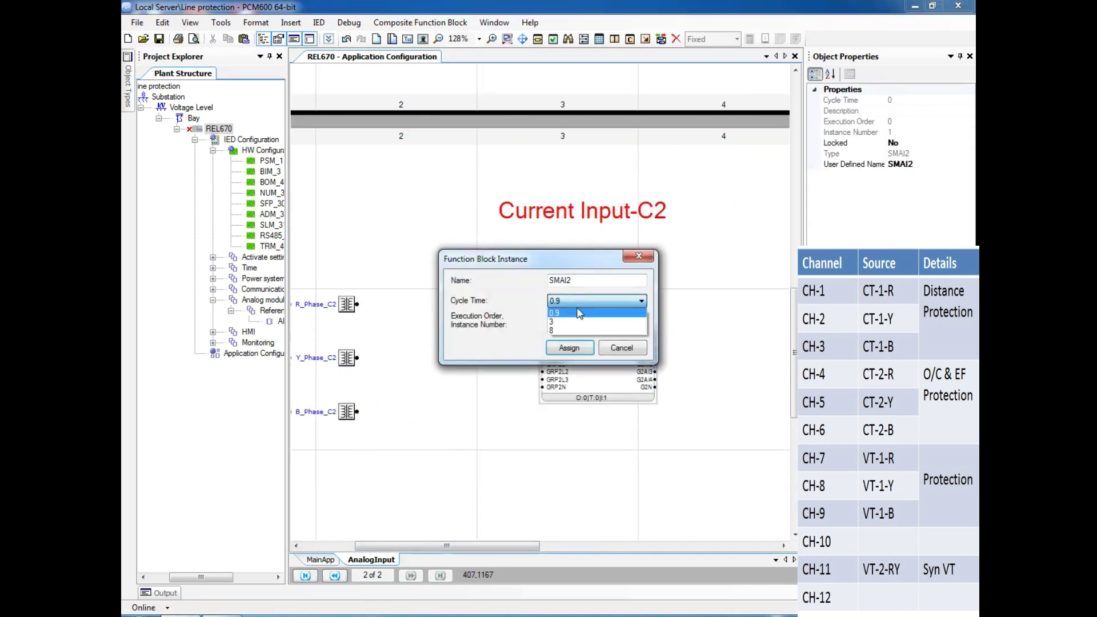
left_click(576, 323)
left_click(569, 348)
left_click_drag(567, 314, 544, 322)
Set the SMAI2 block's user defined name to C2_CT_3ms.
left_click(925, 165)
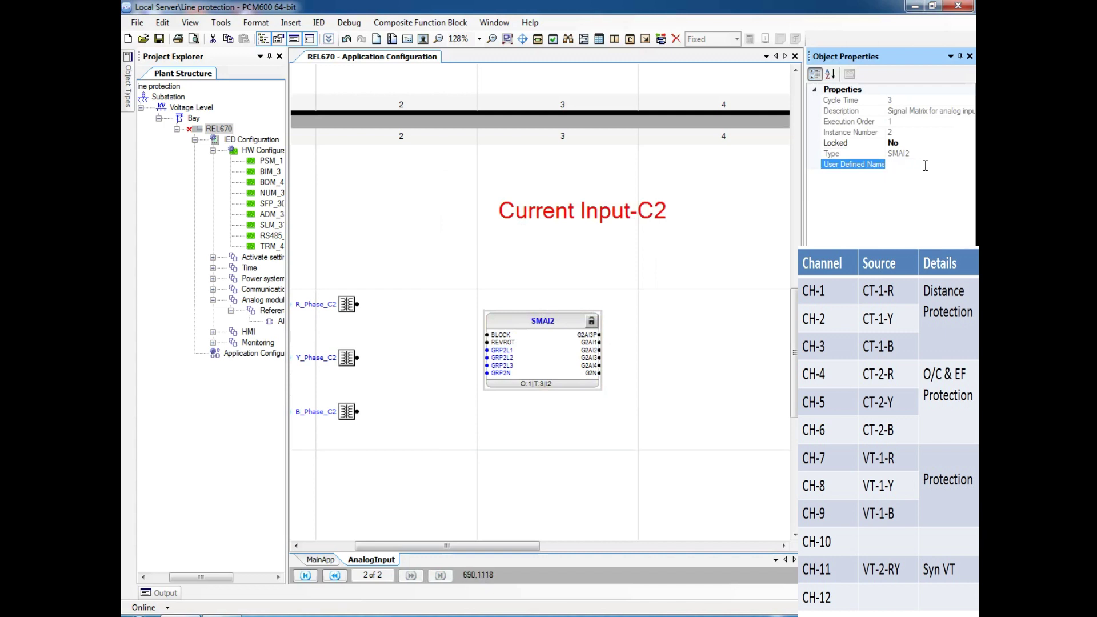
type("C2_CT")
left_click(564, 310)
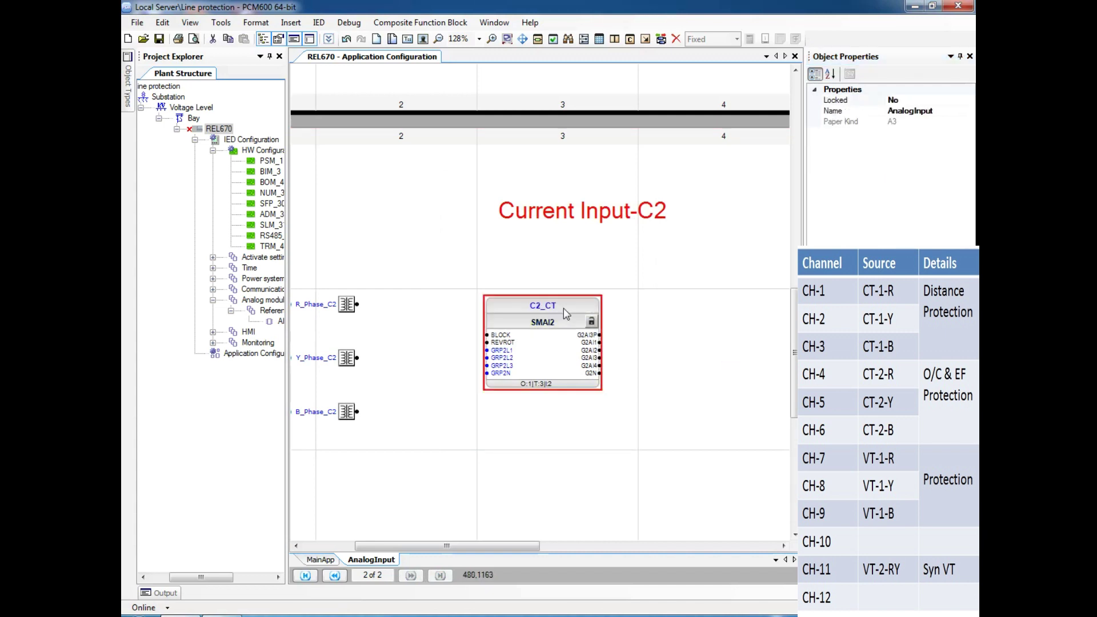
left_click(564, 313)
left_click(925, 164)
type("_CT_3ms")
left_click(603, 413)
Wire the R_Phase_C2, Y_Phase_C2 and B_Phase_C2 channels to SMAI2 inputs GRP2L1, GRP2L2 and GRP2L3.
left_click_drag(357, 305, 486, 351)
mouse_move(357, 358)
left_mouse_down()
mouse_move(457, 370)
mouse_move(487, 358)
left_mouse_up()
left_click_drag(357, 411, 487, 365)
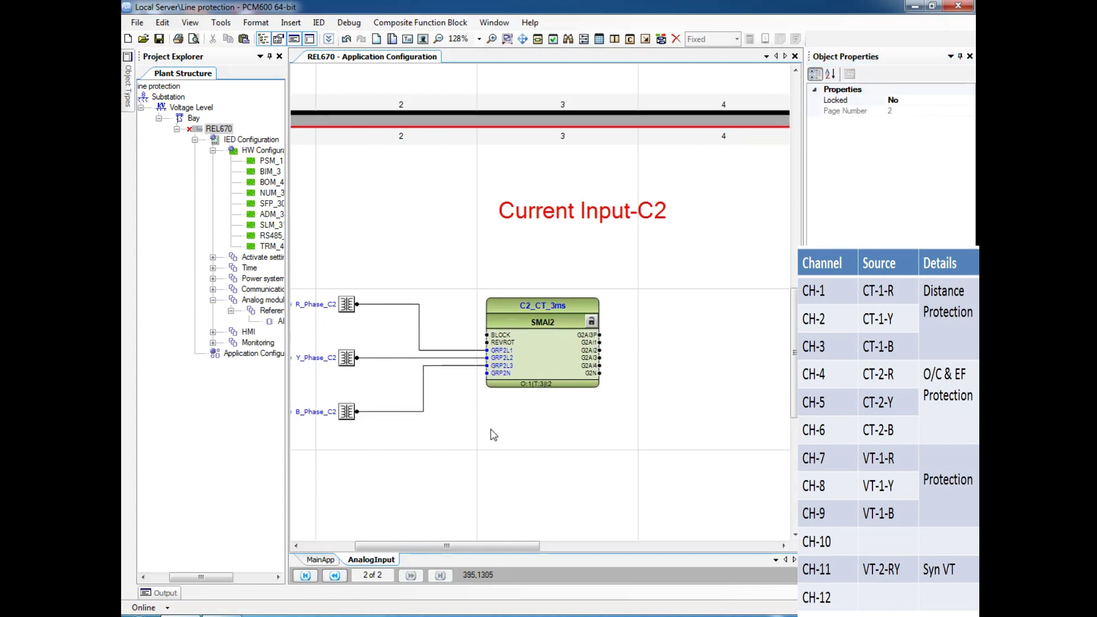
Paste a copy of the first page's five current output variables beside the C2_CT_3ms block.
left_click_drag(443, 547, 504, 547)
scroll(528, 348, "up", 8)
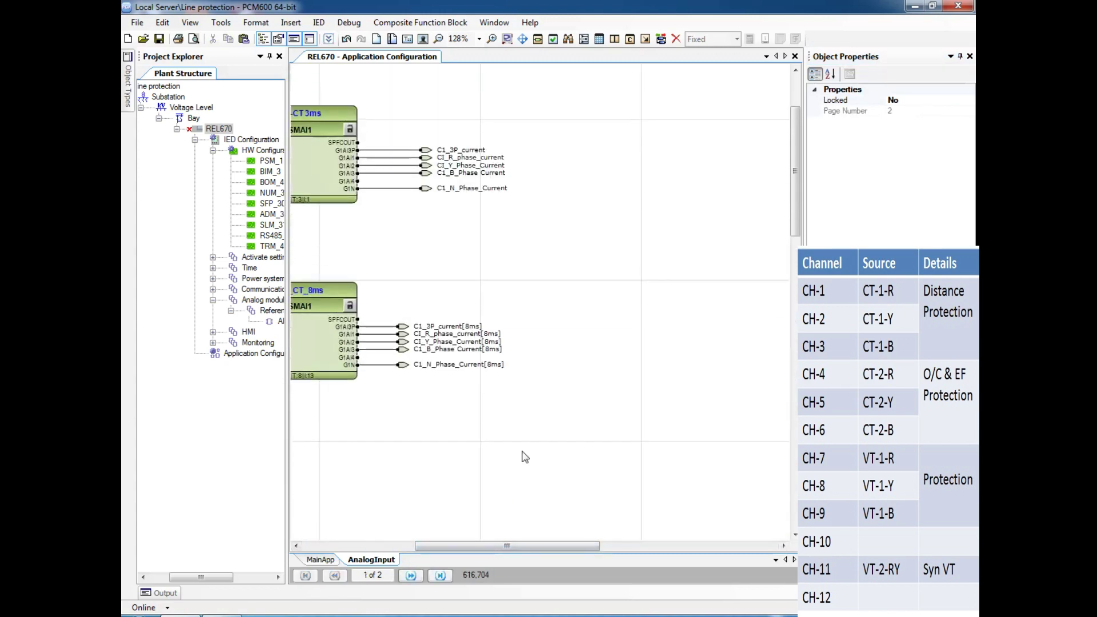
scroll(499, 299, "down", 8)
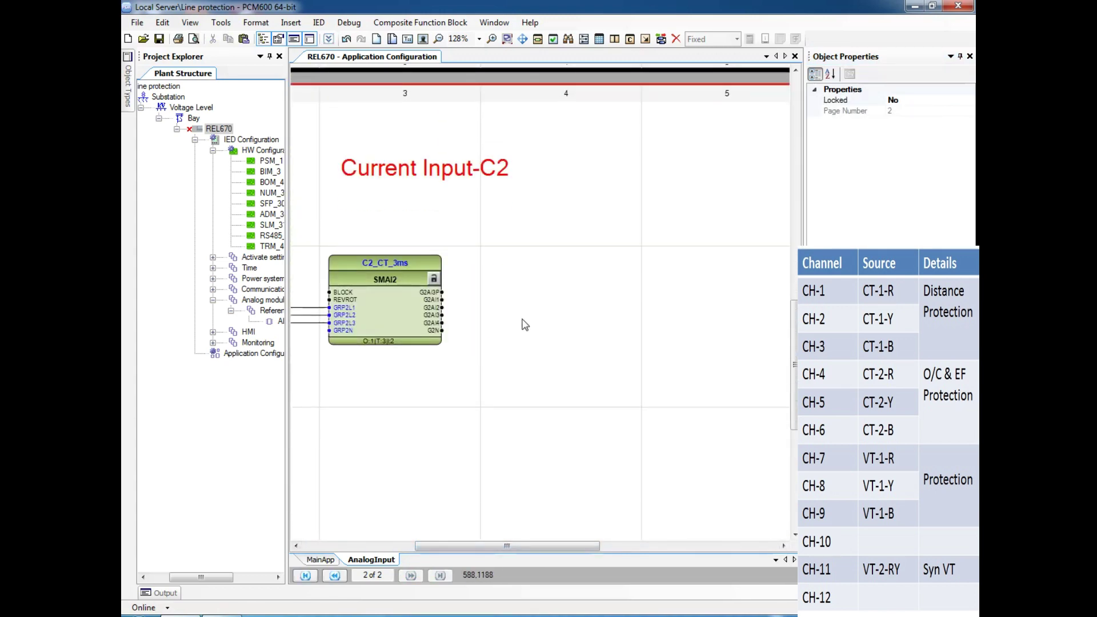
key("ctrl+v")
left_click(497, 365)
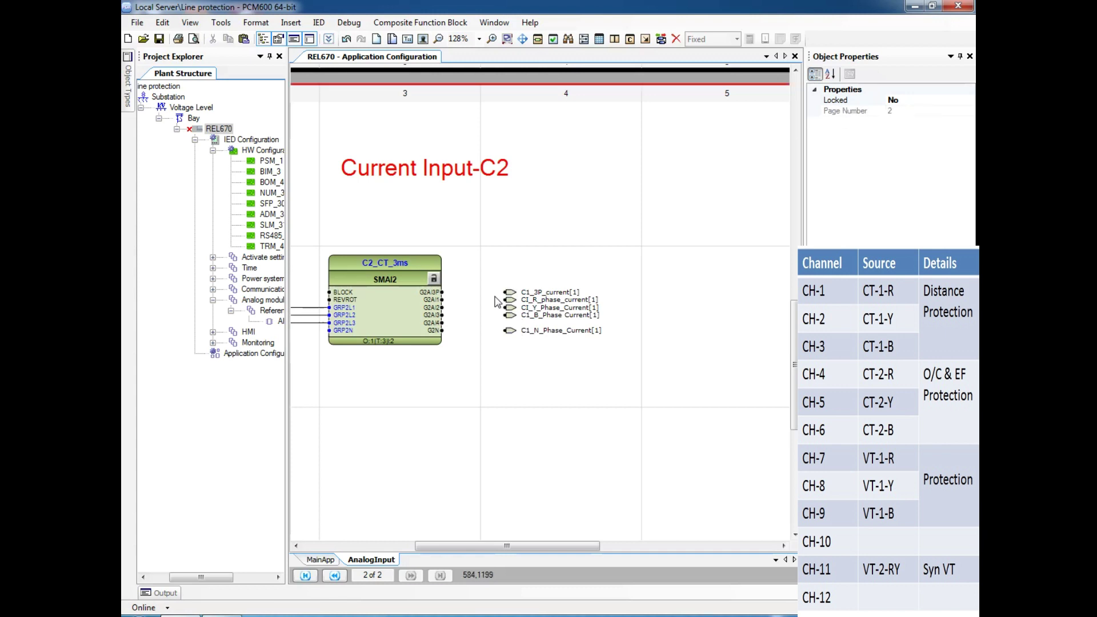
Connect the pasted variables to G2AI3P, G2AI1, G2AI2, G2AI3 and G2N, renaming the three-phase one as C2_3P_current.
left_click_drag(504, 292, 441, 292)
double_click(535, 291)
left_click(911, 133)
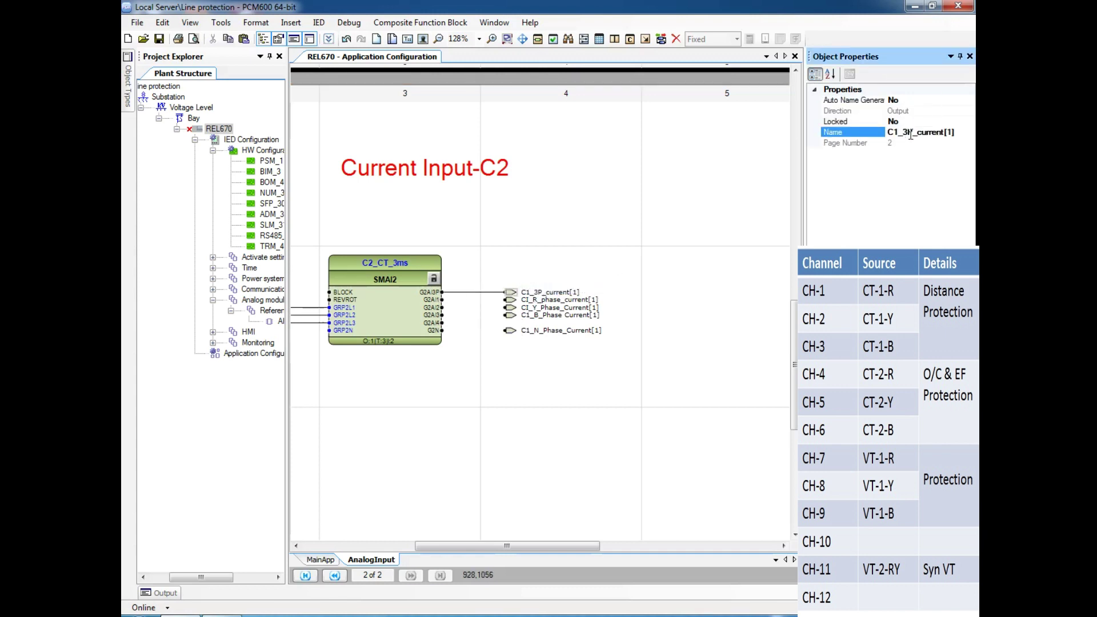
key("BackSpace")
key("BackSpace")
key("BackSpace")
left_click(649, 433)
mouse_move(505, 300)
left_mouse_down()
mouse_move(442, 300)
mouse_move(442, 315)
left_mouse_up()
left_click_drag(505, 330, 442, 330)
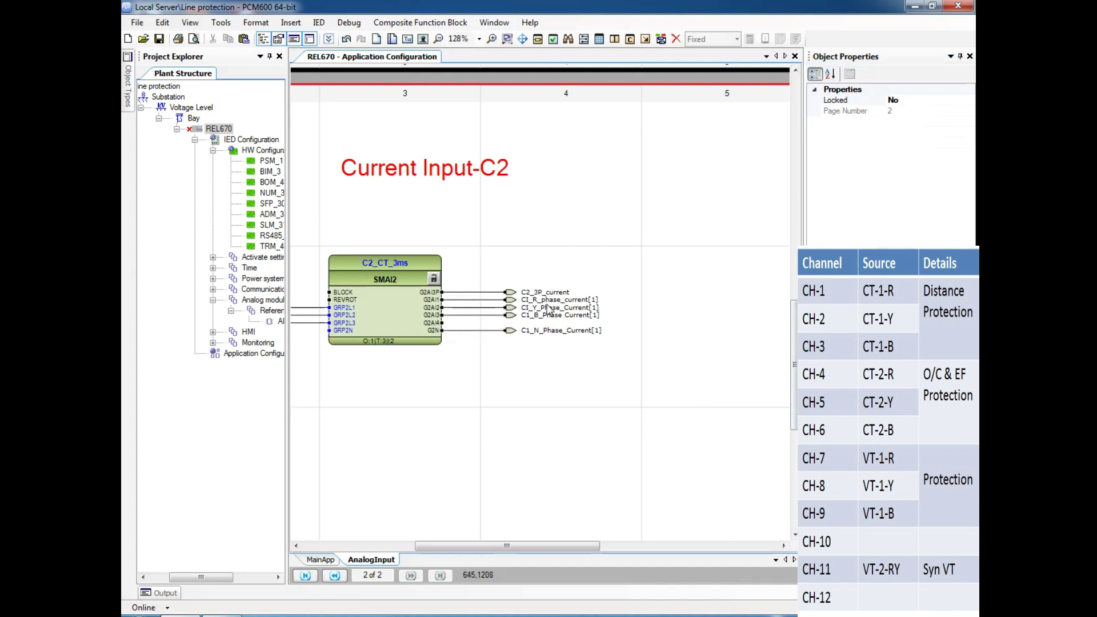
Rename the output variables connected to G2AI1 and G2AI2 as C2_R_phase_current and C2_Y_Phase_Current.
left_click(511, 299)
left_click(897, 132)
key("BackSpace")
type("2_R_phase_current")
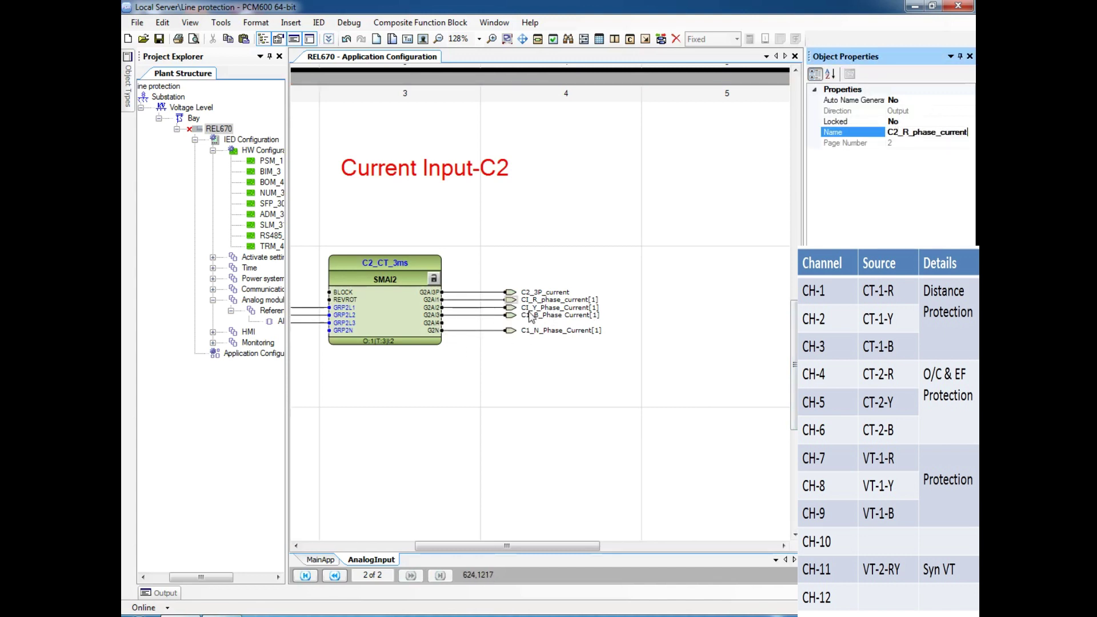
left_click(530, 309)
left_click(895, 132)
key("BackSpace")
type("2")
left_click(530, 315)
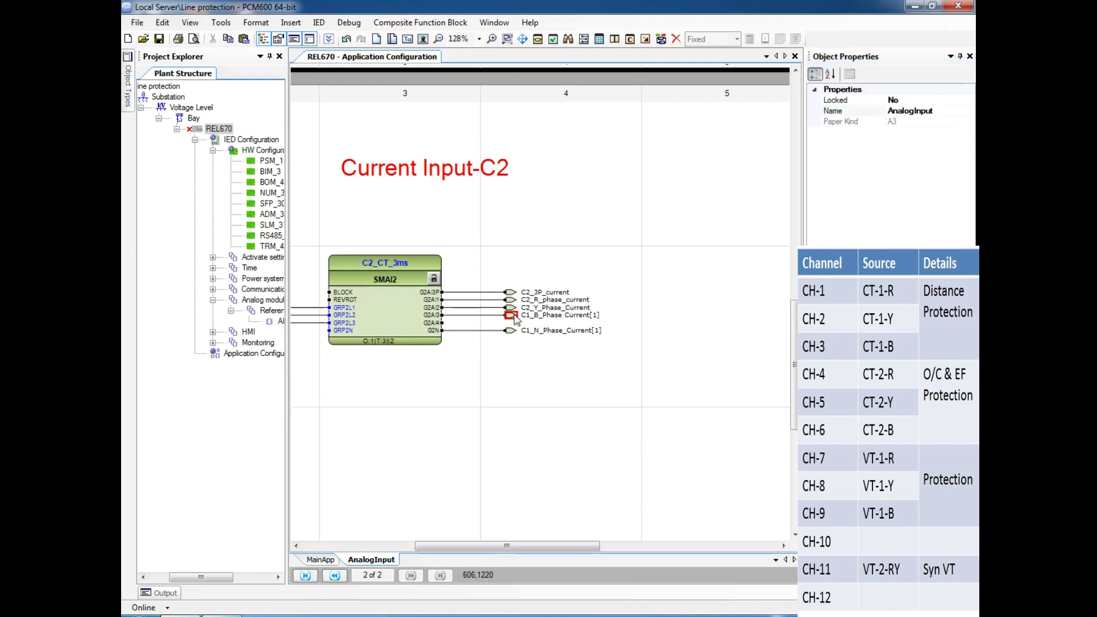
Rename the output variables connected to G2AI3 and G2N as C2_B_Phase Current and C2_N_Phase_Current.
left_click(895, 132)
key("BackSpace")
type("2_B_Phase Current")
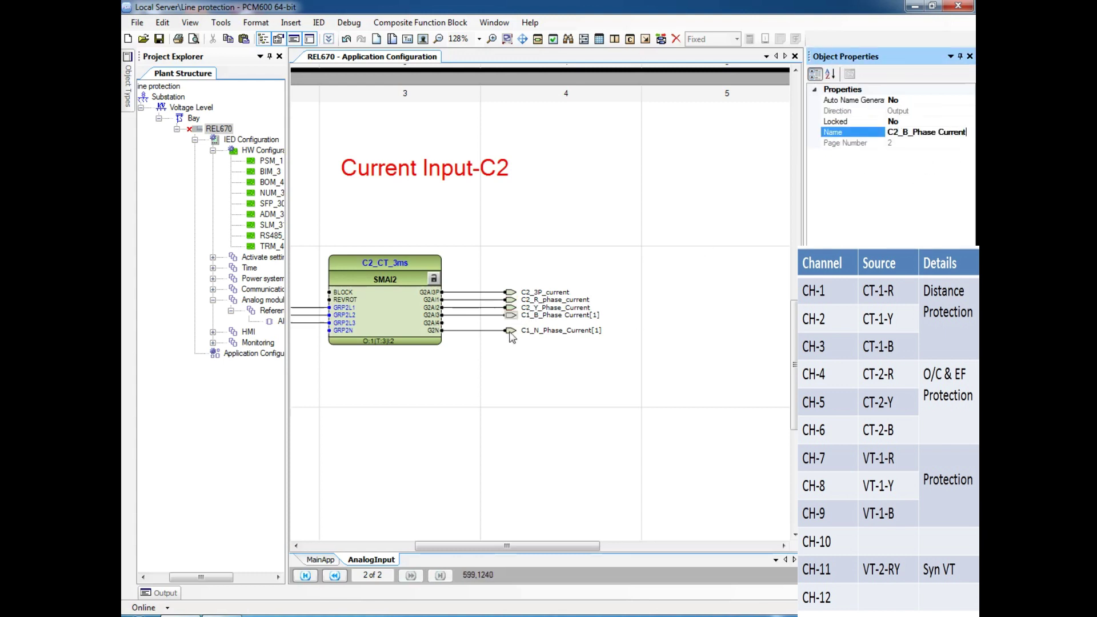
left_click(530, 330)
left_click(895, 132)
key("BackSpace")
type("2")
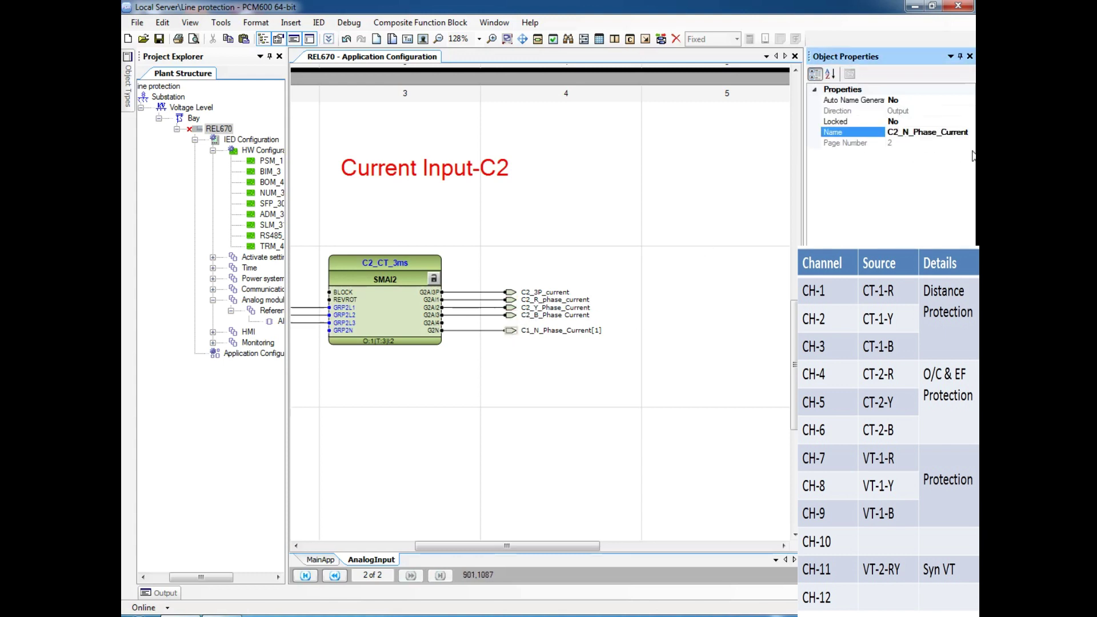
left_click(658, 429)
Insert another SMAI2 function block below the C2_CT_3ms block with a cycle time of 8.
left_click_drag(507, 545, 450, 546)
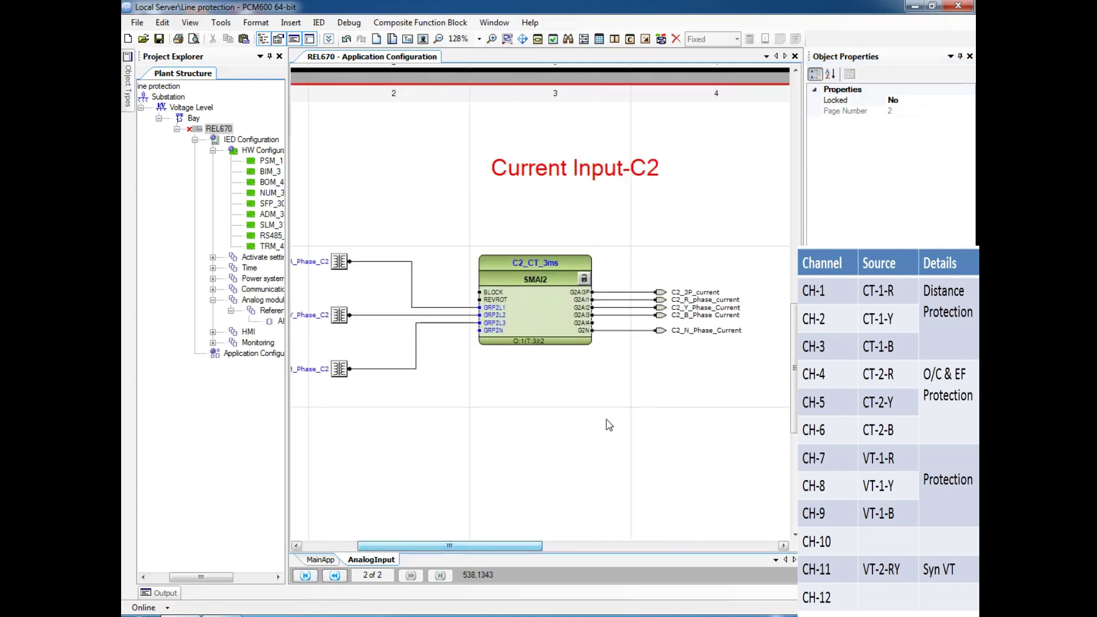
scroll(577, 389, "down", 3)
right_click(512, 297)
left_click(578, 349)
left_click(464, 212)
double_click(514, 320)
left_click(598, 301)
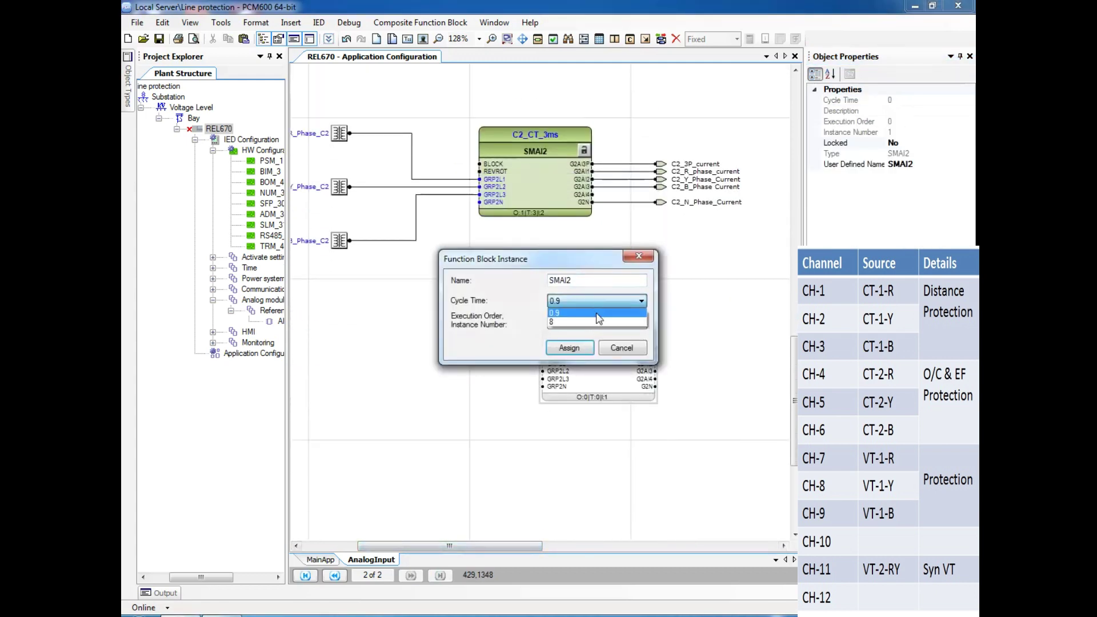
left_click(596, 322)
left_click(568, 347)
left_click(503, 330)
Set the user defined name of the new SMAI2 block to C2_CT_8ms.
left_click(530, 332)
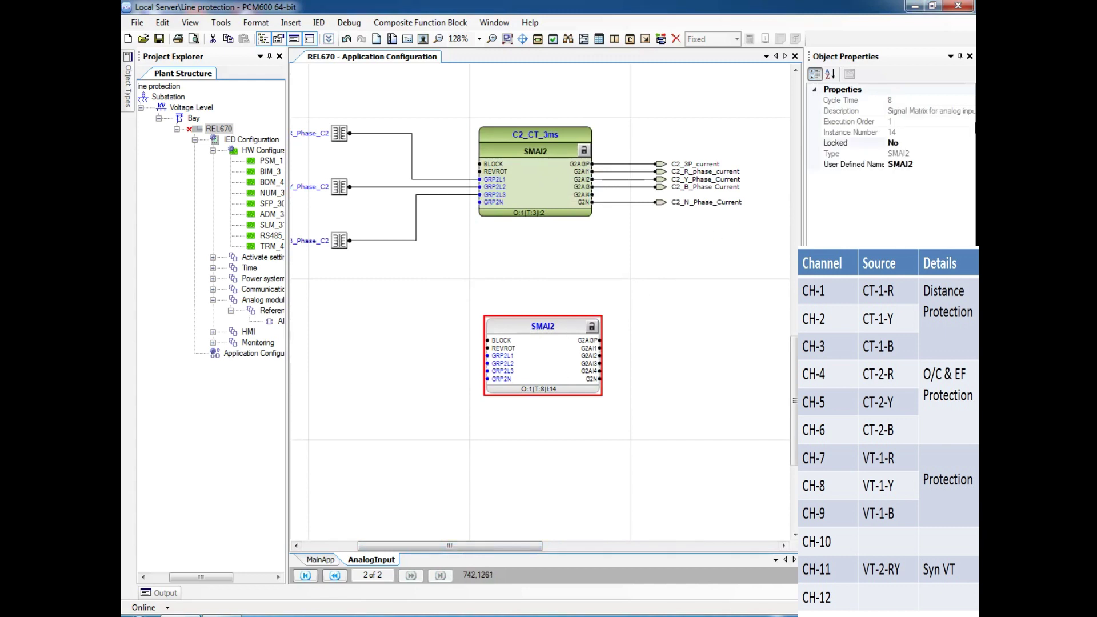
left_click(927, 165)
key("BackSpace")
key("BackSpace")
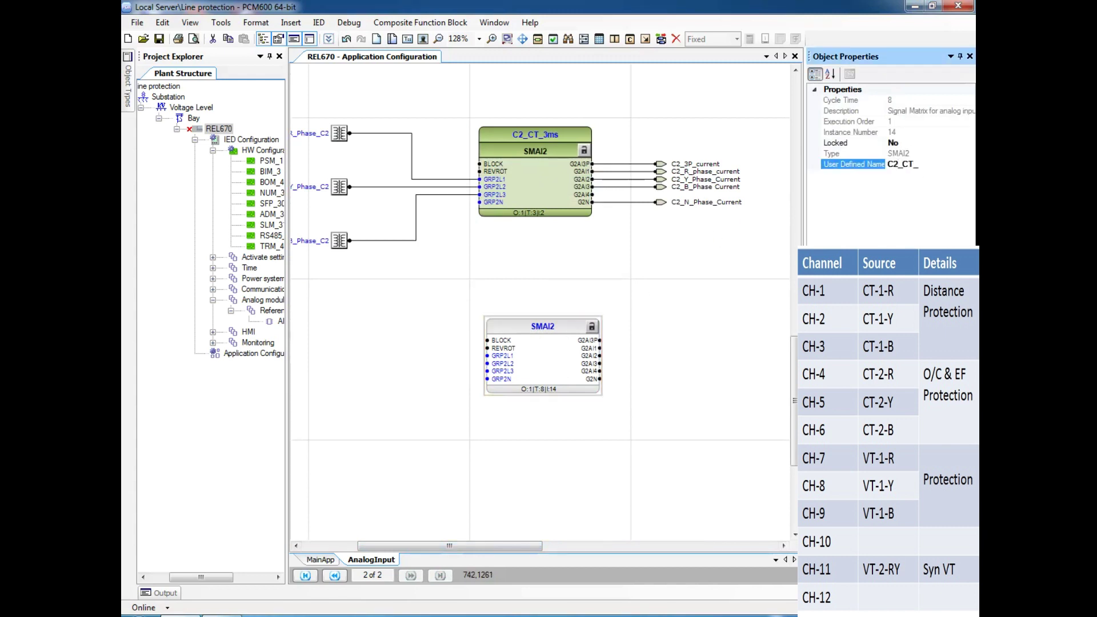
left_click(694, 356)
Paste a copy of the five C2 current output variables beside the C2_CT_8ms block, undoing the extra duplicate set.
left_click_drag(624, 134, 684, 255)
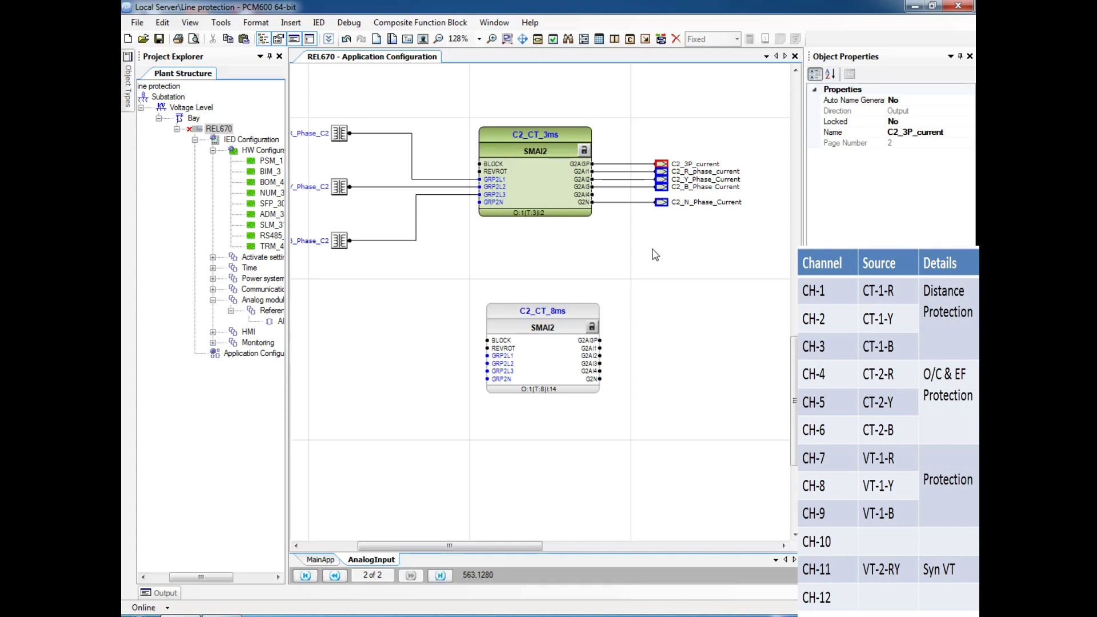
left_click(647, 340)
key("ctrl+v")
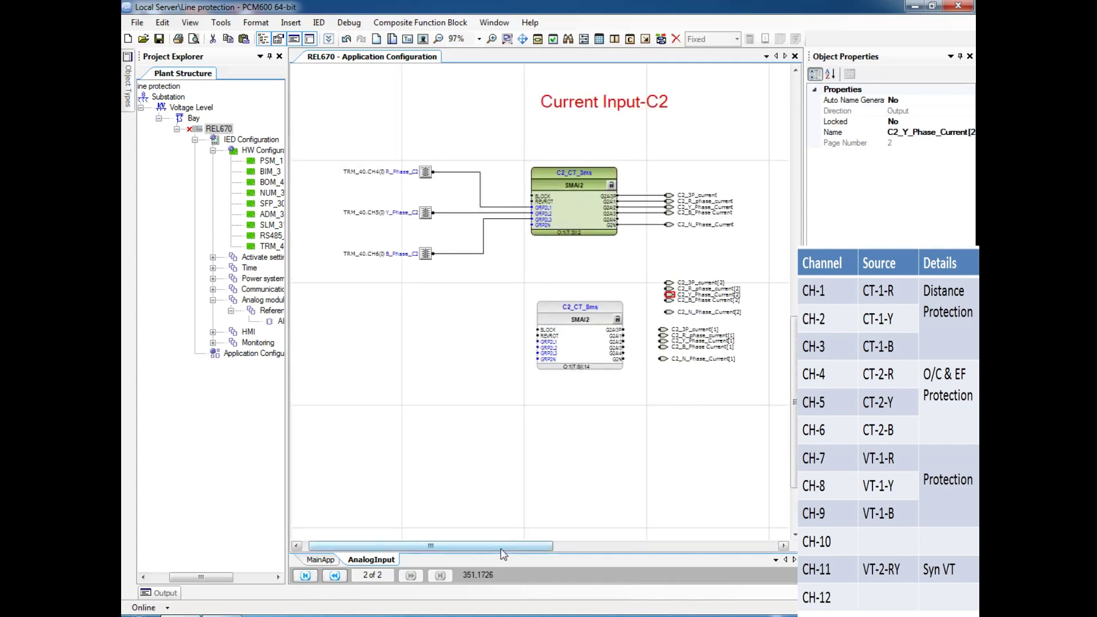
left_click_drag(501, 549, 572, 546)
key("ctrl+z")
Connect the C2_CT_8ms outputs G2AI3P, G2AI1, G2AI2 and G2N to the pasted variables beside them.
scroll(523, 343, "up", 4)
left_click_drag(503, 316, 428, 328)
left_click_drag(503, 339, 428, 340)
left_click_drag(503, 376, 428, 376)
Rename the 8 ms block's three-phase and R-phase output variables as C2_3P_current[8ms] and C2_R_phase_current[8ms].
left_click(514, 315)
left_click(951, 133)
key("BackSpace")
type("8ms")
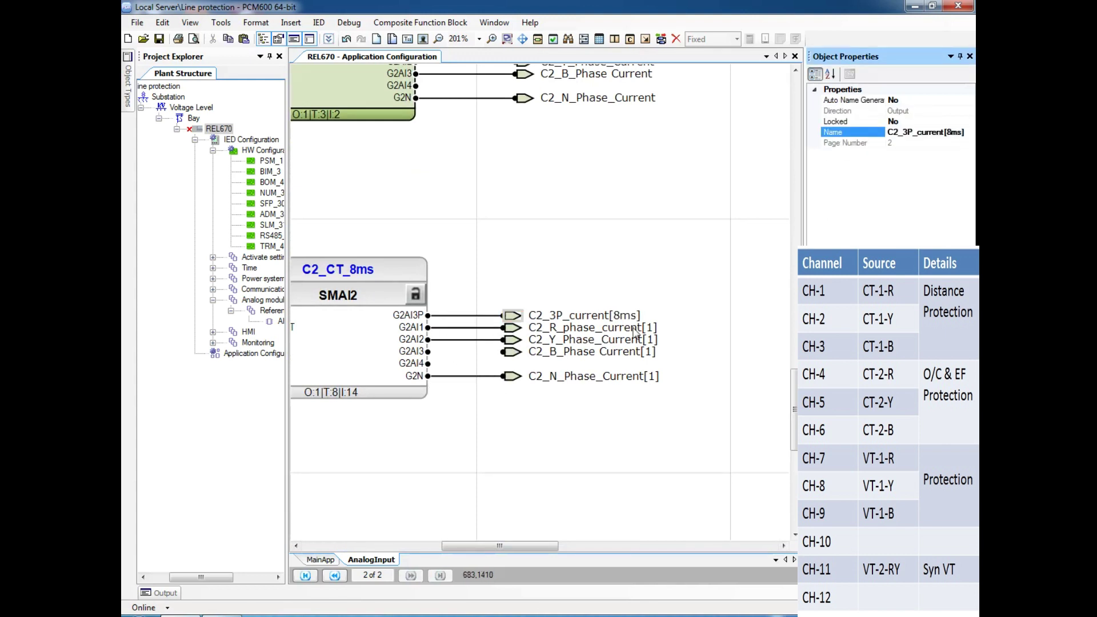
left_click(513, 327)
left_click(974, 132)
key("BackSpace")
type("8ms")
left_click(648, 390)
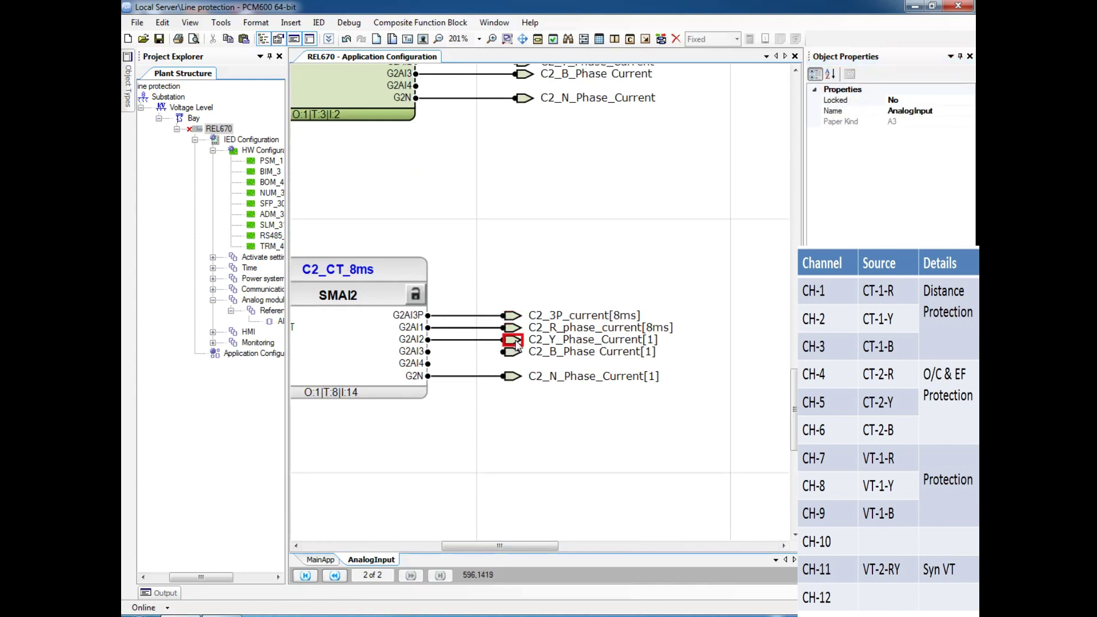
Rename the remaining three variables beside the 8 ms block as C2_Y_Phase_Current[8ms], C2_B_Phase Current[8ms] and C2_N_Phase_Current[8ms].
left_click(514, 340)
left_click(974, 133)
key("Return")
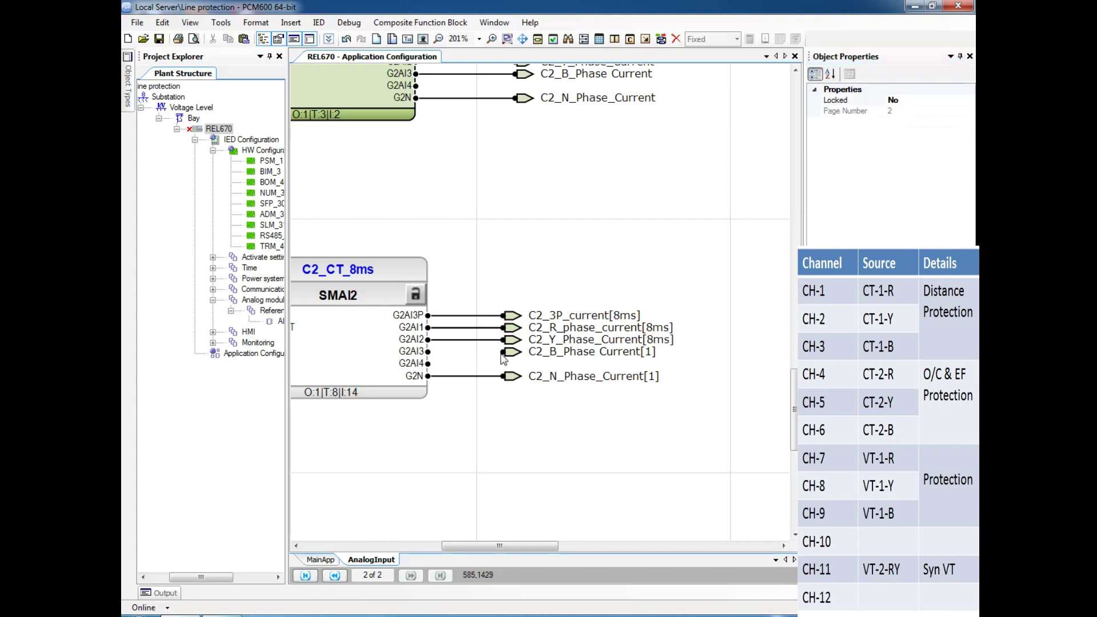
left_click(513, 352)
left_click(920, 132)
type("8ms")
key("Return")
left_click(513, 376)
left_click(972, 132)
key("BackSpace")
type("8ms")
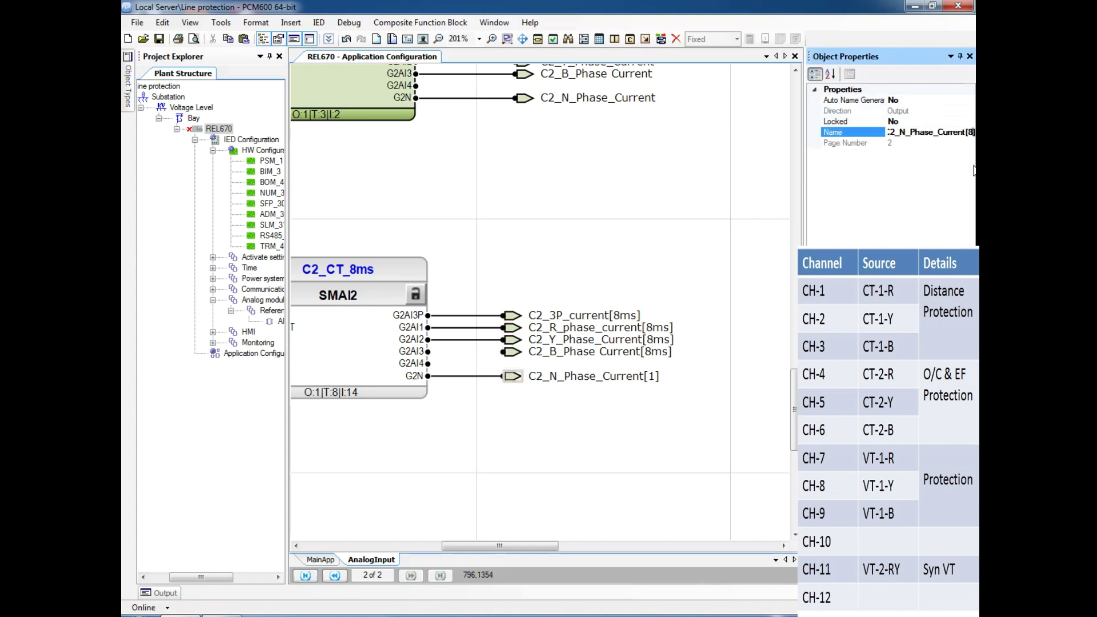
left_click(591, 412)
Connect the B-phase variable to G2AI3 and wire the R, Y and B C2 channels to C2_CT_8ms inputs GRP2L1, GRP2L2 and GRP2L3.
left_click_drag(503, 352, 428, 351)
left_click_drag(509, 546, 417, 546)
scroll(664, 416, "up", 1)
left_click_drag(638, 414, 422, 86)
left_click_drag(639, 447, 421, 255)
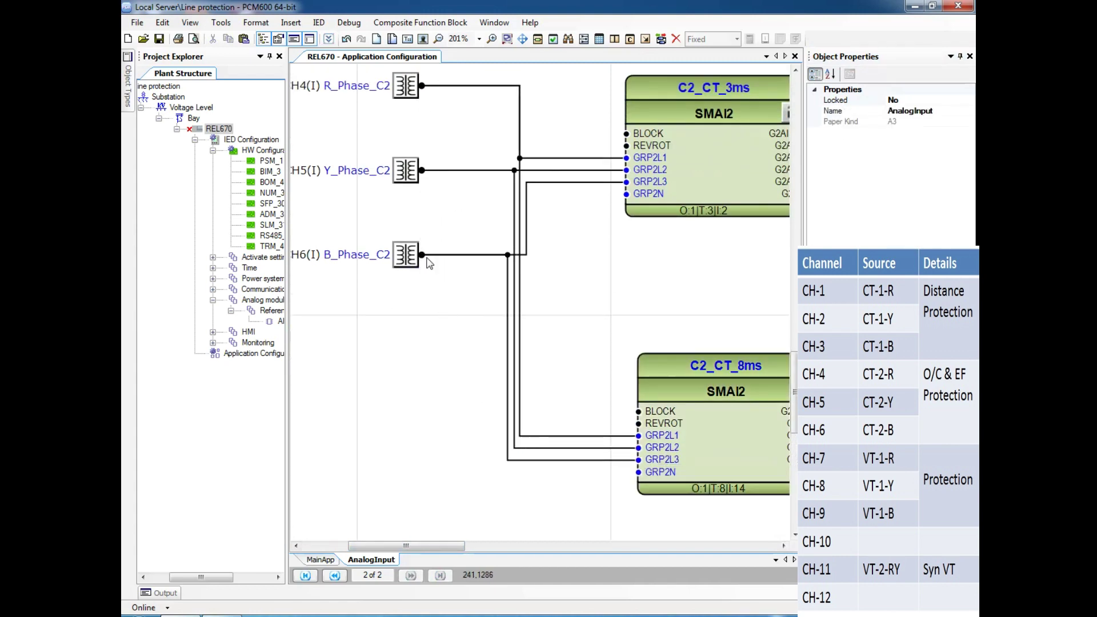
Add a third page to the AnalogInput application after the C2 current page.
scroll(587, 264, "down", 1)
scroll(600, 324, "up", 6)
scroll(604, 326, "down", 15)
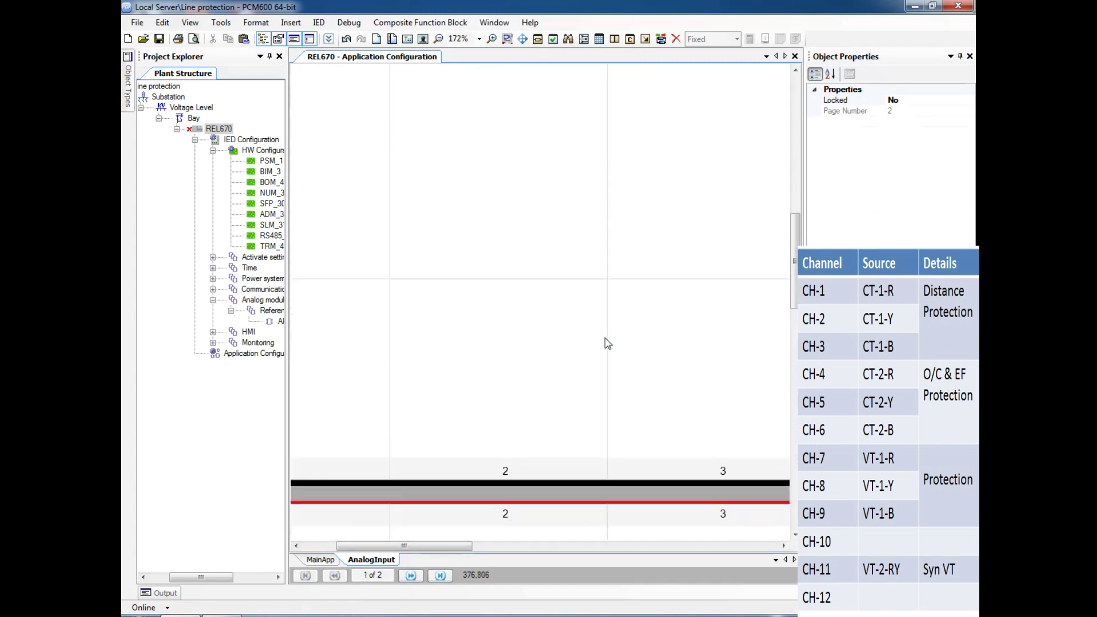
right_click(595, 400)
left_click(613, 438)
scroll(624, 392, "down", 5)
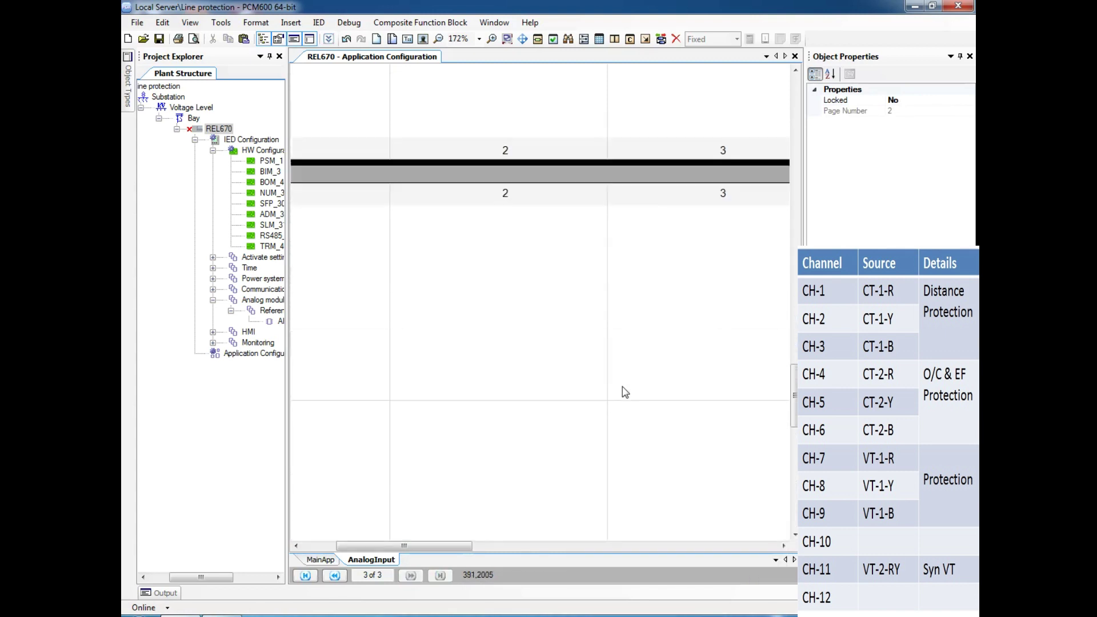
Paste the red heading text onto the third page and change it to "Voltage Input".
left_click(627, 326)
key("ctrl+v")
left_click_drag(451, 546, 498, 546)
double_click(628, 322)
key("ctrl+a")
type("Voltage Input")
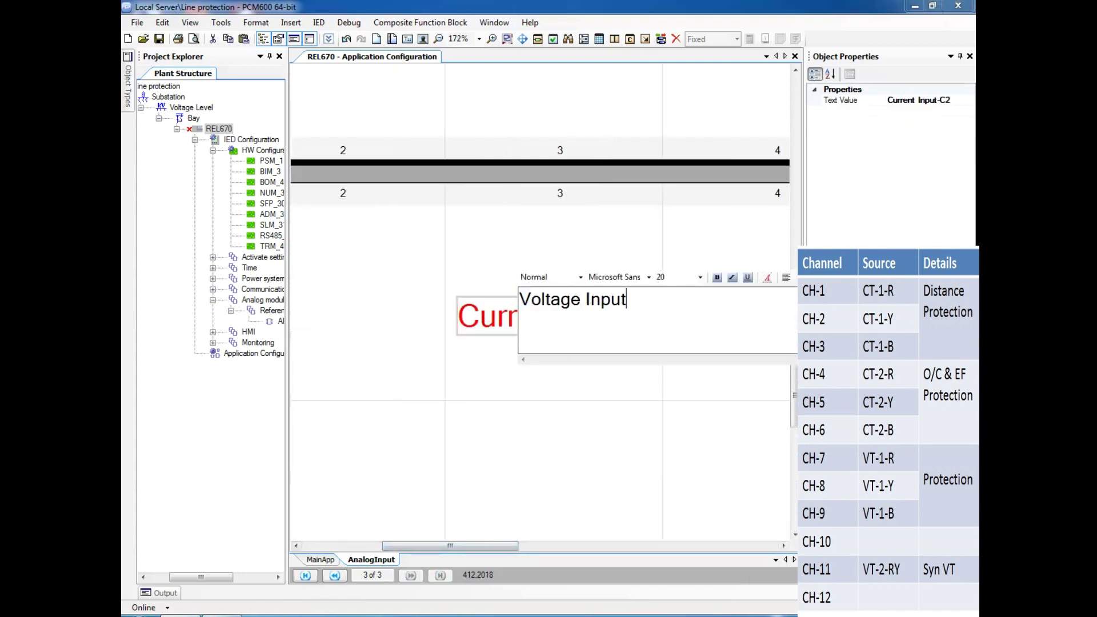
left_click(551, 429)
Insert an analog input hardware channel below the heading, assigned to TRM_40 channel CH7(U) and named R_Phase_VT.
scroll(551, 429, "down", 3)
right_click(407, 269)
left_click(473, 349)
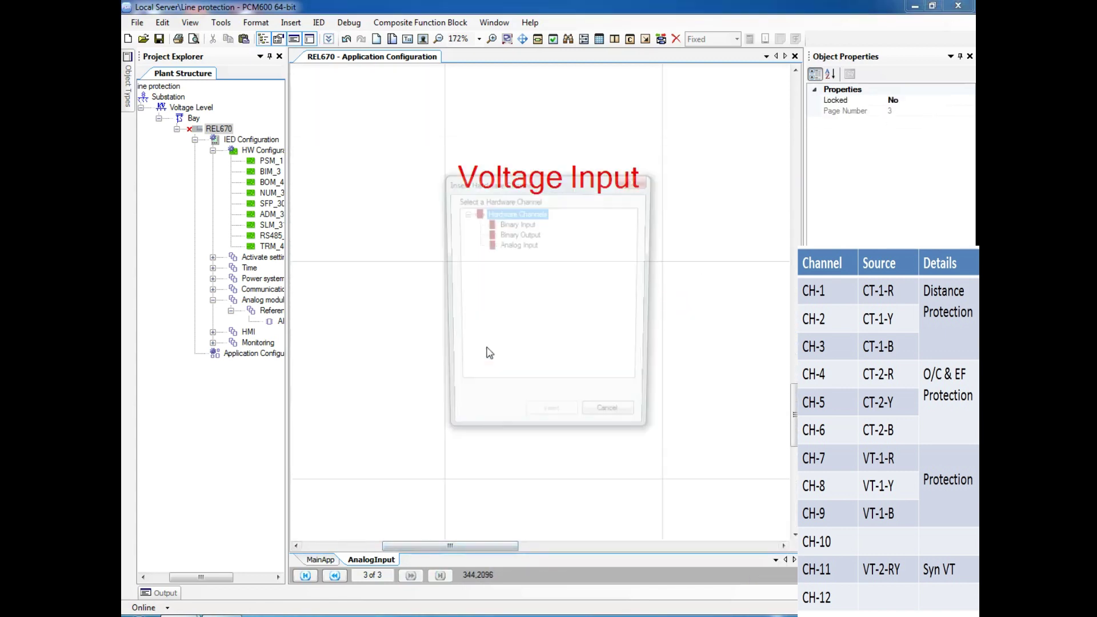
left_click(520, 241)
left_click(554, 421)
left_click(579, 297)
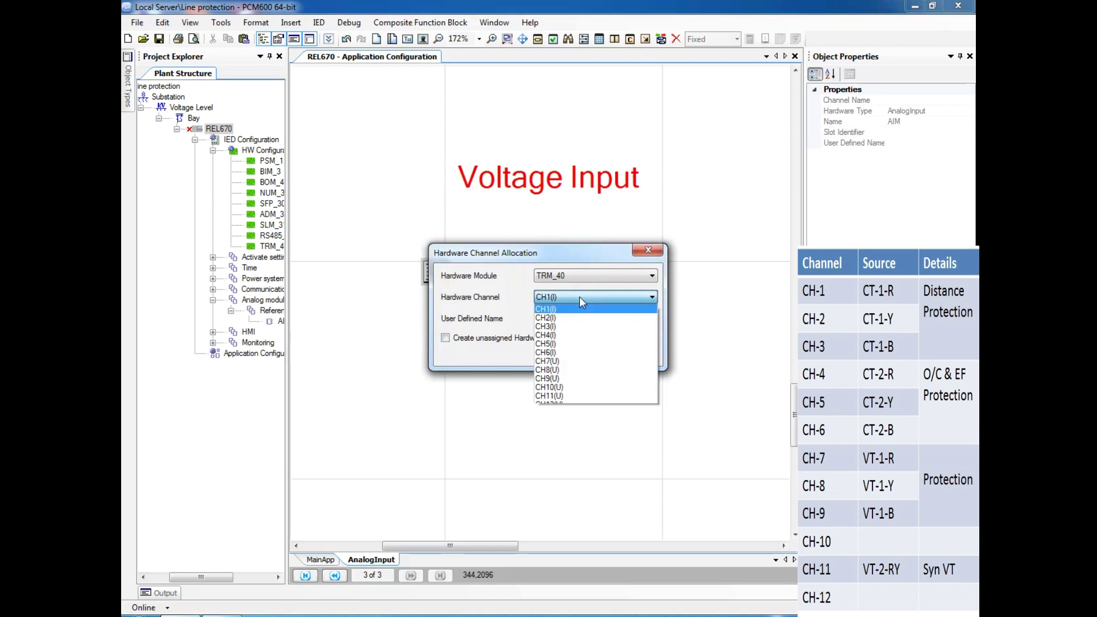
left_click(576, 361)
key("Tab")
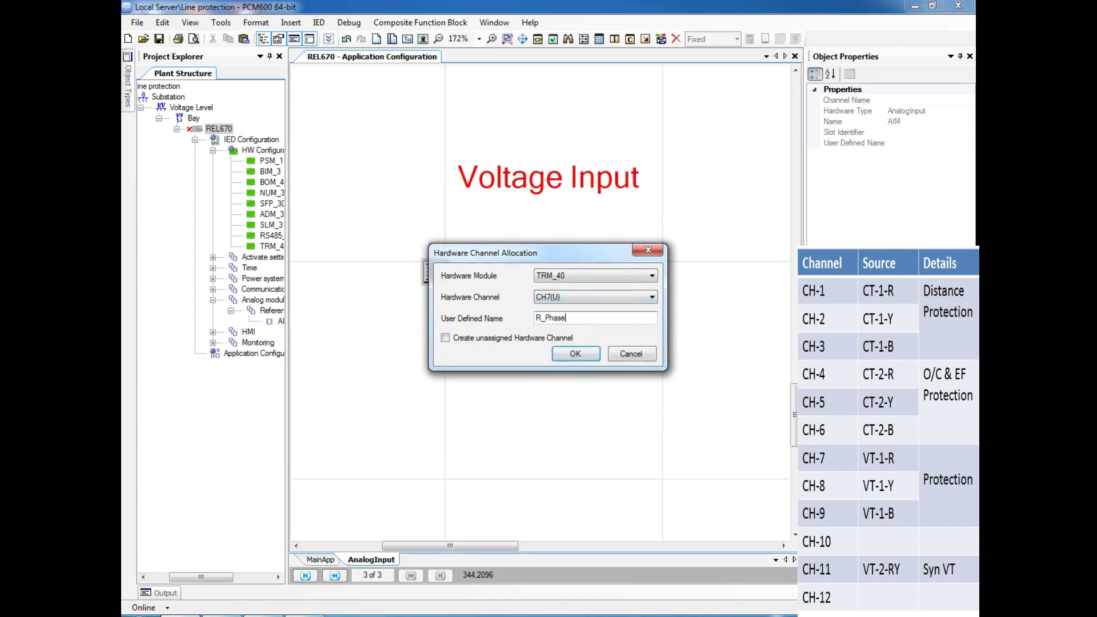
type("R_Phase_VT")
left_click(573, 354)
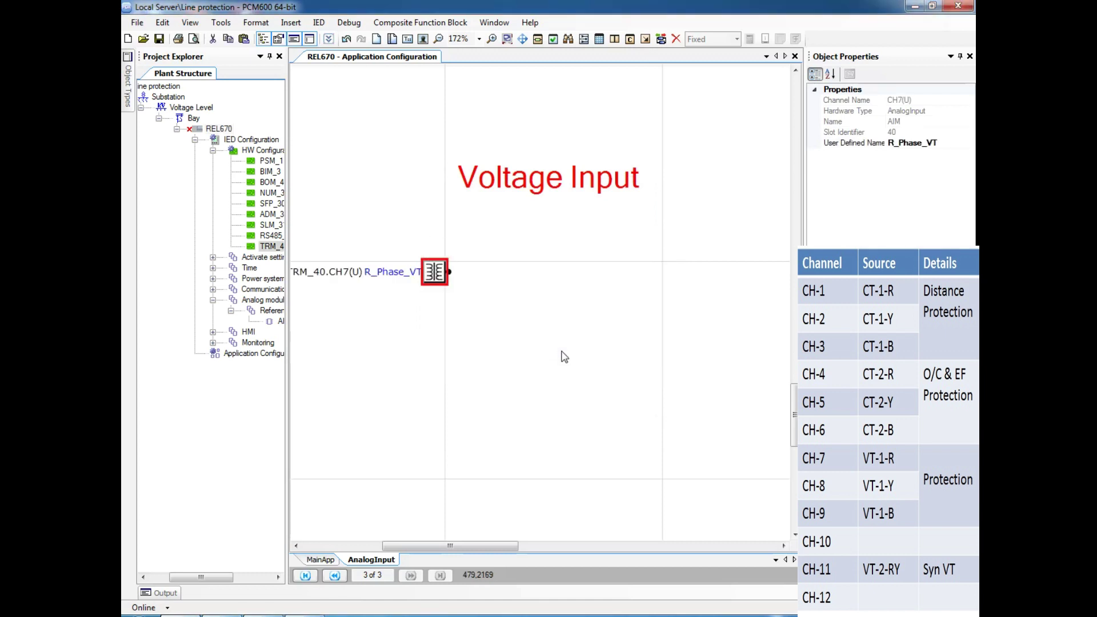
Insert a second analog input hardware channel below it, assigned to TRM_40 channel CH8(U) and named Y_Phase_VT.
right_click(424, 318)
left_click(537, 402)
left_click(518, 245)
left_click(552, 410)
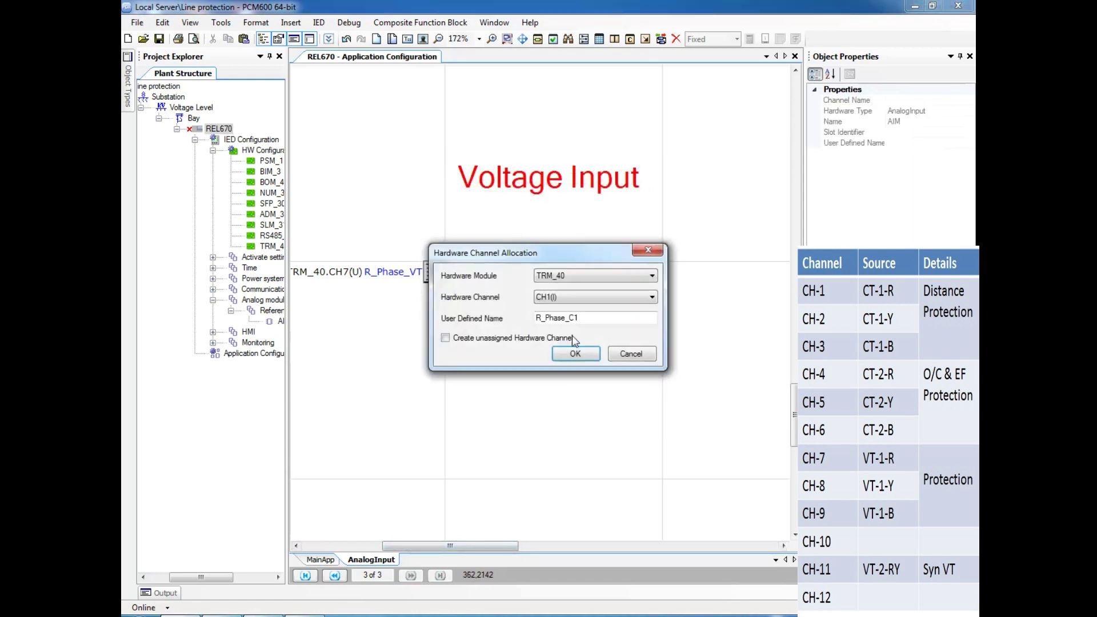
left_click(580, 297)
left_click(579, 372)
left_click_drag(570, 319, 528, 320)
type("Y_Phase_VT")
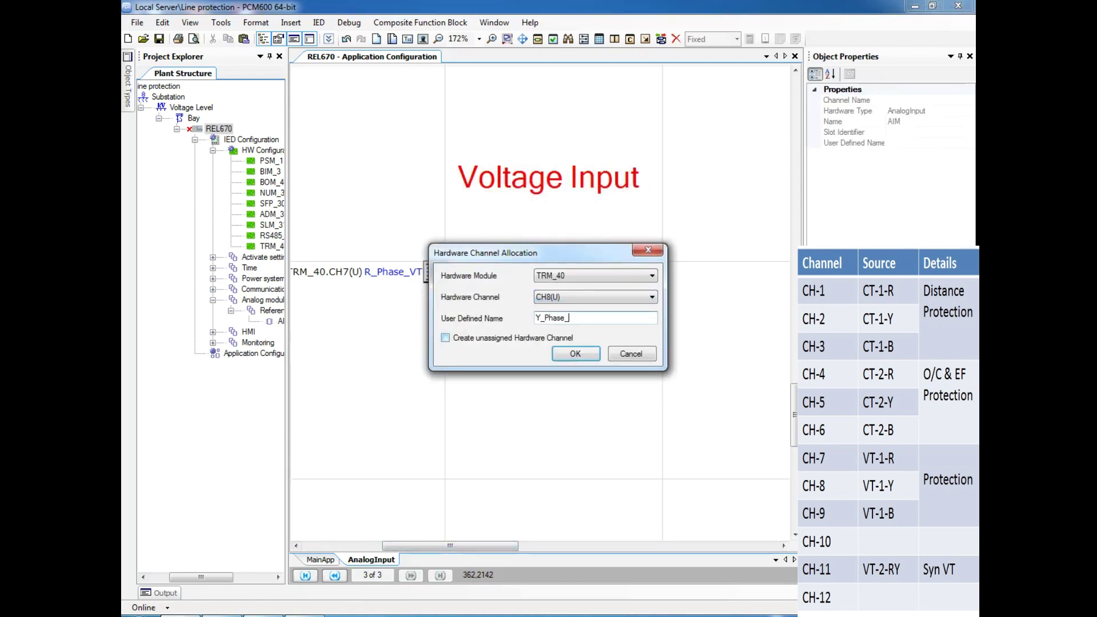
left_click(573, 355)
Insert a third analog input channel for TRM_40 CH9(U) named B_Phase_VT, and align the three voltage channels in a column.
right_click(442, 383)
left_click(515, 466)
left_click(552, 410)
left_click(580, 296)
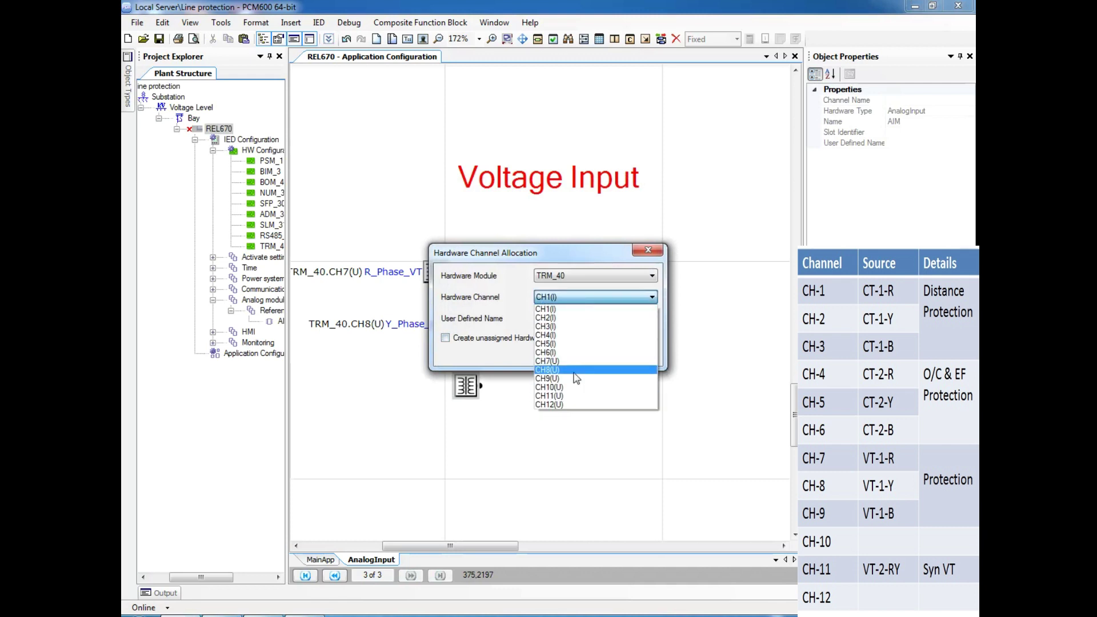
left_click(577, 369)
key("Tab")
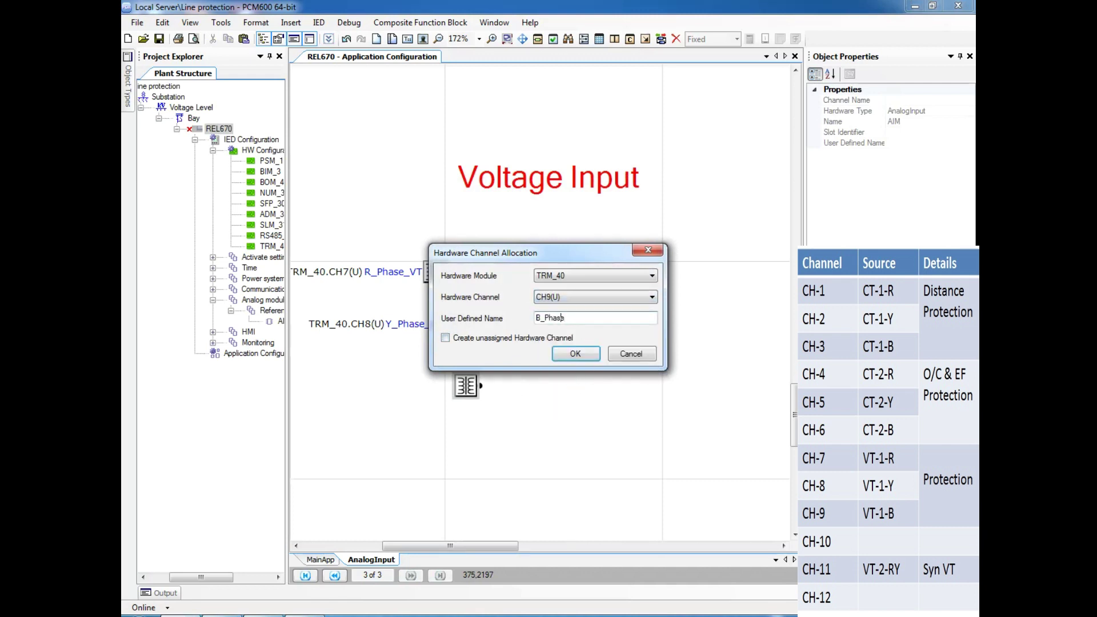
left_click(562, 319)
type("e")
left_click(566, 356)
left_click_drag(435, 274, 455, 273)
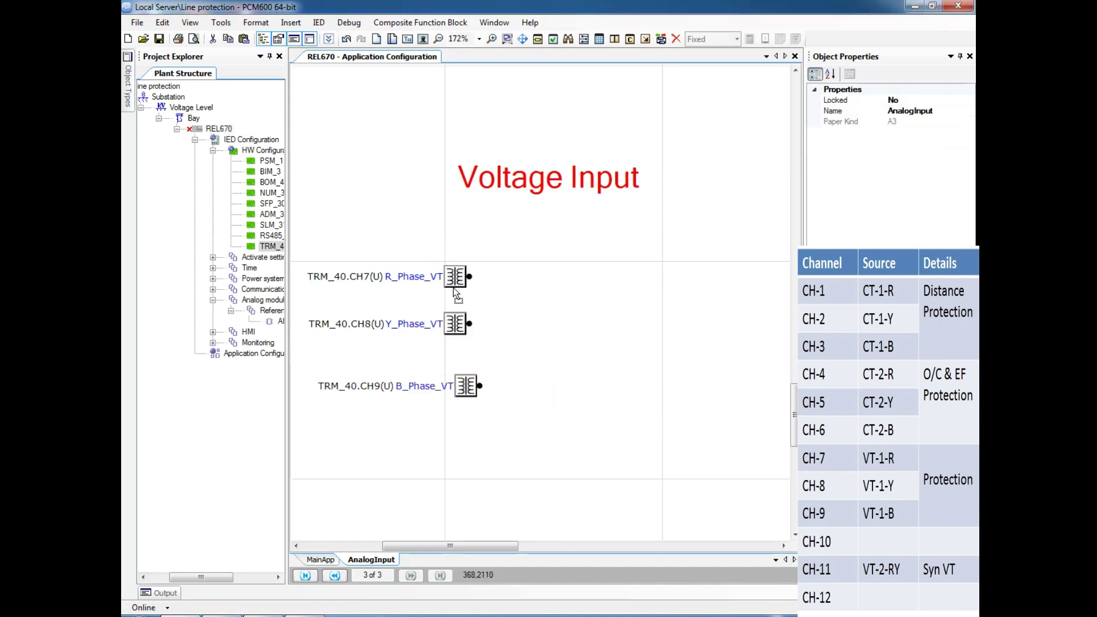
left_click_drag(466, 386, 456, 386)
Insert an SMAI3 function block from the Basic IED functions near the voltage channels, with a cycle time of 0.9.
scroll(469, 412, "down", 3)
left_click(500, 387)
scroll(503, 384, "up", 1)
right_click(550, 216)
left_click(600, 268)
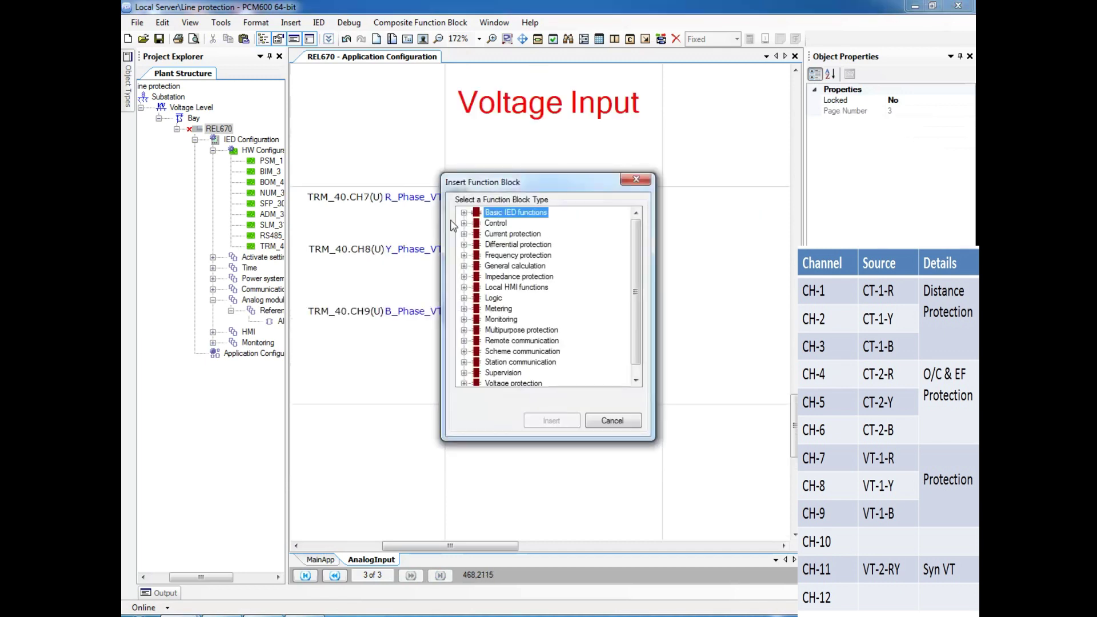
left_click(464, 213)
left_click(518, 308)
scroll(520, 316, "down", 1)
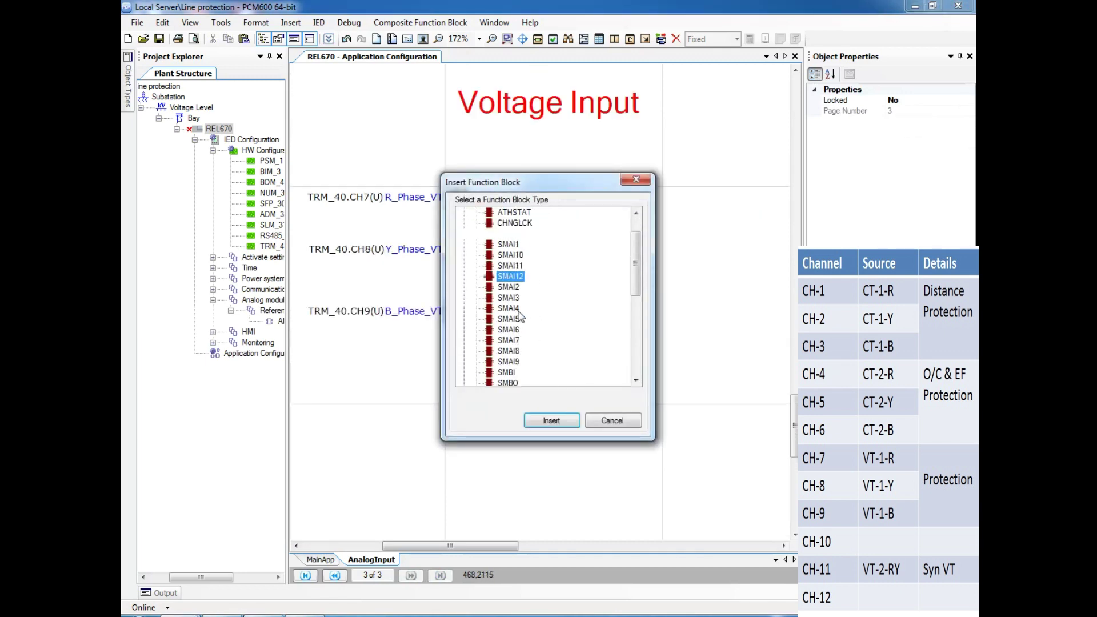
double_click(508, 297)
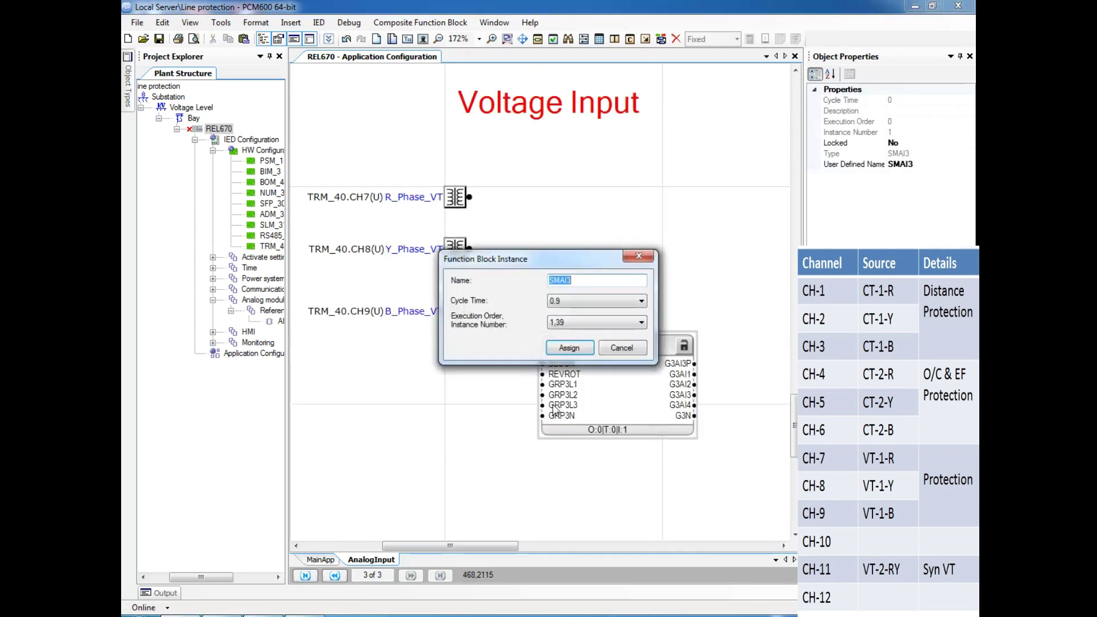
left_click(569, 345)
Replace the SMAI3 block with an instance of cycle time 3, and move it beside the voltage channels.
right_click(563, 358)
left_click(560, 418)
left_click(559, 420)
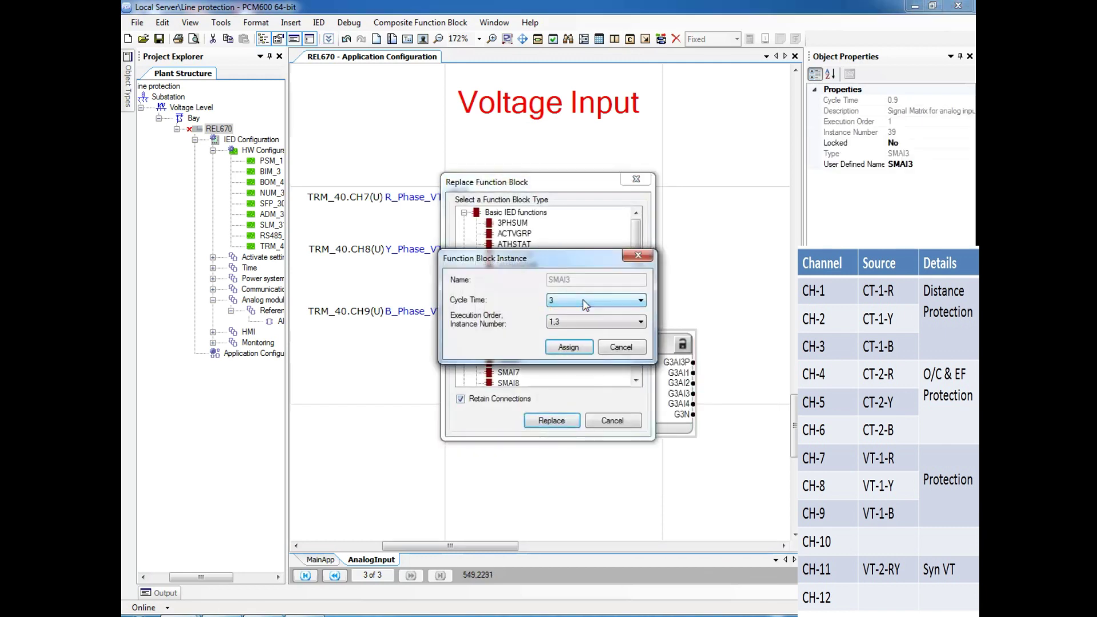
left_click(559, 344)
left_click_drag(599, 351, 595, 243)
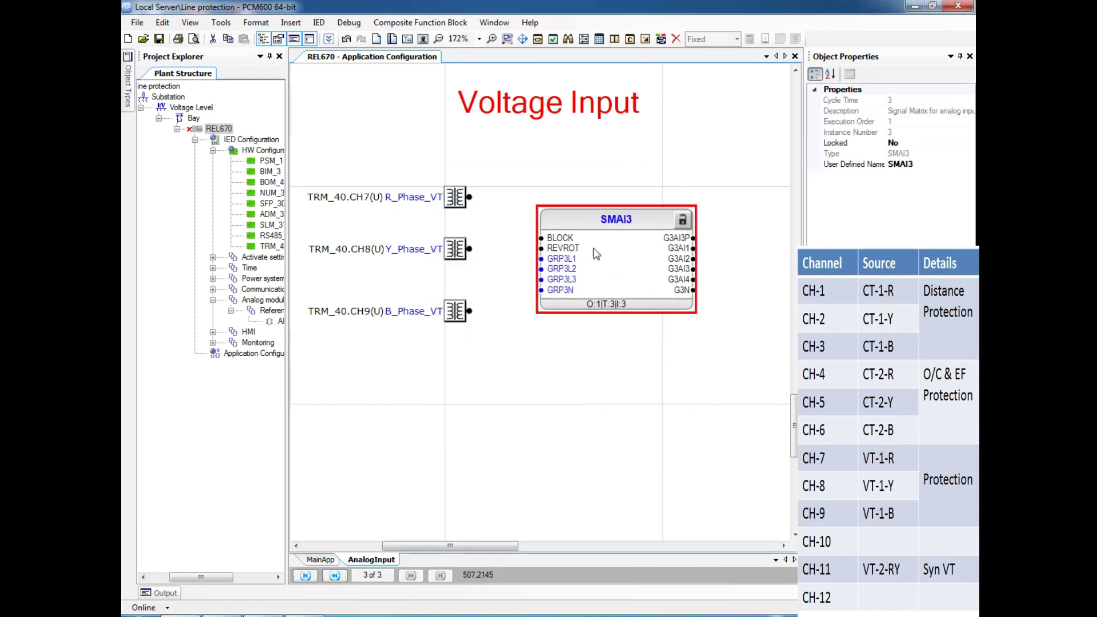
Set the SMAI3 block's user defined name to VT_Input_3ms.
left_click(915, 164)
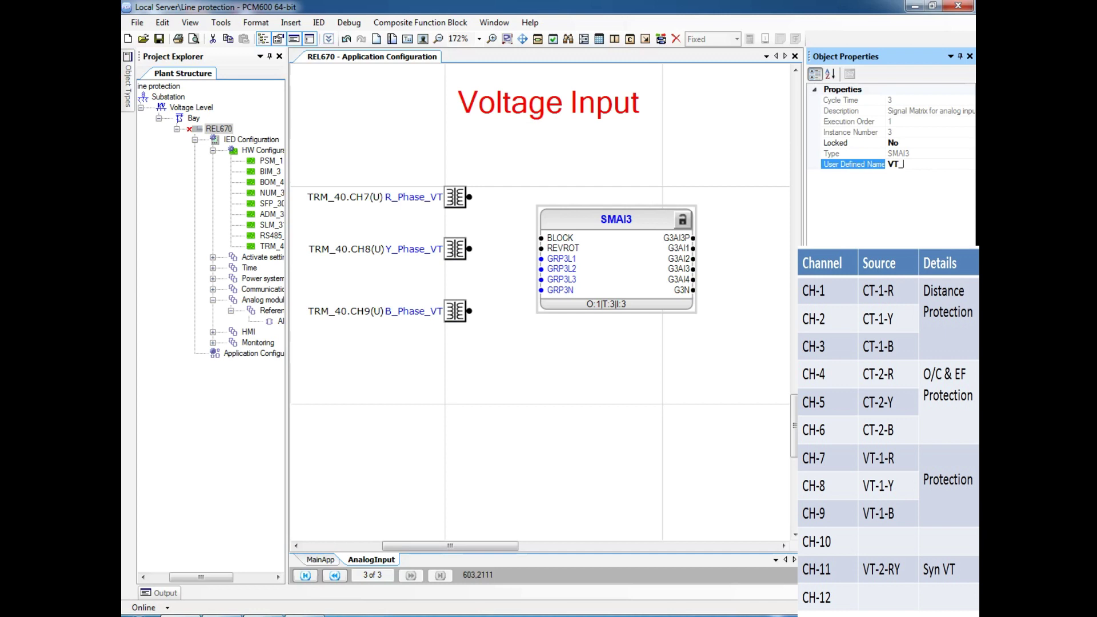
type("VT_Input")
left_click(637, 197)
left_click(636, 215)
left_click(926, 164)
type("_3ms")
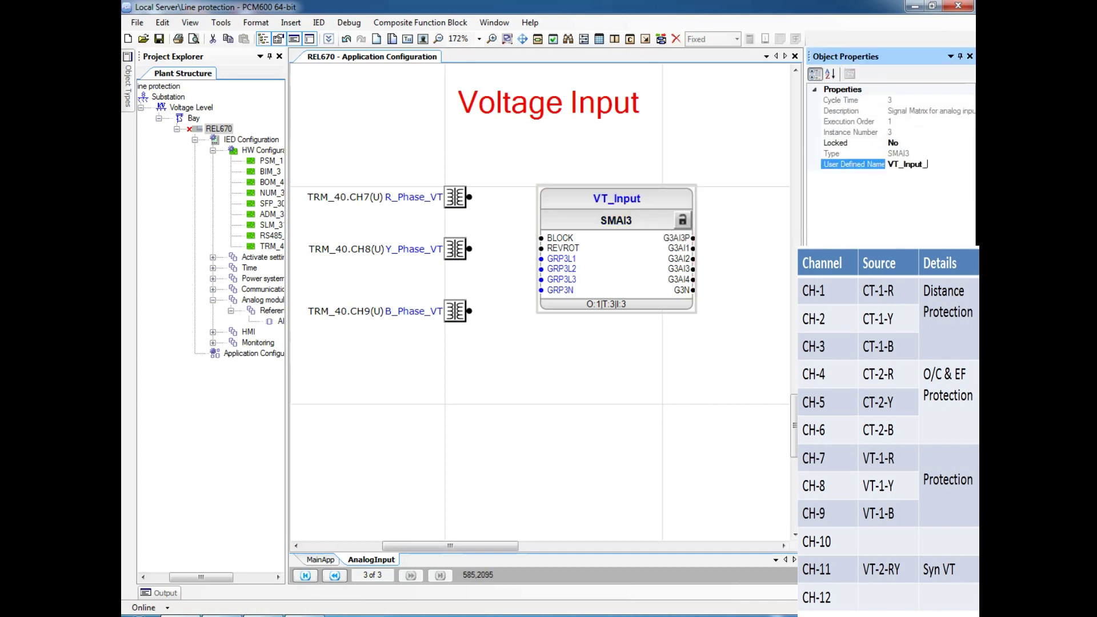
left_click(613, 441)
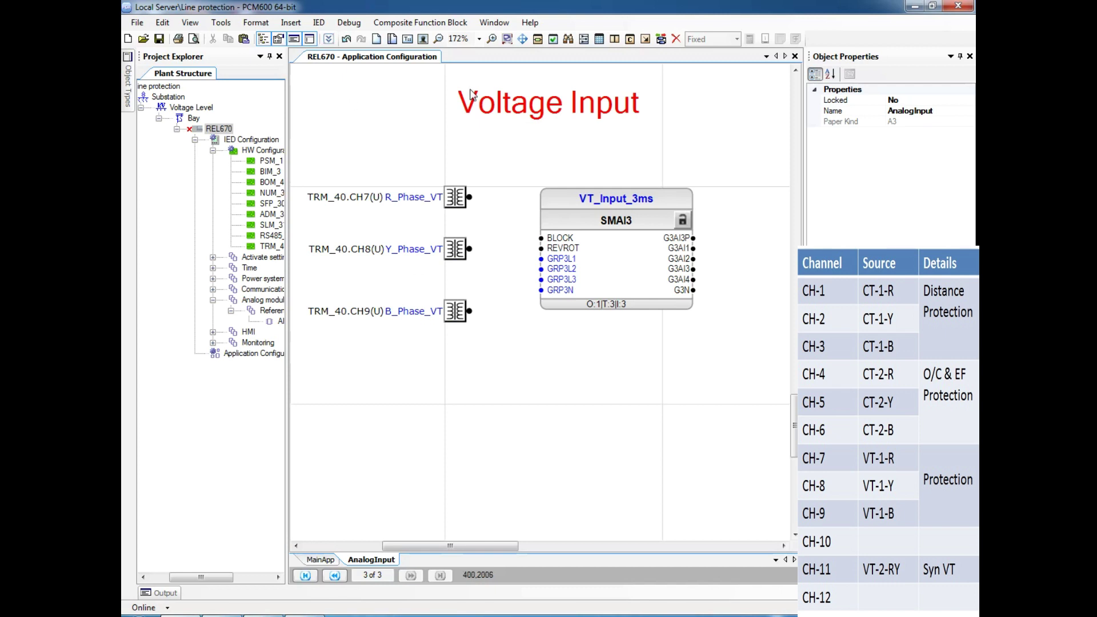
Wire the R_Phase_VT, Y_Phase_VT and B_Phase_VT channels to the SMAI3 inputs GRP3L1, GRP3L2 and GRP3L3.
left_click_drag(470, 198, 541, 258)
left_click_drag(543, 272, 541, 270)
left_click_drag(469, 311, 541, 280)
Insert an output variable beside the VT_Input_3ms block, wire it to G3AI3P, and name it 3Phase_VT.
left_click_drag(495, 546, 534, 522)
right_click(604, 233)
left_click(645, 272)
left_click(635, 227)
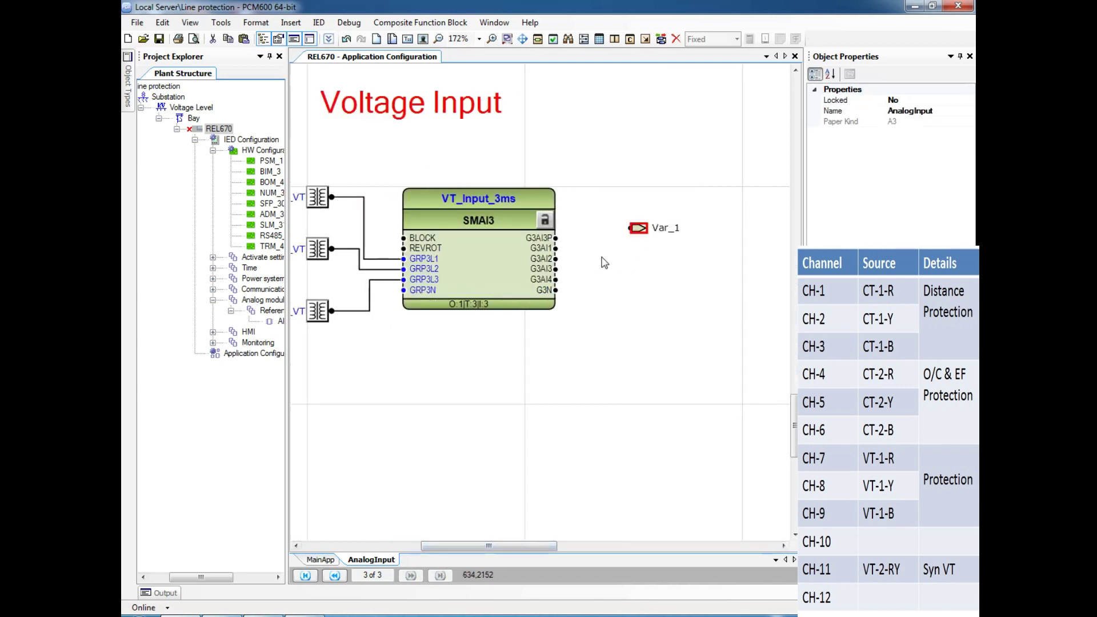
left_click_drag(556, 238, 638, 239)
double_click(651, 239)
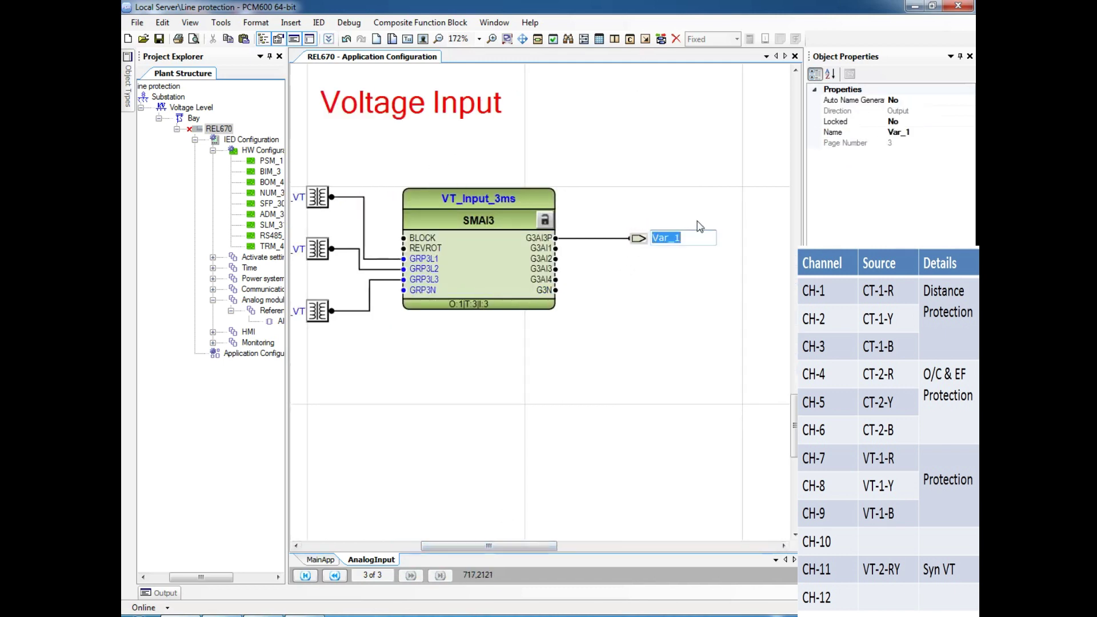
type("3Phase_VT")
left_click(597, 293)
Insert an output variable named R_Phase_VT and place it level with the VT_Input_3ms block's G3AI1 output.
right_click(640, 252)
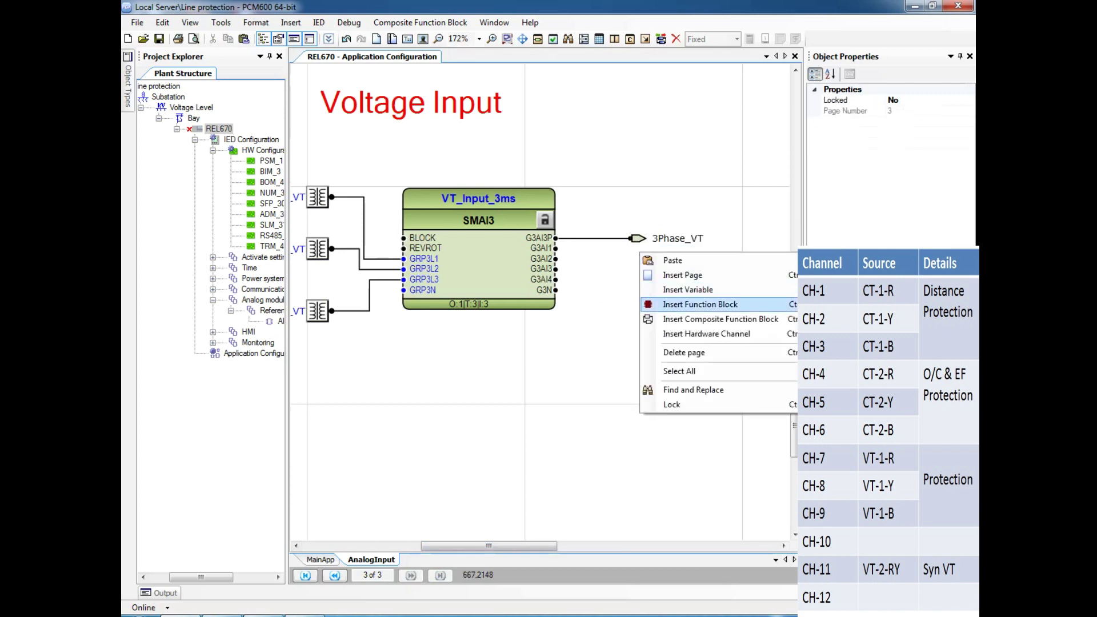
left_click(688, 290)
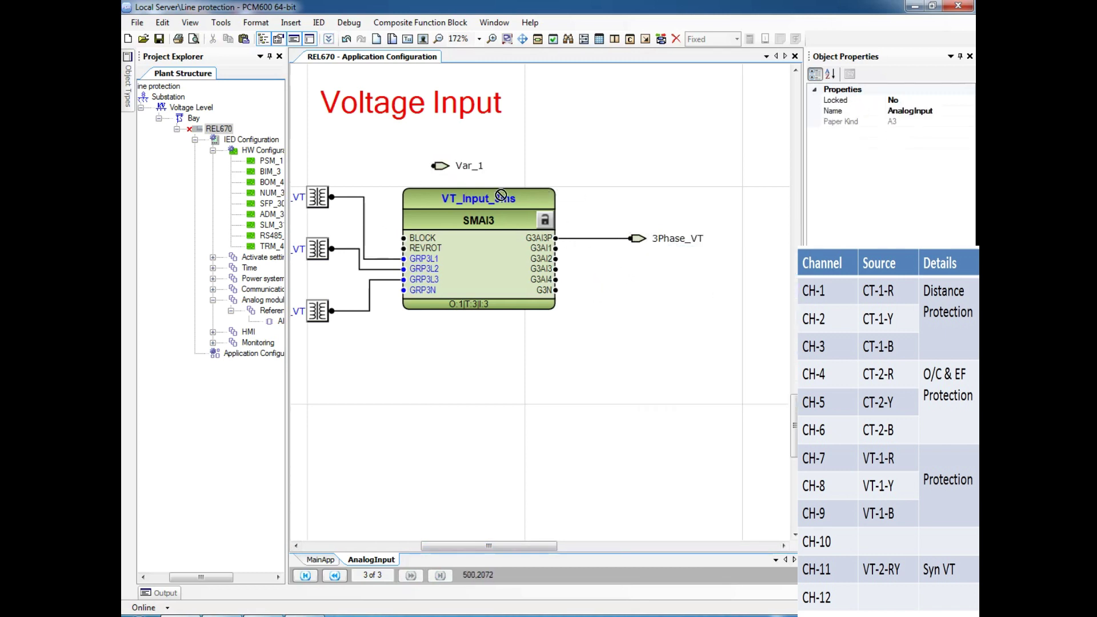
left_click_drag(501, 195, 636, 249)
double_click(664, 249)
type("R_Phas")
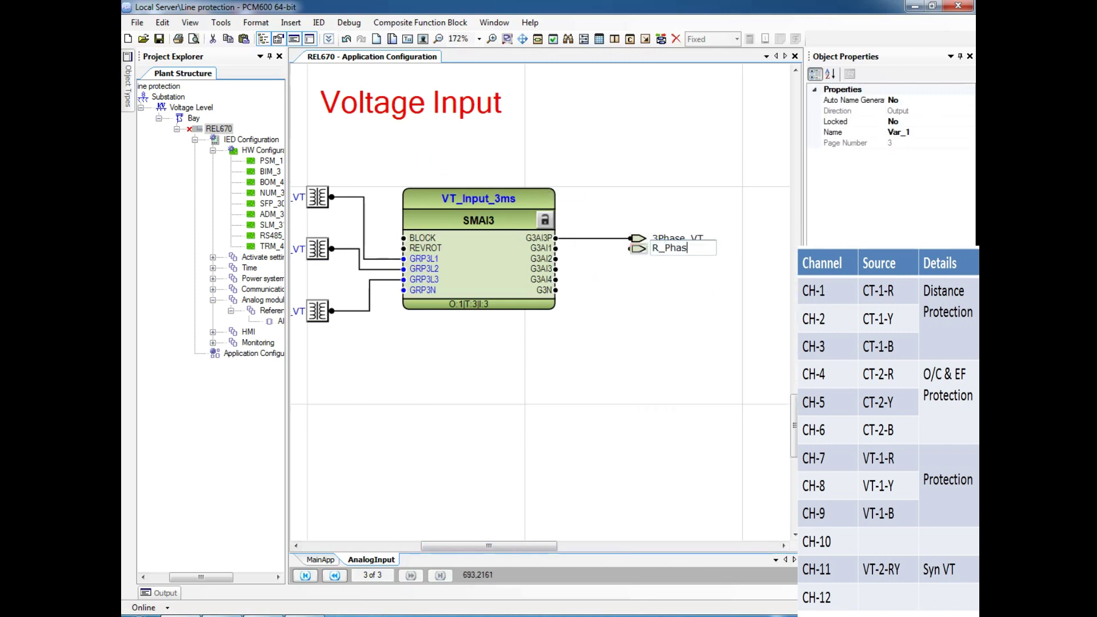
type("e_VT")
left_click(634, 284)
Insert an output variable named Y_Phase_VT and place it directly below R_Phase_VT, level with G3AI2.
right_click(630, 266)
left_click(676, 308)
type("Y_P")
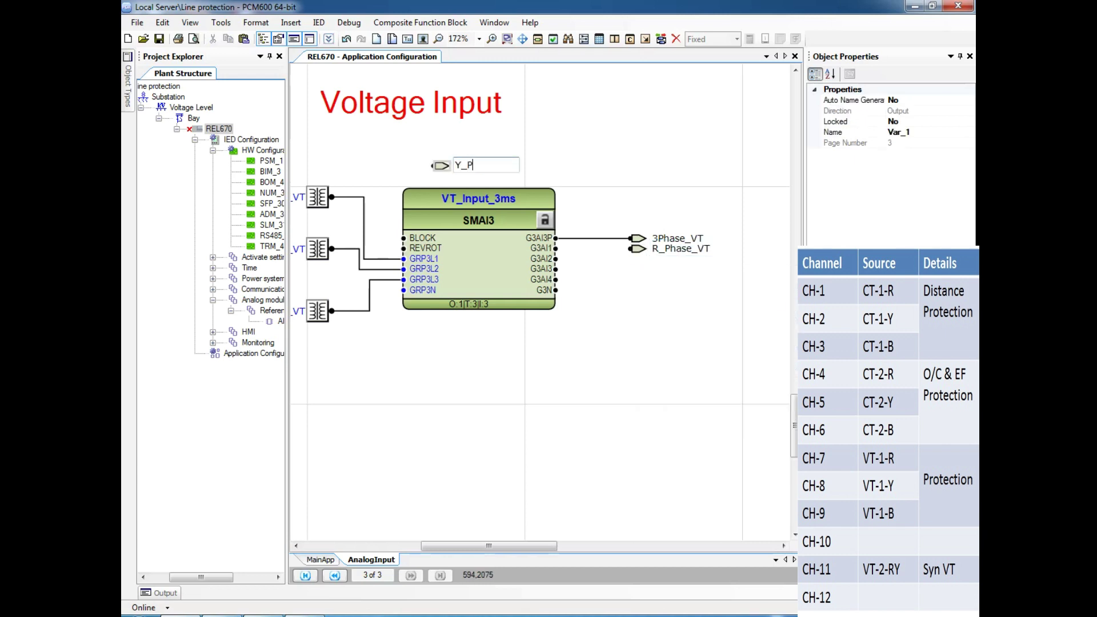
type("hase_VT")
left_click_drag(441, 166, 635, 259)
Insert an output variable named B_Phase_VT and place it directly below Y_Phase_VT, level with G3AI3.
right_click(562, 146)
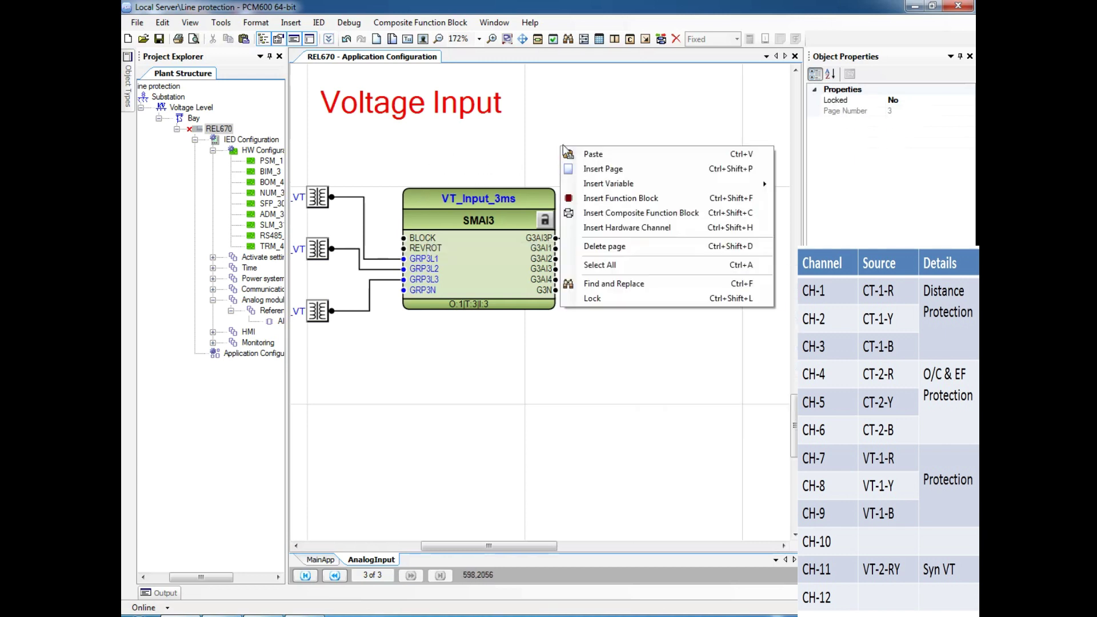
mouse_move(608, 183)
left_click(808, 199)
type("B_")
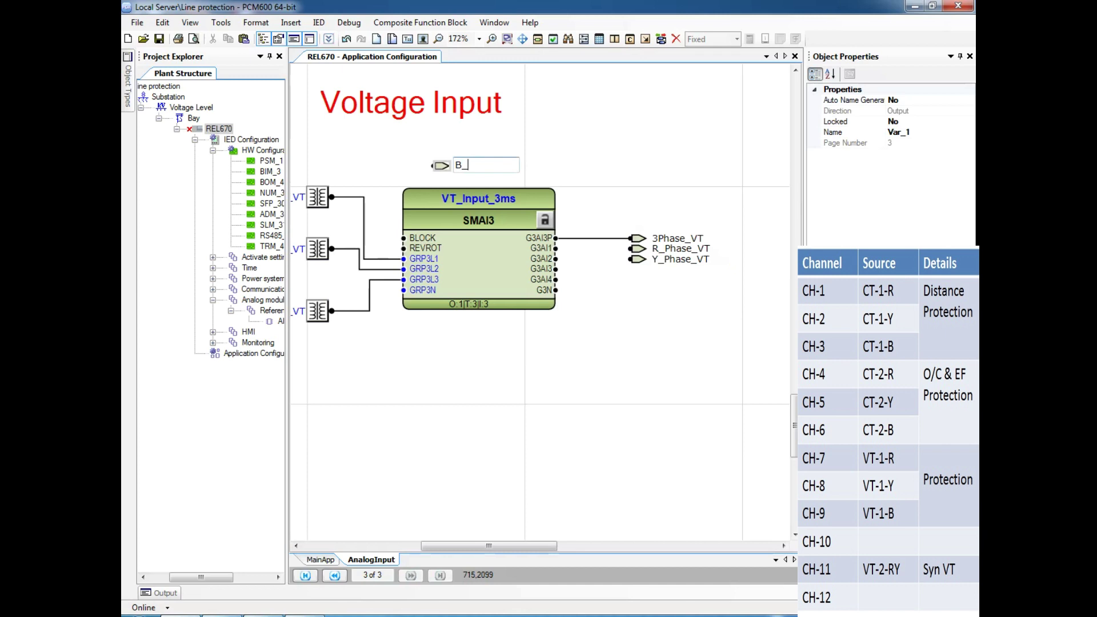
type("Phase_VT")
left_click(463, 184)
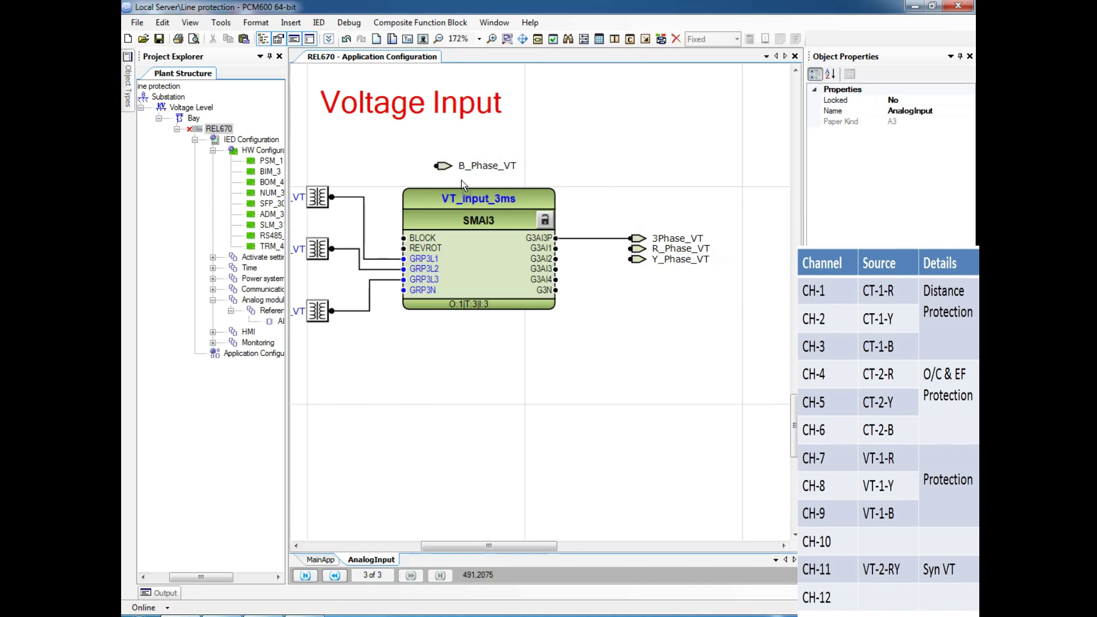
left_click_drag(463, 166, 637, 269)
Insert an output variable named Vo_VT and place it level with the VT_Input_3ms block's G3N output.
right_click(492, 131)
mouse_move(629, 168)
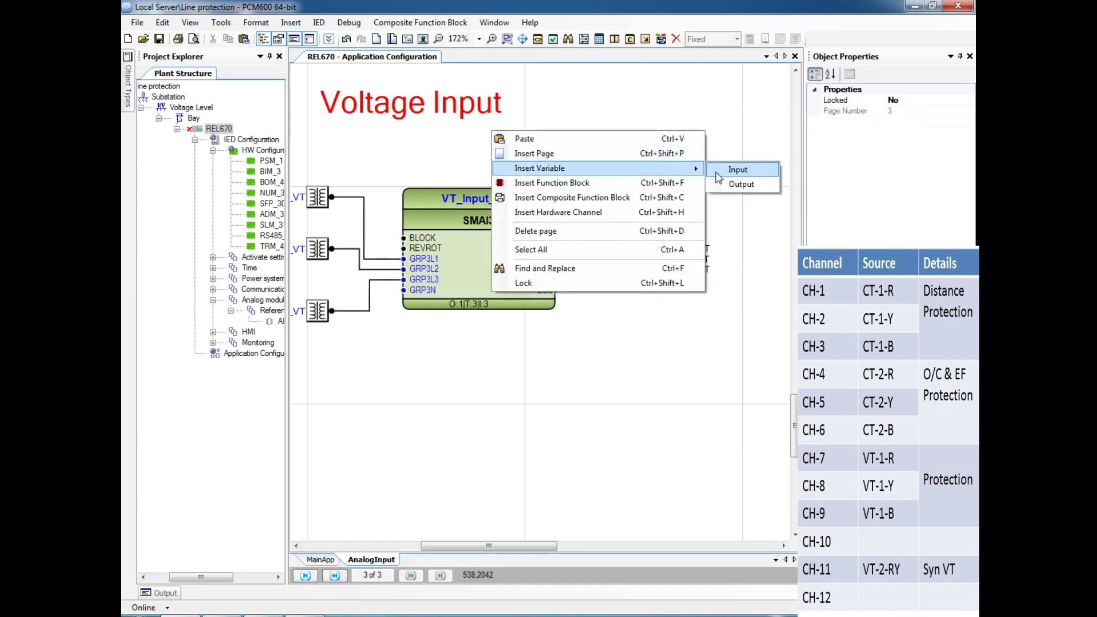
left_click(740, 184)
type("Vo_VT")
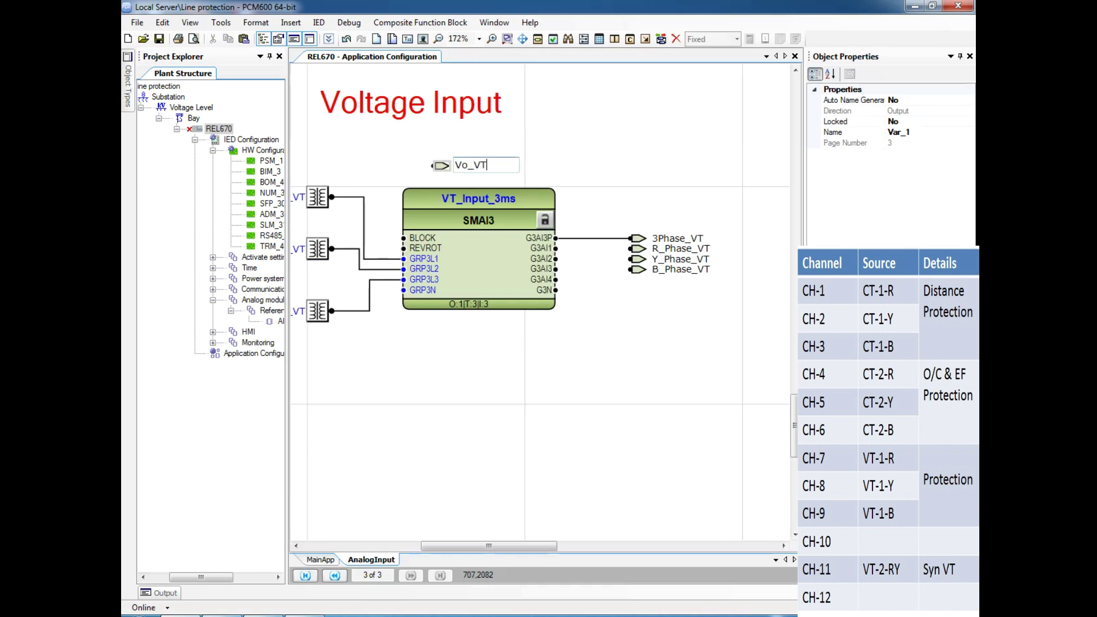
key("Return")
mouse_move(446, 167)
left_mouse_down()
mouse_move(639, 311)
mouse_move(637, 293)
left_mouse_up()
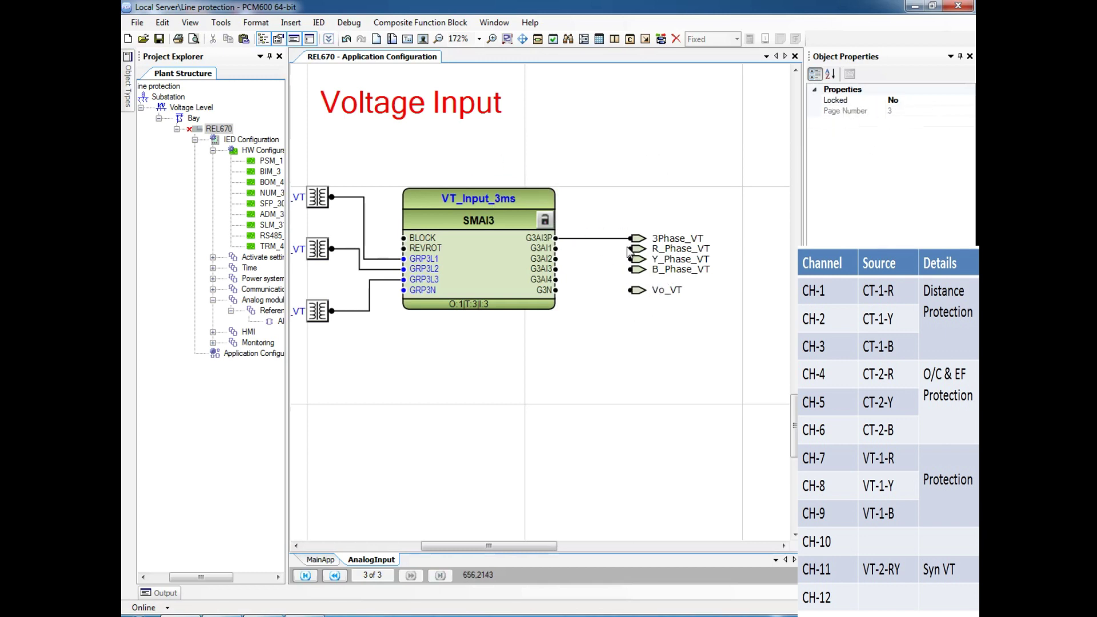
Wire the R_Phase_VT, Y_Phase_VT, B_Phase_VT and Vo_VT variables to outputs G3AI1, G3AI2, G3AI3 and G3N.
mouse_move(630, 249)
left_mouse_down()
mouse_move(556, 248)
mouse_move(556, 259)
left_mouse_up()
left_click_drag(631, 269, 556, 269)
left_click_drag(630, 290, 556, 290)
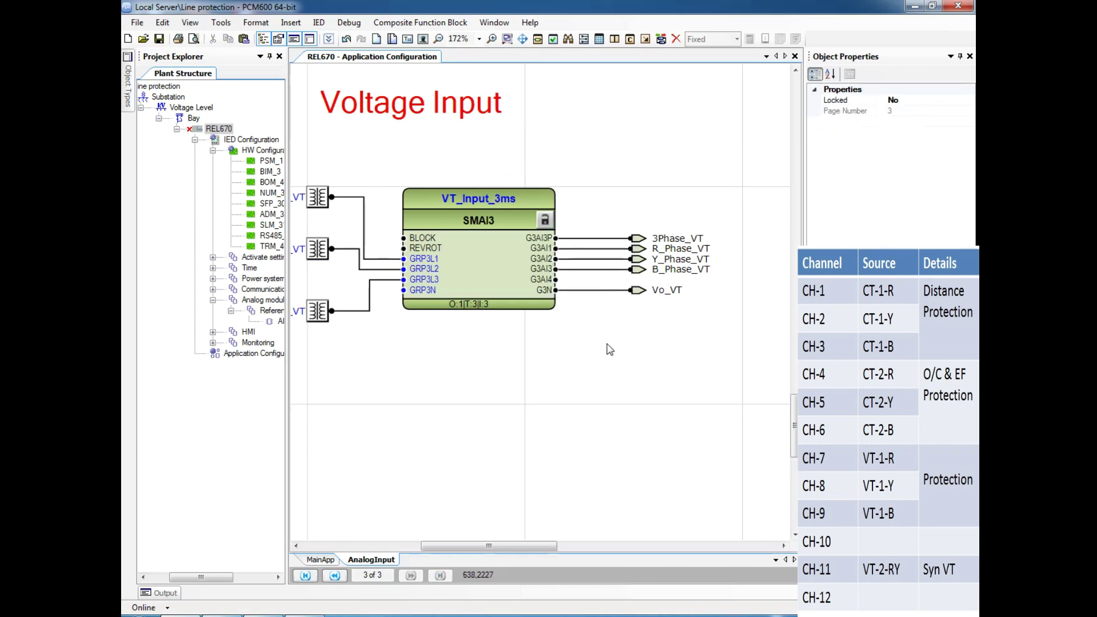
Insert an SMAI3 function block with cycle time 8 from the Basic IED functions below the VT_Input_3ms block.
left_click_drag(539, 546, 506, 546)
scroll(578, 409, "down", 3)
right_click(570, 310)
left_click(625, 362)
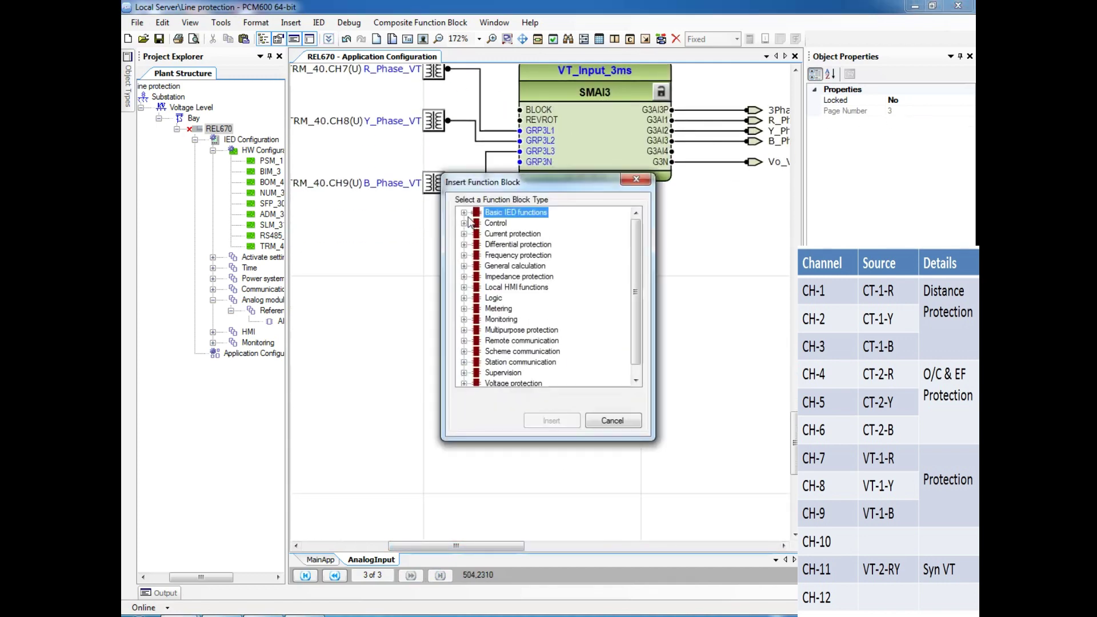
left_click(466, 211)
left_click(513, 298)
left_click(513, 330)
left_click(551, 420)
left_click(572, 348)
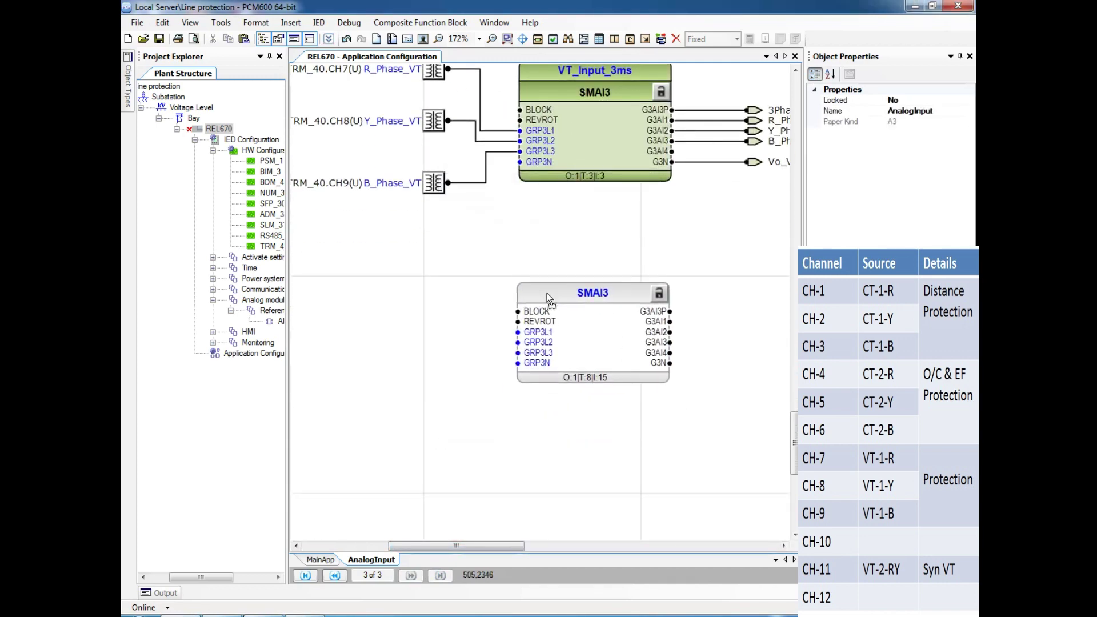
Name the new SMAI3 block VT_input_8ms and wire the R, Y and B phase VT channels to its inputs GRP3L1, GRP3L2 and GRP3L3.
left_click(588, 286)
left_click(914, 165)
type("VT_input_8ms")
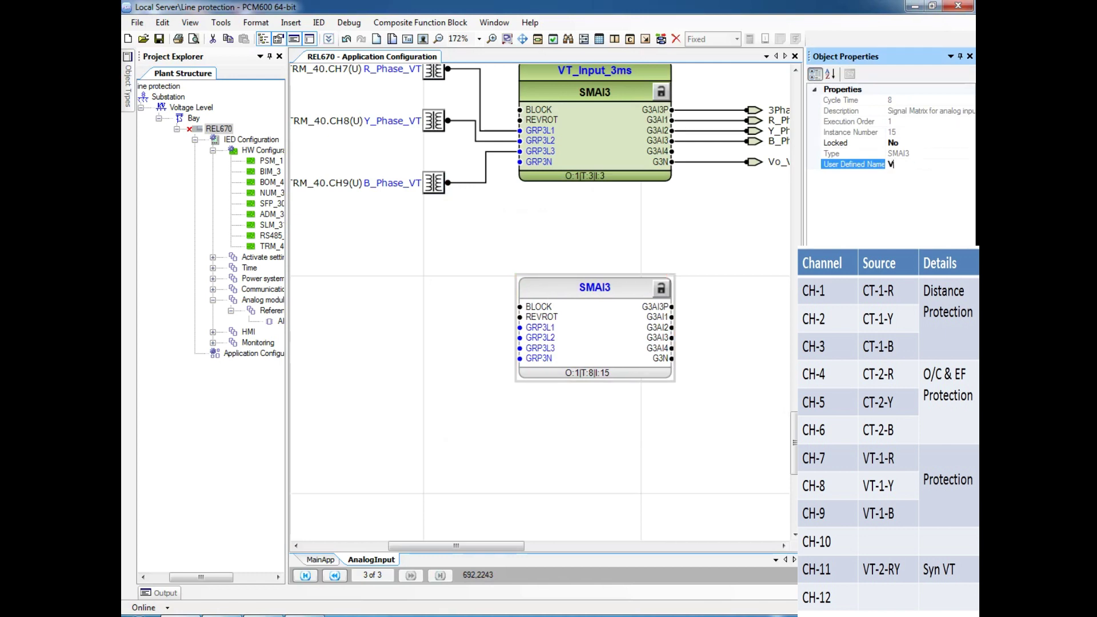
left_click(758, 304)
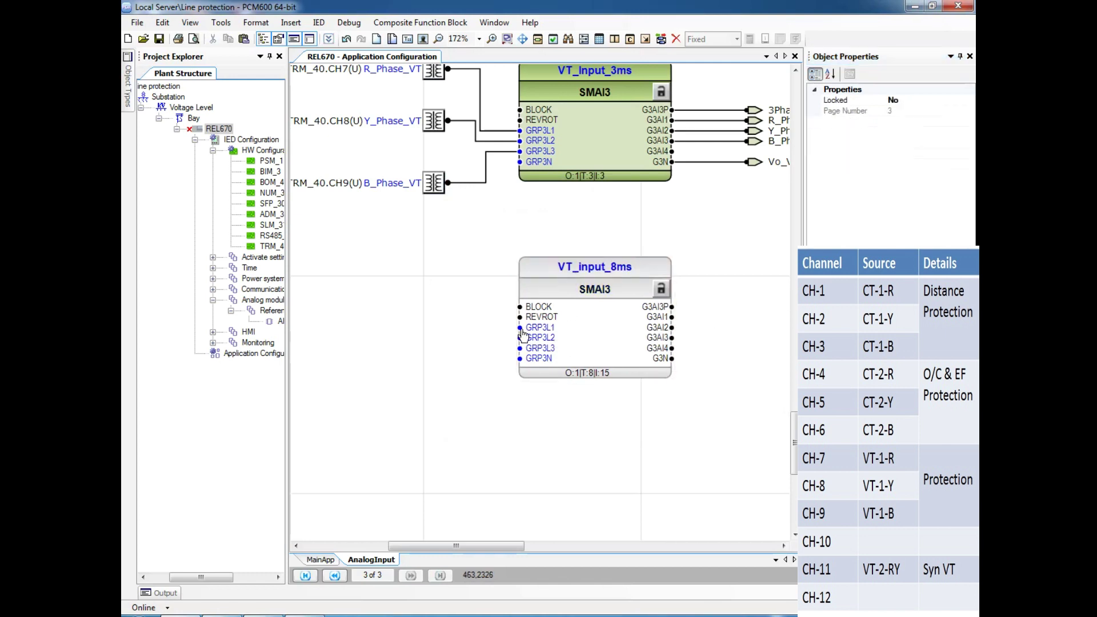
left_click_drag(520, 328, 448, 122)
left_click_drag(520, 392, 448, 236)
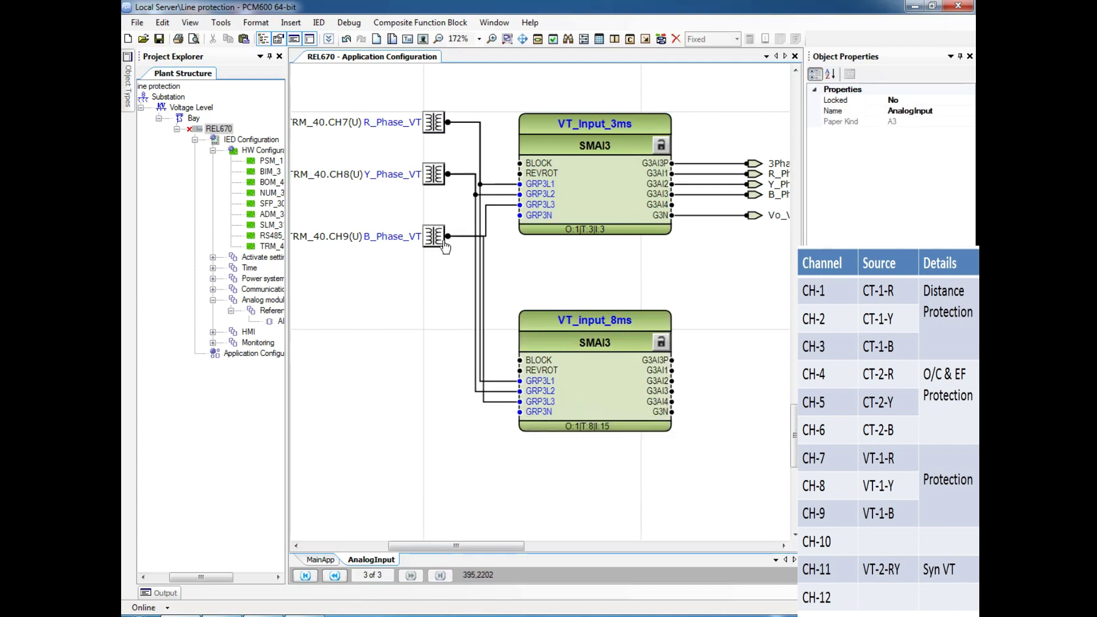
Copy the five output variables of VT_Input_3ms beside the VT_input_8ms block and wire them to its corresponding outputs.
left_click_drag(509, 546, 549, 546)
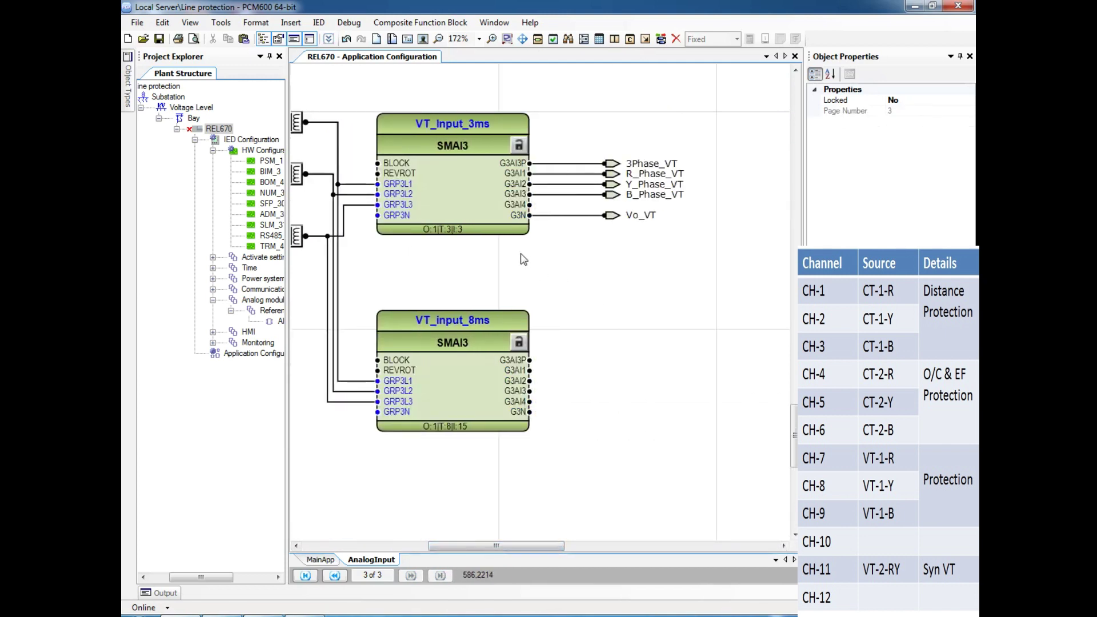
left_click_drag(543, 231, 659, 152)
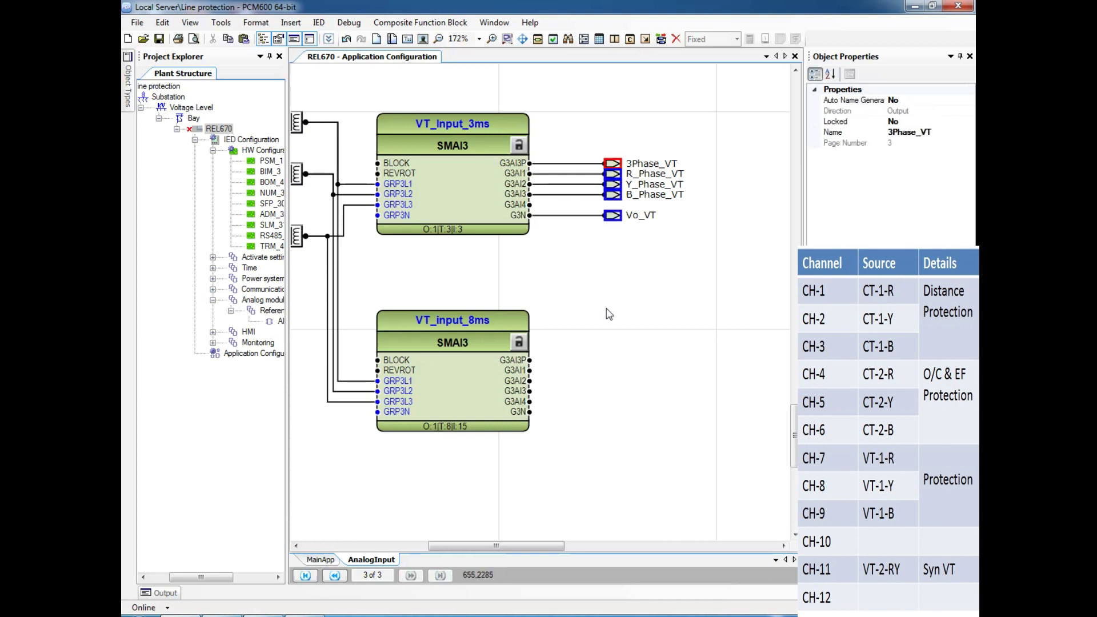
left_click(598, 359)
key("ctrl+v")
left_click(581, 392)
left_click_drag(604, 360, 530, 371)
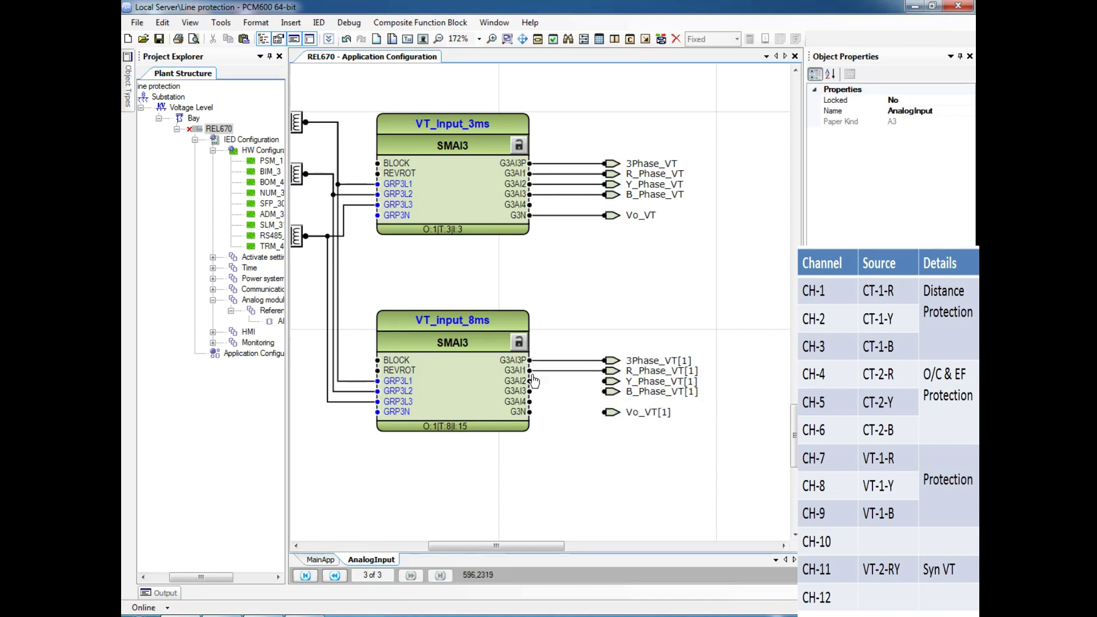
left_click_drag(604, 381, 530, 391)
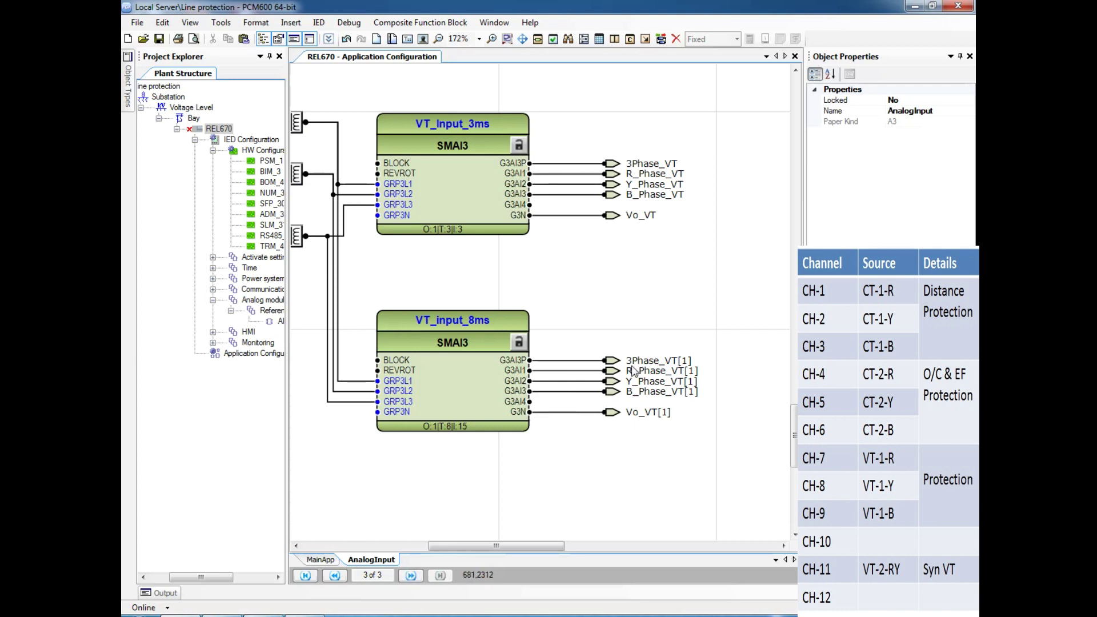
Rename the first two copied output variables as 3Phase_VT[8ms] and R_Phase_VT[8ms].
left_click(612, 360)
left_click(938, 134)
key("BackSpace")
type("8ms")
left_click(615, 370)
left_click(944, 133)
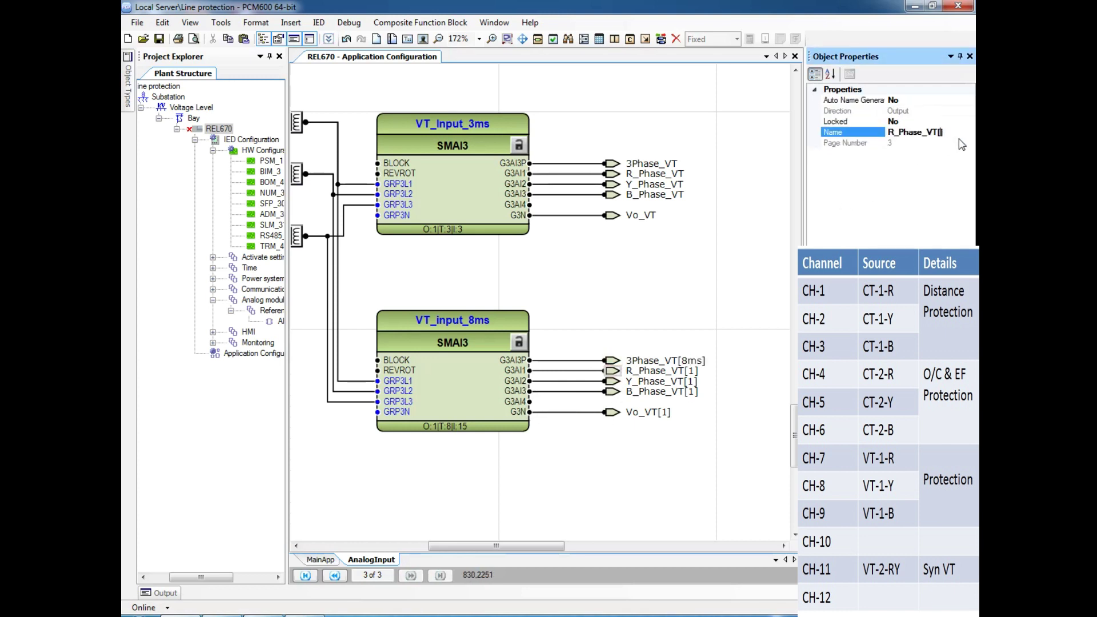
key("BackSpace")
type("8ms")
left_click(690, 403)
Rename the copied Y and B phase output variables as Y_Phase_VT[8ms] and B_Phase_VT[8ms].
left_click(613, 382)
left_click(944, 134)
key("BackSpace")
type("8ms")
left_click(607, 440)
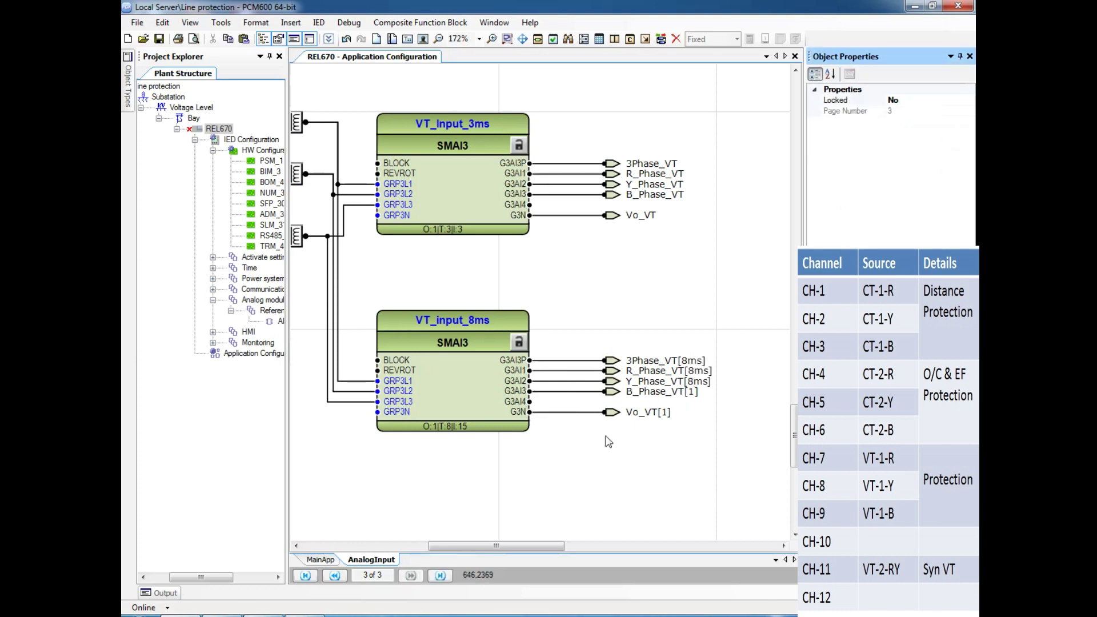
left_click(612, 392)
left_click(941, 132)
key("BackSpace")
type("8ms")
Rename the copied Vo_VT output variable as Vo_VT[8ms].
left_click(612, 411)
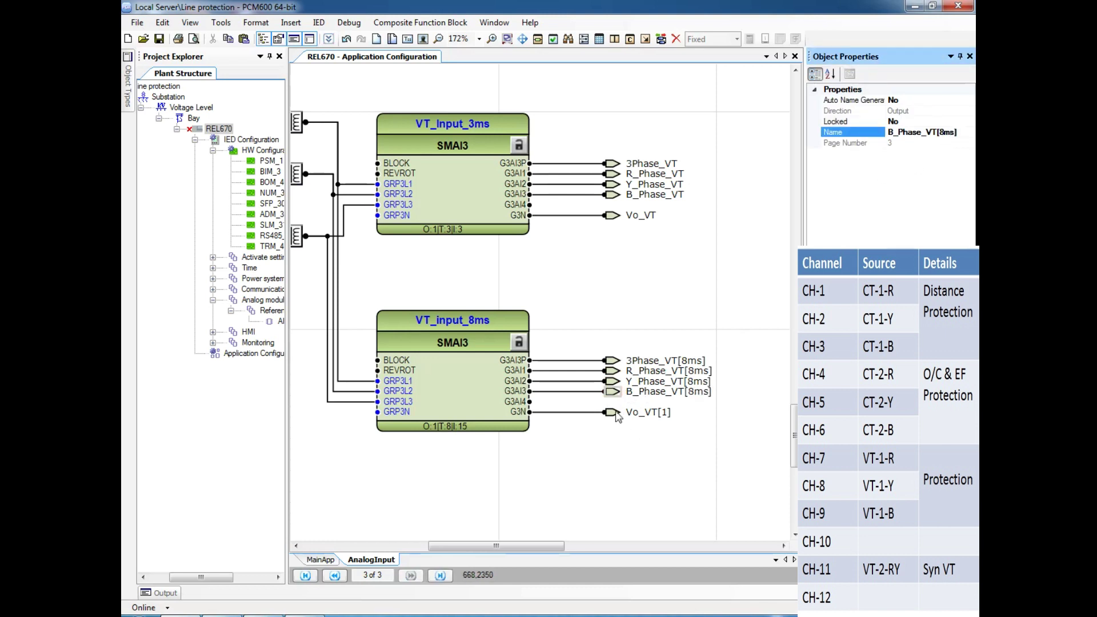
left_click(921, 132)
key("BackSpace")
type("8ms")
left_click(749, 394)
Insert a hardware channel for TRM_40 CH11(U) below the VT_input_8ms block, with the user defined name Syn_VRY.
left_click_drag(794, 435, 794, 479)
left_click_drag(516, 547, 483, 547)
right_click(423, 230)
left_click(491, 312)
left_click(552, 422)
left_click(652, 297)
left_click(557, 384)
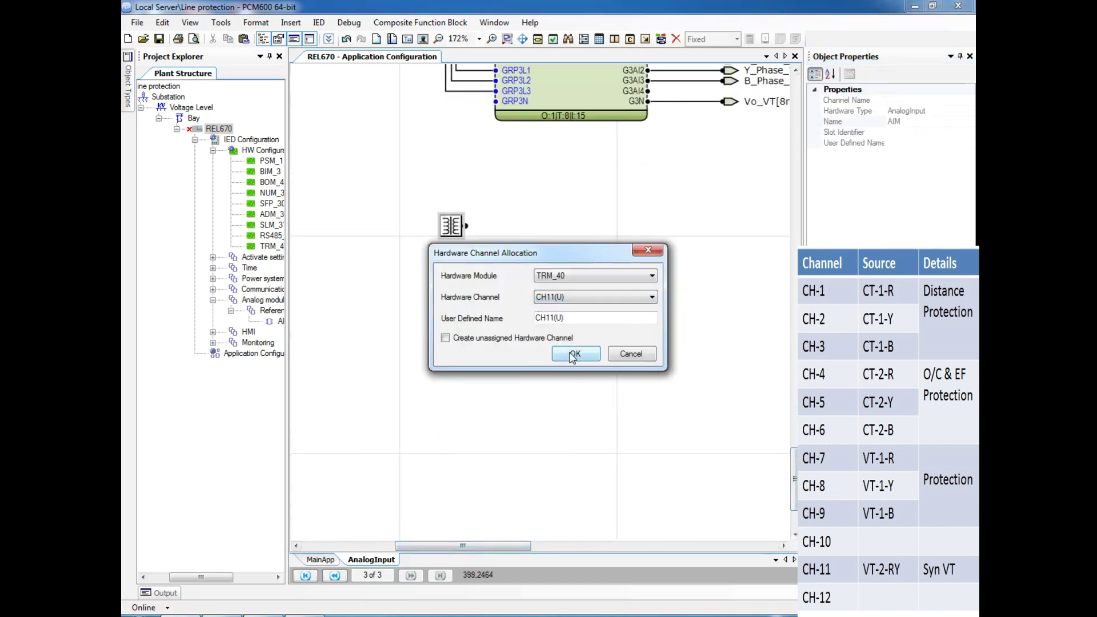
key("Tab")
type("Syn_VRY")
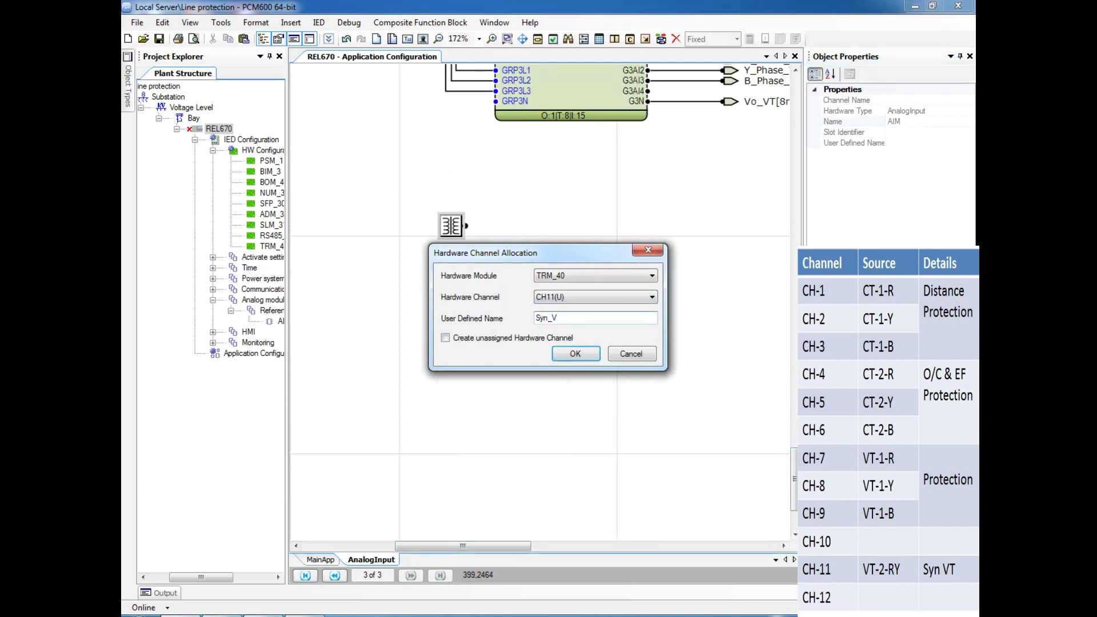
left_click(565, 350)
Insert an SMAI4 function block with cycle time 3 from the Basic IED functions beside the Syn_VRY channel.
right_click(531, 261)
left_click(574, 328)
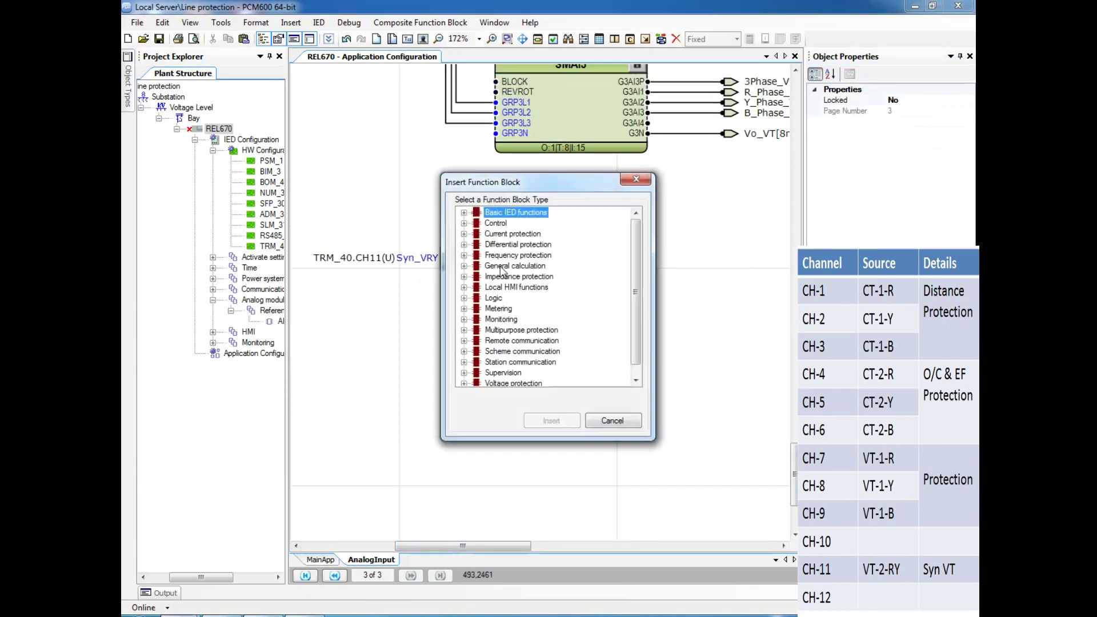
left_click(465, 212)
left_click(508, 341)
left_click(551, 421)
left_click(596, 347)
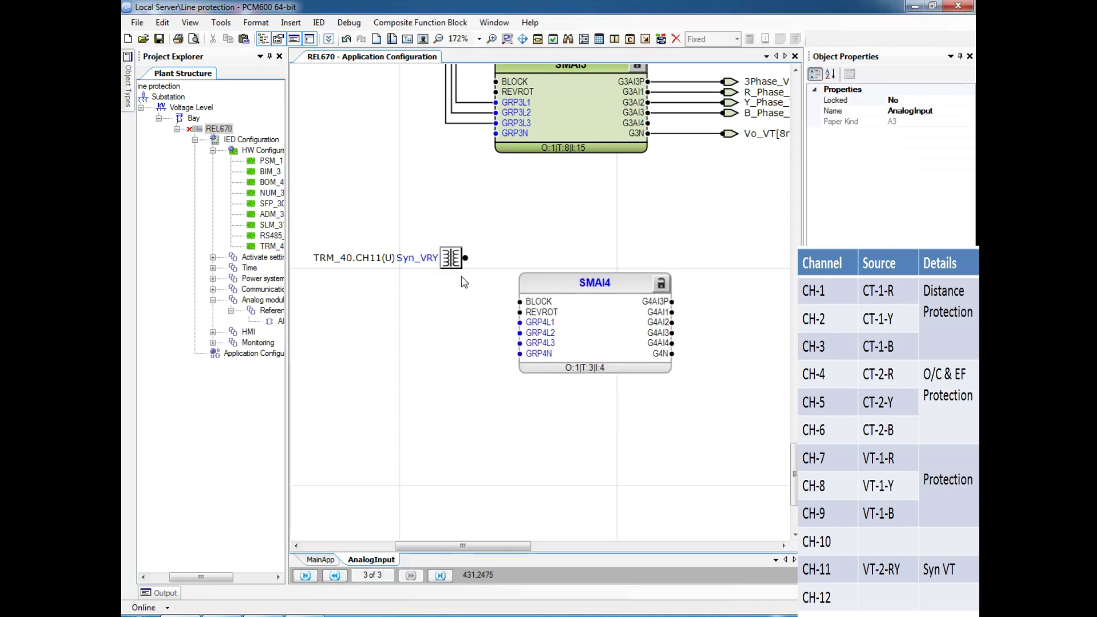
Set the SMAI4 block's user defined name to Syn_VT_3ms.
left_click(563, 309)
left_click(919, 164)
key("BackSpace")
key("BackSpace")
key("BackSpace")
key("BackSpace")
key("BackSpace")
type("Syn_")
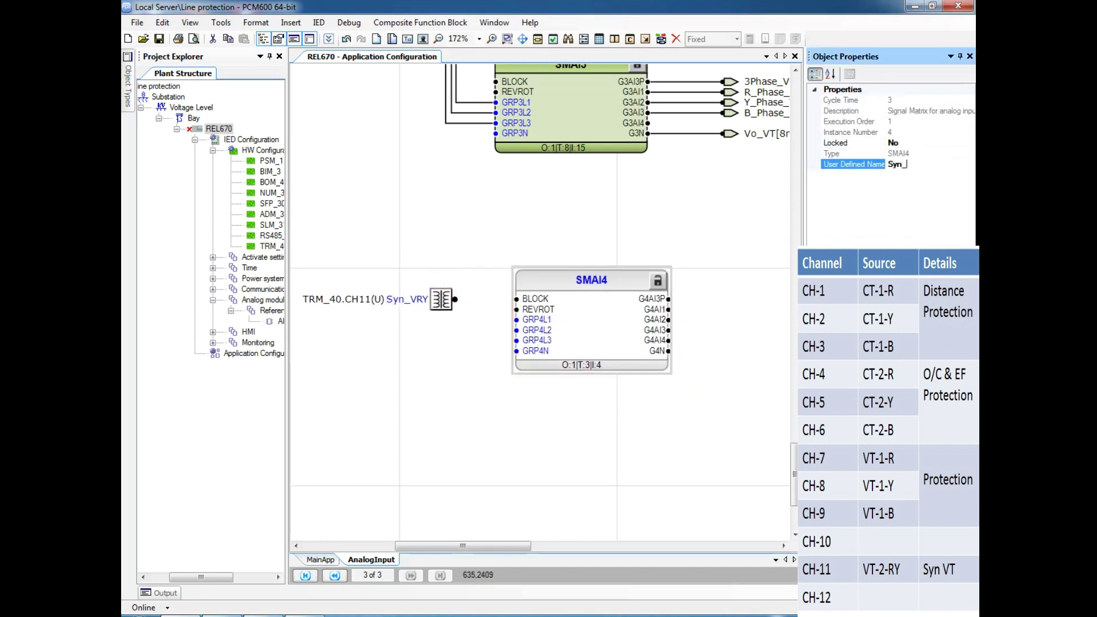
type("VT_3ms")
Wire the Syn_VRY channel to the SMAI4 inputs GRP4L1 and GRP4L2.
left_click(461, 303)
mouse_move(455, 299)
left_mouse_down()
mouse_move(517, 320)
mouse_move(456, 300)
left_mouse_up()
left_click(478, 343)
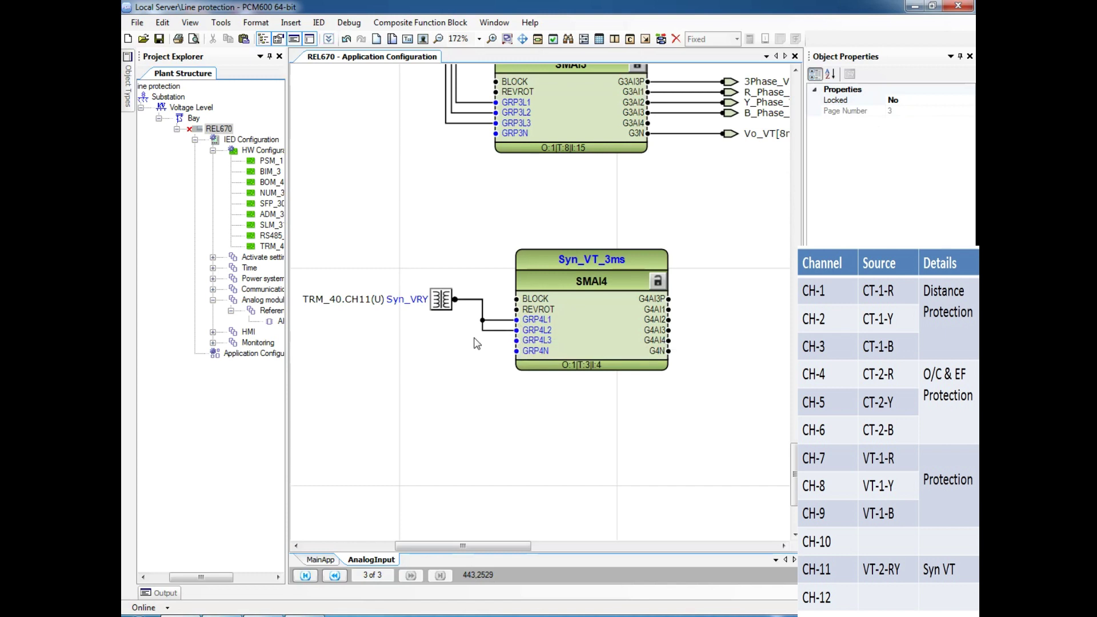
Insert an output variable wired to the Syn_VT_3ms block's G4AI1 output and name it Syn_R_Phase.
left_click_drag(506, 547, 547, 547)
right_click(568, 306)
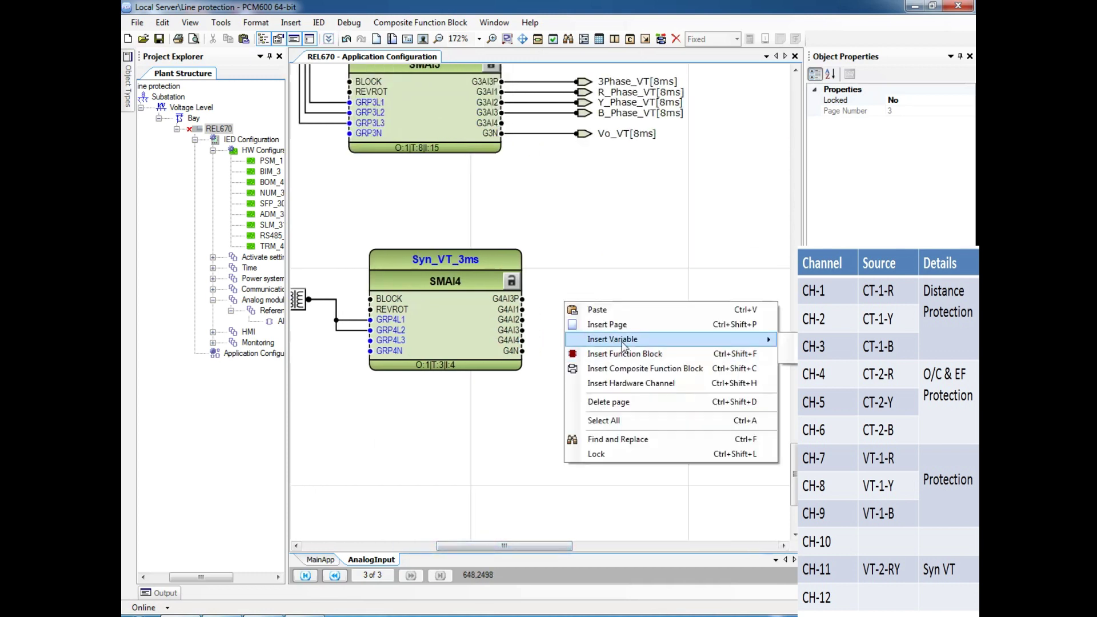
left_click(788, 359)
left_click_drag(478, 213, 522, 310)
double_click(611, 316)
type("Syn_R_Phase")
key("Return")
Insert an output variable named Syn_Y_Phase, wire it to the G4AI2 output, and save the configuration.
right_click(591, 330)
left_click(629, 366)
type("Syn_Y_Phase")
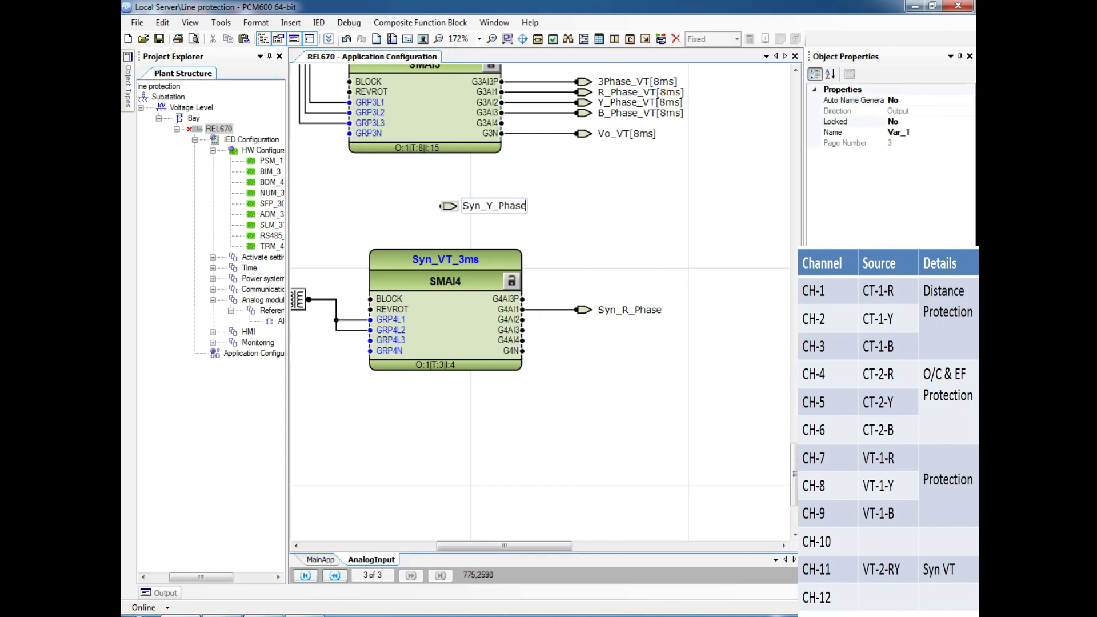
key("Return")
left_click_drag(480, 225, 522, 320)
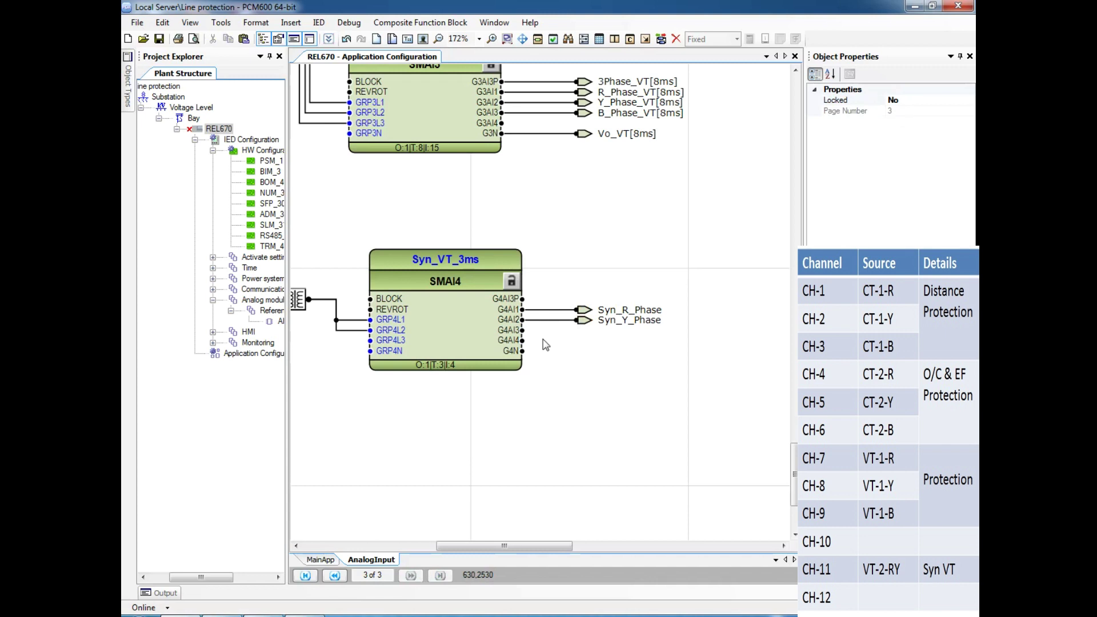
left_click(159, 38)
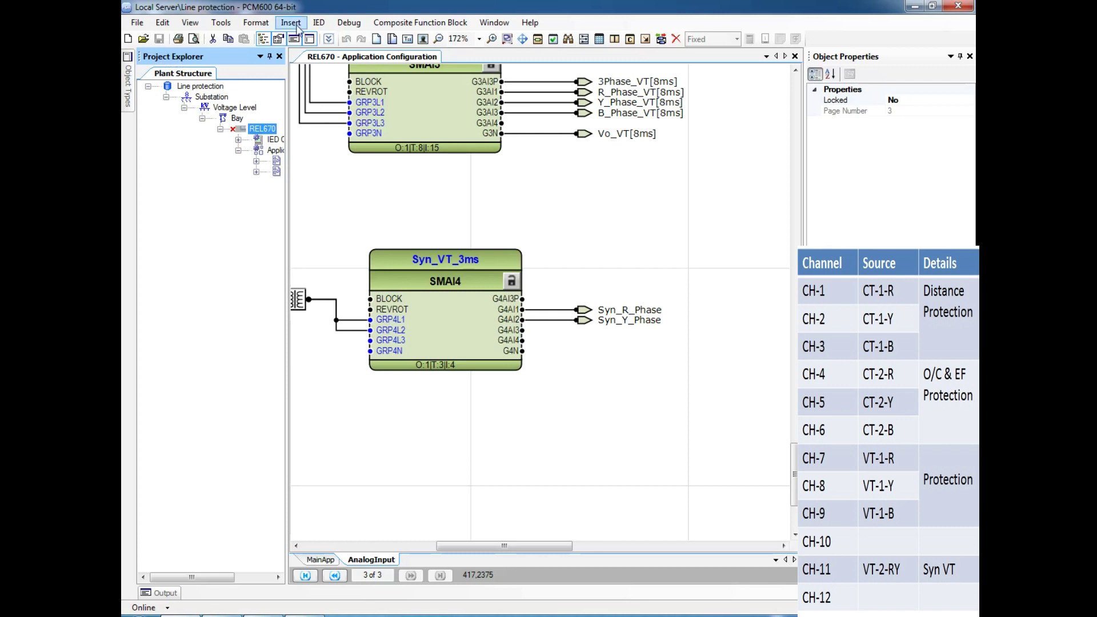
Insert a new main application worksheet and name it Binary_Input.
left_click(290, 22)
left_click(311, 35)
left_click(928, 110)
key("BackSpace")
key("BackSpace")
key("BackSpace")
key("BackSpace")
key("BackSpace")
key("BackSpace")
key("BackSpace")
key("BackSpace")
type("Binary_Input")
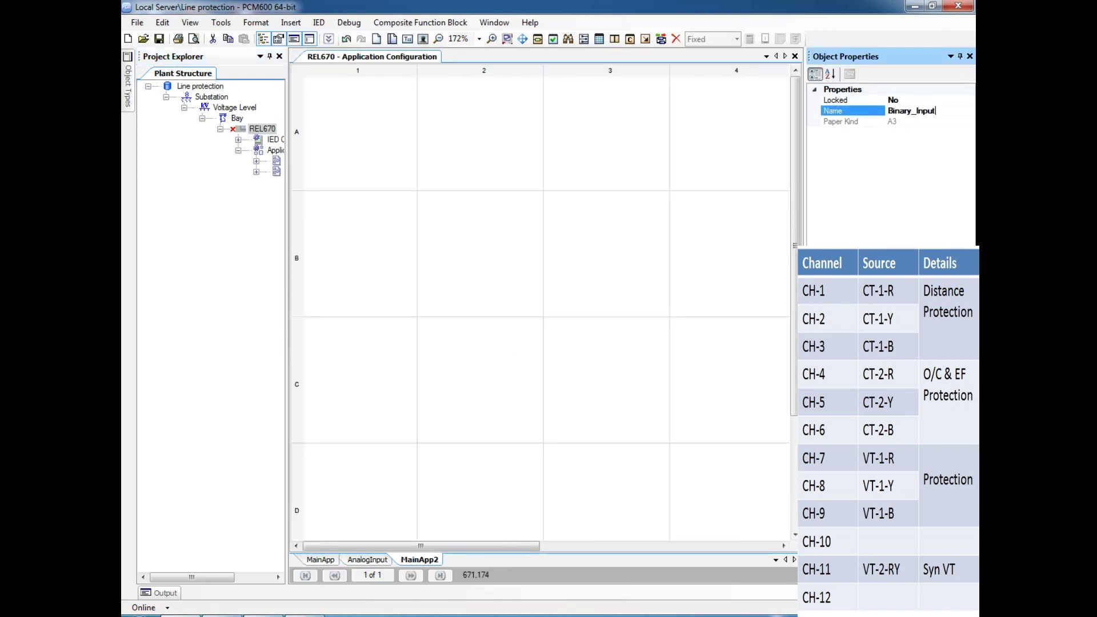
left_click(664, 200)
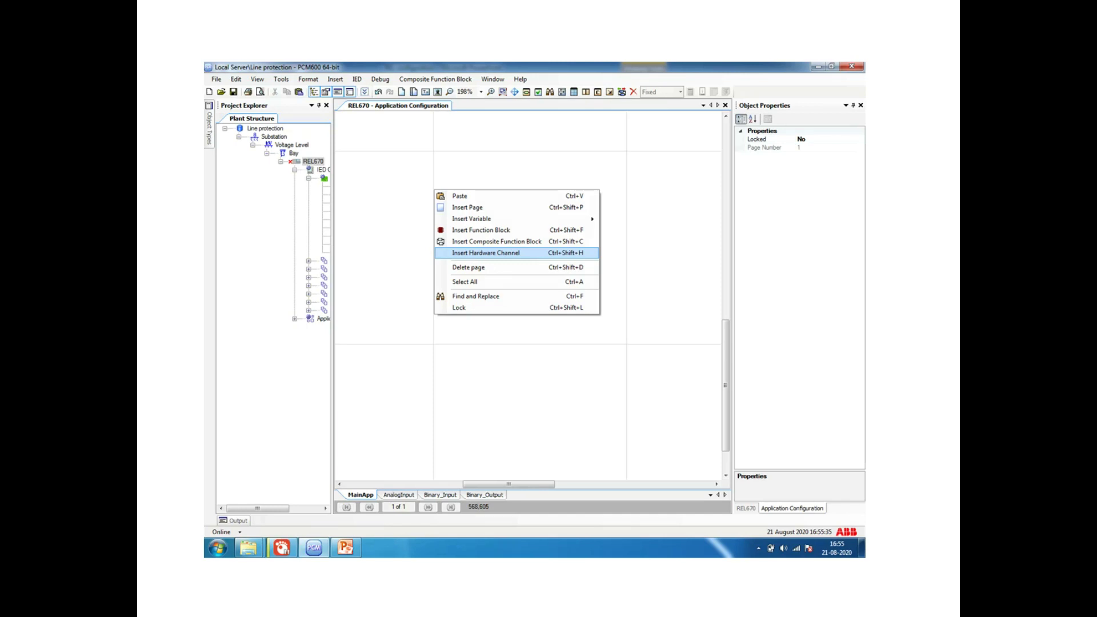
On MainApp, insert the BIM_3 BI1 binary input channel named VT_MCB_Trip and an SMBI function block named VT_MCB with cycle time 3.
left_click(486, 252)
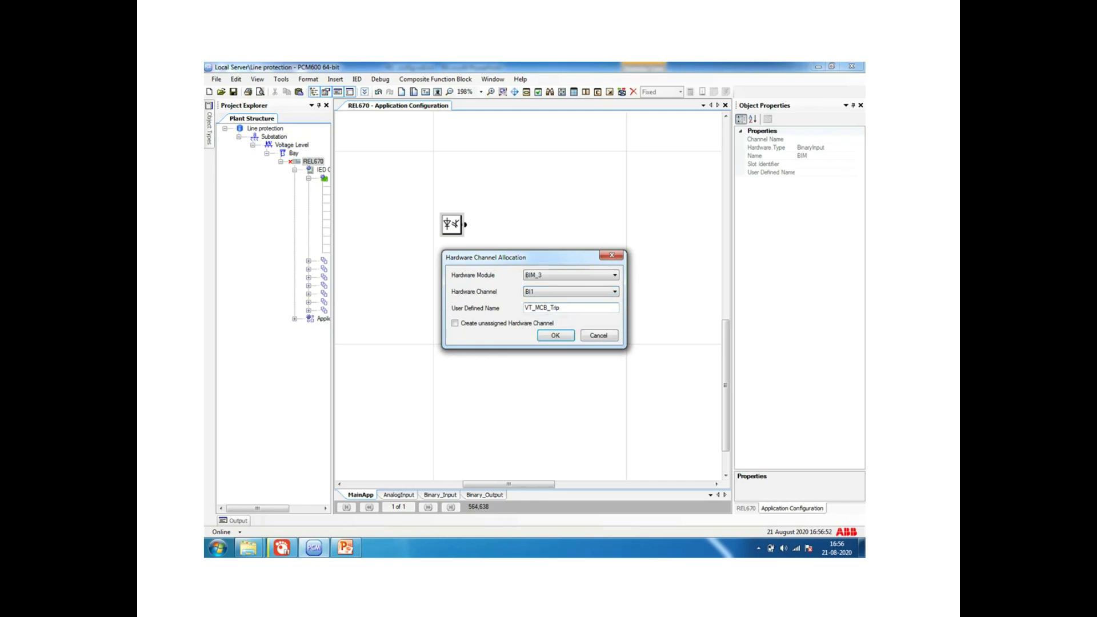
key("Return")
right_click(519, 212)
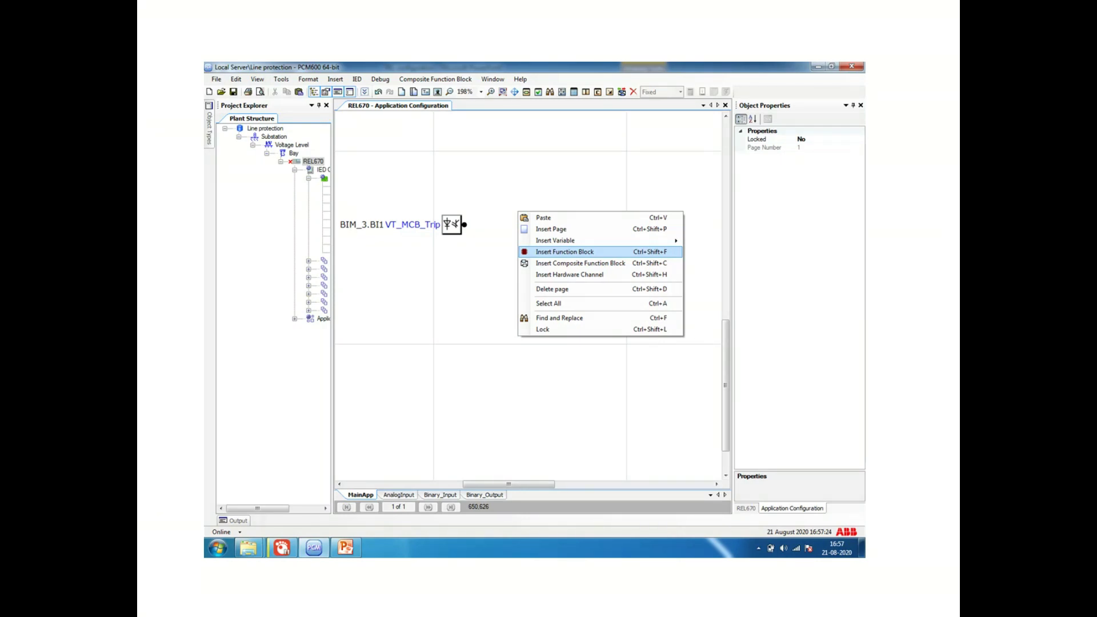
key("Return")
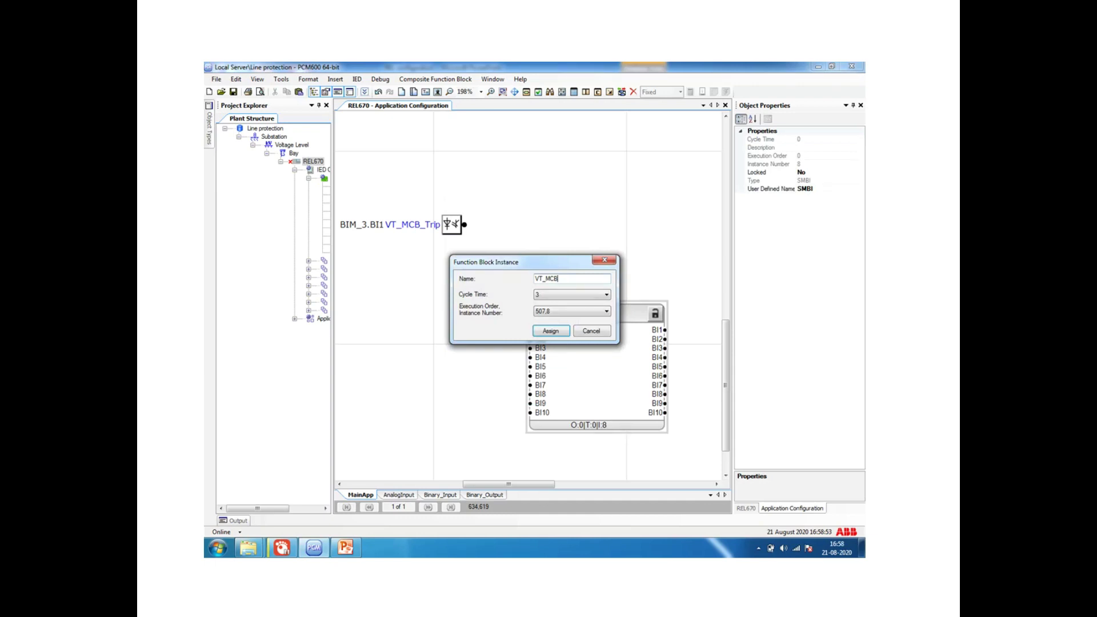
key("Return")
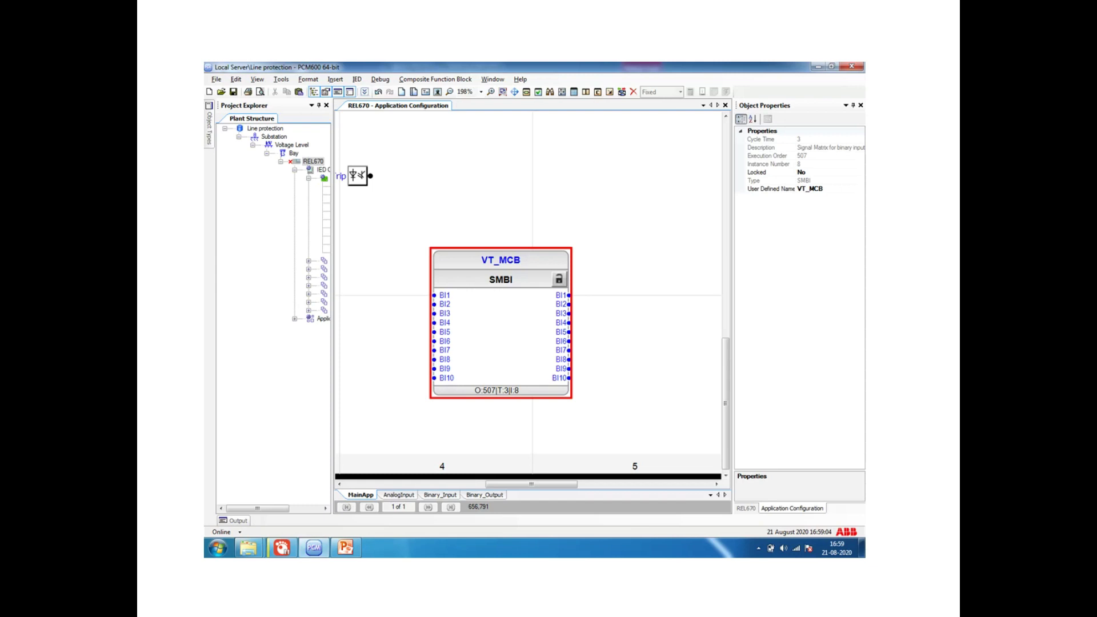
Open the VT_MCB block's signal management and select the BI3 input's Show in Signal Matrix entry.
right_click(519, 362)
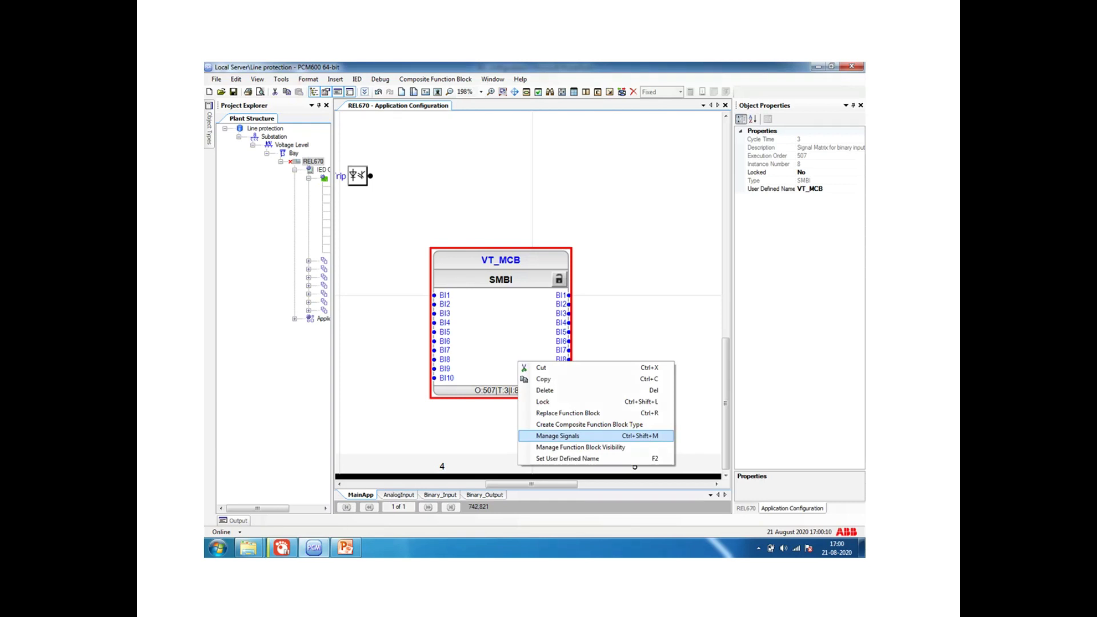
left_click(558, 436)
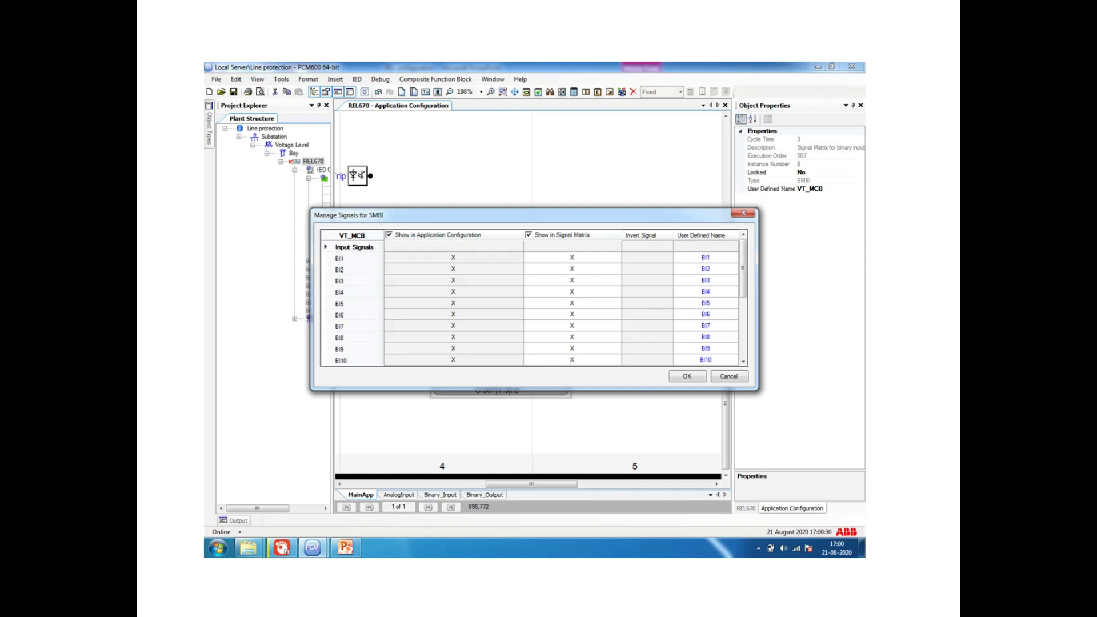
left_click(573, 280)
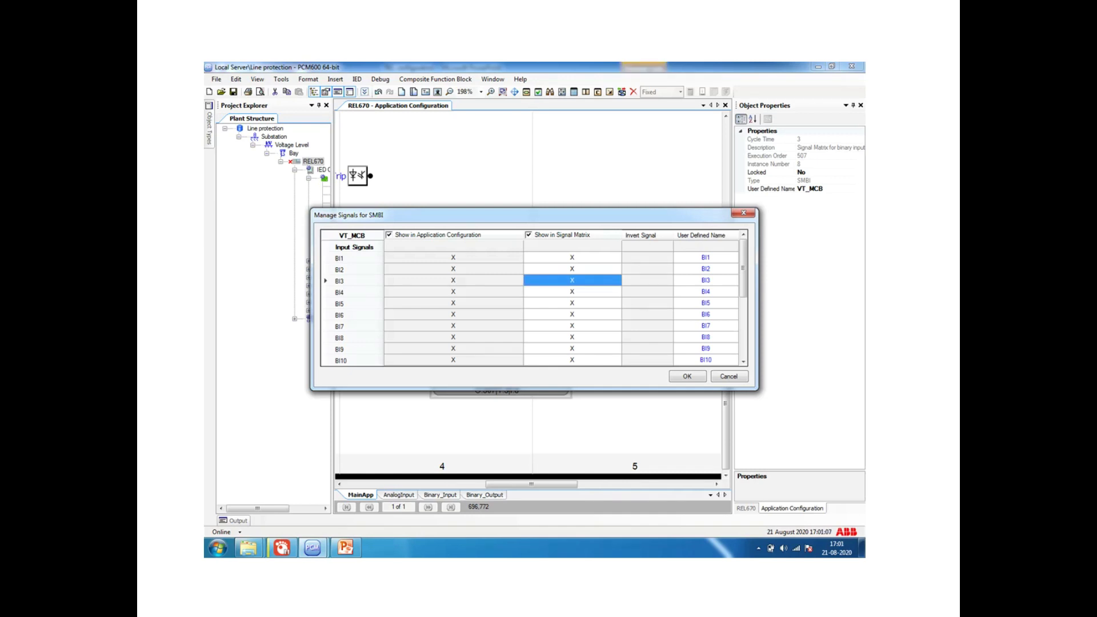
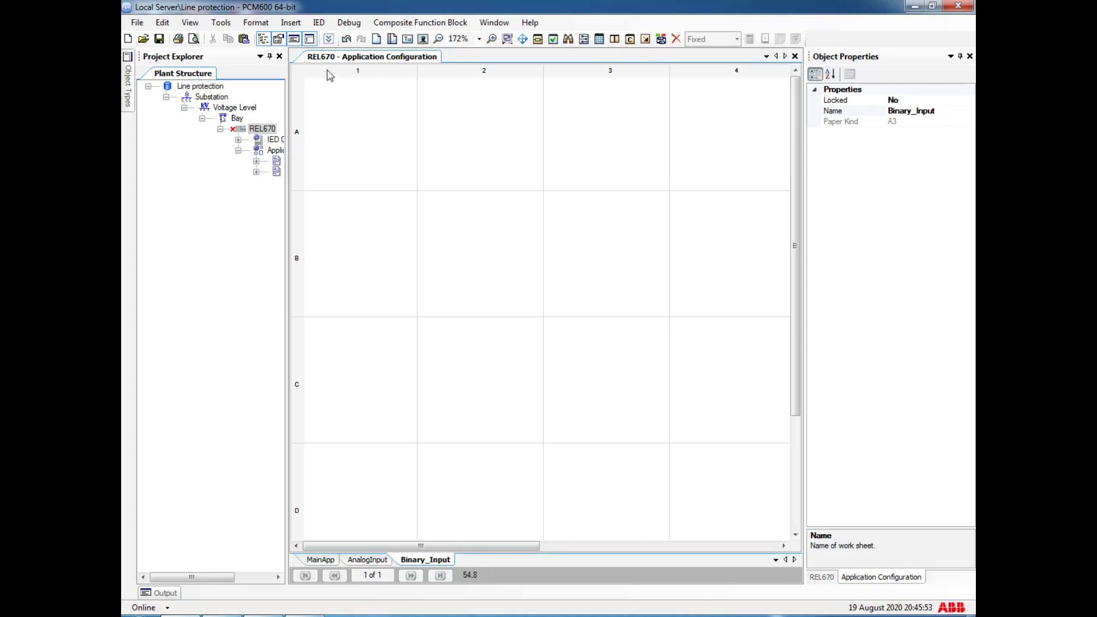
Add a comment reading Binary Input at font size 20 and place it in row A, column 3 of the Binary_Input sheet.
left_click(280, 21)
left_click(312, 96)
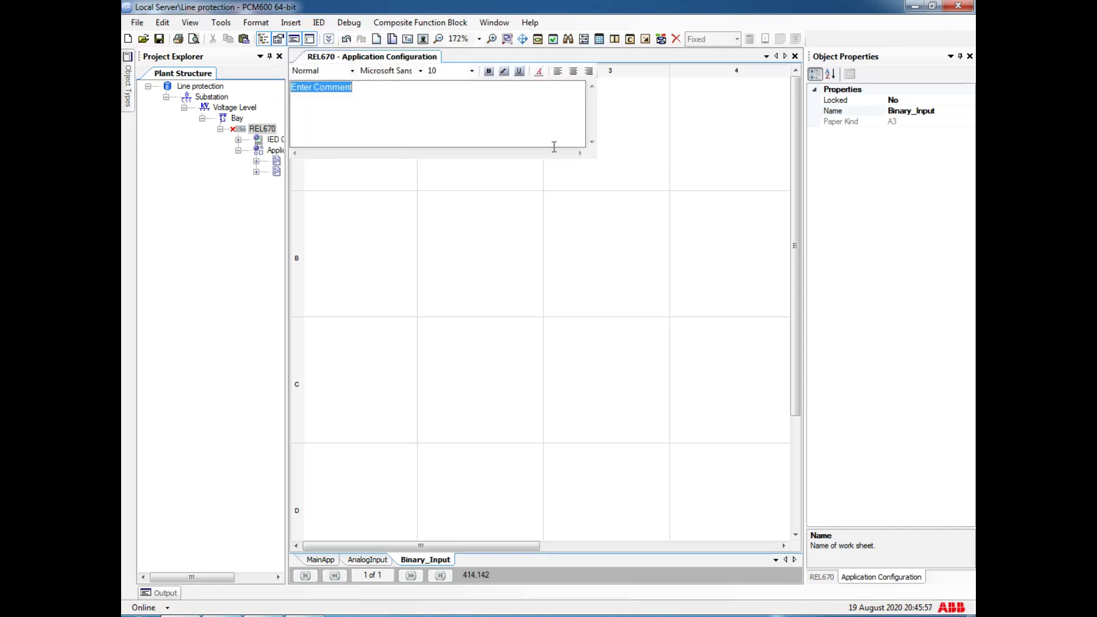
type("Bin")
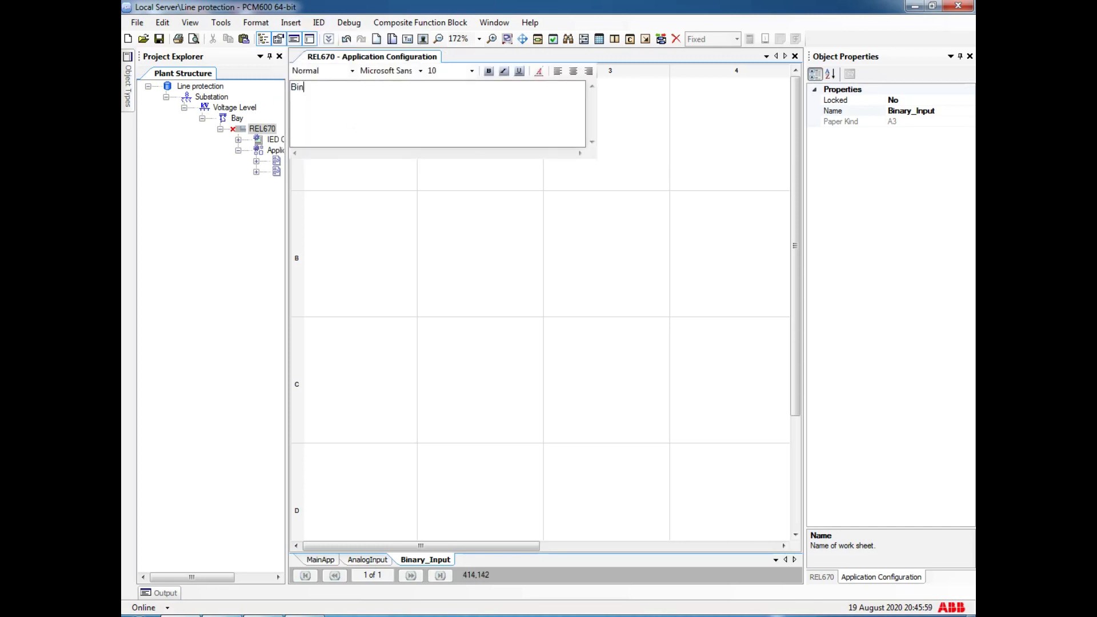
type("ary Input")
left_click(471, 71)
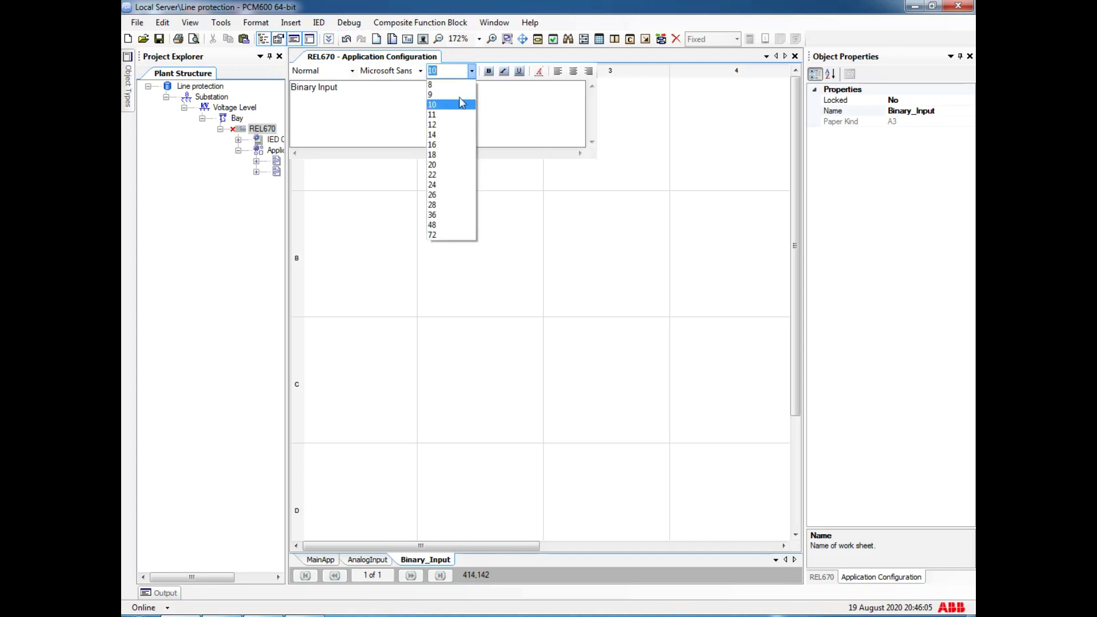
left_click(452, 166)
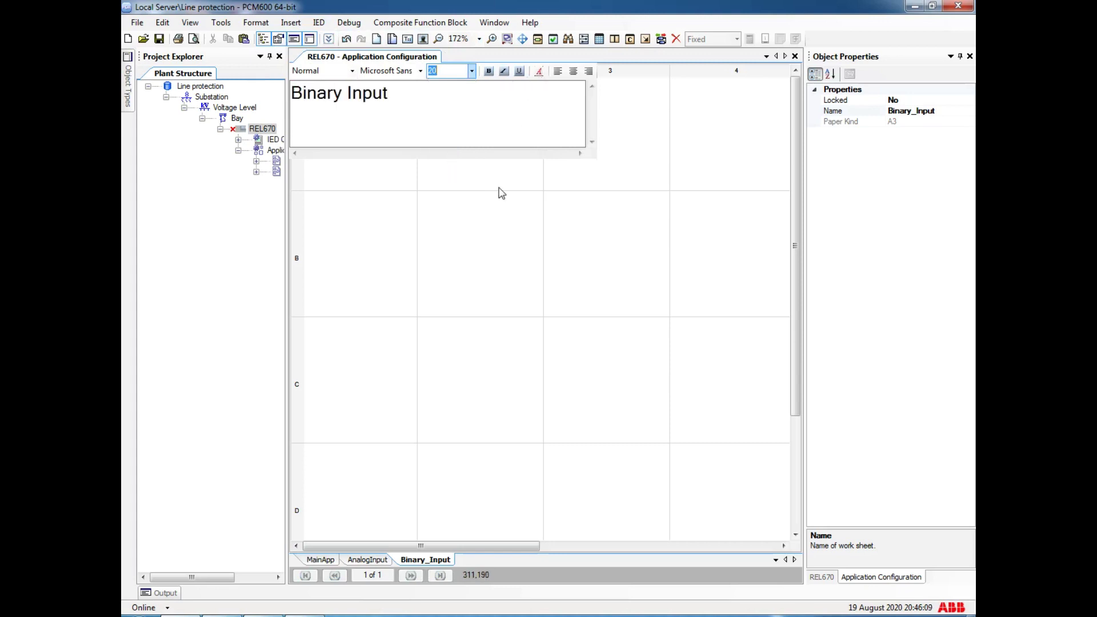
left_click(490, 207)
left_click(512, 211)
left_click_drag(513, 210, 591, 114)
left_click(485, 255)
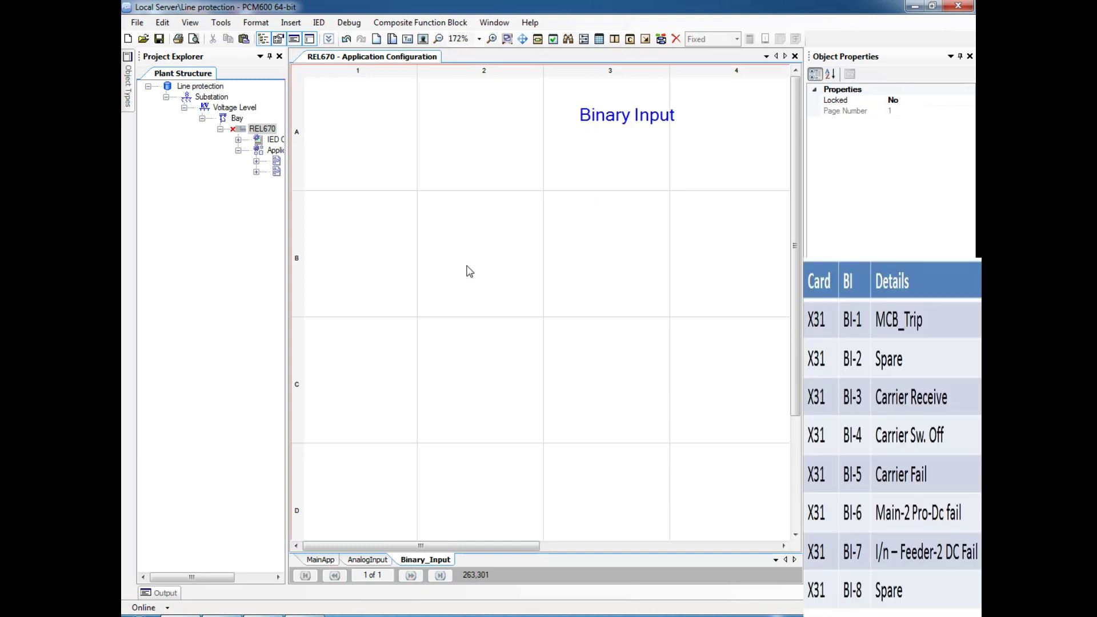
Insert a Binary Input hardware channel in row A, column 1 of the Binary_Input sheet.
right_click(395, 181)
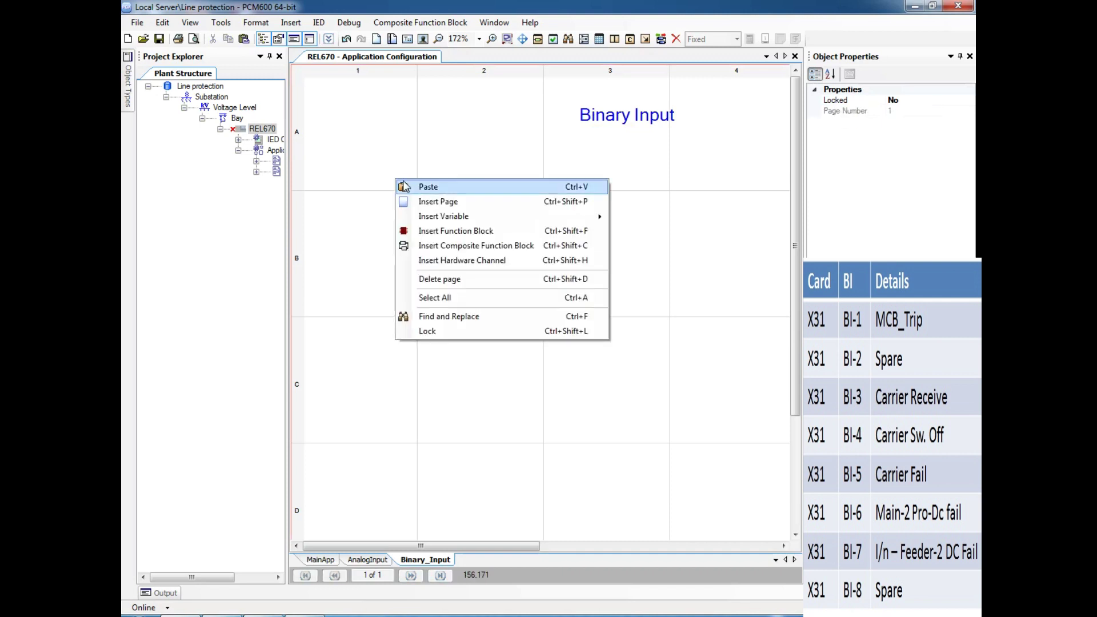
left_click(484, 261)
left_click(503, 226)
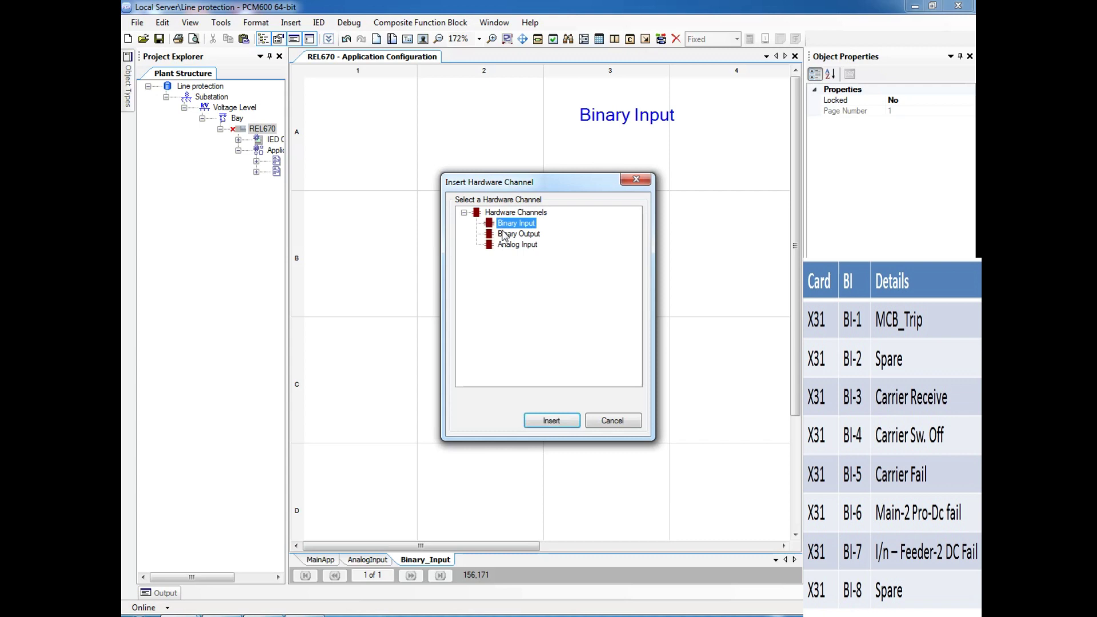
left_click(565, 421)
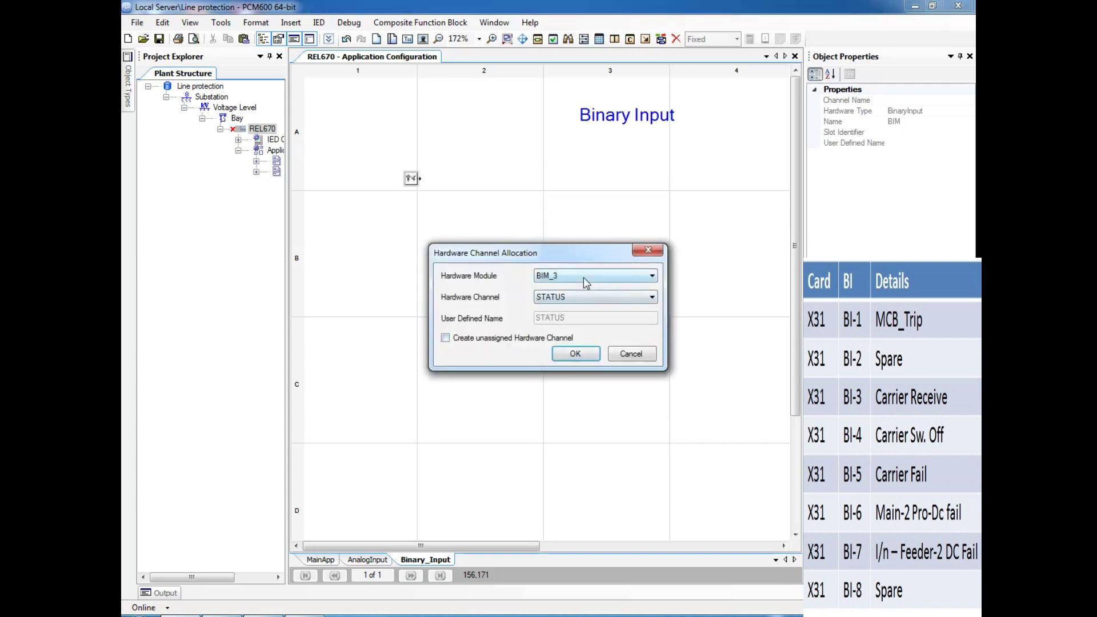
Allocate the binary input channel to module BIM_3, channel BI1, with the user defined name VT_MCB_Trip.
left_click(584, 276)
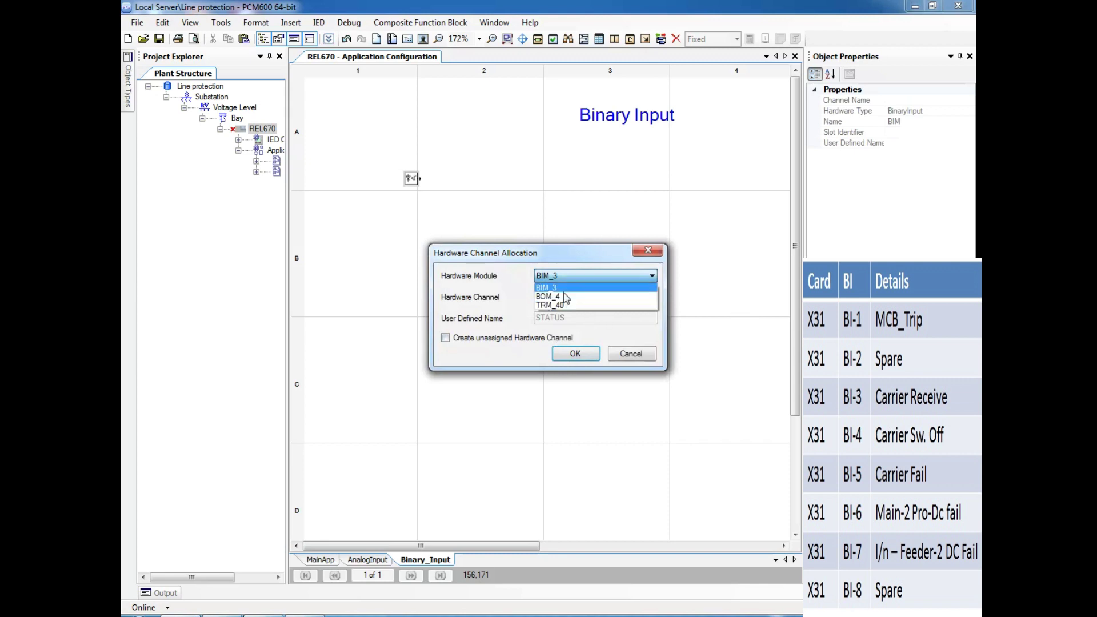
left_click(579, 288)
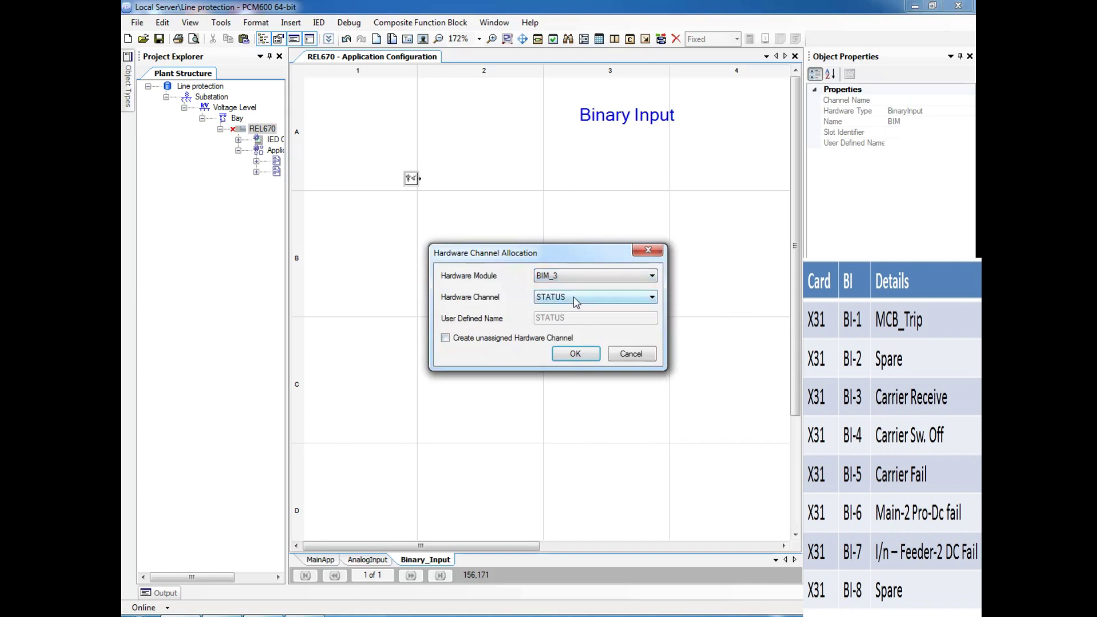
left_click(573, 298)
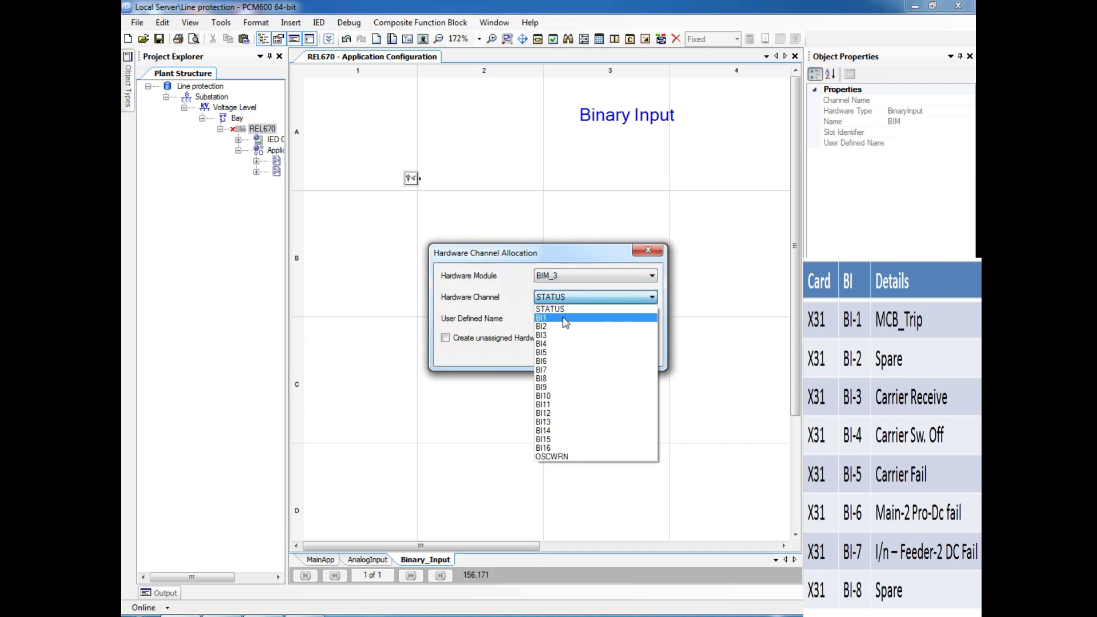
left_click(566, 317)
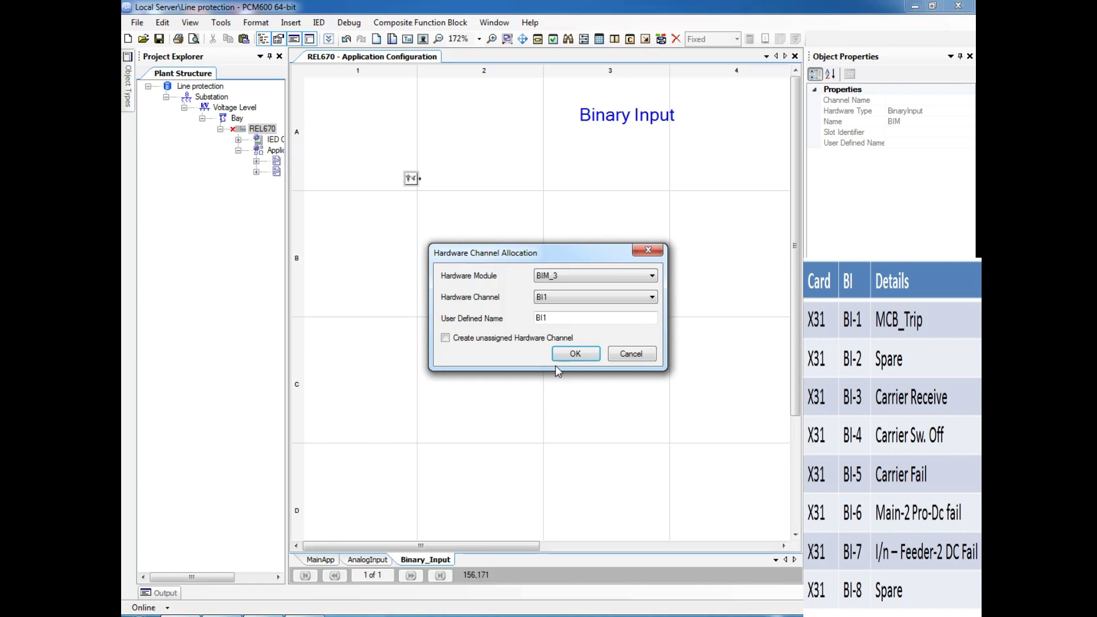
left_click(603, 298)
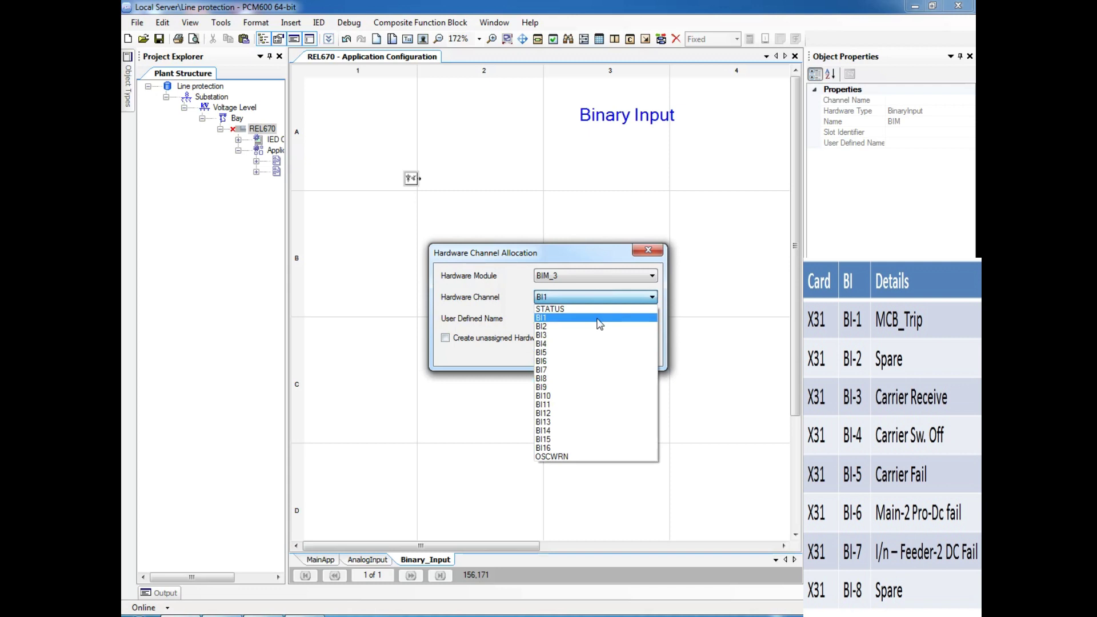
left_click(599, 320)
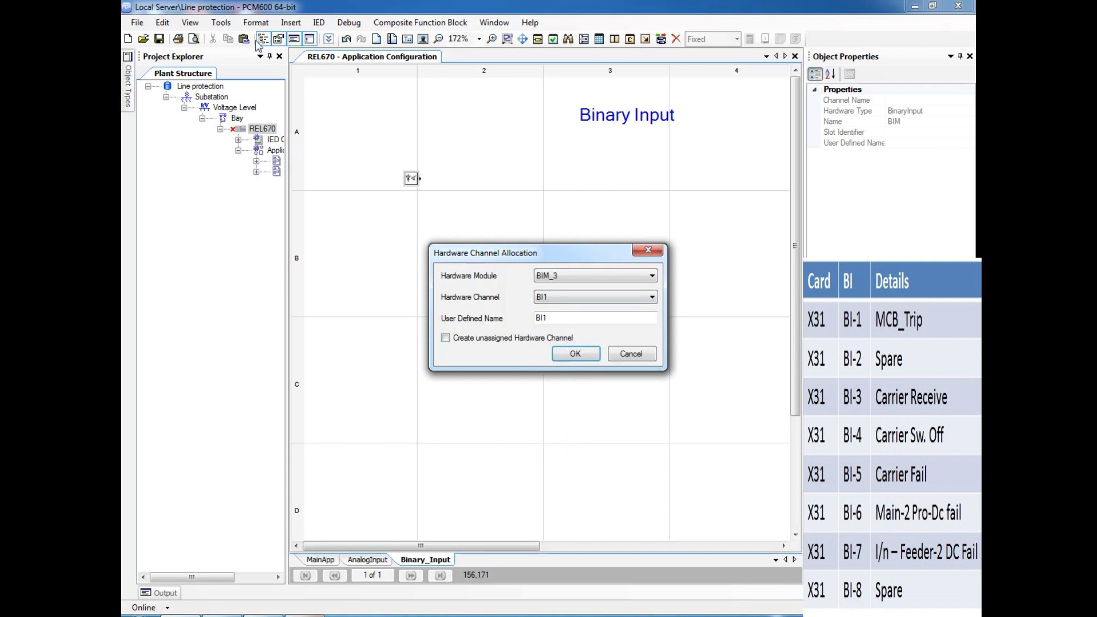
left_click(558, 300)
left_click(557, 300)
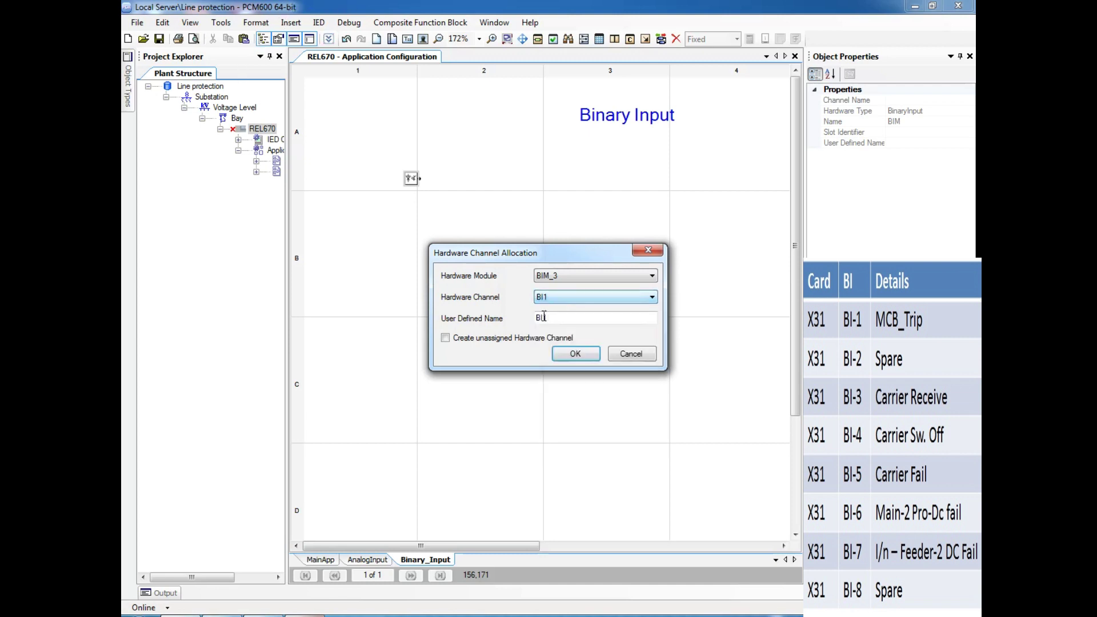
left_click_drag(554, 318, 495, 314)
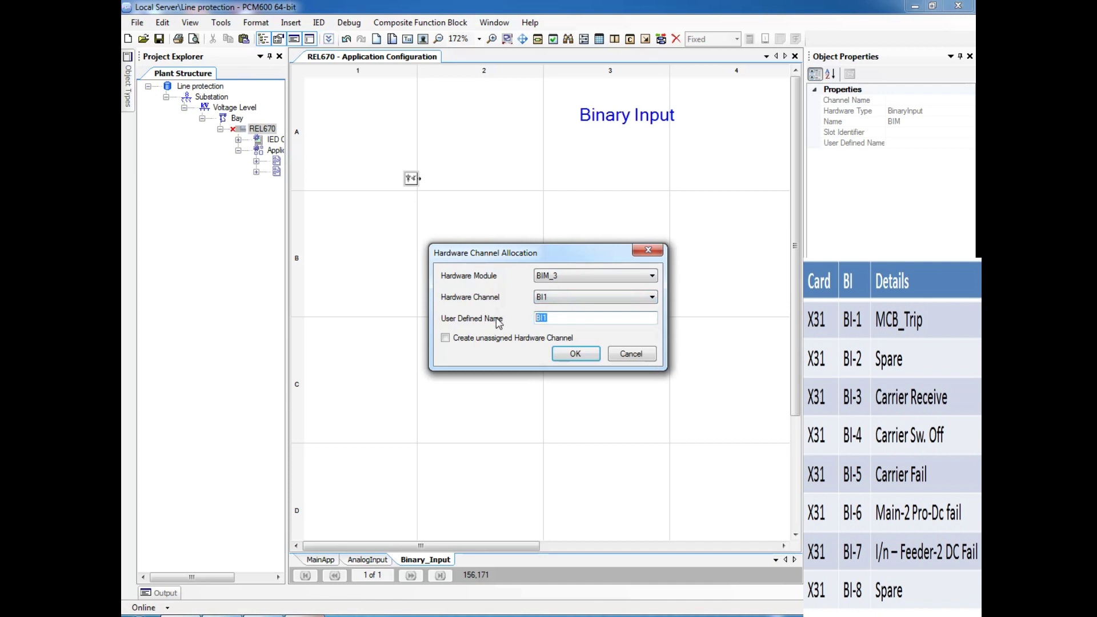
type("VT_MCB_Trip")
left_click(575, 354)
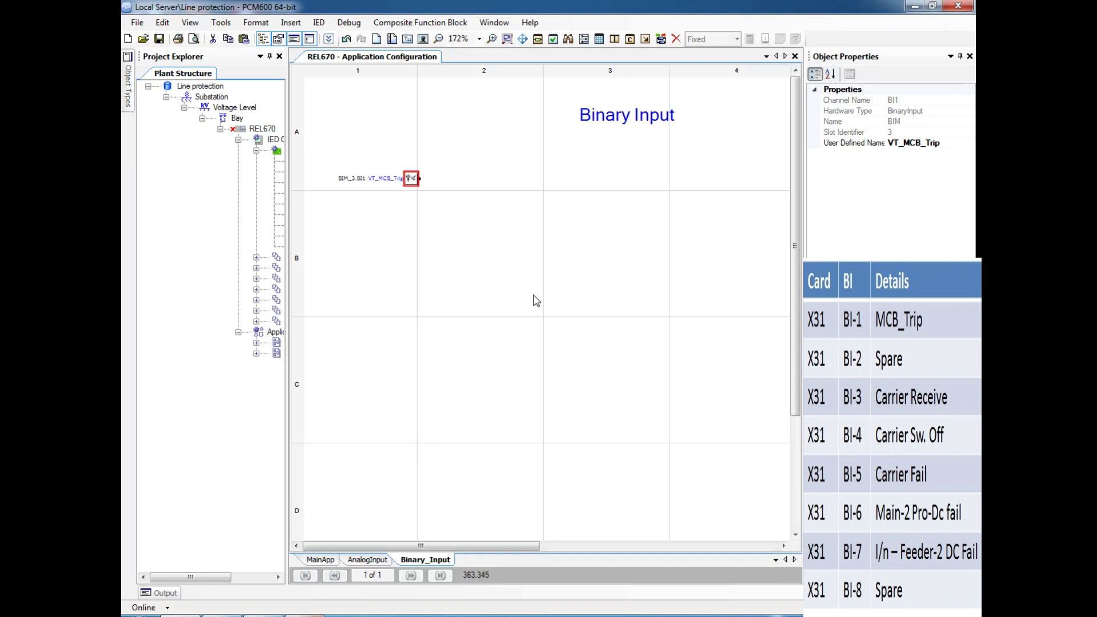
Insert an SMBI function block with cycle time 3 and execution order and instance 500,1, and place it beside the VT_MCB_Trip channel.
right_click(506, 180)
left_click(582, 231)
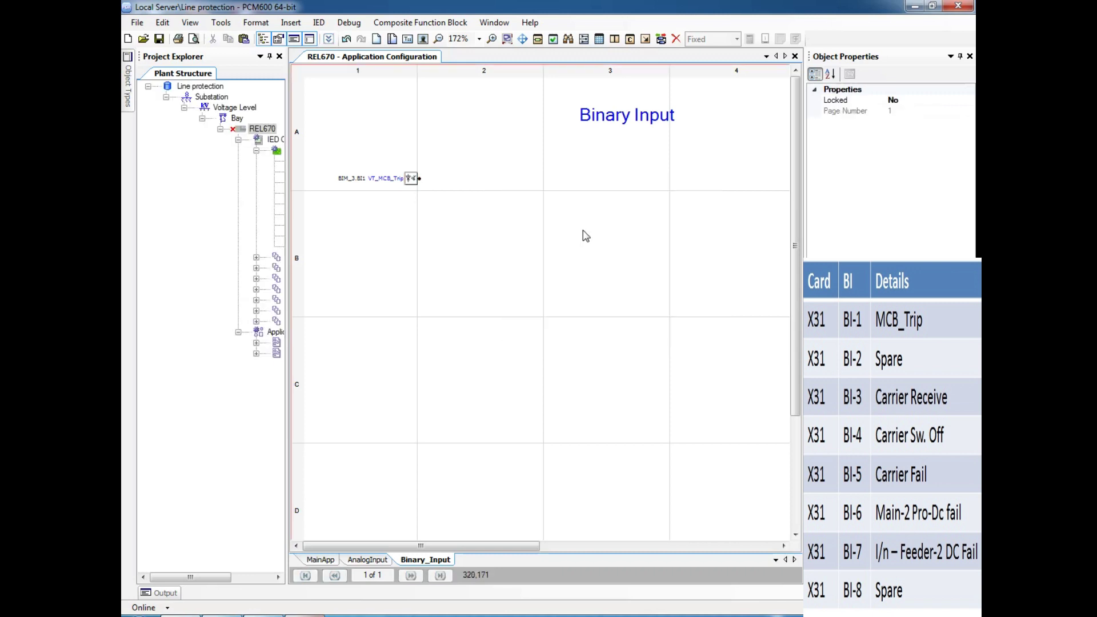
left_click(464, 213)
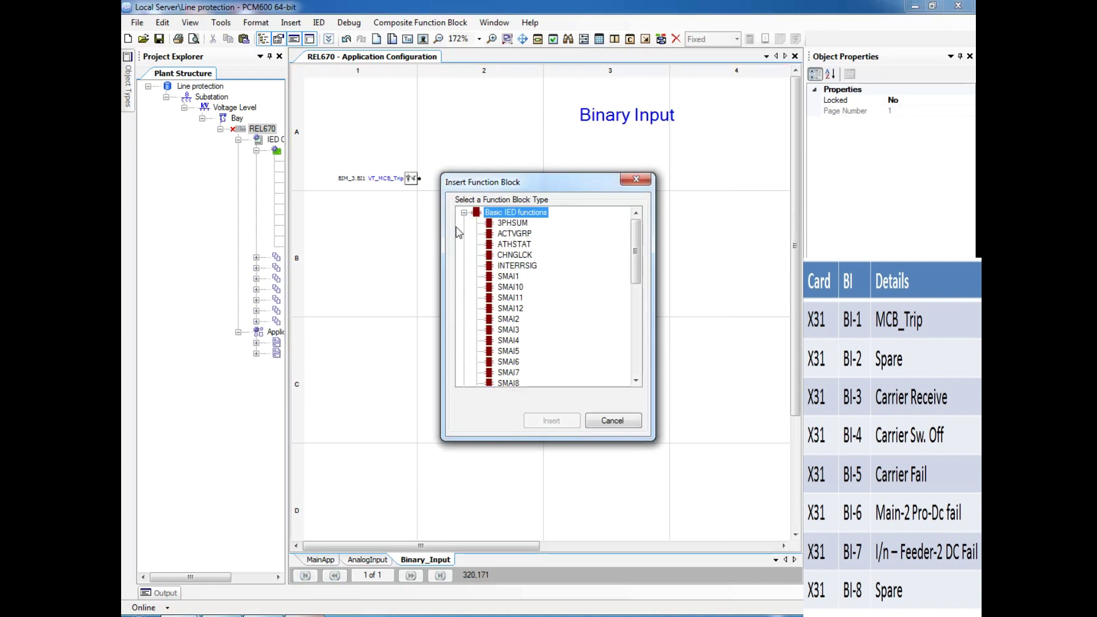
left_click_drag(641, 239, 641, 270)
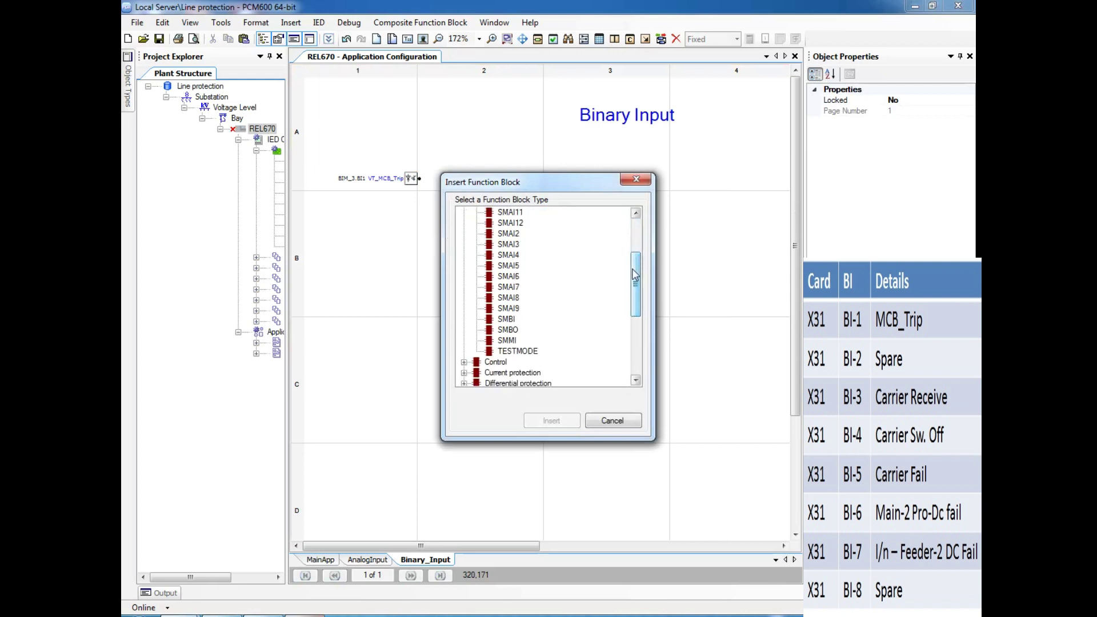
left_click(516, 323)
left_click(552, 421)
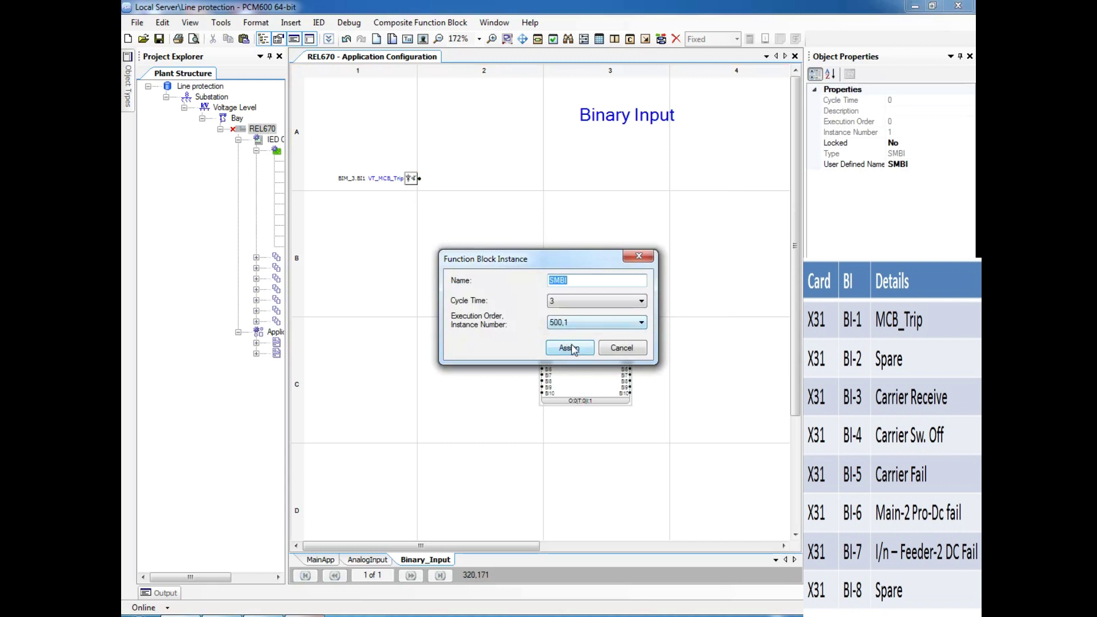
left_click(574, 350)
left_click_drag(595, 331, 517, 171)
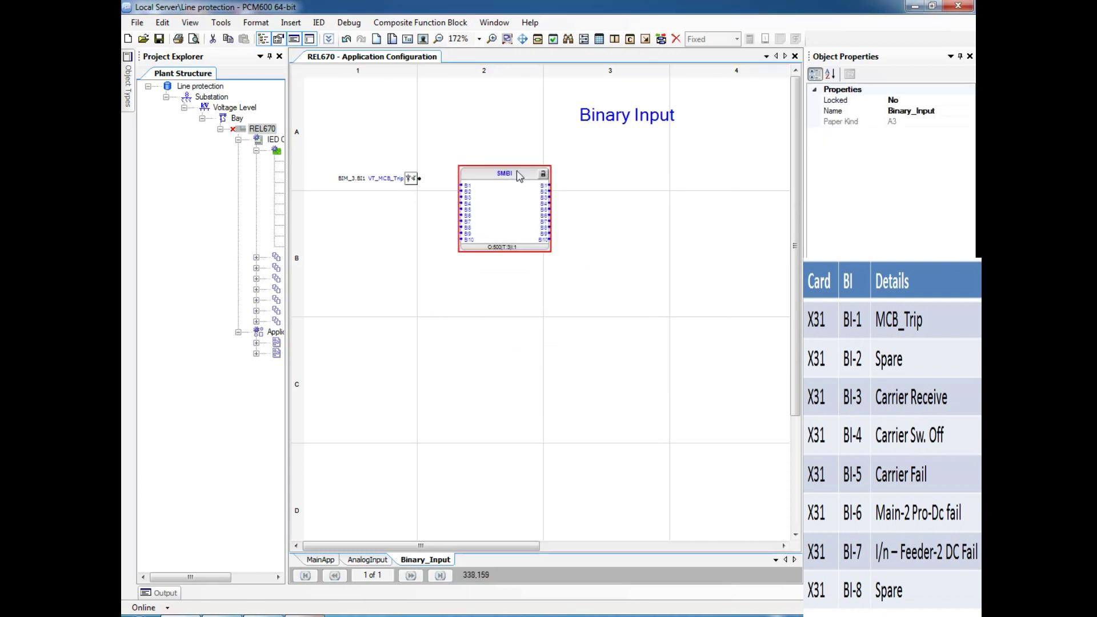
Hide the SMBI block's input signals BI3 to BI10 from the signal matrix.
right_click(517, 171)
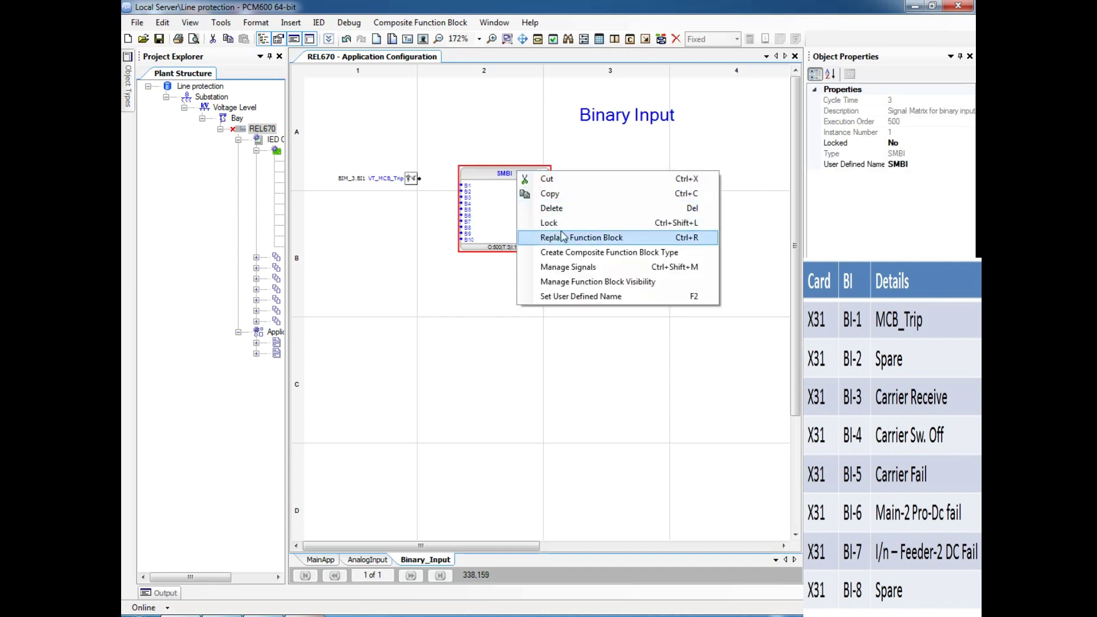
left_click(580, 272)
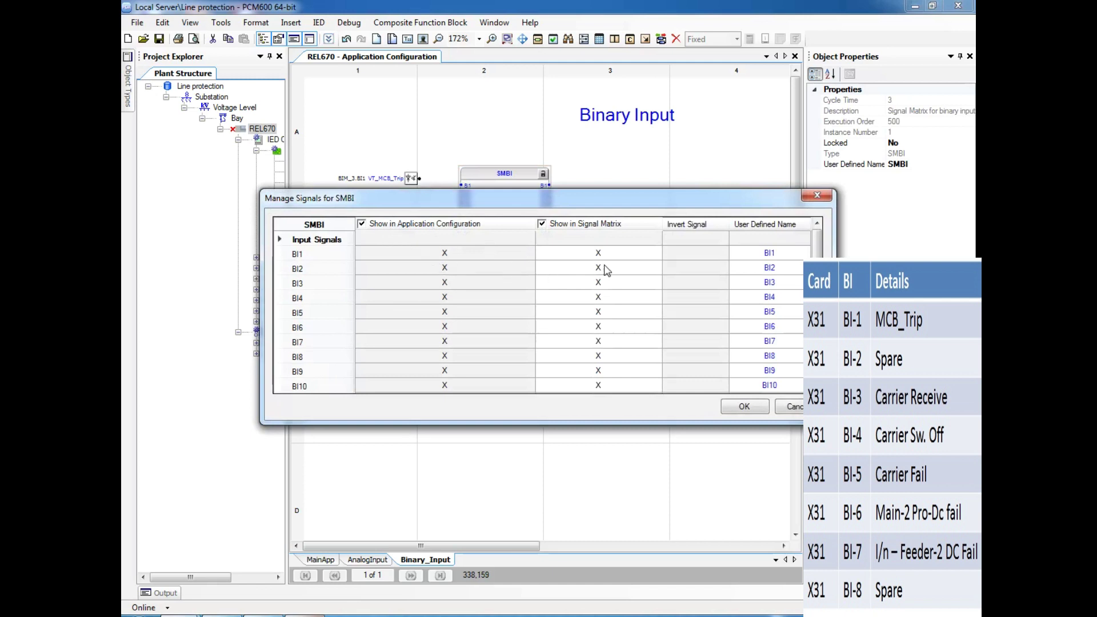
left_click(611, 286)
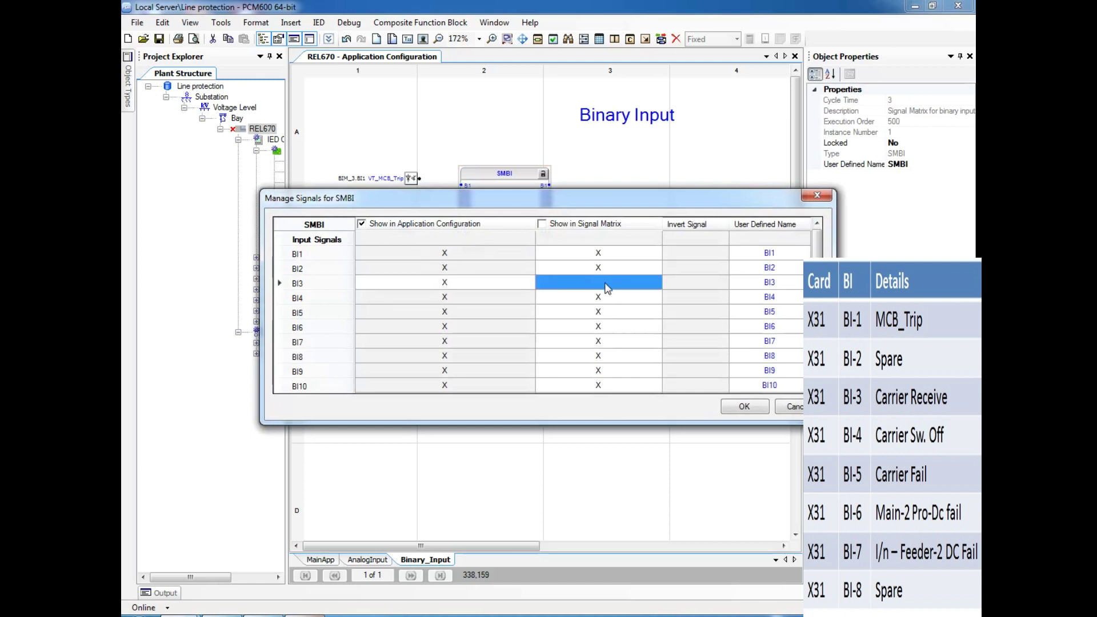
left_click(600, 300)
left_click(602, 312)
left_click(602, 327)
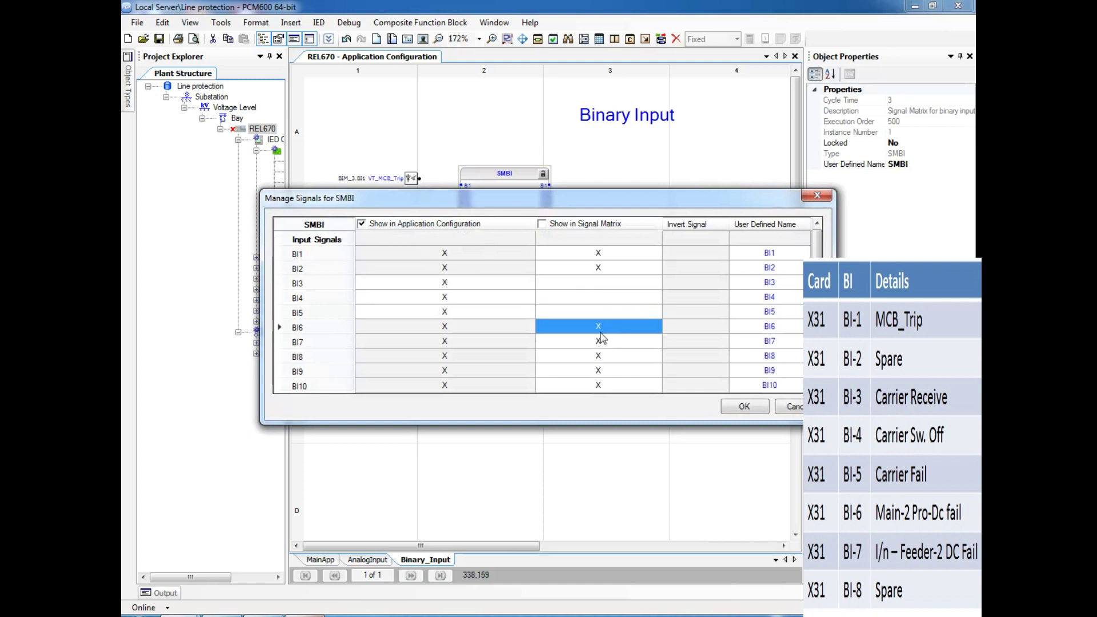
left_click(604, 342)
left_click(609, 357)
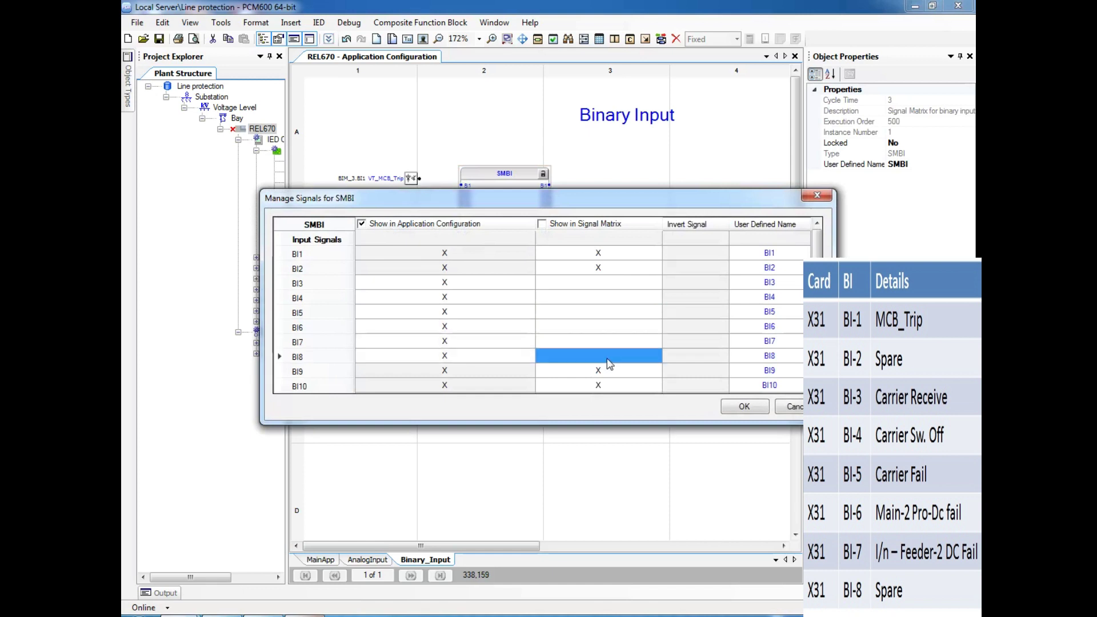
left_click(619, 372)
left_click(612, 384)
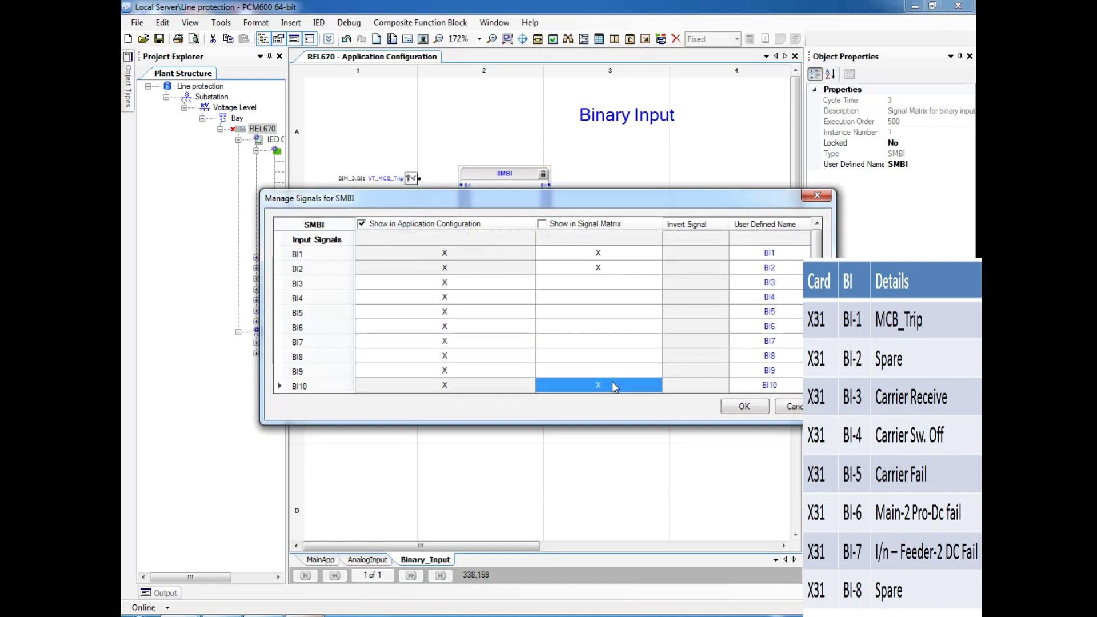
Try to hide the SMBI block's input signals BI3 to BI10 from the application configuration.
left_click(473, 296)
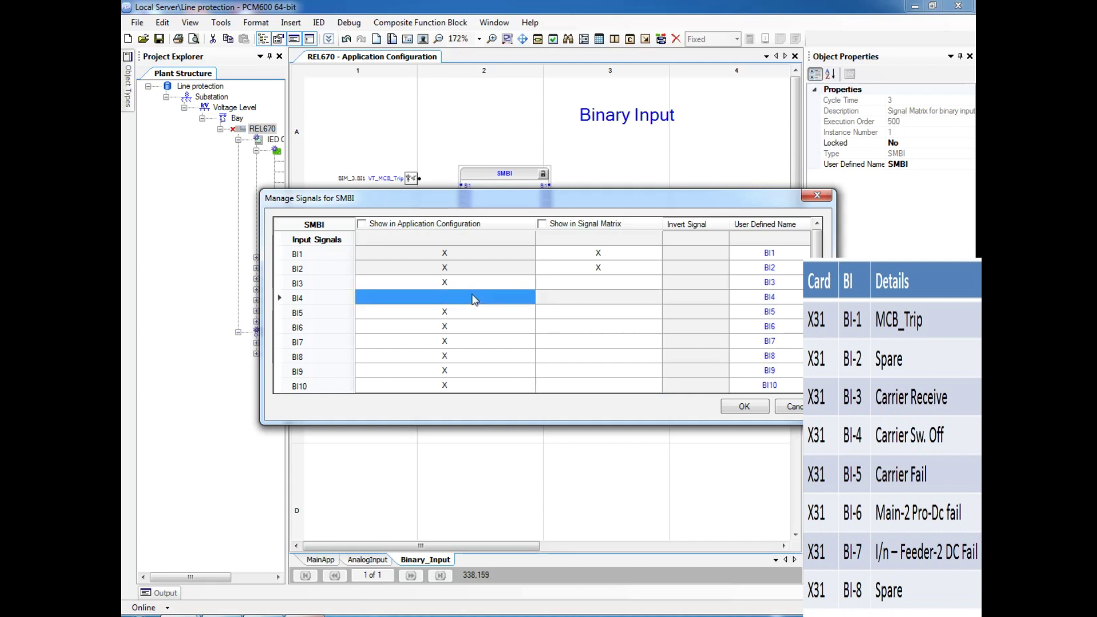
left_click(473, 283)
left_click(480, 302)
left_click(482, 314)
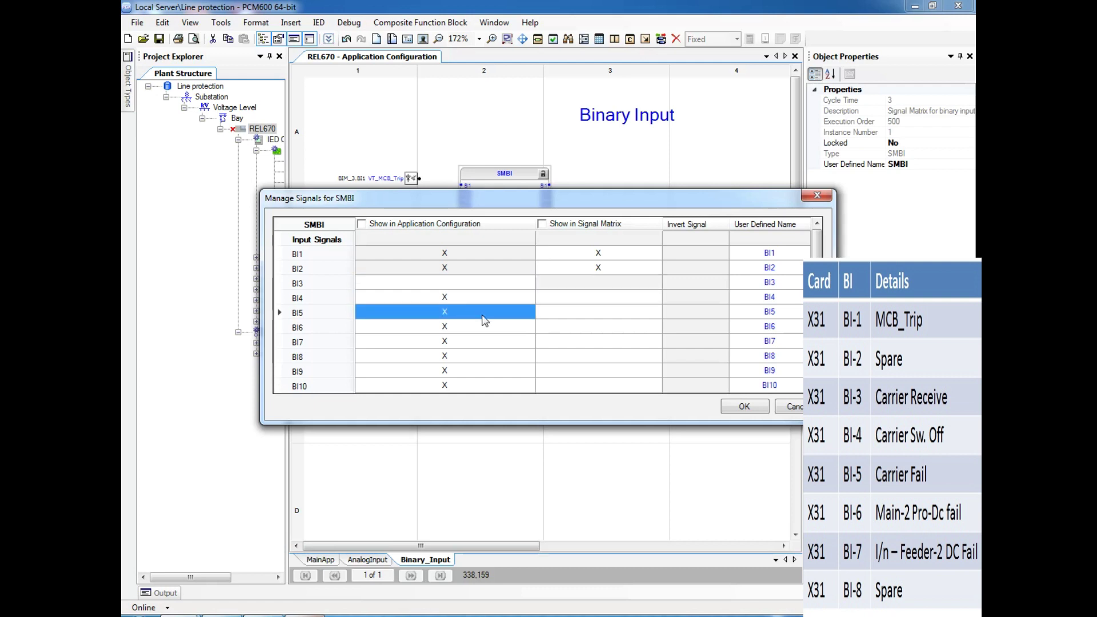
left_click(480, 301)
left_click(478, 314)
left_click(475, 324)
left_click(472, 315)
left_click(476, 342)
left_click(478, 357)
left_click(476, 369)
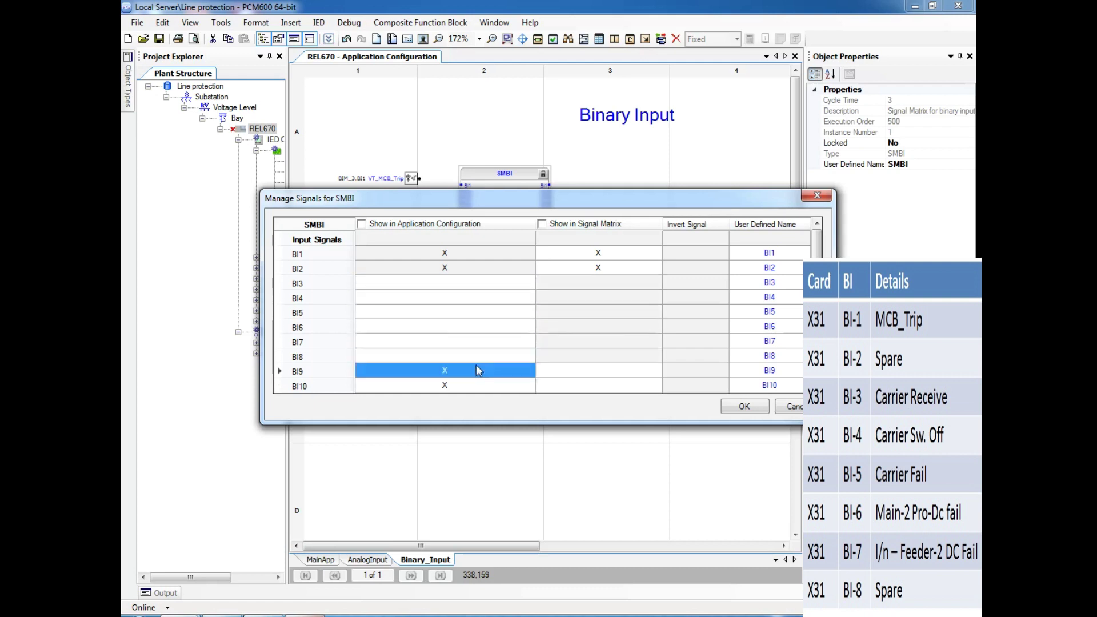
left_click(477, 385)
Try to change the visibility of the SMBI block's output signals and apply the signal settings.
scroll(478, 355, "down", 3)
left_click(481, 286)
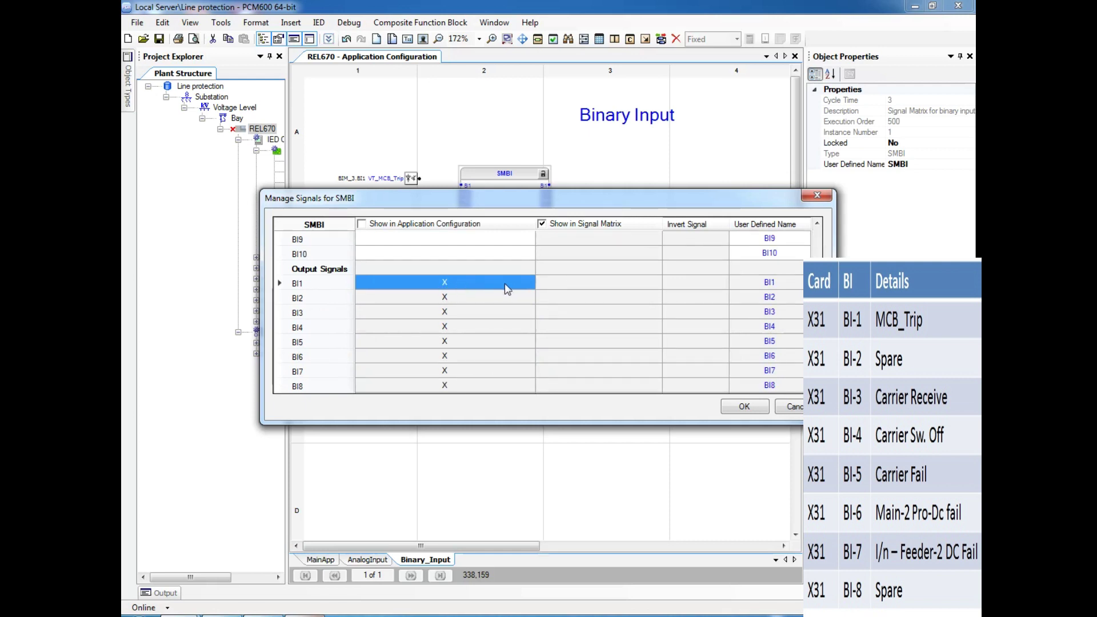
left_click(562, 284)
scroll(583, 279, "up", 3)
scroll(581, 281, "down", 4)
scroll(492, 289, "up", 1)
left_click(469, 296)
left_click(460, 313)
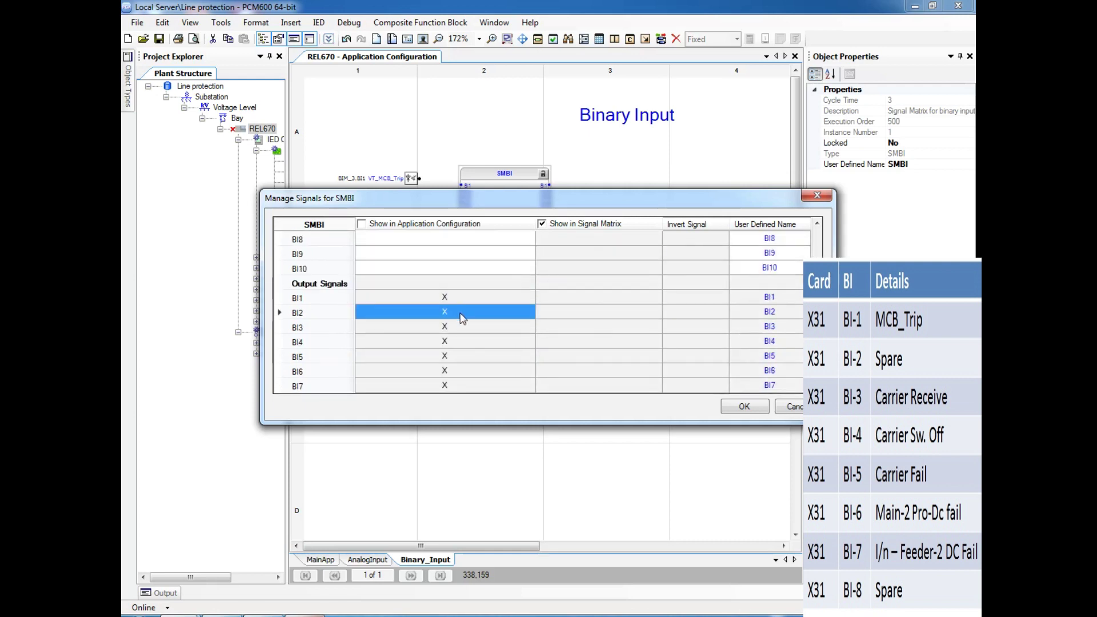
left_click(744, 407)
Reopen the SMBI block's signal settings and hide output signals BI3 to BI10 from the application configuration.
right_click(535, 218)
left_click(548, 310)
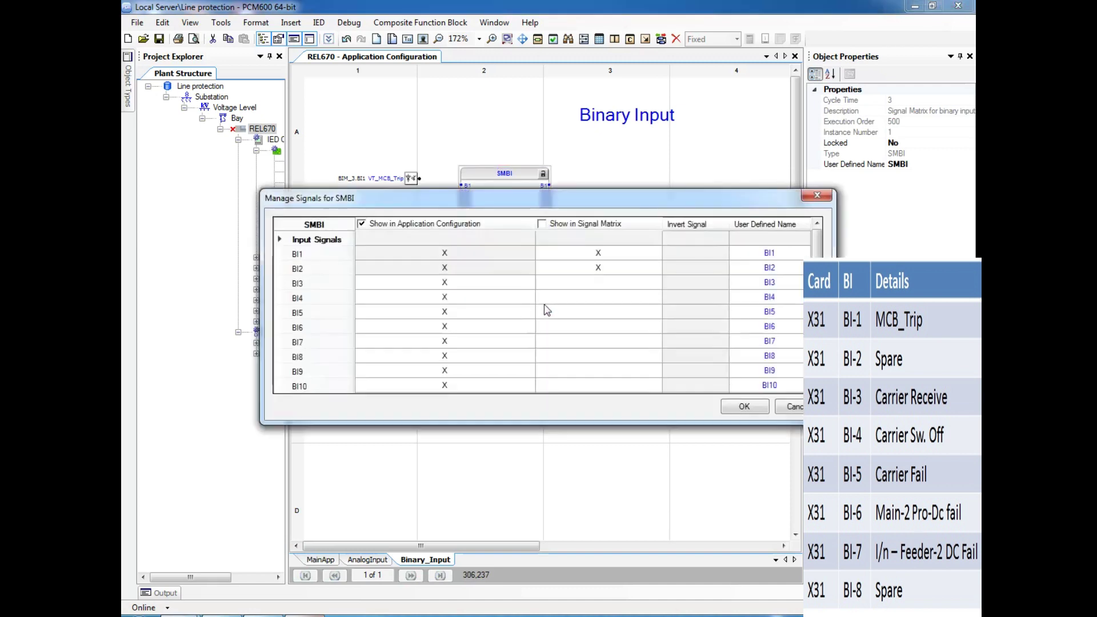
scroll(753, 274, "down", 5)
left_click(489, 254)
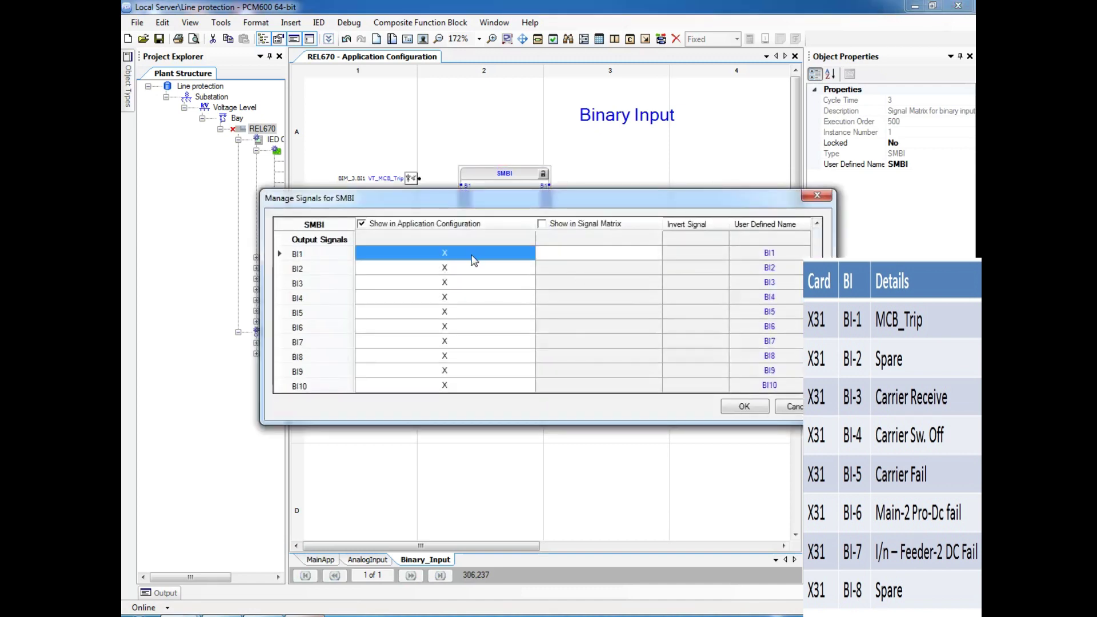
left_click(474, 286)
left_click(476, 298)
left_click(479, 313)
left_click(479, 327)
left_click(479, 343)
left_click(478, 356)
left_click(476, 372)
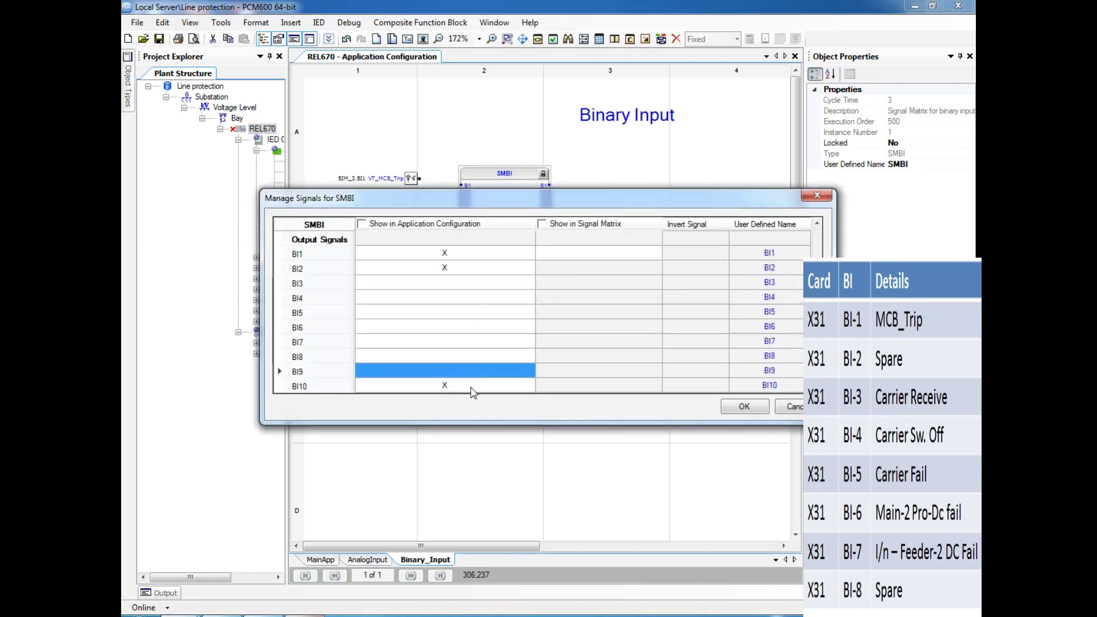
left_click(473, 386)
Hide input signals BI3 to BI10 of the SMBI block from the application configuration and apply the signal settings.
scroll(476, 343, "up", 5)
left_click(477, 283)
left_click(476, 297)
left_click(478, 311)
left_click(480, 324)
left_click(481, 340)
left_click(482, 354)
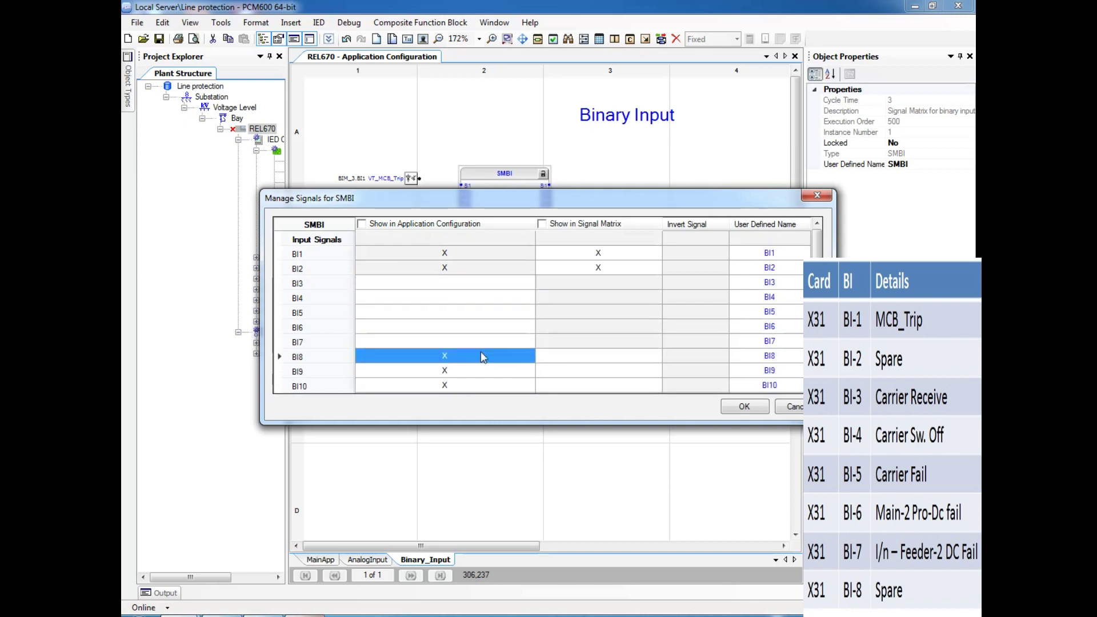
left_click(480, 369)
scroll(479, 348, "down", 1)
left_click(479, 342)
scroll(480, 332, "up", 2)
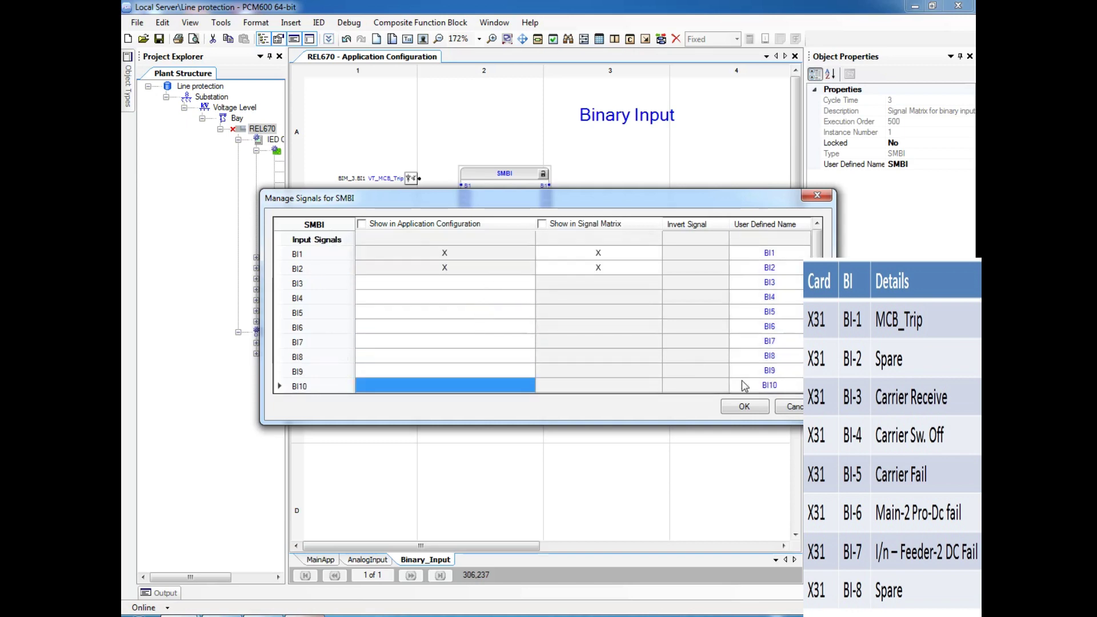
left_click(744, 406)
right_click(511, 183)
left_click(550, 264)
left_click(809, 198)
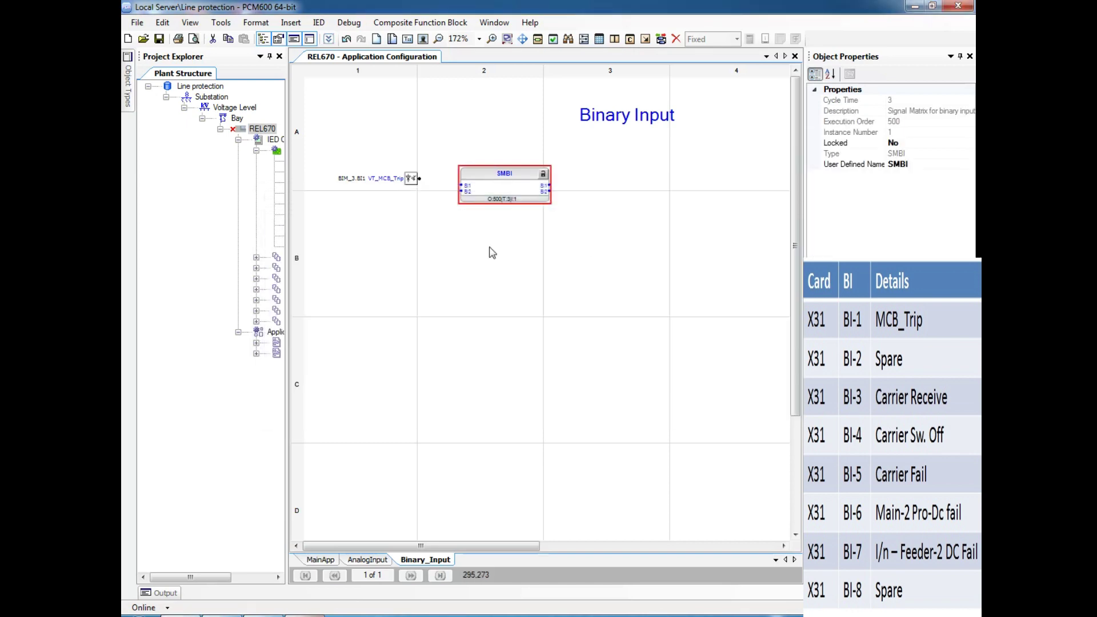
Name the SMBI block's BI1 input VT_MCB_trip and connect the VT_MCB_Trip hardware channel to it.
scroll(492, 253, "up", 2)
left_click(498, 167)
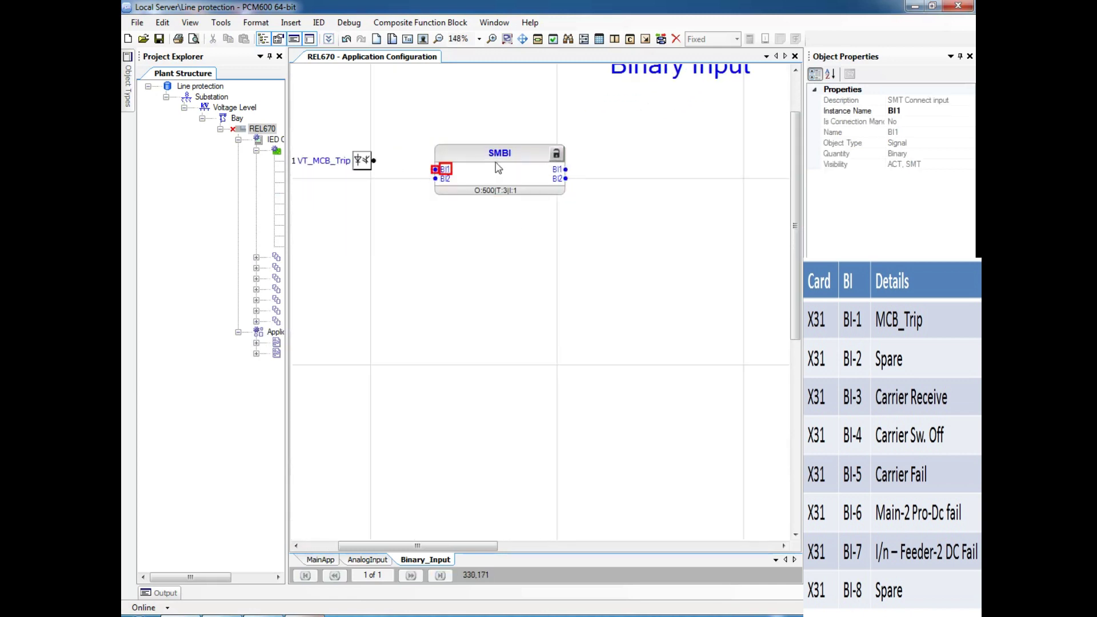
left_click(895, 111)
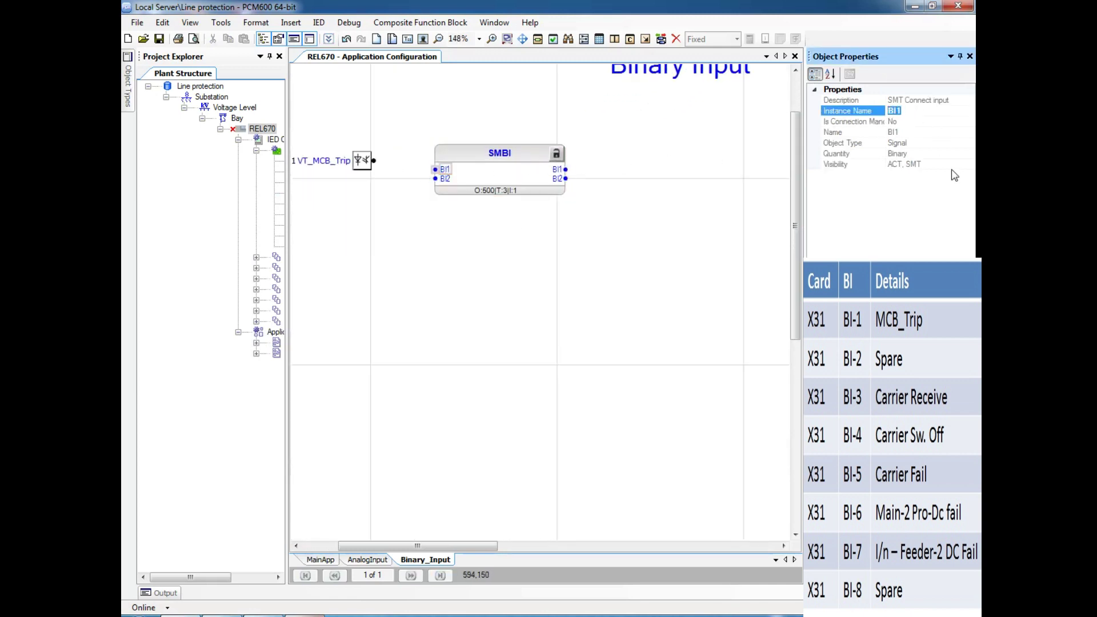
type("VT_MCB_trip")
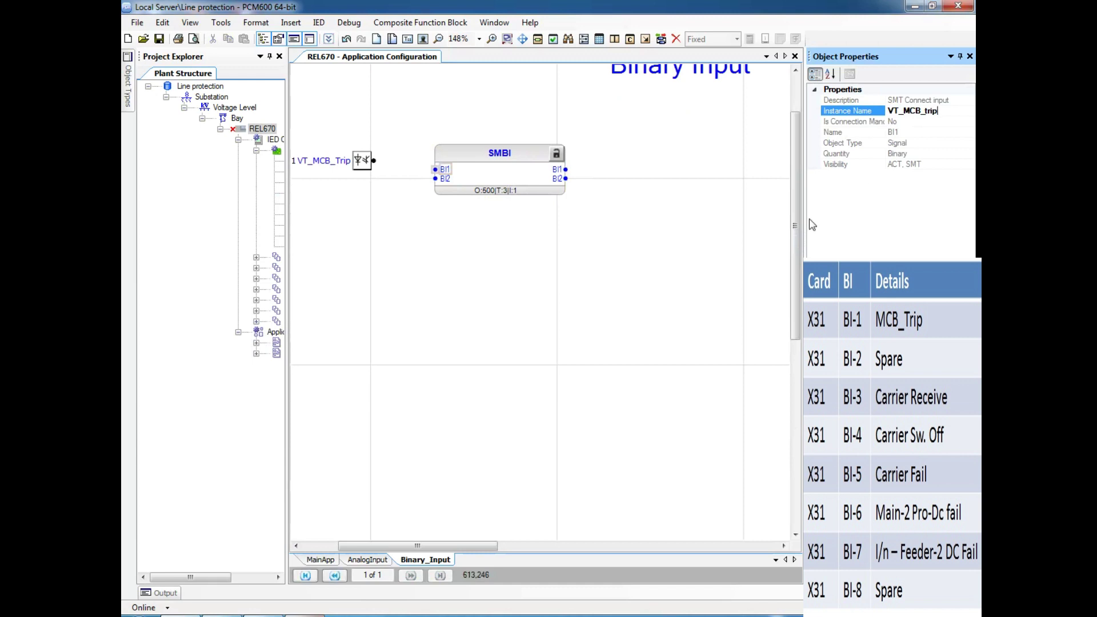
key("Return")
left_click_drag(374, 160, 460, 162)
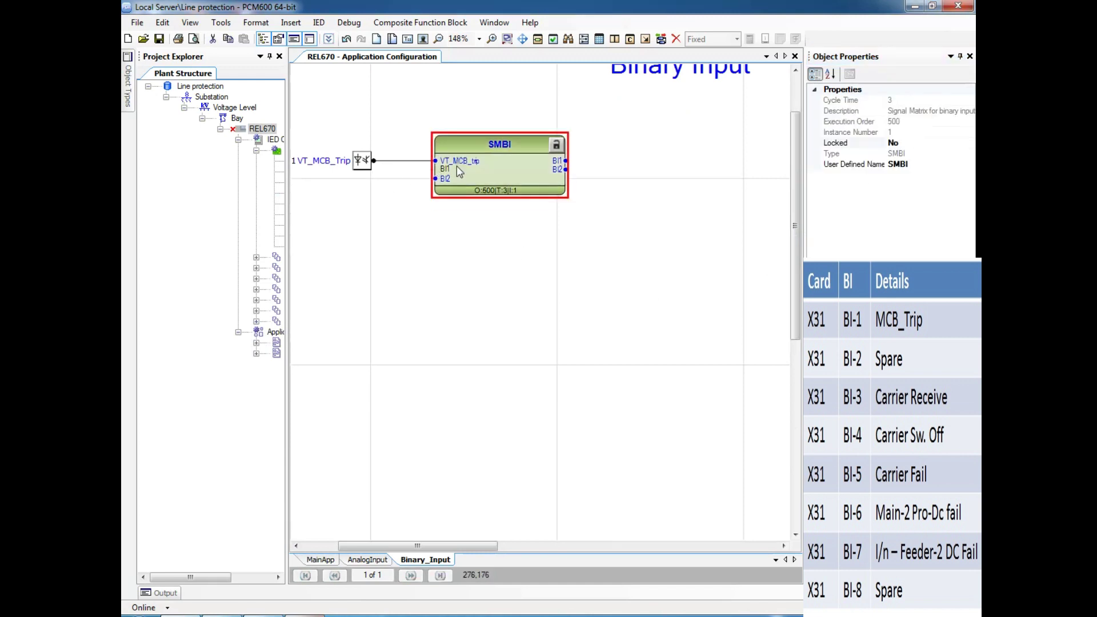
Insert an output variable named VT_MCB_Trip and connect it to the SMBI block's BI1 output.
left_click(632, 152)
left_click(557, 162)
right_click(592, 159)
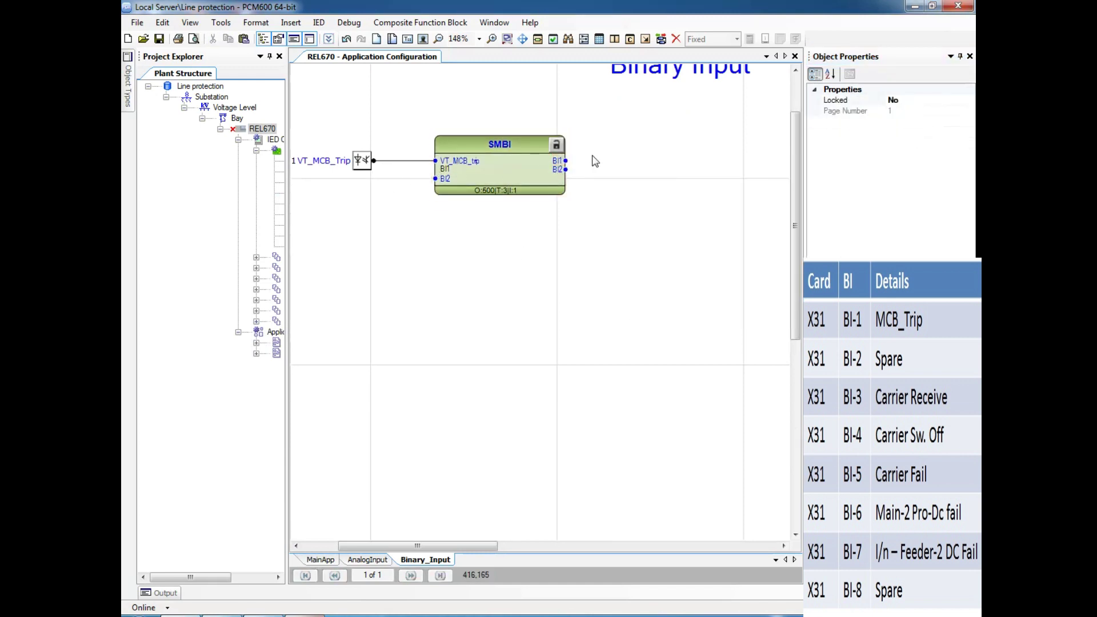
mouse_move(658, 194)
left_click(852, 208)
type("VT")
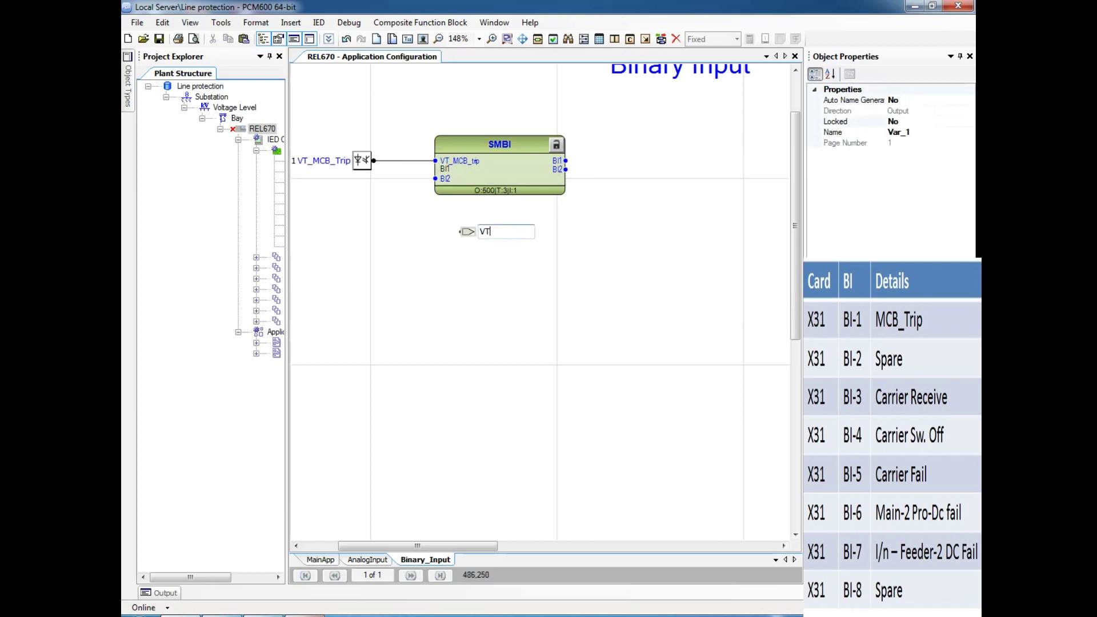
type("_MCB_Trip")
key("Return")
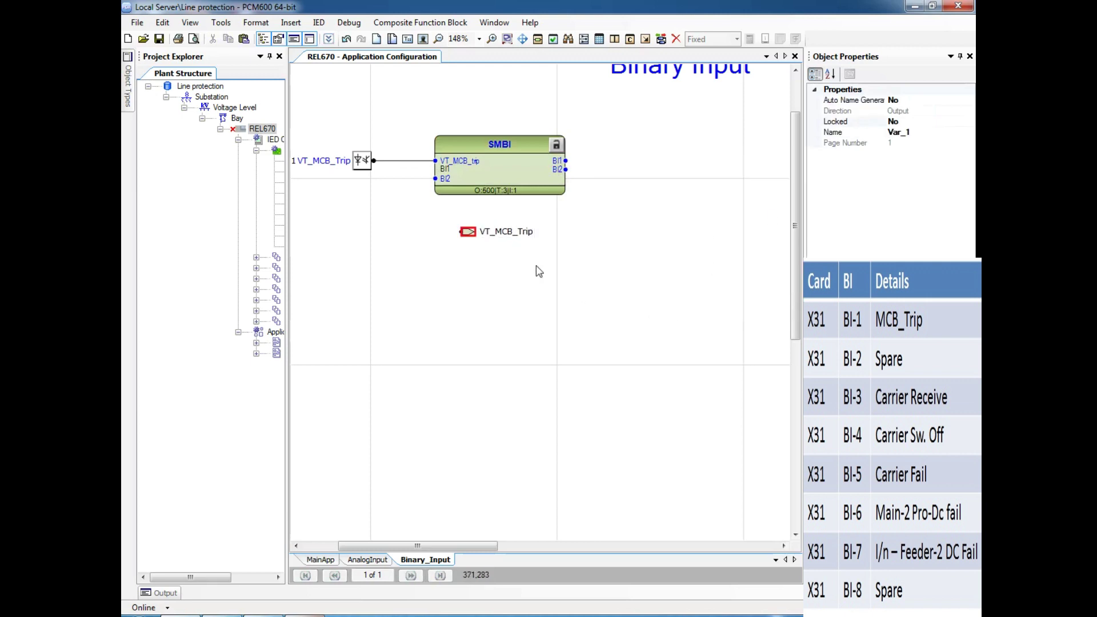
left_click_drag(629, 160, 566, 160)
Copy the SMBI block and paste the duplicate directly below the original, accepting the default instance.
left_click(543, 180)
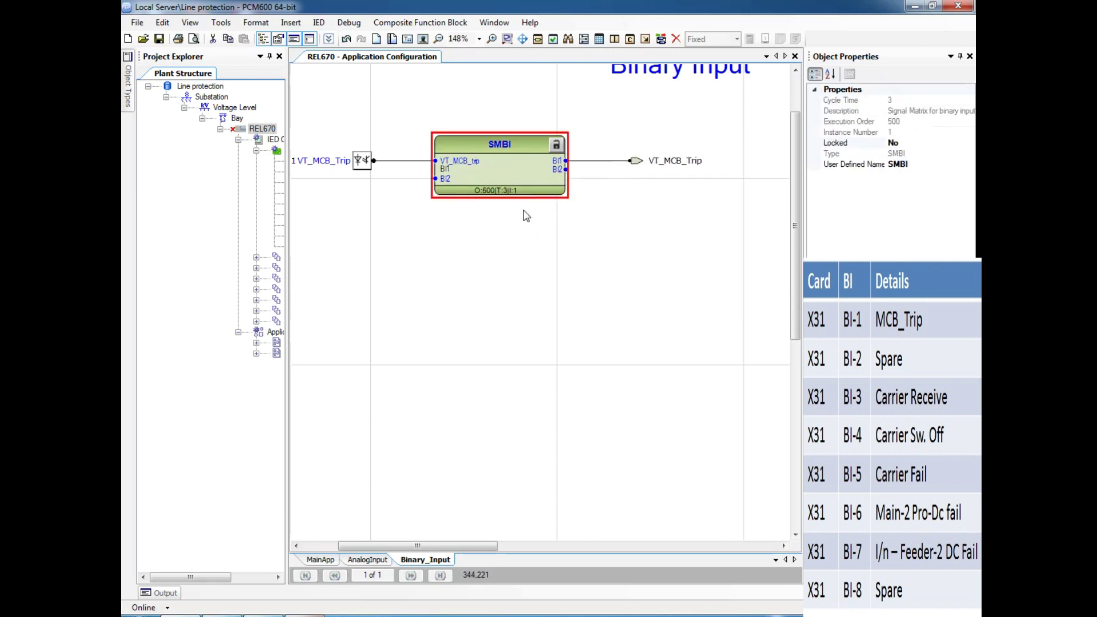
left_click_drag(467, 546, 445, 547)
left_click(586, 295)
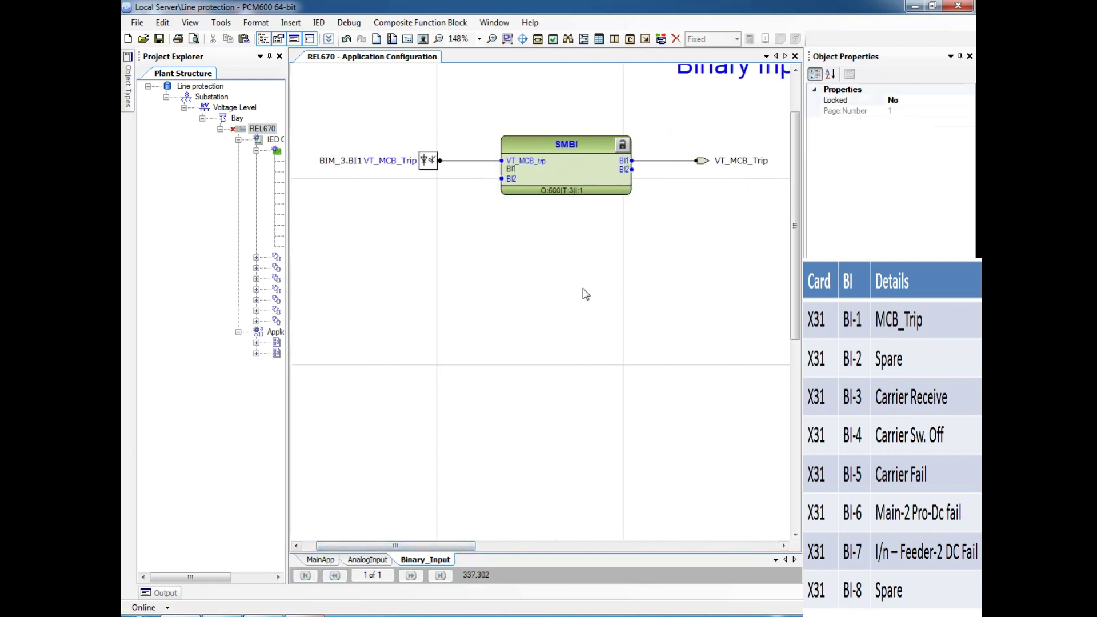
key("ctrl+v")
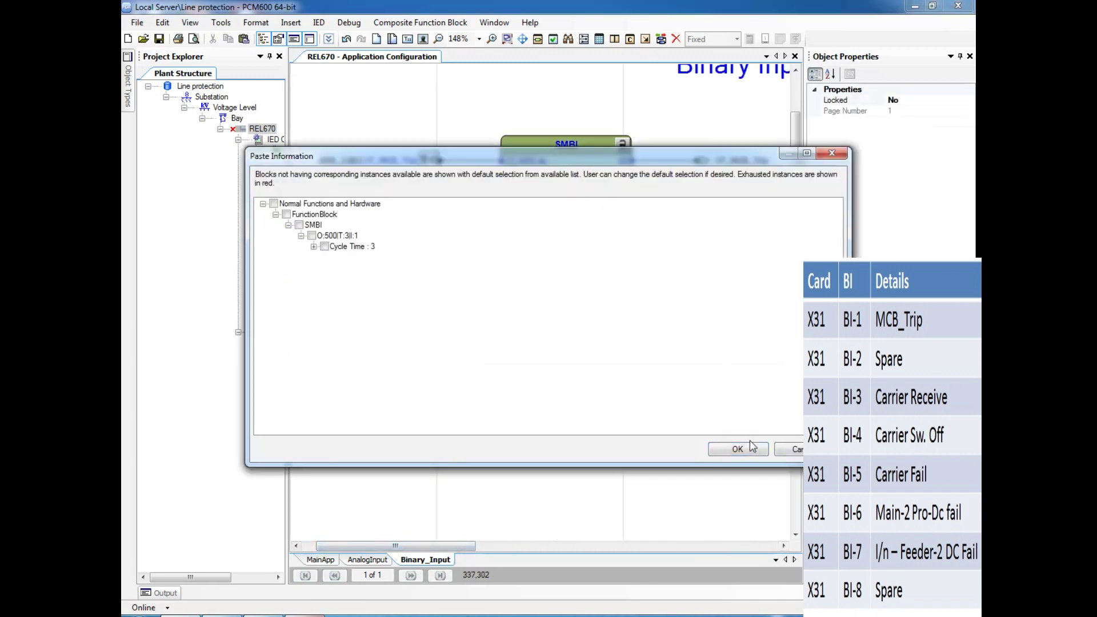
left_click(752, 447)
left_click(573, 297)
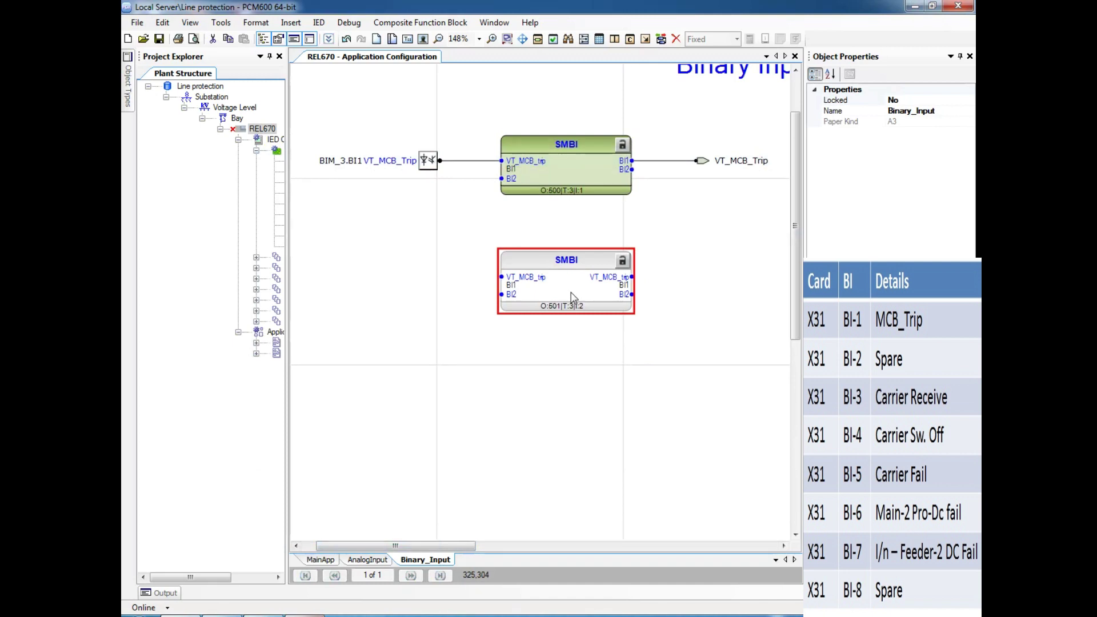
Set the instance name of the second SMBI block's BI1 input to Spare.
left_click(524, 277)
left_click(948, 112)
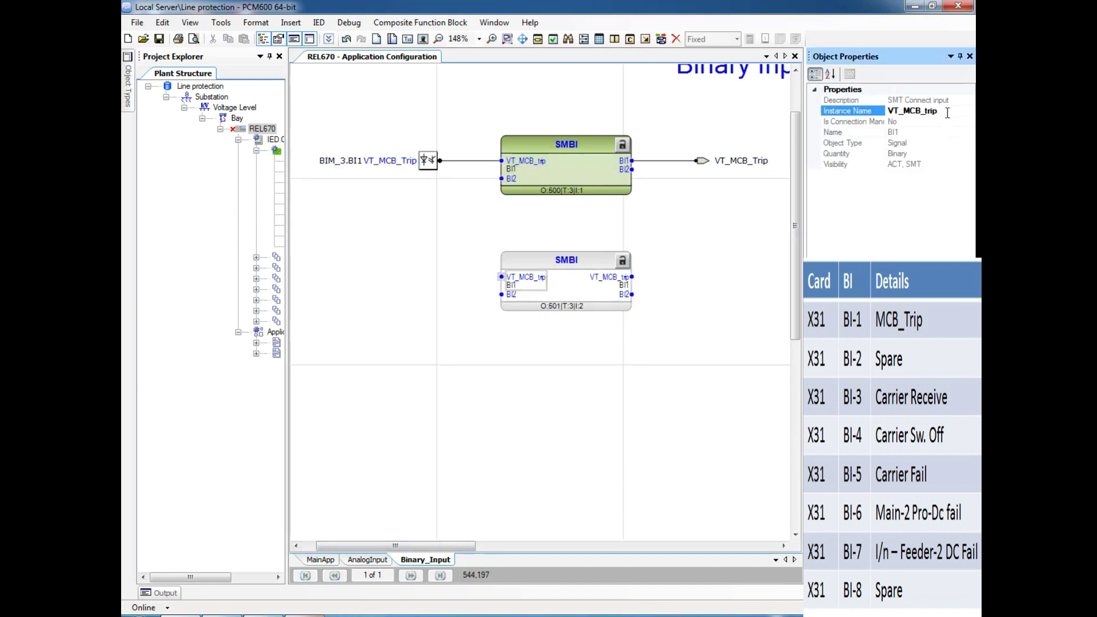
key("BackSpace")
key("BackSpace")
key("BackSpace")
key("BackSpace")
key("BackSpace")
key("BackSpace")
key("BackSpace")
key("BackSpace")
key("BackSpace")
type("Spare")
left_click(610, 387)
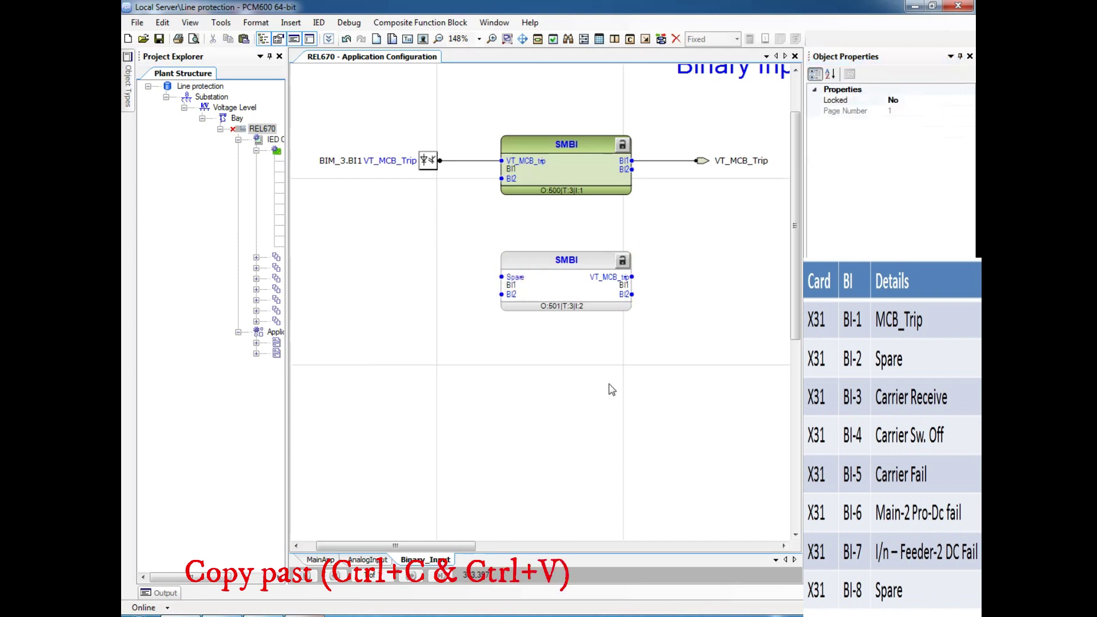
Copy the second SMBI block, paste it with the default instance, and align the copy below it as the third block.
left_click(591, 294)
key("ctrl+c")
left_click(591, 382)
key("ctrl+v")
left_click(732, 445)
left_click_drag(795, 303, 795, 328)
left_click_drag(634, 360, 562, 359)
Set the instance name of the third SMBI block's BI1 input to Carrer Rec_CH-1.
left_click(518, 350)
left_click(918, 111)
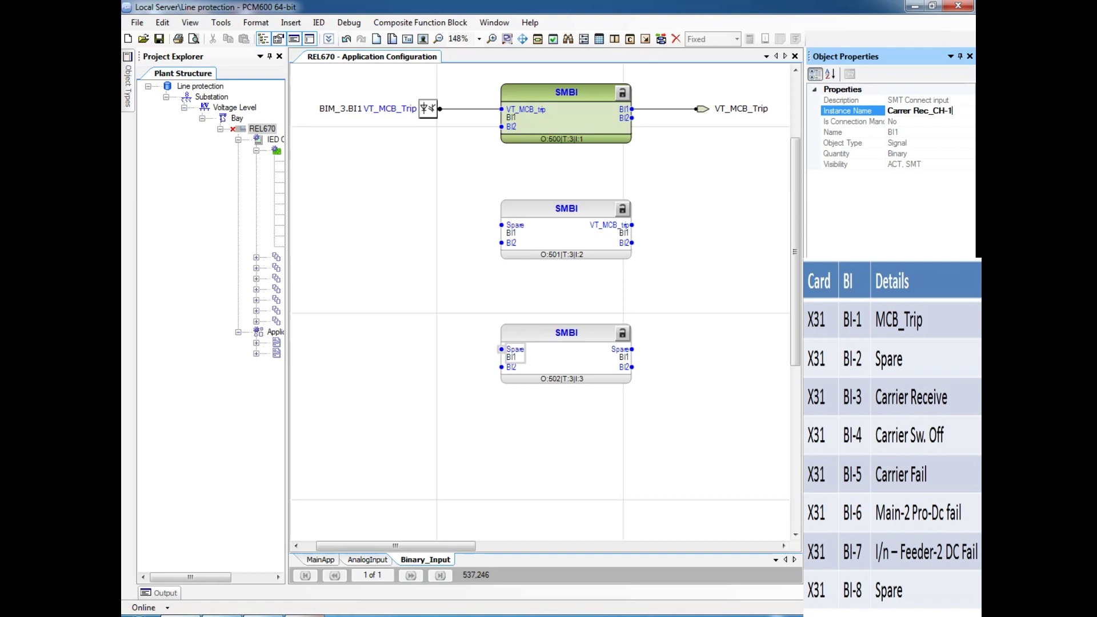
left_click(552, 296)
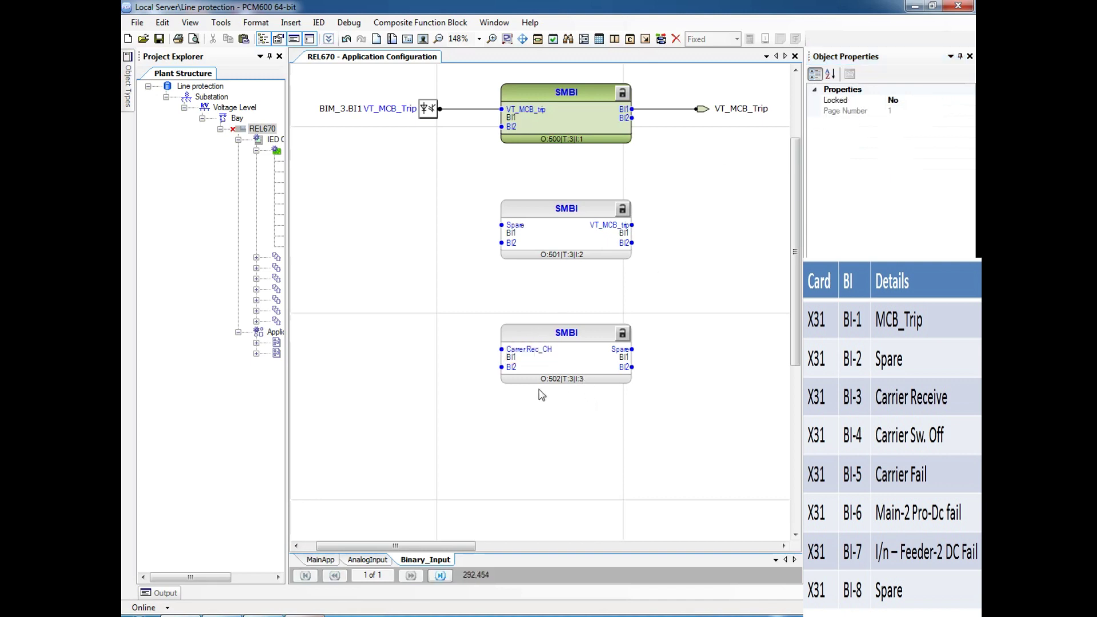
Copy the third SMBI block, paste it with the default instance, and align the copy below it as the fourth block.
left_click(562, 365)
left_click(558, 449)
key("ctrl+v")
key("Return")
left_click_drag(795, 295, 795, 337)
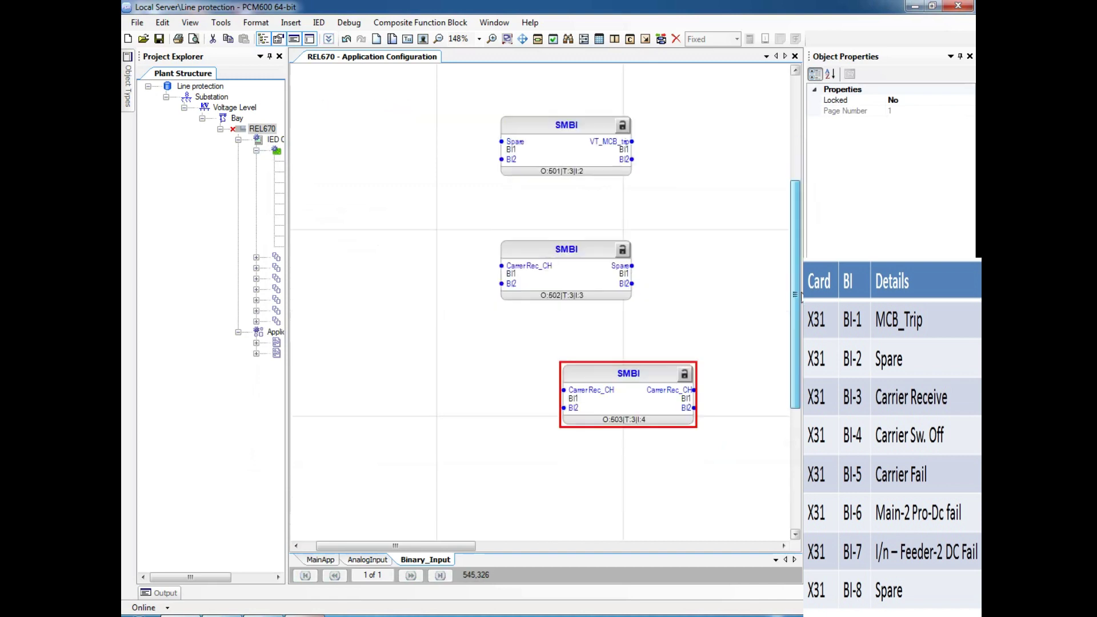
left_click_drag(634, 387, 578, 389)
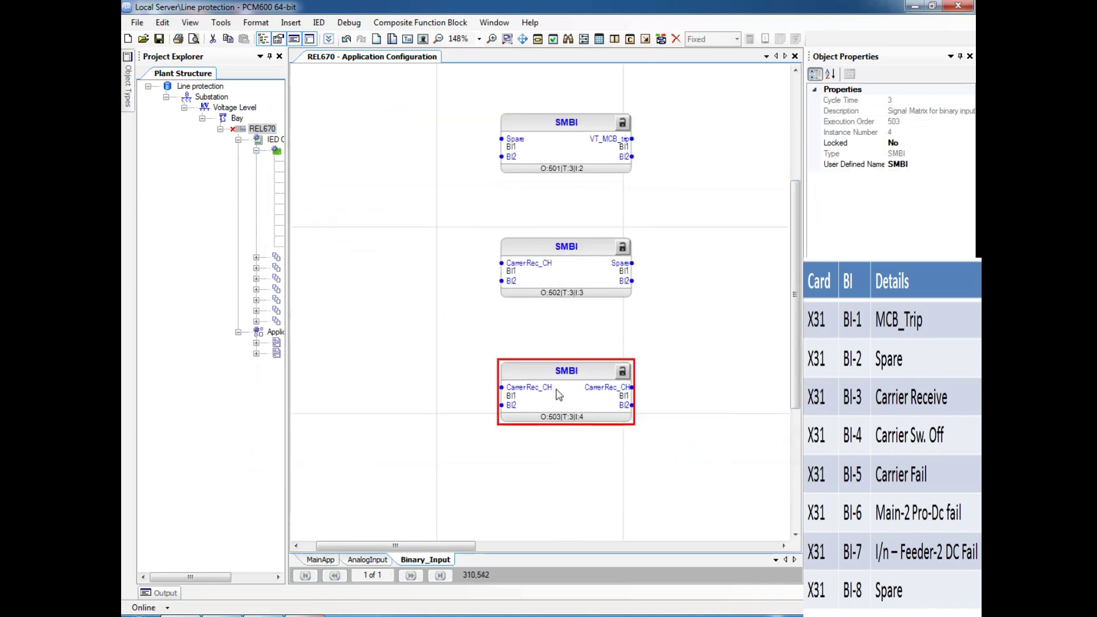
left_click(552, 391)
left_click(952, 122)
left_click(952, 112)
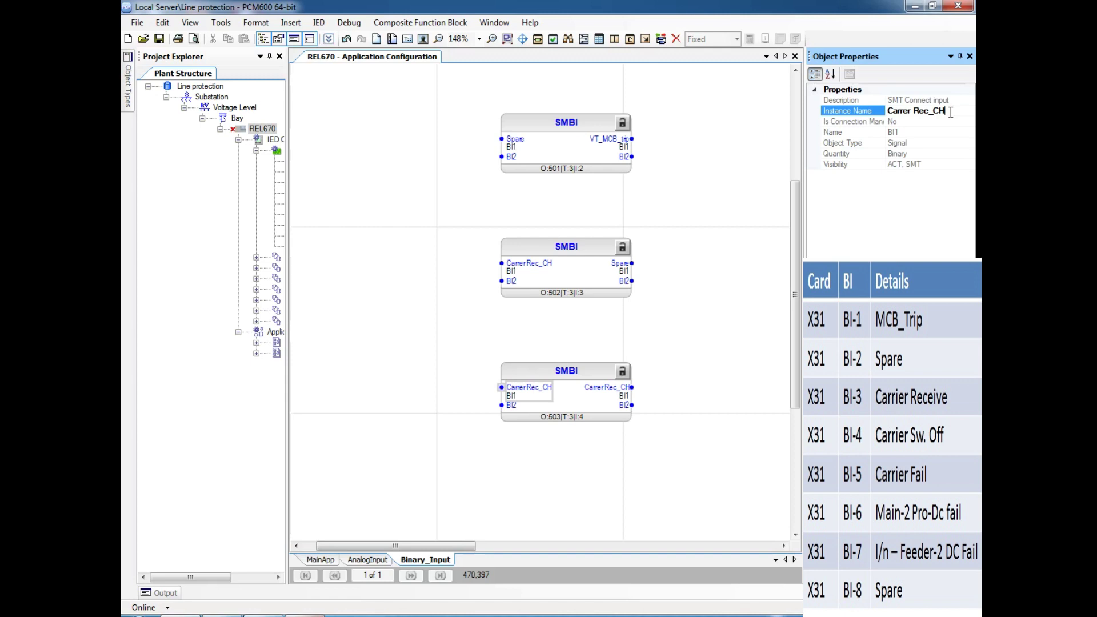
Show input signals BI3 and BI4 of the third SMBI block in both Application Configuration and Signal Matrix.
left_click(578, 260)
right_click(579, 260)
left_click(647, 359)
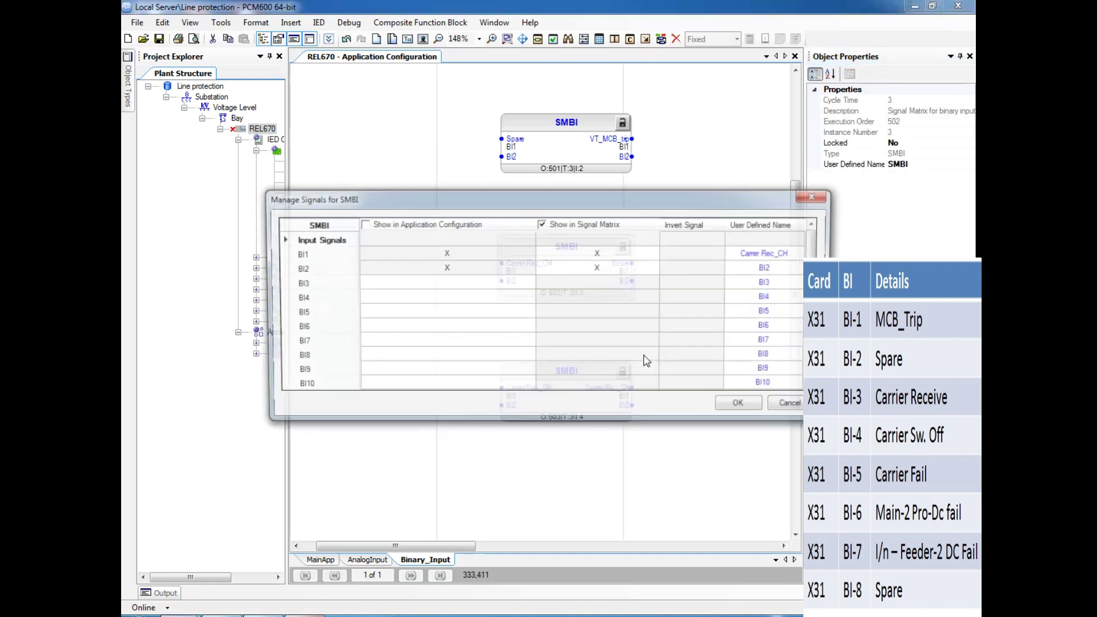
left_click(446, 283)
left_click(598, 282)
left_click(445, 298)
left_click(596, 297)
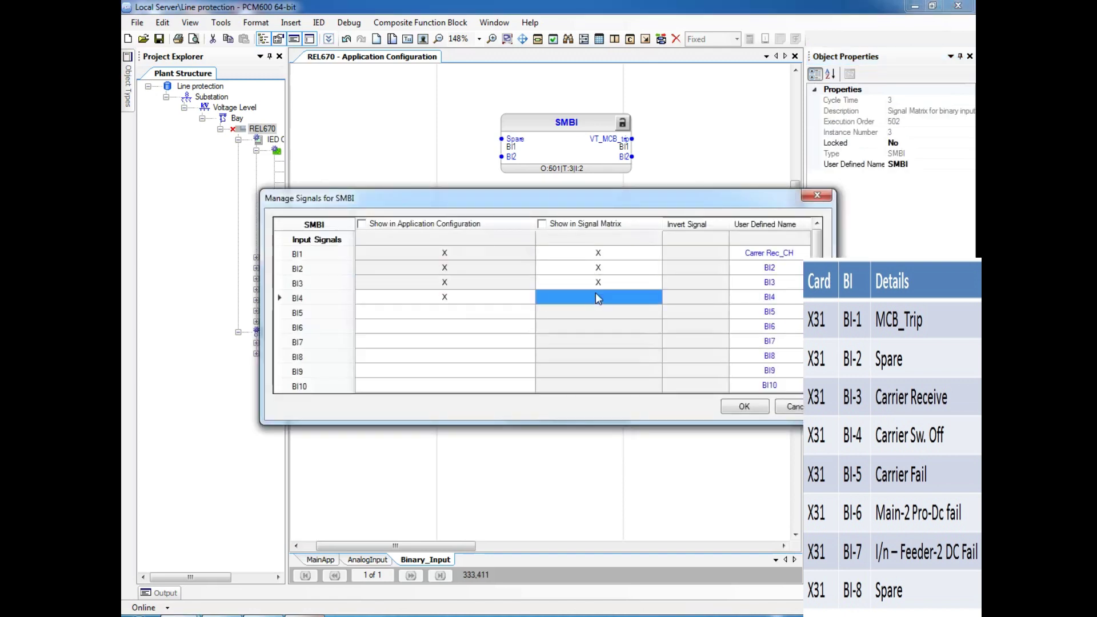
Show output signals BI3 and BI4 of the third SMBI block in Application Configuration and apply the signal settings.
scroll(465, 299, "down", 3)
left_click(464, 283)
left_click(460, 298)
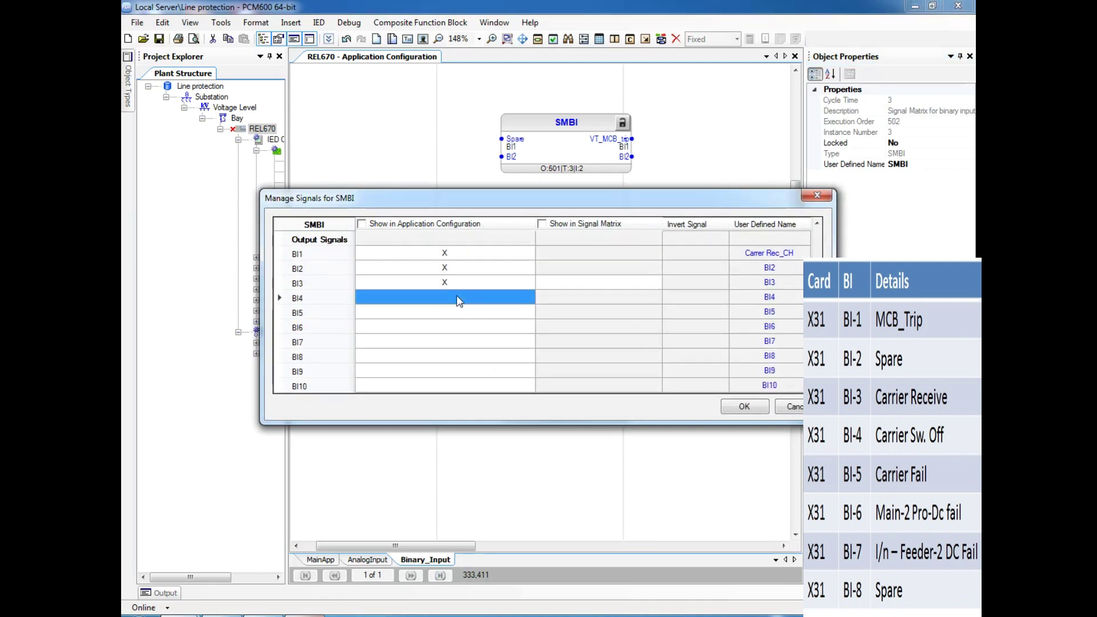
scroll(457, 284, "up", 3)
scroll(457, 284, "down", 3)
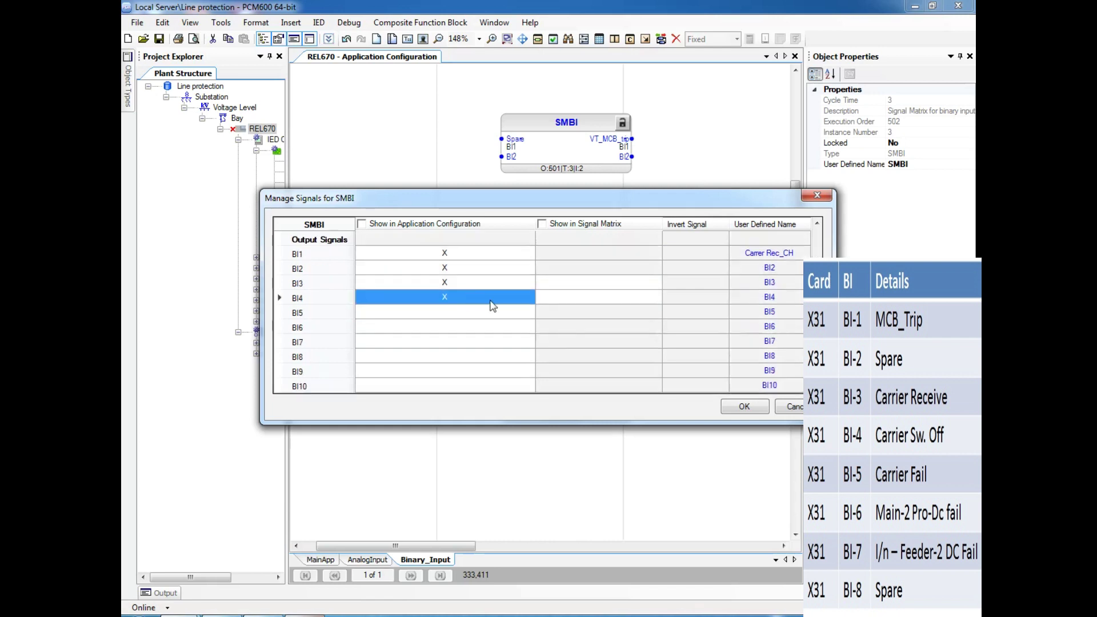
left_click(743, 407)
Set the instance name of the third SMBI block's BI2 input to Carr_Sw_out_Pos.
left_click(513, 282)
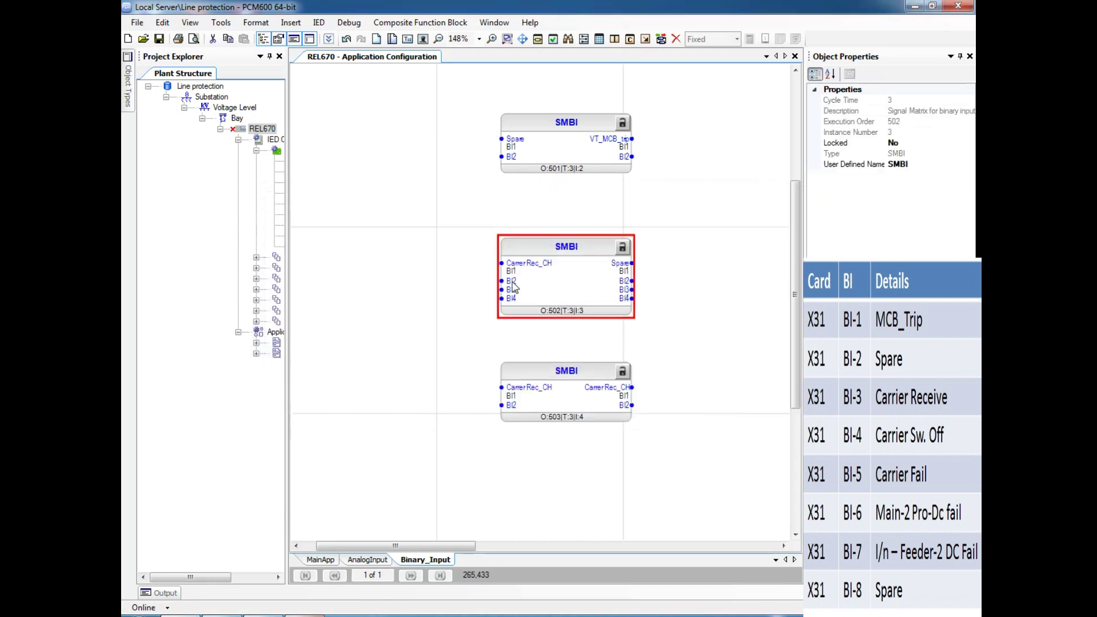
left_click(512, 282)
left_click(906, 110)
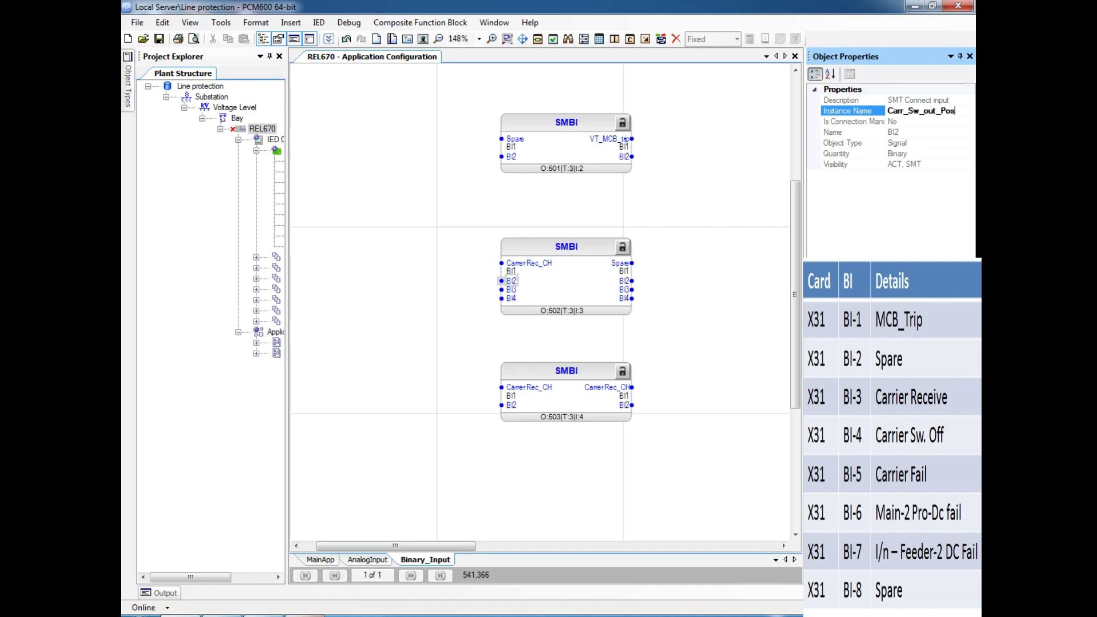
type("Carr_Sw_out_Pos")
key("Return")
Set the instance name of the third SMBI block's BI3 input to Carrier_Fail.
left_click(511, 298)
left_click(510, 299)
left_click(922, 111)
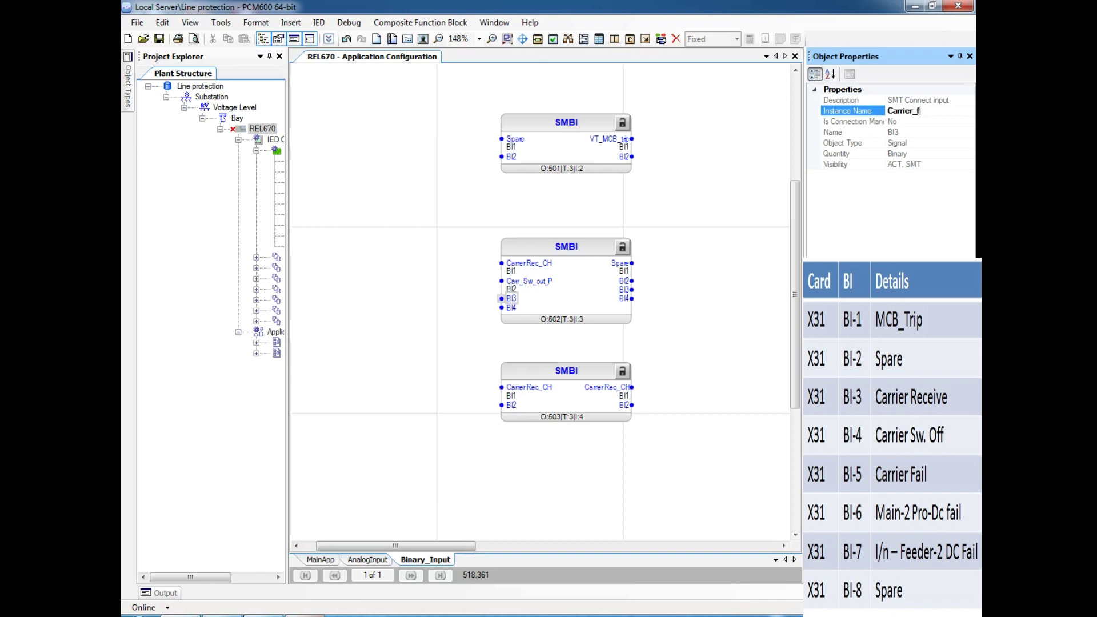
key("Return")
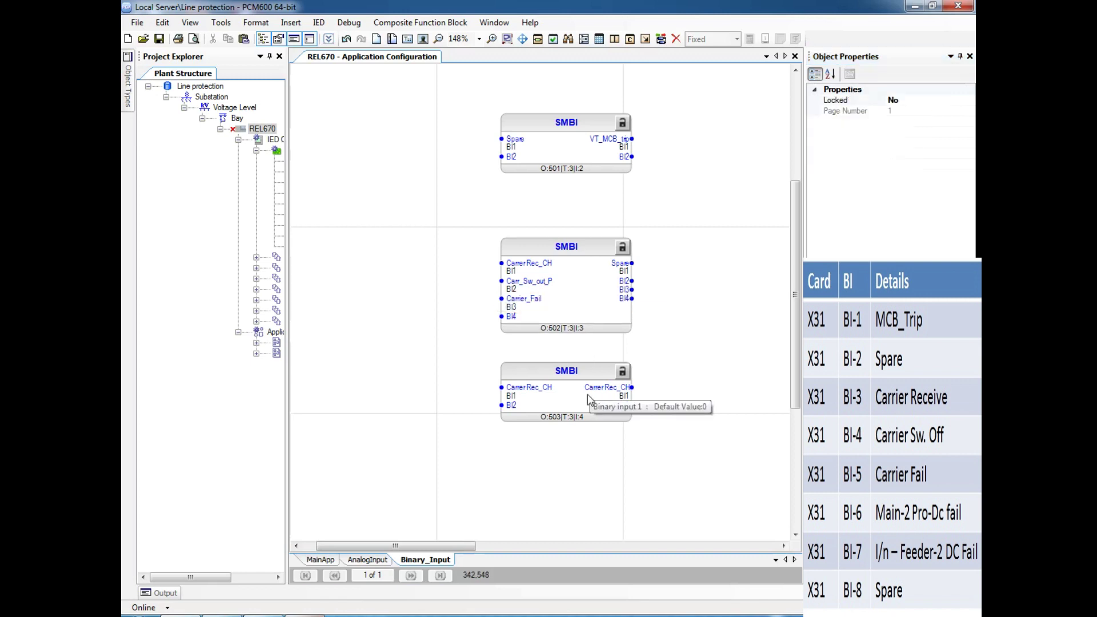
Show the fourth SMBI block's BI3 input in Application Configuration and Signal Matrix, and its BI3 output in Application Configuration.
left_click(547, 391)
left_click(547, 391)
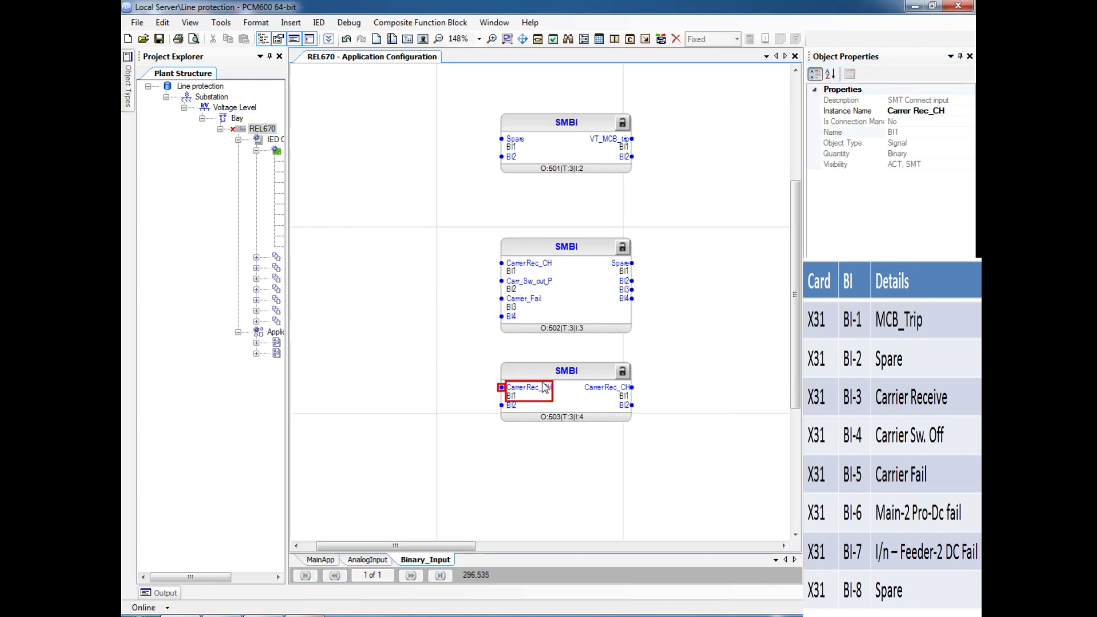
double_click(563, 375)
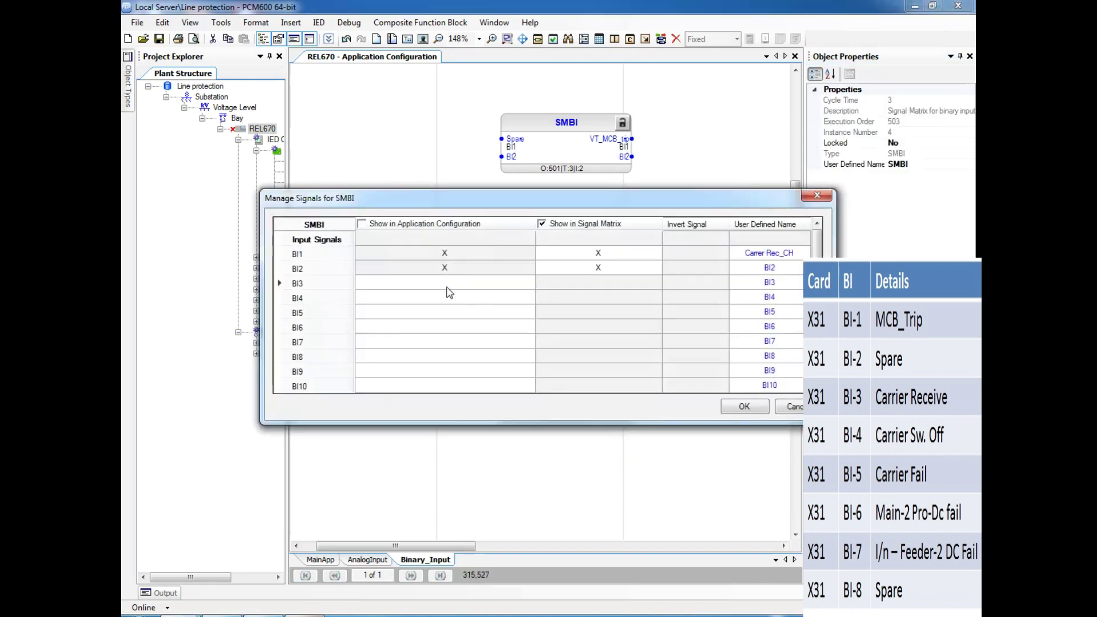
left_click(447, 287)
left_click(592, 283)
scroll(514, 319, "down", 4)
left_click(463, 282)
left_click(744, 406)
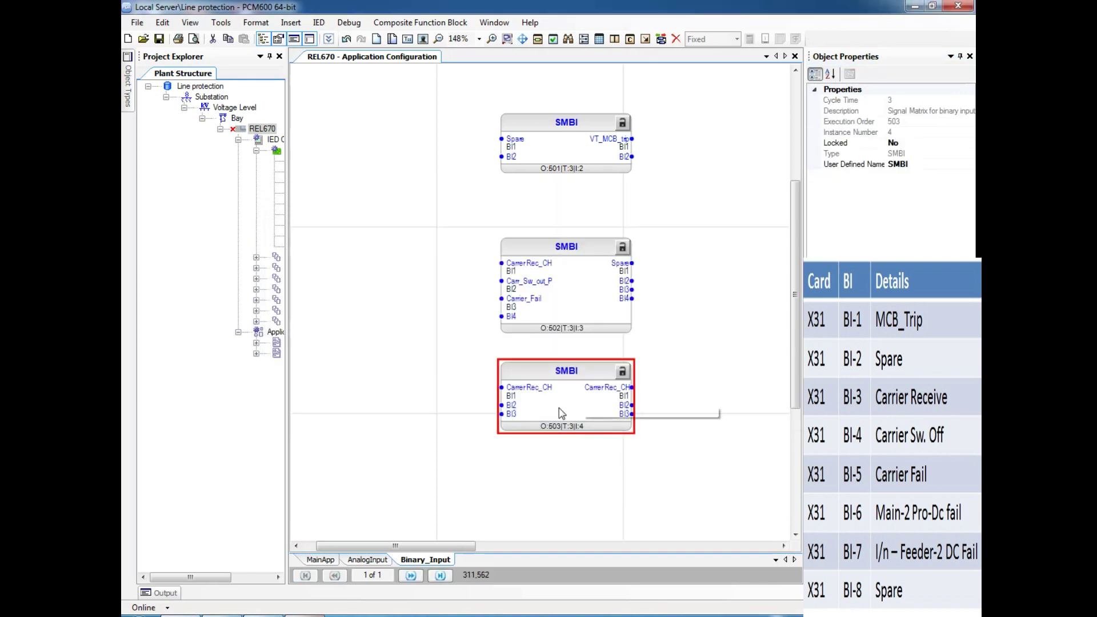
Set the instance name of the fourth SMBI block's BI2 input to 2DC_Fail.
left_click(512, 405)
left_click(927, 110)
type("B")
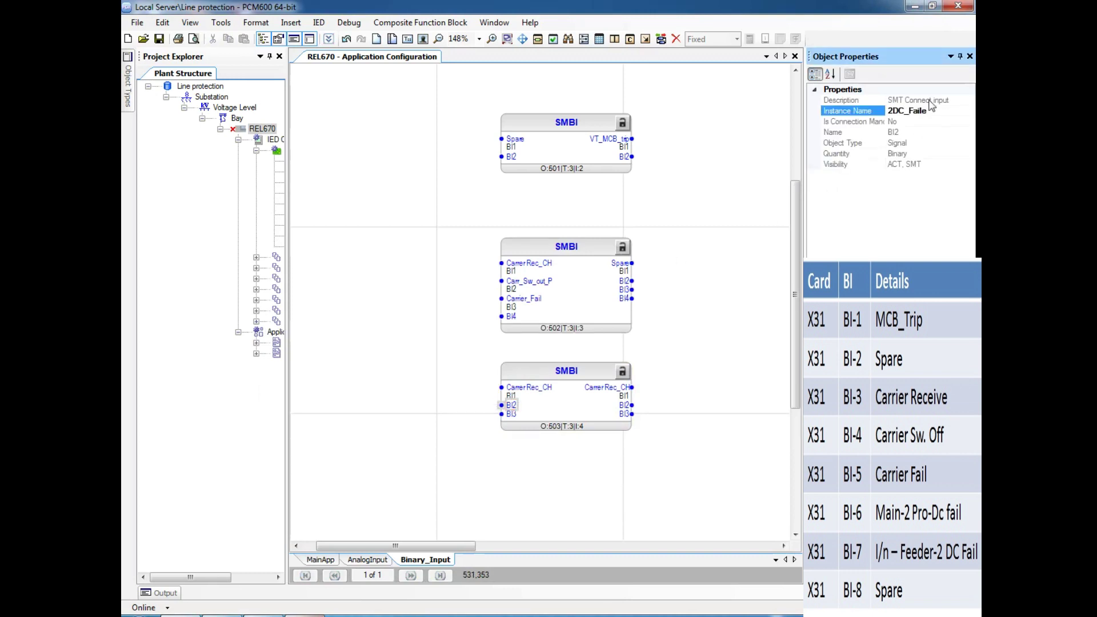
left_click(665, 438)
Set the instance name of the fourth SMBI block's BI1 input to Pro_DC_fail.
left_click(524, 392)
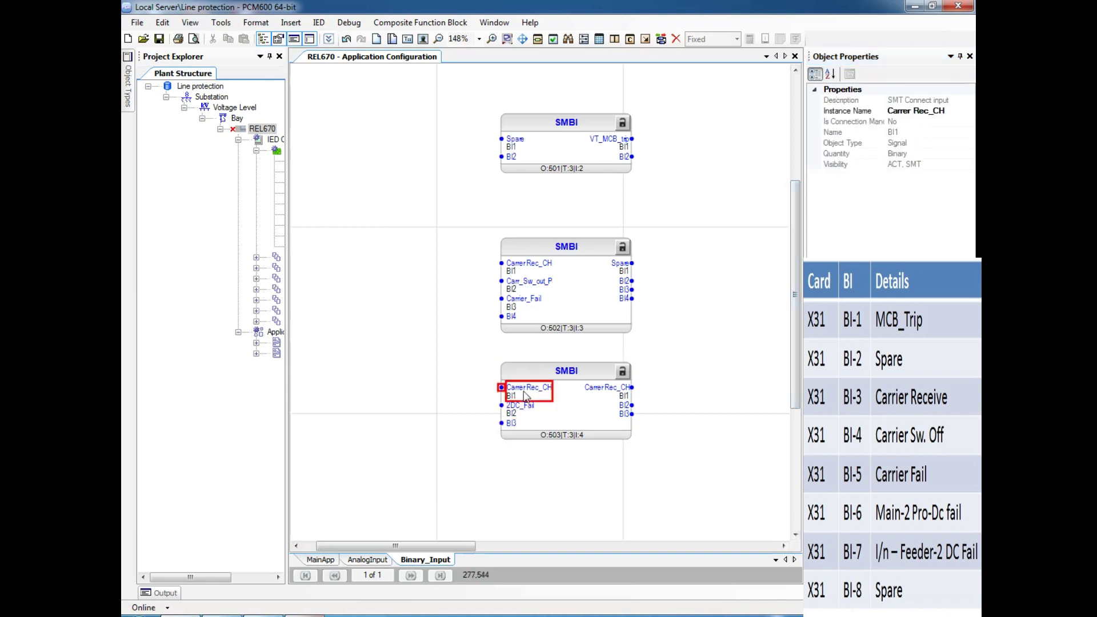
left_click(951, 112)
key("BackSpace")
key("BackSpace")
key("BackSpace")
key("BackSpace")
key("BackSpace")
key("BackSpace")
key("BackSpace")
key("BackSpace")
key("BackSpace")
key("BackSpace")
key("BackSpace")
key("BackSpace")
key("BackSpace")
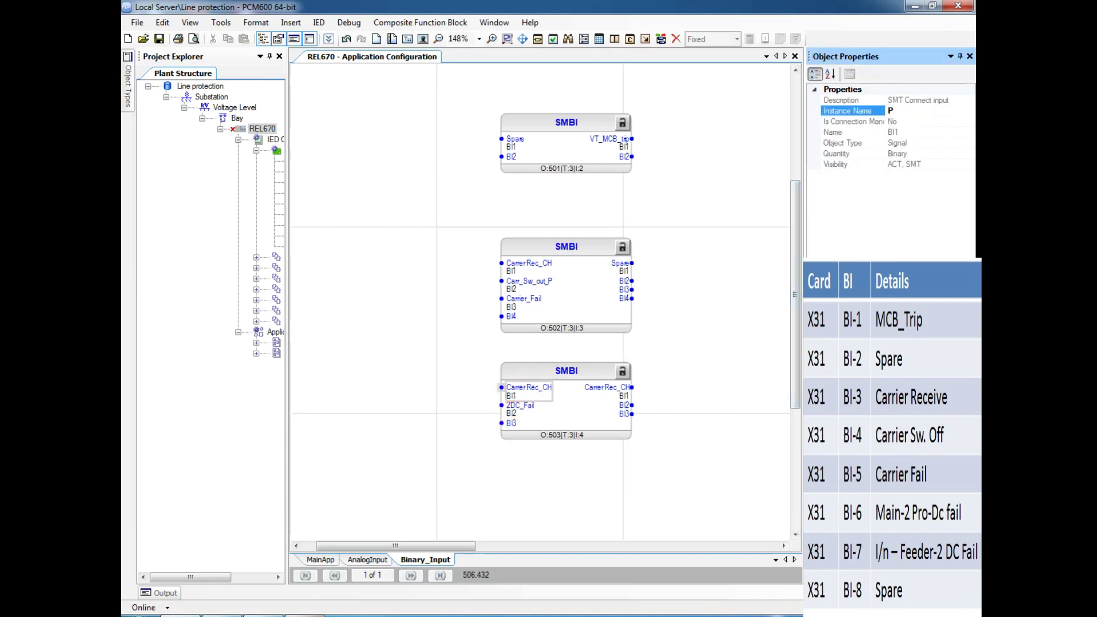
type("Pro_DC_fail")
key("Return")
Copy the second SMBI block, paste it with the default instance, and align the copy below the fourth block as the fifth.
scroll(726, 323, "down", 3)
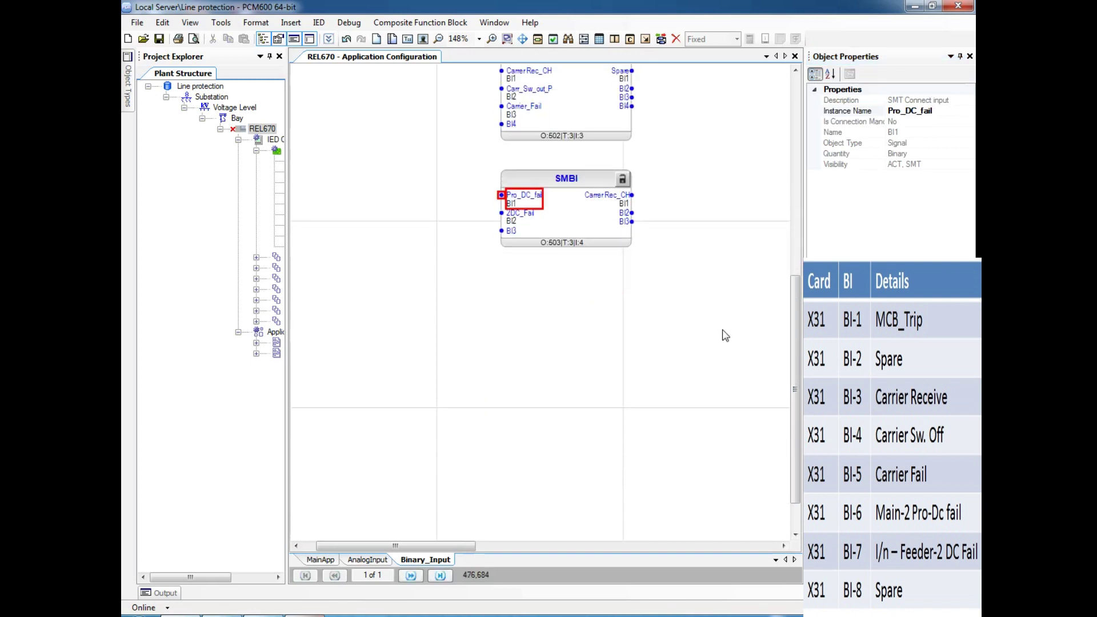
scroll(725, 354, "up", 4)
left_click(569, 245)
key("ctrl+c")
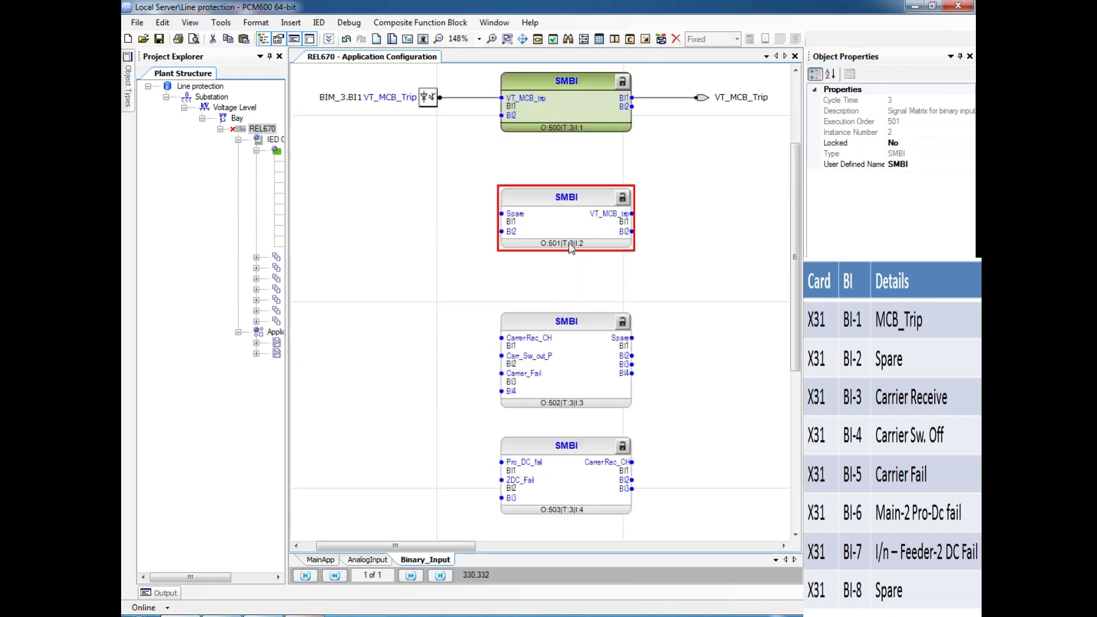
scroll(575, 343, "down", 3)
left_click(562, 376)
key("ctrl+v")
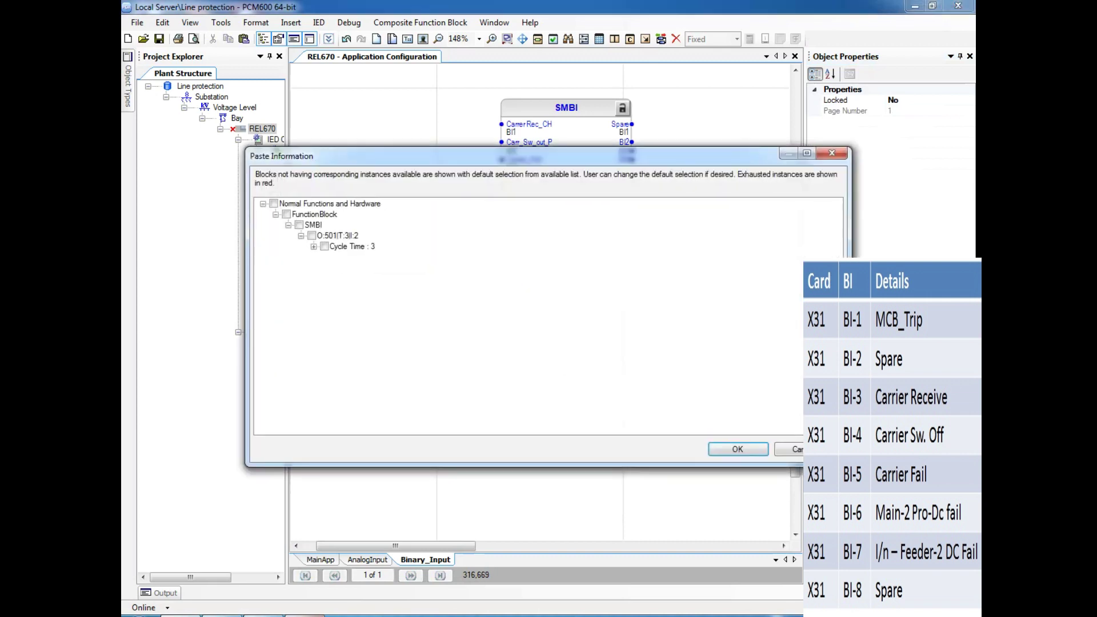
left_click(737, 448)
left_click_drag(642, 408, 580, 427)
left_click(609, 490)
scroll(600, 469, "down", 2)
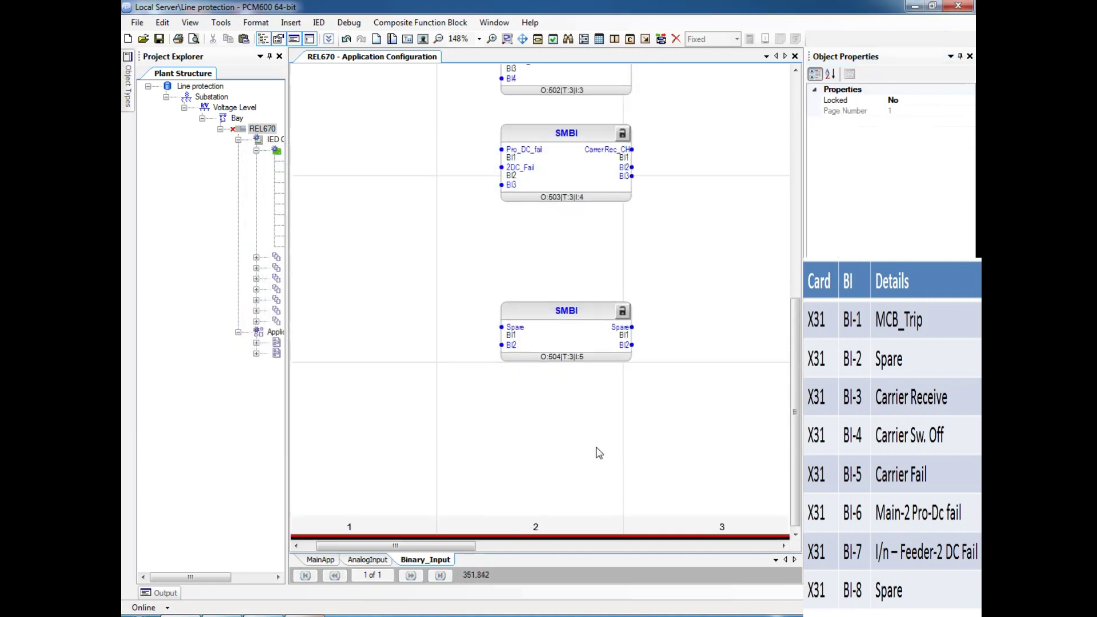
Add a second page to the Binary_Input sheet.
right_click(595, 447)
left_click(640, 468)
scroll(628, 443, "down", 2)
scroll(626, 441, "up", 5)
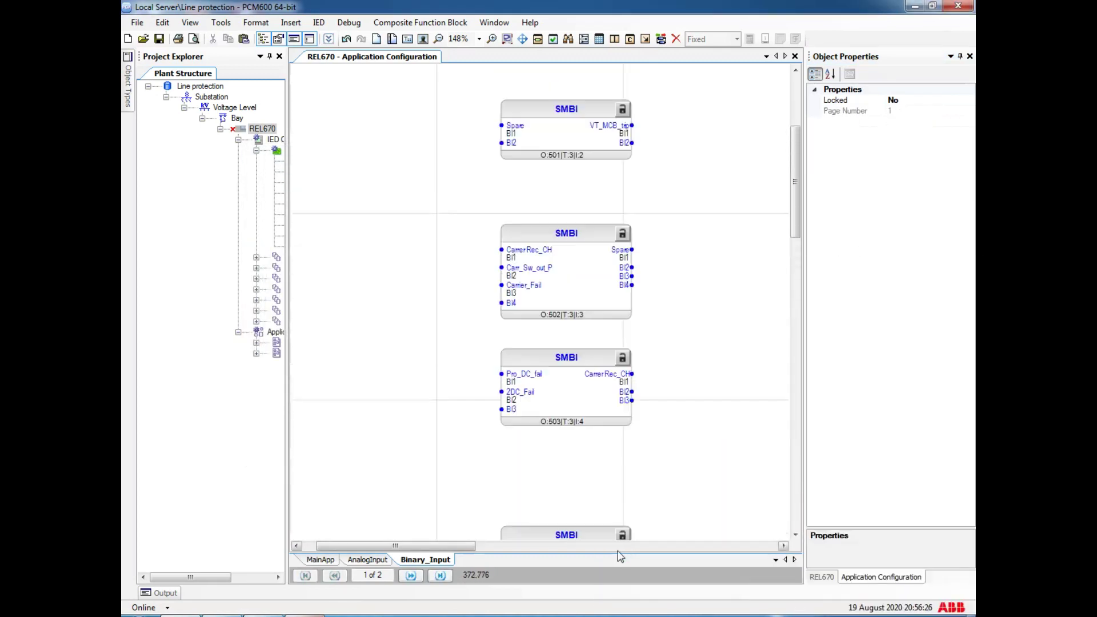
Insert a binary input hardware channel beside the second SMBI block, allocated to module BIM_3, channel BI2.
right_click(399, 263)
mouse_move(572, 299)
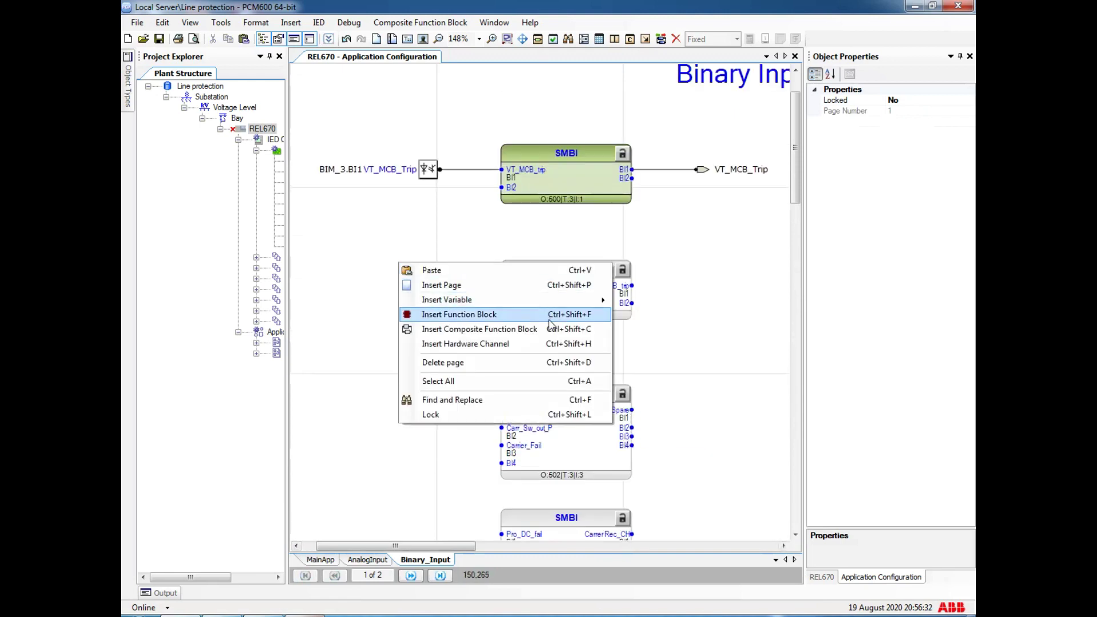
left_click(466, 344)
left_click(499, 221)
left_click(554, 419)
left_click(579, 298)
left_click(541, 327)
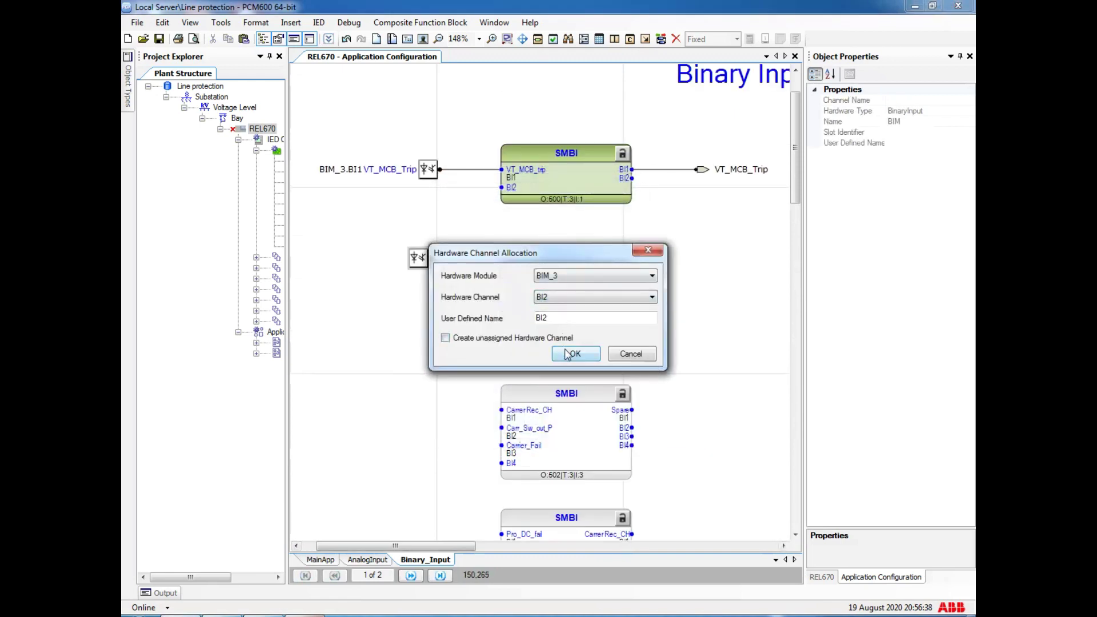
left_click(567, 352)
Reposition the BI2 channel, name it Spare, and connect it to the second SMBI block's Spare input.
left_click_drag(413, 262, 388, 288)
left_click(915, 143)
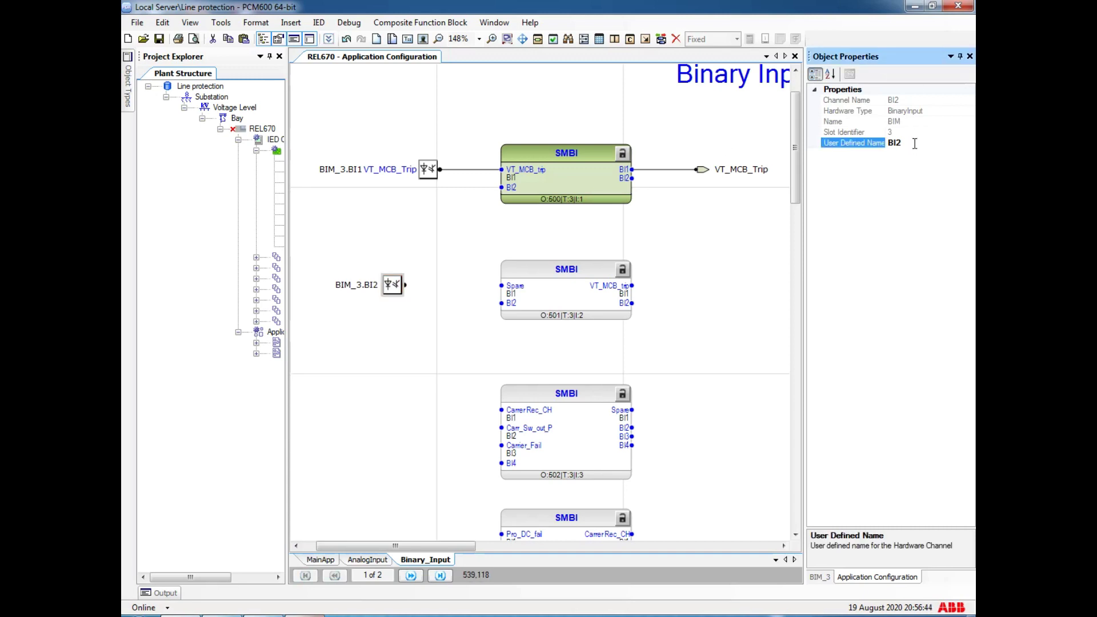
type("Spare")
key("Return")
left_click_drag(405, 285, 501, 286)
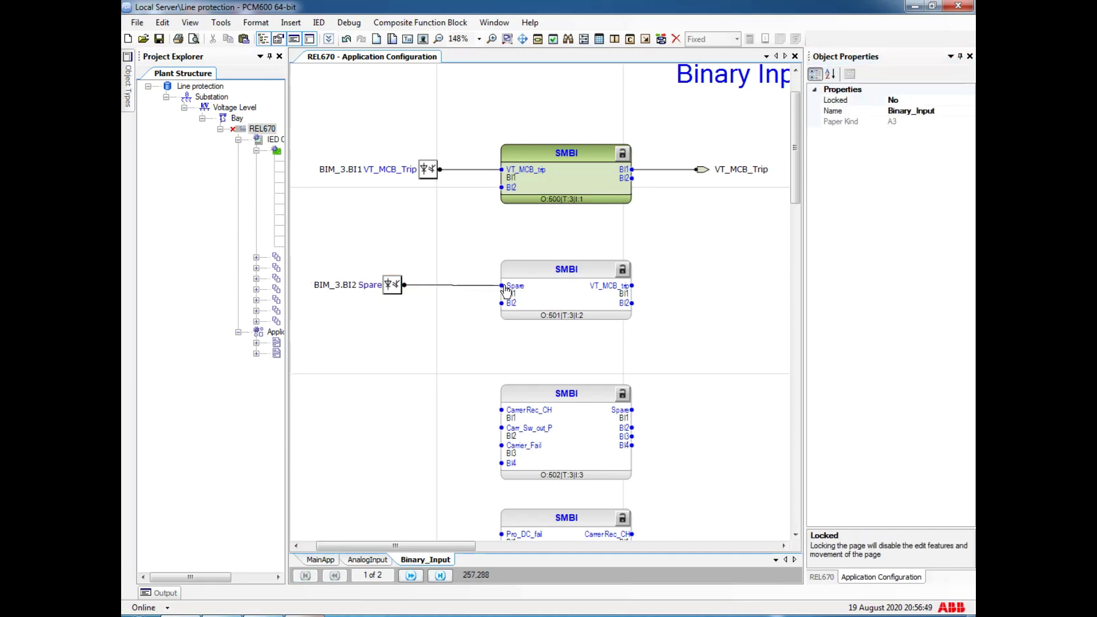
Insert binary input channel BI3 of BIM_3 named Carrier_R_CH1 and place it beside the third SMBI block.
scroll(485, 328, "down", 1)
scroll(484, 323, "down", 3)
right_click(395, 244)
left_click(448, 327)
left_click(513, 225)
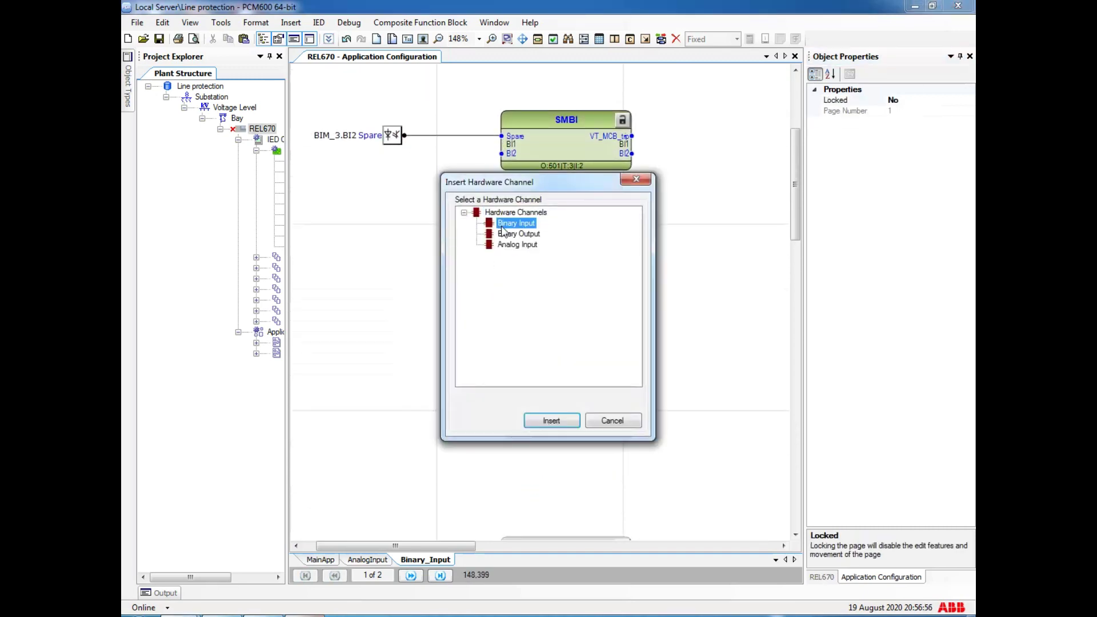
left_click(551, 420)
left_click(572, 296)
left_click(569, 328)
double_click(550, 319)
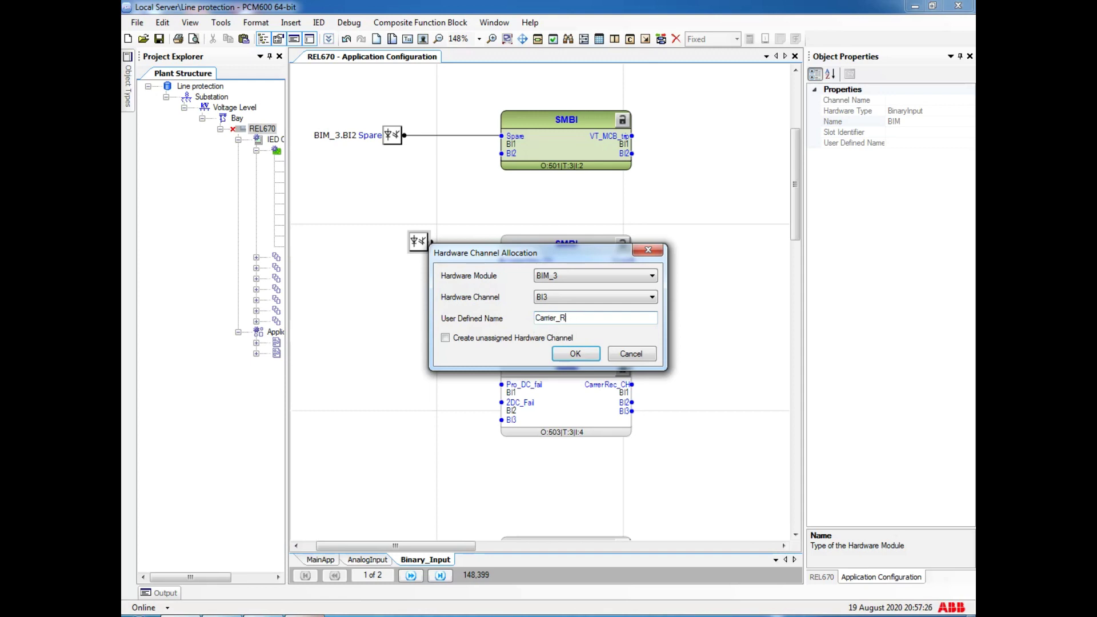
left_click(574, 352)
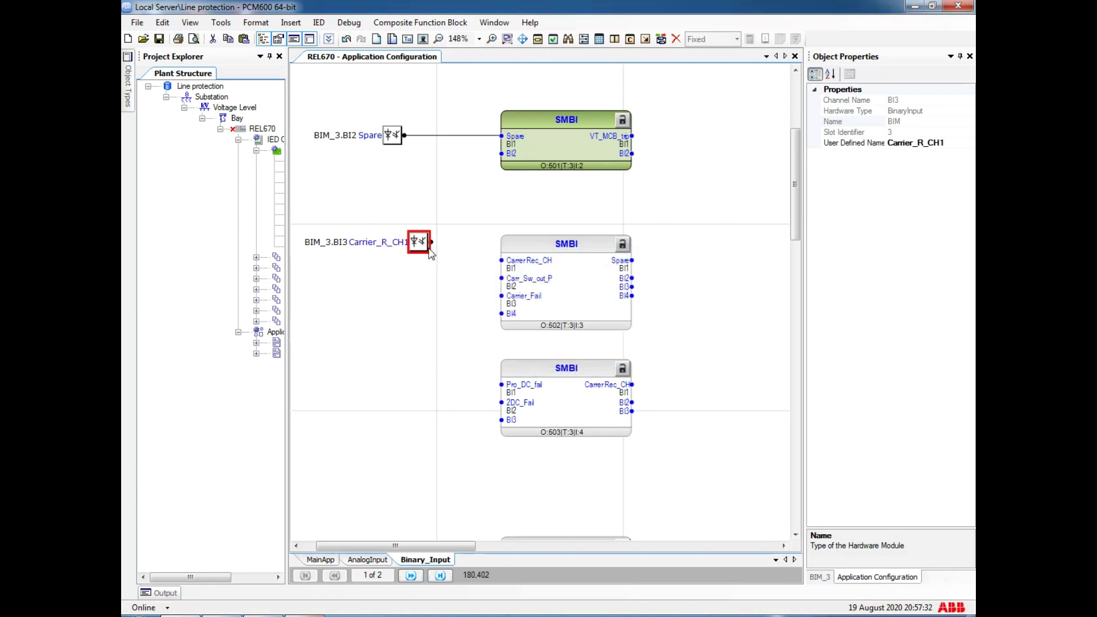
left_click_drag(427, 248, 436, 274)
Check the instance name of the third SMBI block's first input.
left_click(530, 258)
left_click(530, 260)
left_click(947, 112)
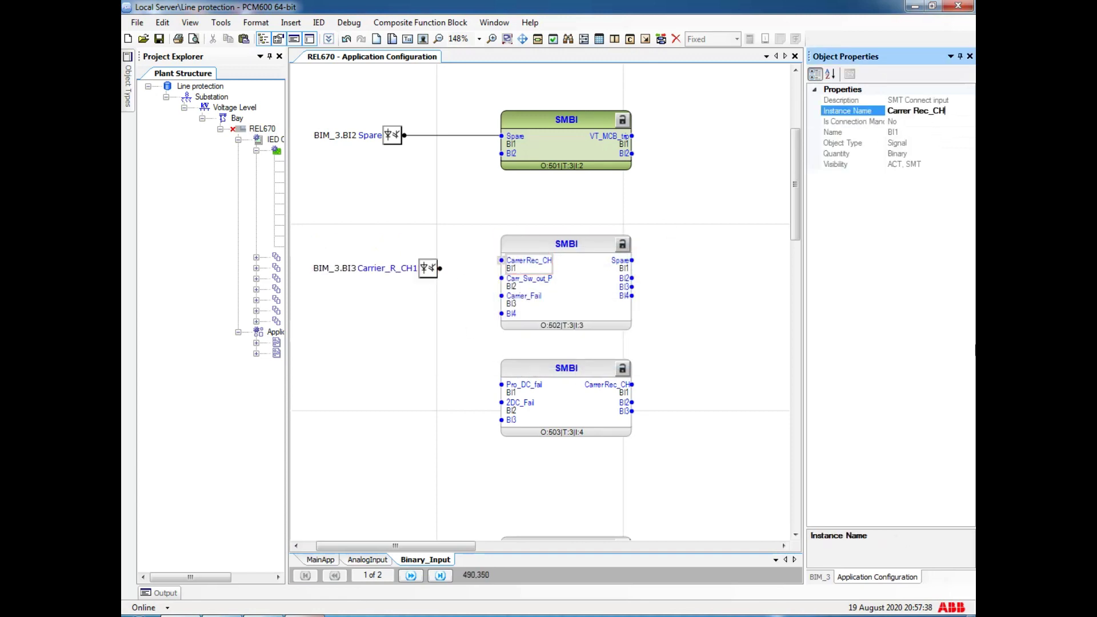
left_click(730, 375)
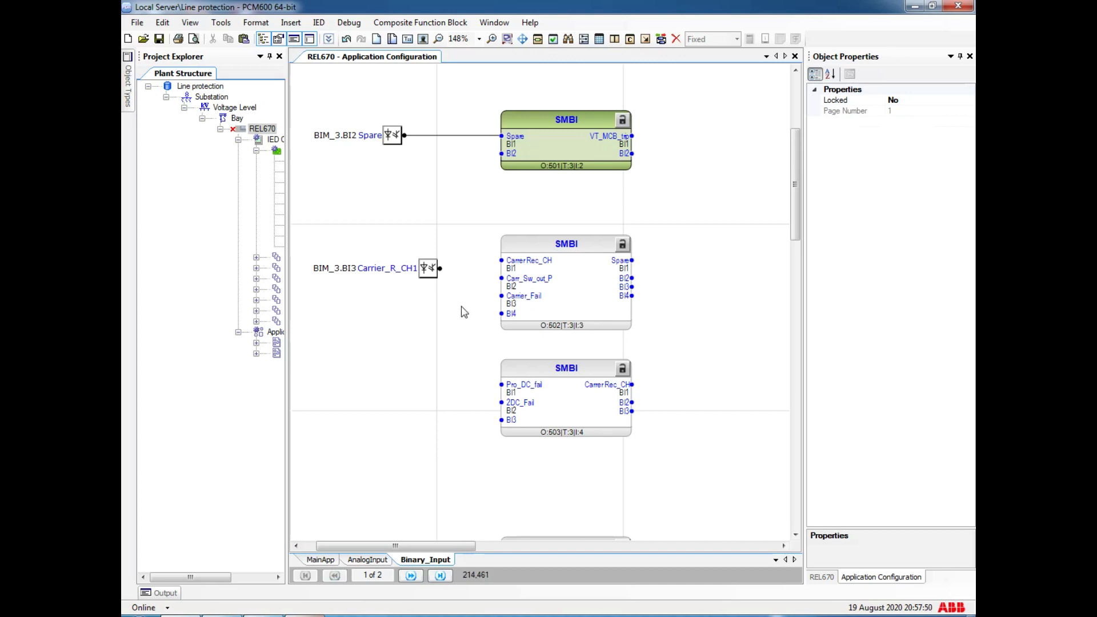
Insert binary input channel BI4 of BIM_3 below Carrier_R_CH1 and name it Carr_SW_Off.
right_click(428, 297)
left_click(483, 399)
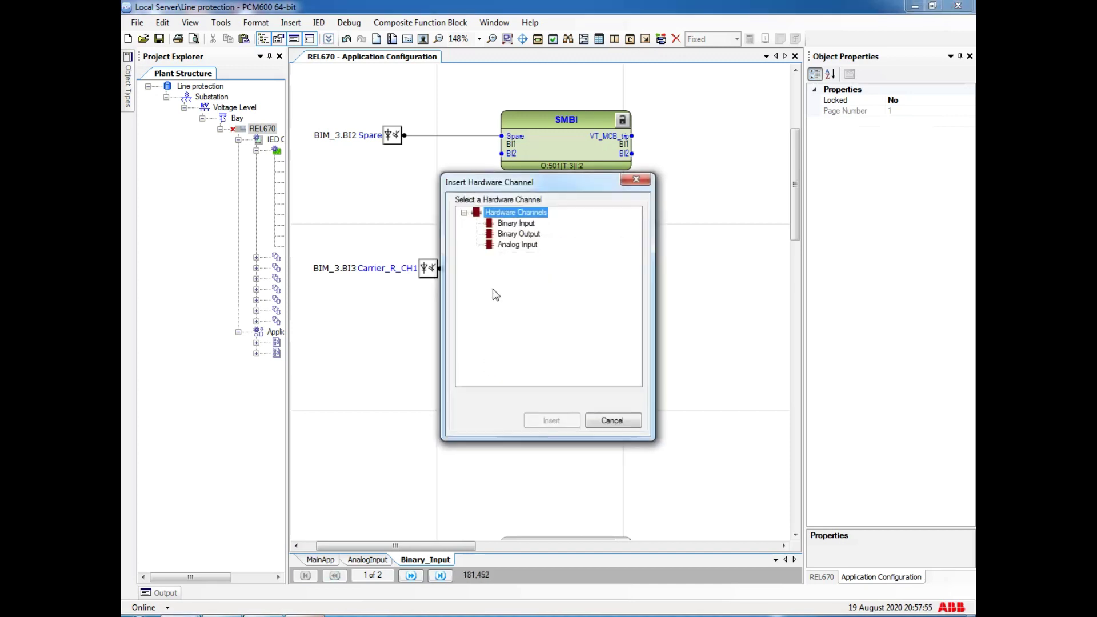
left_click(518, 224)
left_click(551, 421)
left_click(568, 275)
left_click(566, 287)
left_click(567, 297)
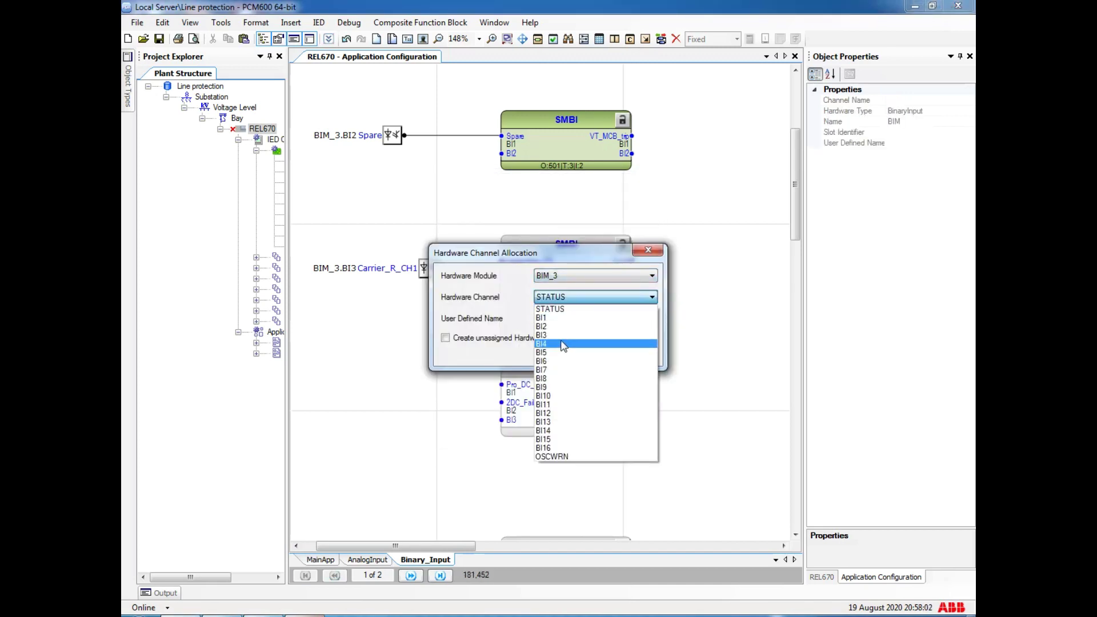
left_click(564, 343)
left_click_drag(558, 256, 693, 277)
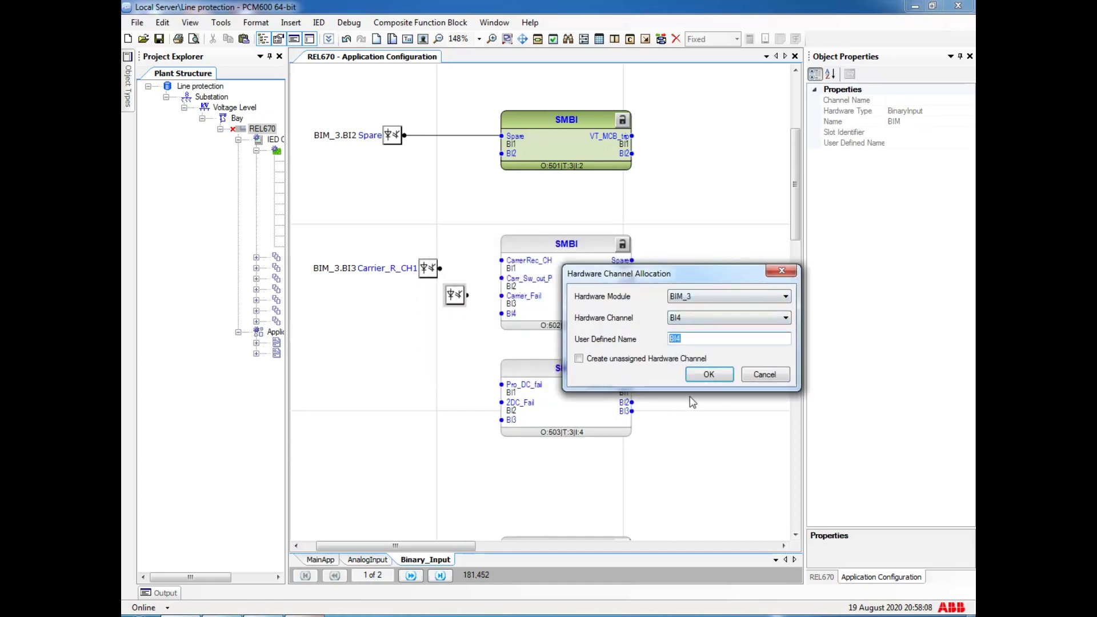
type("Carr_SW_Off")
left_click(729, 377)
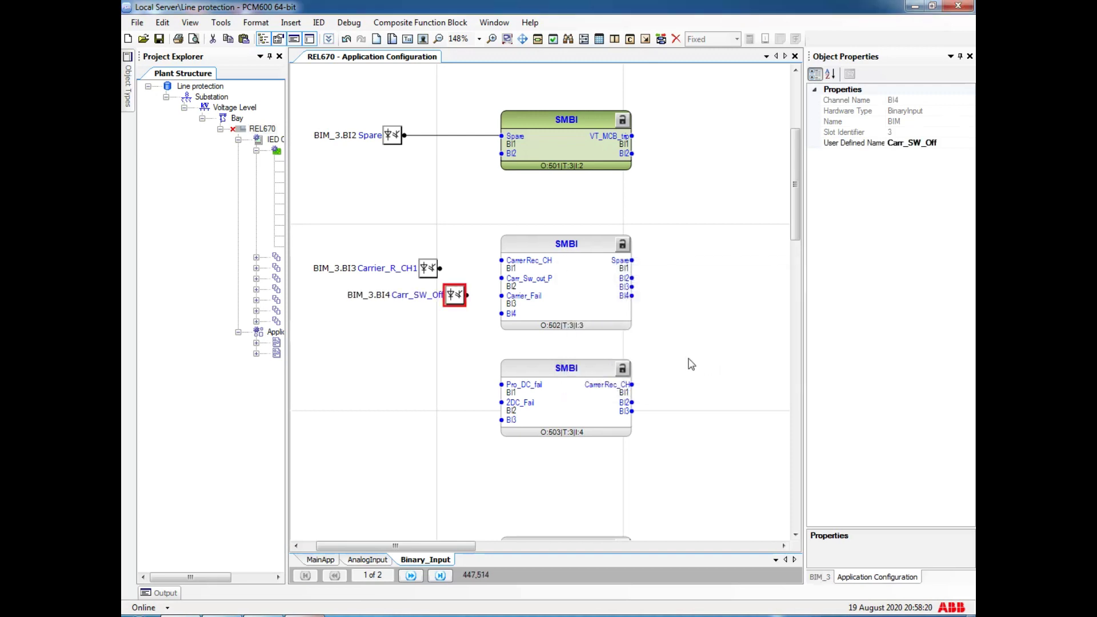
Insert binary input channel BI5 of BIM_3 below Carr_SW_Off and name it Carrier_Fail.
right_click(436, 330)
left_click(495, 402)
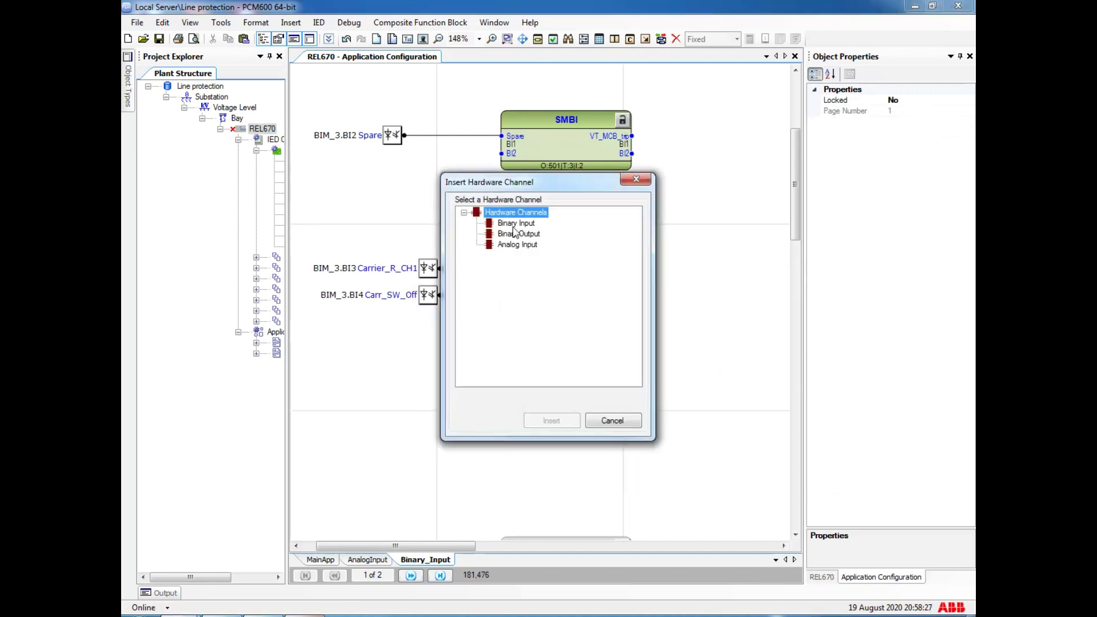
left_click(513, 224)
left_click(551, 418)
left_click(595, 275)
left_click(563, 287)
left_click(571, 296)
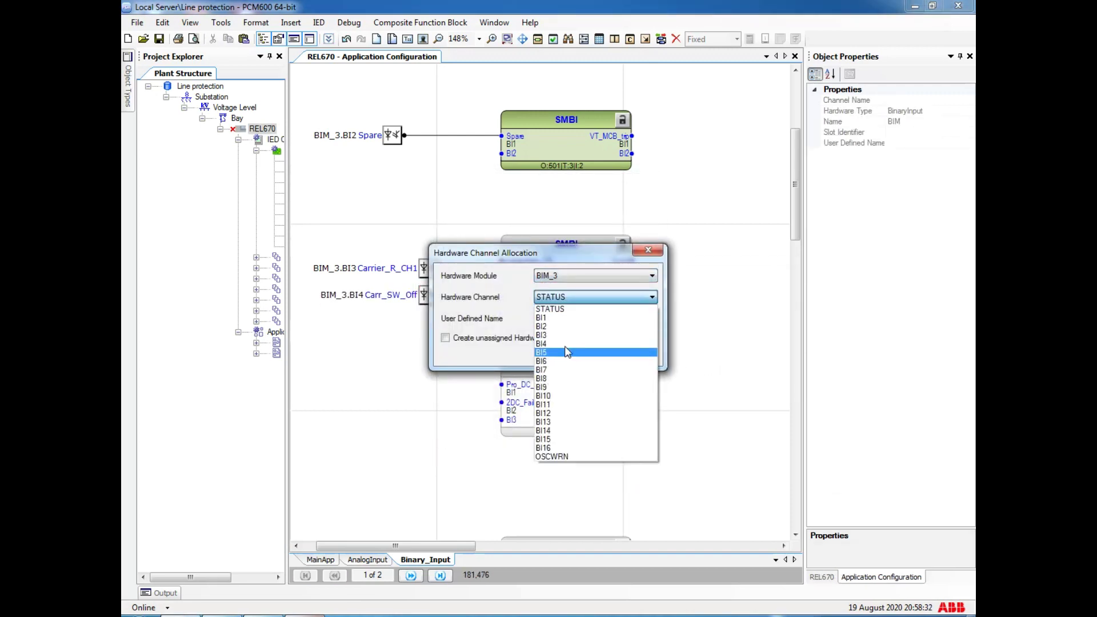
left_click(569, 353)
left_click_drag(561, 261, 721, 251)
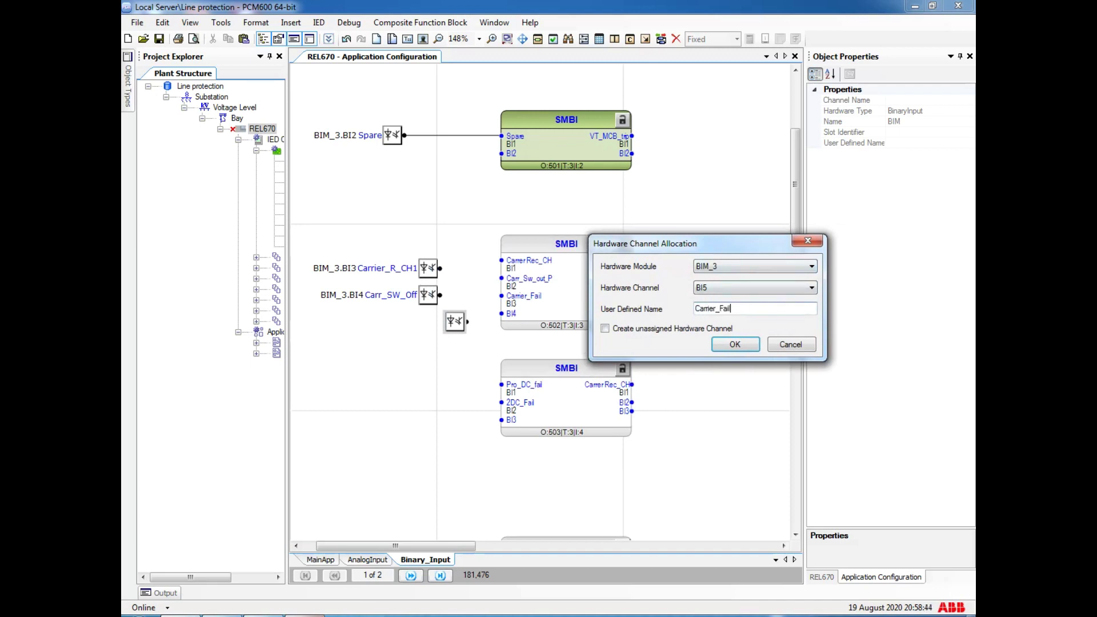
left_click(735, 345)
left_click(461, 409)
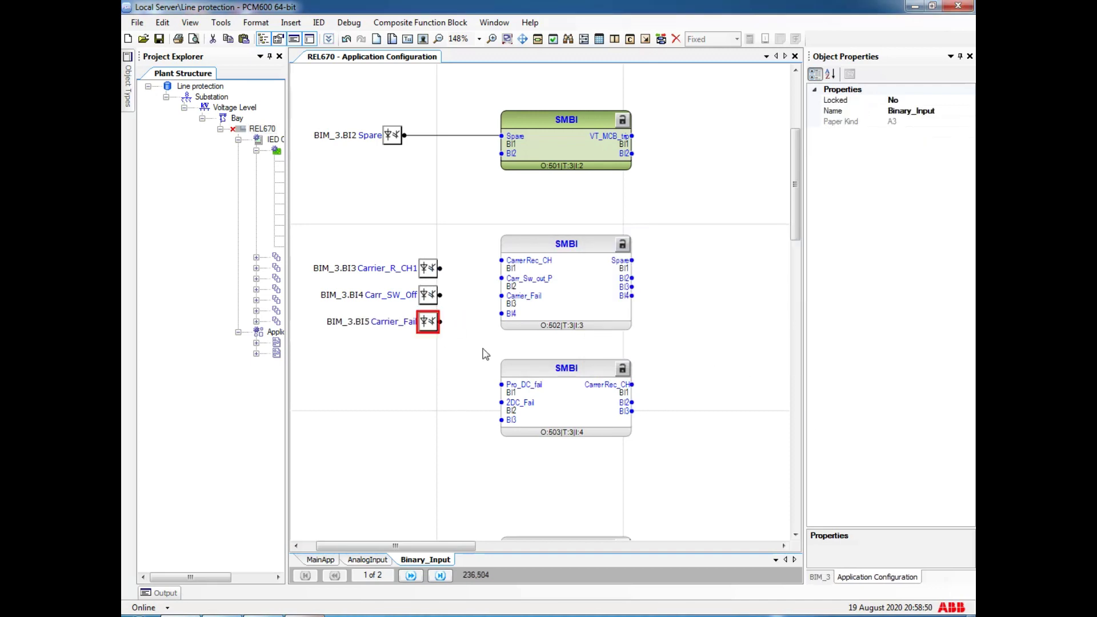
Connect Carrier_R_CH1, Carr_SW_Off and Carrier_Fail to the first three inputs of the third SMBI block, in that order.
scroll(492, 391, "down", 1)
scroll(491, 387, "down", 1)
right_click(435, 324)
left_click(451, 223)
left_click_drag(440, 226, 501, 218)
left_click_drag(440, 252, 502, 235)
left_click_drag(440, 279, 502, 254)
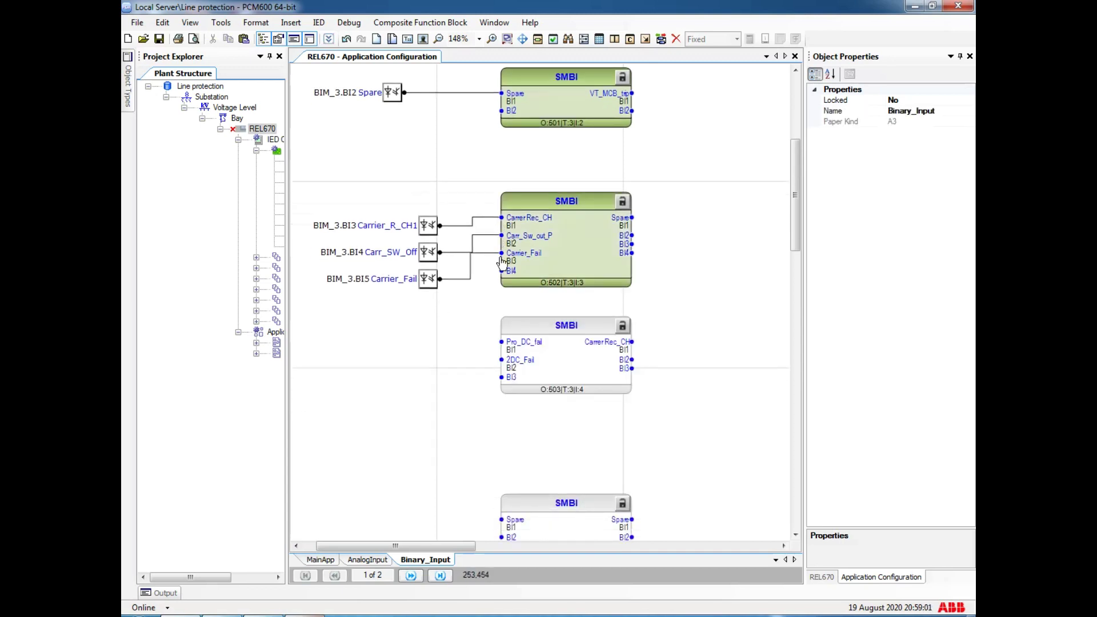
Insert a binary input hardware channel beside the fourth SMBI block, allocated to BIM_3, channel BI6.
right_click(436, 338)
left_click(507, 419)
double_click(503, 225)
left_click(594, 297)
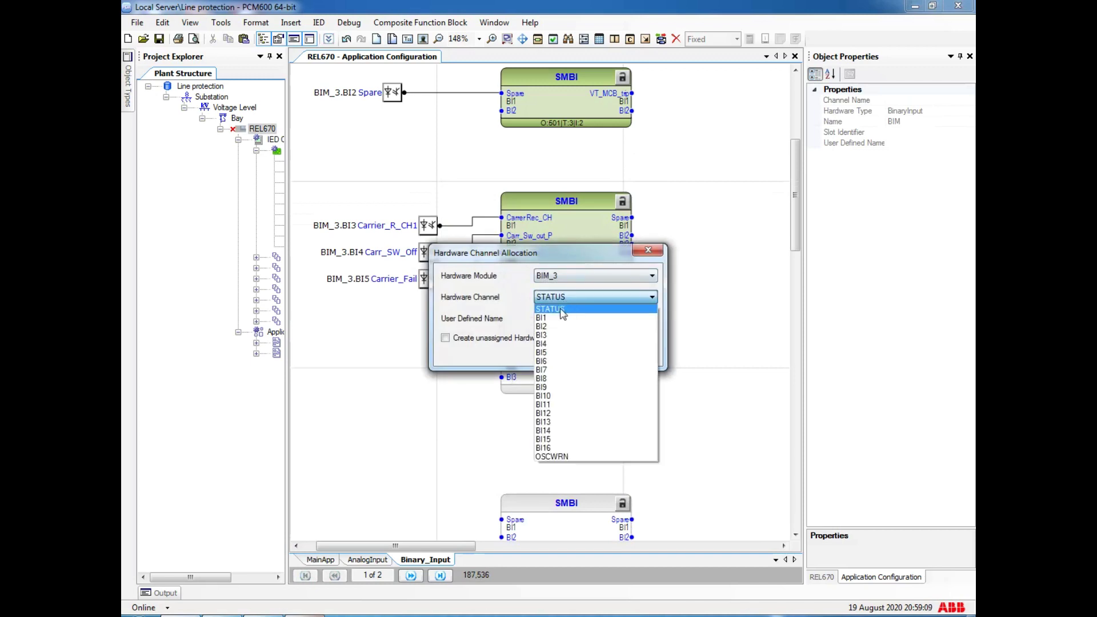
left_click(563, 361)
left_click(577, 354)
Connect the BI6 channel to the fourth SMBI block's Pro_DC_fail input and name the channel Pro_DC_fail.
left_click_drag(459, 343, 501, 342)
left_click(454, 345)
left_click(854, 143)
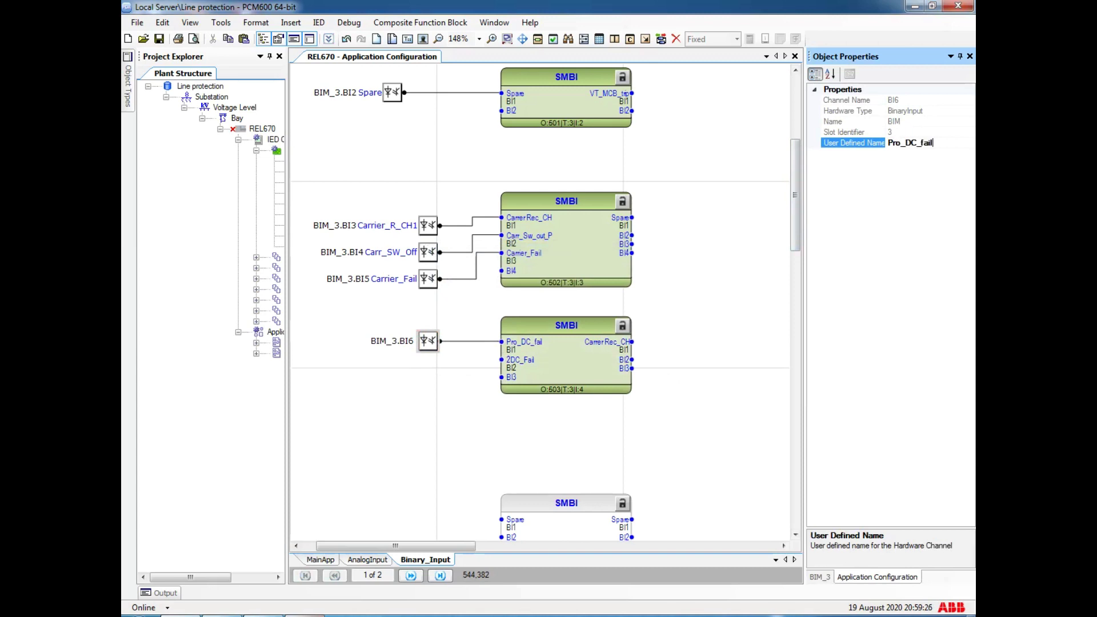
left_click(704, 529)
Insert binary input channel BI7 of BIM_3 below Pro_DC_fail and name it 2DC_fail.
right_click(422, 364)
left_click(509, 434)
double_click(503, 224)
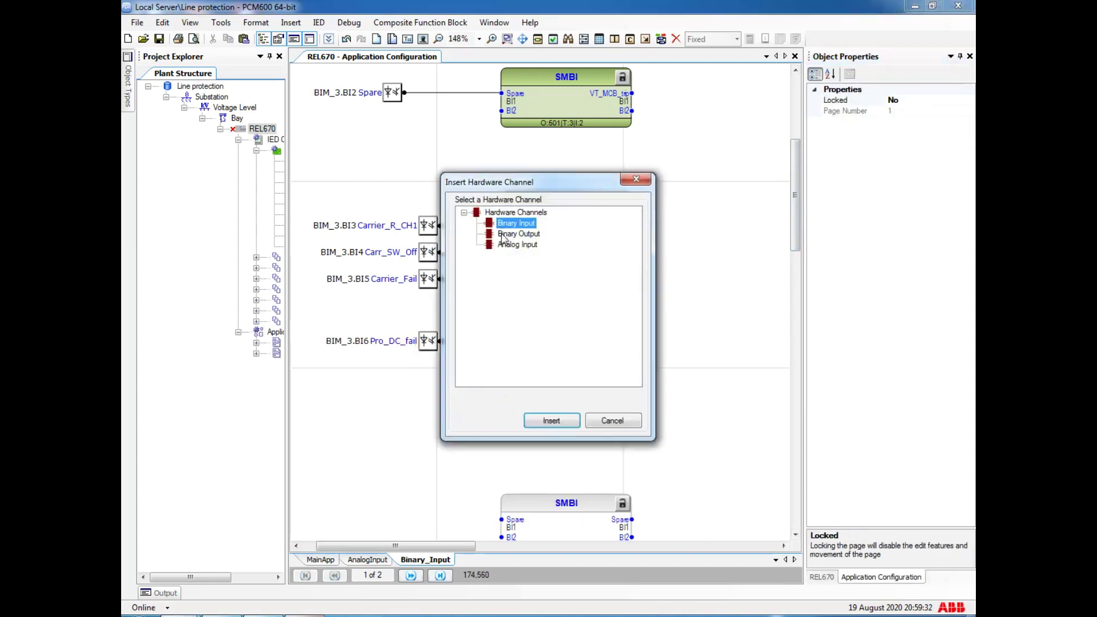
left_click(563, 297)
left_click(575, 358)
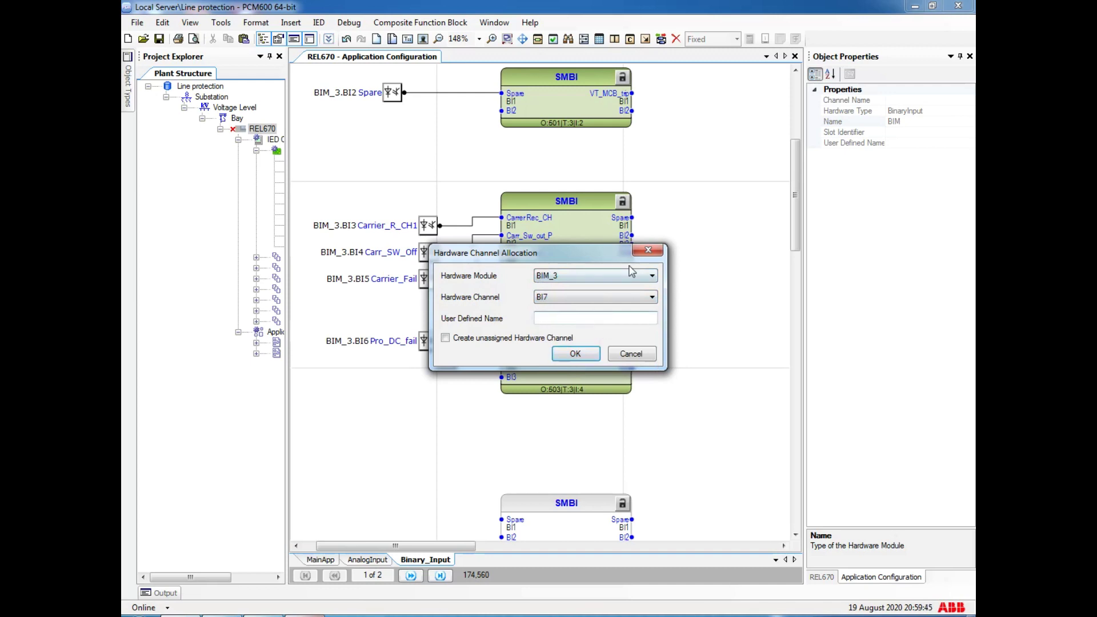
left_click_drag(597, 254, 695, 357)
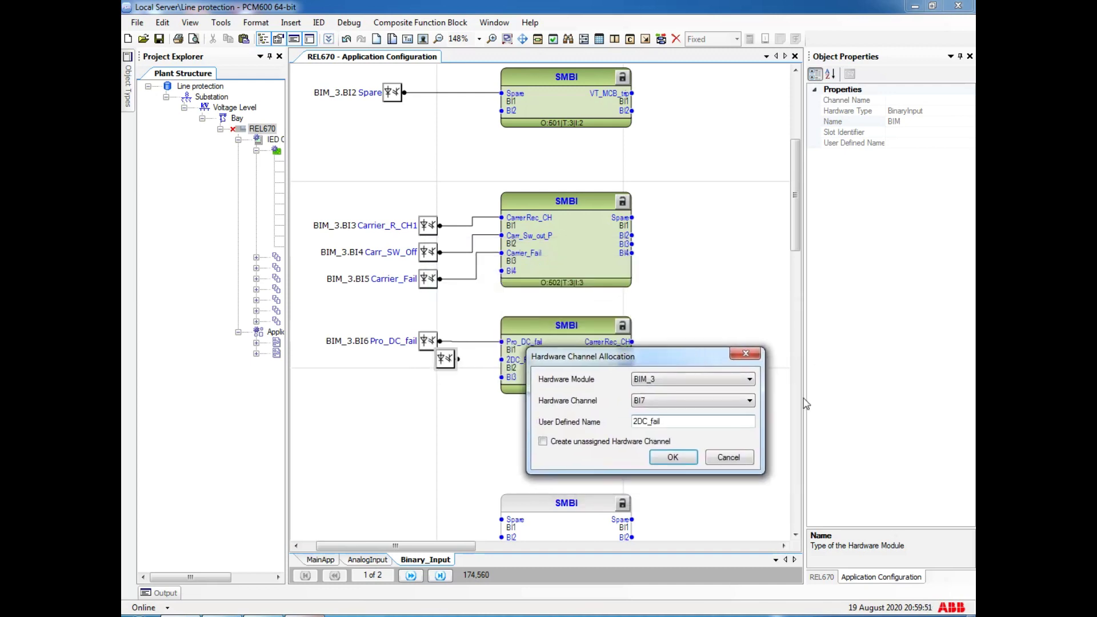
left_click(673, 457)
Connect the 2DC_fail channel to the fourth SMBI block's 2DC_Fail input and align it level with that input.
left_click_drag(440, 368, 501, 364)
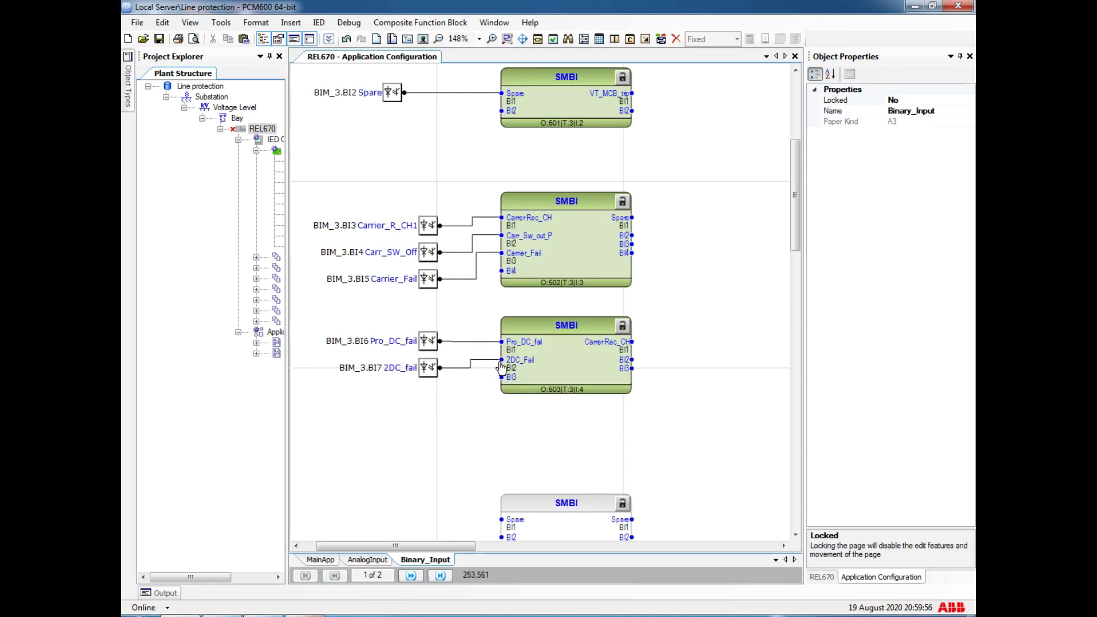
left_click(427, 367)
key("Up")
left_click(459, 463)
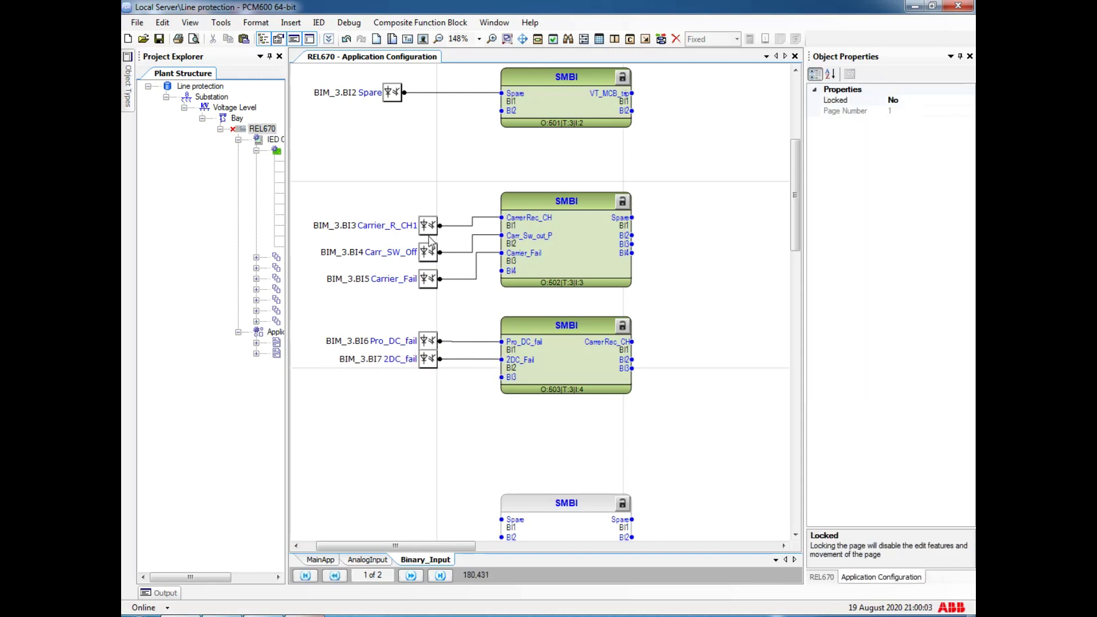
Align the Carrier_R_CH1, Carr_SW_Off and Carrier_Fail channels with their SMBI inputs so the connections run straight.
mouse_move(428, 225)
left_mouse_down()
mouse_move(428, 248)
mouse_move(428, 234)
left_mouse_up()
left_click_drag(430, 279, 433, 252)
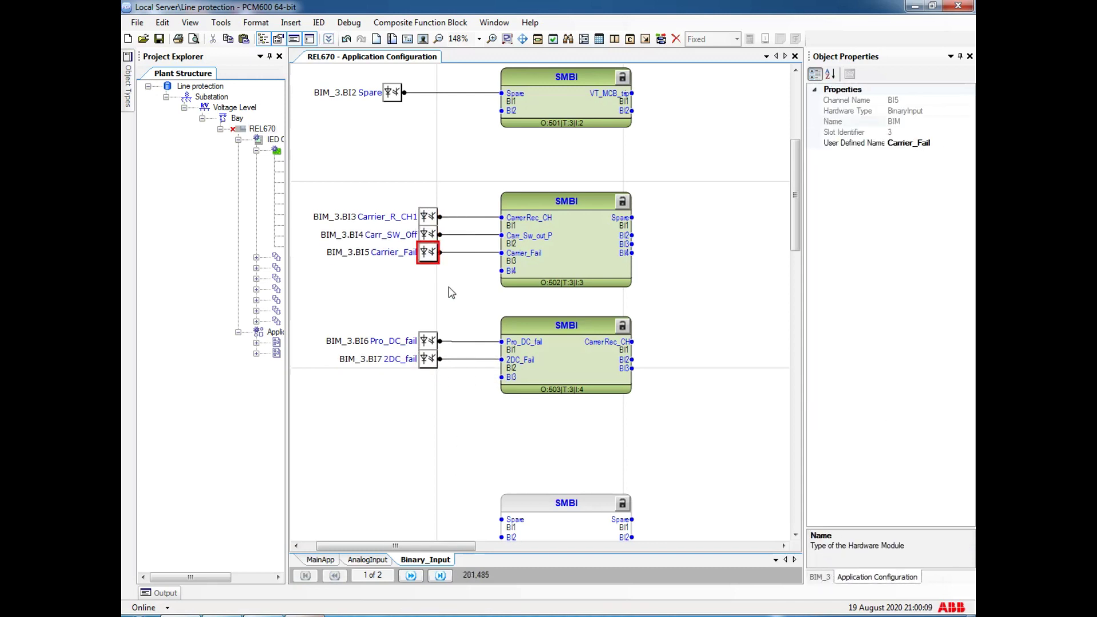
left_click(451, 293)
scroll(463, 309, "down", 4)
right_click(441, 286)
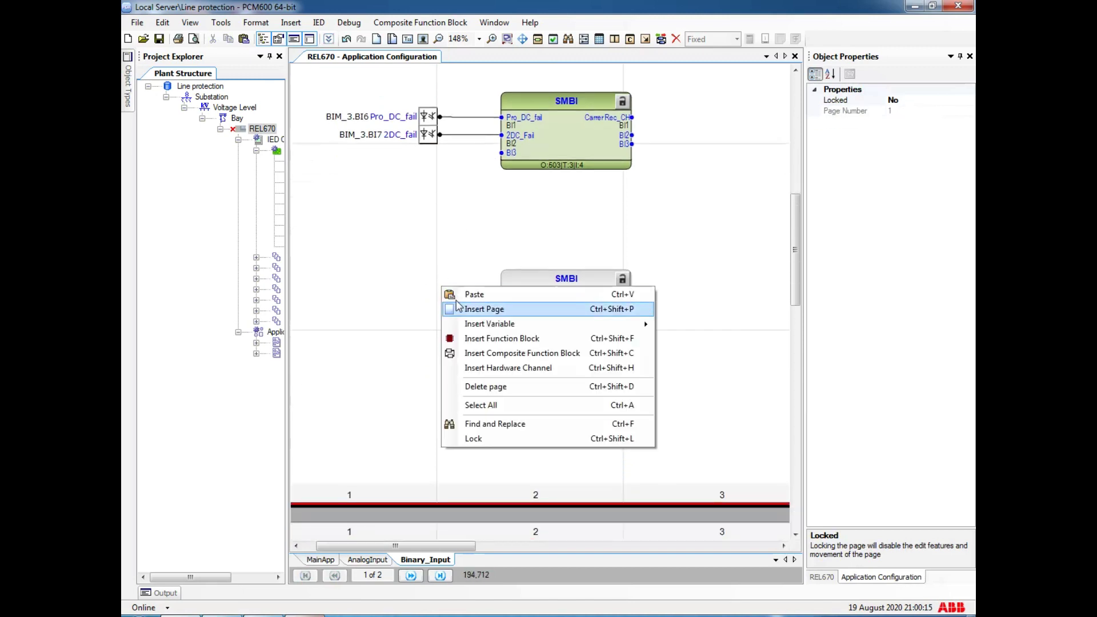
left_click(490, 338)
left_click(631, 192)
Insert binary input channel BI8 of BIM_3 beside the last SMBI block on page 1 and name it Spare.
right_click(410, 289)
left_click(486, 369)
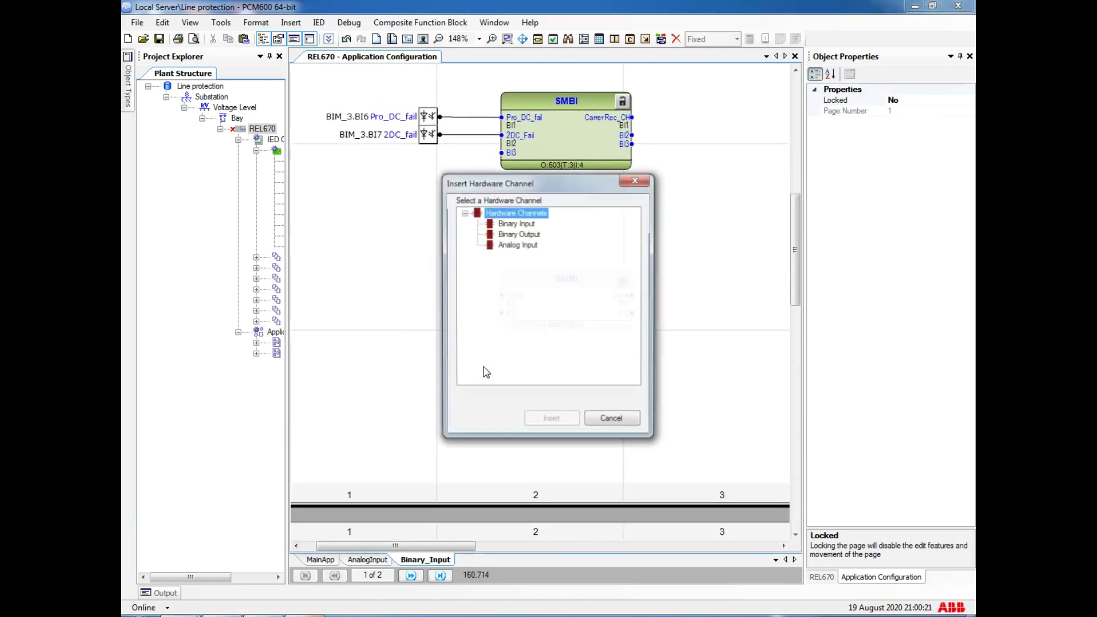
left_click(517, 223)
left_click(552, 418)
left_click(555, 276)
left_click(552, 286)
left_click(560, 296)
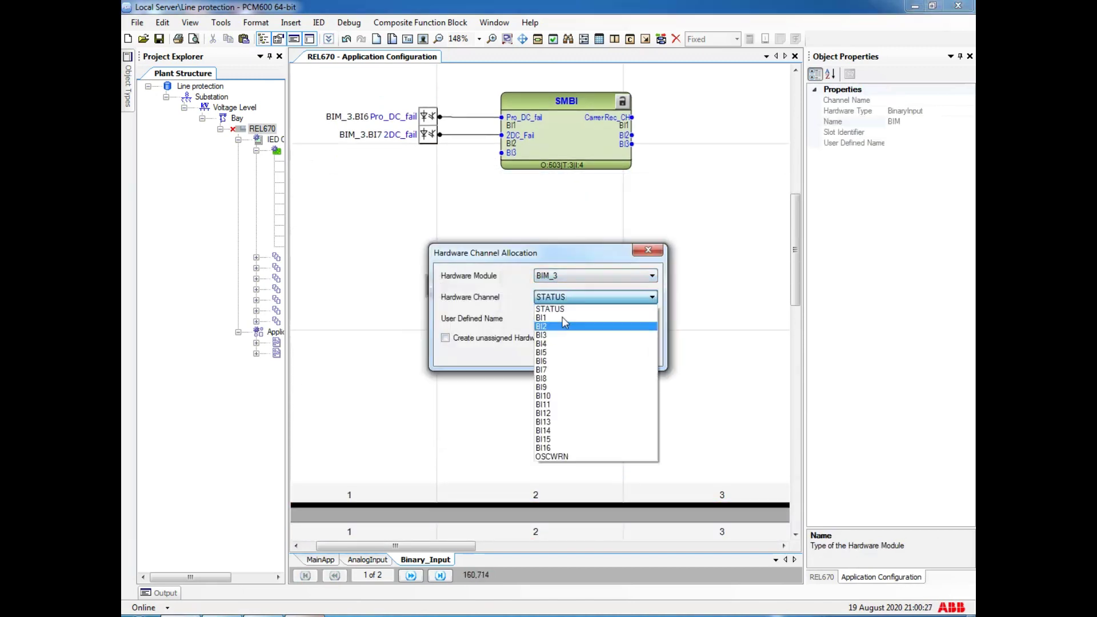
left_click(564, 378)
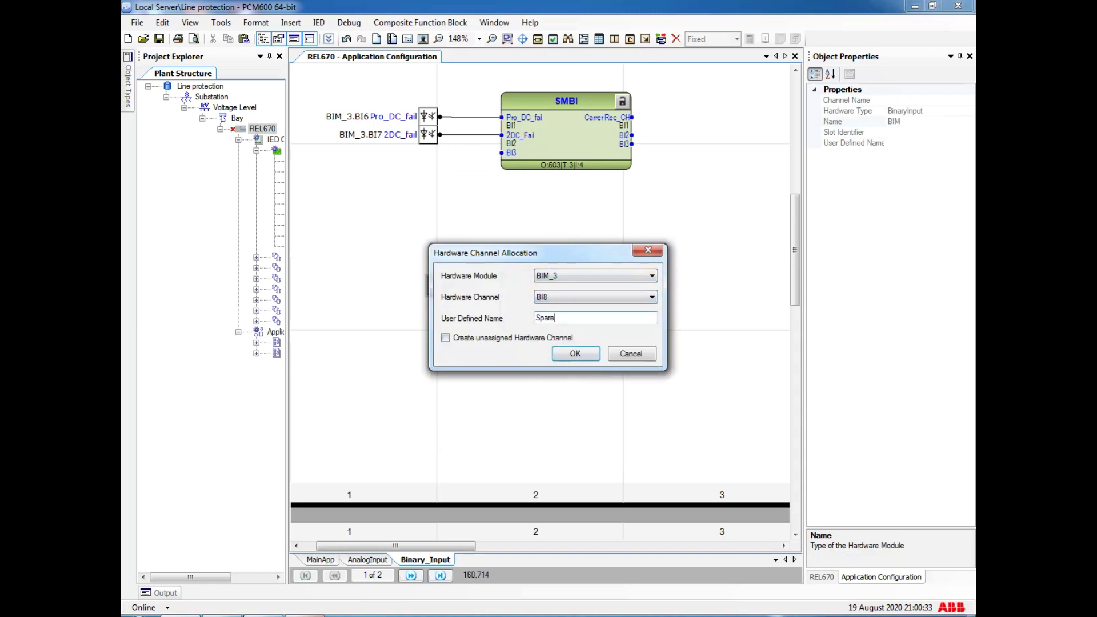
left_click(577, 353)
Connect the BI8 channel to the Spare input of the last SMBI block on page 1.
left_click_drag(448, 286, 502, 295)
left_click(440, 288)
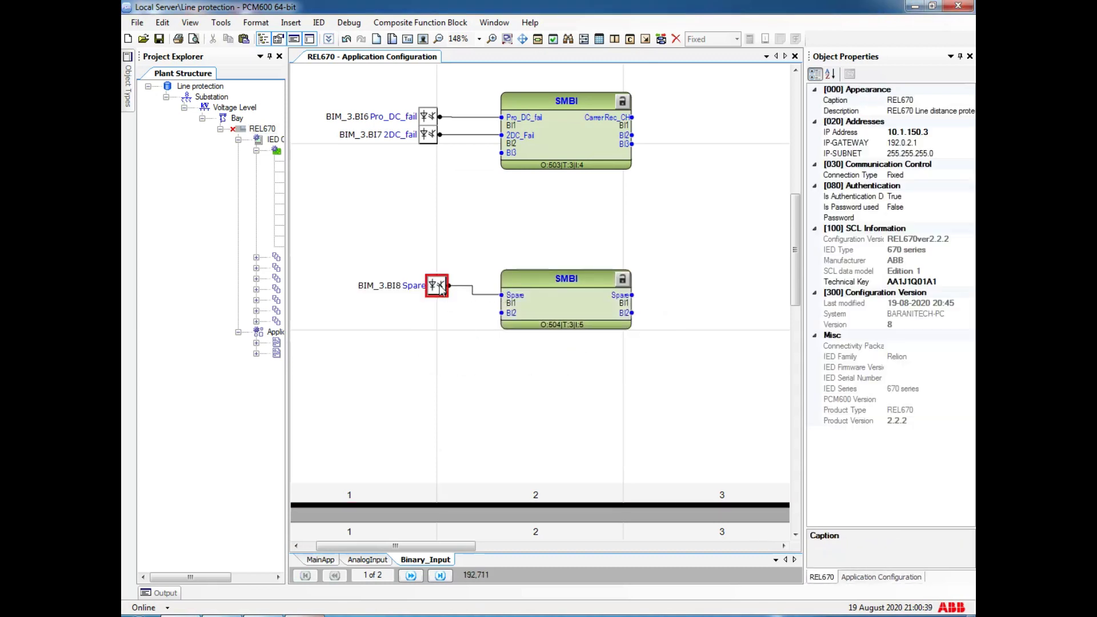
left_click(595, 345)
Copy the last SMBI block on page 1 and paste it onto page 2, accepting the default instance selection.
scroll(599, 355, "down", 5)
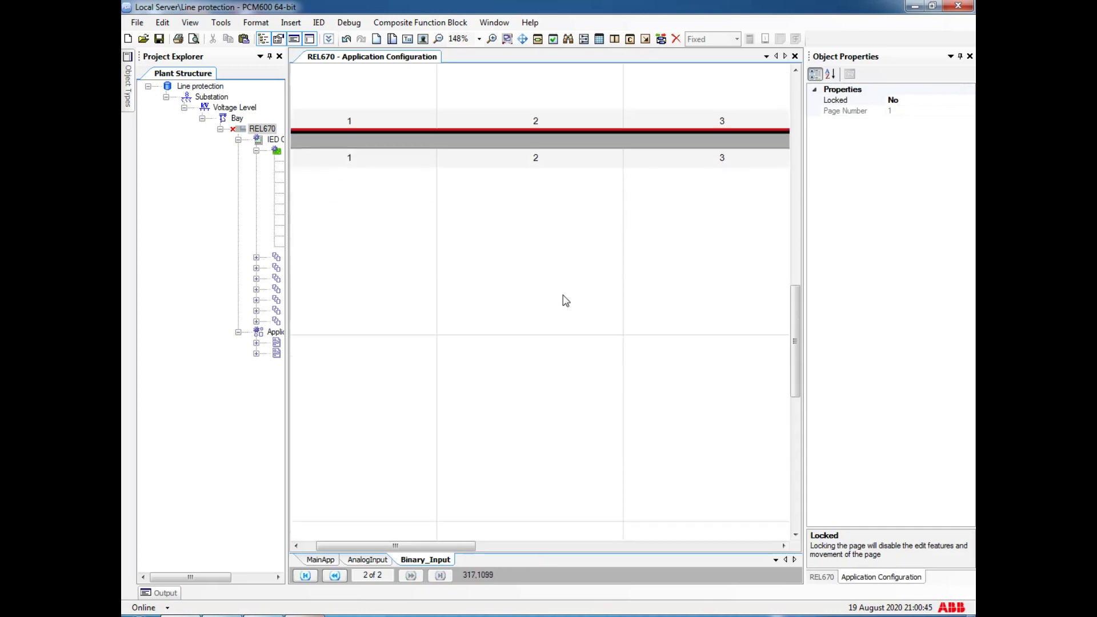
scroll(563, 315, "up", 5)
left_click(588, 172)
scroll(543, 360, "down", 5)
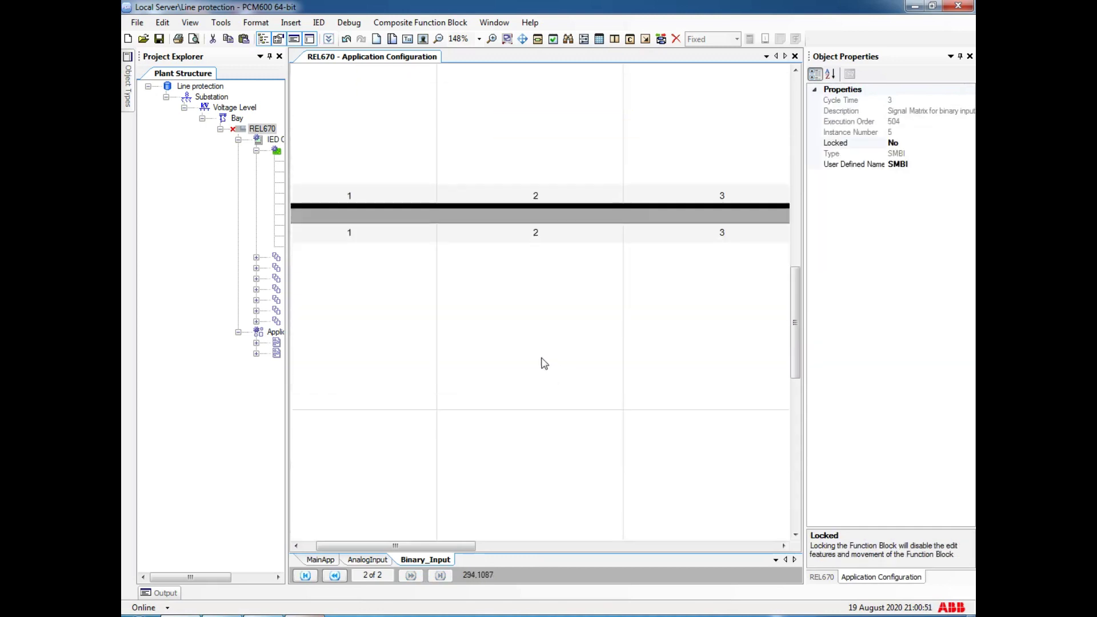
left_click(559, 318)
key("ctrl+v")
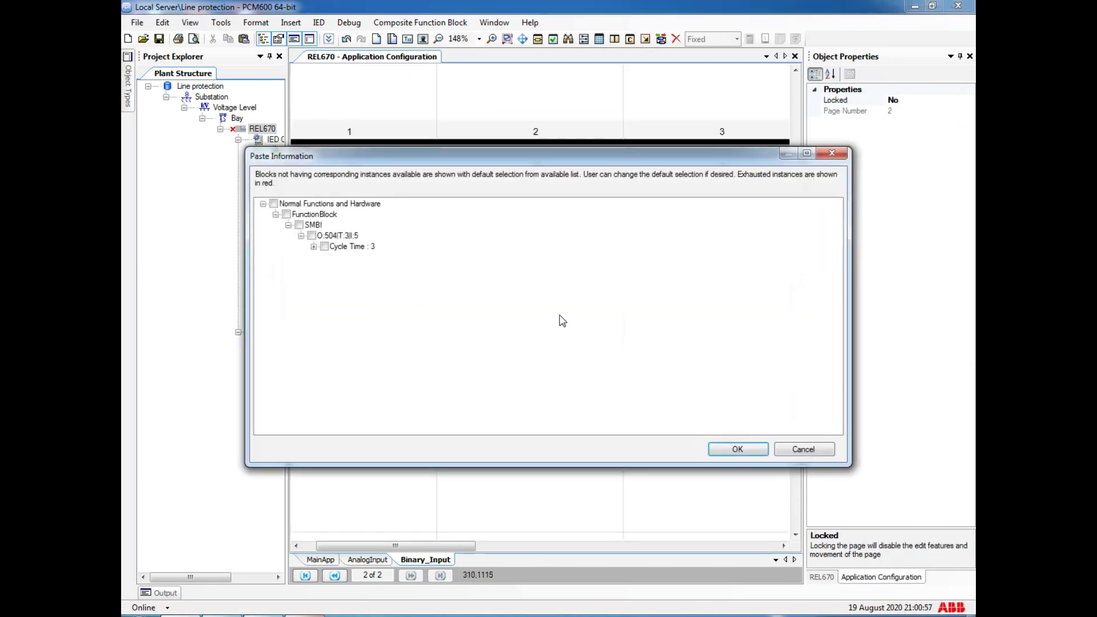
left_click(738, 449)
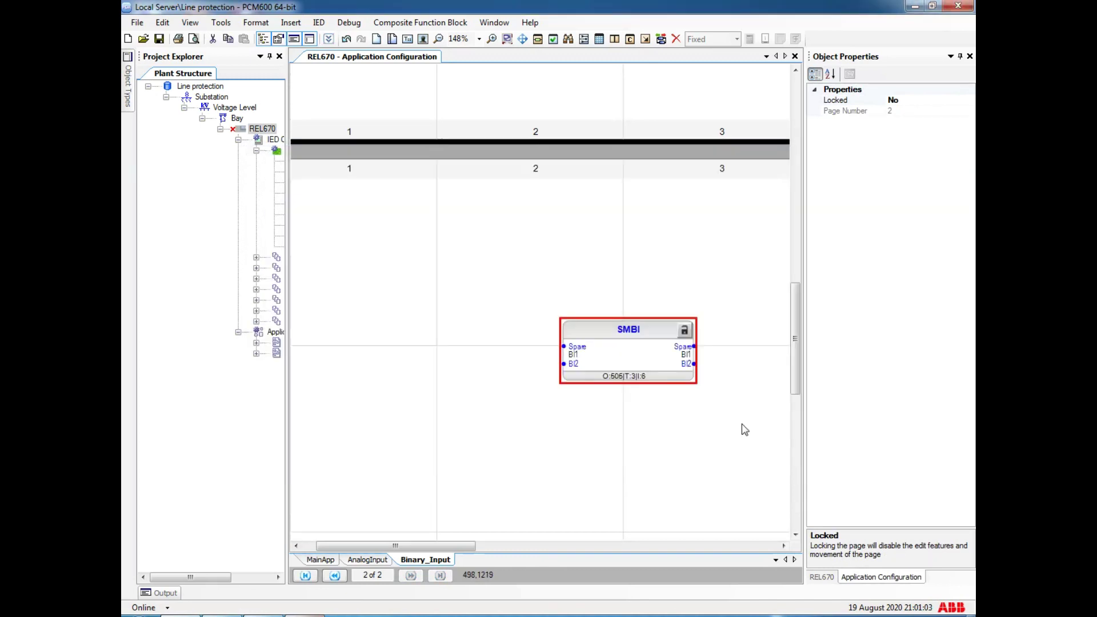
Show the BI3 and BI4 input and output signals on the SMBI block on page 2.
right_click(616, 355)
left_click(678, 449)
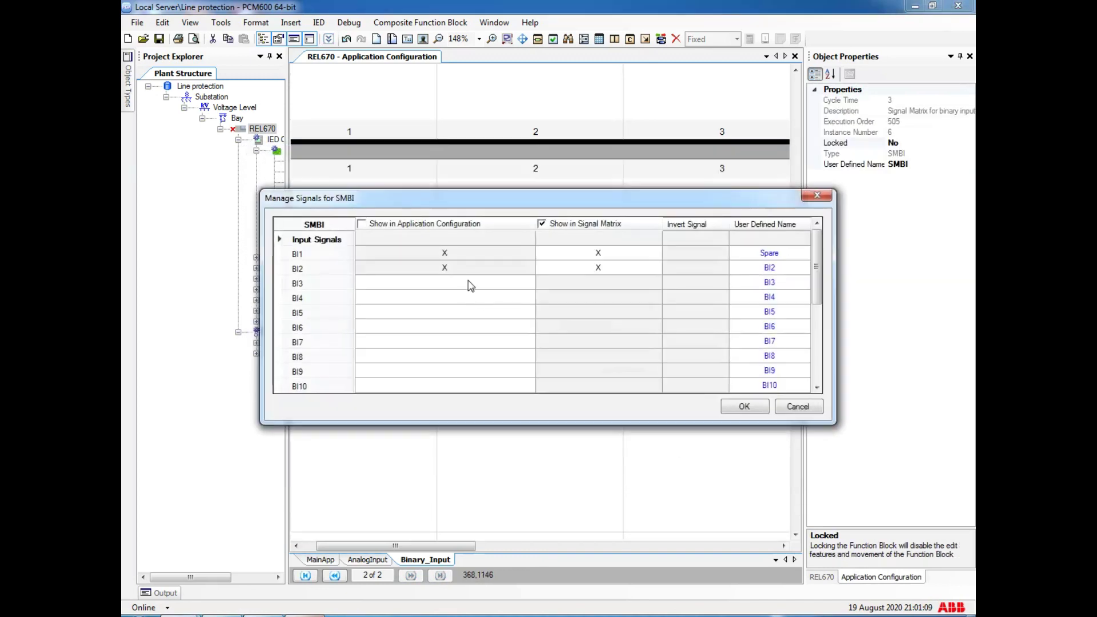
left_click(468, 284)
left_click(566, 283)
left_click(469, 297)
left_click(589, 297)
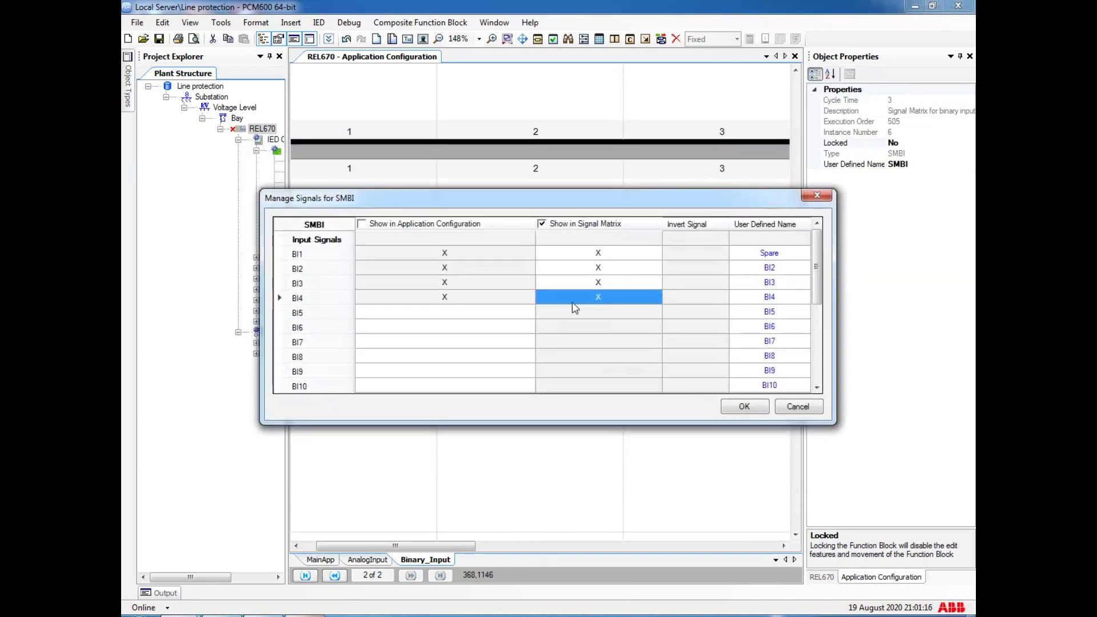
scroll(515, 298, "down", 4)
left_click(455, 283)
left_click(458, 298)
left_click(743, 412)
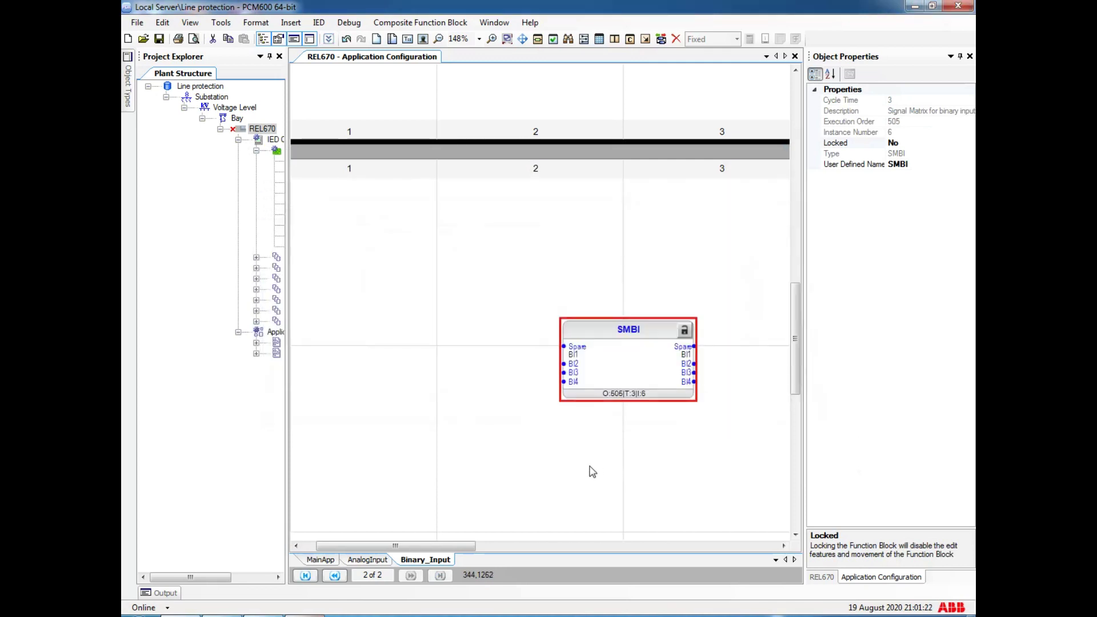
Name the first three inputs of the page 2 SMBI block CB_R_open, CB_Y_Open and CB_B_Open.
left_click(576, 346)
left_click(920, 111)
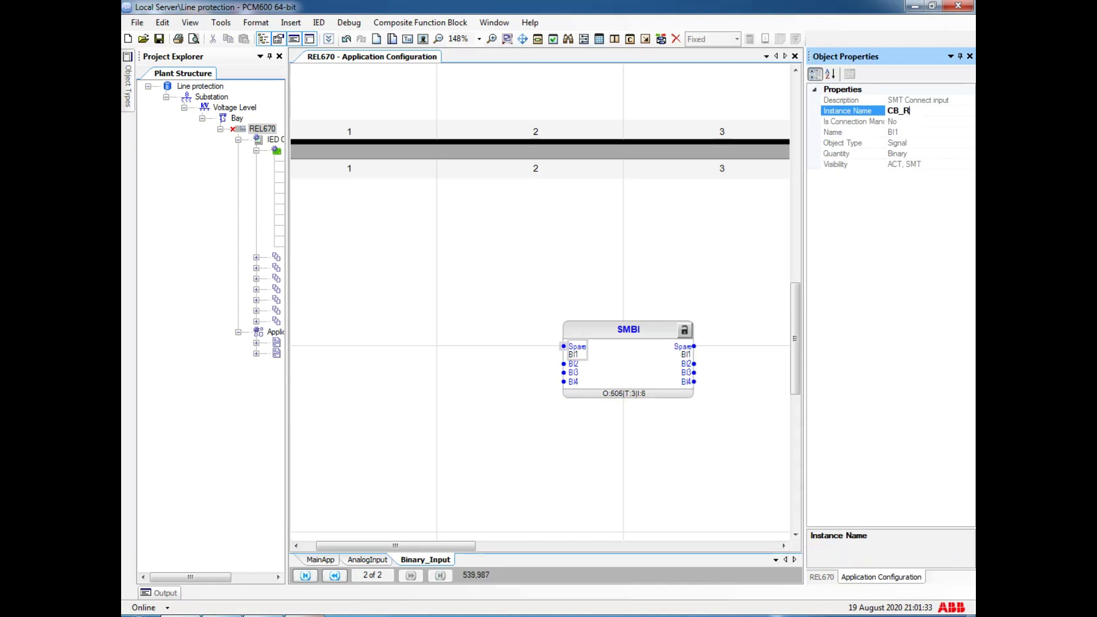
left_click(661, 251)
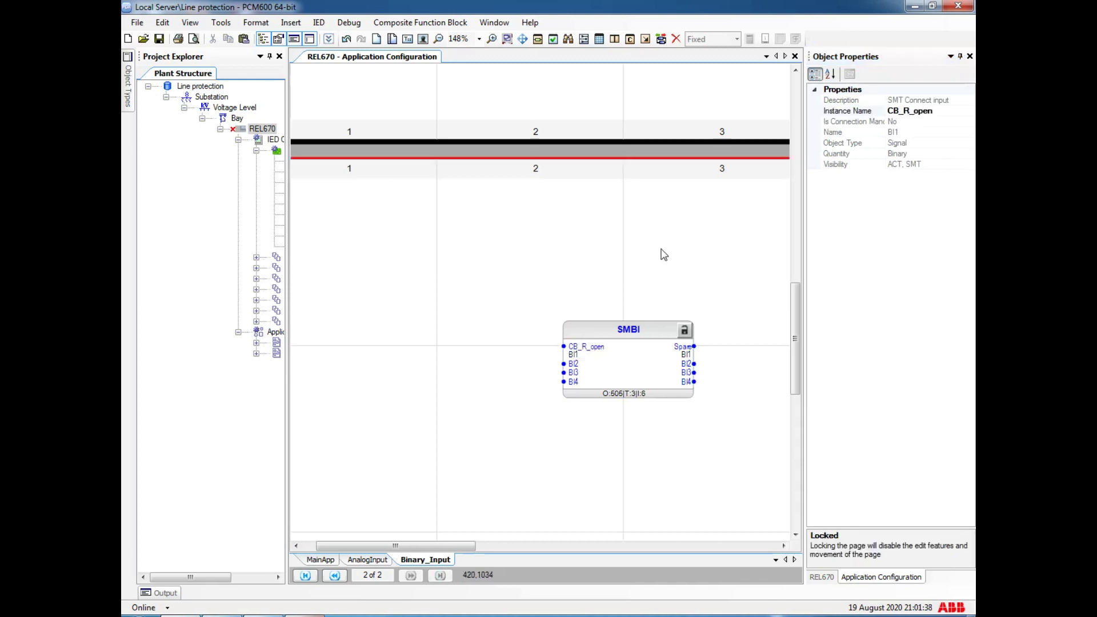
left_click(574, 364)
left_click(898, 121)
left_click(904, 110)
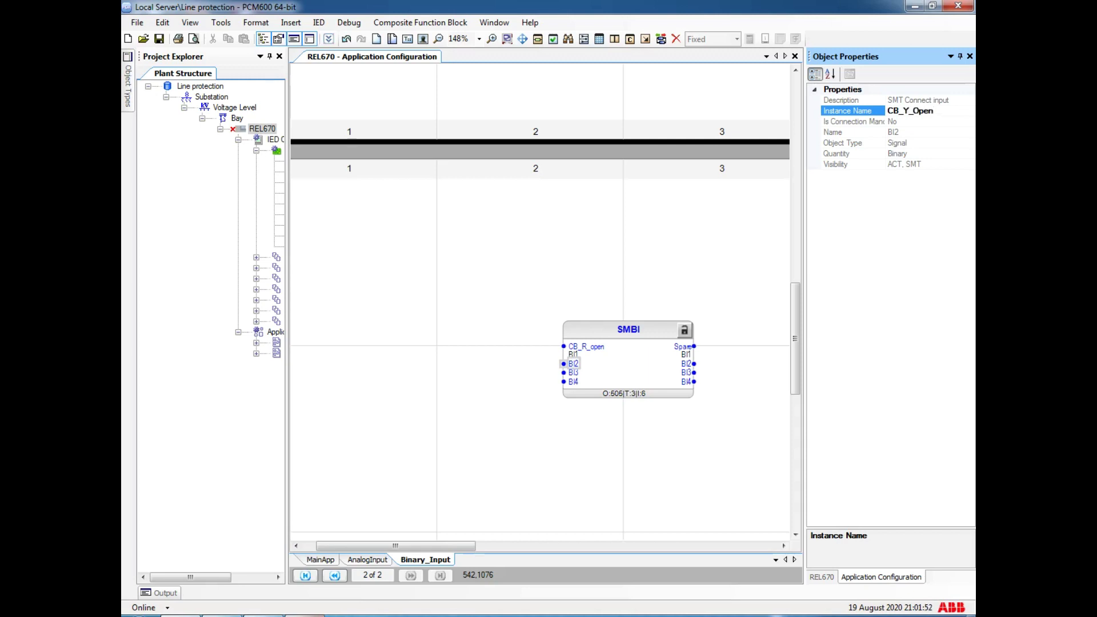
left_click(573, 381)
left_click(907, 111)
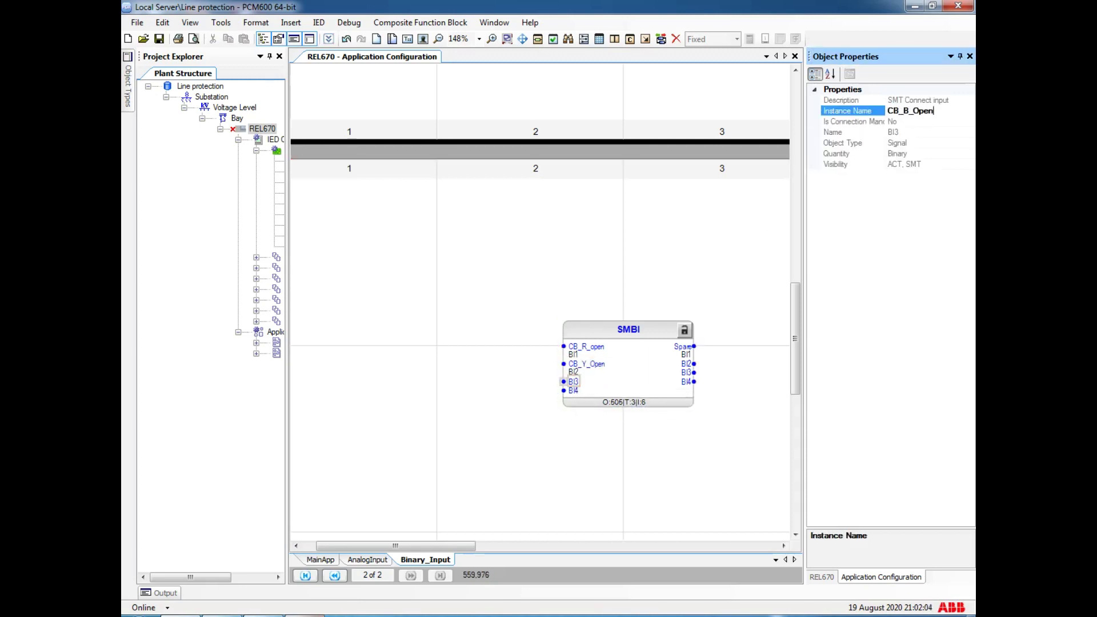
left_click(622, 439)
Insert binary input channel BI9 of BIM_3 beside the SMBI block on page 2 and connect it to the CB_R_open input.
right_click(426, 317)
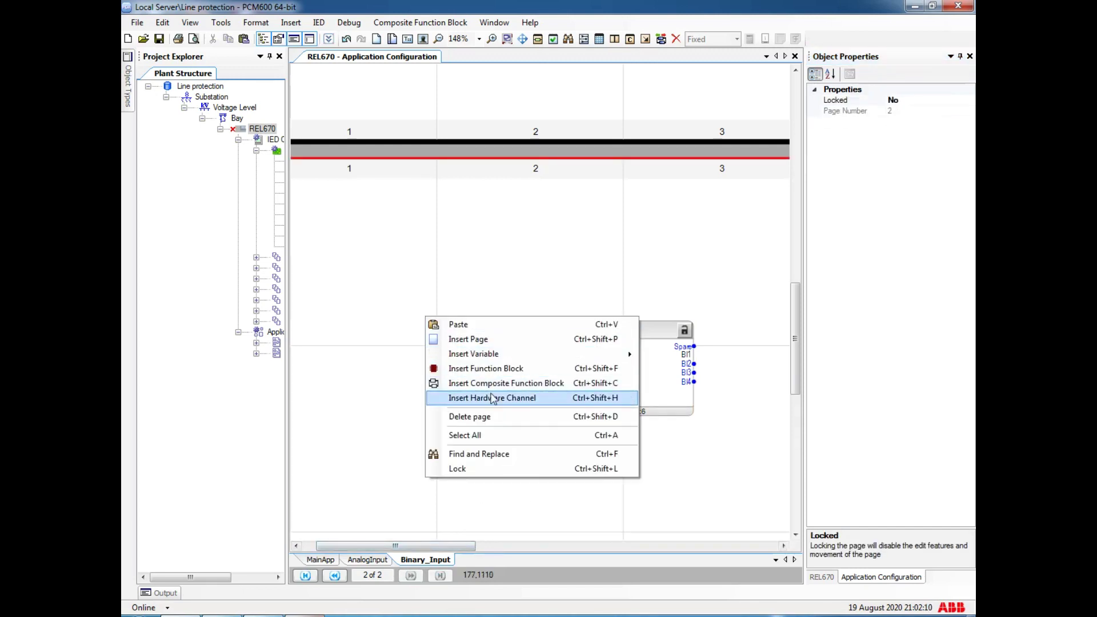
left_click(493, 397)
double_click(504, 225)
left_click(574, 298)
left_click(572, 388)
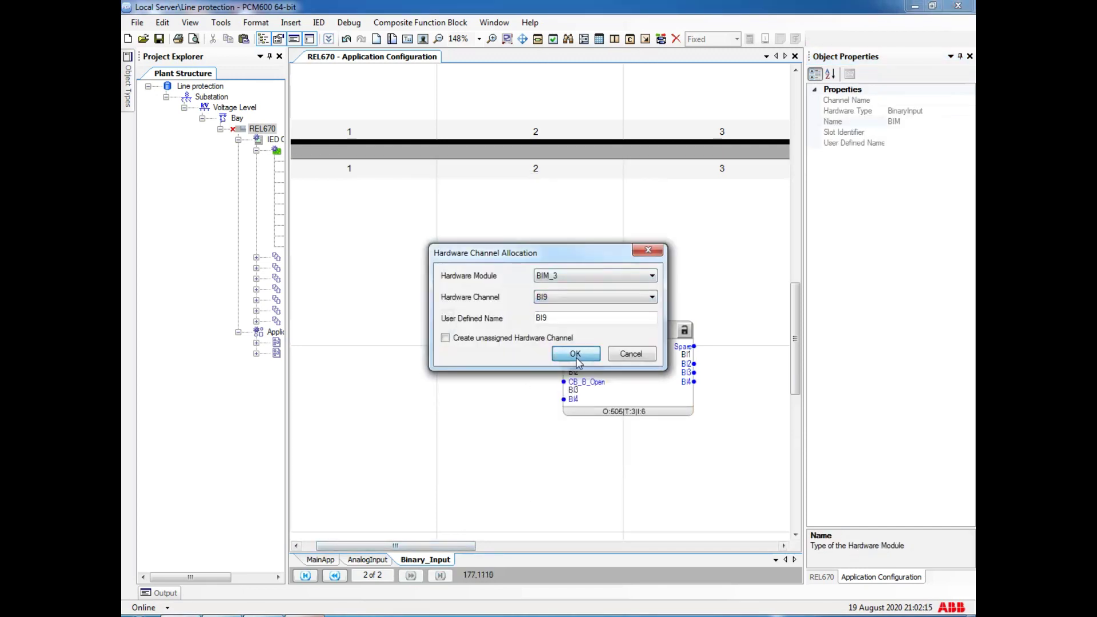
left_click(575, 356)
left_click(405, 357)
left_click_drag(413, 346, 563, 347)
Insert binary input channel BI10 of BIM_3 named CB_Y_Open under BI9, aligned with and connected to the CB_Y_Open input.
right_click(400, 366)
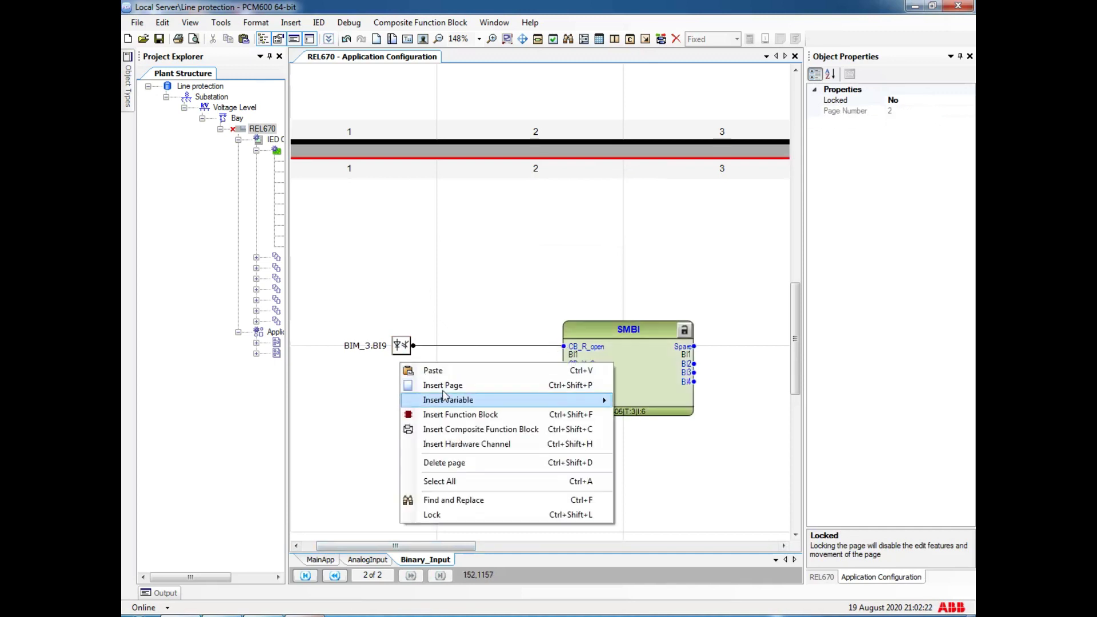
left_click(452, 446)
left_click(516, 223)
left_click(556, 417)
left_click(582, 298)
left_click(579, 405)
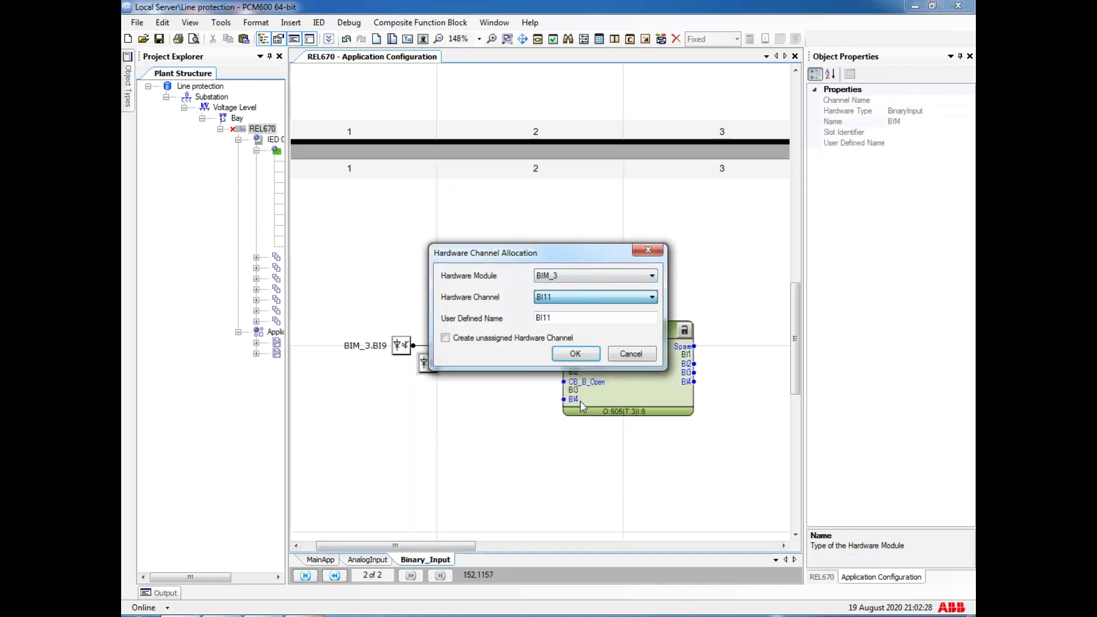
left_click(576, 298)
left_click(555, 397)
left_click(570, 318)
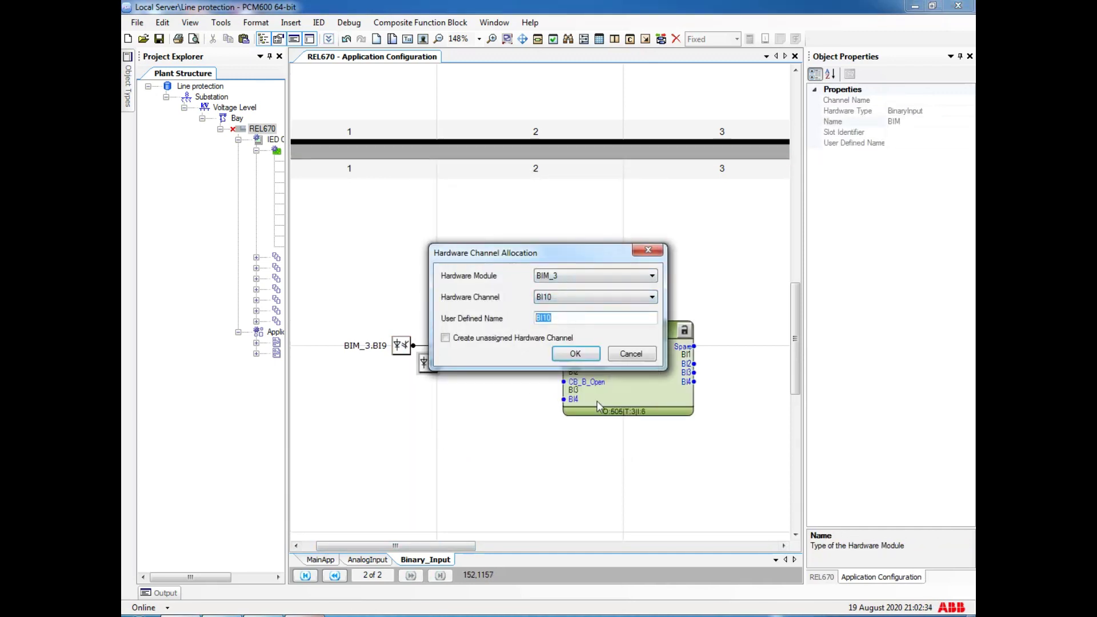
type("CB_Y_Open")
key("Return")
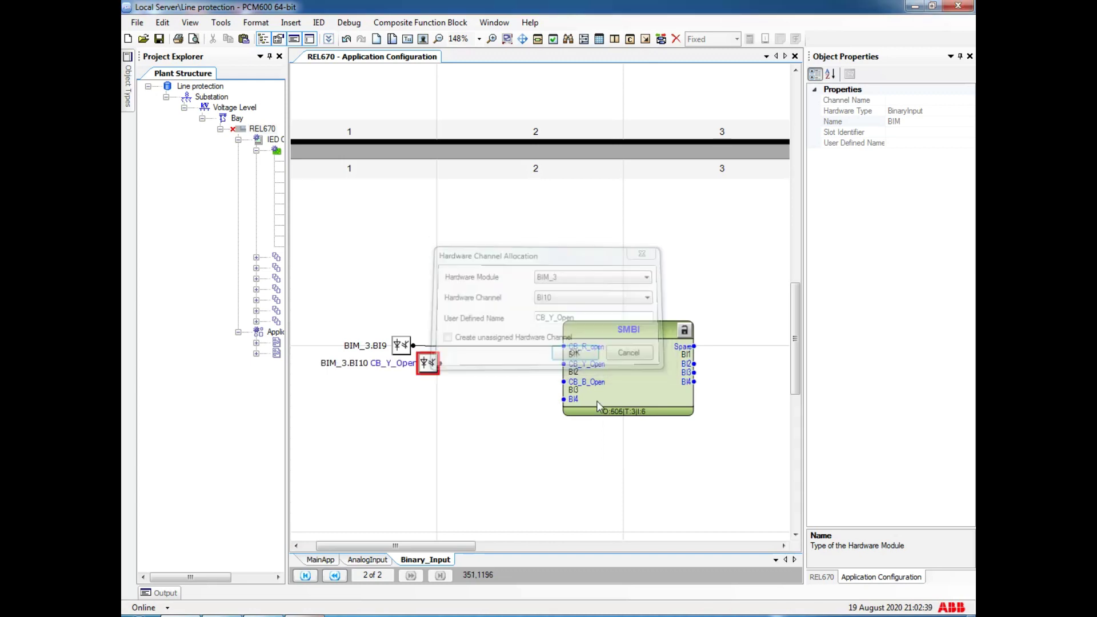
left_click_drag(439, 364, 402, 365)
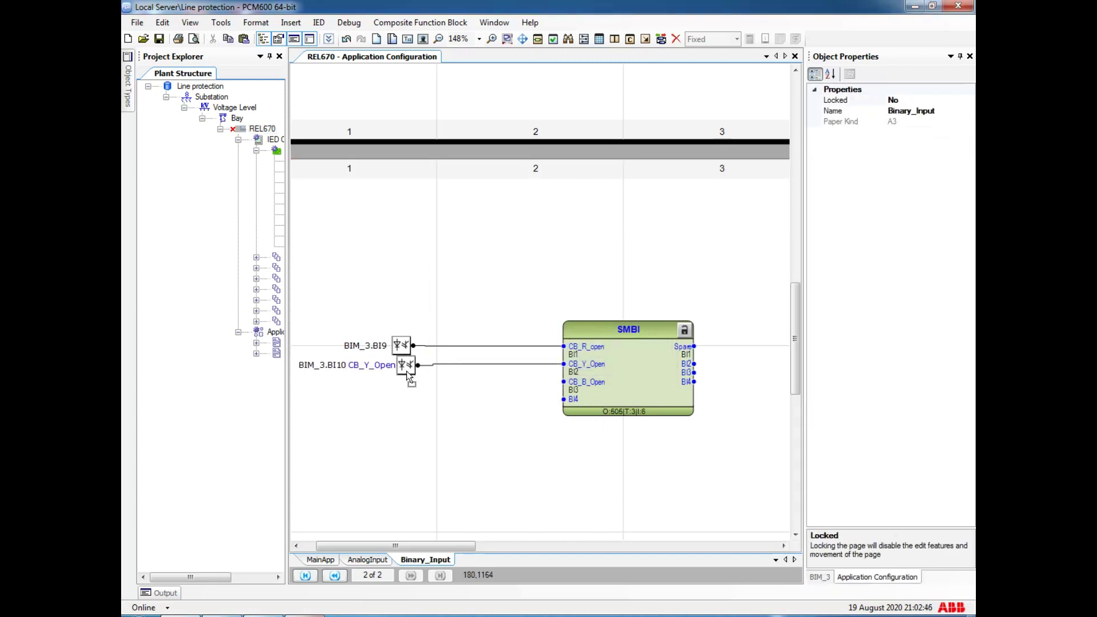
Set the user defined name of the BI9 hardware channel to CB_R_Open.
left_click(402, 345)
left_click(925, 143)
key("BackSpace")
key("BackSpace")
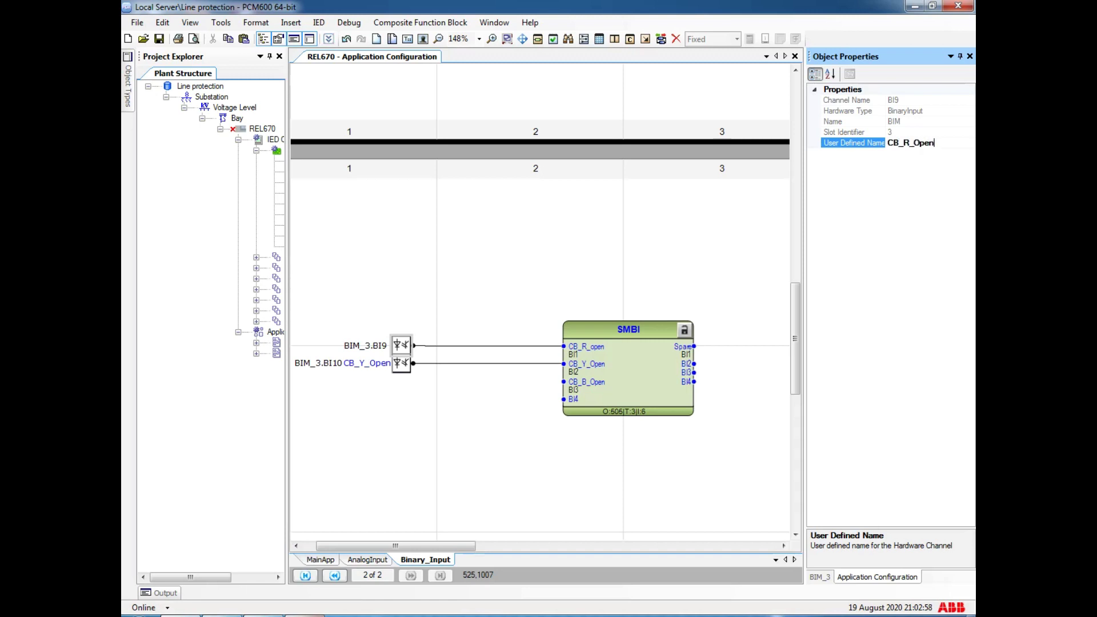
type("CB_R_Open")
key("Return")
Insert binary input channel BI11 of BIM_3 named CB_B_open under BI10 and connect it to the CB_B_Open input.
right_click(405, 390)
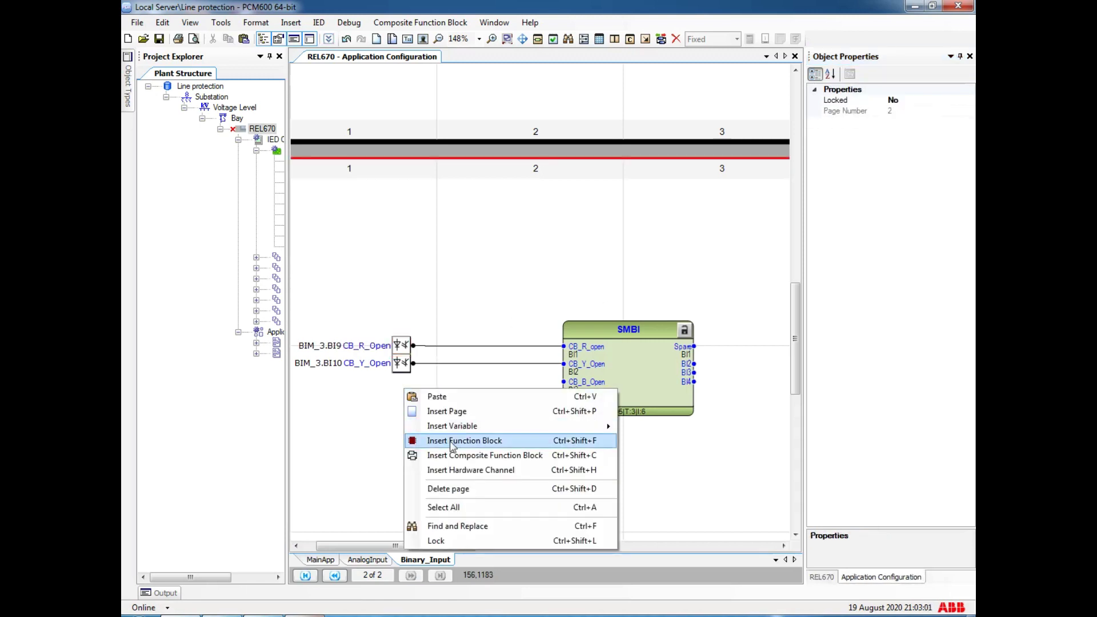
left_click(462, 469)
left_click(551, 419)
left_click(652, 297)
left_click(561, 421)
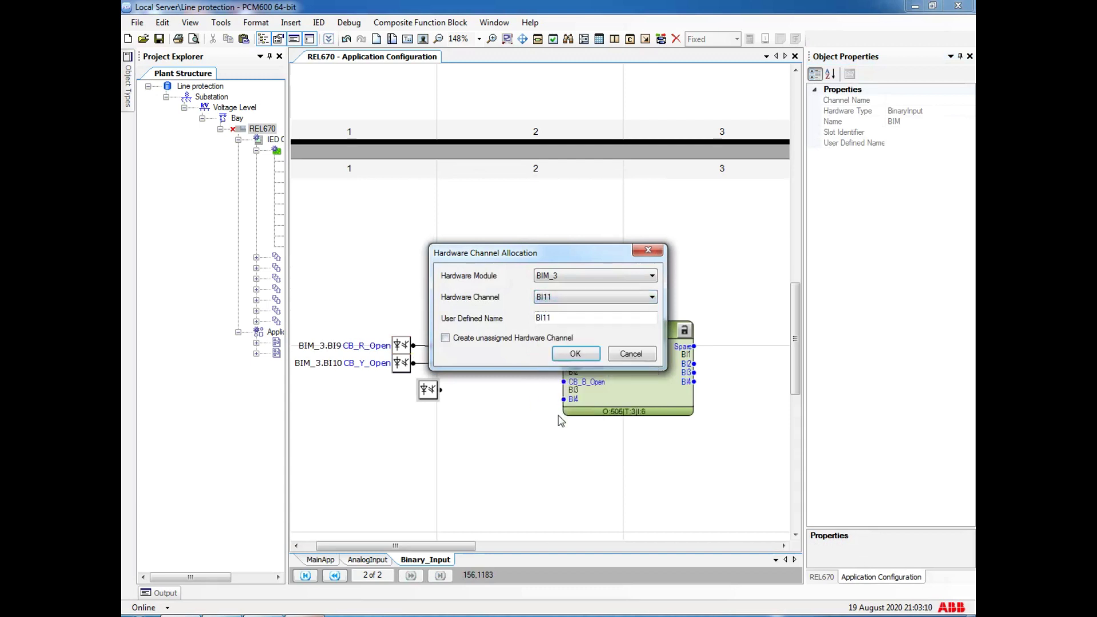
type("CB_B_open")
key("Return")
left_click_drag(437, 392, 563, 382)
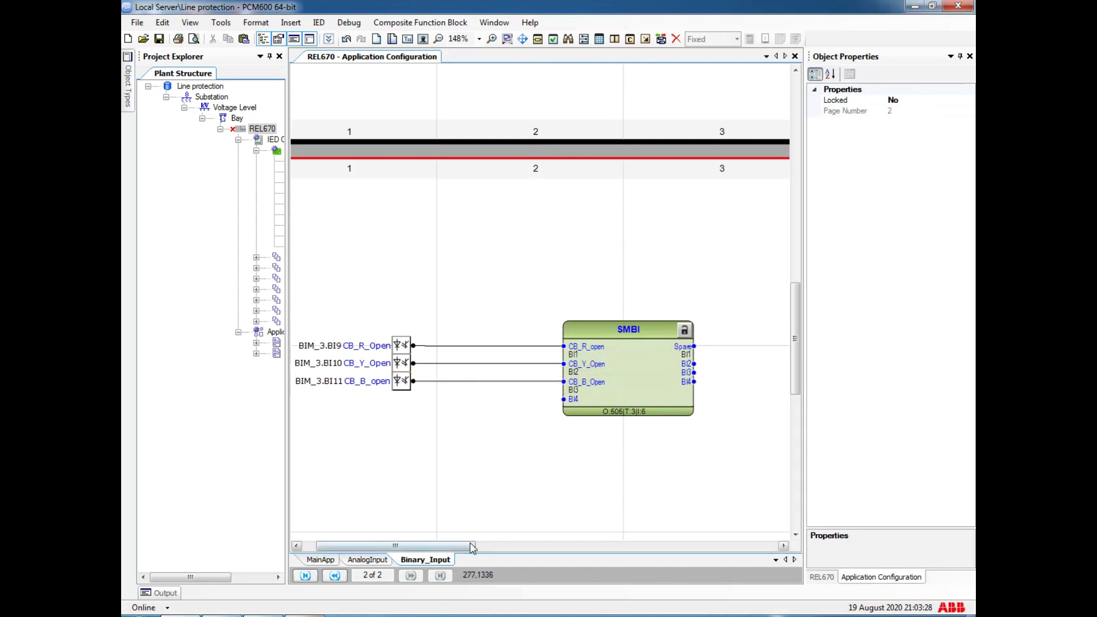
Set the user defined name of the page 2 SMBI block to CB_Open_Status.
left_click(615, 335)
left_click(904, 164)
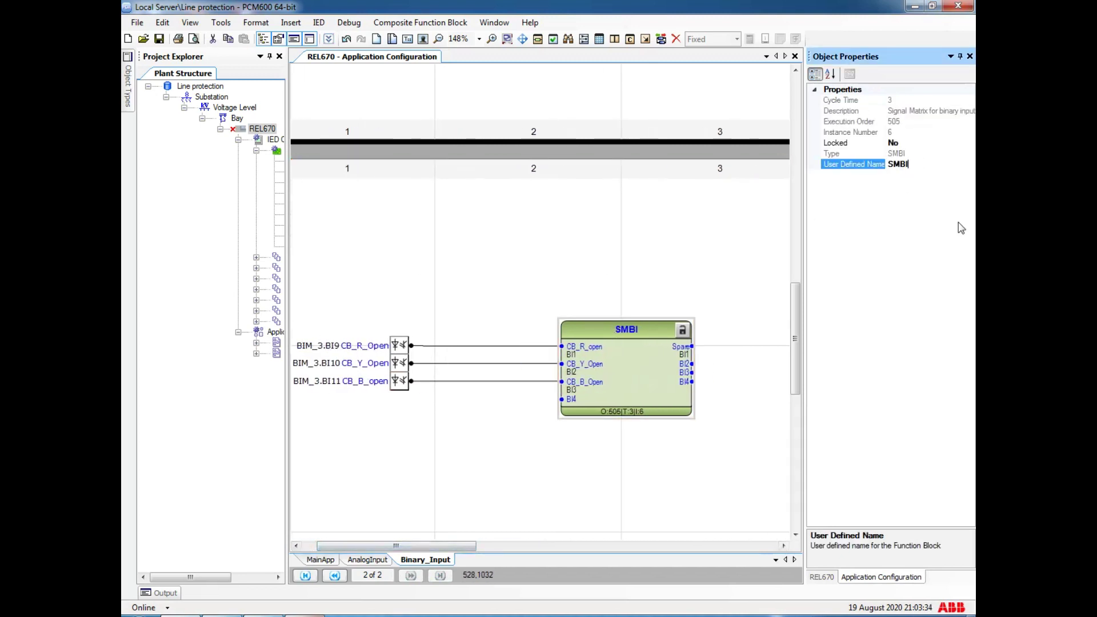
type("CB_Open_Status")
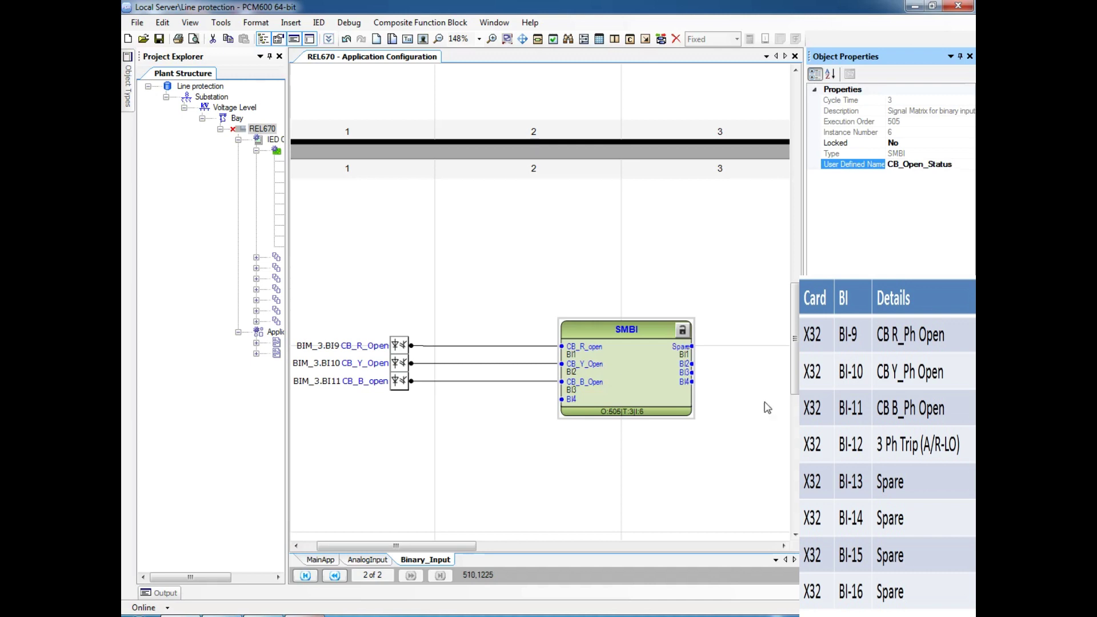
left_click(768, 408)
Insert an output variable beside the breaker status SMBI block and connect it to the block's first output.
left_click_drag(460, 546, 514, 546)
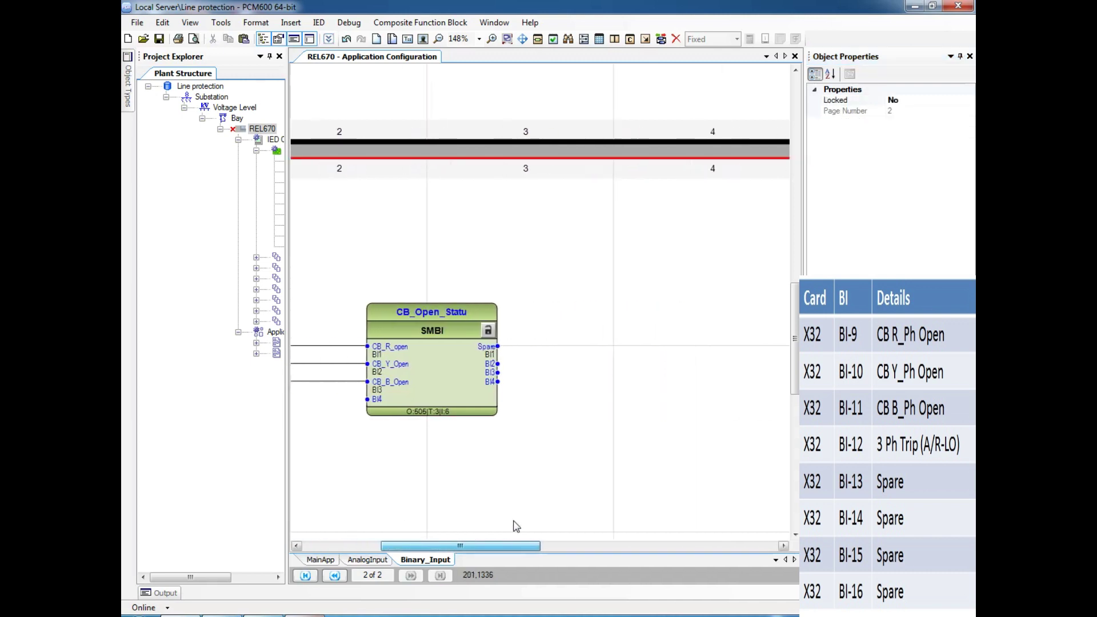
left_click(489, 352)
left_click(496, 350)
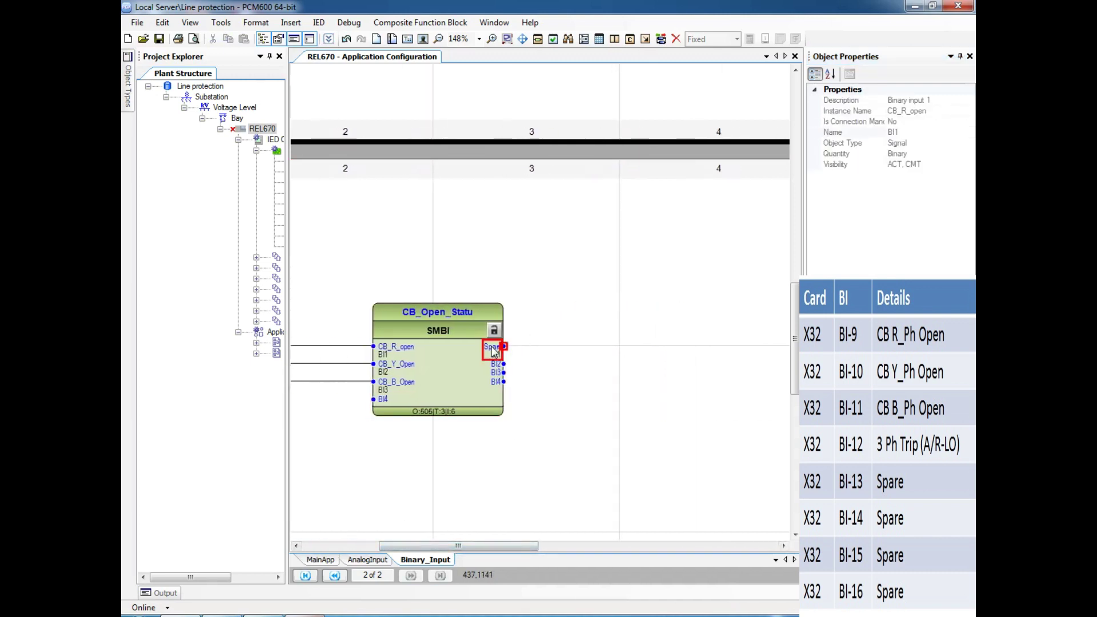
left_click(539, 350)
left_click(495, 368)
left_click(495, 366)
left_click(491, 370)
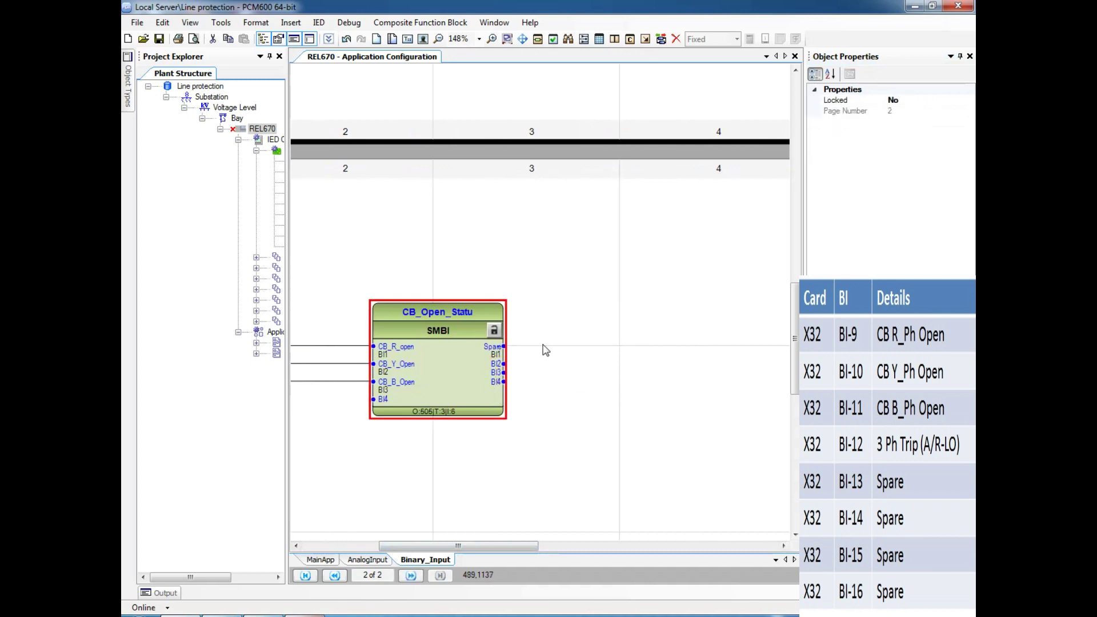
right_click(543, 341)
mouse_move(590, 380)
left_click(781, 392)
left_click(609, 338)
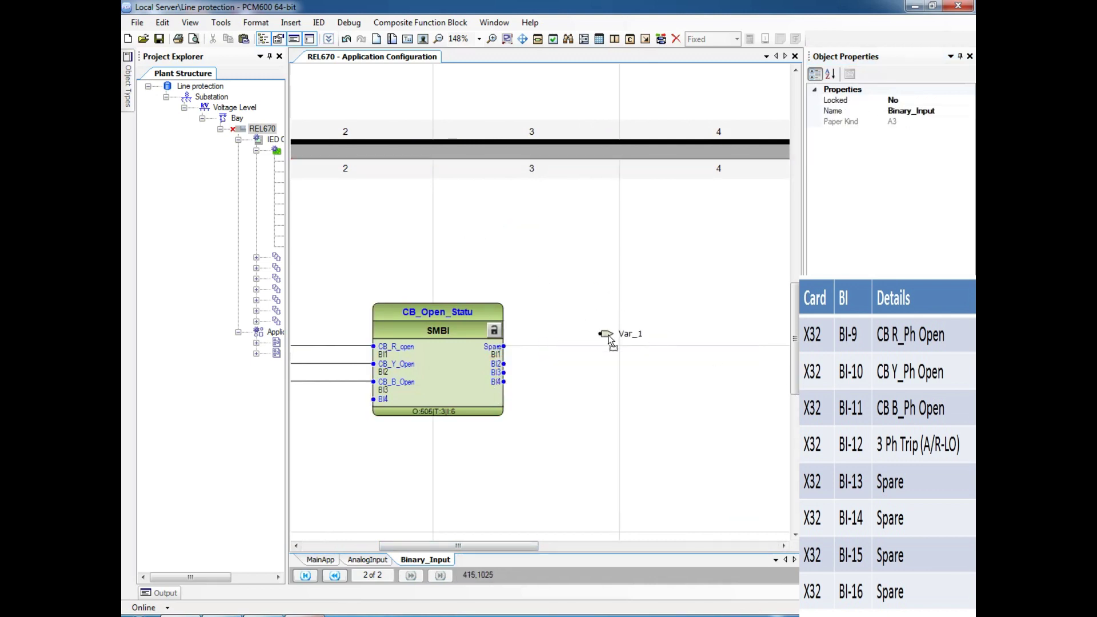
mouse_move(596, 338)
left_mouse_down()
mouse_move(504, 346)
mouse_move(606, 347)
left_mouse_up()
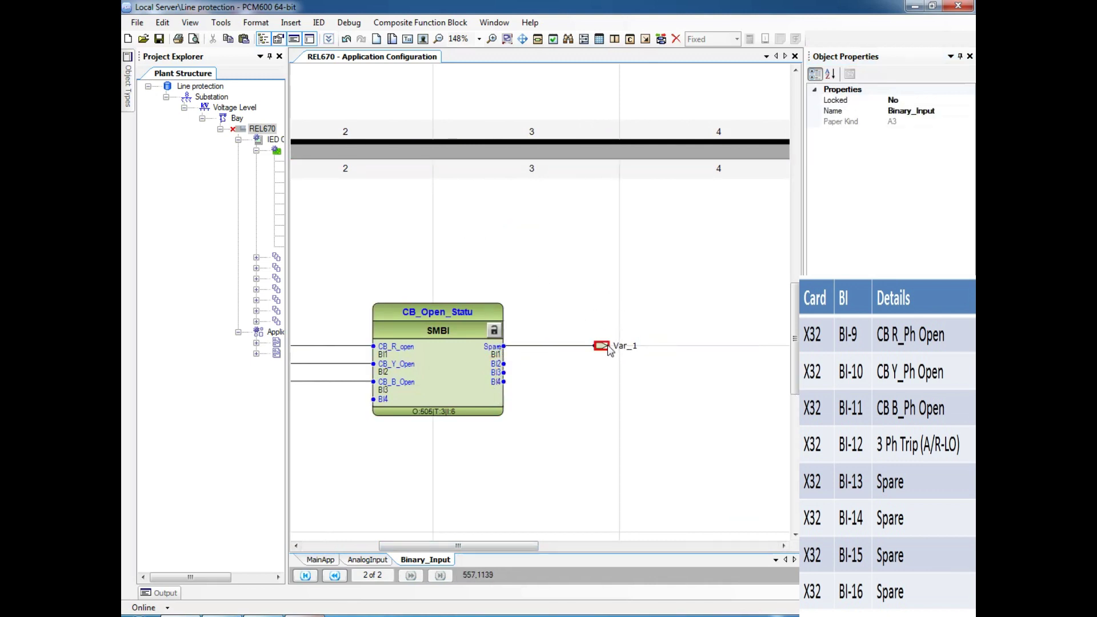
Name the output variable on the first SMBI output CB_R_Phase_Open_Status.
double_click(898, 132)
key("BackSpace")
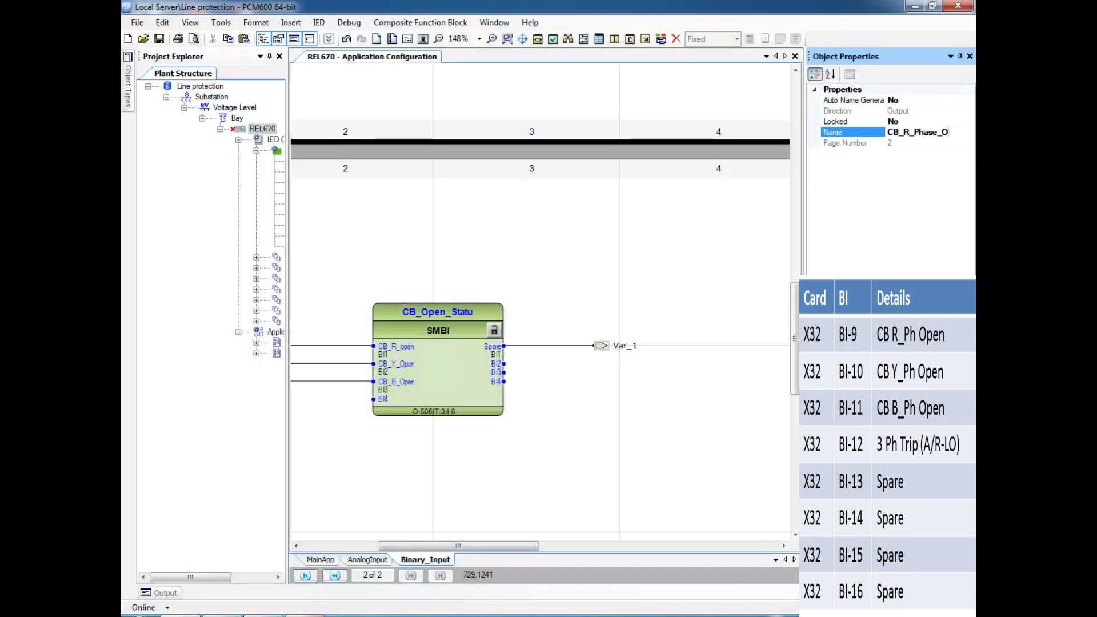
type("CB_R_Phase_Open_Status")
key("Return")
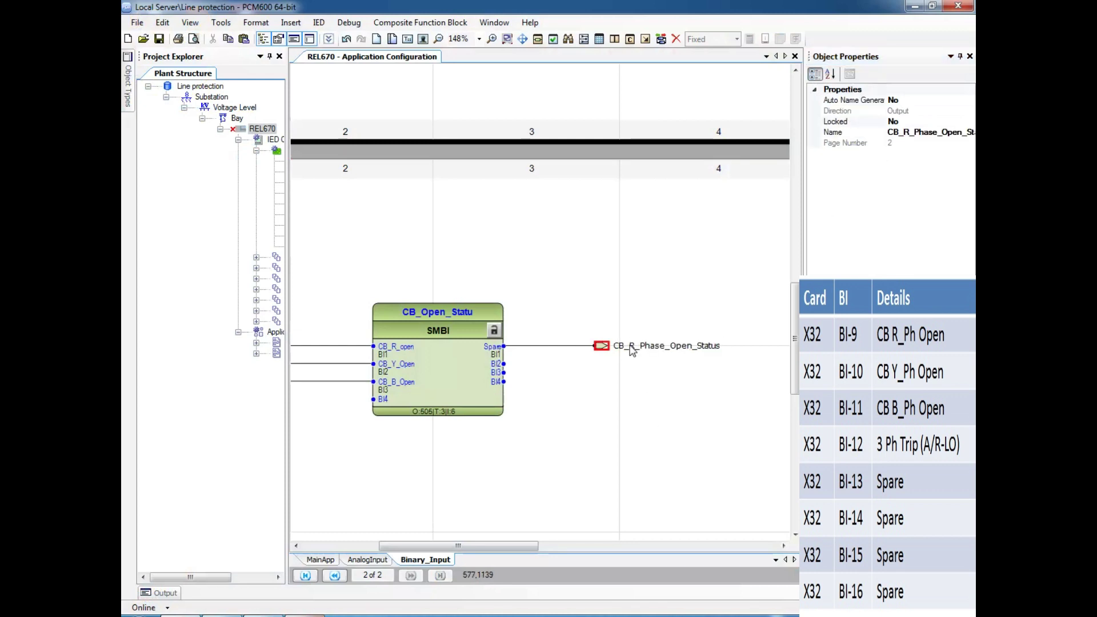
Insert an output variable named CB_Y_Phase_Open_St, reusing the R-phase name, and connect it to the BI2 output.
left_click_drag(892, 133, 921, 127)
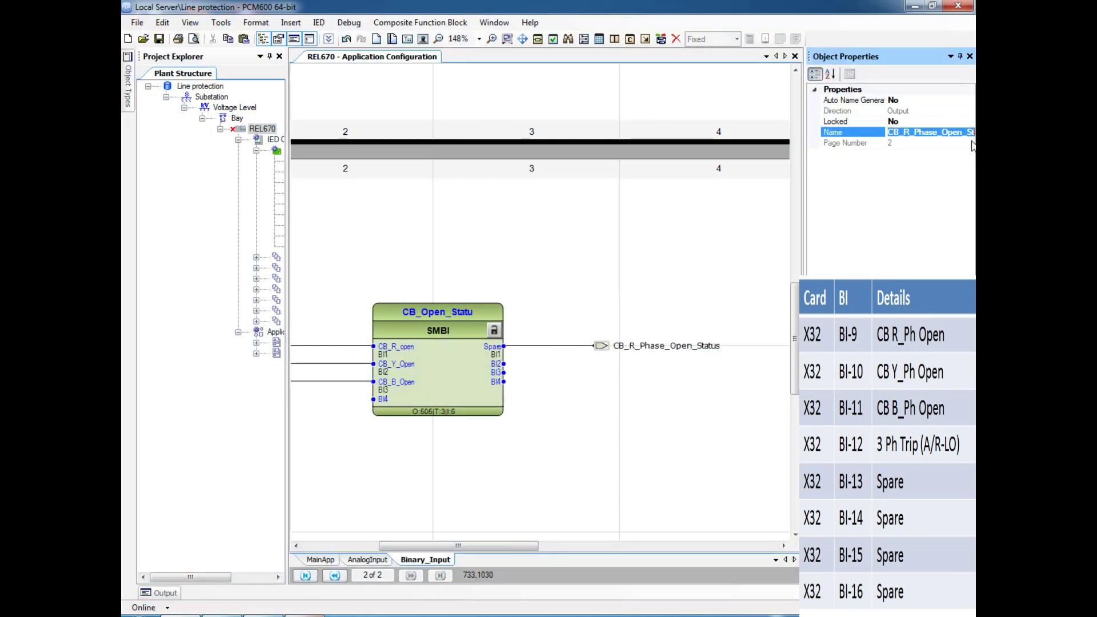
right_click(597, 363)
left_click(657, 400)
type("CB_R_Phase_Open_St")
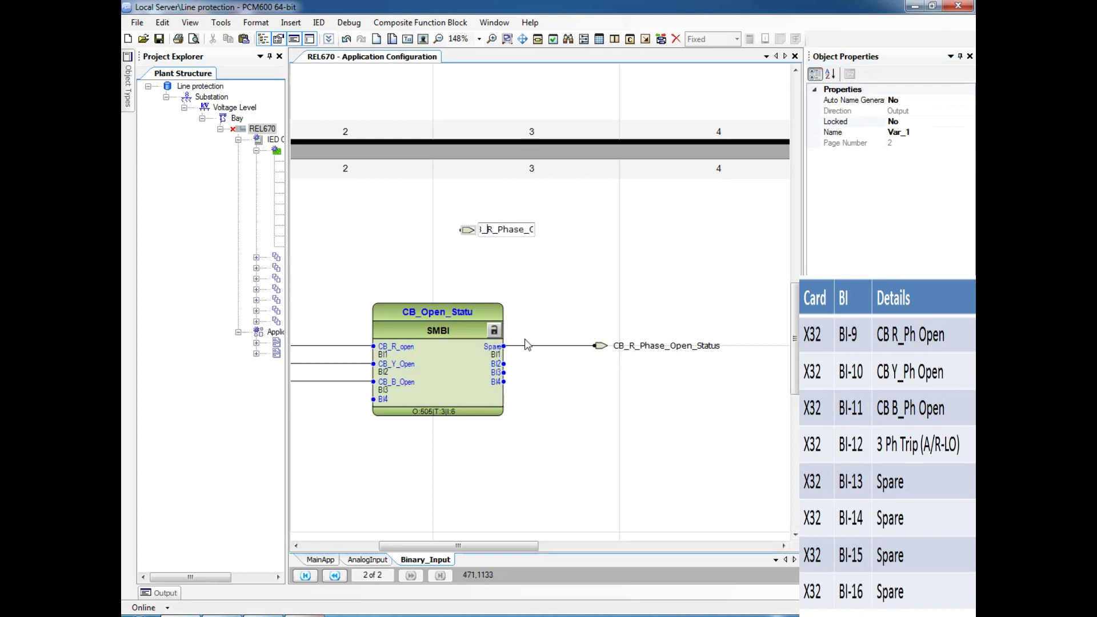
left_click(466, 240)
left_click_drag(467, 234, 597, 374)
left_click(599, 380)
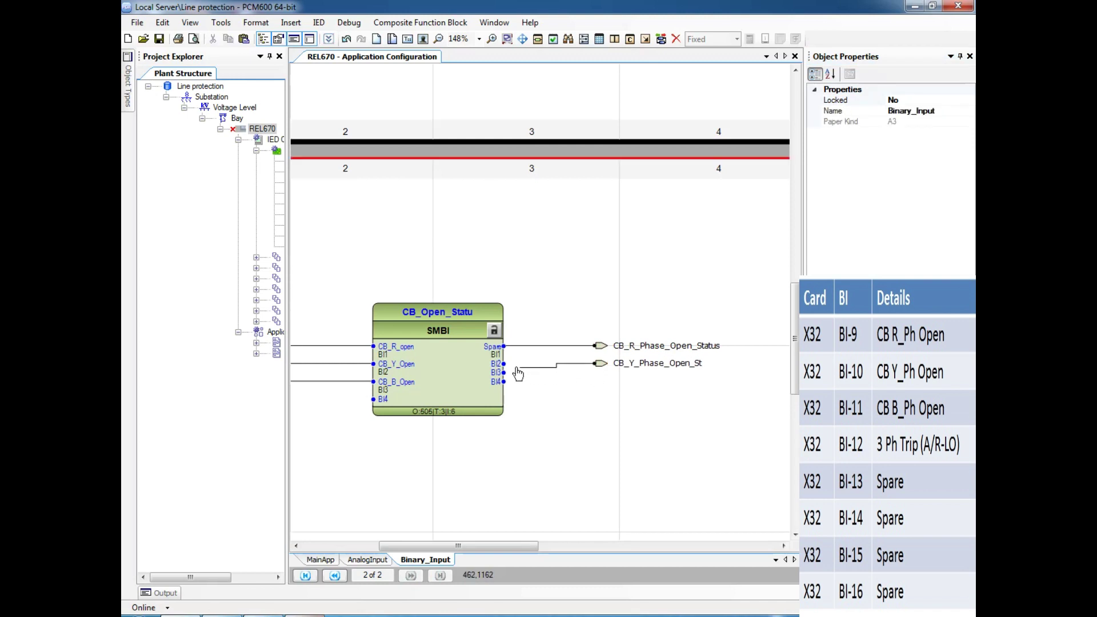
Insert an output variable named CB_B_Phase_Open_St and connect it straight to the BI3 output of the SMBI block.
right_click(531, 230)
mouse_move(629, 267)
left_click(773, 284)
key("ctrl+v")
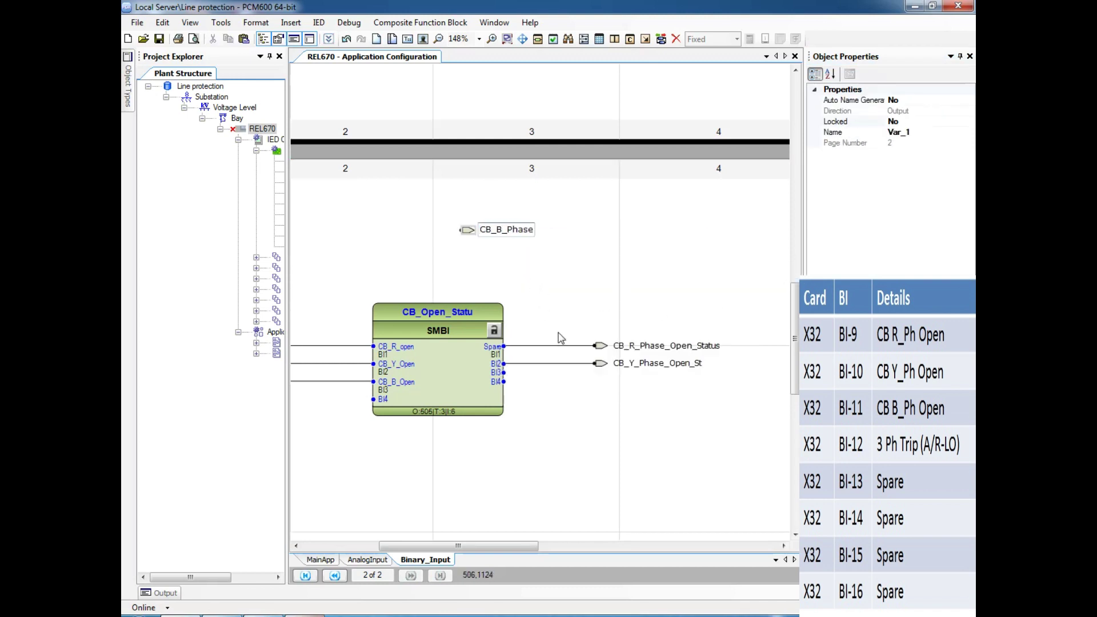
key("Return")
left_click_drag(469, 230, 504, 372)
left_click(592, 405)
left_click_drag(607, 381, 619, 373)
left_click(516, 529)
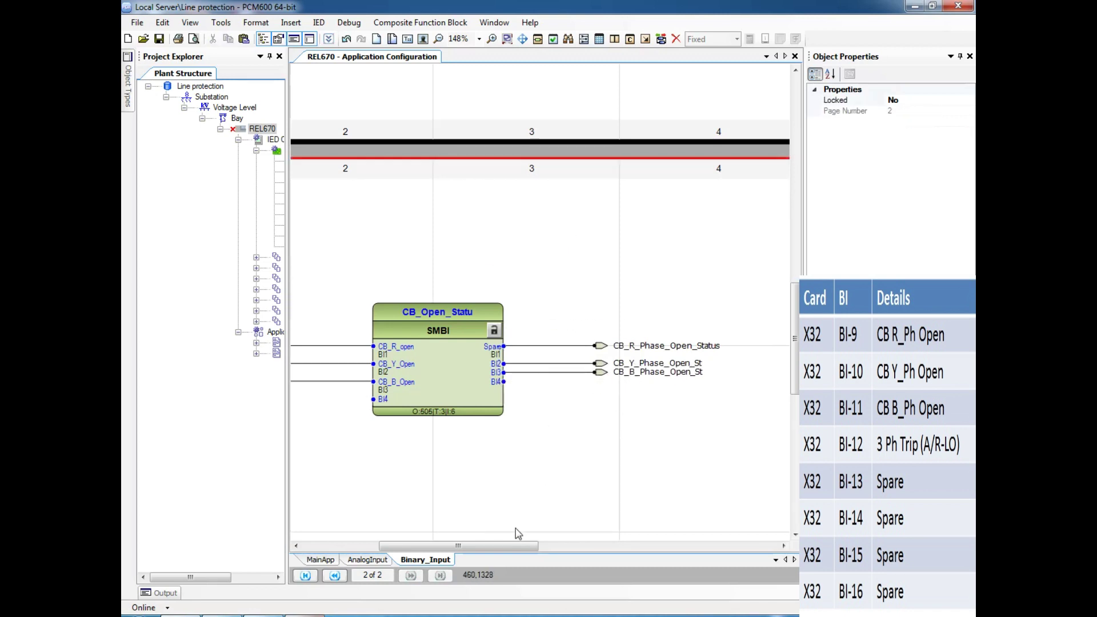
scroll(551, 421, "down", 3)
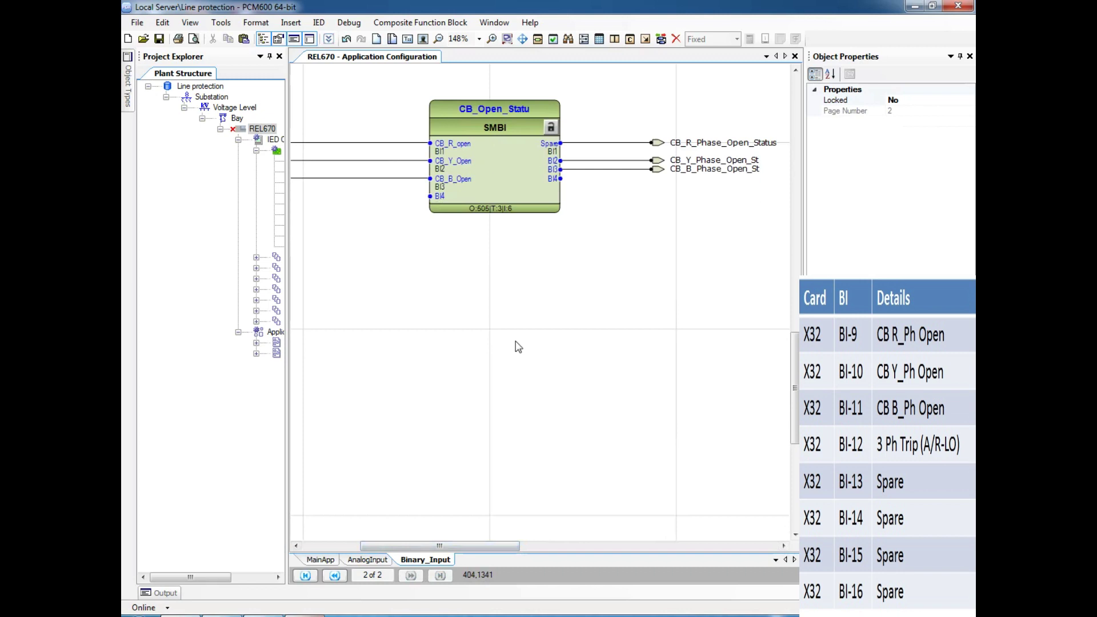
right_click(480, 273)
left_click(550, 329)
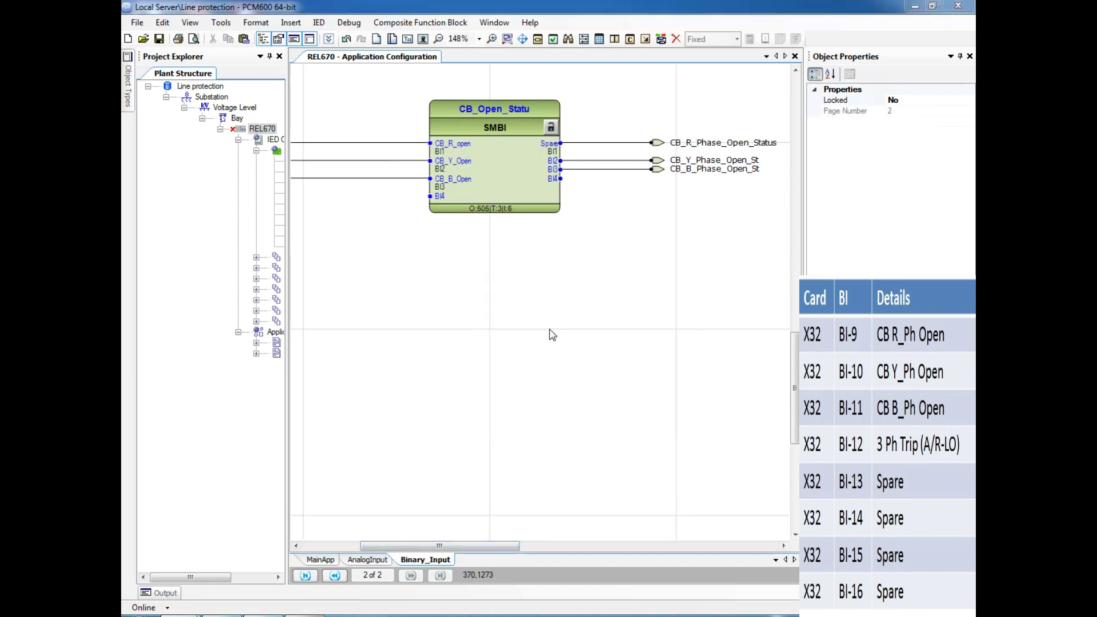
scroll(566, 226, "up", 2)
Copy the CB_Open_Statu SMBI block and place the duplicate below the original.
left_click(525, 291)
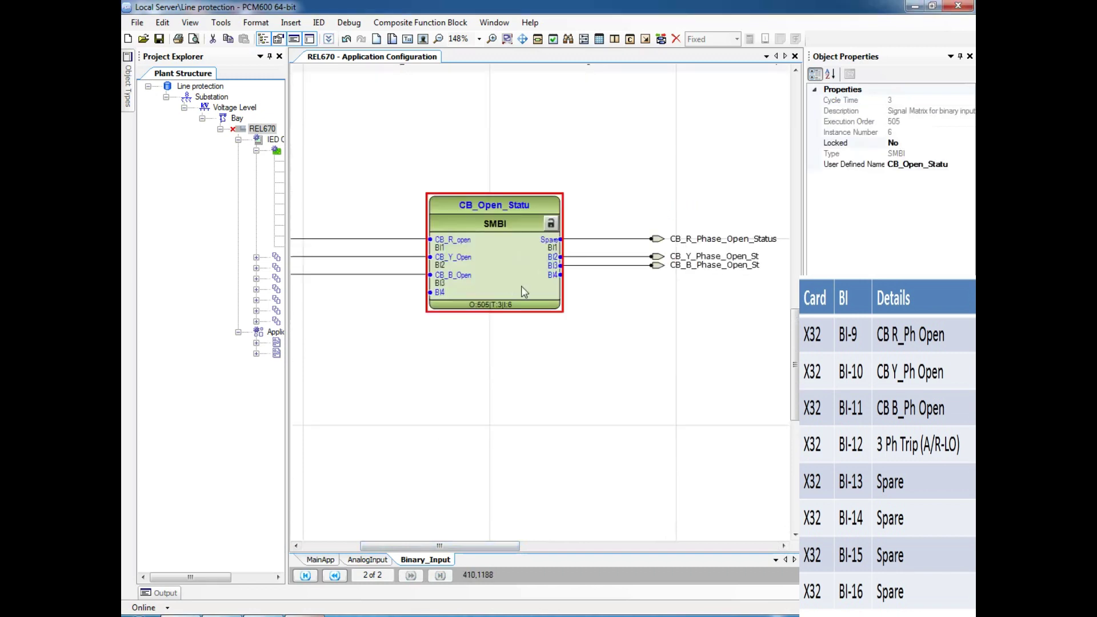
left_click(514, 450)
key("ctrl+v")
left_click(729, 441)
scroll(595, 435, "down", 1)
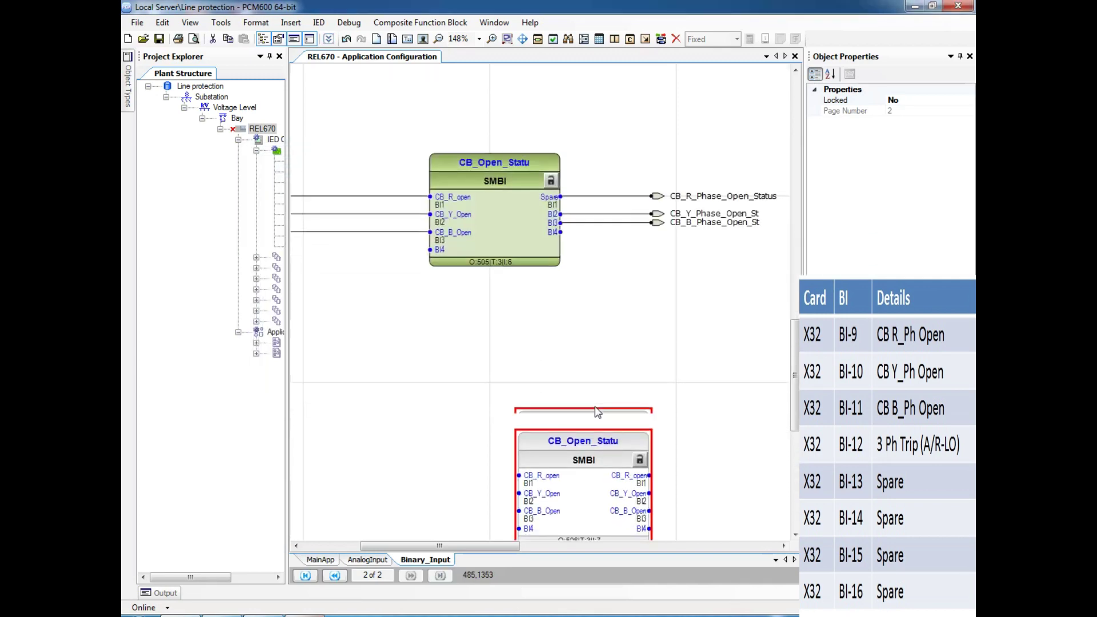
left_click(507, 400)
Hide input and output signals BI3 and BI4 of the copied SMBI block in the application configuration.
right_click(528, 403)
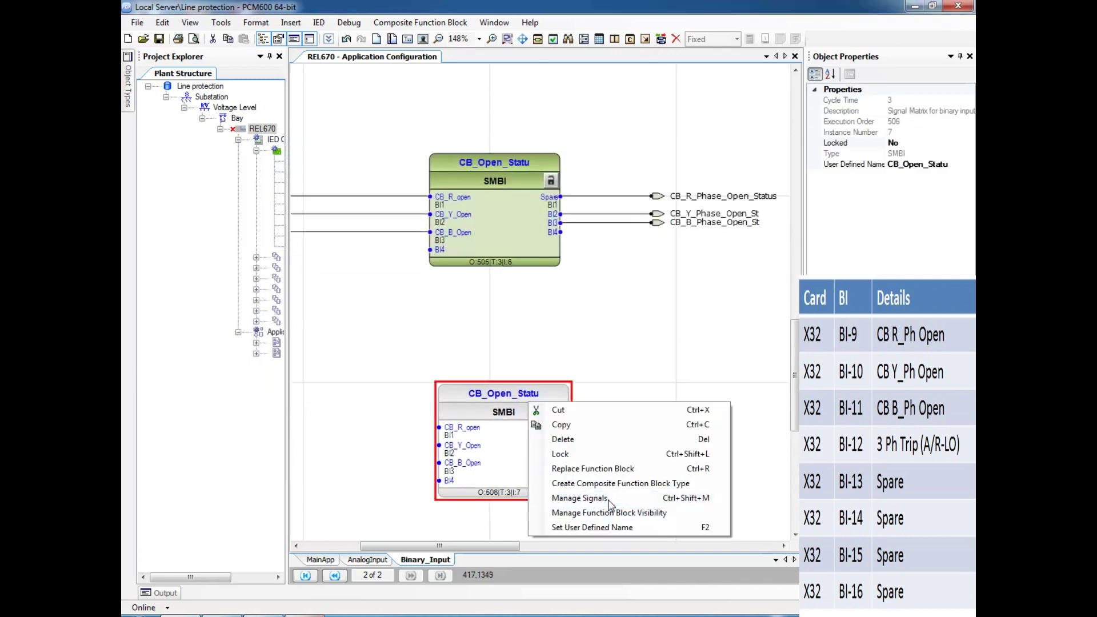
left_click(609, 500)
left_click(448, 297)
left_click(581, 282)
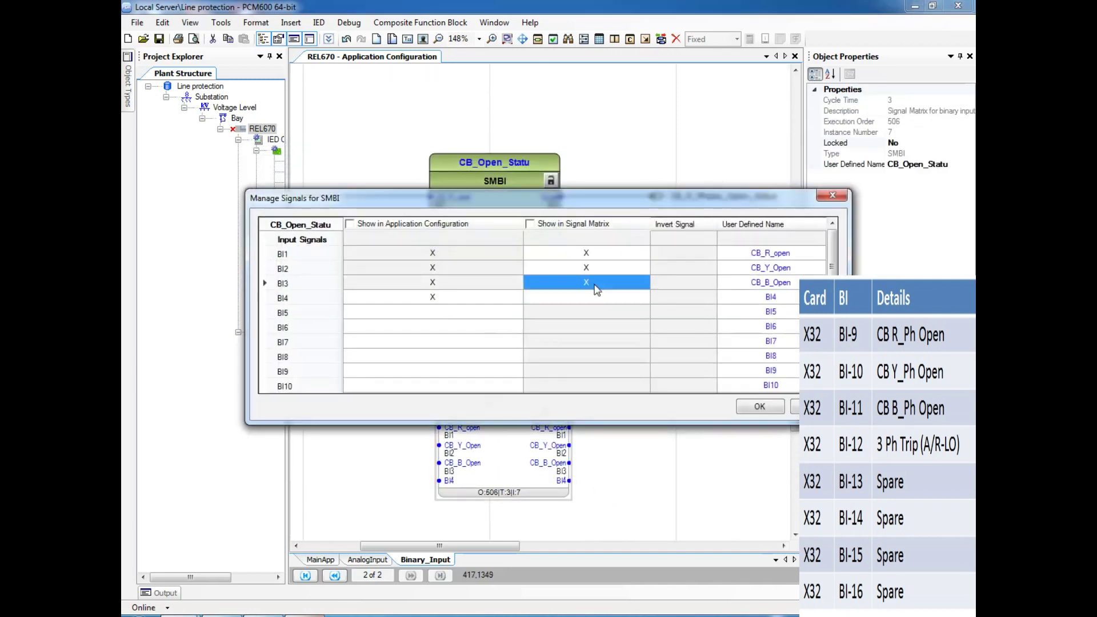
left_click(449, 289)
left_click(449, 297)
scroll(482, 321, "down", 4)
scroll(474, 322, "up", 4)
scroll(467, 324, "down", 4)
left_click(464, 252)
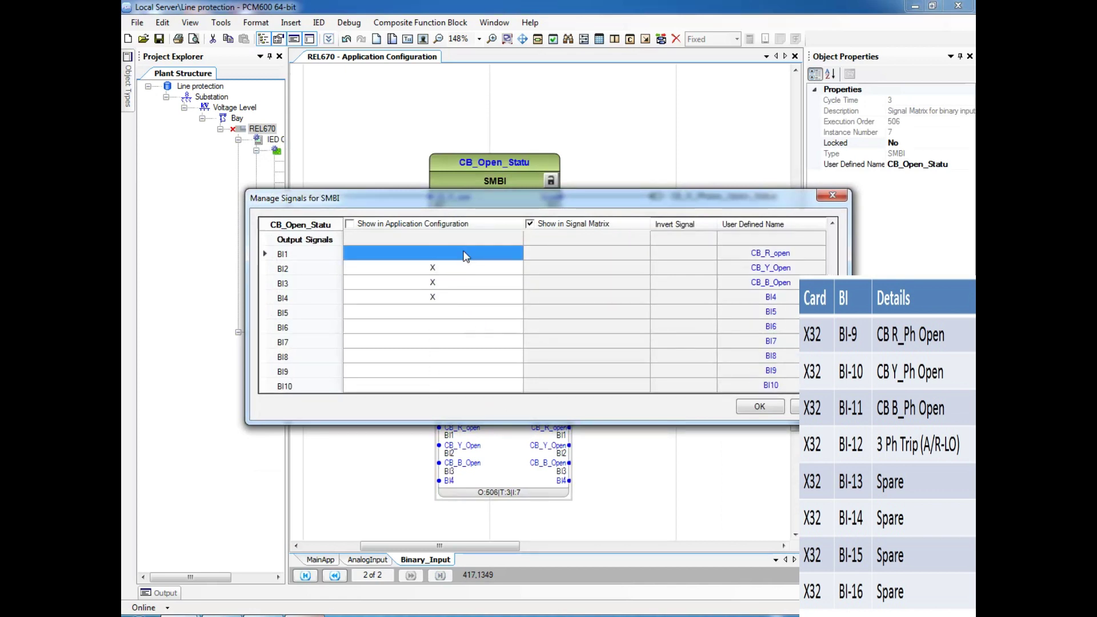
left_click(455, 284)
left_click(454, 298)
left_click(757, 406)
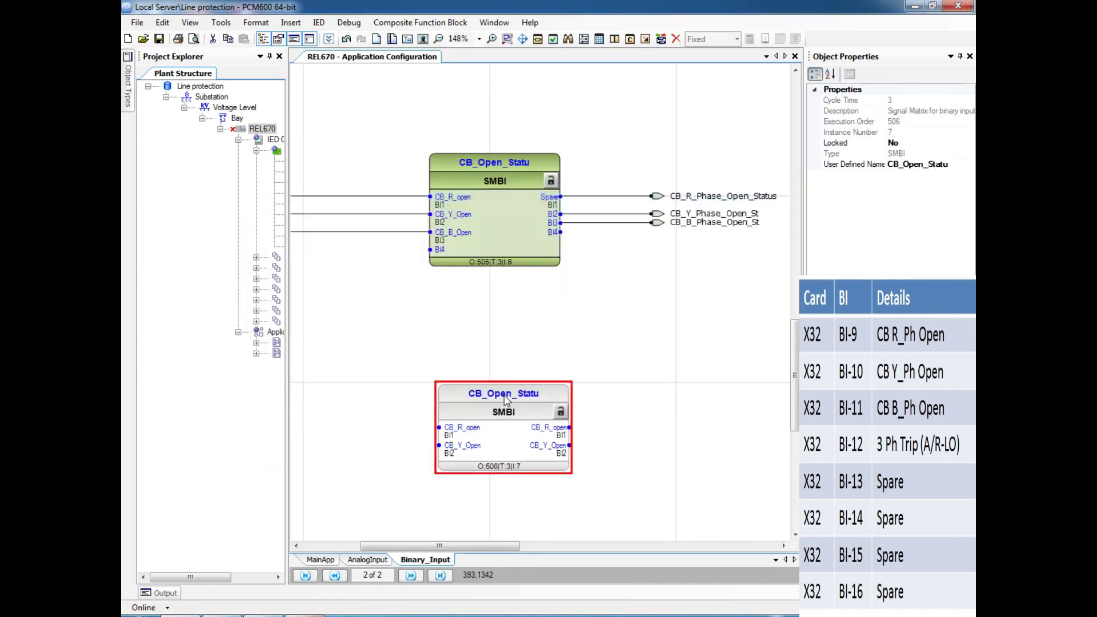
Name the copied SMBI block 3_Phase_Trip and its BI1 input 3Ph_Trip_A/R_Lockout.
left_click(955, 164)
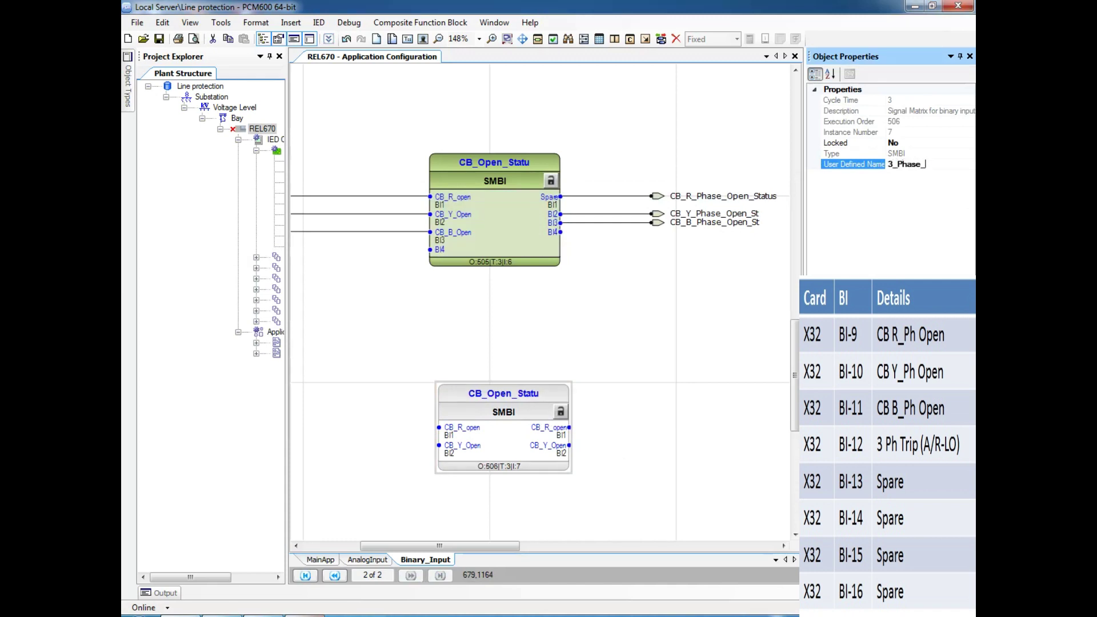
left_click(666, 321)
left_click(468, 429)
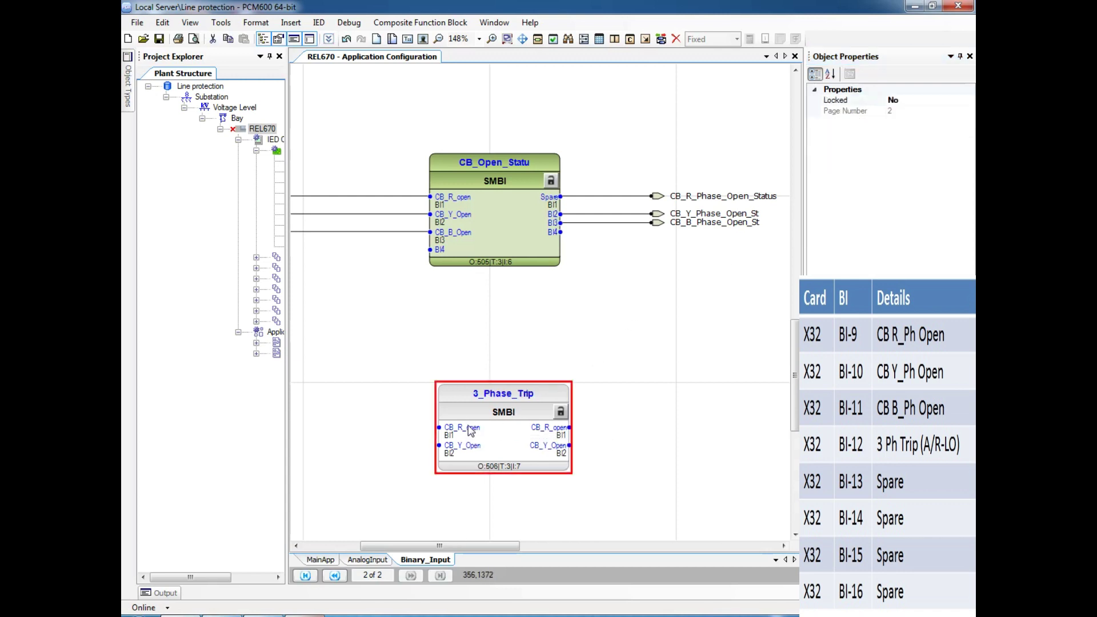
left_click(866, 113)
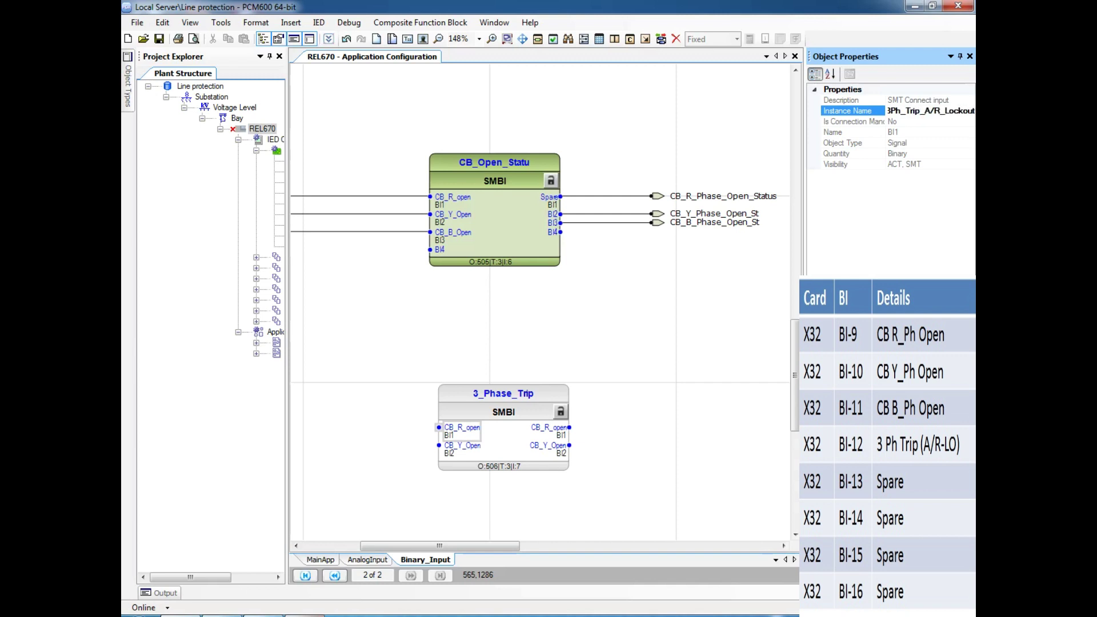
left_click(552, 317)
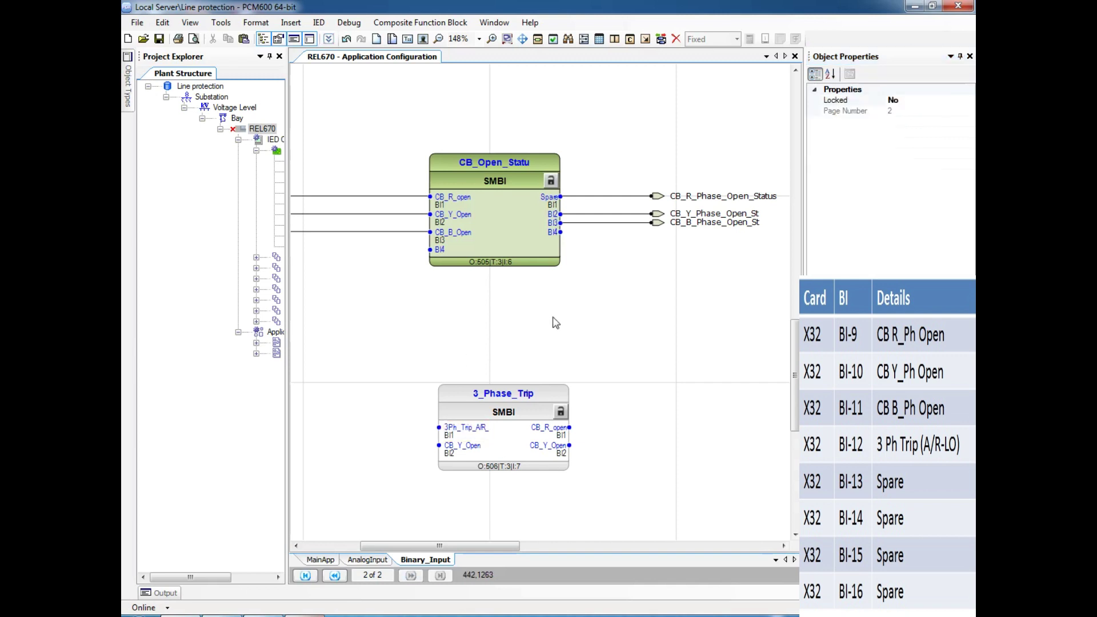
Clear the instance name of the BI2 input on the 3_Phase_Trip block.
left_click(458, 456)
left_click(457, 456)
left_click(937, 110)
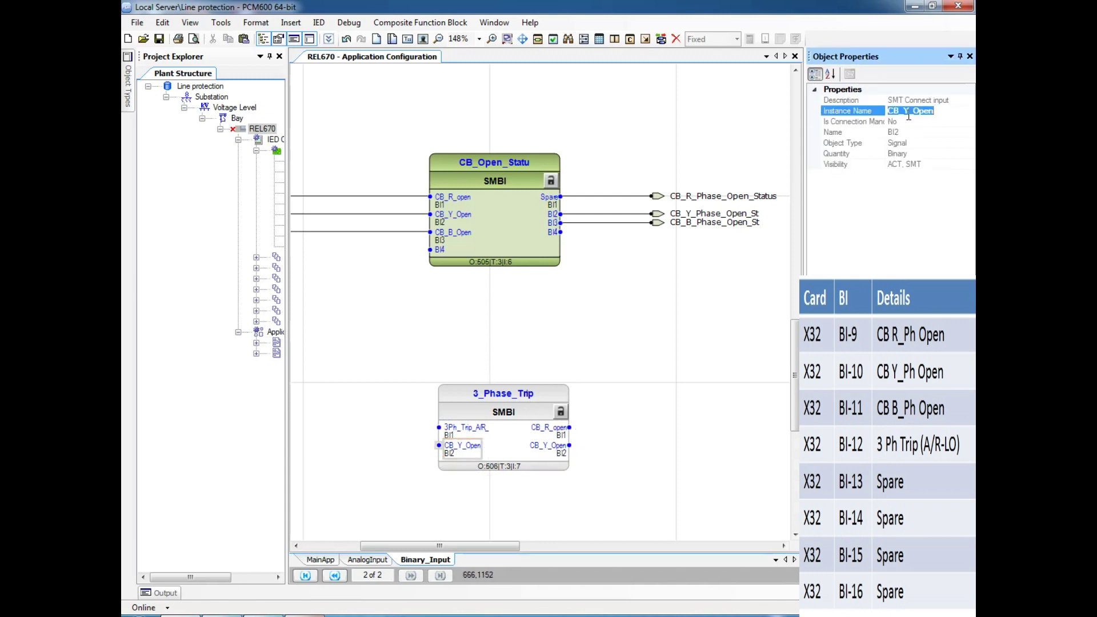
key("BackSpace")
left_click(667, 324)
Insert binary input hardware channel BIM_3 BI12 named 3Ph_Trip_A/RL and connect it to the BI1 input of the 3_Phase_Trip block.
left_click_drag(500, 546, 447, 546)
right_click(443, 392)
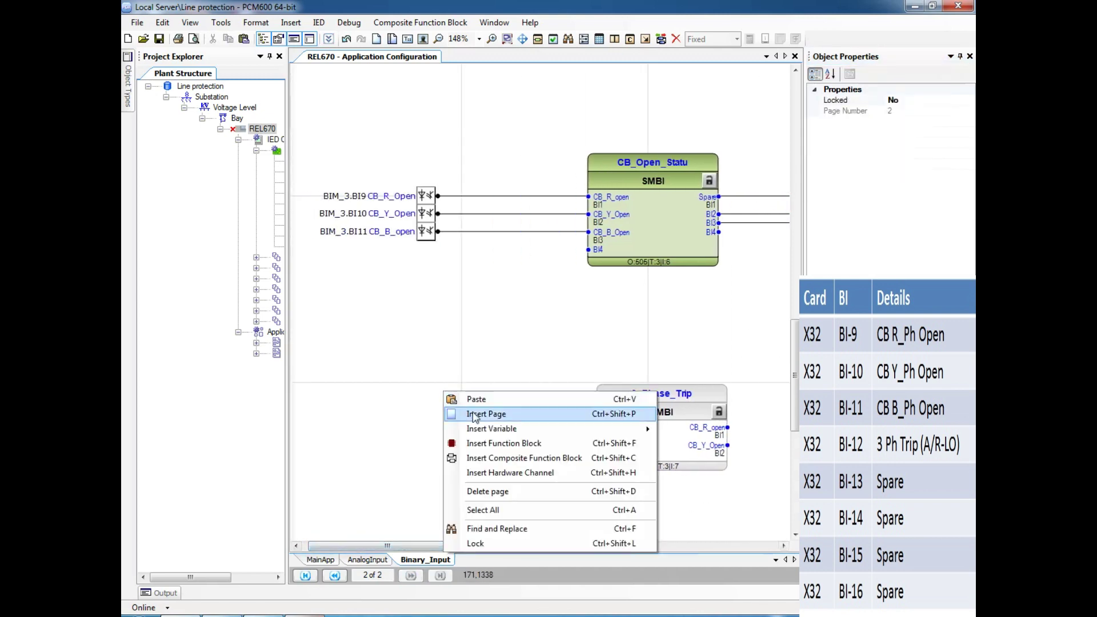
left_click(514, 473)
left_click(517, 225)
left_click(552, 420)
left_click(613, 297)
left_click(578, 371)
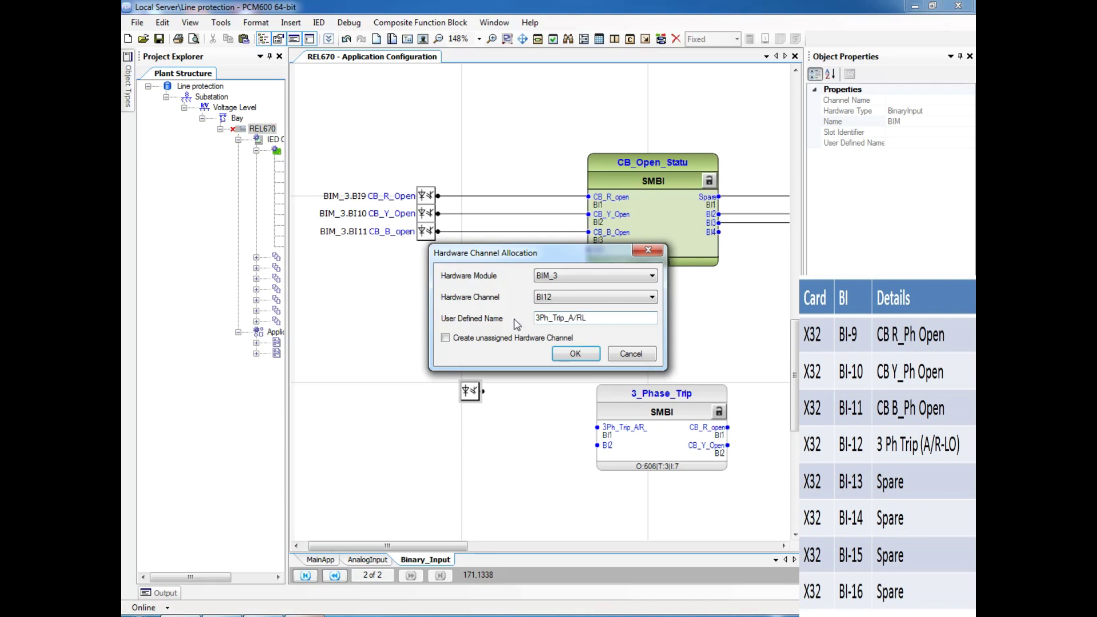
left_click(575, 354)
left_click_drag(482, 392, 489, 440)
left_click(483, 463)
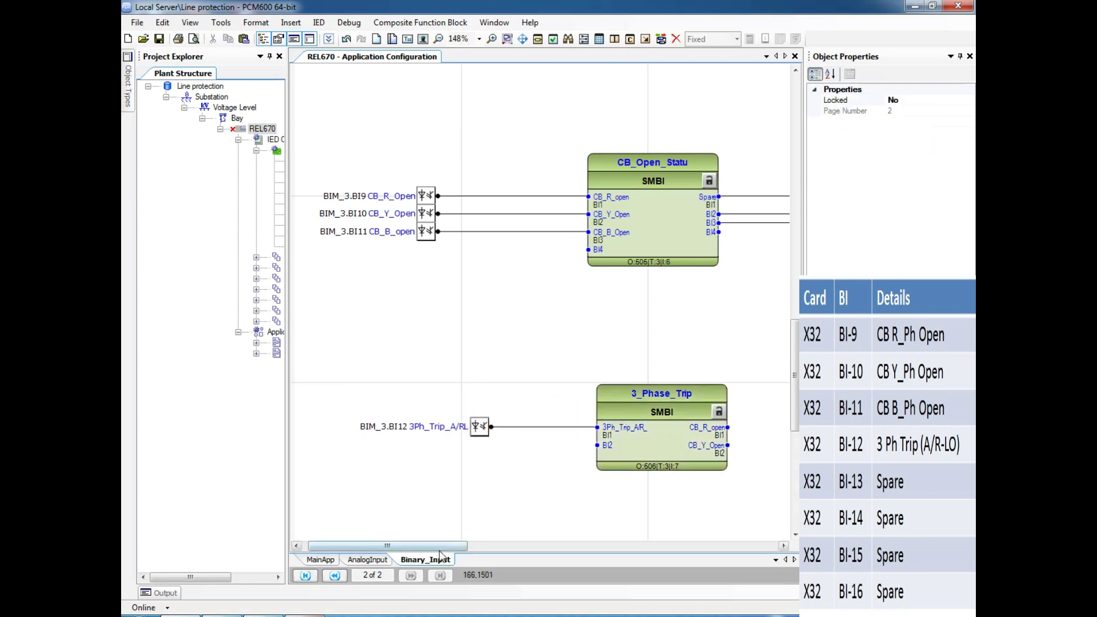
Insert an output variable named 3Phase_Trip_A/R_Lockout connected to the first output of the 3_Phase_Trip block, and save the configuration.
left_click_drag(429, 546, 522, 546)
right_click(563, 396)
mouse_move(617, 434)
left_click(780, 456)
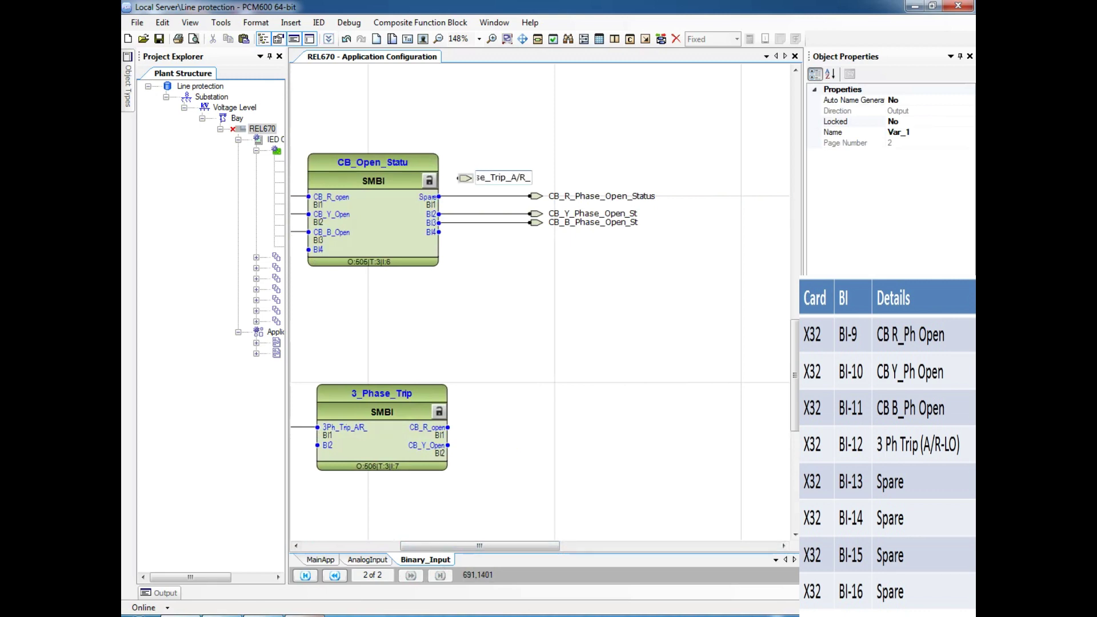
left_click(633, 528)
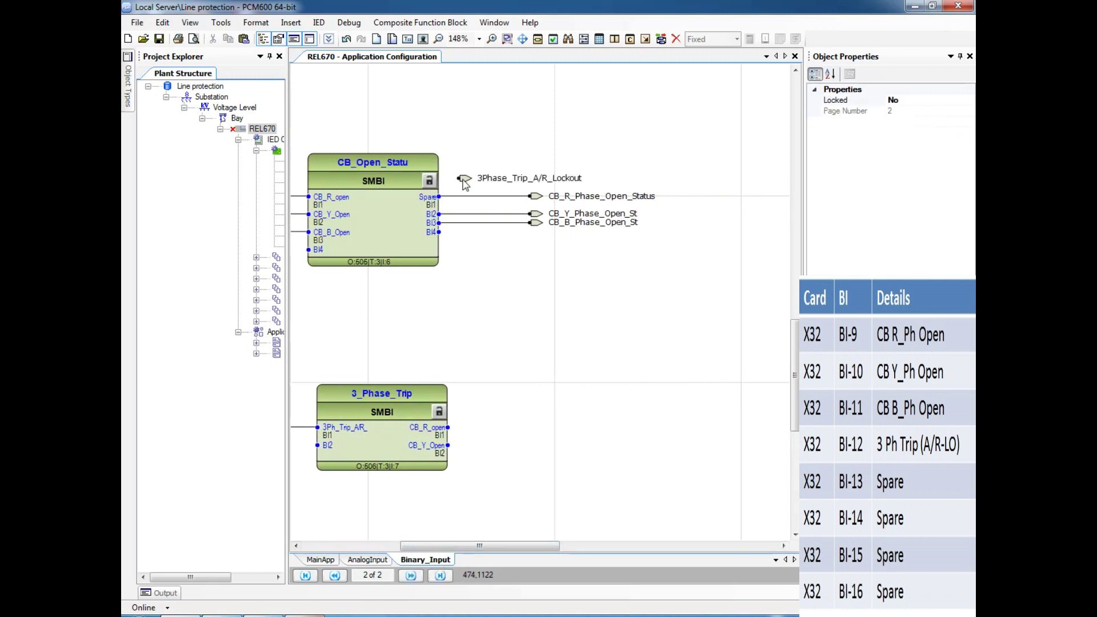
left_click_drag(464, 180, 455, 438)
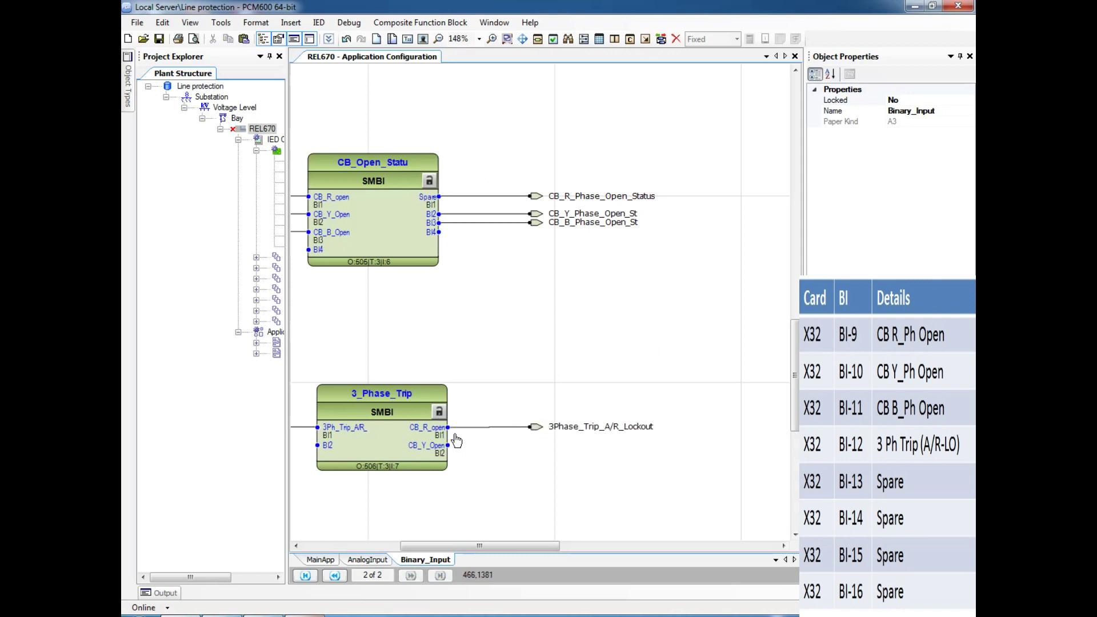
left_click(159, 38)
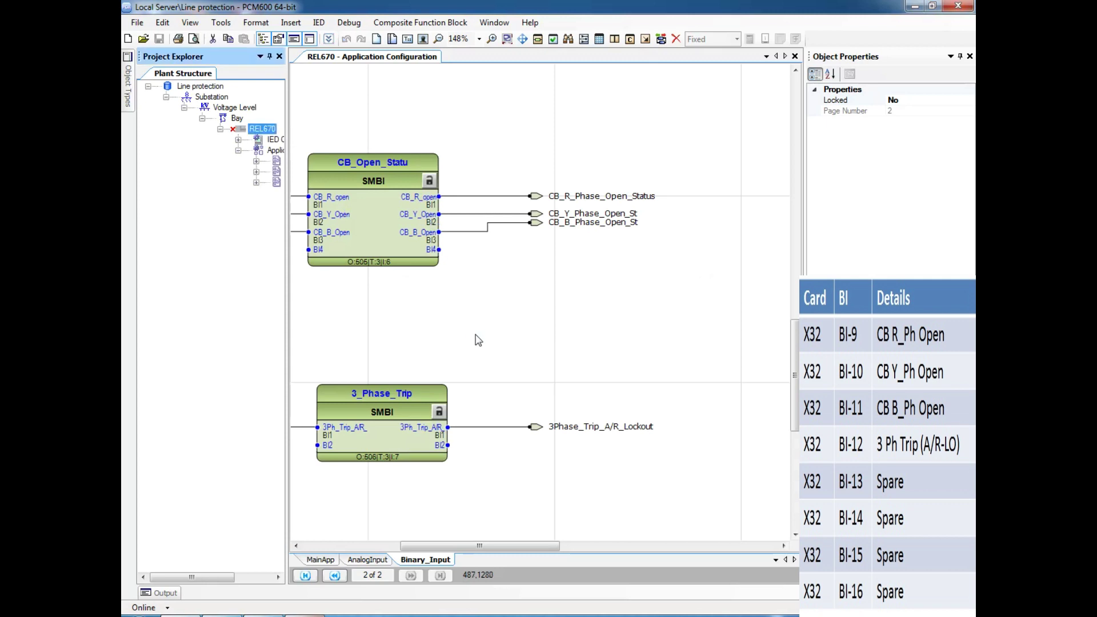
Insert a new main application named Binary_Output and save the configuration.
left_click_drag(489, 549, 444, 550)
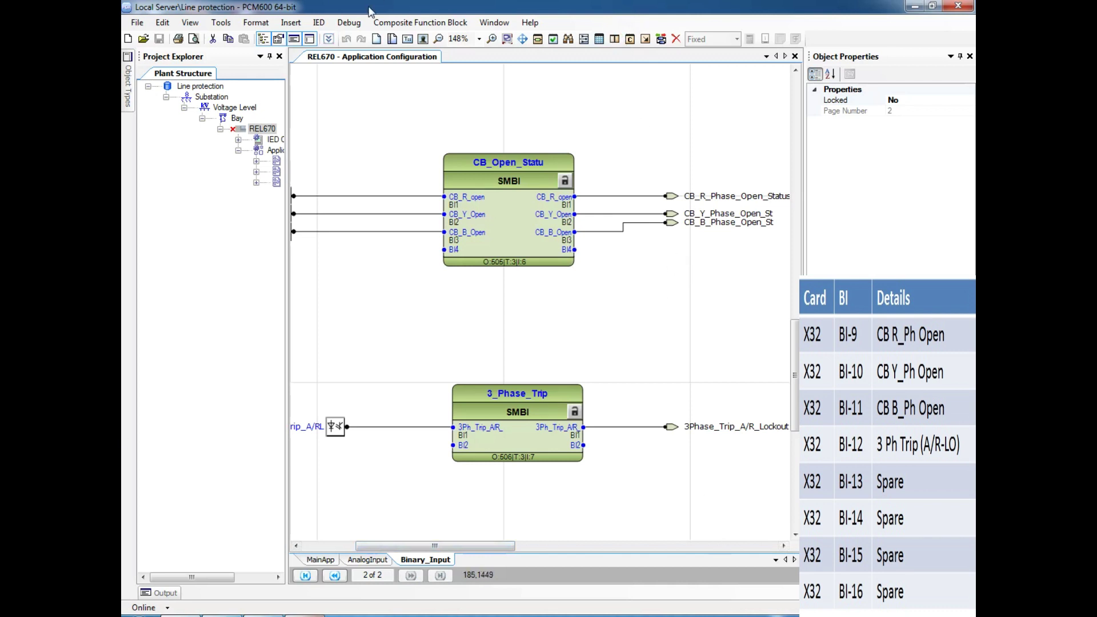
left_click(291, 22)
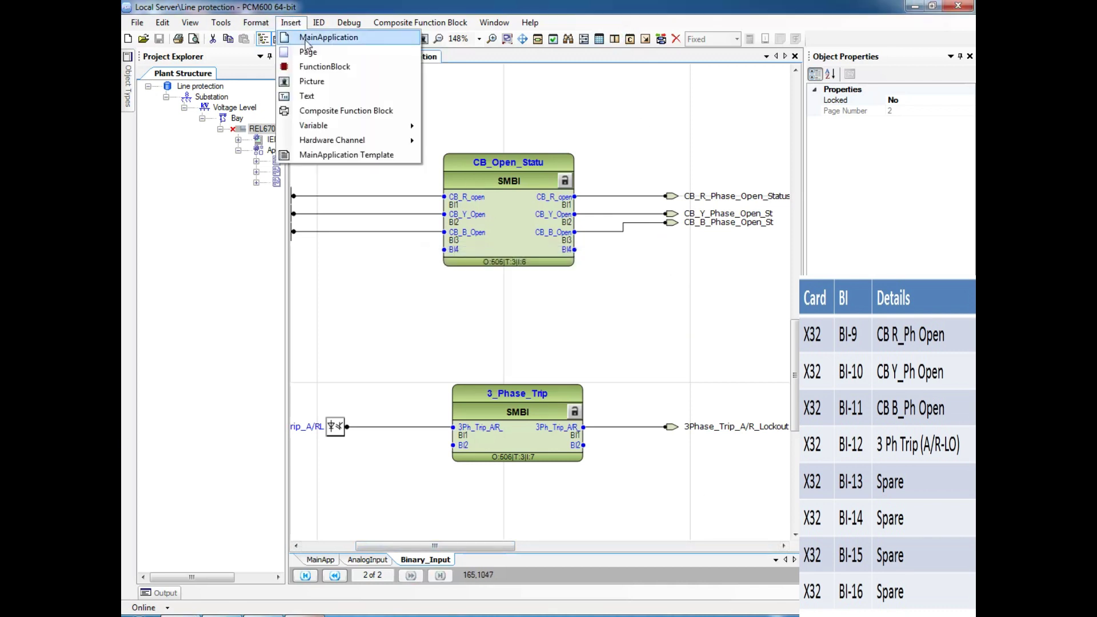
left_click(307, 38)
left_click(929, 112)
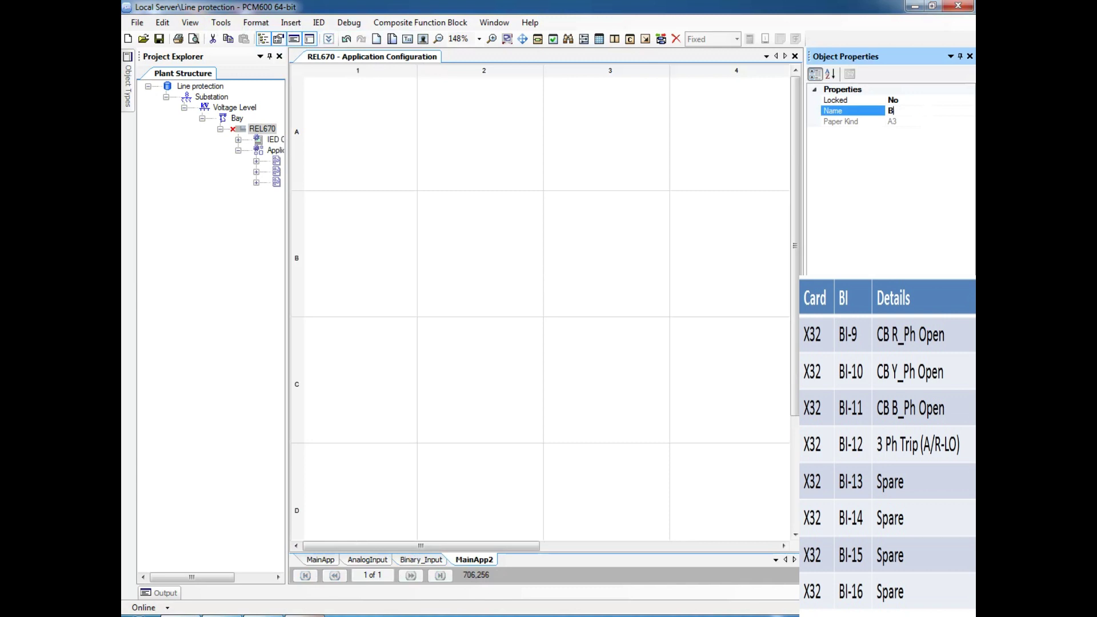
type("Binary_Output")
left_click(446, 260)
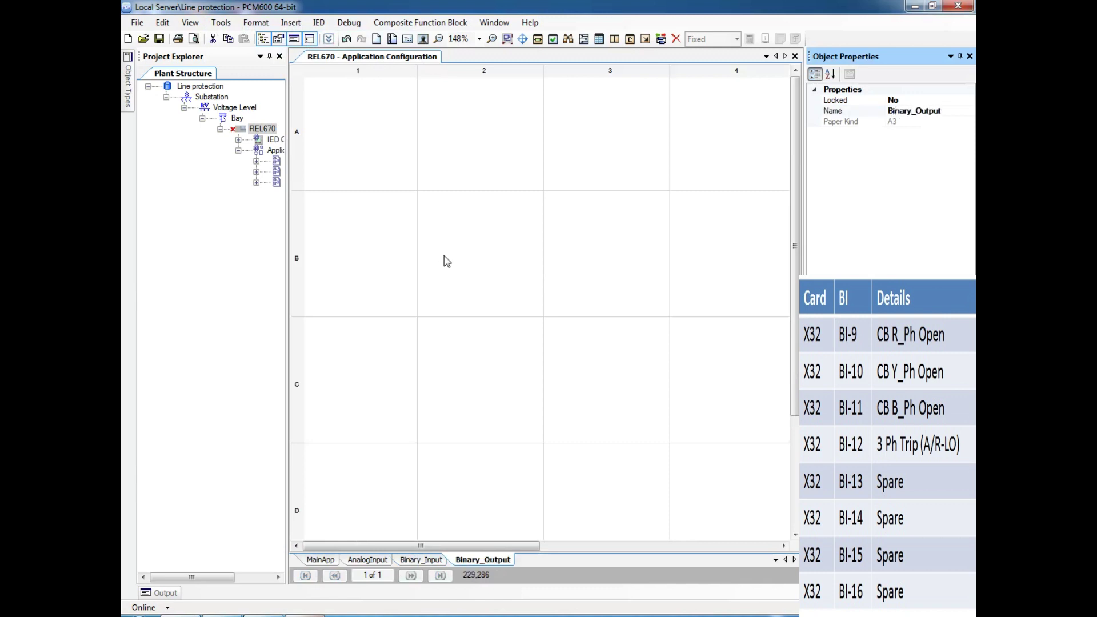
left_click(159, 39)
Name the SMBI block holding the Pro_DC_fail and 2DC_Fail signals on Binary_Input page 1 DC_Fail.
left_click(426, 561)
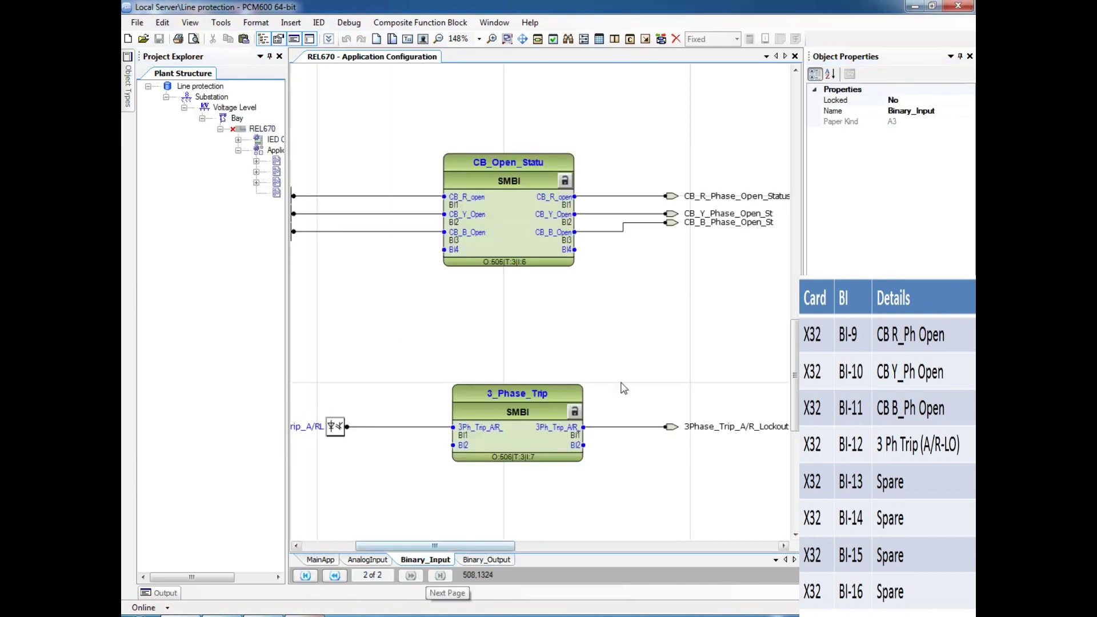
scroll(635, 341, "down", 5)
scroll(634, 343, "up", 5)
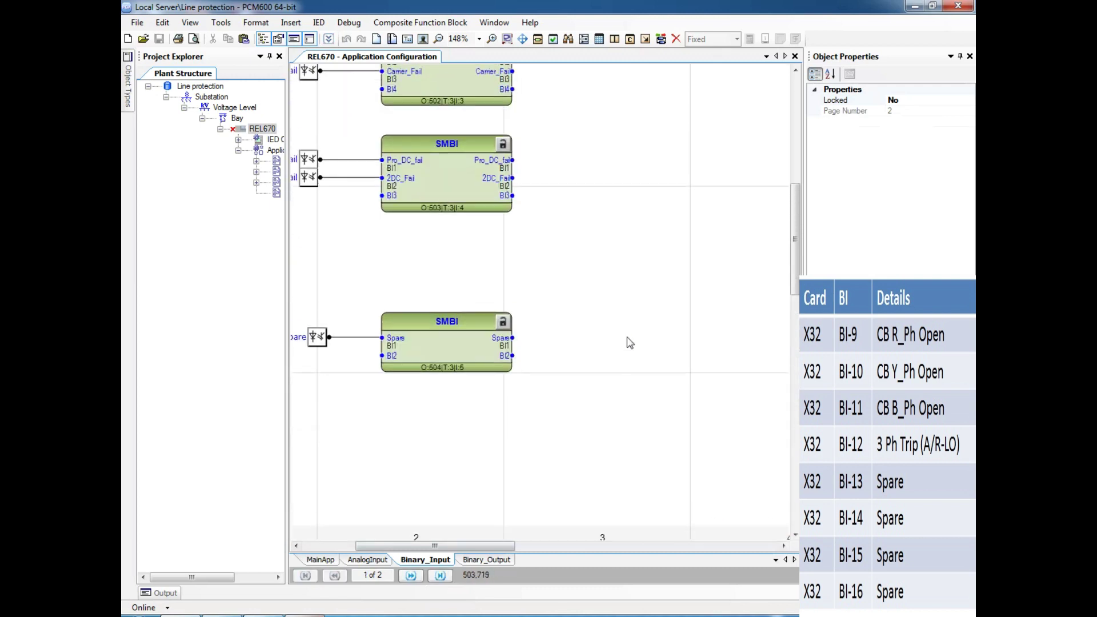
left_click(464, 250)
left_click(915, 164)
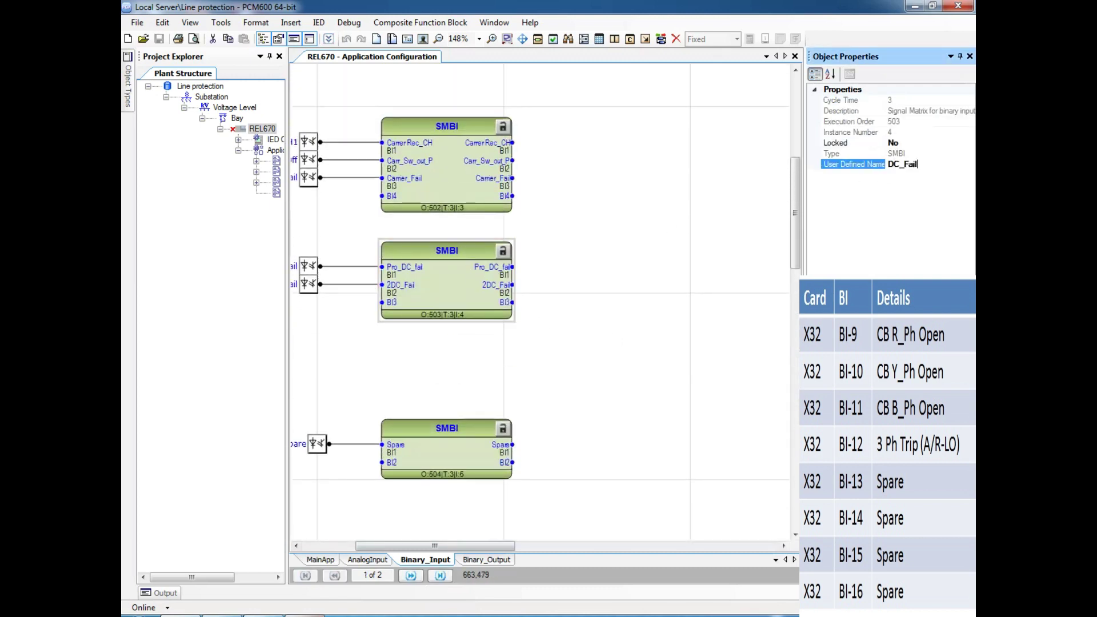
key("Return")
left_click(656, 360)
scroll(518, 505, "up", 1)
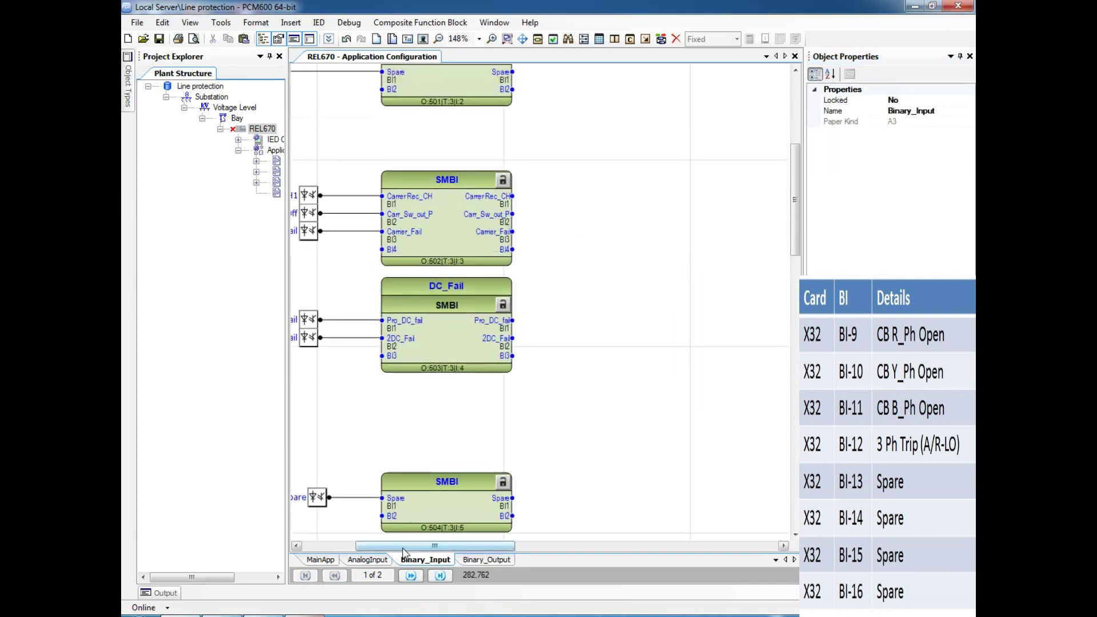
Move the carrier SMBI block with its three BIM_3 channels slightly up, away from the DC_Fail block.
left_click_drag(434, 545, 393, 545)
left_click_drag(405, 128, 661, 272)
scroll(628, 249, "up", 1)
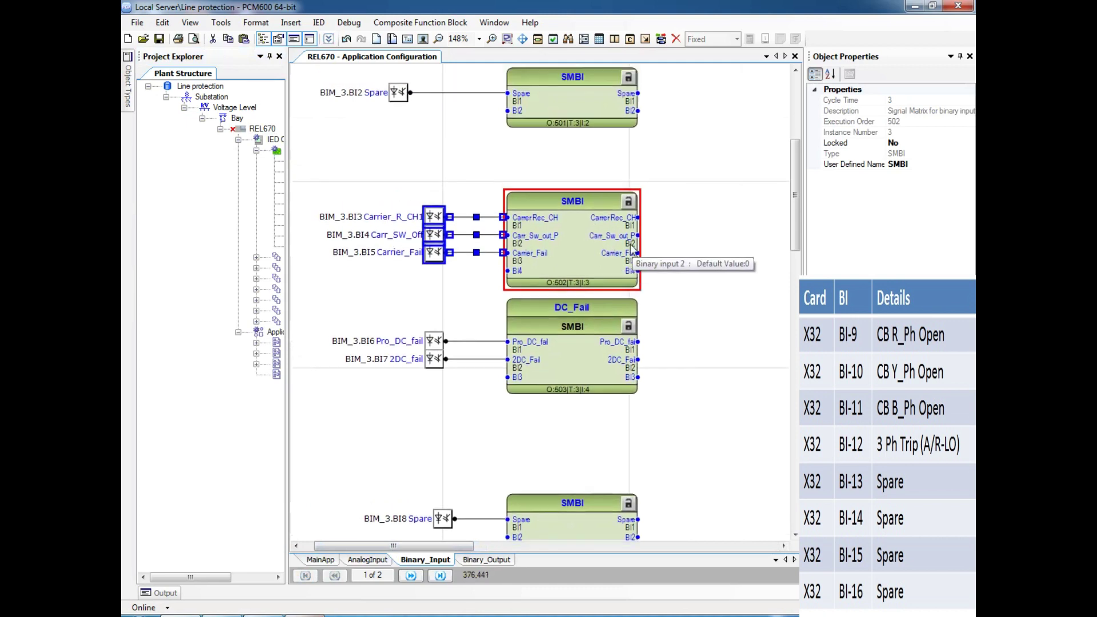
left_click_drag(586, 209, 587, 197)
left_click(697, 198)
Name the carrier signals SMBI block Communication.
left_click(608, 183)
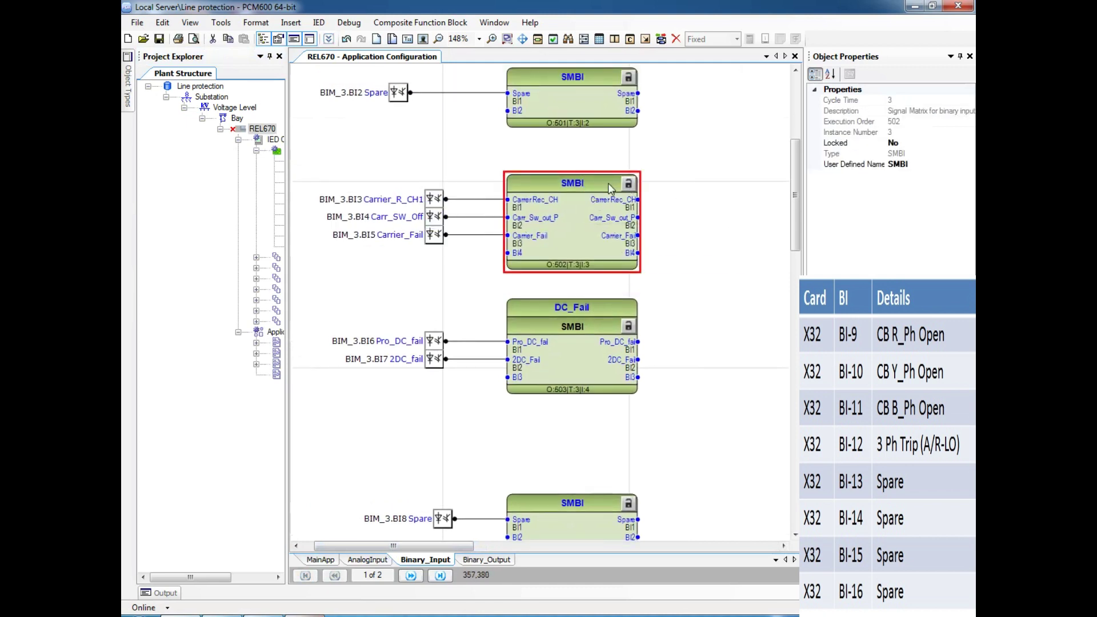
left_click(901, 164)
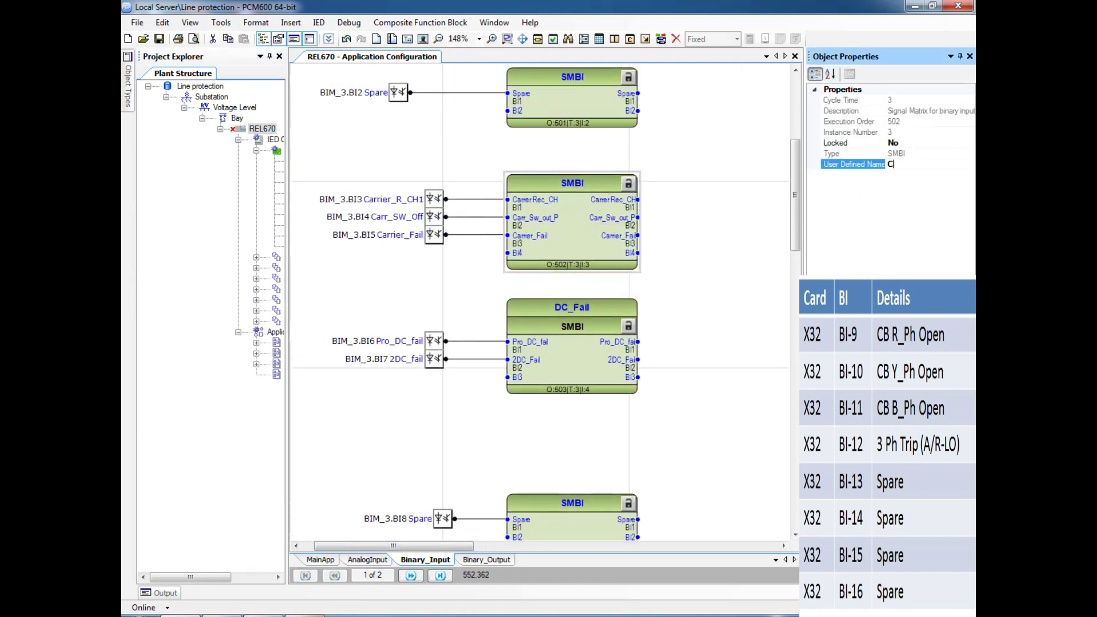
left_click(694, 234)
scroll(694, 237, "up", 3)
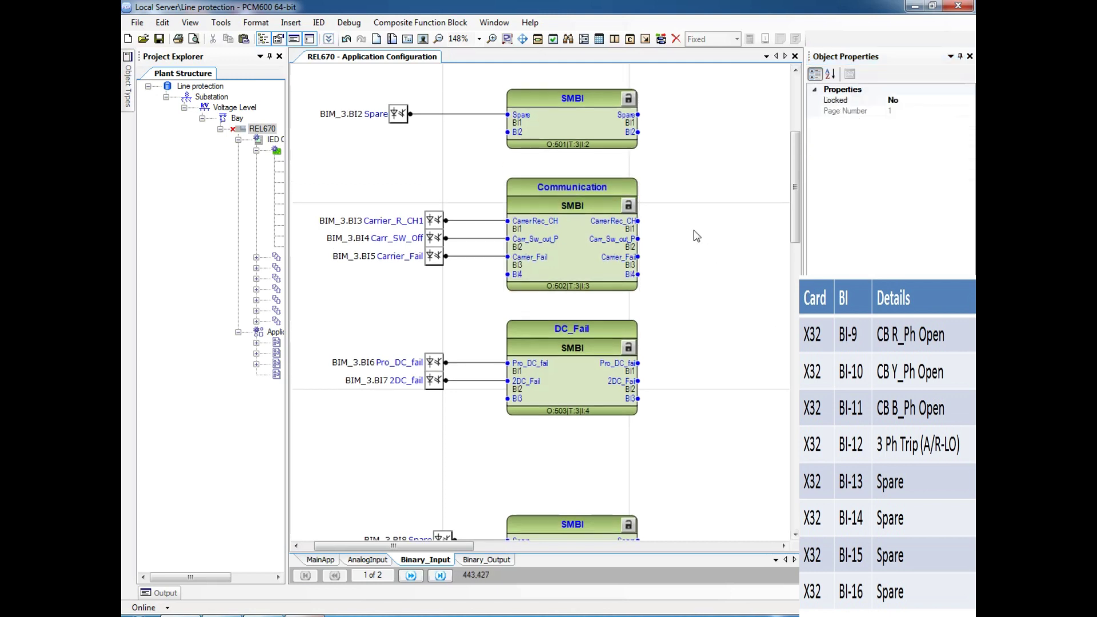
Give the SMBI block fed by BIM_3.BI1 a user-defined name for the MCB trip, and save the configuration.
left_click(601, 150)
left_click(890, 162)
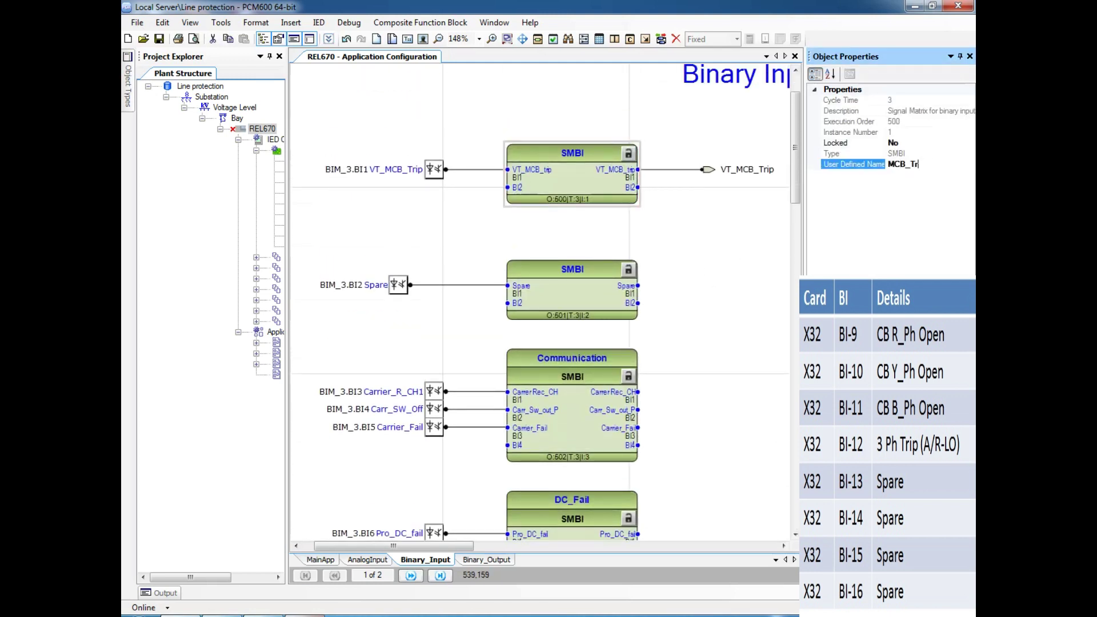
left_click(760, 228)
left_click_drag(794, 160, 801, 454)
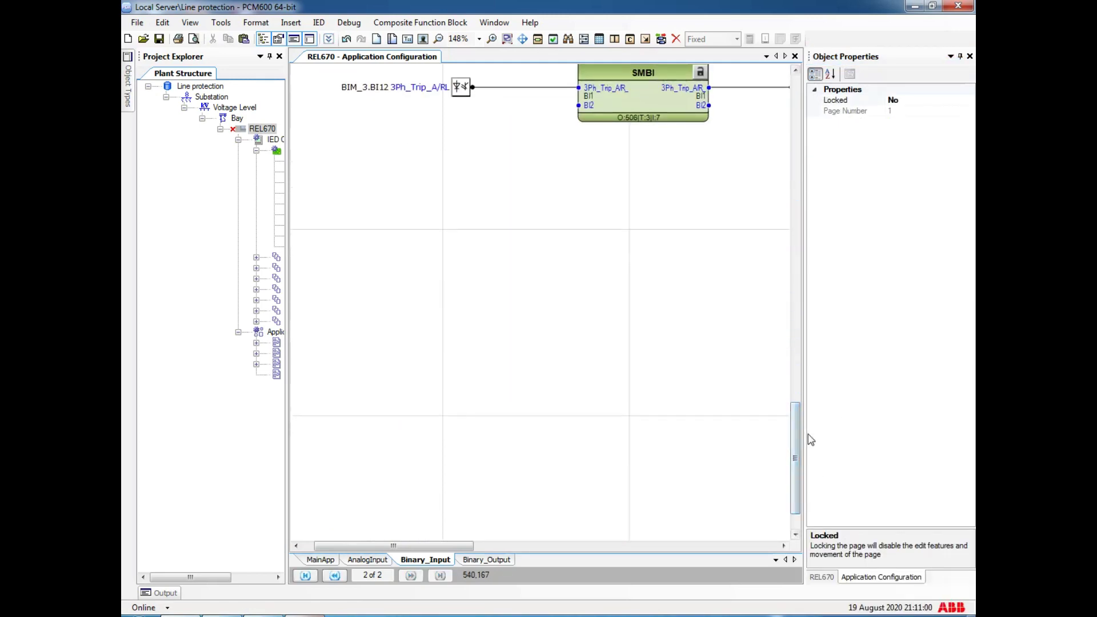
scroll(743, 394, "up", 5)
key("ctrl+s")
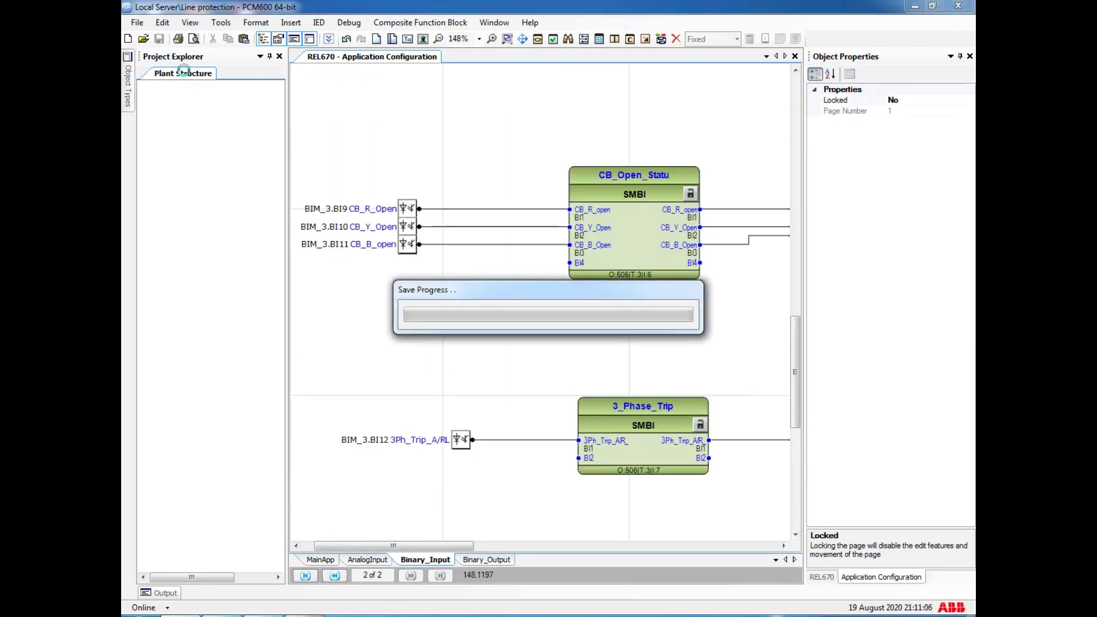
Add the title text Binary Output in an enlarged font at the top of the Binary_Output page.
left_click(481, 560)
left_click(291, 23)
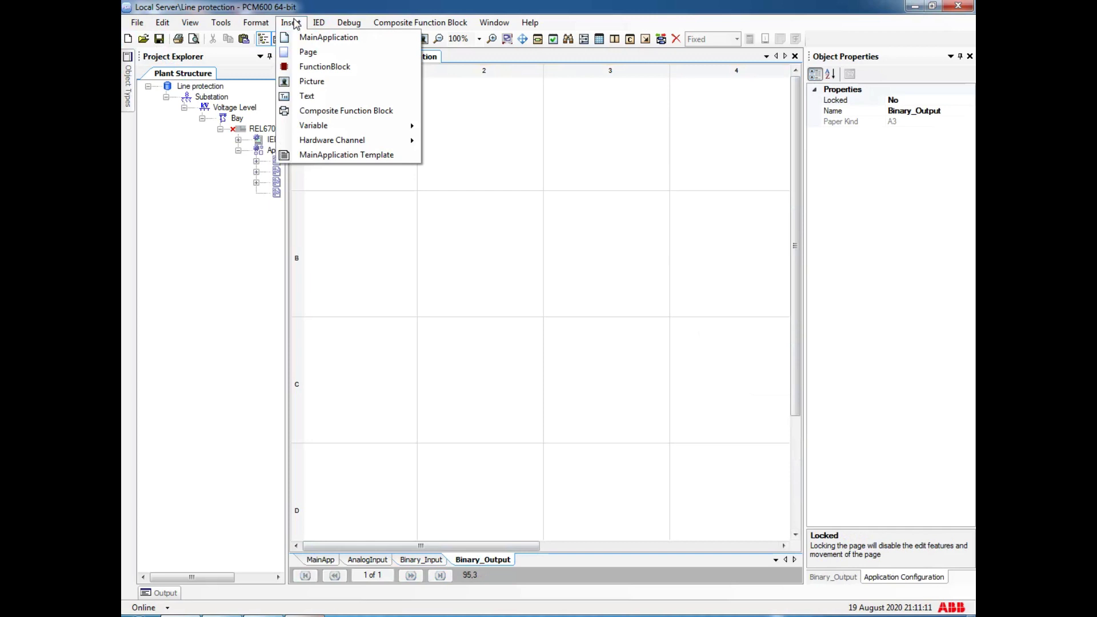
left_click(318, 98)
type("Binay")
type("y Ou")
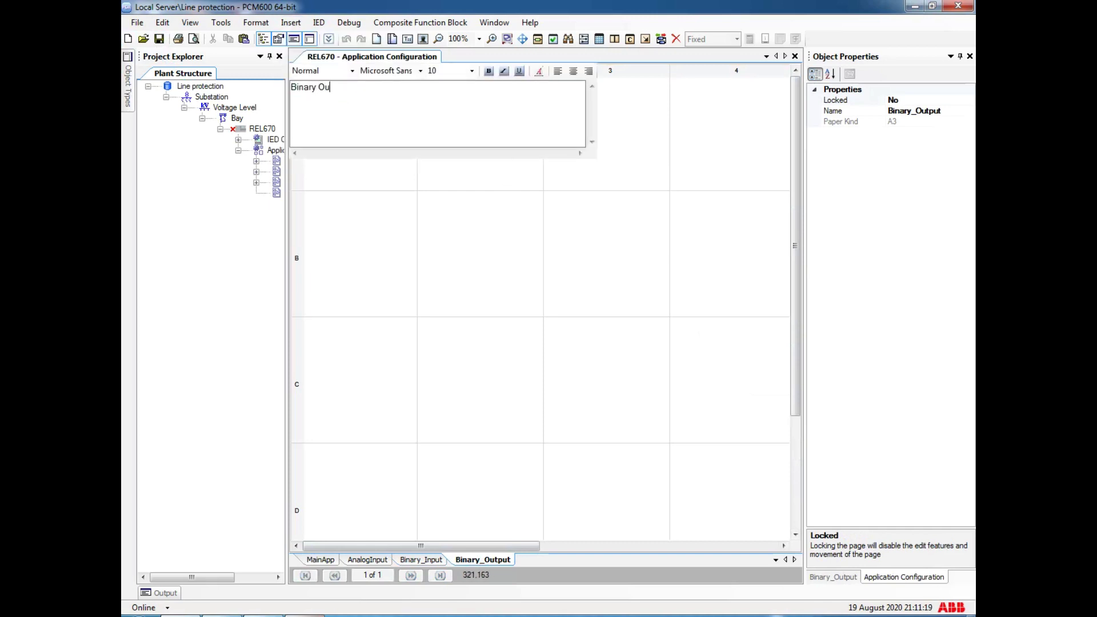
type("tput")
left_click(472, 71)
left_click(451, 152)
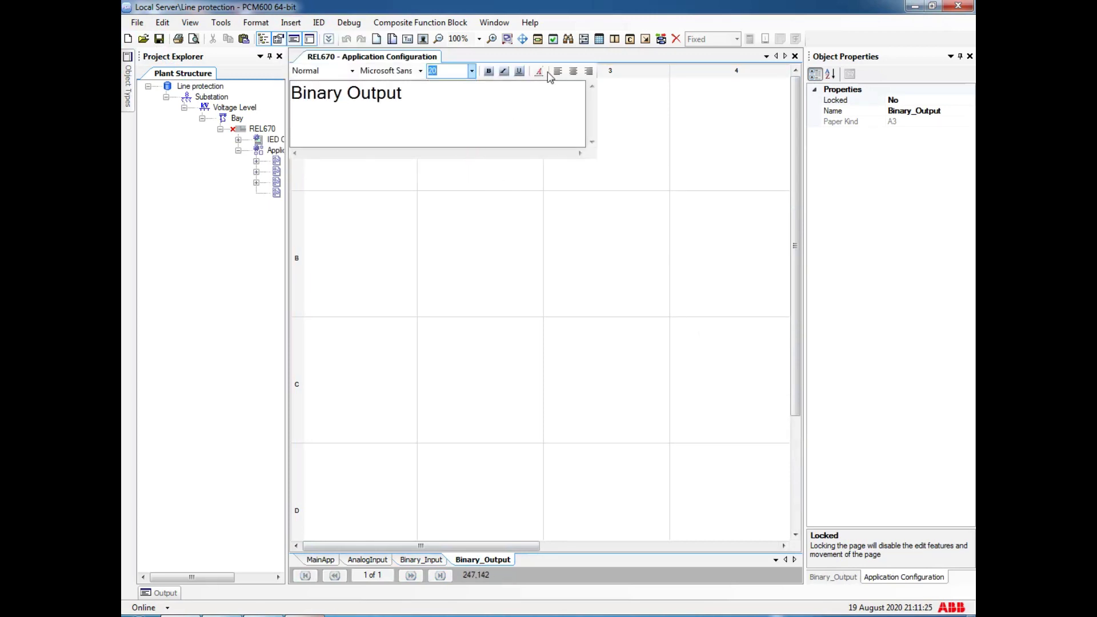
left_click(587, 159)
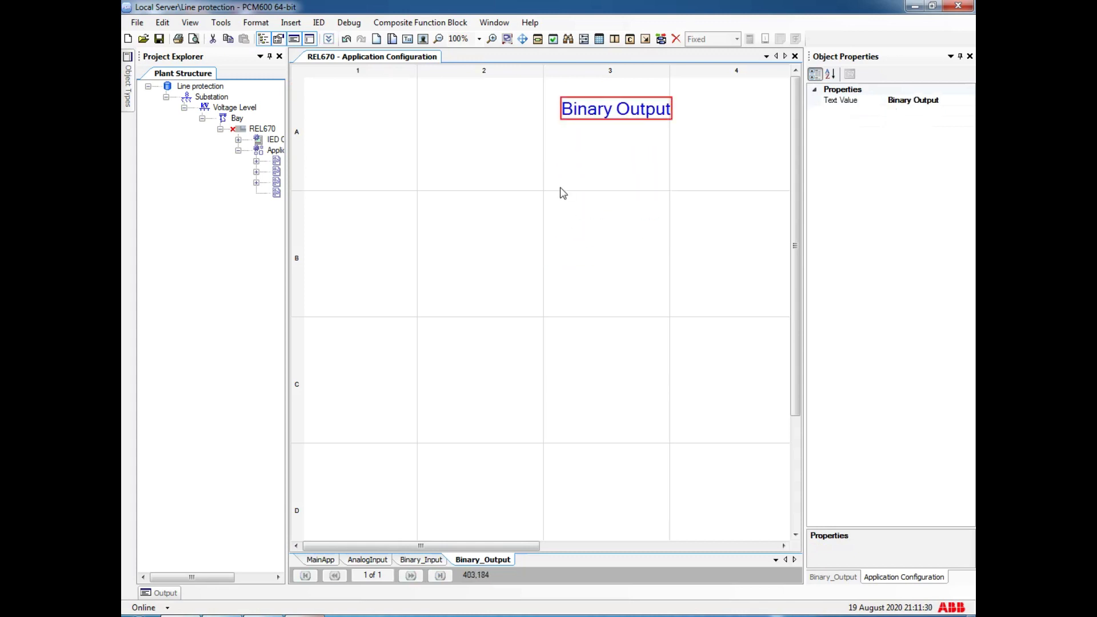
Insert an SMBO function block with cycle time 3 and execution order and instance 6300,1, placing it below the Binary Output title.
left_click(498, 212)
right_click(452, 216)
left_click(505, 268)
left_click(465, 212)
scroll(505, 266, "down", 5)
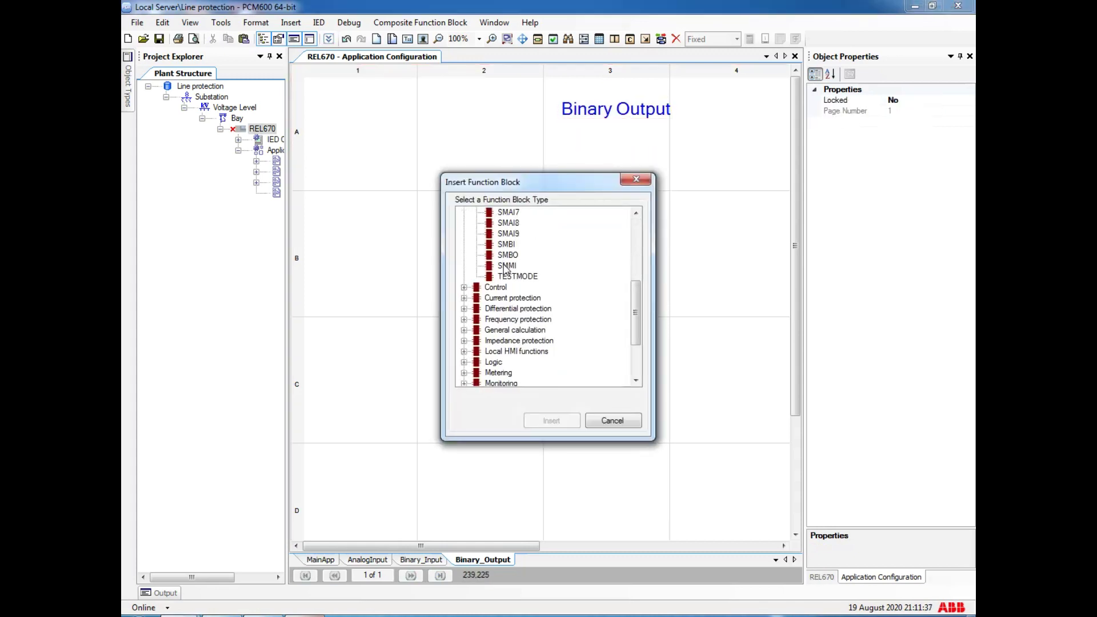
left_click(507, 264)
left_click(516, 255)
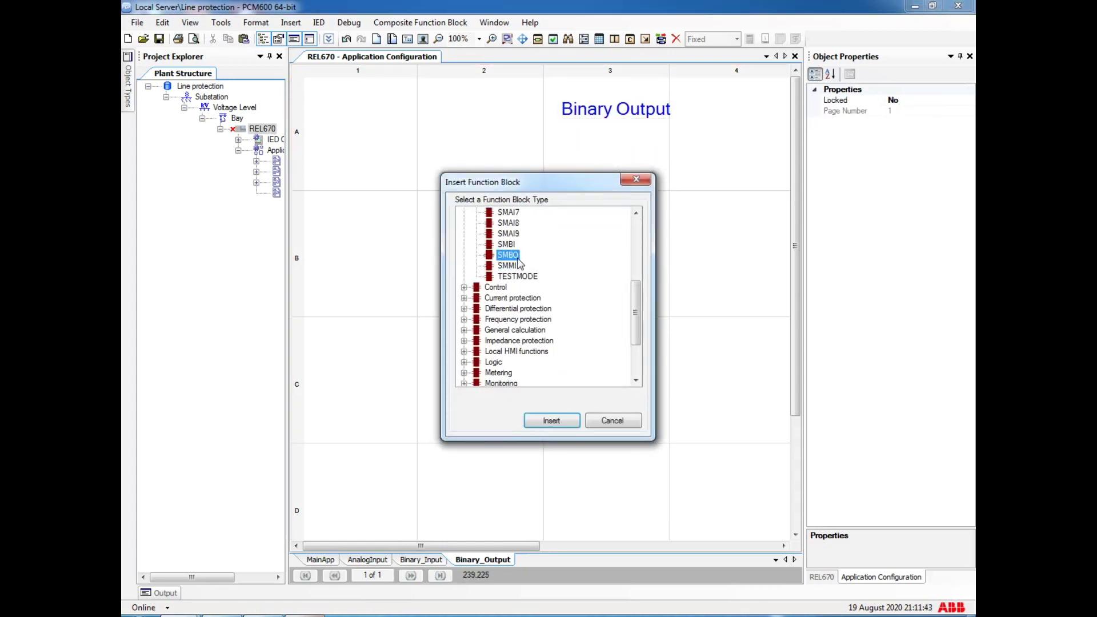
left_click(552, 422)
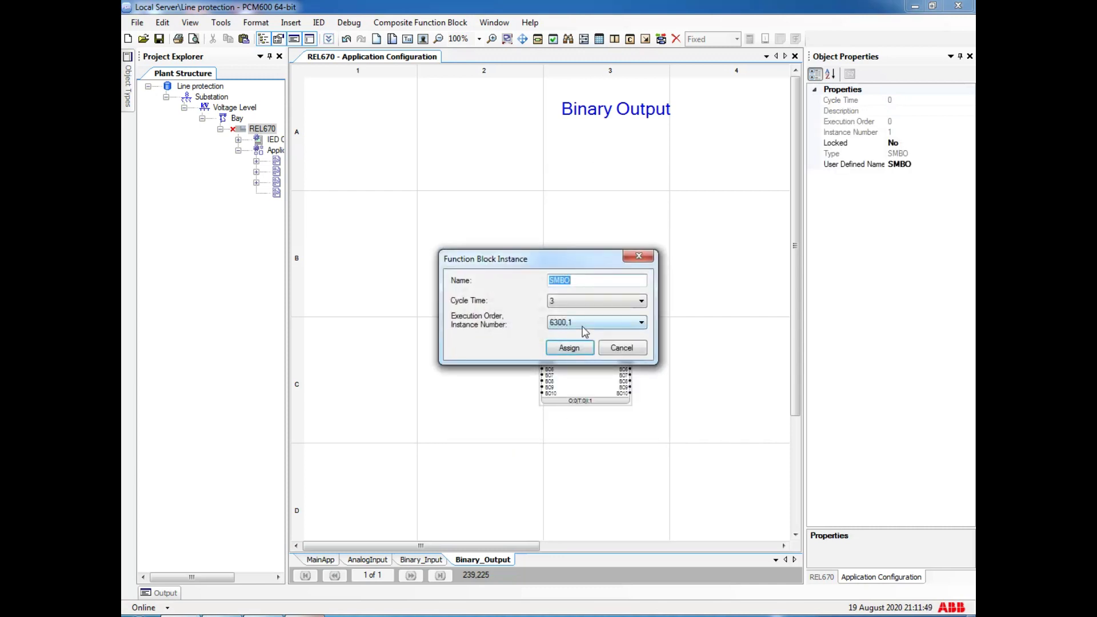
left_click(566, 348)
left_click(537, 215)
left_click(549, 225)
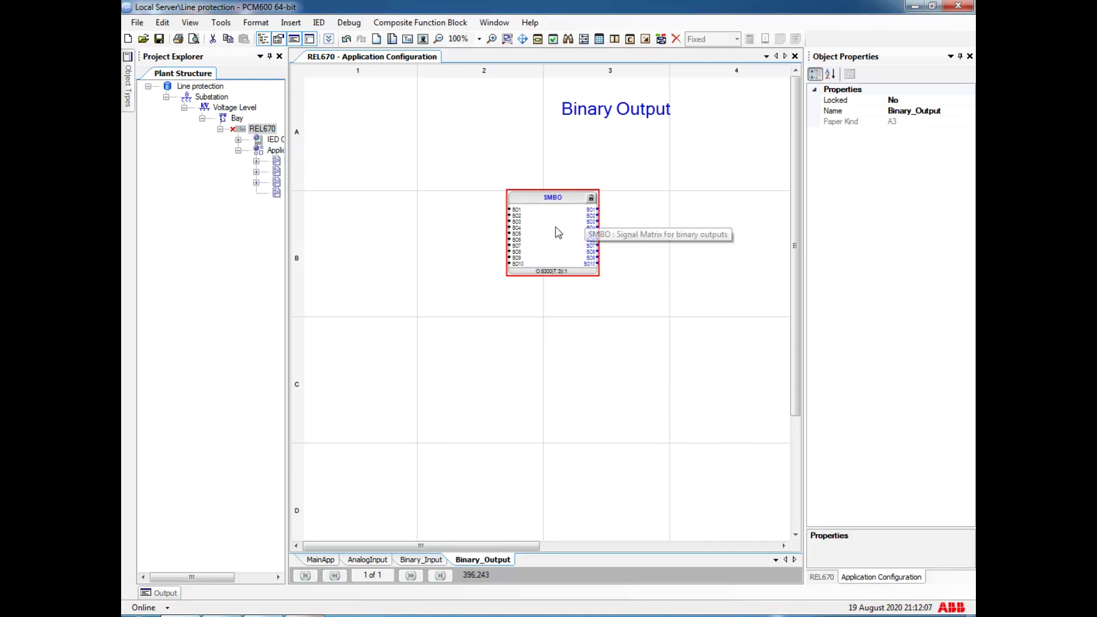
Set the SMBO block's user-defined name to Trip_1.
left_click(586, 209)
left_click(914, 166)
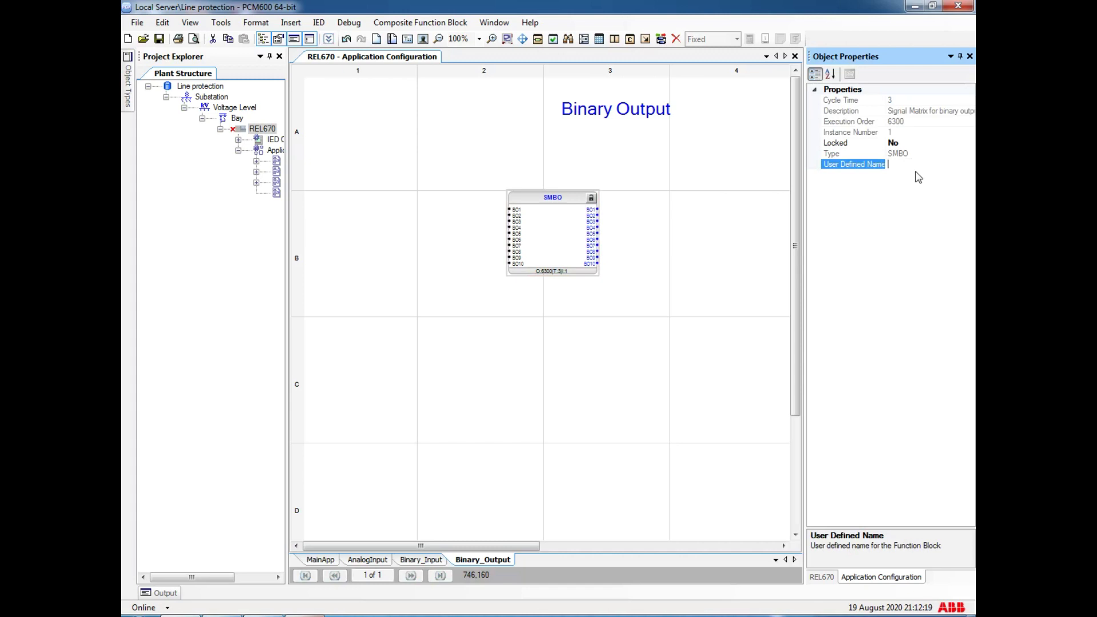
type("Trip_1")
key("Return")
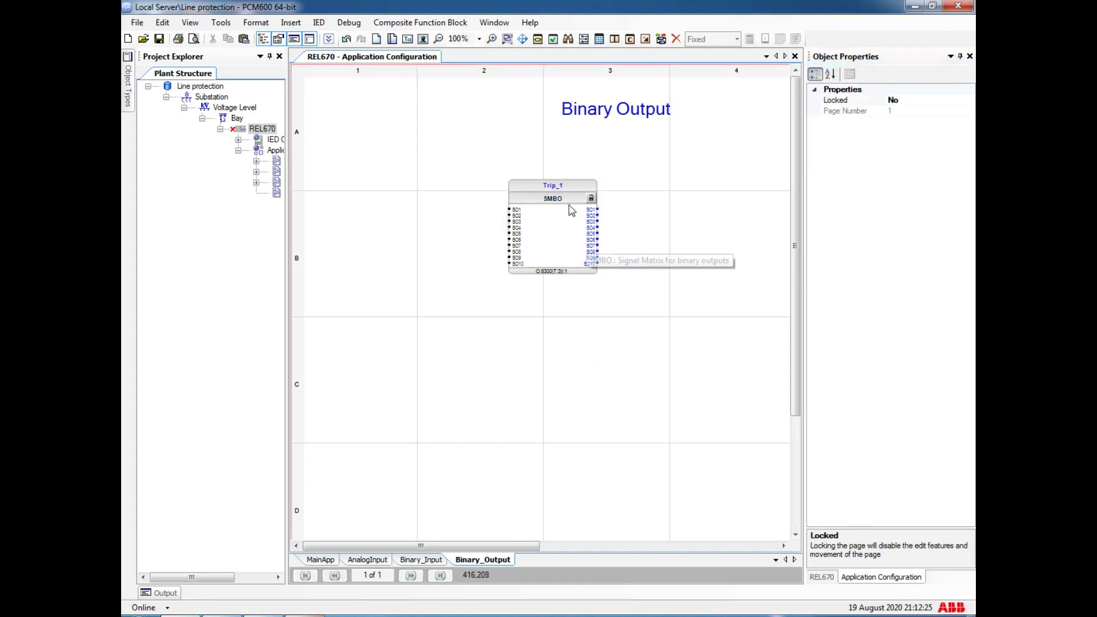
Hide the Trip_1 block's input signals BO5 to BO10 from the application configuration.
right_click(570, 203)
left_click(616, 300)
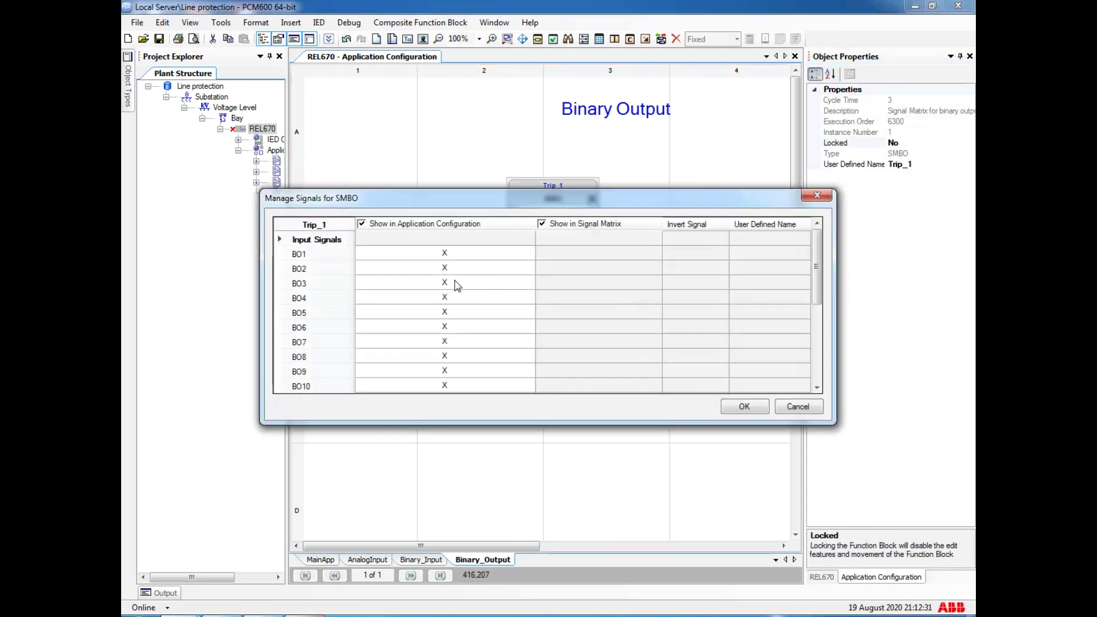
left_click(452, 313)
left_click(450, 327)
left_click(448, 342)
left_click(449, 356)
left_click(449, 371)
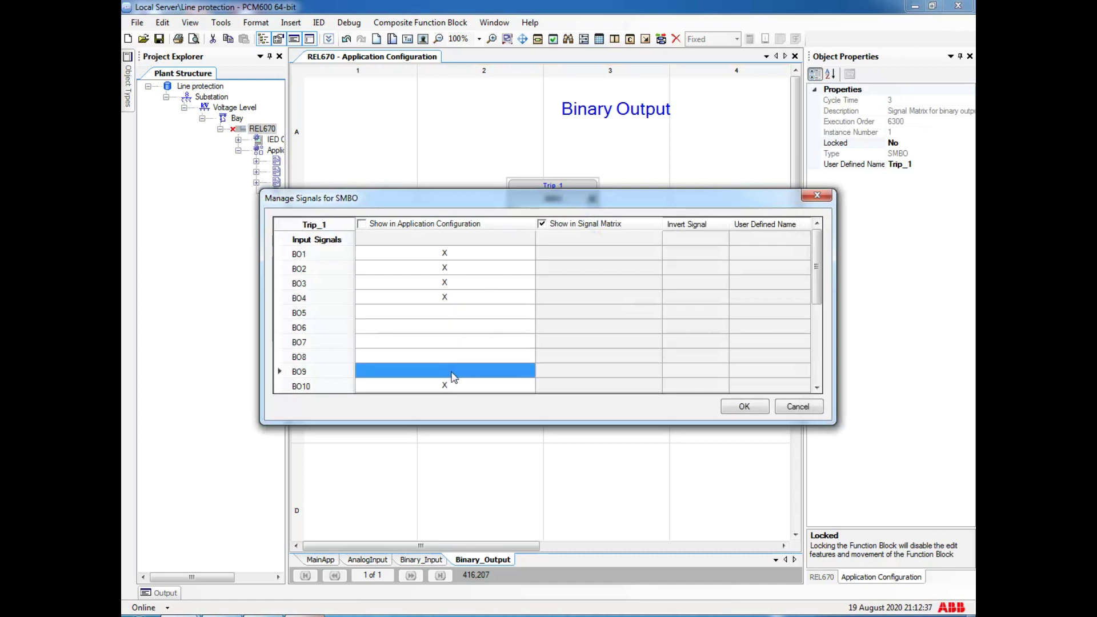
left_click(454, 386)
Hide the Trip_1 block's output signals BO5 to BO10 from both the signal matrix and the application configuration.
scroll(835, 244, "down", 4)
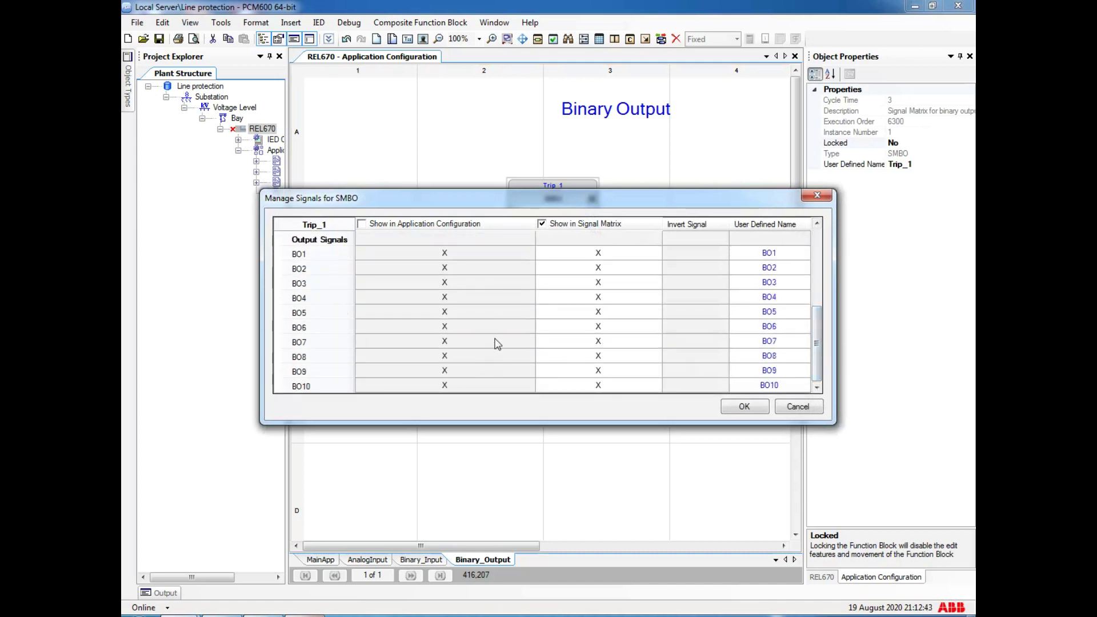
left_click(607, 313)
left_click(605, 327)
left_click(603, 342)
left_click(606, 356)
left_click(611, 373)
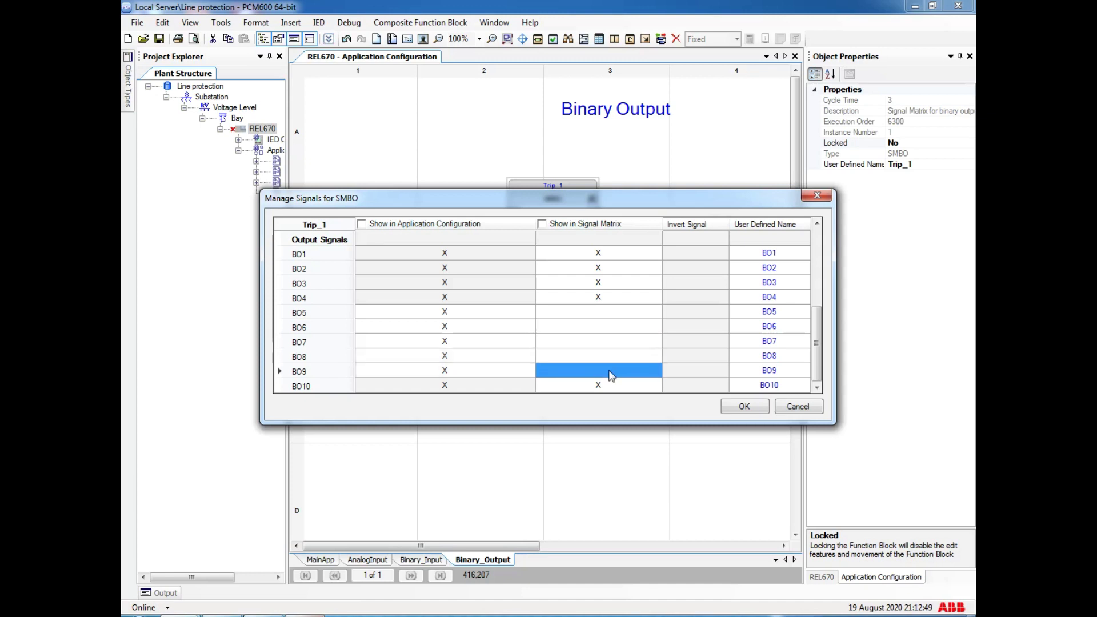
left_click(610, 385)
left_click(412, 313)
left_click(452, 327)
left_click(460, 341)
left_click(460, 356)
left_click(460, 372)
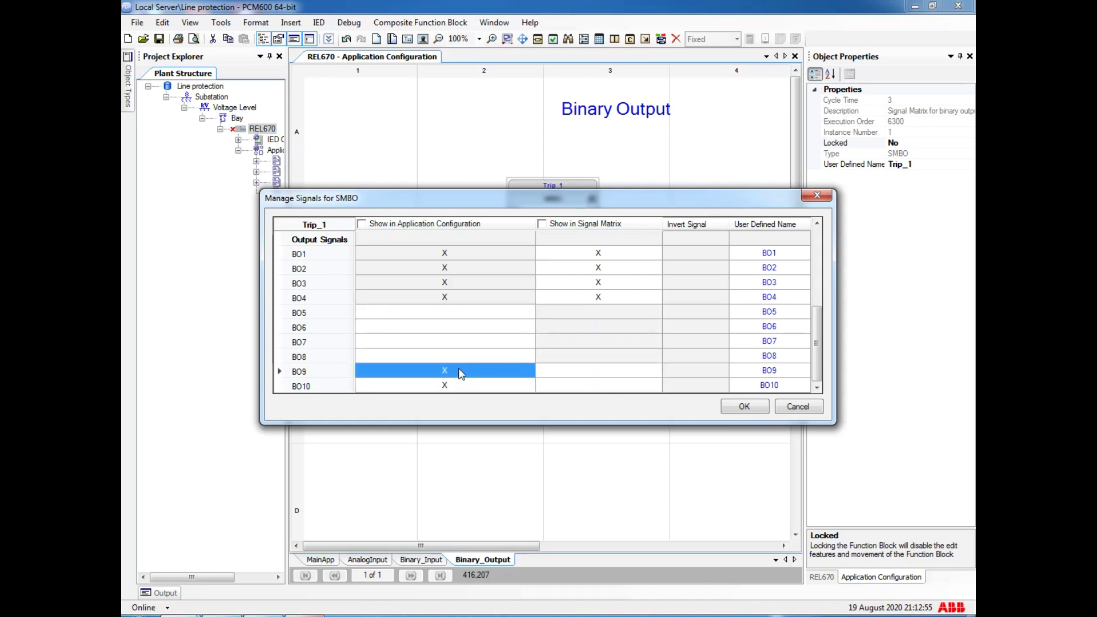
left_click(462, 385)
left_click(745, 406)
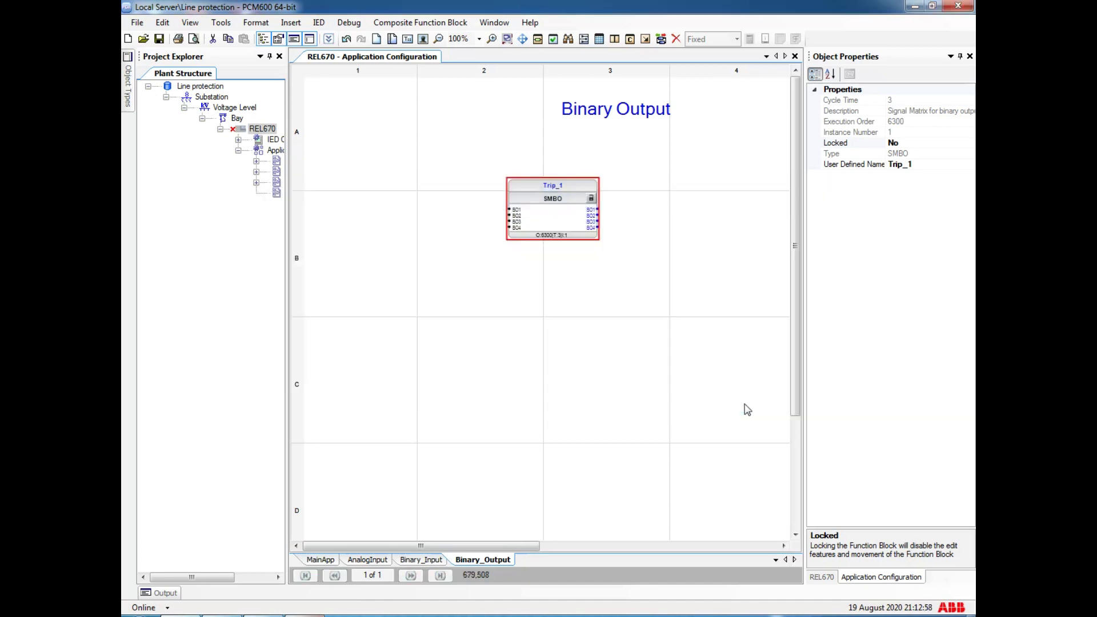
Name the Trip_1 block's output signal BO1 Trip_R_Ph.
left_click(516, 215)
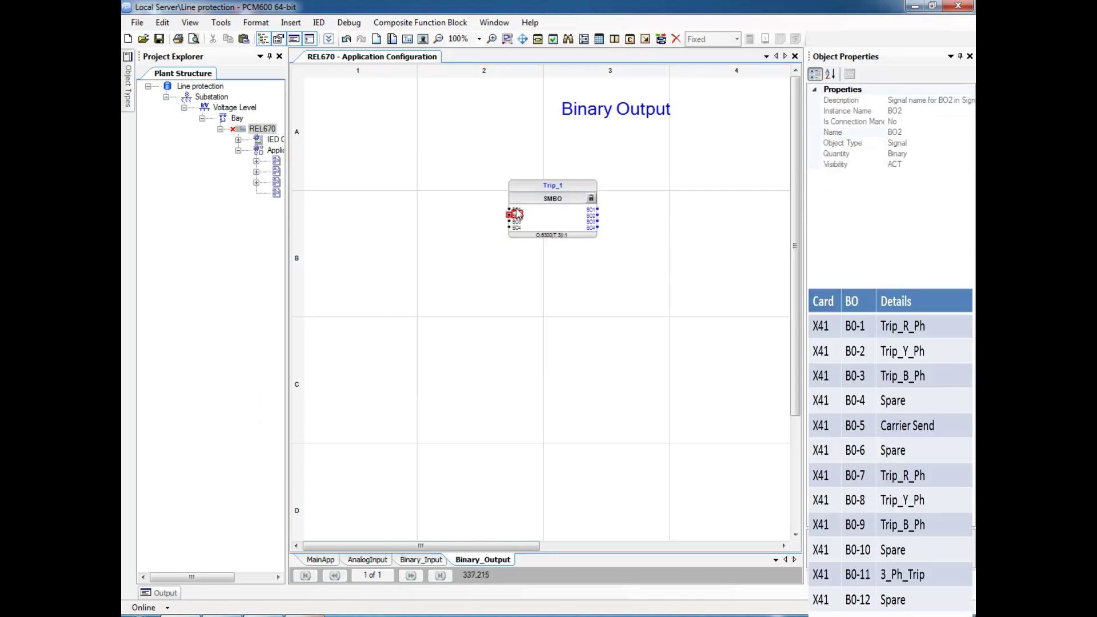
left_click(516, 209)
left_click(594, 215)
left_click(592, 209)
left_click(905, 112)
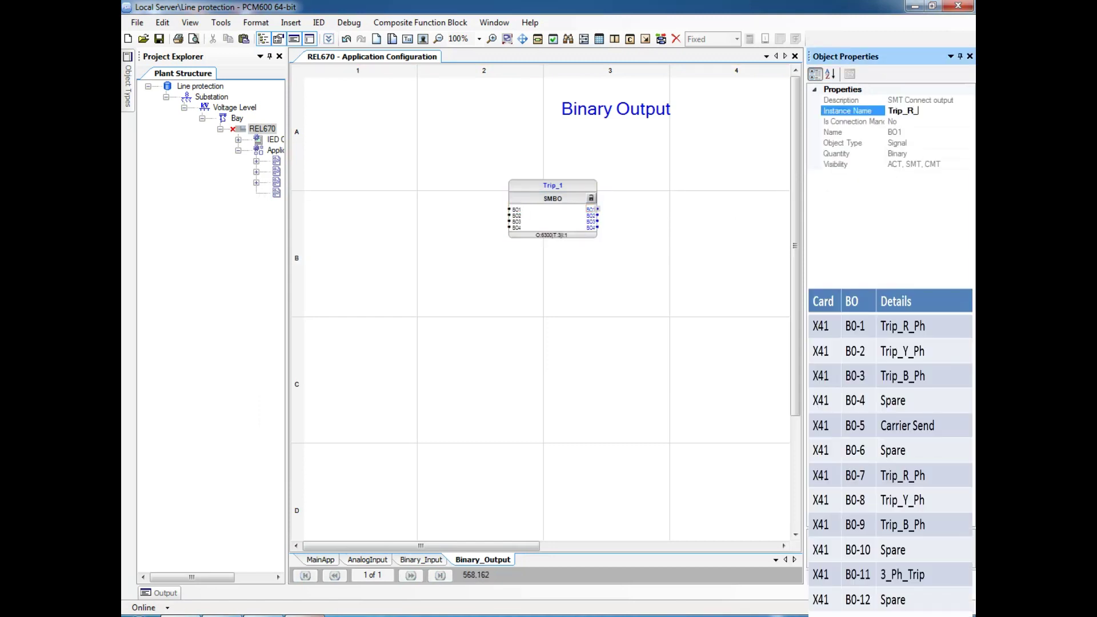
left_click(688, 271)
Name the Trip_1 block's output signal BO2 Trip_Y_Ph.
left_click(594, 221)
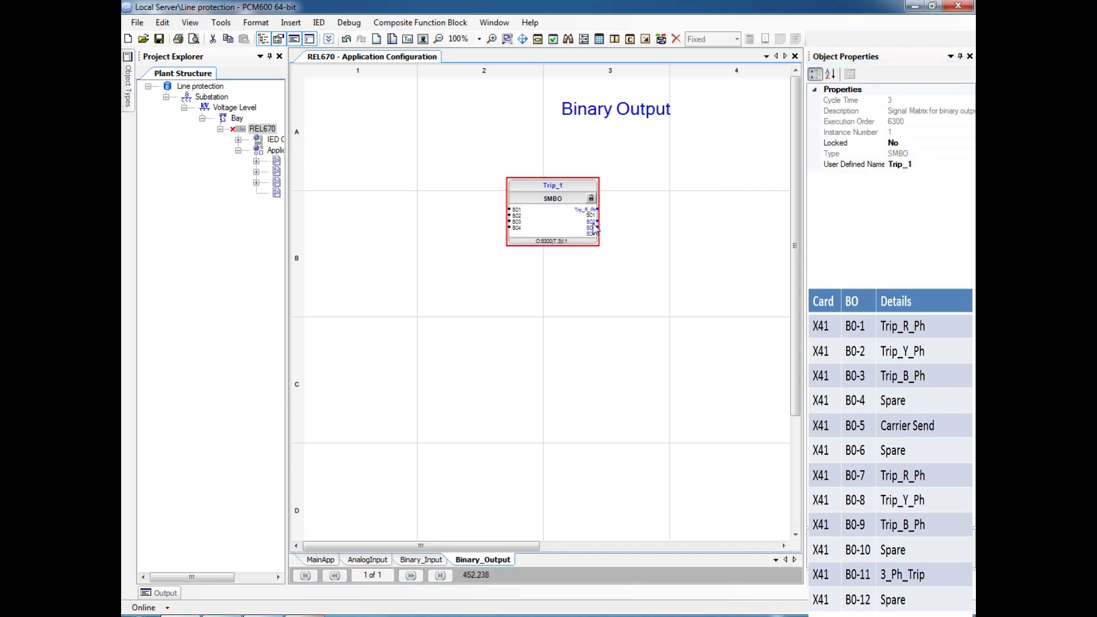
left_click(592, 220)
left_click(901, 111)
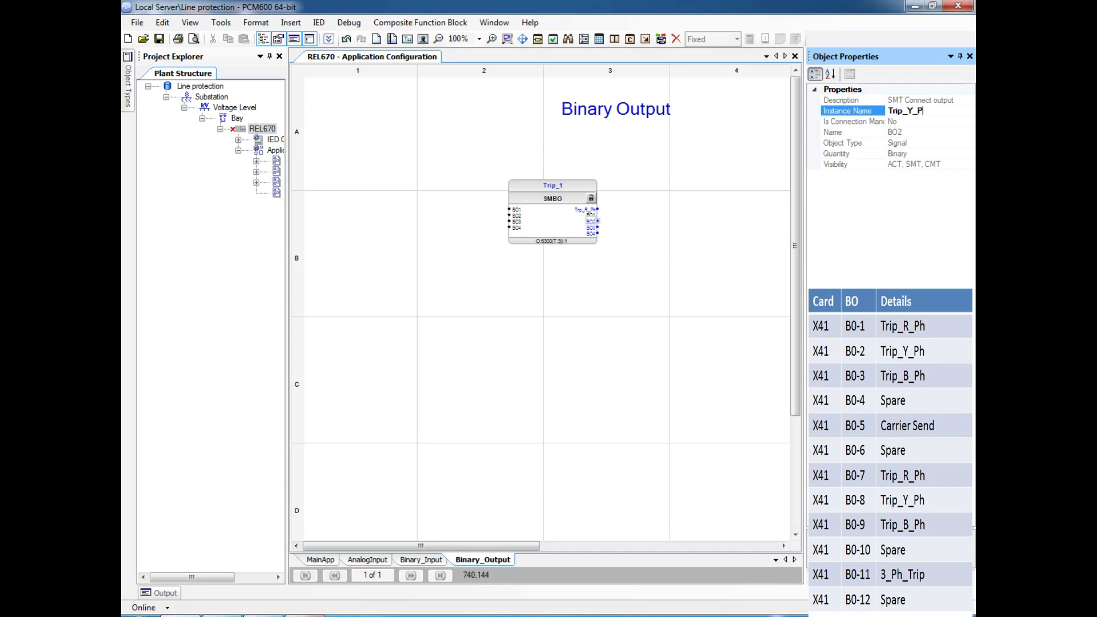
left_click(575, 353)
Name the Trip_1 block's output signal BO3 Trip_B_Ph.
left_click(593, 233)
left_click(593, 233)
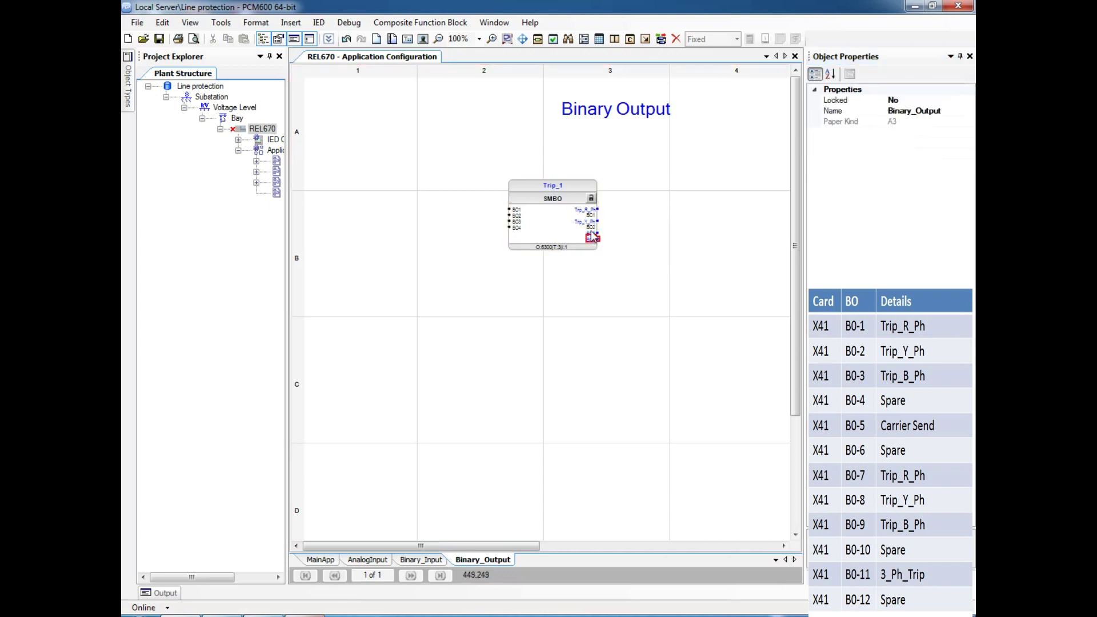
left_click(904, 111)
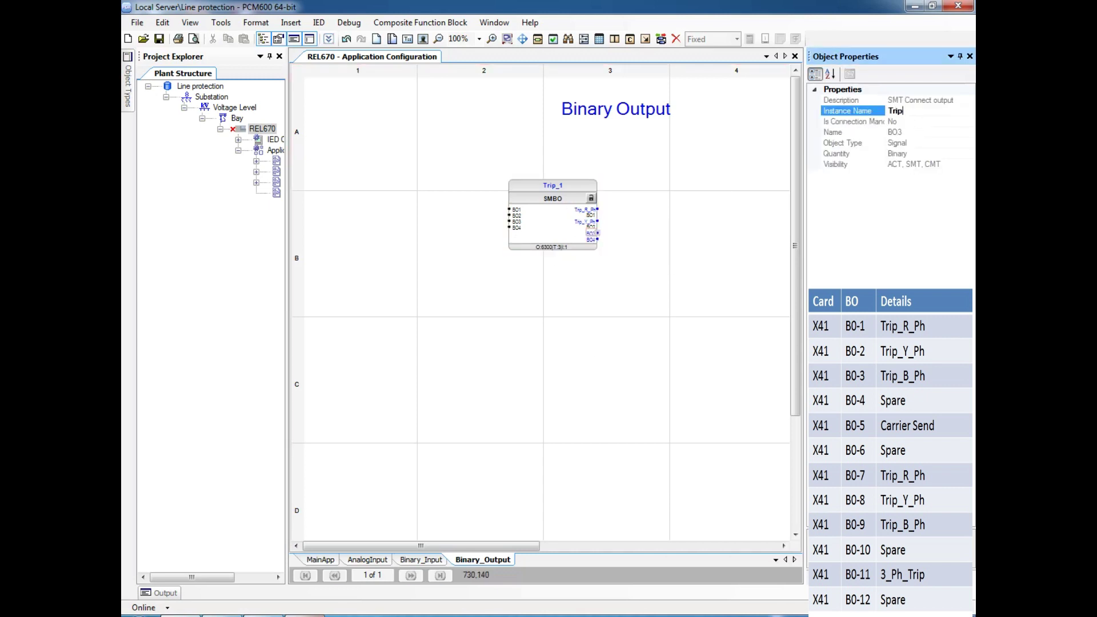
type("Trip_B_Ph")
left_click(647, 320)
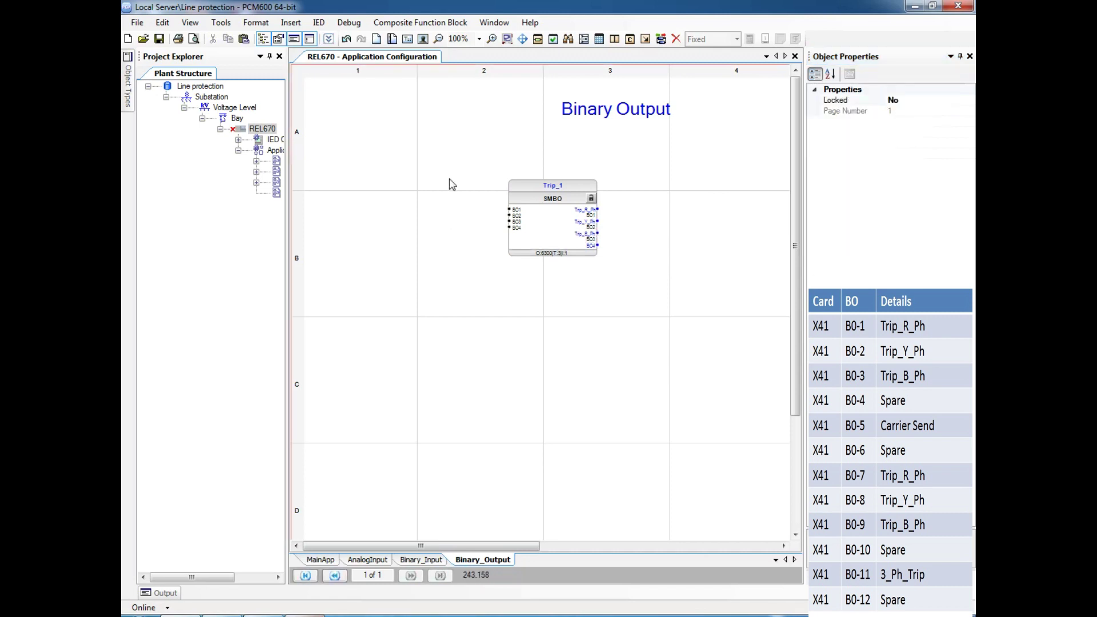
Insert binary output hardware channel BOM_4.BO1 named Trip_R_Phase and wire it to the Trip_R_Ph output of the Trip_1 block.
right_click(666, 207)
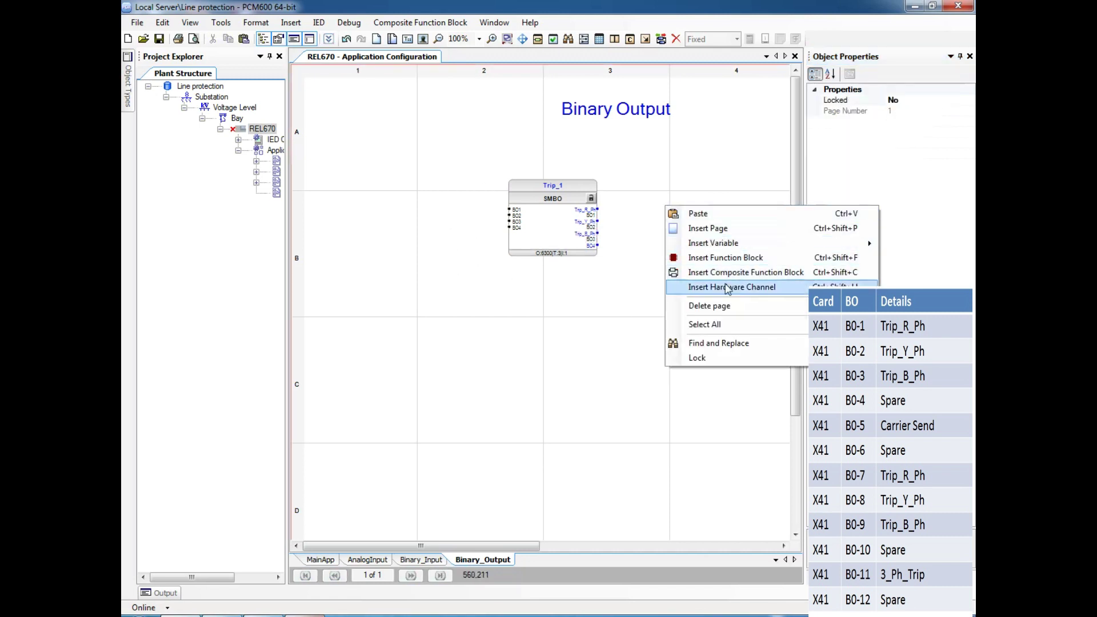
left_click(705, 287)
left_click(567, 426)
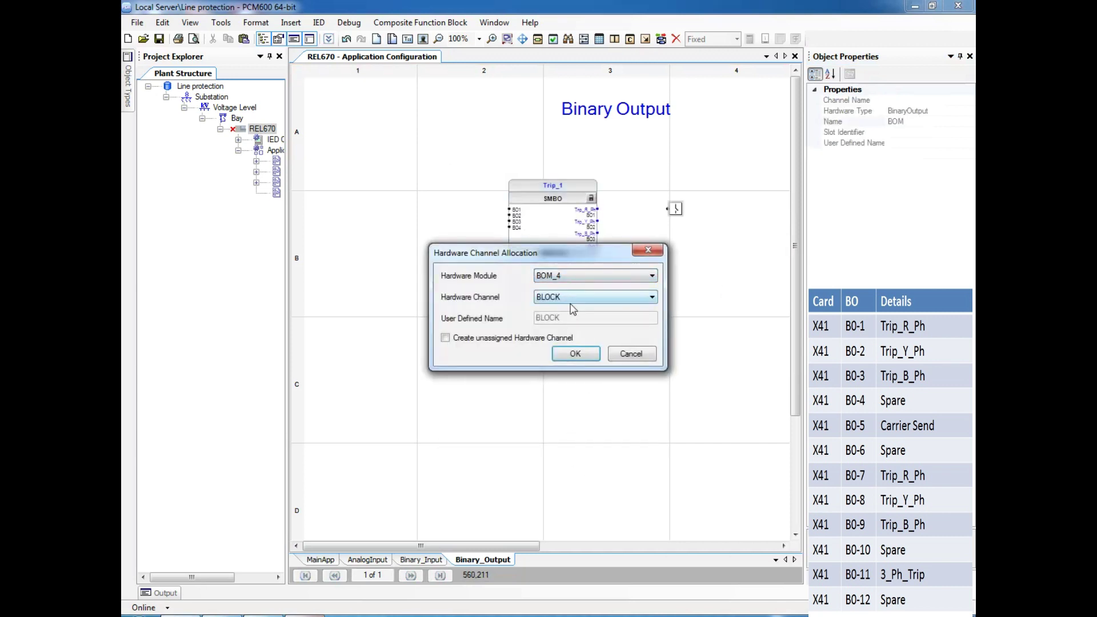
left_click(582, 297)
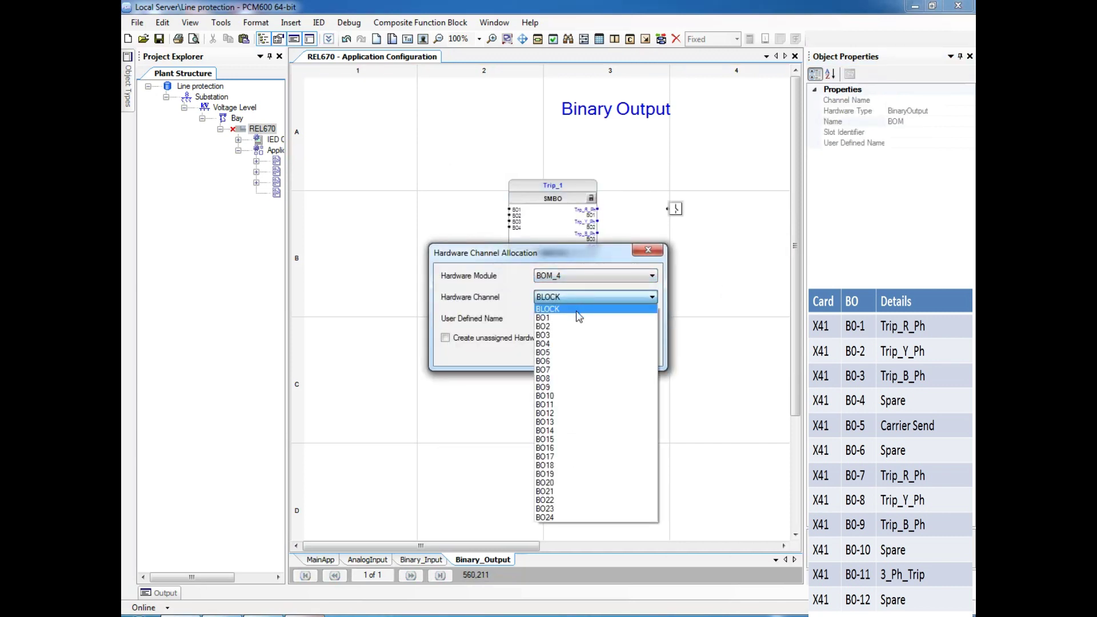
left_click(578, 315)
double_click(572, 323)
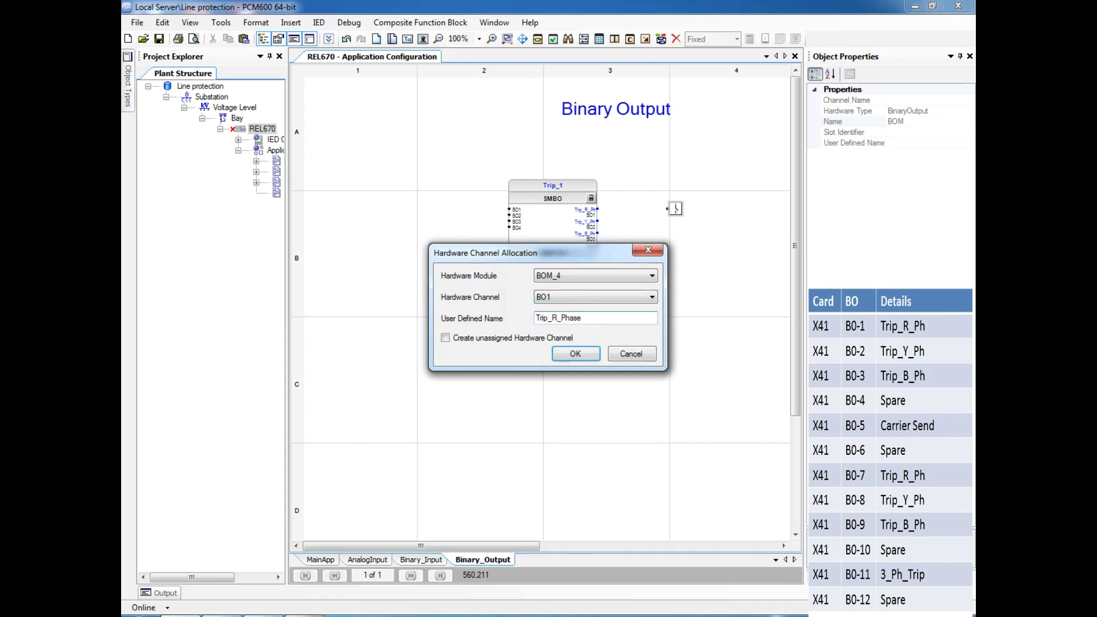
key("Return")
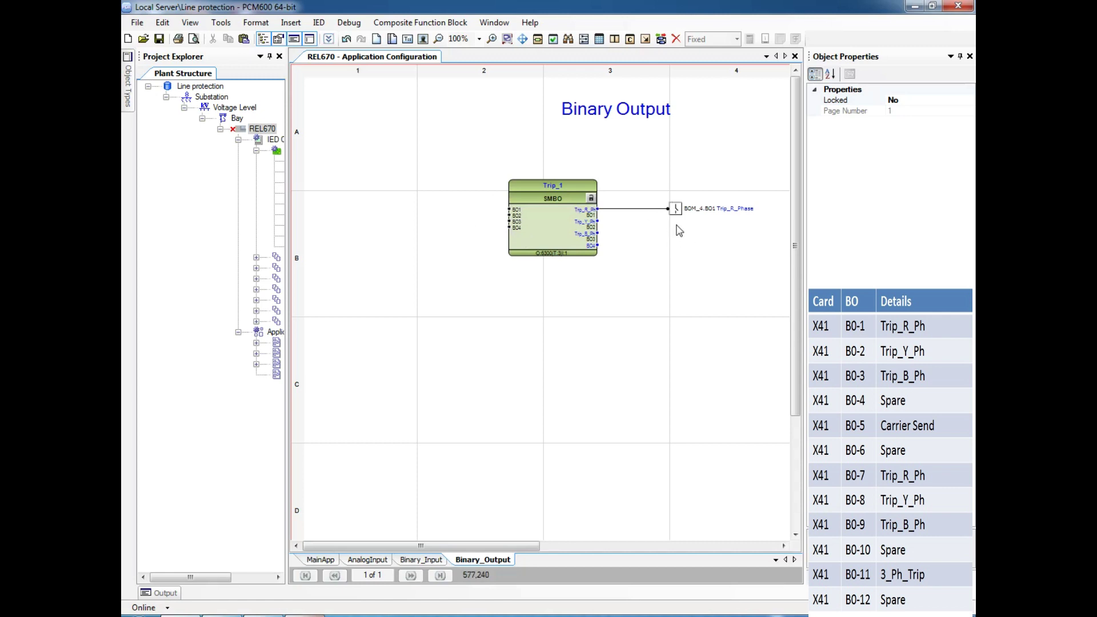
Insert binary output hardware channel BOM_4.BO2 named Trip_Y_Phase, align it under the first channel, and wire it to the Trip_Y_Ph output.
right_click(676, 225)
left_click(738, 307)
double_click(519, 235)
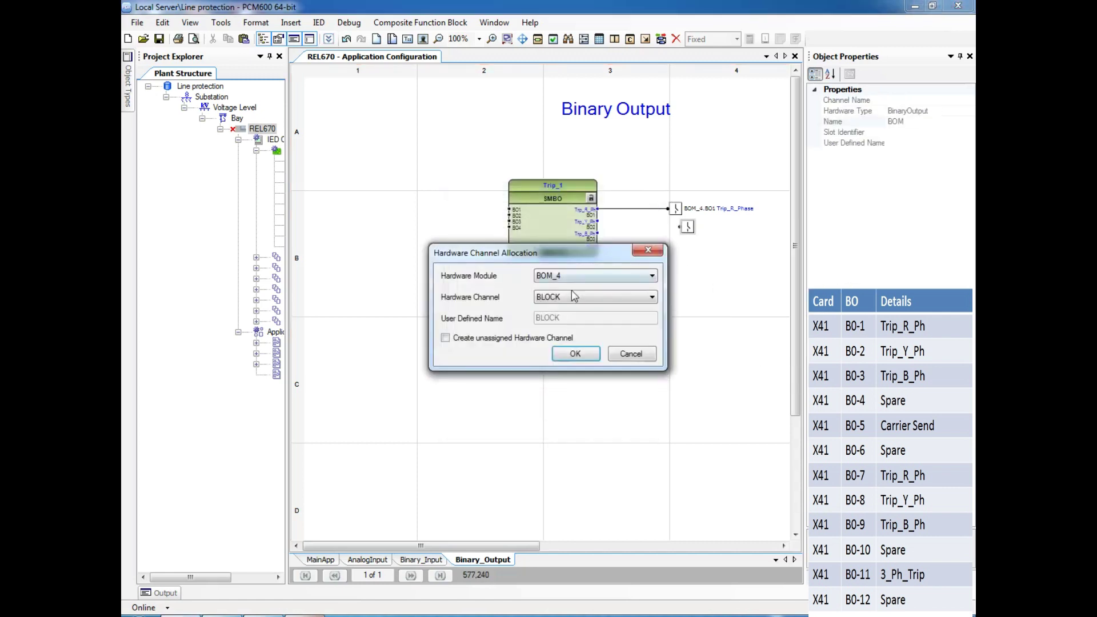
left_click(575, 295)
left_click(546, 329)
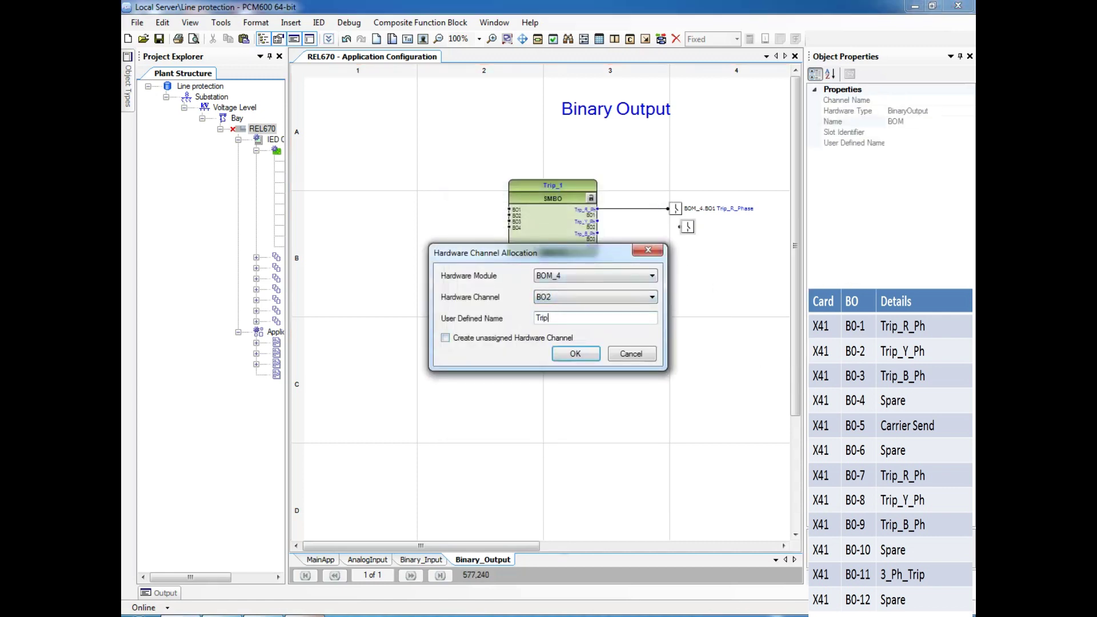
type("Trip_Y_Phase")
key("Return")
left_click_drag(689, 228, 677, 222)
right_click(674, 239)
left_click(733, 328)
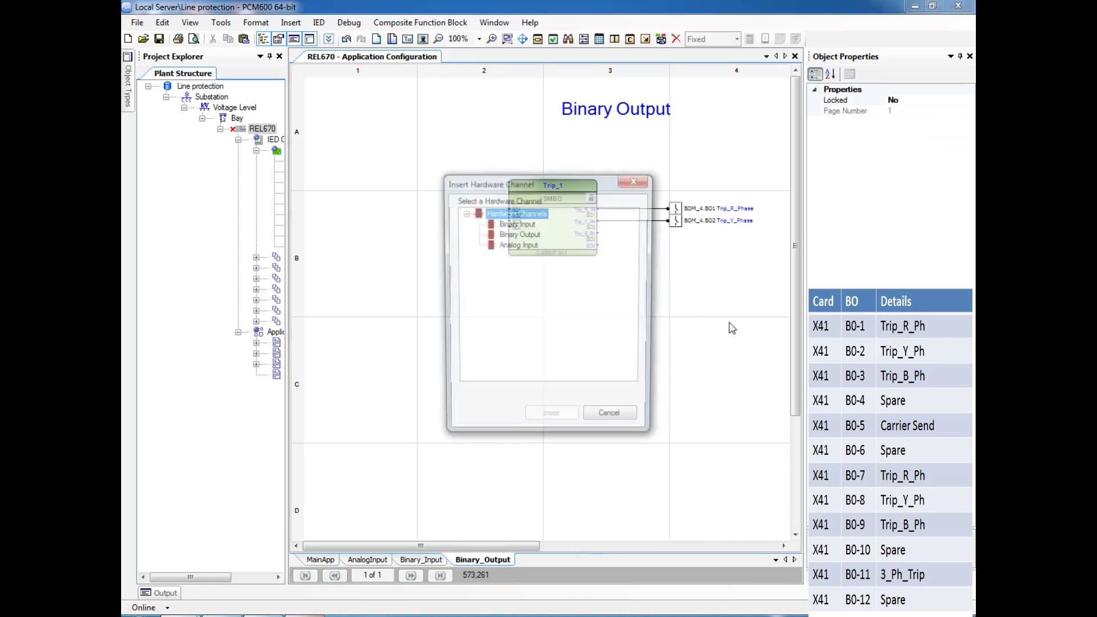
double_click(517, 243)
left_click(654, 252)
Insert binary output hardware channel BOM_4.BO3 named Trip_B_Phase, align it under the second channel, and wire it to the Trip_B_Ph output.
right_click(678, 239)
left_click(727, 322)
left_click(515, 238)
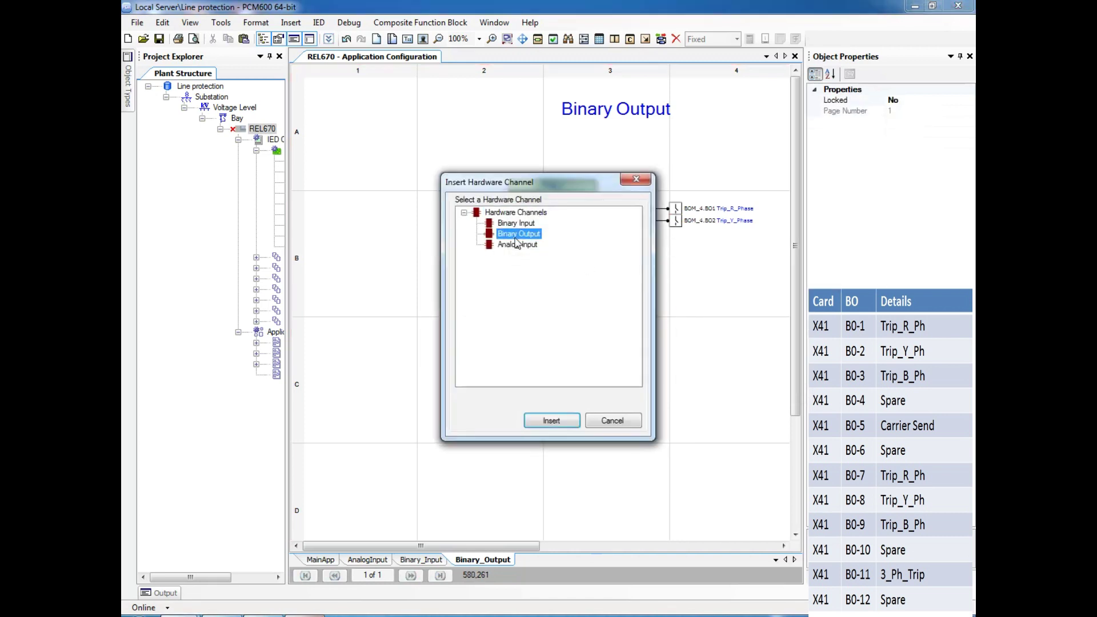
double_click(516, 239)
left_click(571, 300)
left_click(570, 318)
left_click(570, 321)
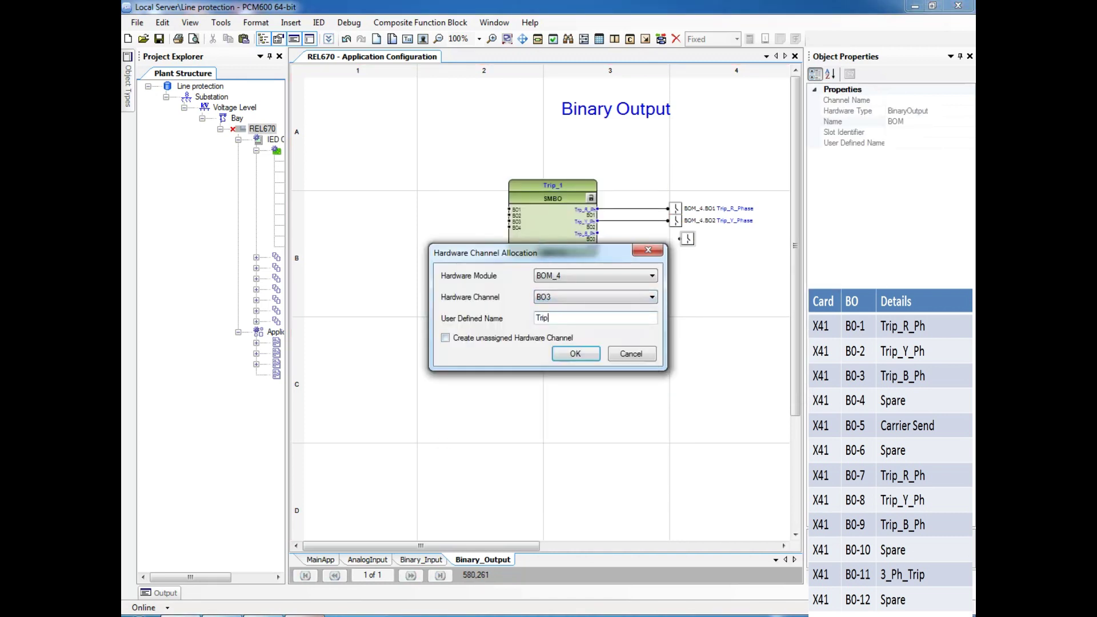
key("Return")
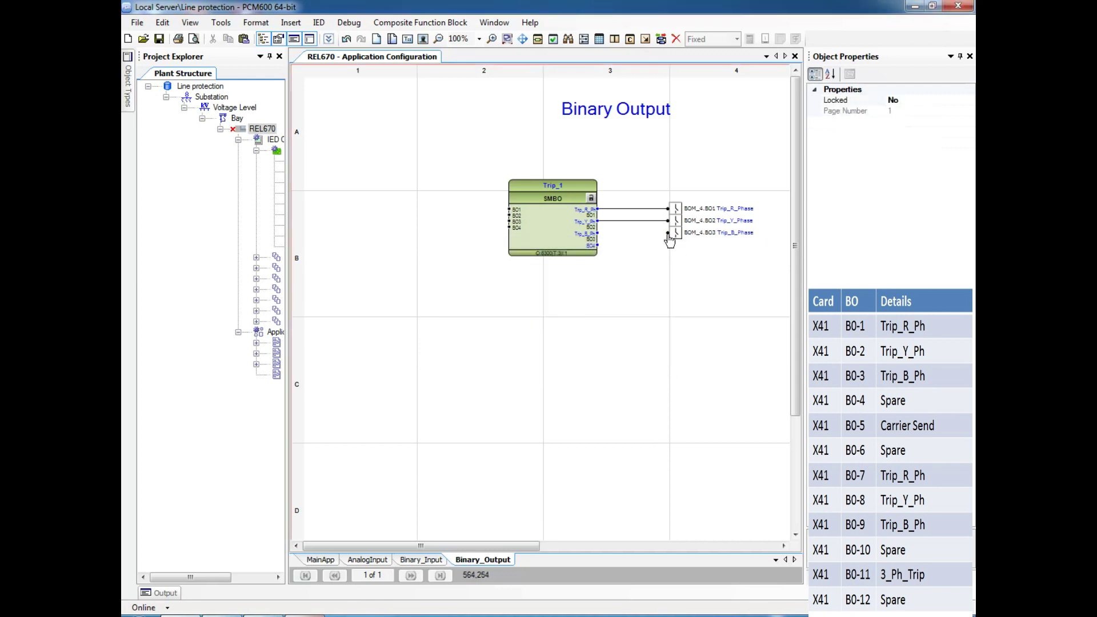
left_click_drag(671, 234, 597, 233)
scroll(548, 291, "down", 3)
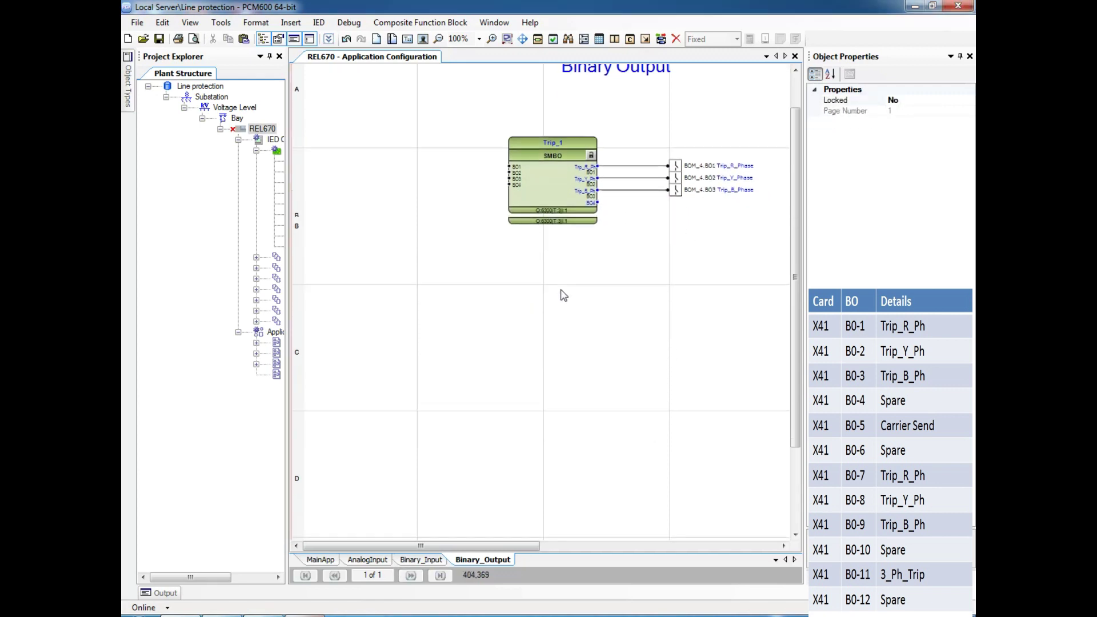
Insert a second SMBO function block below Trip_1 with cycle time 3, execution order 6301 and instance number 2.
right_click(539, 262)
left_click(597, 318)
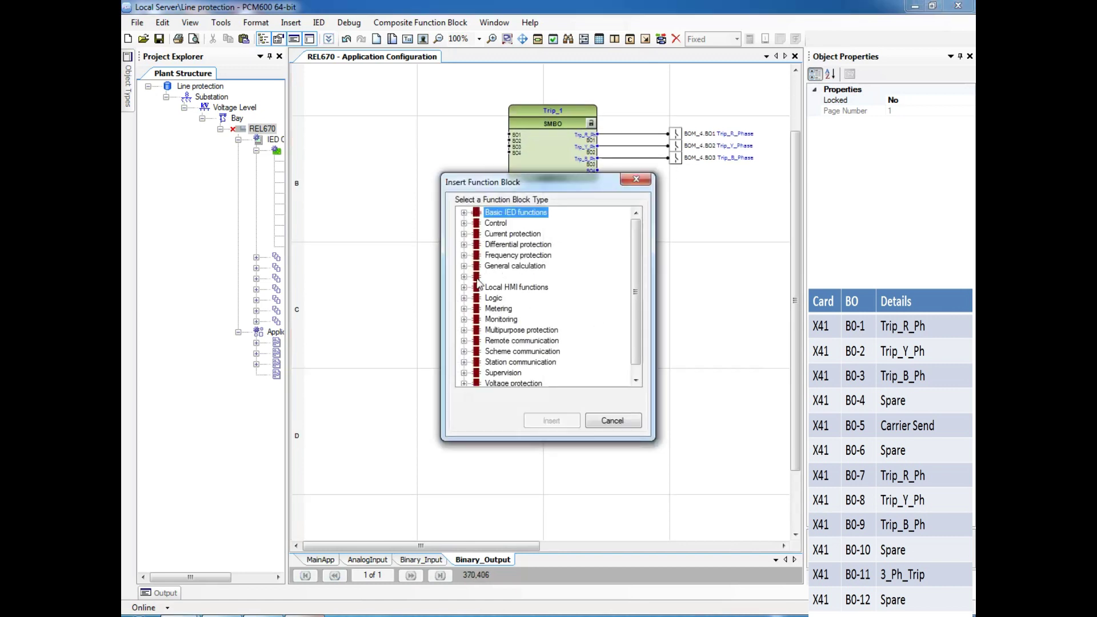
left_click(465, 213)
scroll(501, 297, "down", 6)
left_click(513, 228)
left_click(569, 422)
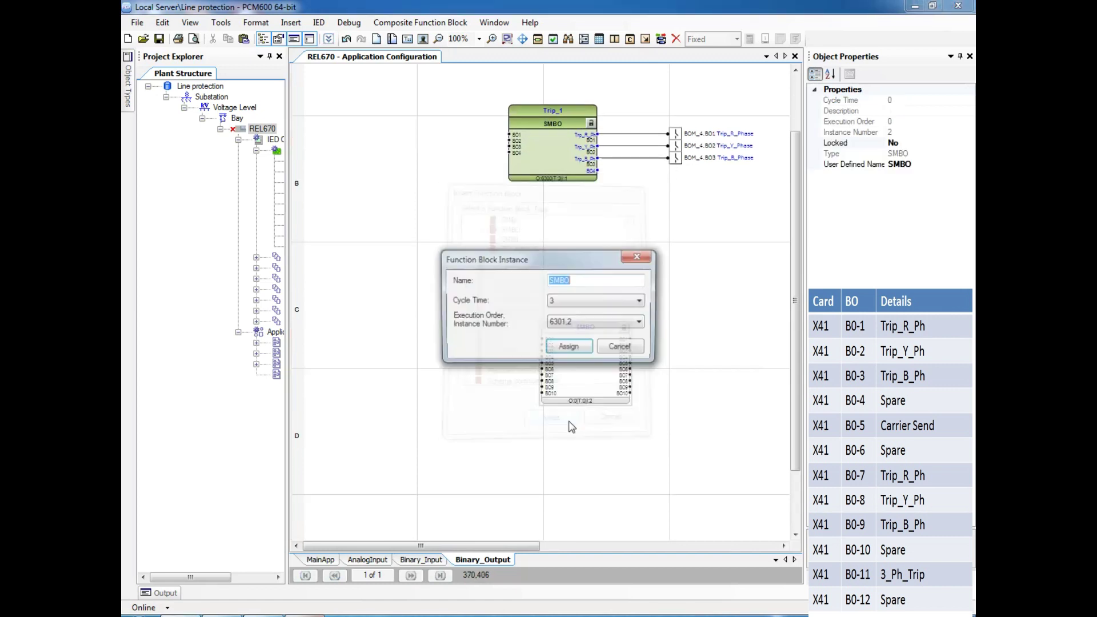
left_click(571, 346)
left_click(548, 270)
Hide input signals BO3 to BO10 of the new SMBO block in the application configuration.
right_click(548, 270)
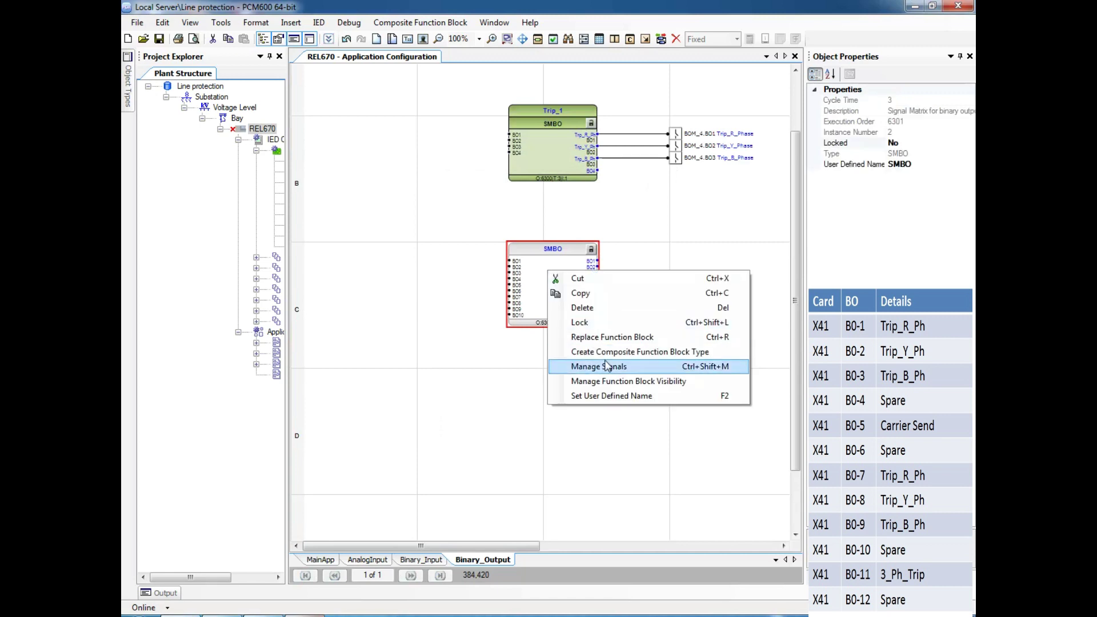
left_click(600, 366)
left_click(466, 283)
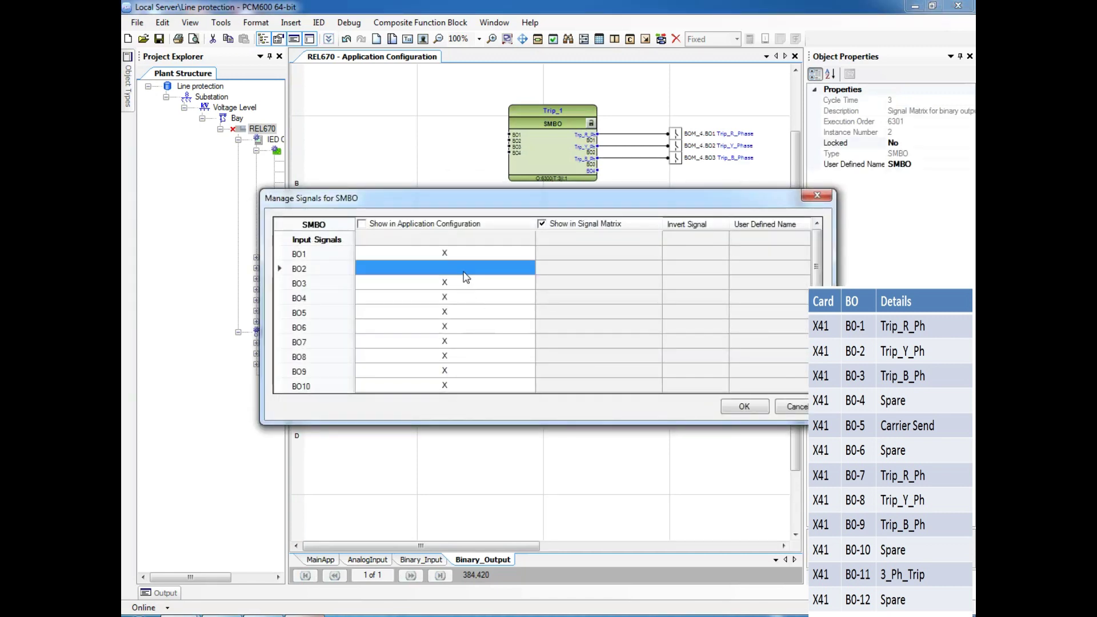
left_click(463, 297)
left_click(466, 313)
left_click(467, 327)
left_click(467, 342)
left_click(467, 357)
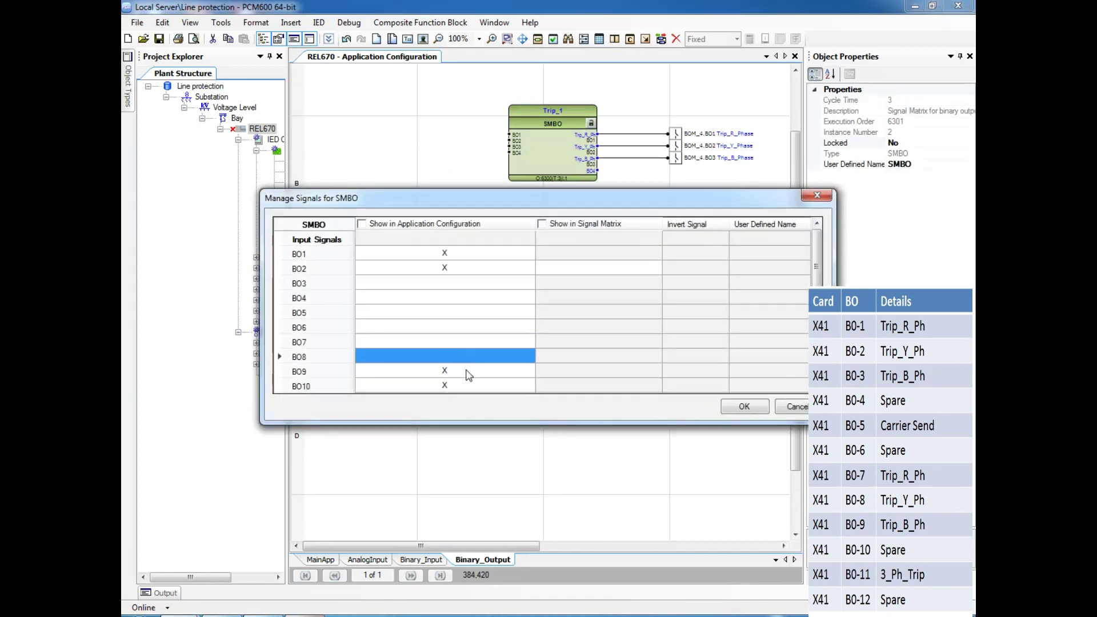
left_click(467, 372)
left_click(467, 386)
Remove the new SMBO block's output signals BO3 to BO10 from the signal matrix.
scroll(465, 354, "down", 3)
left_click(604, 312)
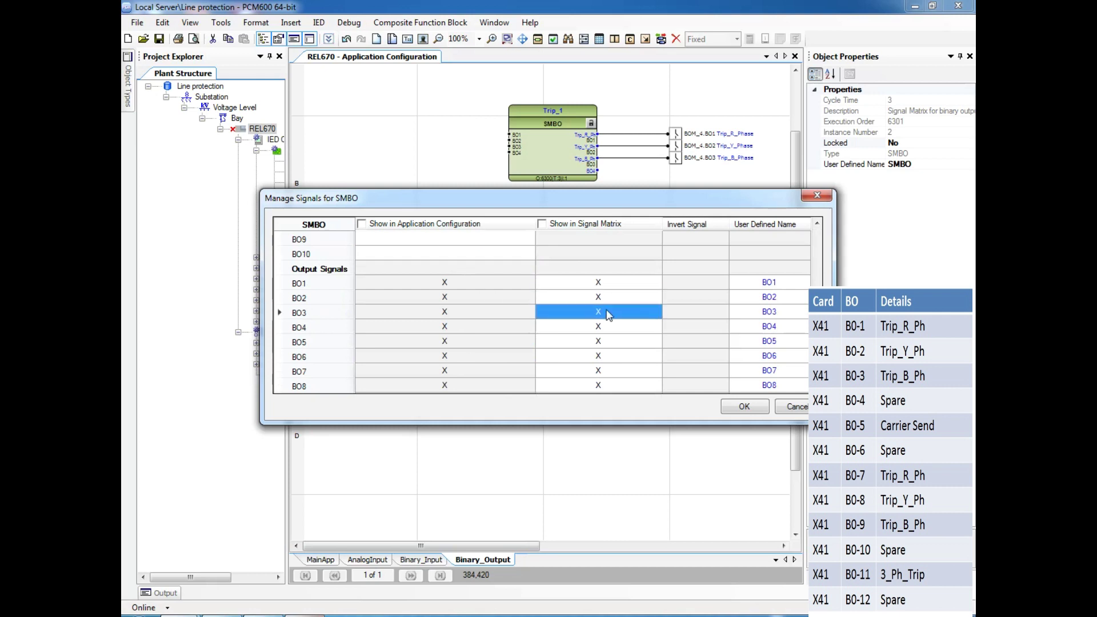
left_click(604, 327)
left_click(606, 342)
left_click(607, 356)
left_click(609, 371)
left_click(611, 387)
scroll(611, 391, "down", 1)
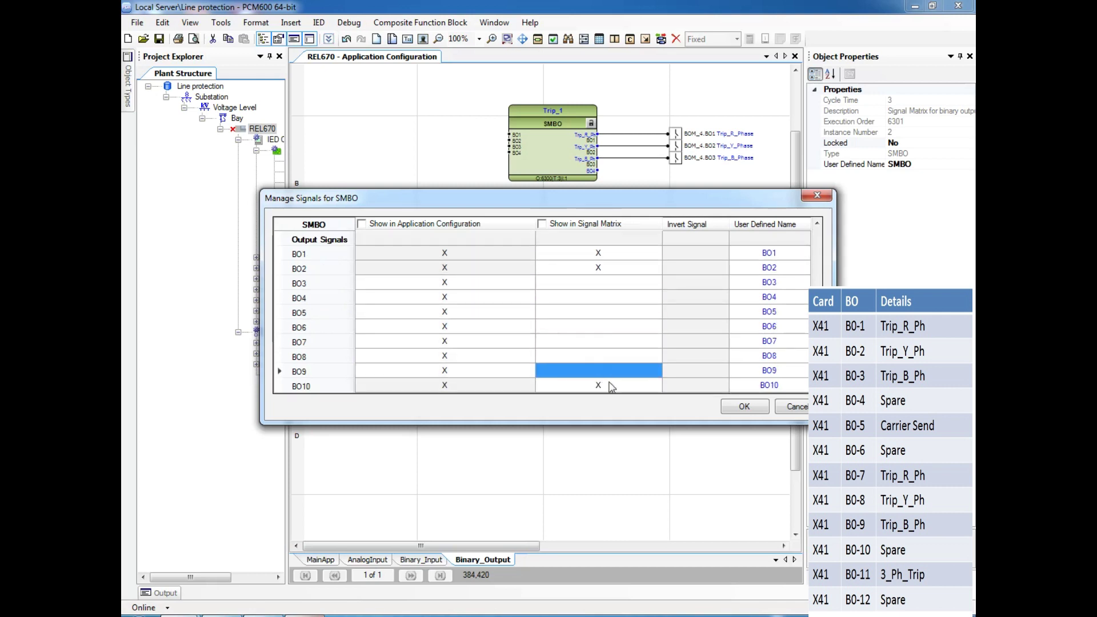
Hide the SMBO block's output signals BO3 to BO10 in the application configuration and accept the signal settings.
left_click(486, 283)
left_click(489, 298)
left_click(491, 312)
left_click(494, 327)
left_click(496, 342)
left_click(495, 357)
left_click(492, 372)
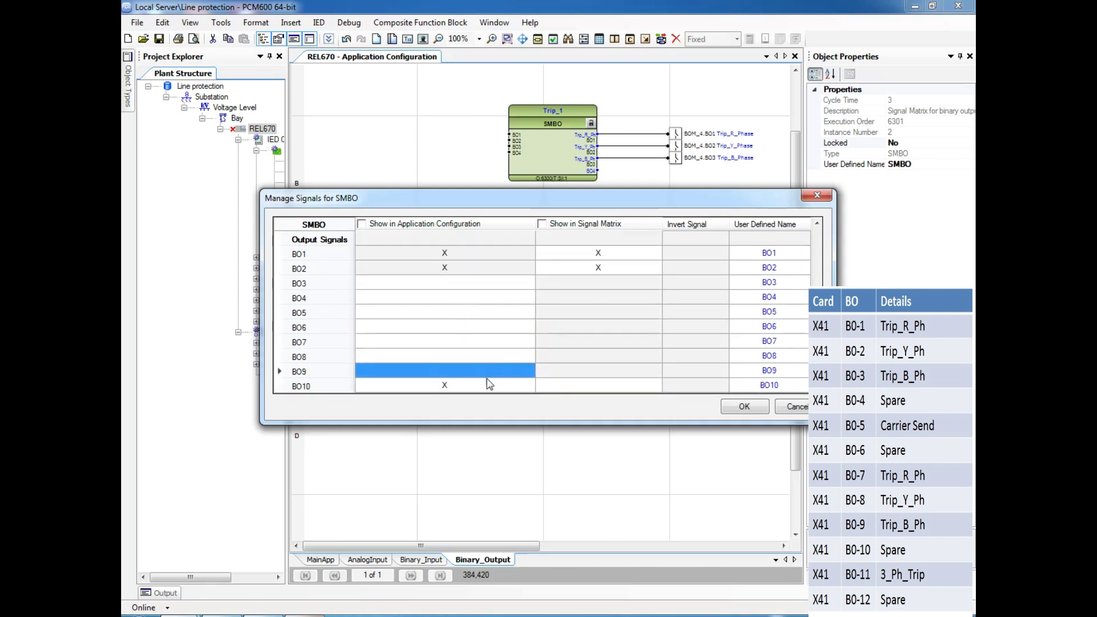
left_click(491, 387)
left_click(744, 406)
Set the user-defined name of the two-signal SMBO block to SPare.
left_click(575, 255)
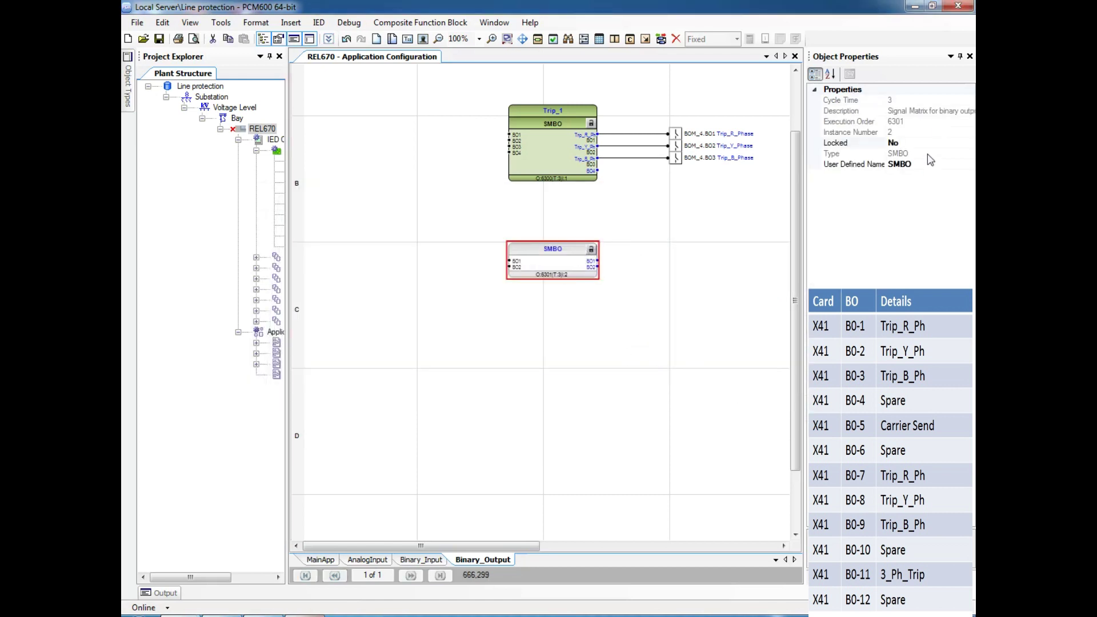
left_click(928, 164)
key("BackSpace")
key("BackSpace")
left_click(574, 255)
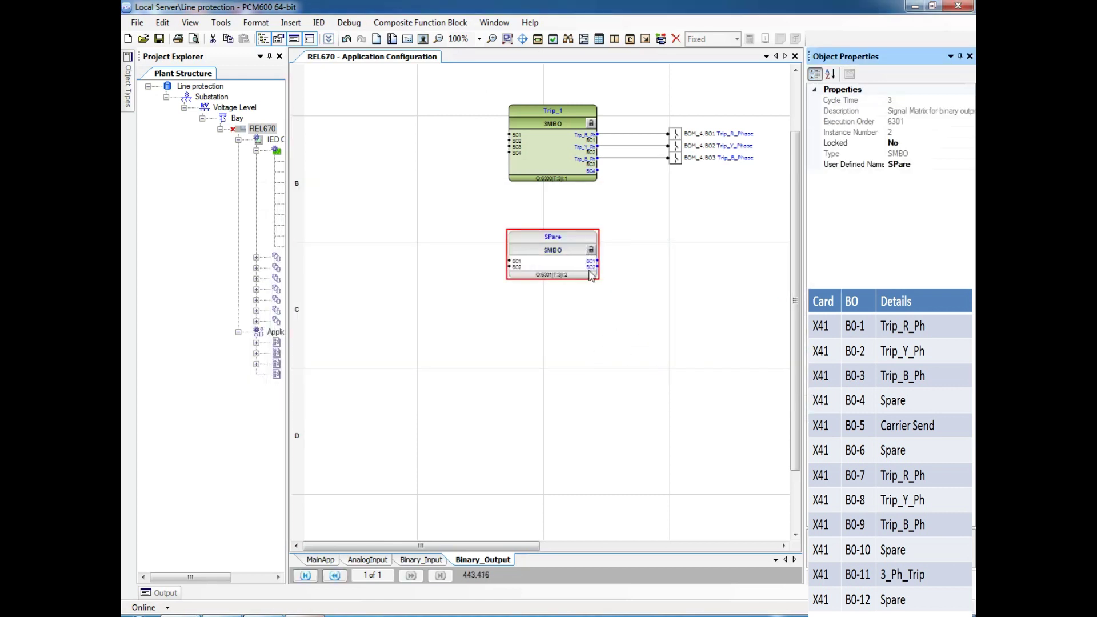
Name the SPare block's output signal BO1 Spare.
left_click(591, 261)
left_click(909, 117)
key("BackSpace")
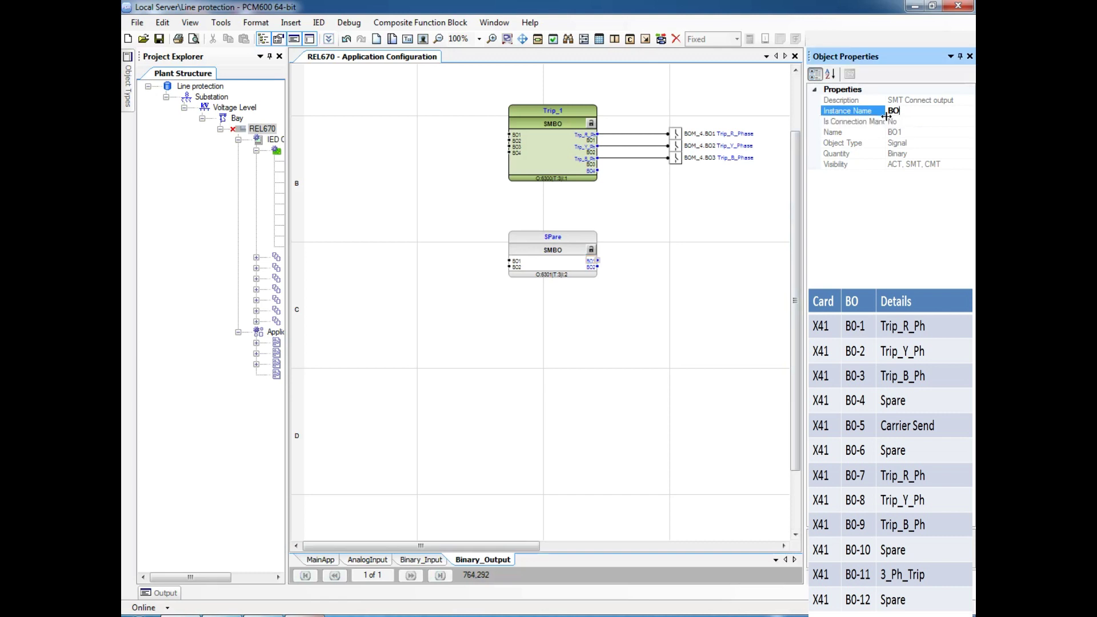
left_click(632, 318)
Copy the SPare block and paste the duplicate directly below it as a new SMBO instance.
left_click(557, 246)
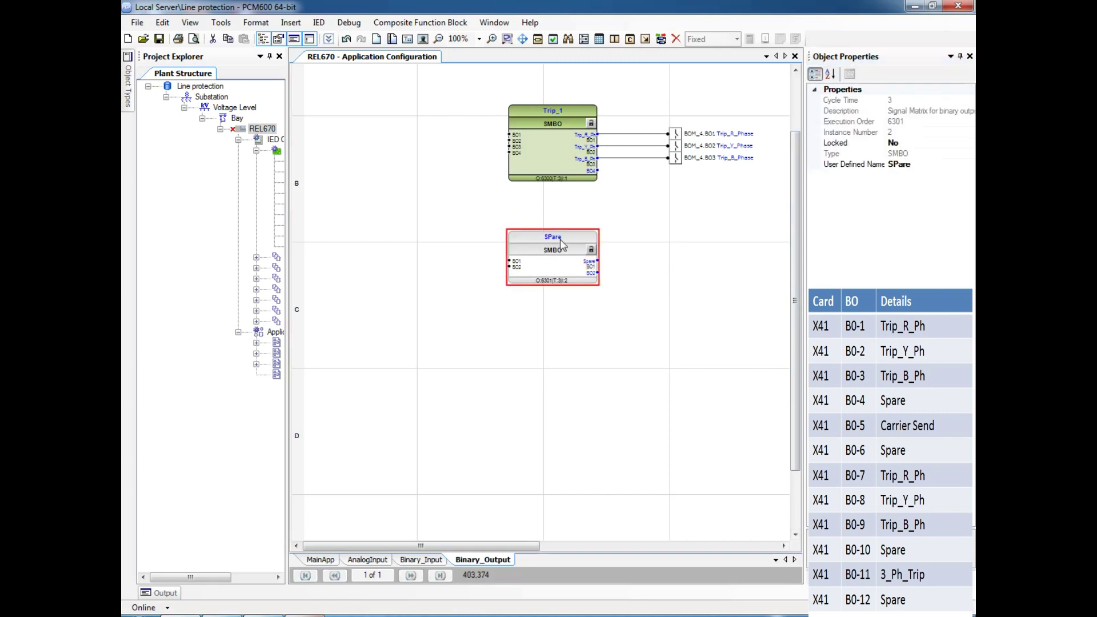
key("ctrl+c")
left_click(537, 367)
key("ctrl+v")
key("Return")
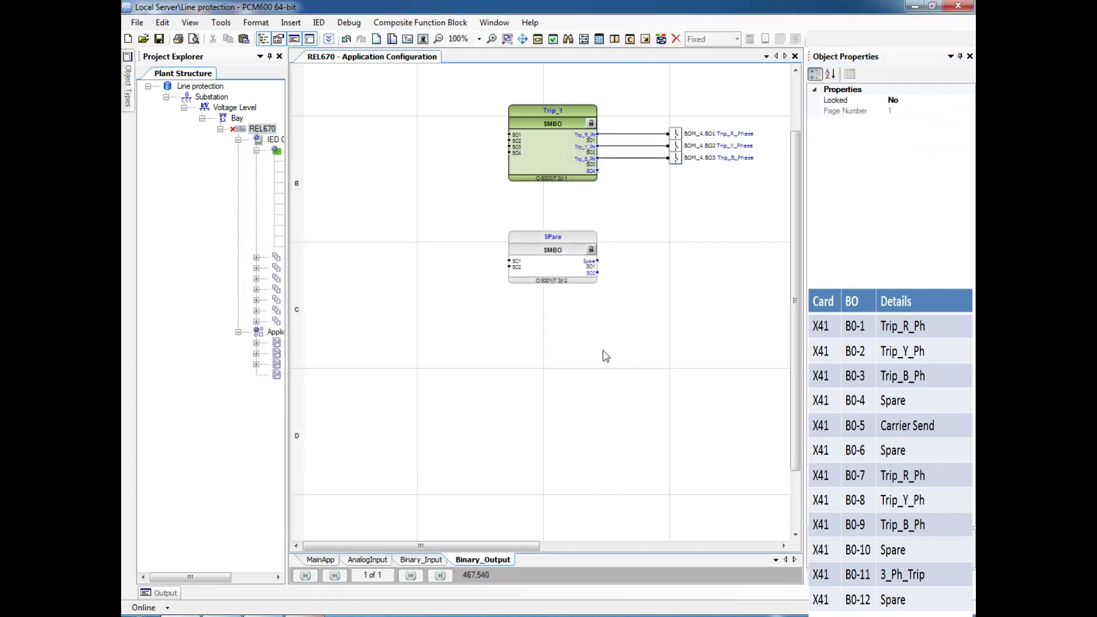
left_click(552, 337)
Rename the pasted SMBO block below SPare as Carrier_Send.
left_click(556, 337)
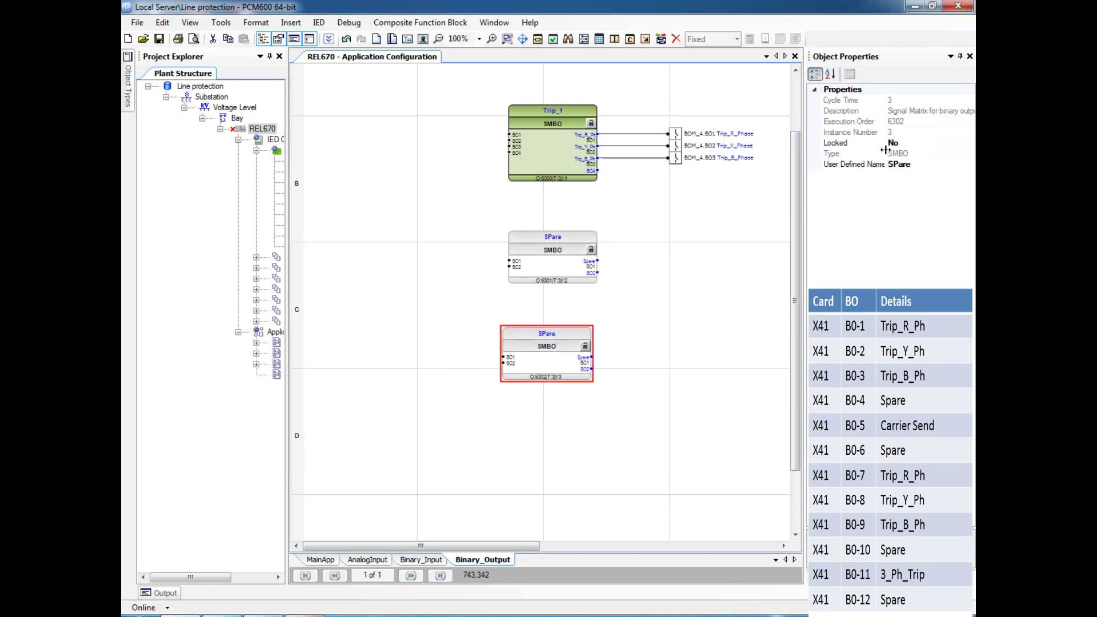
left_click(910, 164)
mouse_move(123, 92)
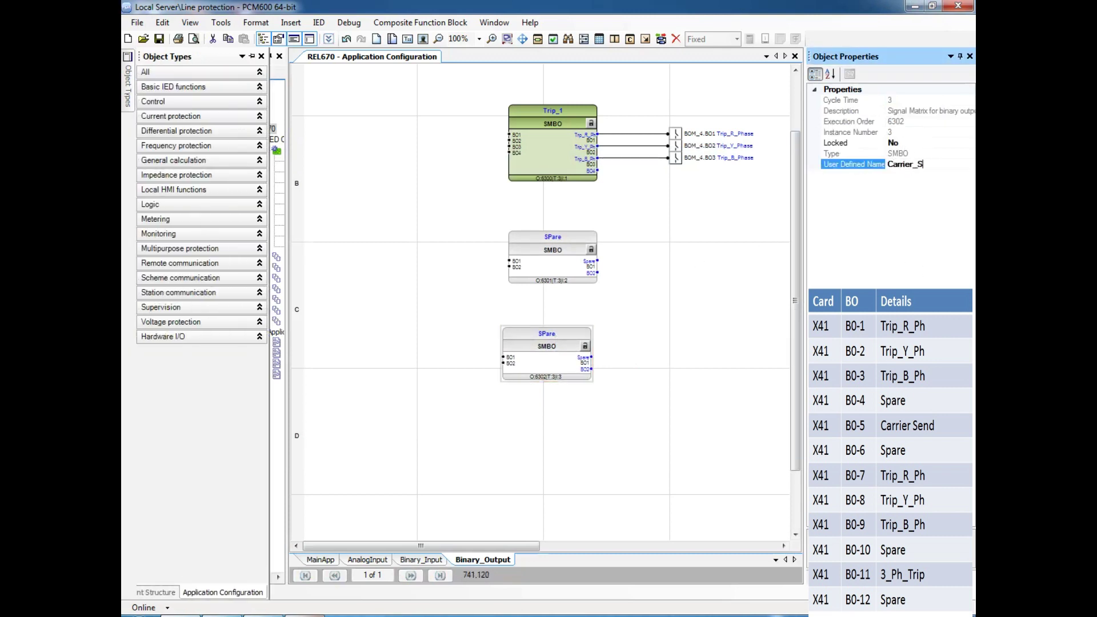
left_click(614, 375)
Name the Carrier_Send block's output signal BO1 Carrier_send and align the block under SPare.
left_click(588, 364)
left_click(585, 359)
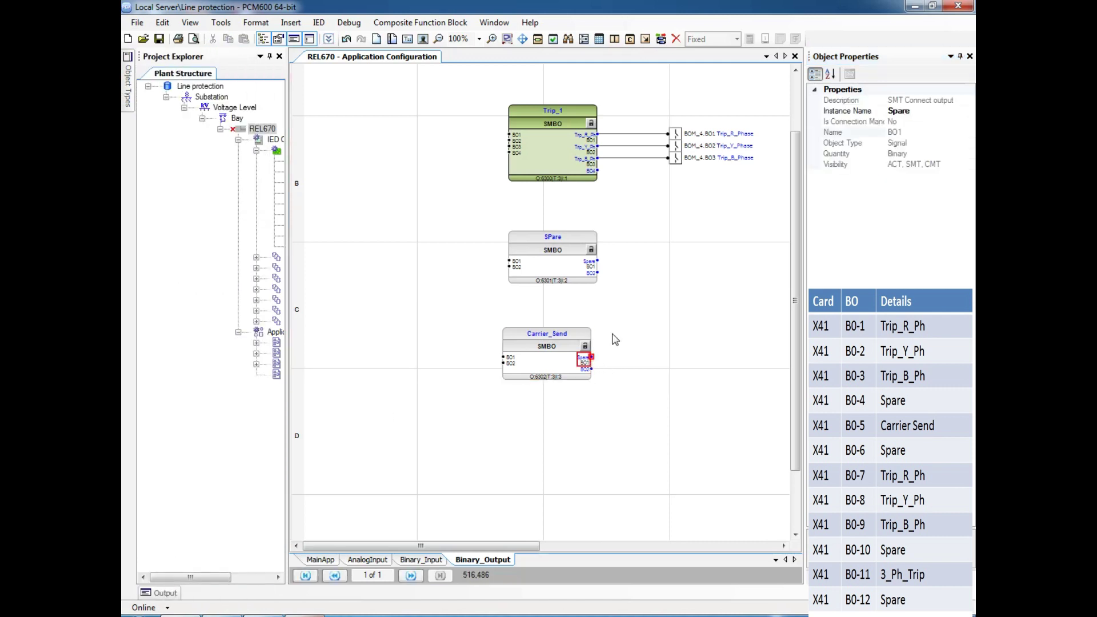
left_click(928, 111)
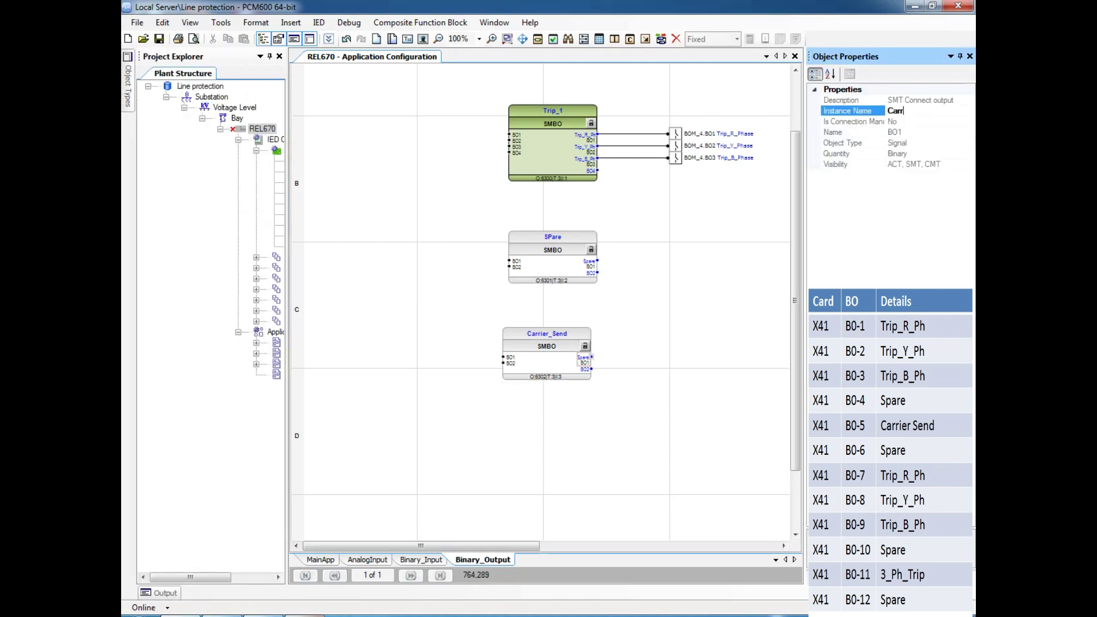
left_click(684, 506)
left_click_drag(561, 338, 568, 335)
left_click(655, 321)
Paste another copy of the SPare block as a new instance and align it under Carrier_Send.
scroll(658, 326, "down", 1)
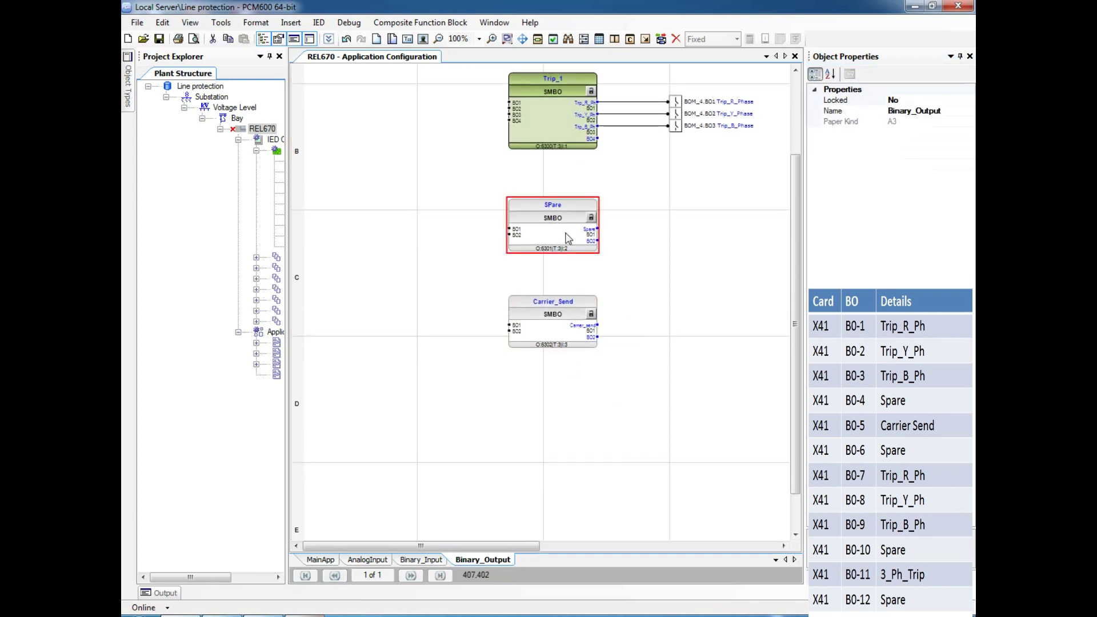
right_click(546, 434)
left_click(592, 444)
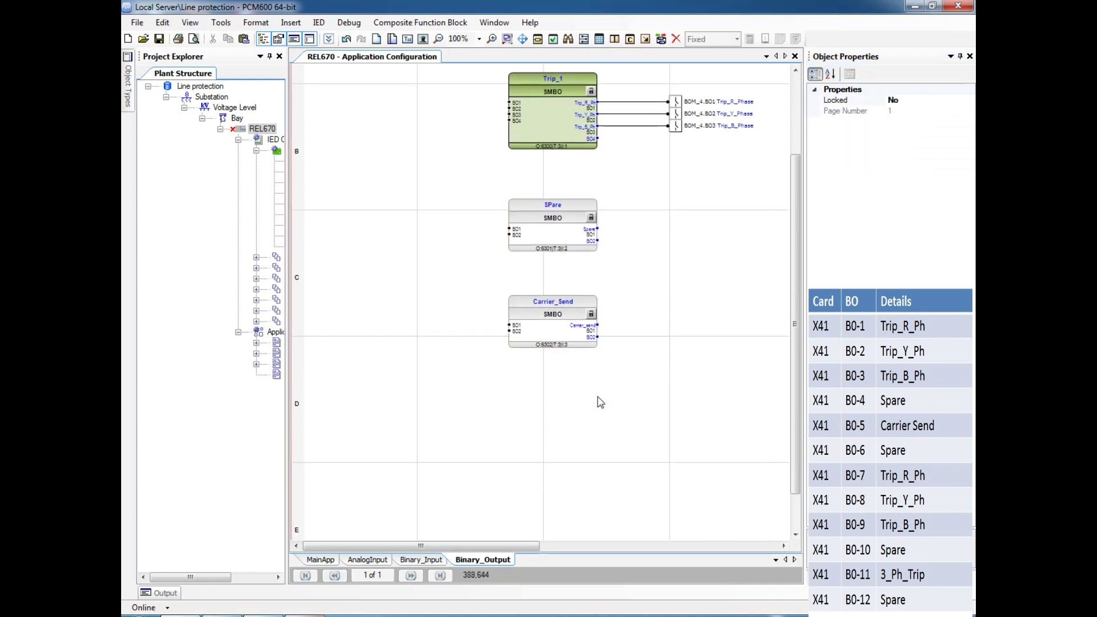
left_click(725, 450)
left_click(571, 423)
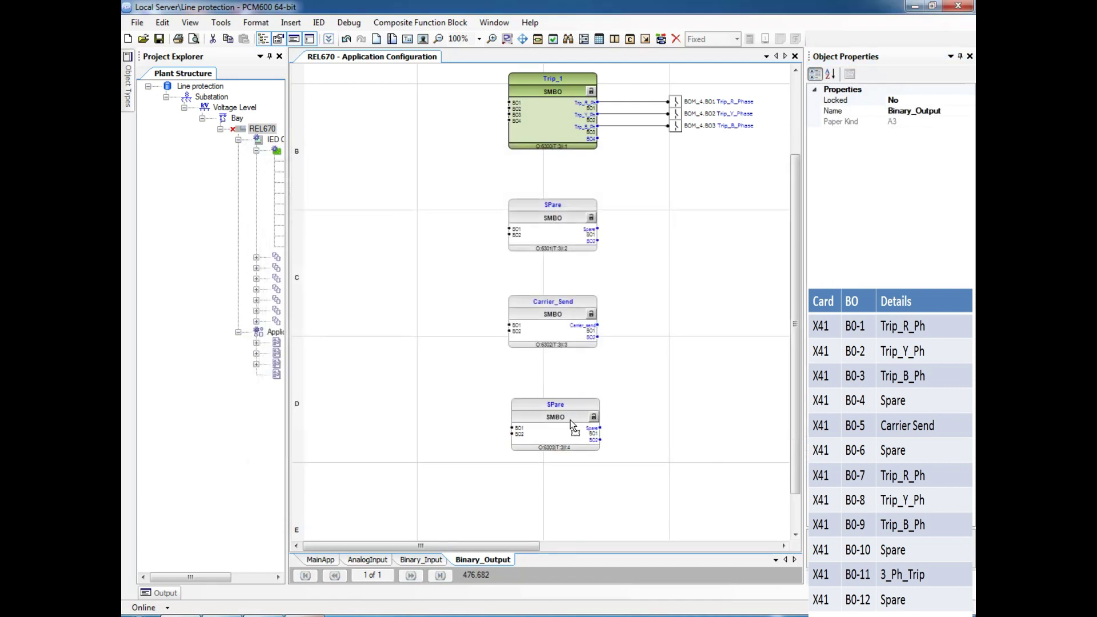
Copy the Trip_1 block and insert a second page into Binary_Output.
left_click(576, 128)
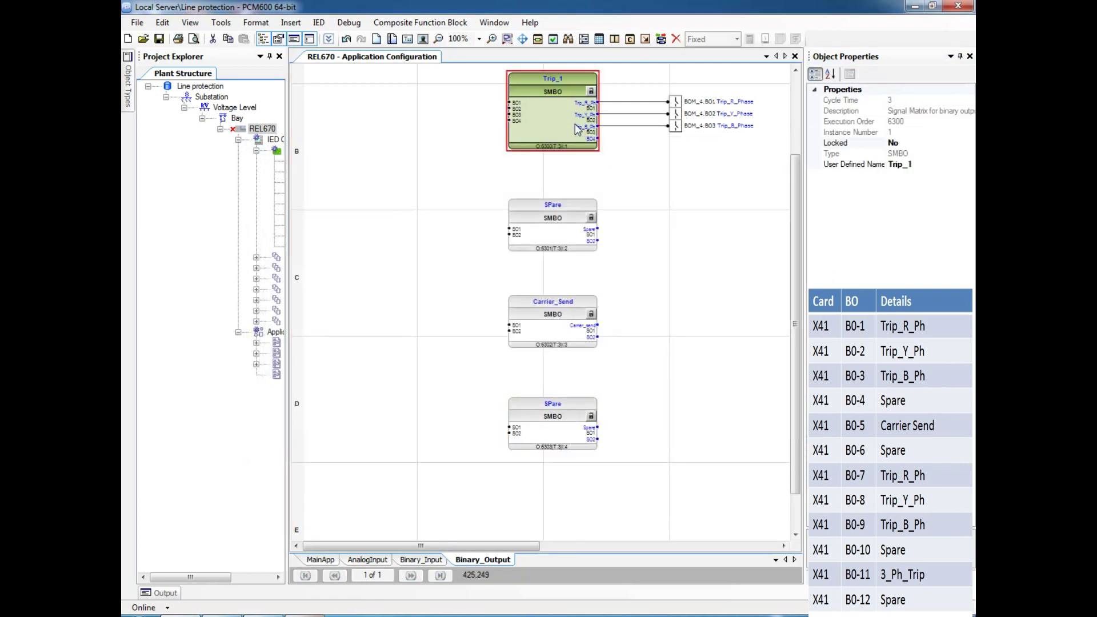
left_click(612, 214)
scroll(639, 500, "down", 1)
right_click(363, 236)
left_click(431, 258)
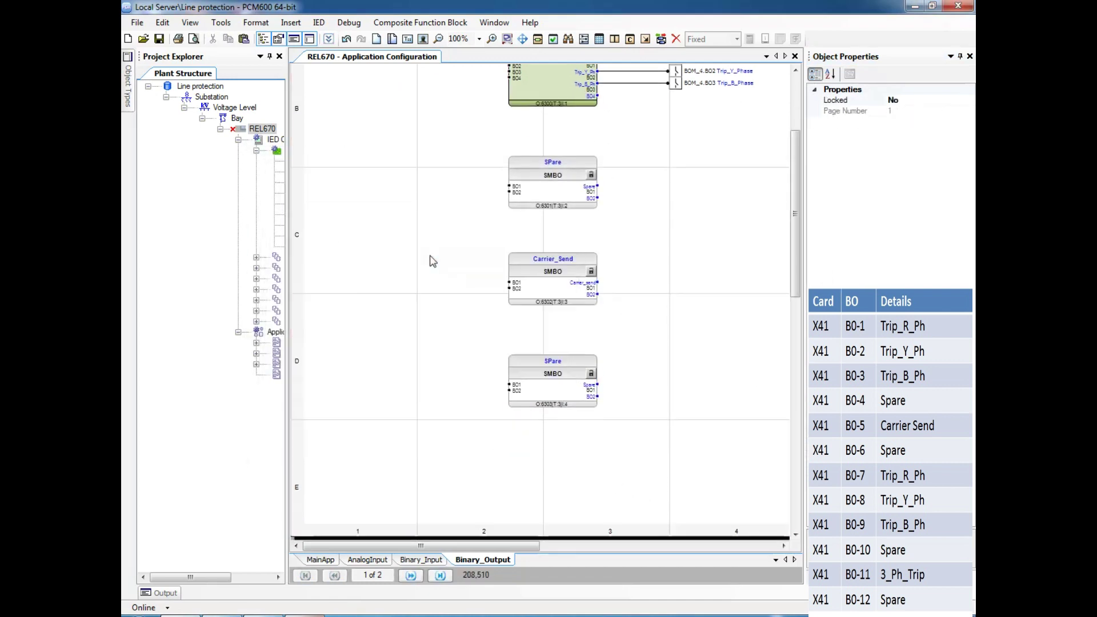
Paste the Trip_1 copy as a new instance near the top of the second page and rename it Trip_2.
scroll(429, 367, "down", 8)
right_click(541, 270)
left_click(566, 277)
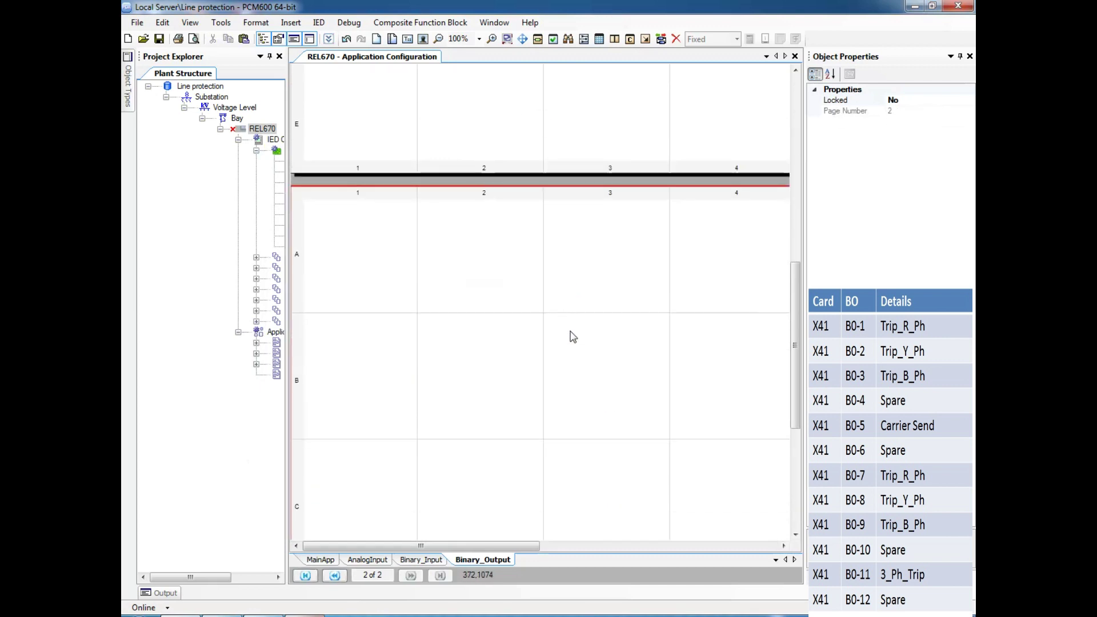
left_click(739, 450)
left_click(932, 164)
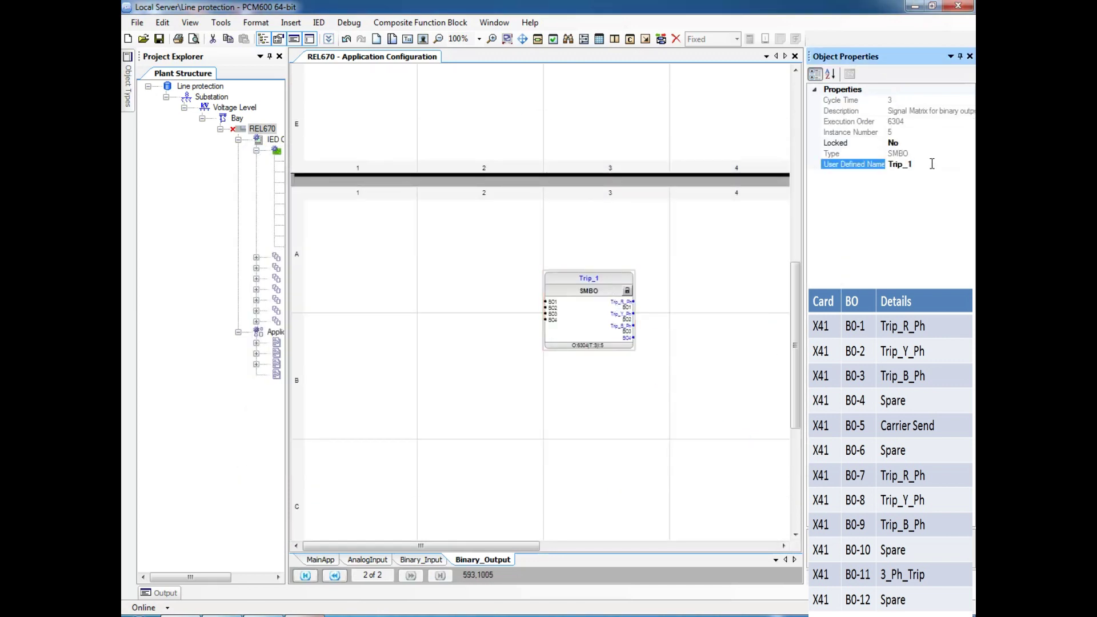
left_click(603, 433)
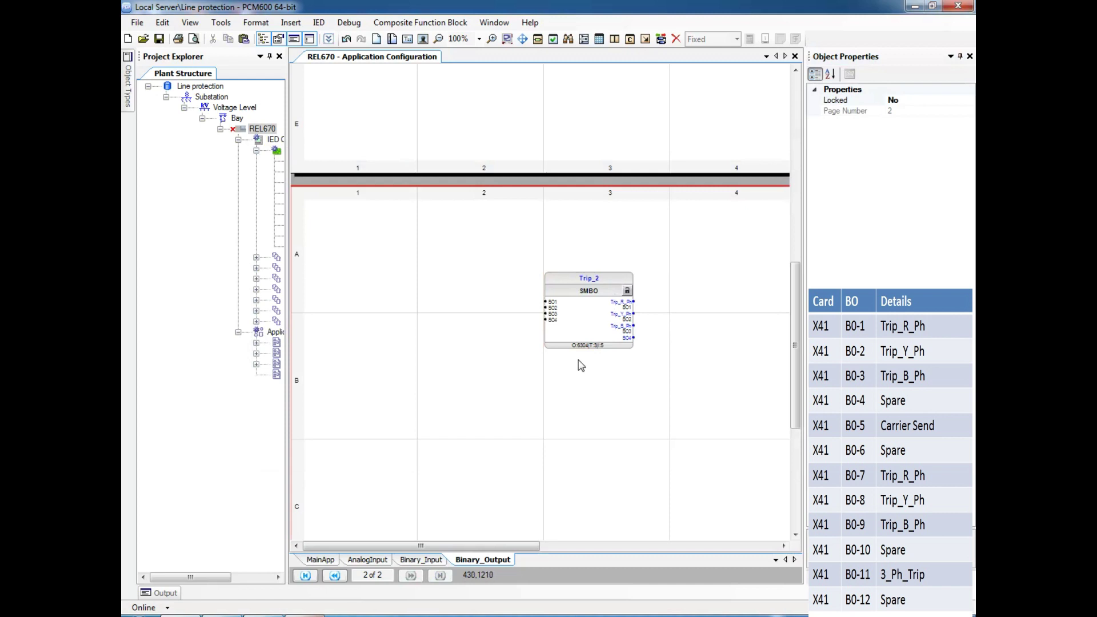
Copy the last SPare block on the first page and paste it as a new instance below Trip_2.
scroll(581, 359, "up", 5)
left_click(579, 201)
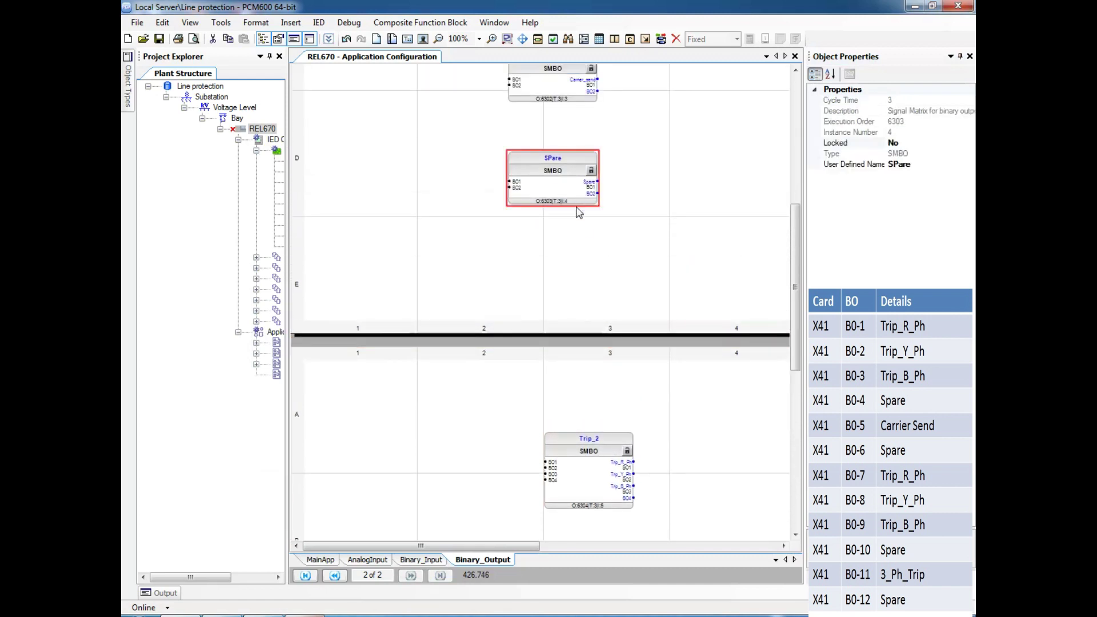
scroll(563, 312, "down", 9)
right_click(563, 311)
left_click(579, 318)
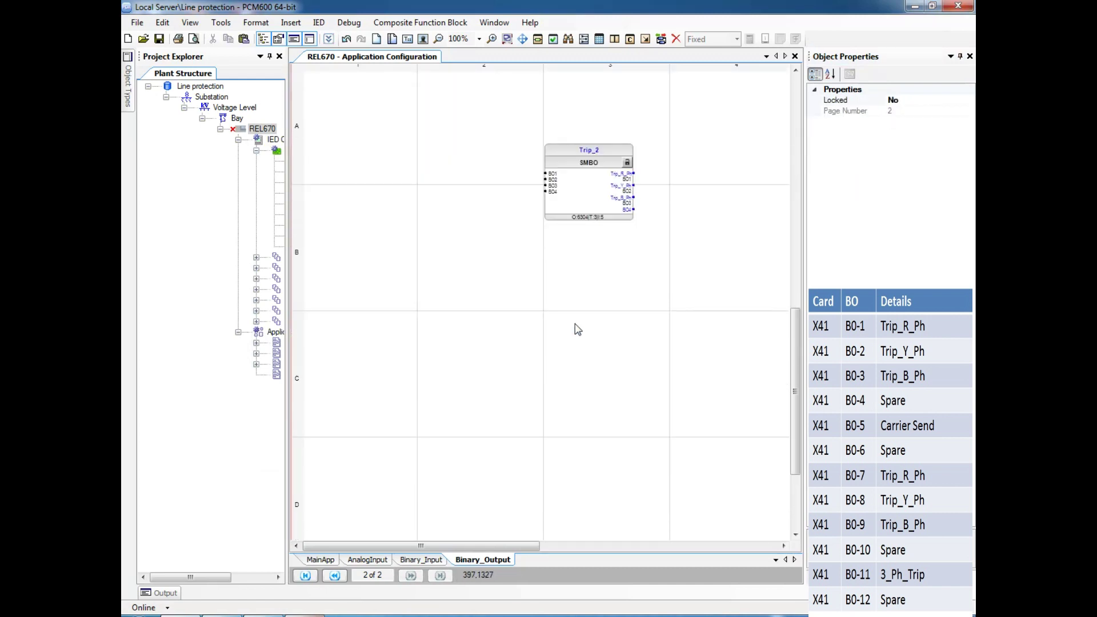
left_click(737, 449)
Paste one more copy of the SPare block below the SPare block on the second page.
scroll(628, 401, "down", 4)
right_click(585, 309)
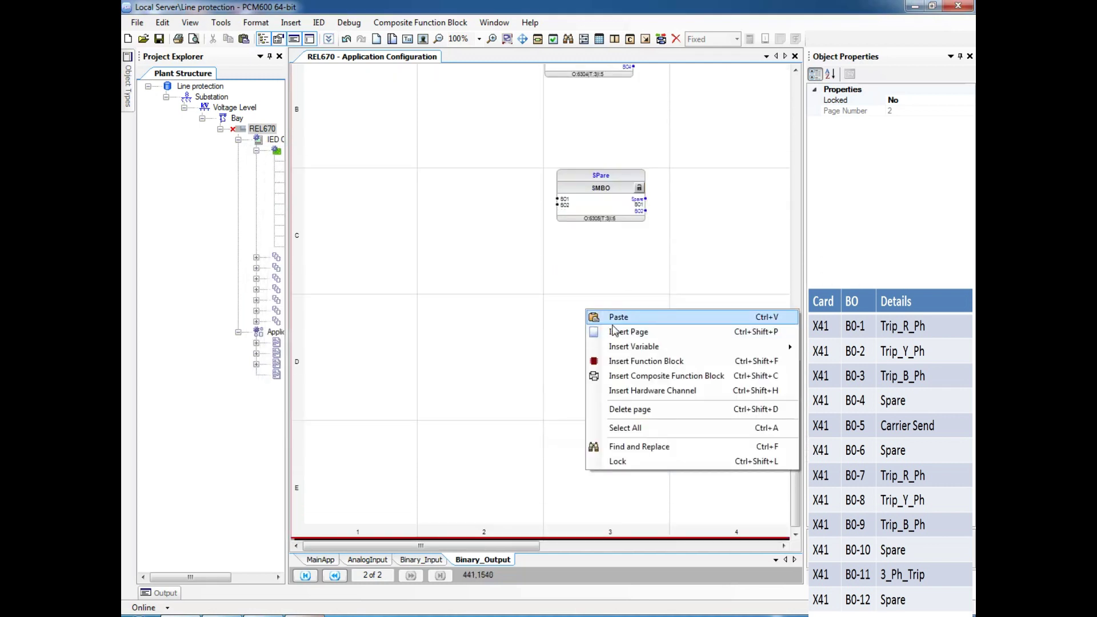
left_click(614, 318)
left_click(732, 450)
left_click_drag(627, 337, 603, 338)
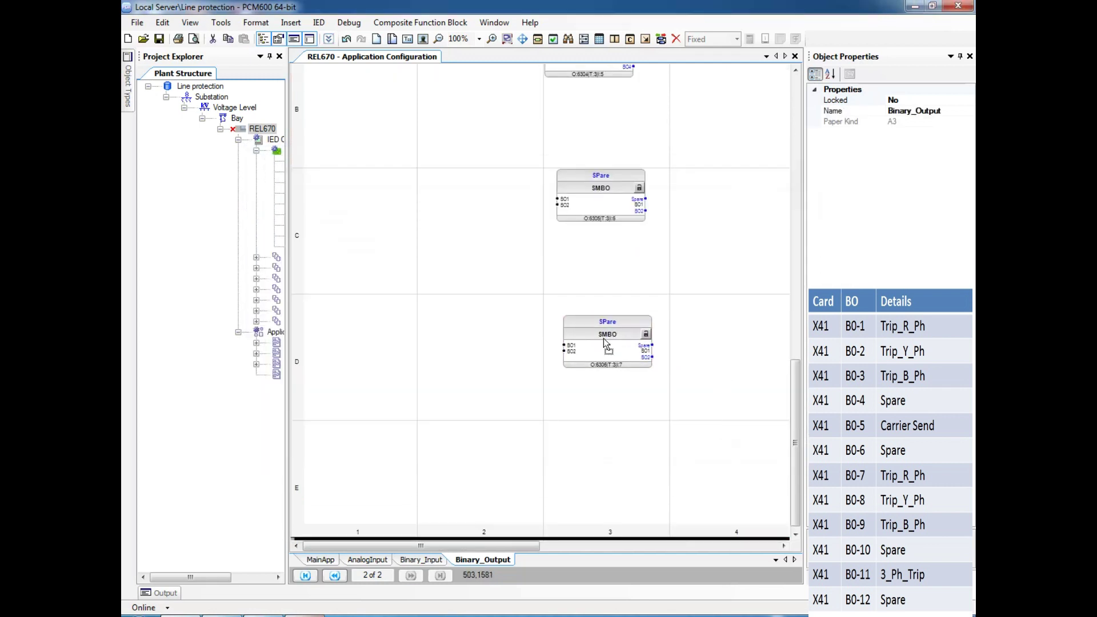
Rename the lowest SMBO block on the second page as 3_Ph_Trip.
left_click(608, 321)
left_click(924, 165)
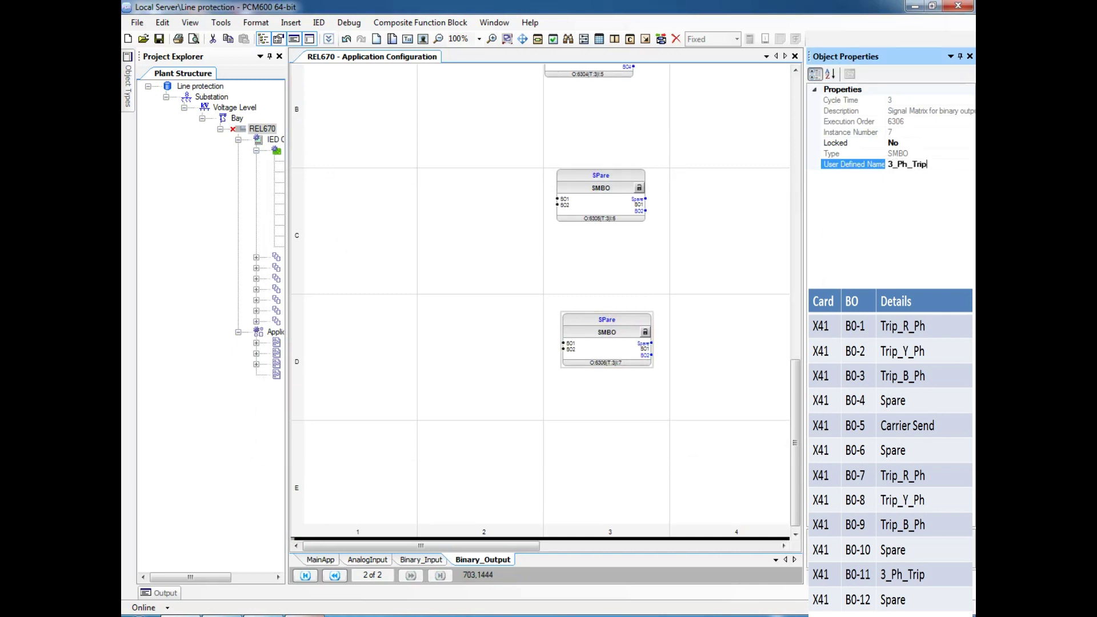
left_click(627, 433)
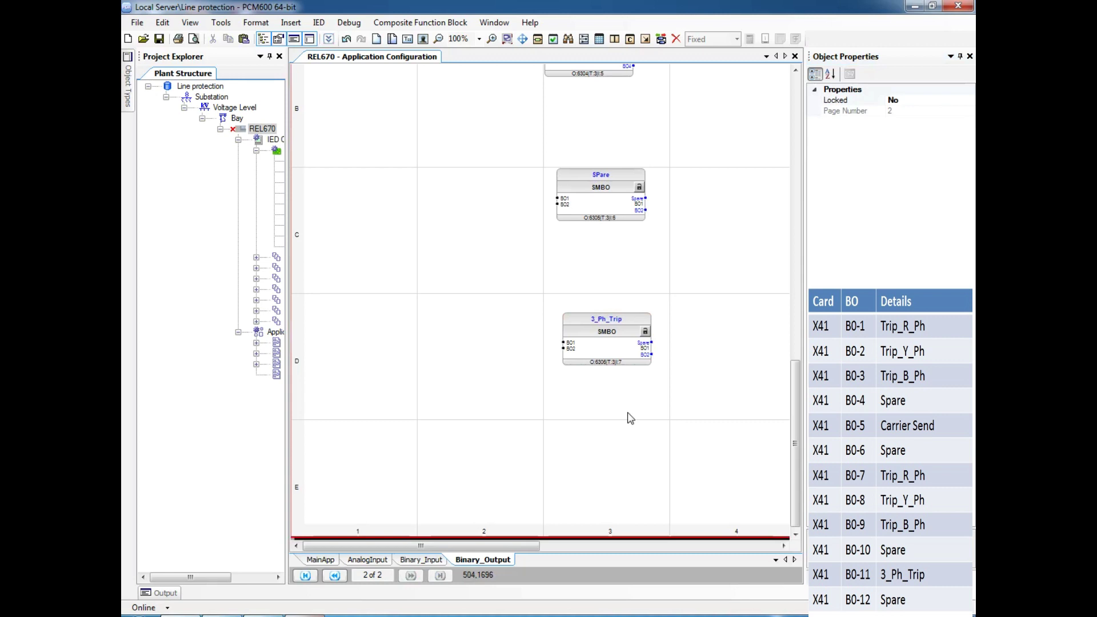
Align the SPare and 3_Ph_Trip blocks in a column under Trip_2, moving them closer together.
scroll(636, 428, "up", 3)
left_click_drag(580, 383, 595, 343)
left_click(574, 437)
scroll(595, 343, "down", 1)
left_click_drag(594, 456, 575, 385)
Paste another SPare block as a new instance and align it under 3_Ph_Trip.
scroll(612, 417, "down", 2)
right_click(574, 418)
left_click(586, 429)
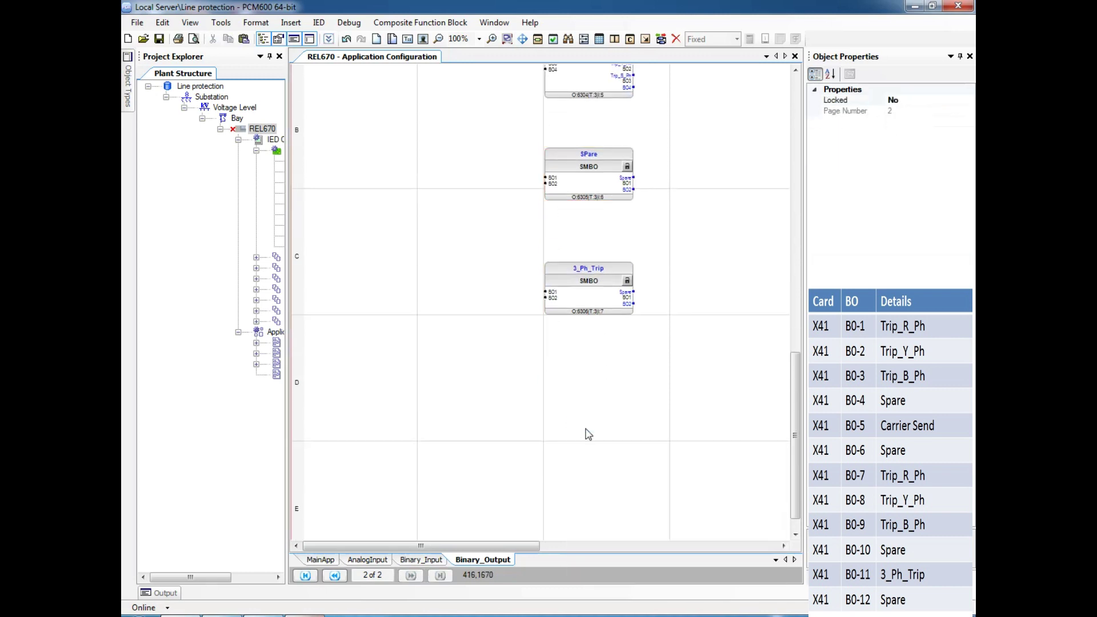
left_click(738, 448)
left_click_drag(625, 439, 620, 411)
left_click(656, 375)
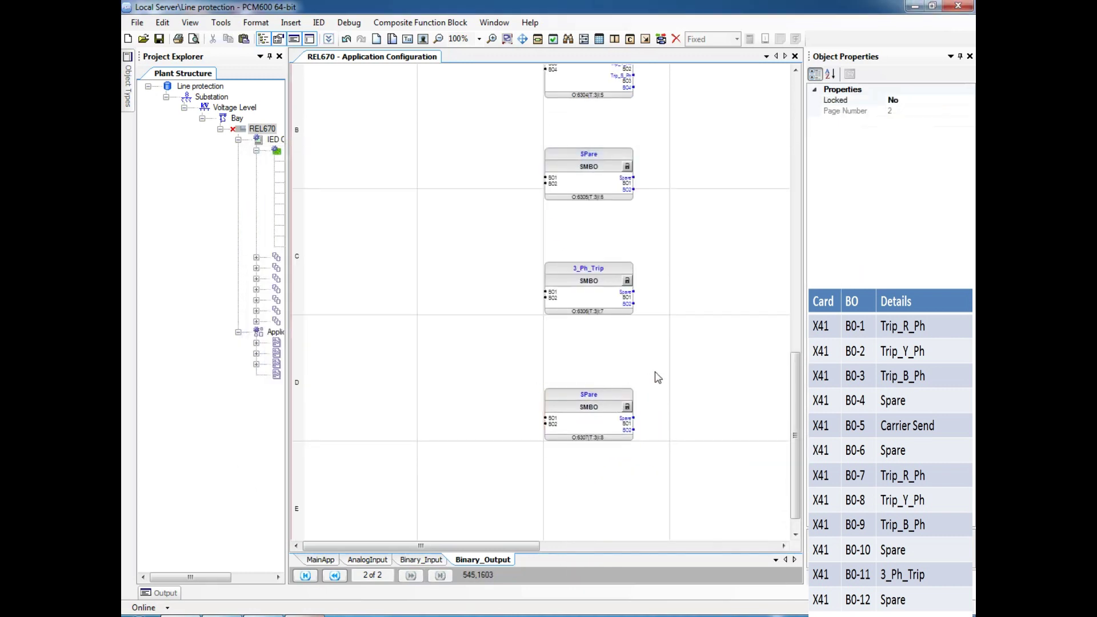
Insert a binary output hardware channel for BOM_4 BO4 beside the upper SPare block on the first page and wire it to the block's Spare output.
scroll(628, 517, "up", 4)
scroll(629, 452, "up", 7)
right_click(657, 215)
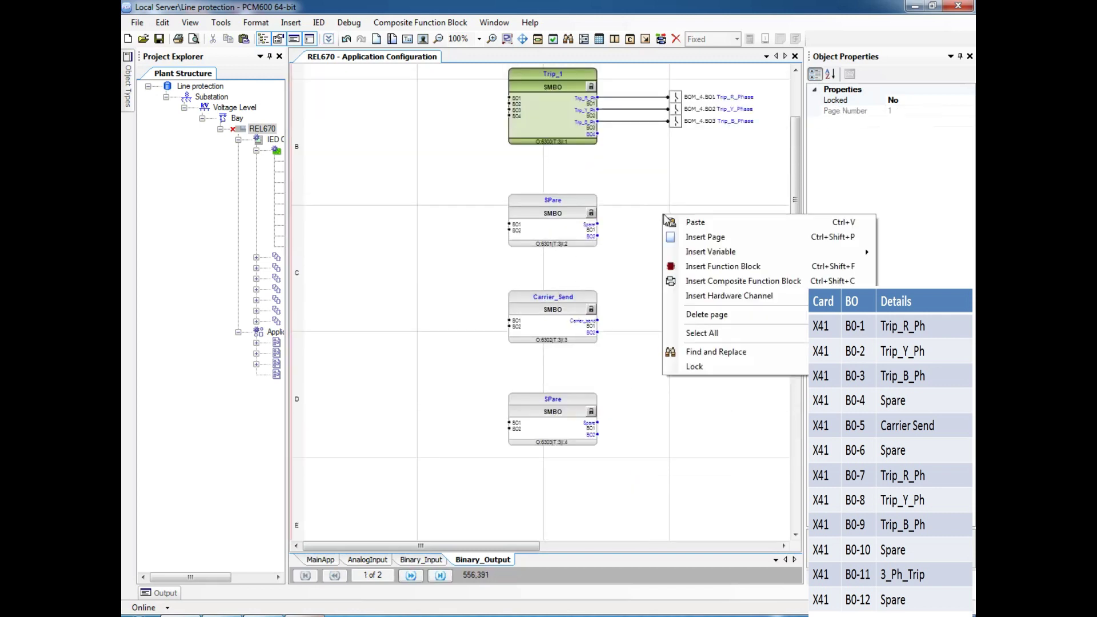
mouse_move(728, 297)
left_click(906, 268)
double_click(532, 236)
left_click(575, 297)
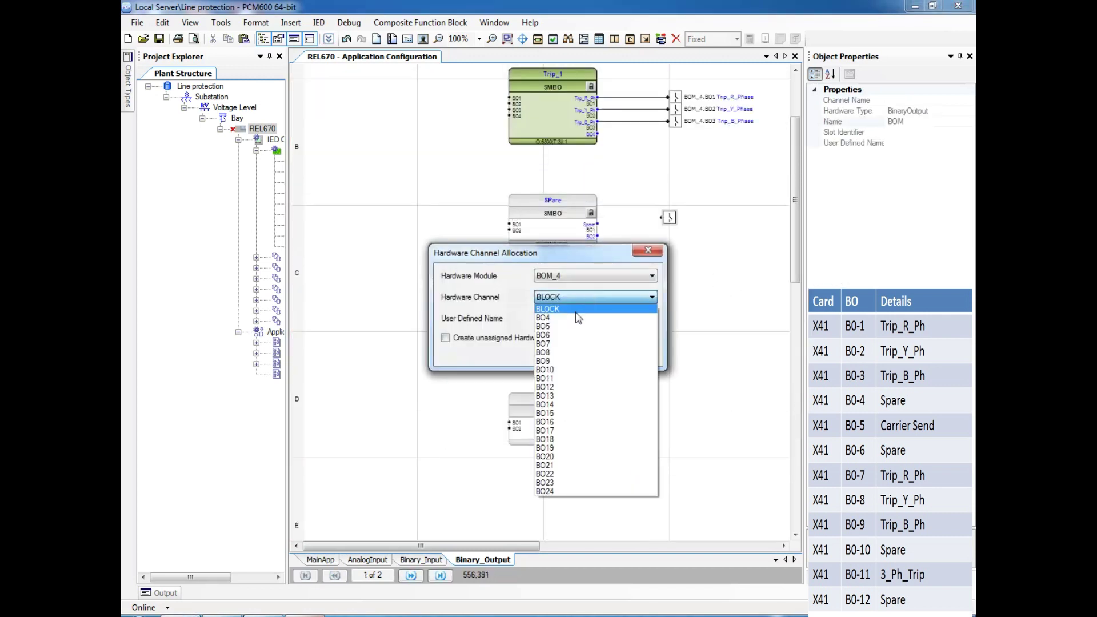
left_click(577, 317)
left_click(574, 354)
left_click_drag(662, 218, 598, 225)
Set the BO4 channel's user defined name to Spare and align the channel with the block's output.
left_click(670, 217)
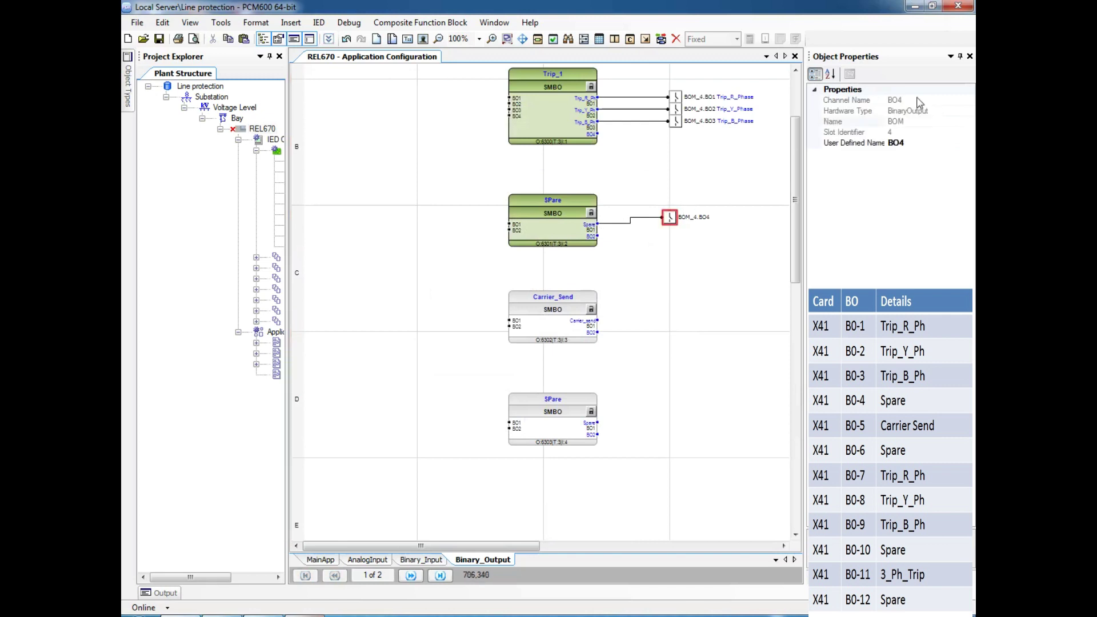
left_click(914, 143)
type("BO")
left_click(672, 219)
Insert a binary output hardware channel beside the Carrier_Send block and allocate it to BOM_4 BO5.
right_click(644, 303)
left_click(680, 388)
left_click(509, 240)
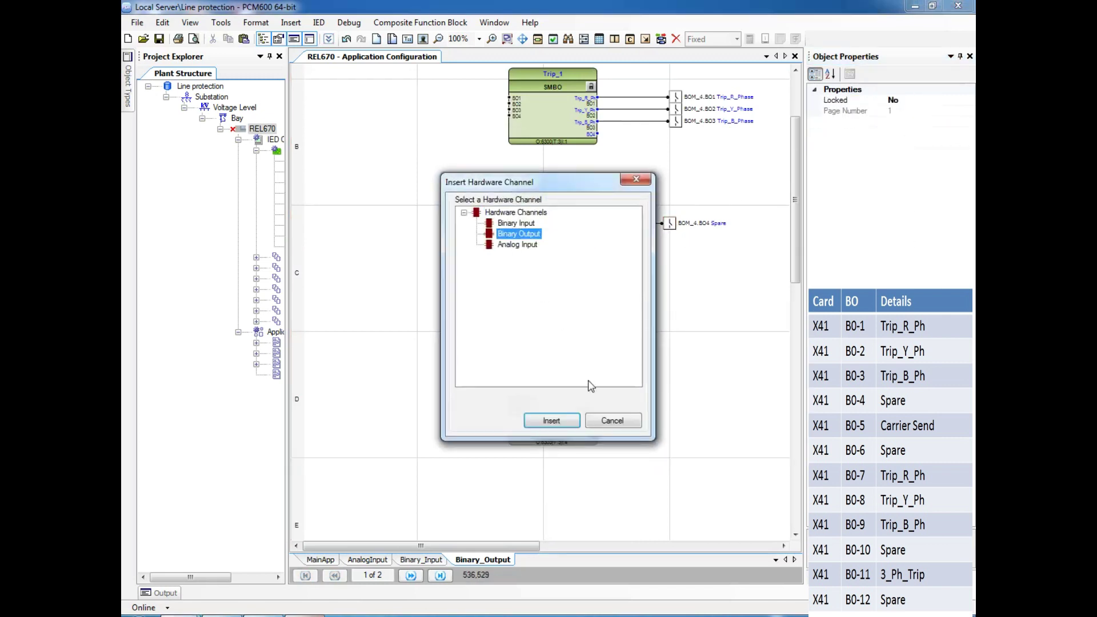
left_click(551, 420)
left_click(584, 297)
left_click(572, 317)
Name the BO5 channel Carrier_Send, wire it to the Carrier_Send block's output and straighten the connection.
left_click_drag(567, 318, 518, 322)
left_click_drag(561, 252, 628, 349)
type("Carrier_Sen")
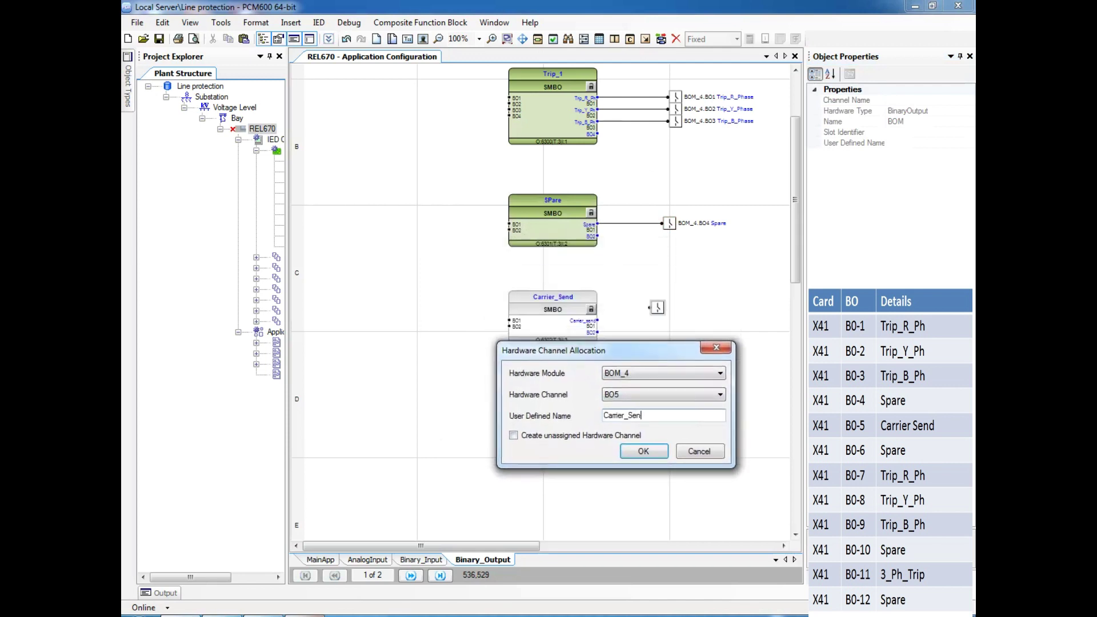
type("d")
key("Return")
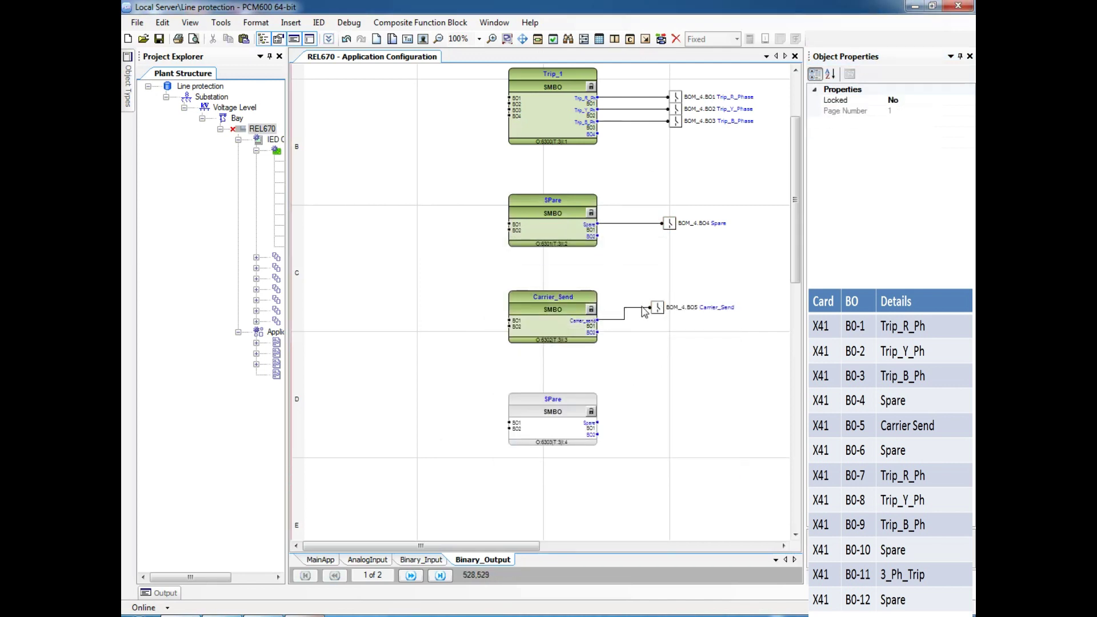
left_click(644, 313)
left_click(655, 394)
Insert BOM_4 channel BO6 named Spare beside the lowest SPare block on the first page and wire it to the Spare output.
scroll(652, 383, "down", 3)
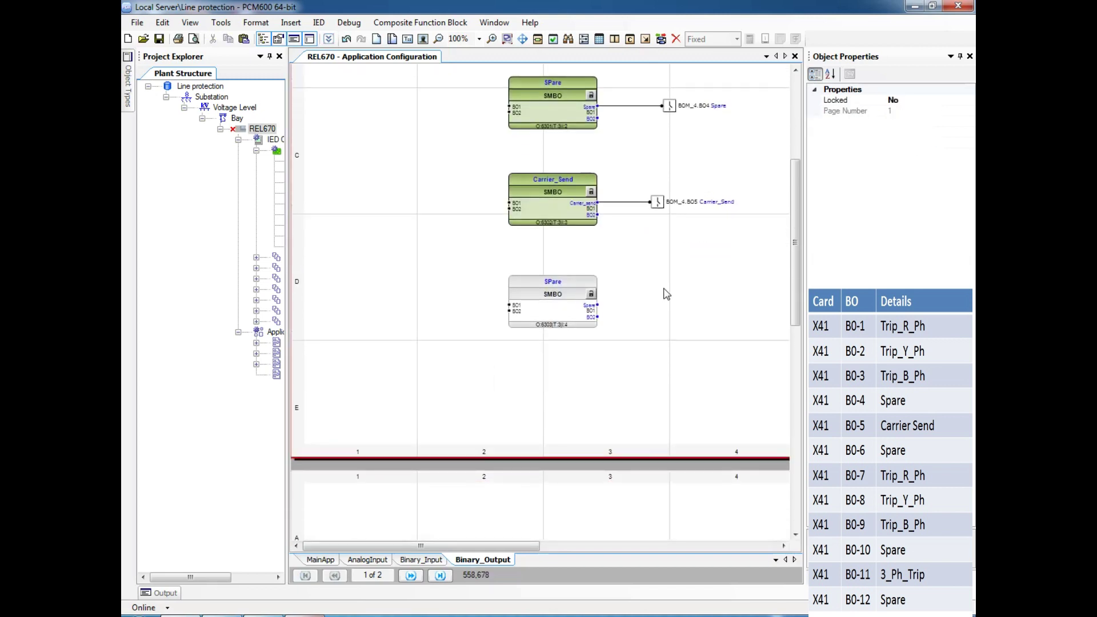
right_click(662, 292)
left_click(720, 366)
double_click(520, 235)
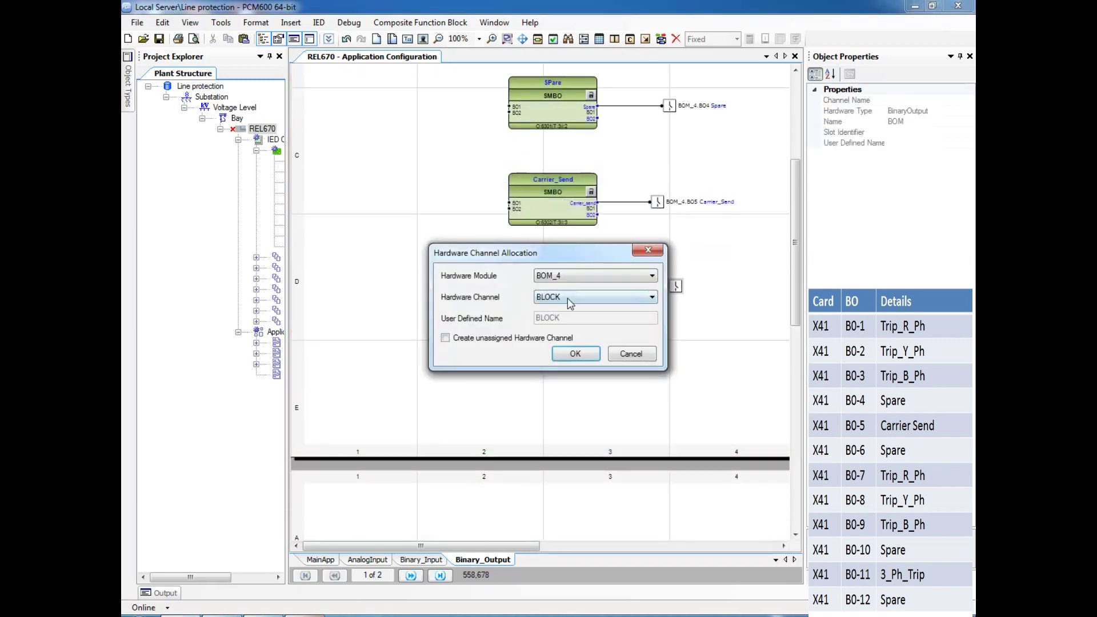
left_click(576, 354)
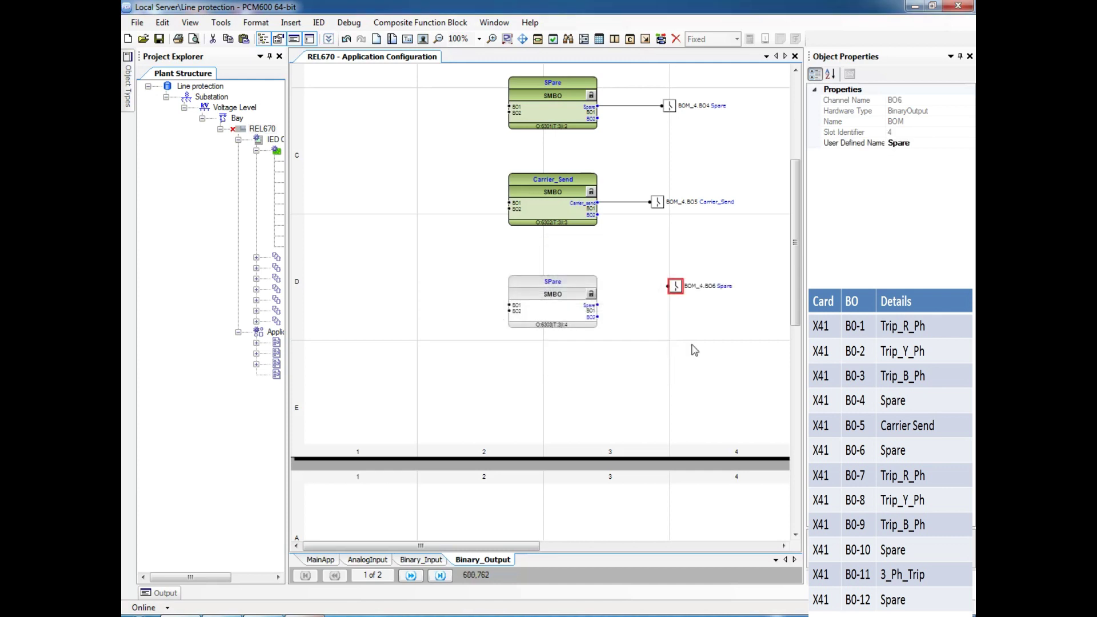
left_click_drag(676, 286, 598, 305)
left_click(682, 298)
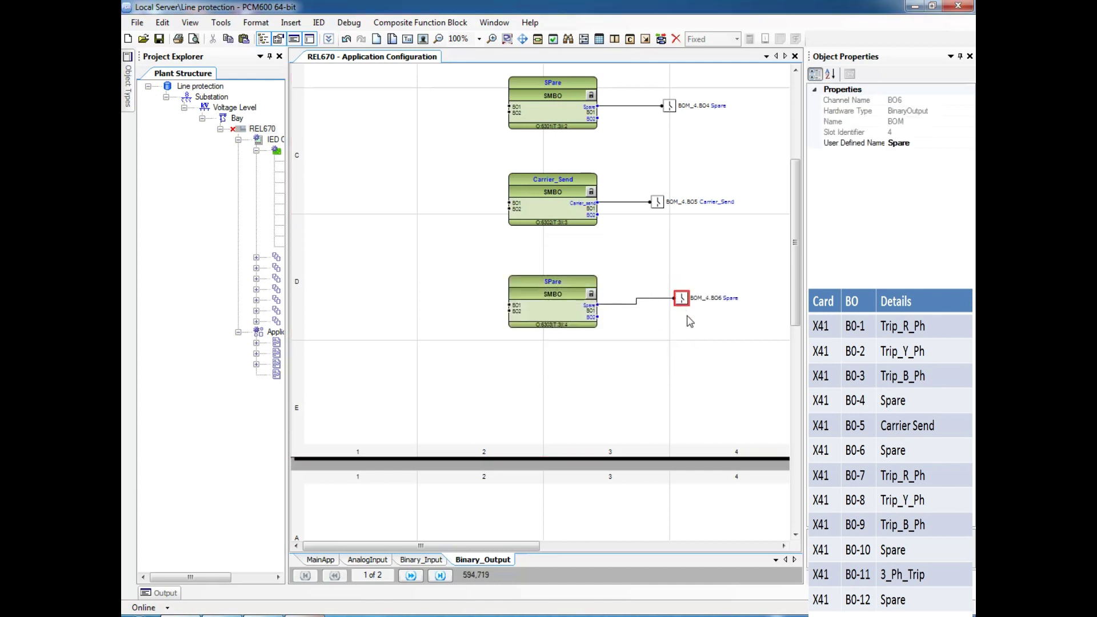
Insert BOM_4 binary output channel BO7, named R_Phase_trip, beside the Trip_2 block on the second page.
scroll(686, 320, "down", 8)
right_click(674, 259)
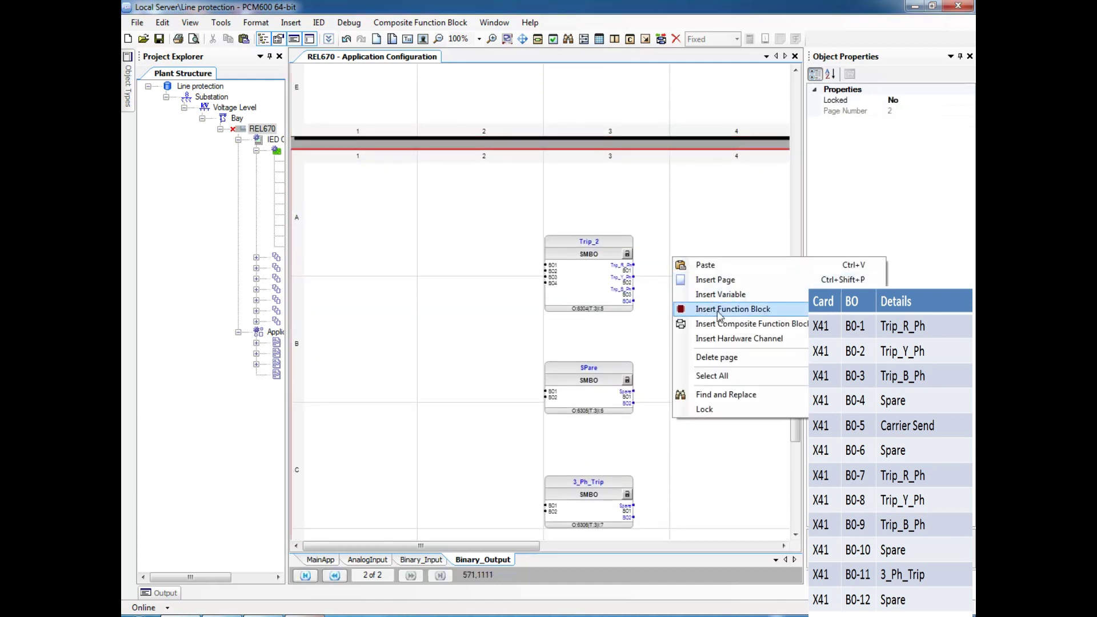
left_click(723, 339)
double_click(520, 235)
left_click(594, 297)
left_click(577, 318)
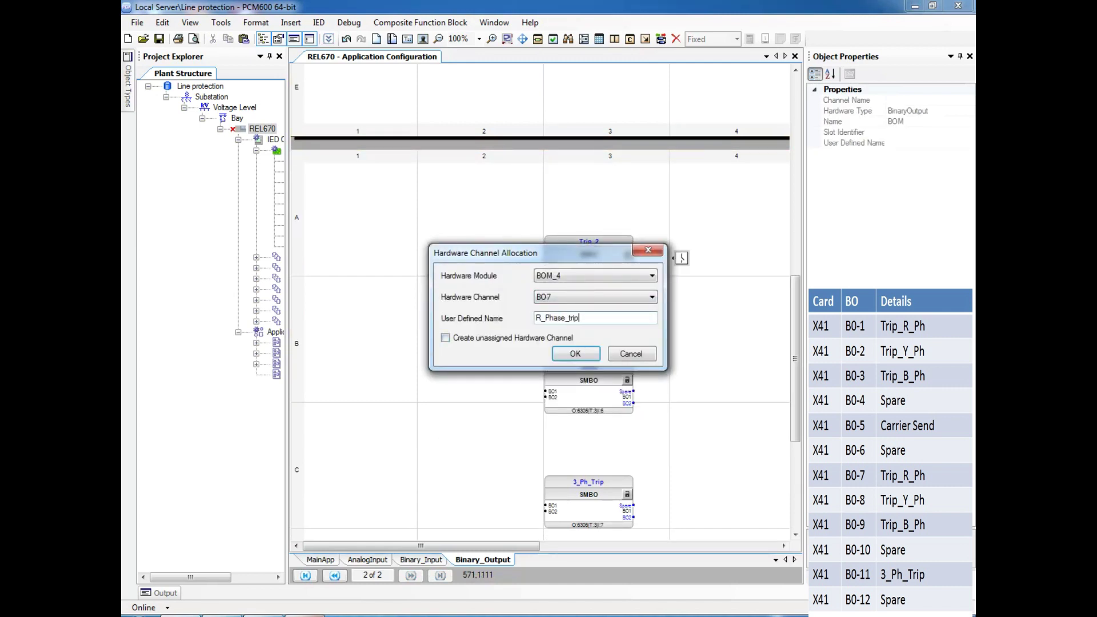
key("Return")
Insert BOM_4 binary output channel BO8, named Y_Phase_trip, below the R_Phase_trip channel.
right_click(680, 275)
left_click(718, 359)
double_click(510, 236)
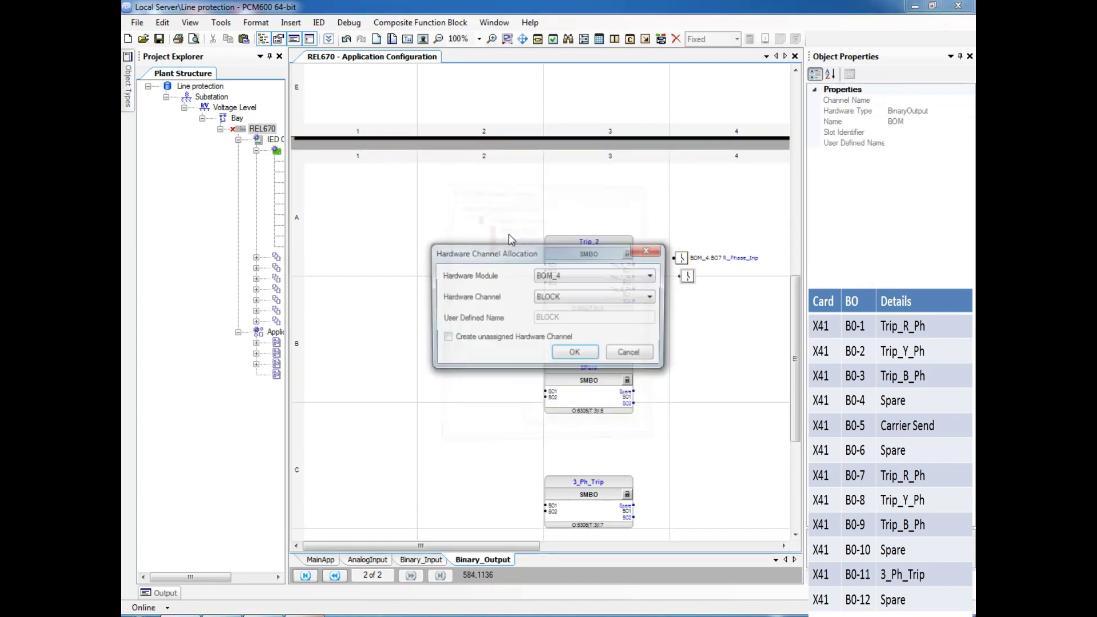
left_click(572, 296)
left_click(566, 320)
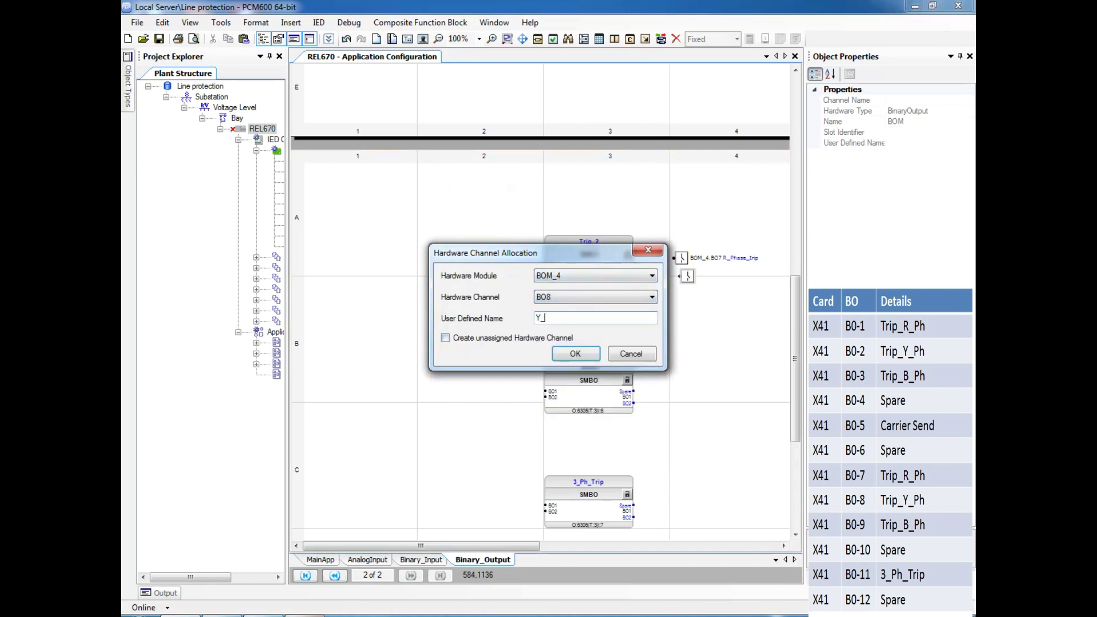
type("Y_Phase_trip")
key("Return")
right_click(681, 289)
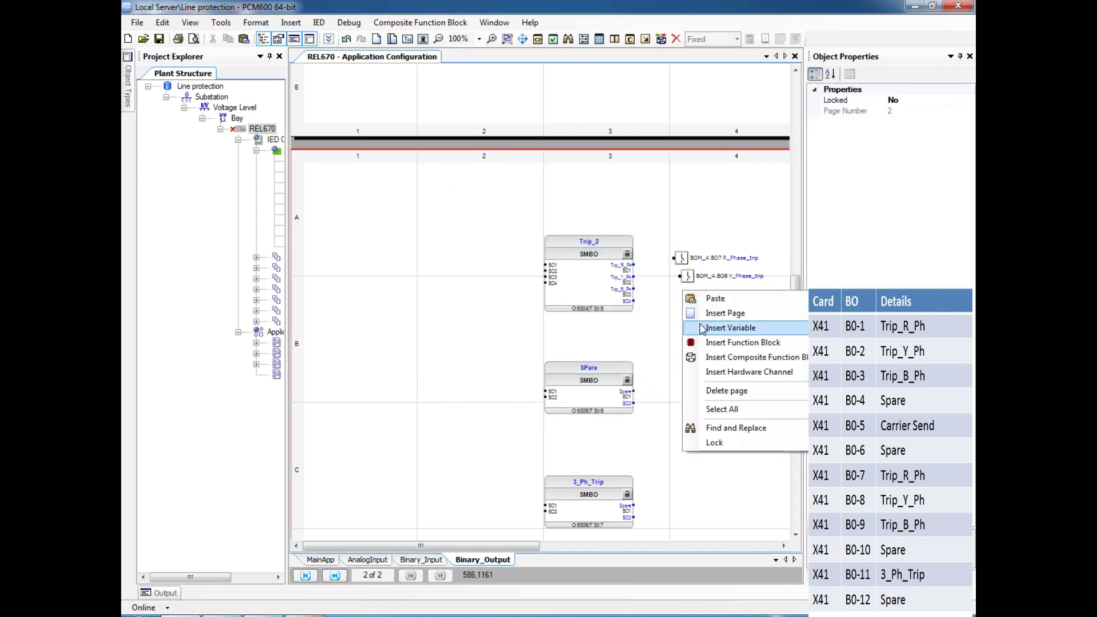
left_click(710, 345)
left_click(635, 176)
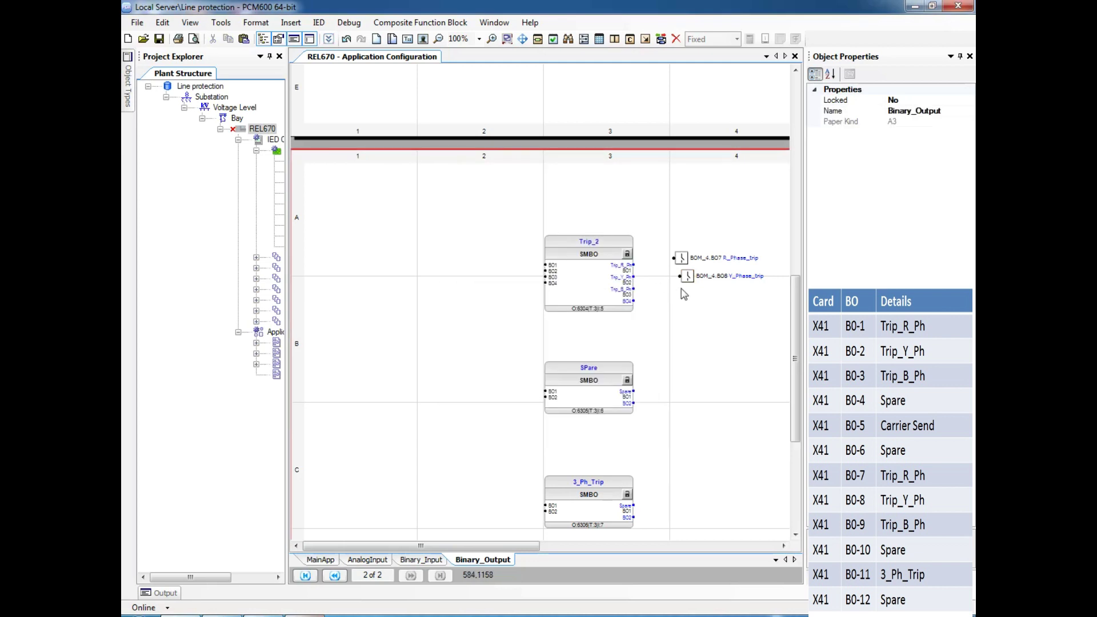
Add BOM_4 channel BO9 as B_Phase_Trip and wire the three phase trip channels, aligned in a column, to Trip_2's outputs.
right_click(681, 287)
left_click(718, 359)
double_click(520, 235)
left_click(569, 300)
left_click(567, 318)
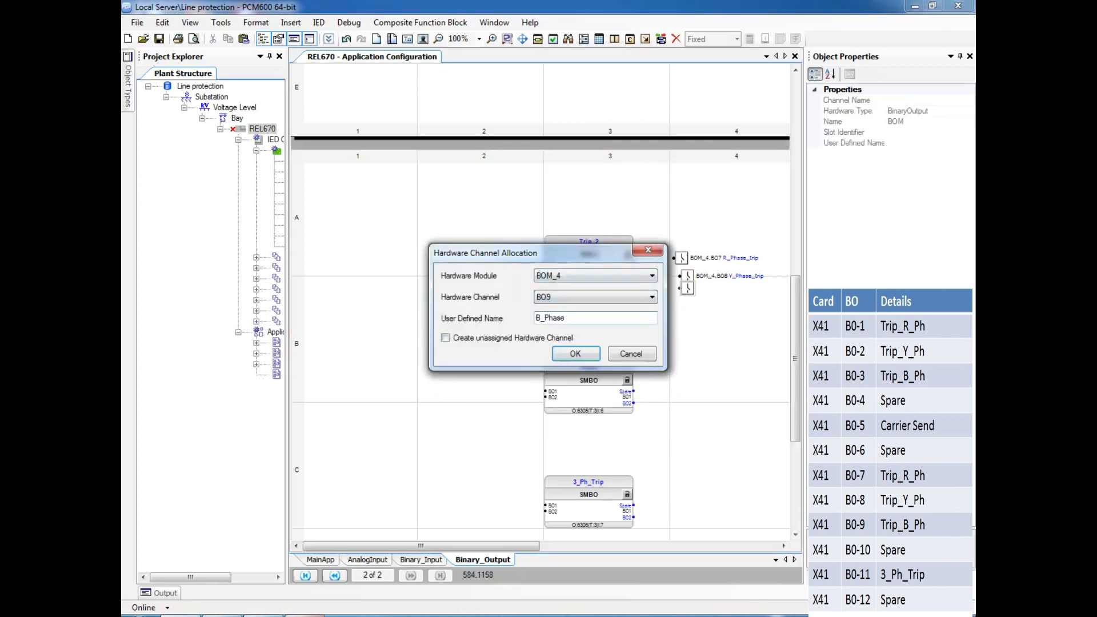
type("B_Phase_Trip")
key("Return")
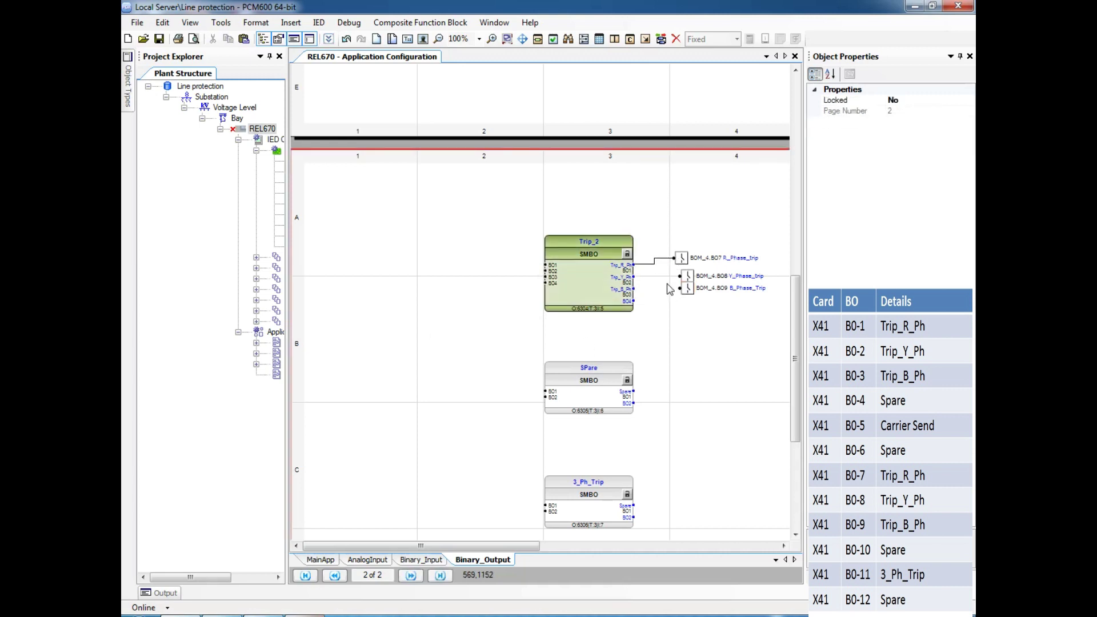
mouse_move(675, 269)
left_mouse_down()
mouse_move(634, 277)
mouse_move(635, 289)
mouse_move(680, 279)
mouse_move(682, 264)
left_mouse_up()
left_click(688, 323)
Insert BOM_4 channel BO10 named Spare beside the SPare block under Trip_2 and wire it level with the Spare output.
scroll(686, 326, "down", 2)
right_click(678, 275)
left_click(703, 355)
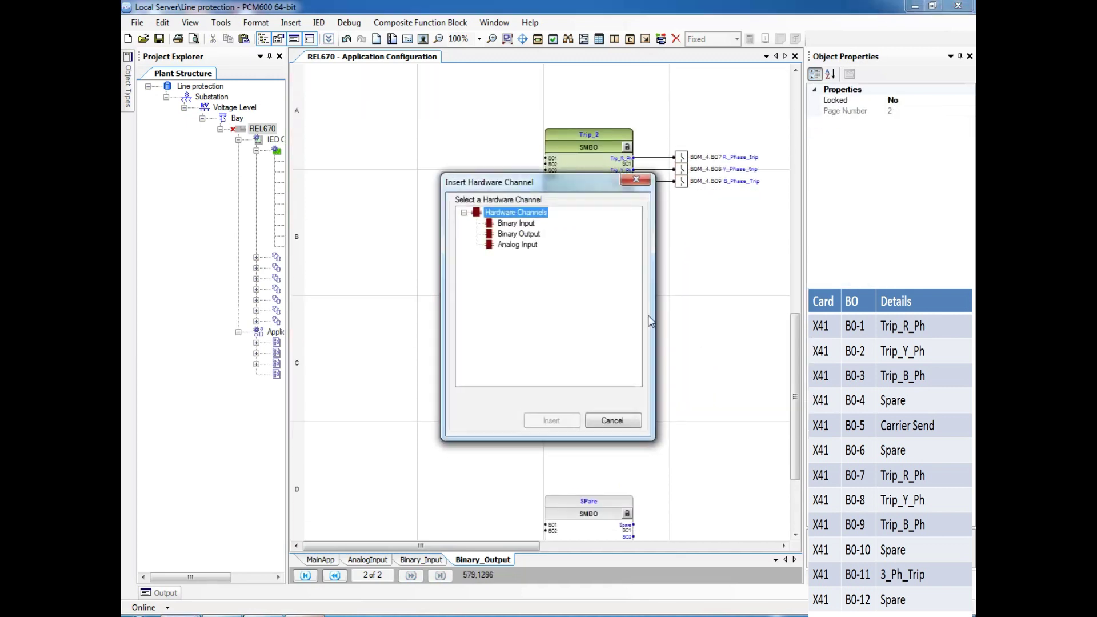
double_click(523, 236)
left_click(566, 298)
left_click(566, 318)
key("Tab")
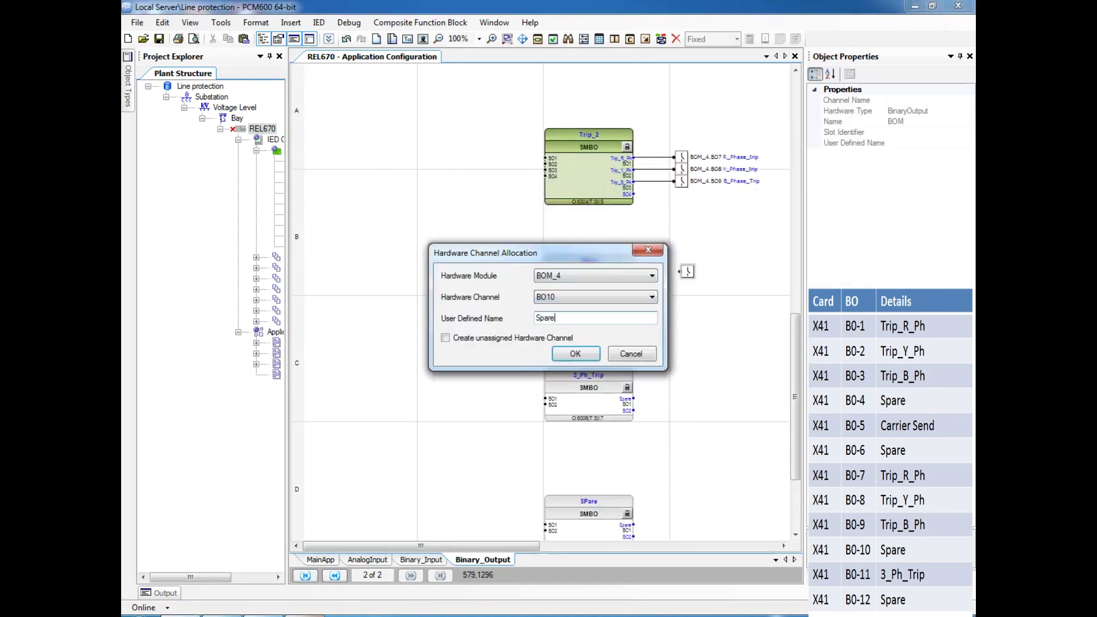
left_click(582, 354)
mouse_move(680, 272)
left_mouse_down()
mouse_move(632, 286)
mouse_move(689, 285)
left_mouse_up()
left_click(689, 323)
Insert BOM_4 channel BO11 named 3_Phae_trip beside the 3_Ph_Trip block and wire it to the block's first output.
scroll(689, 325, "down", 2)
right_click(673, 297)
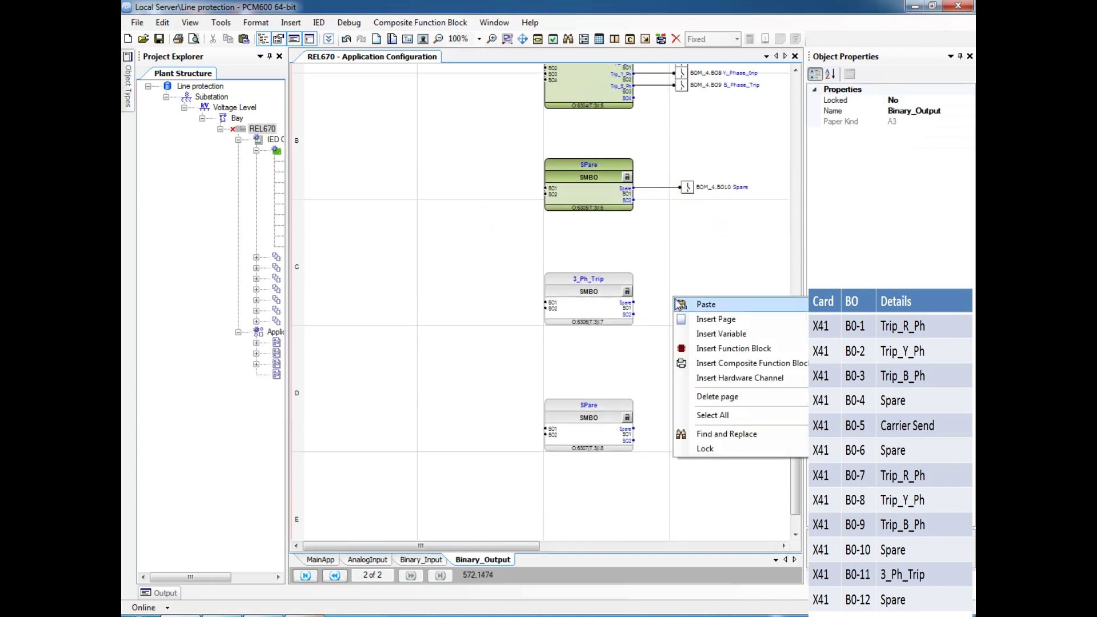
left_click(741, 378)
double_click(517, 240)
left_click(652, 296)
left_click(575, 336)
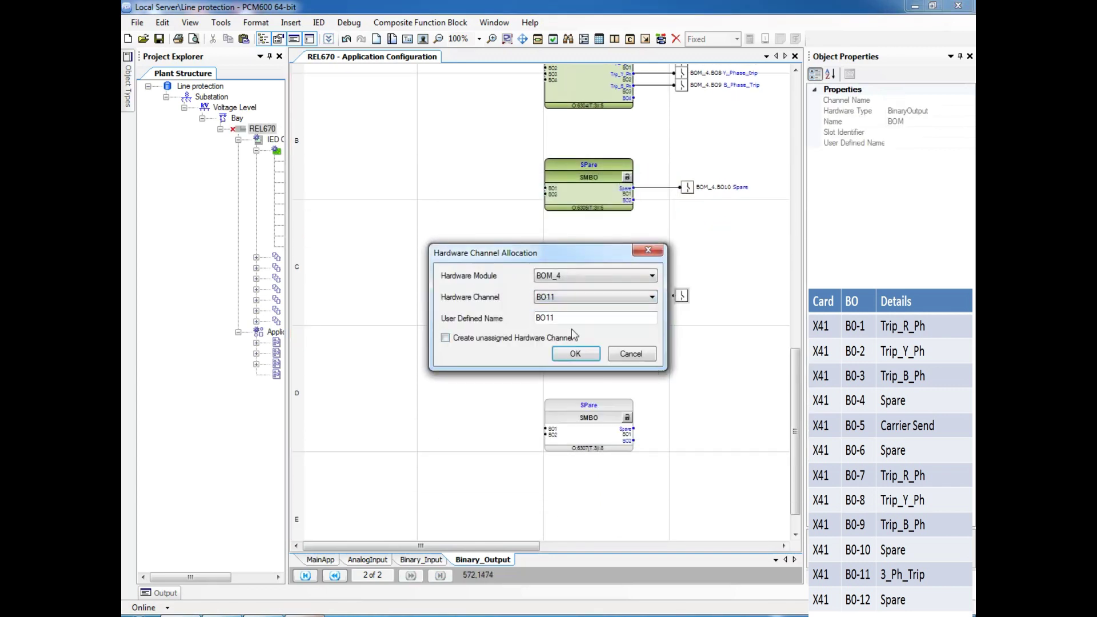
type("3_Phae_trip")
left_click(575, 351)
left_click_drag(674, 295, 634, 302)
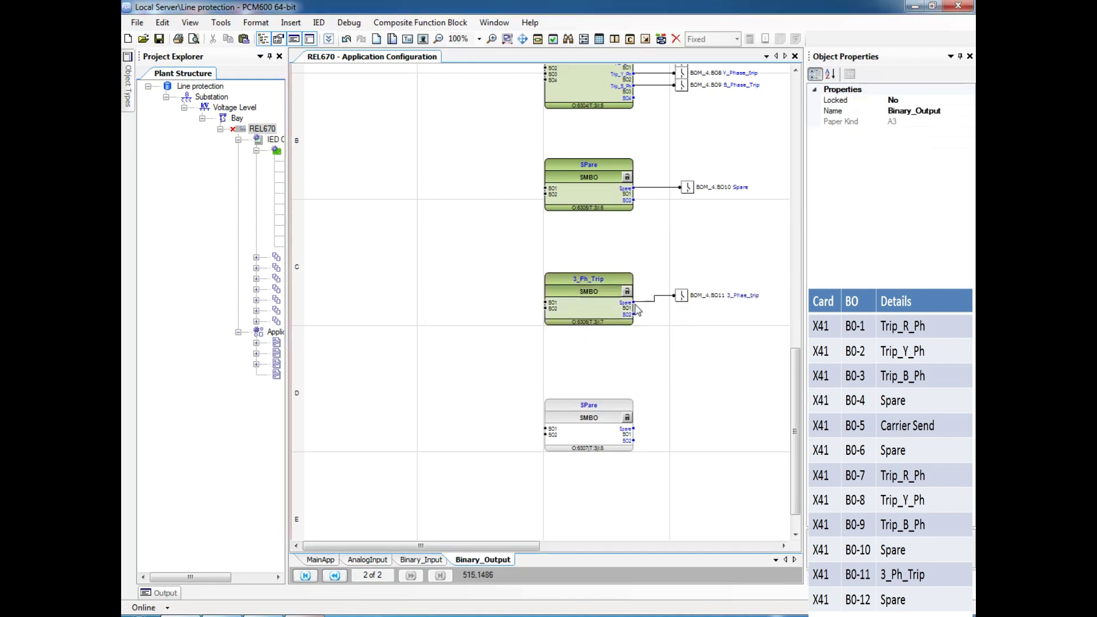
Set the 3_Ph_Trip block's first output instance name to 3Ph_Trip and align the BO11 channel with it.
left_click(627, 306)
left_click(628, 305)
left_click(920, 111)
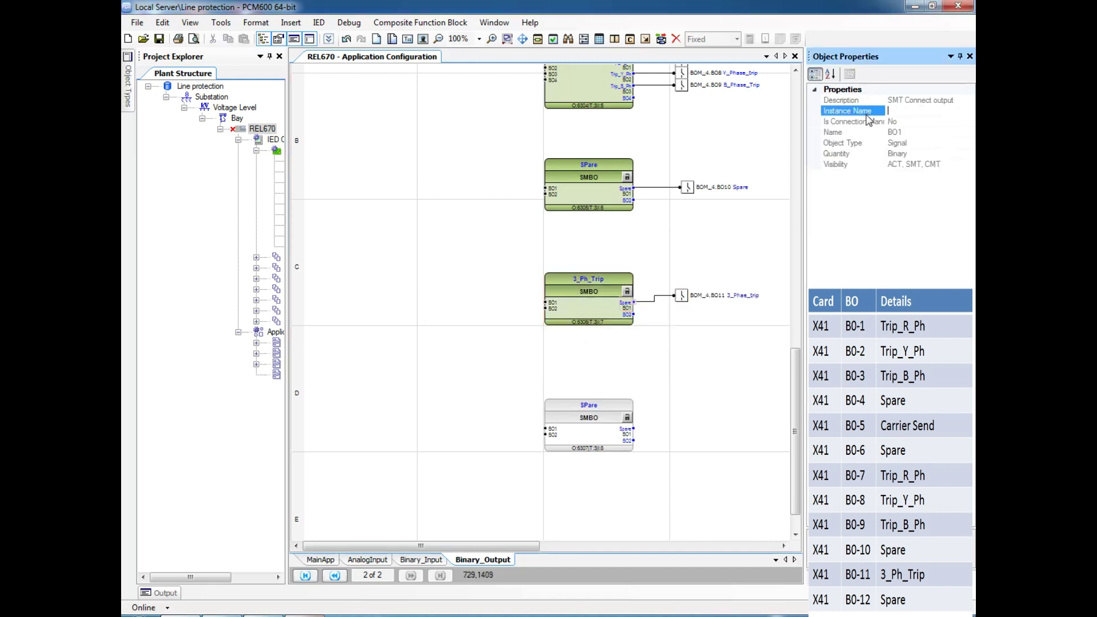
left_click(658, 400)
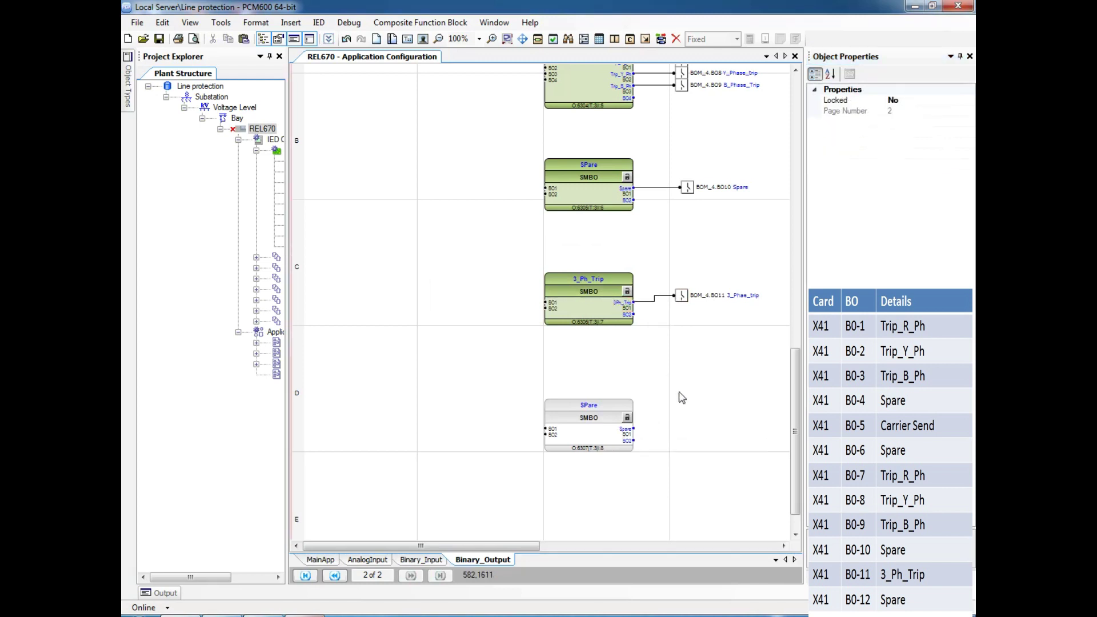
left_click_drag(686, 299, 687, 305)
left_click(688, 432)
Insert BOM_4 channel BO12 named SPare beside the lowest SPare block on the second page and wire it to the Spare output.
right_click(681, 420)
left_click(737, 501)
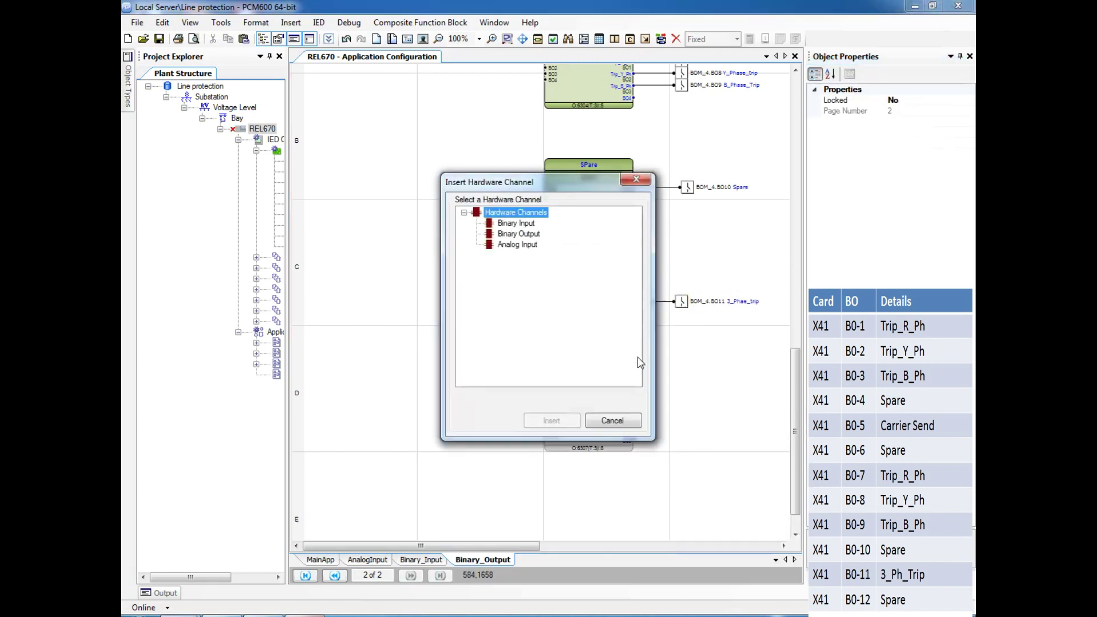
double_click(518, 235)
left_click(581, 298)
left_click(574, 309)
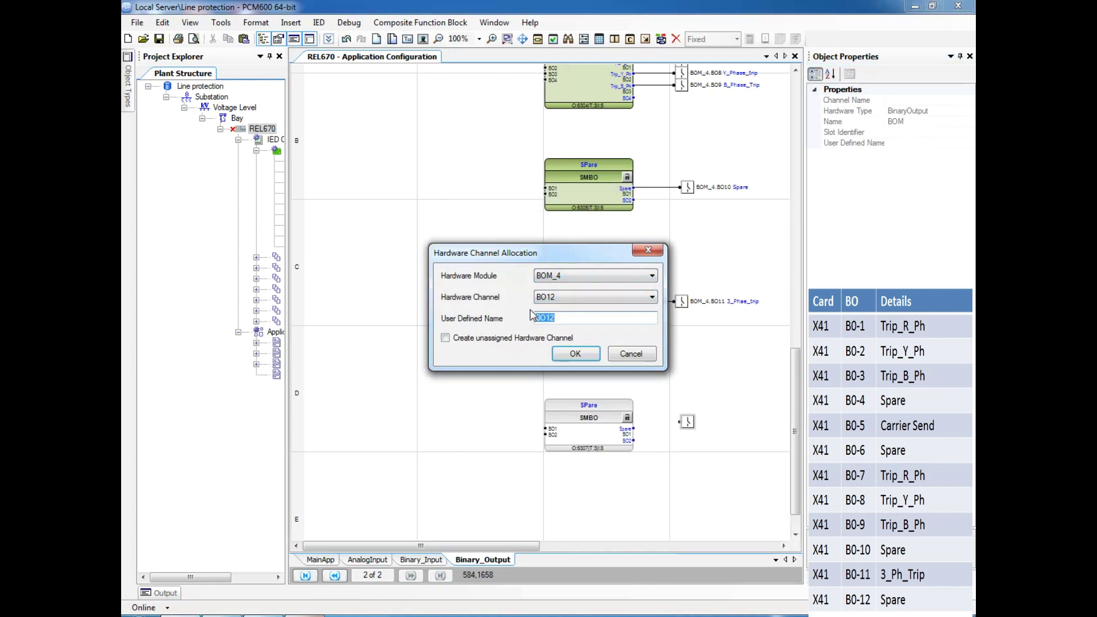
type("SPare")
key("Return")
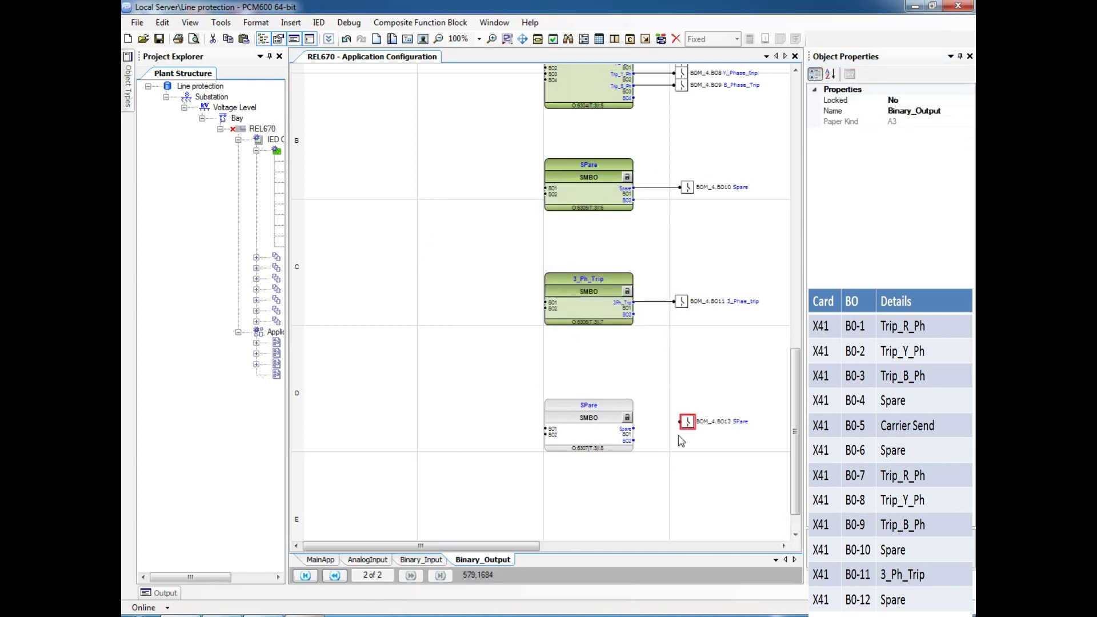
left_click_drag(689, 422, 684, 432)
left_click(682, 457)
scroll(681, 460, "down", 1)
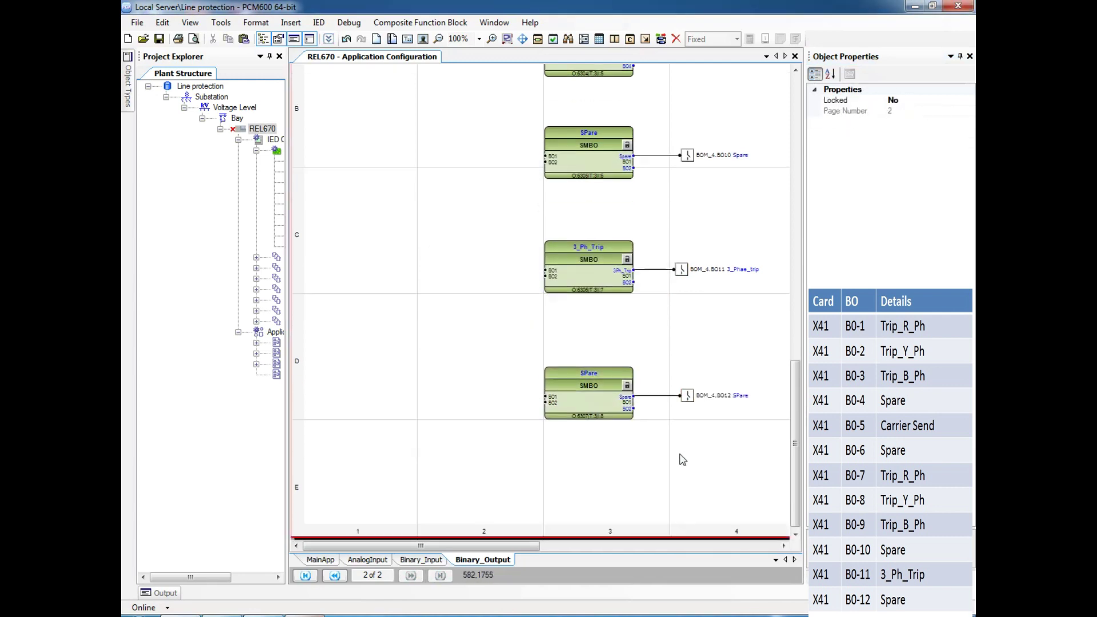
left_click(290, 22)
left_click(304, 34)
key("ctrl+z")
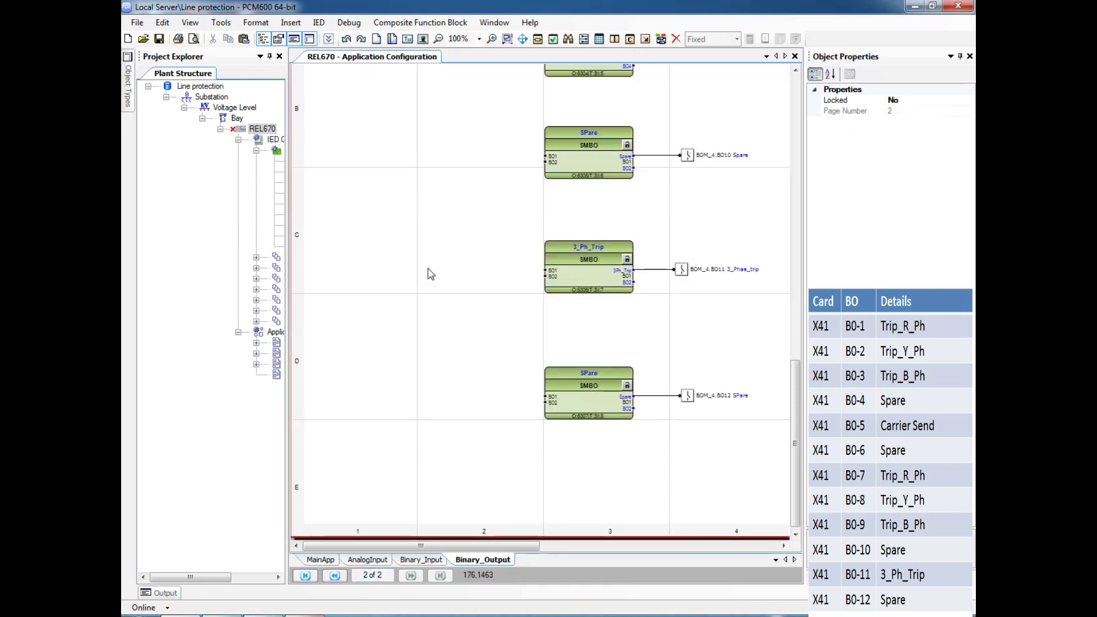
key("ctrl+v")
left_click(842, 153)
Add a third page to Binary_Output and paste a new instance of the SPare block near its top, in line with the blocks above.
right_click(432, 287)
left_click(472, 306)
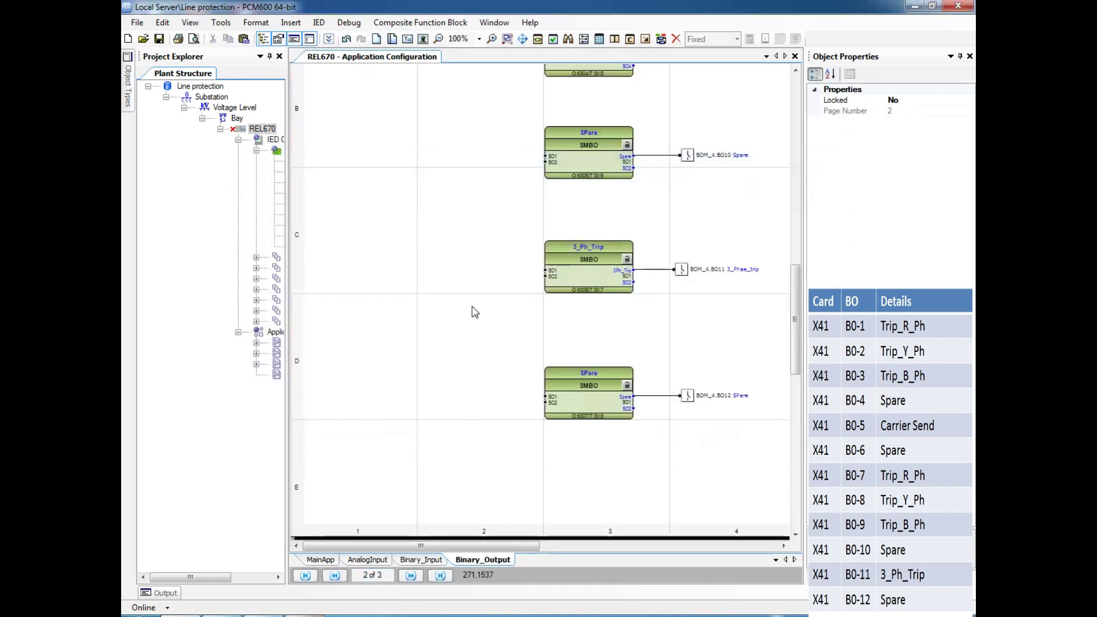
scroll(512, 334, "down", 5)
left_click(595, 150)
right_click(563, 341)
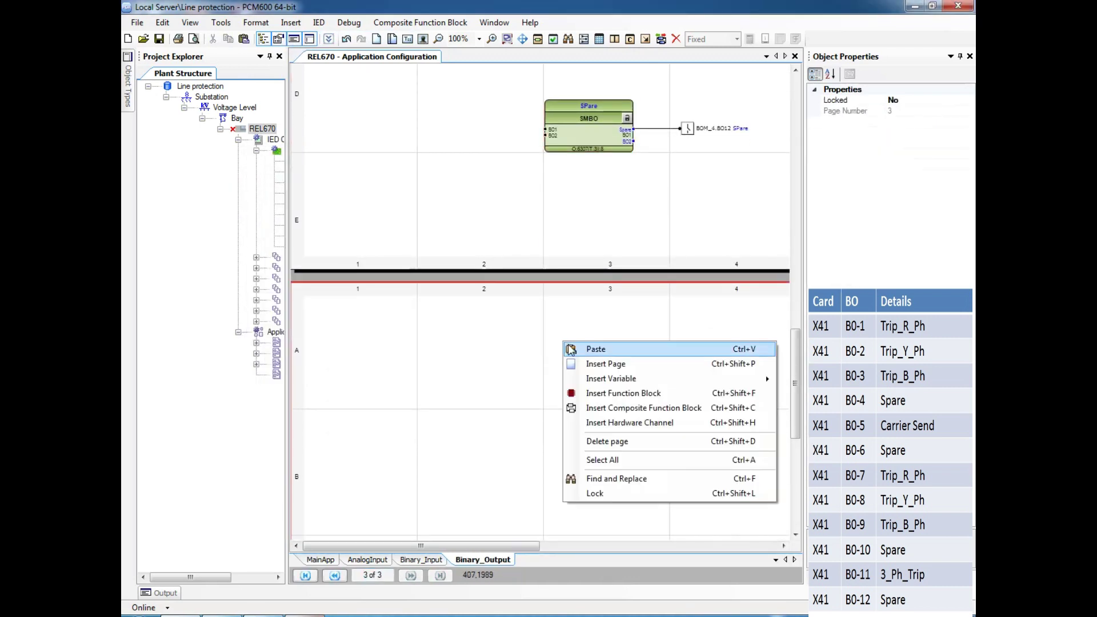
left_click(594, 345)
key("Return")
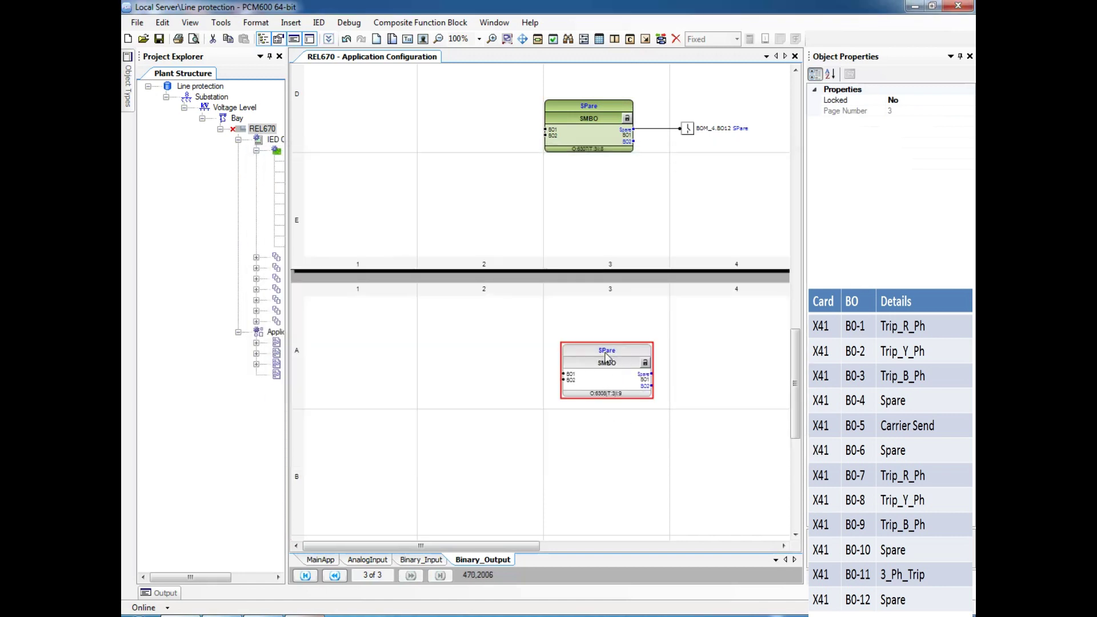
left_click_drag(605, 353, 592, 348)
Rename the SMBO block on the third page as DT_Send.
left_click(915, 167)
key("BackSpace")
key("BackSpace")
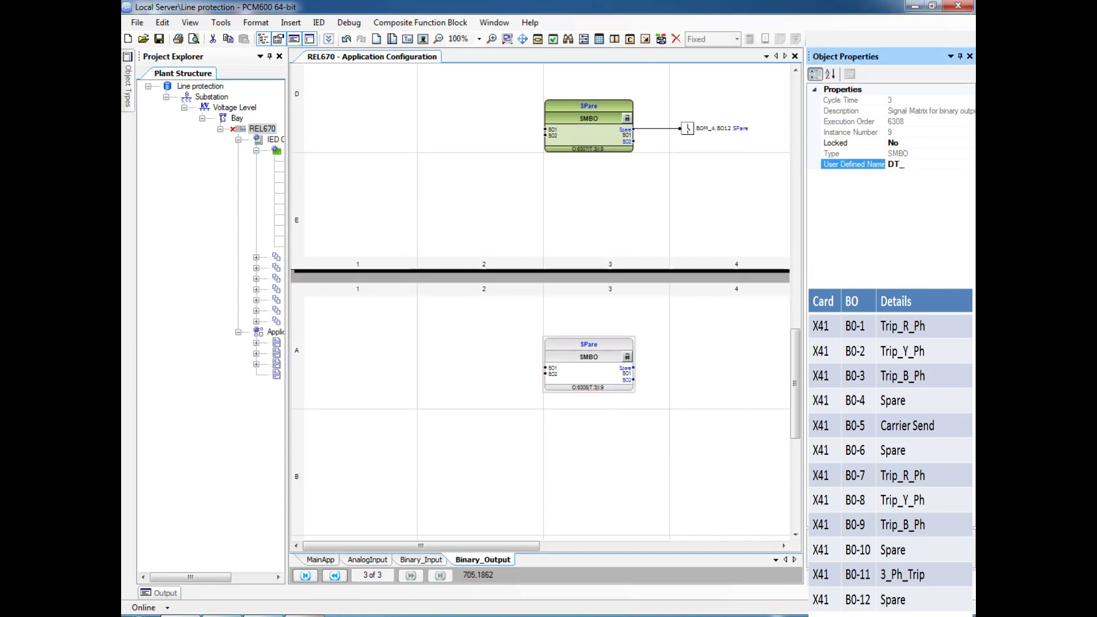
left_click(741, 359)
Set the instance name of the third-page DT_Send block's first output to DT_Send.
left_click(631, 369)
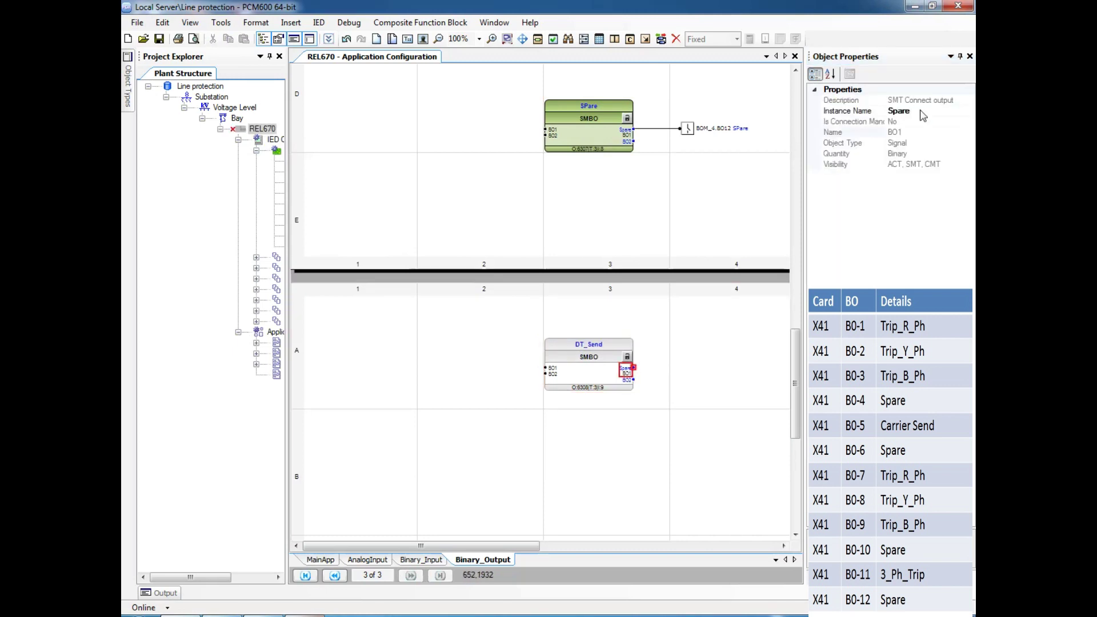
left_click(923, 112)
key("BackSpace")
key("BackSpace")
key("BackSpace")
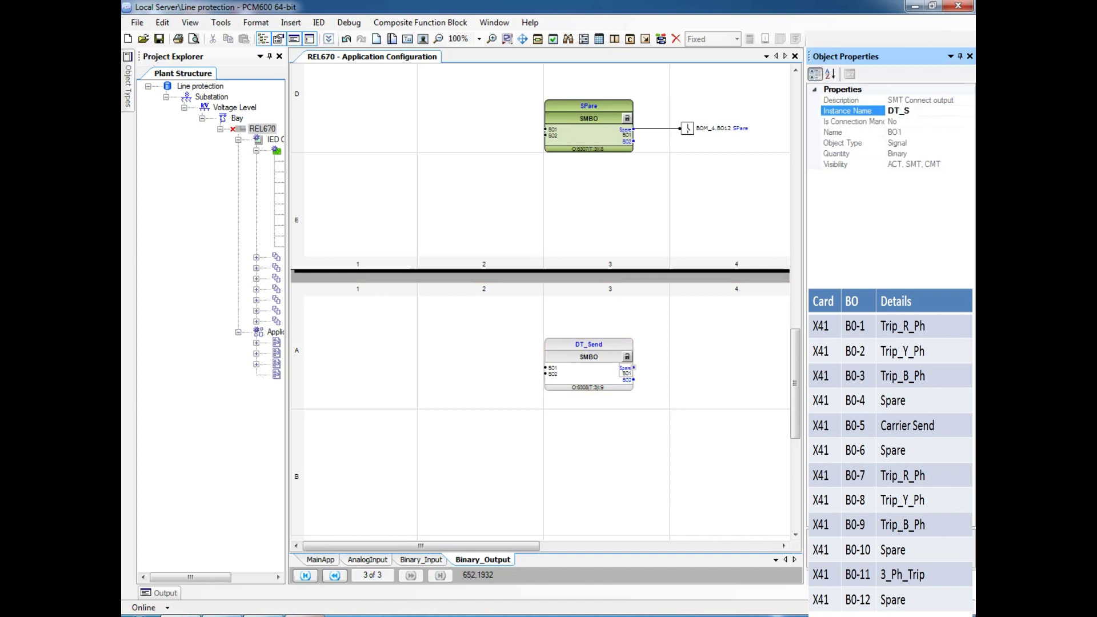
left_click(672, 419)
Insert BOM_4 binary output channel BO13 named DT_Send beside the DT_Send block and wire it to the DT_Send output.
right_click(676, 372)
left_click(745, 453)
double_click(514, 236)
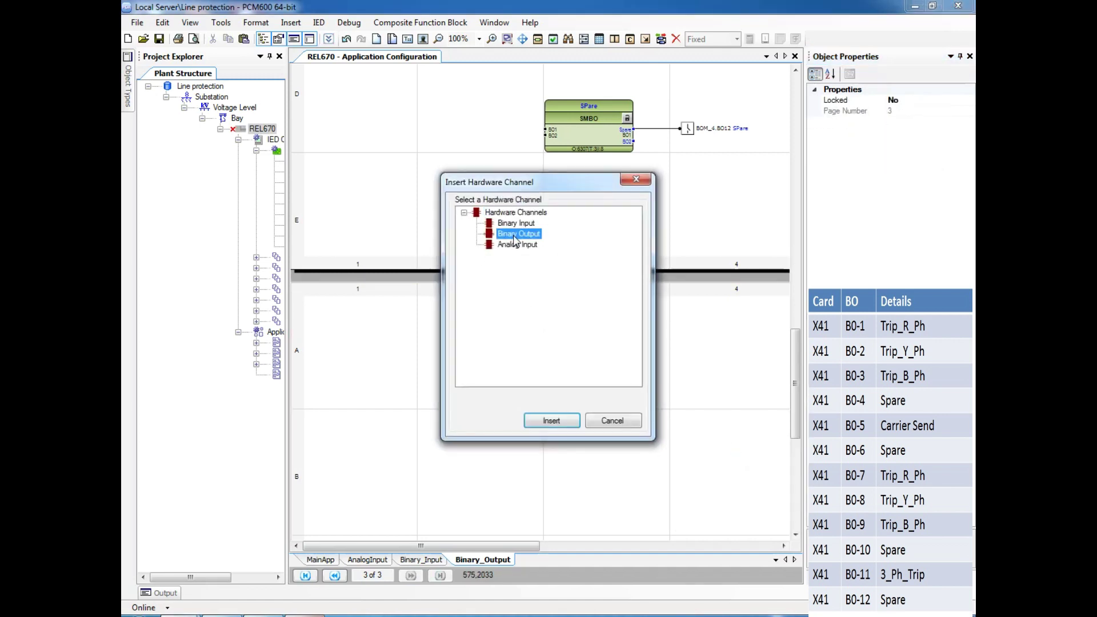
left_click(566, 296)
left_click(566, 318)
left_click_drag(565, 318, 524, 313)
type("DT_")
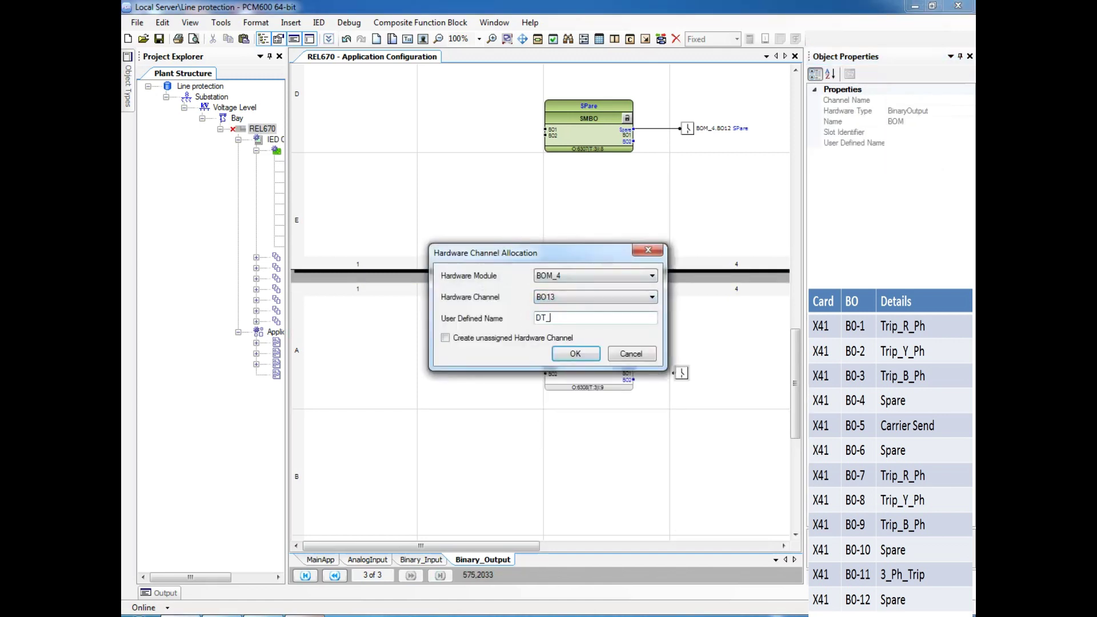
type("Send")
key("Return")
left_click_drag(674, 373, 633, 368)
left_click_drag(683, 377, 685, 373)
left_click(554, 430)
Copy a SPare SMBO block and paste it as a new instance below the DT_Send block on the third page.
scroll(581, 356, "down", 3)
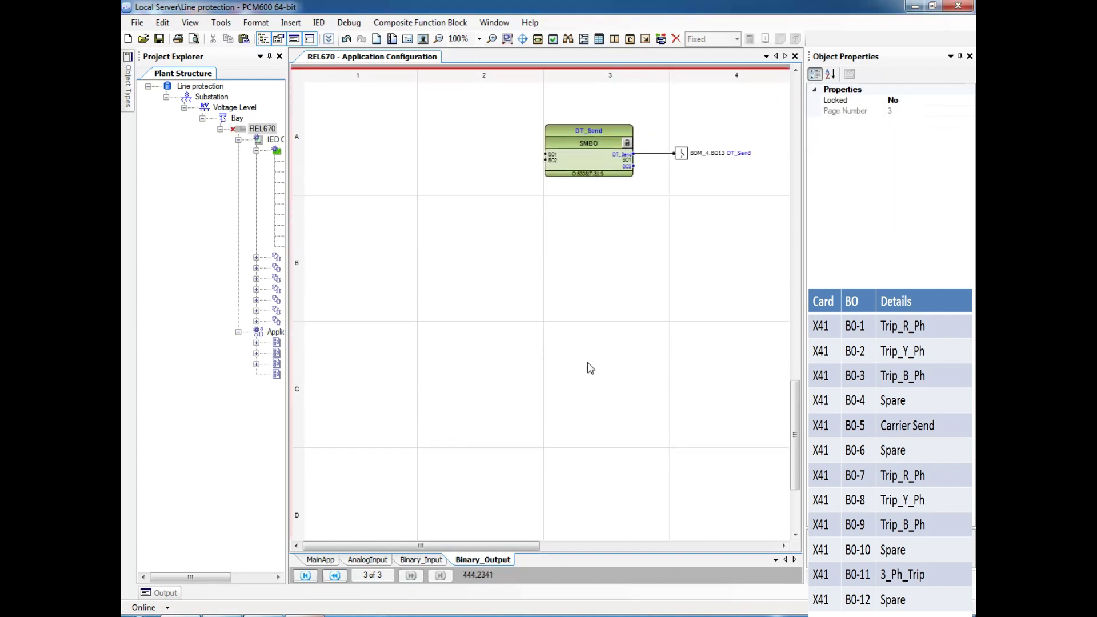
scroll(581, 262, "up", 3)
left_click(612, 108)
scroll(602, 400, "down", 1)
scroll(599, 393, "down", 2)
right_click(573, 308)
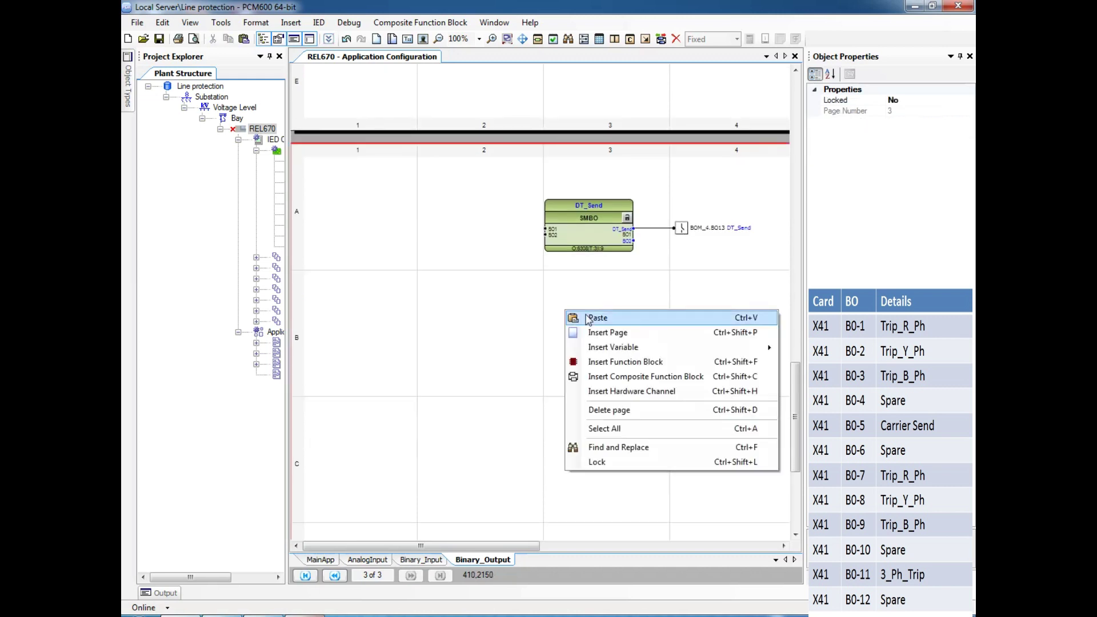
left_click(585, 314)
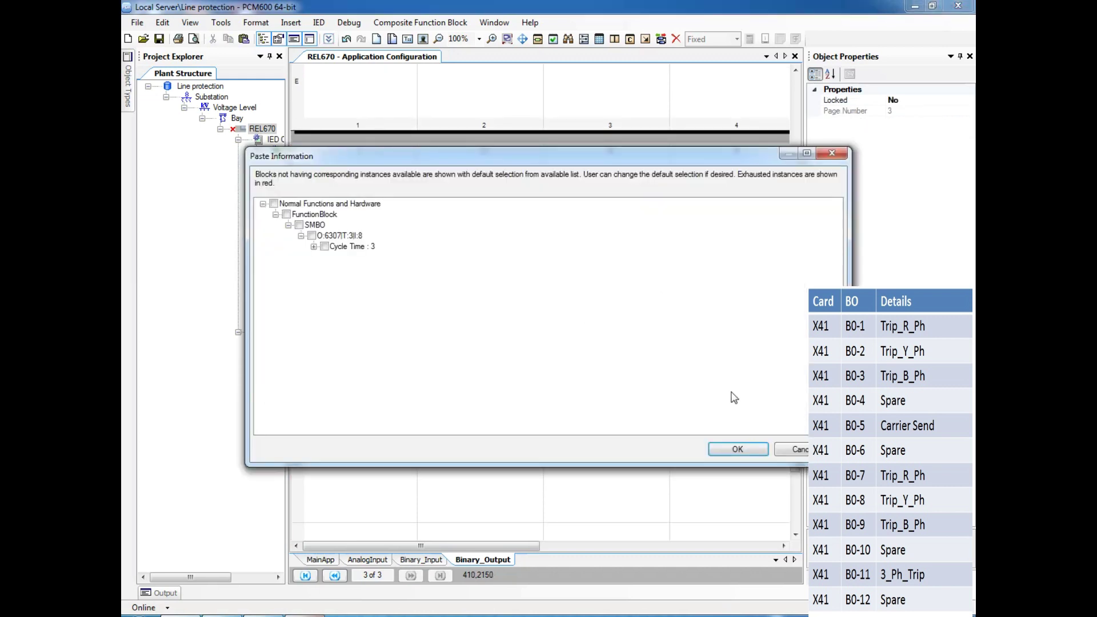
left_click(738, 449)
Copy the DT_Send block and paste it as a new instance below the SPare block on the third page.
scroll(603, 406, "down", 1)
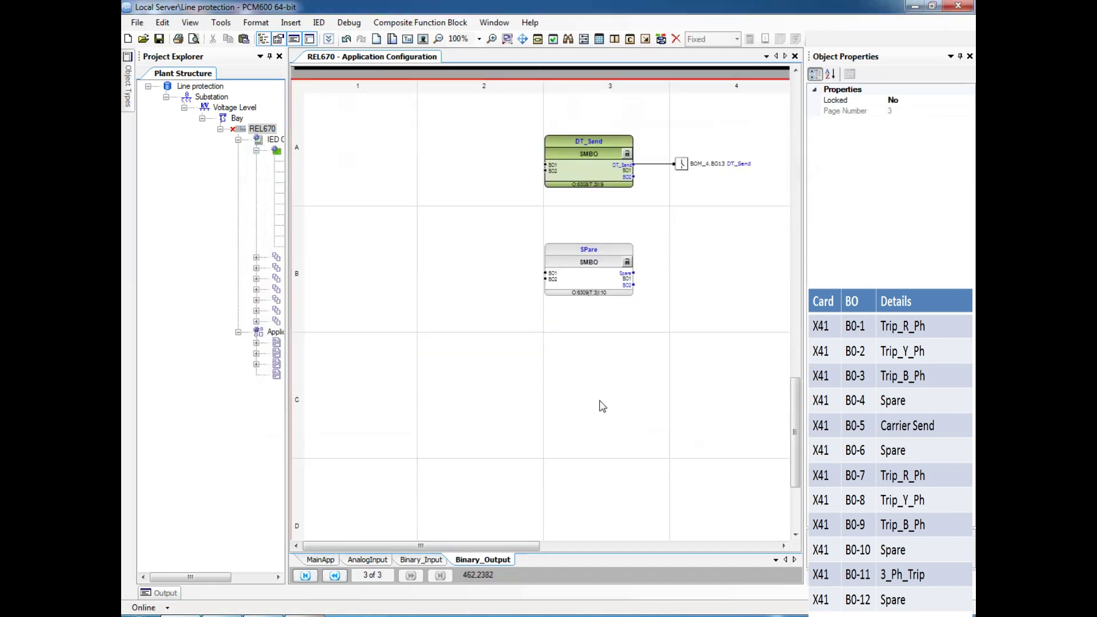
scroll(602, 406, "down", 1)
left_click(574, 143)
left_click(566, 316)
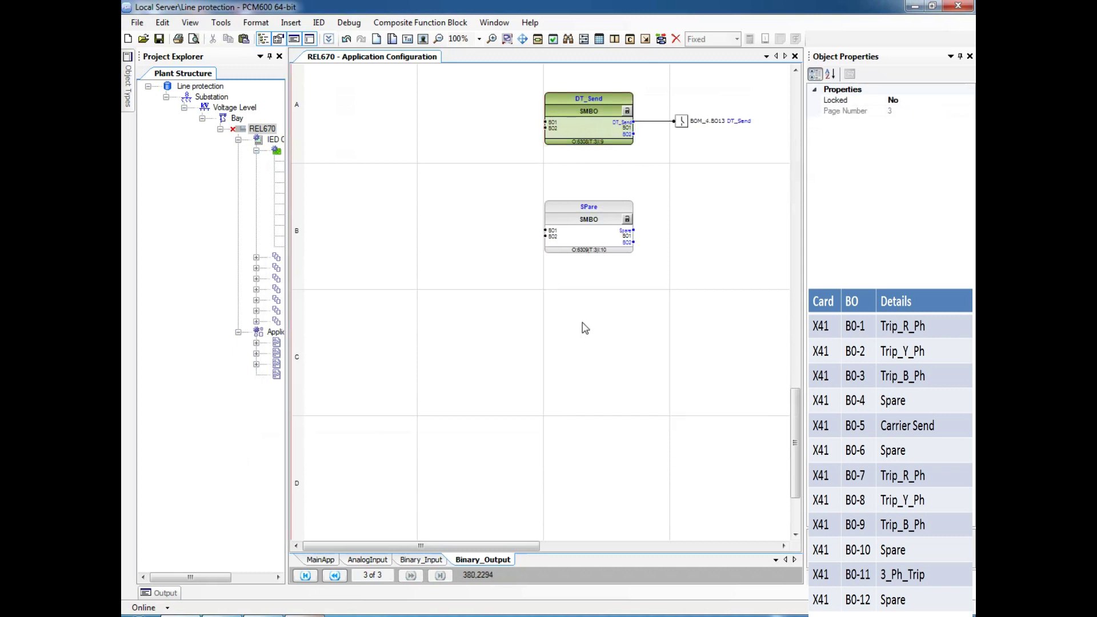
key("ctrl+v")
key("Return")
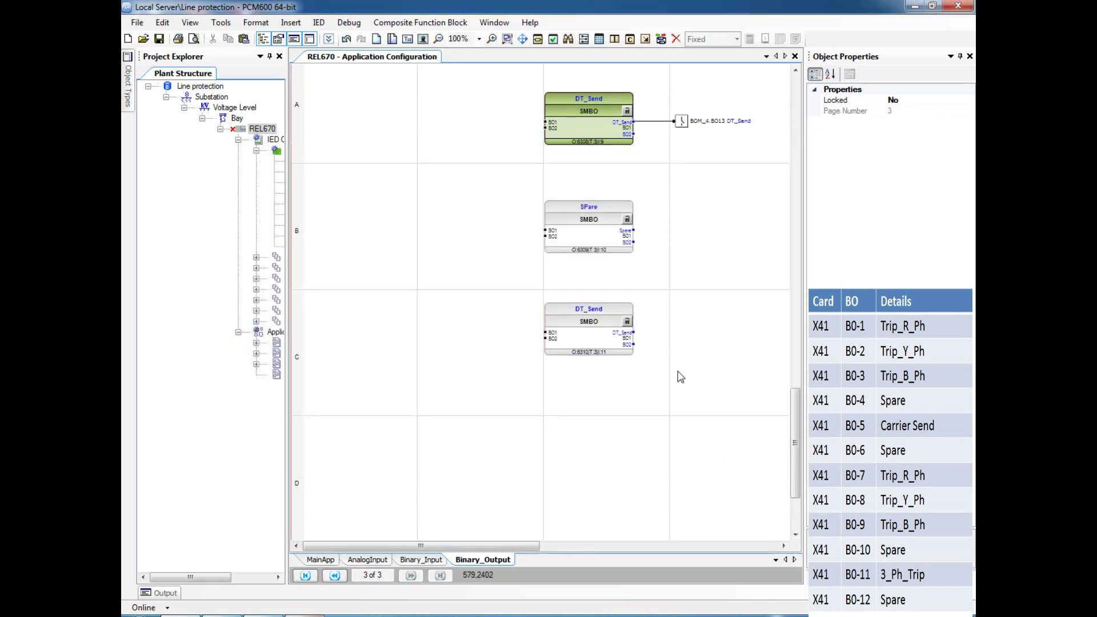
Paste another SPare block instance below the second DT_Send block and align it with the column of blocks above.
scroll(679, 376, "down", 1)
left_click(589, 187)
scroll(569, 357, "down", 1)
right_click(569, 333)
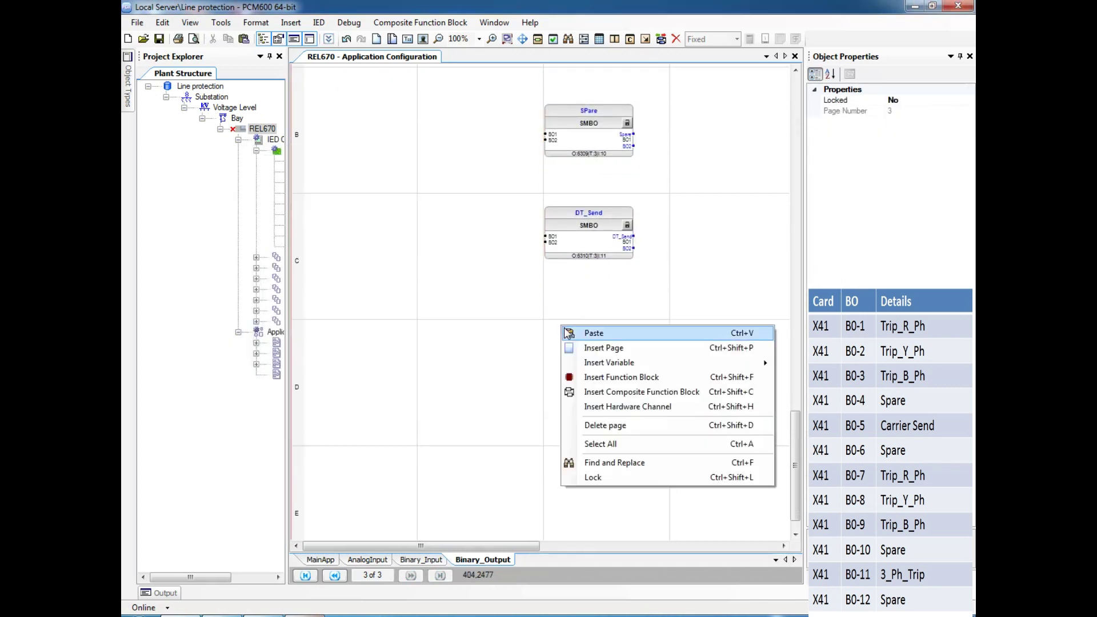
left_click(569, 333)
key("Return")
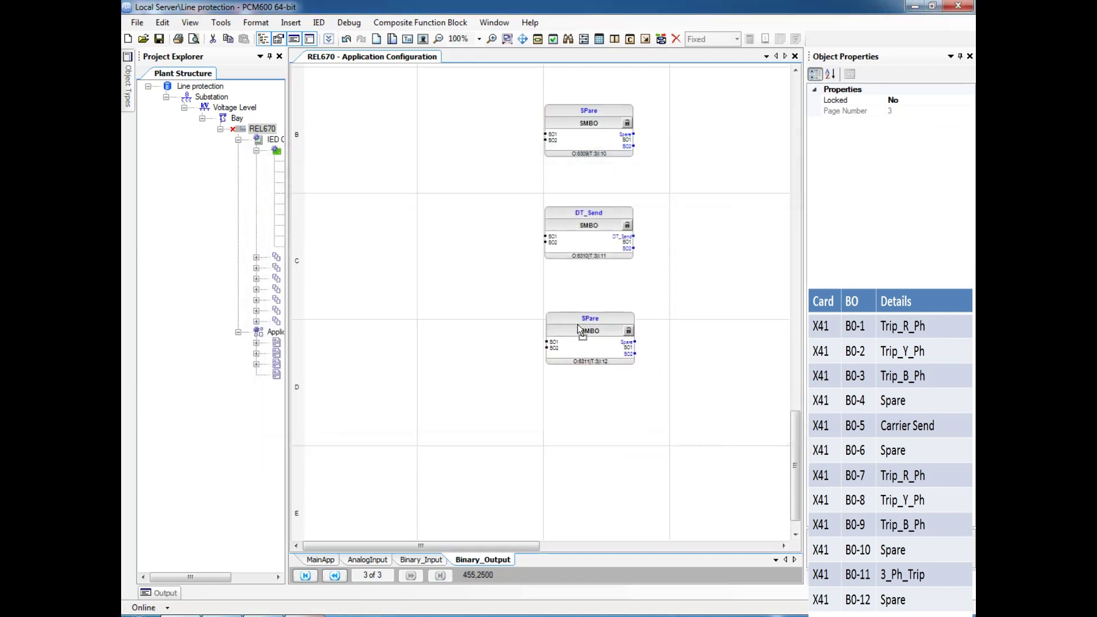
left_click(579, 330)
Insert BOM_4 channel BO14 named Spare beside the upper SPare block, wire it to the Spare output and align it.
scroll(609, 399, "up", 2)
right_click(679, 252)
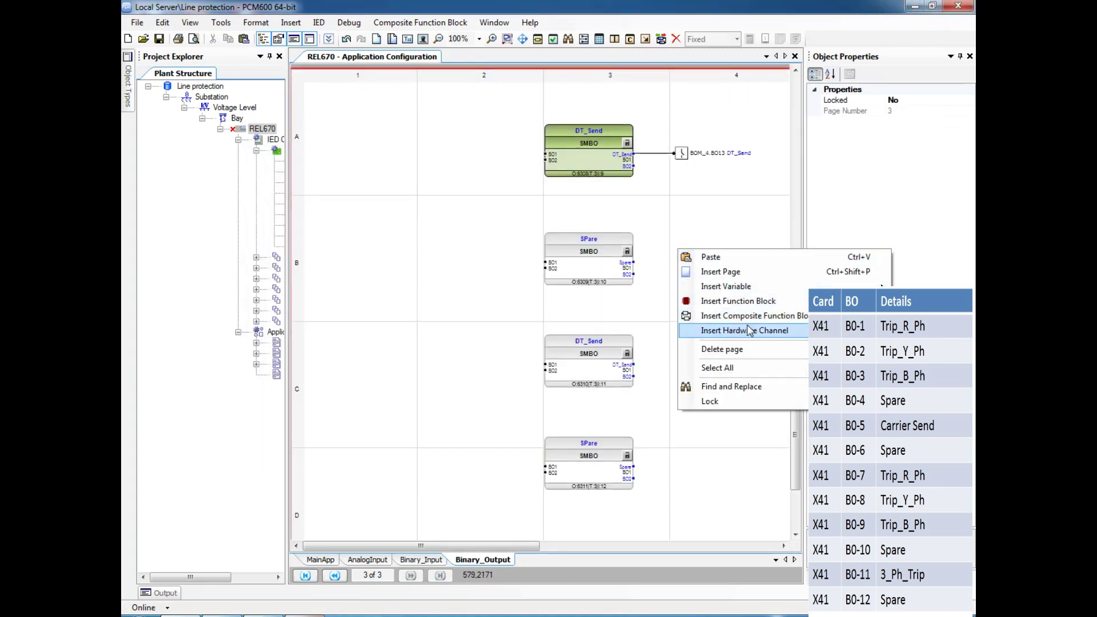
left_click(748, 331)
double_click(529, 235)
left_click(593, 299)
left_click(579, 311)
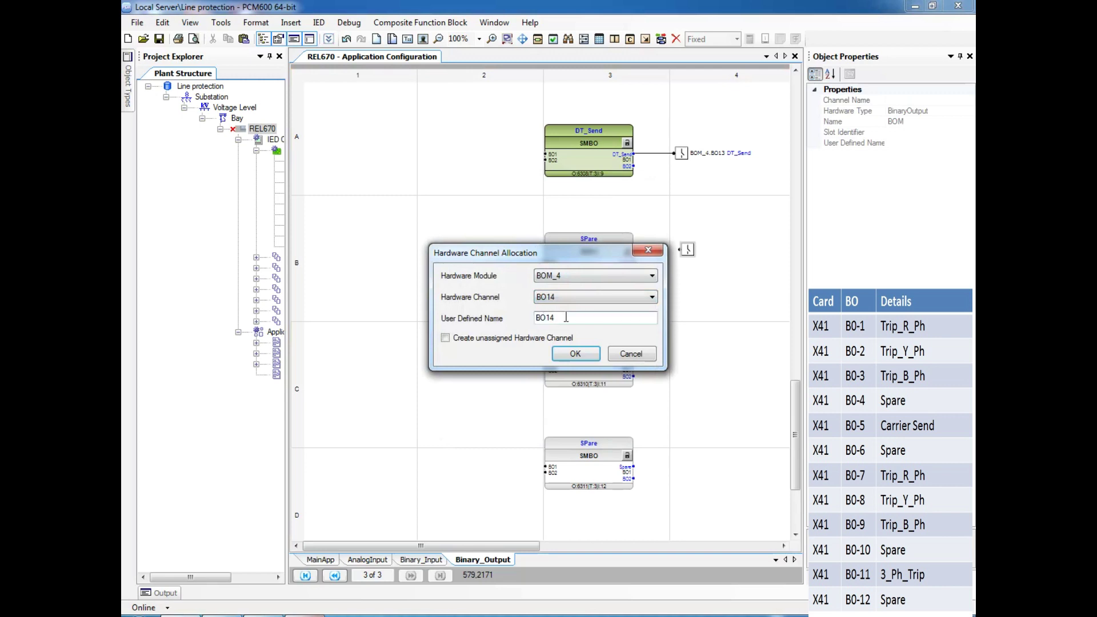
key("Return")
left_click(675, 301)
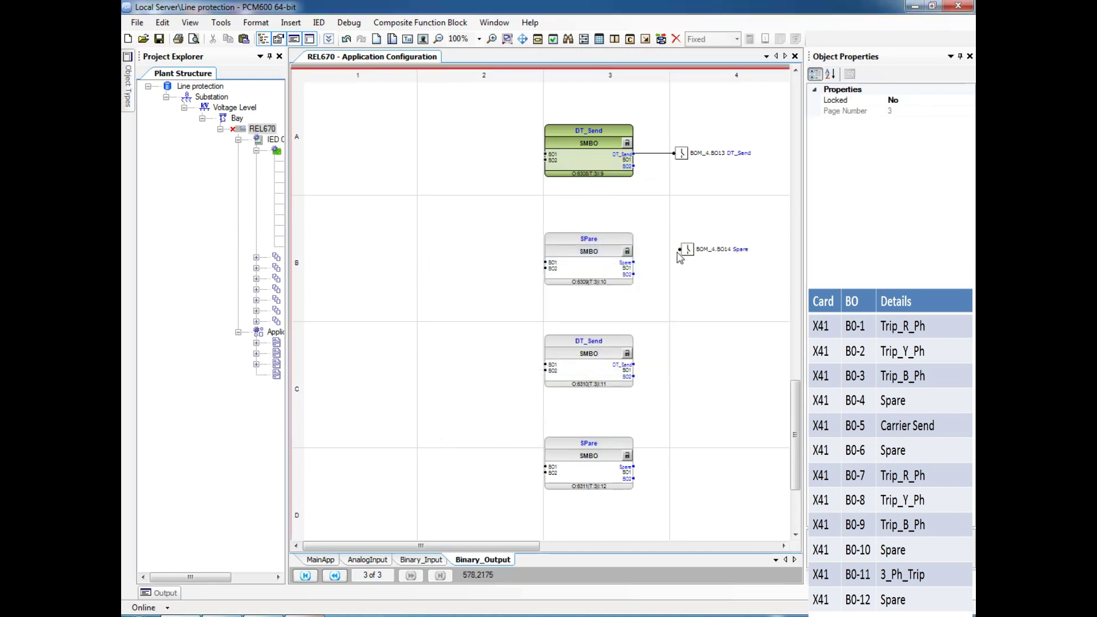
left_click_drag(679, 250, 634, 262)
left_click(685, 250)
Insert BOM_4 channel BO15 beside the second DT_Send block, name it DT_send and wire it to the DT_Send output.
right_click(684, 360)
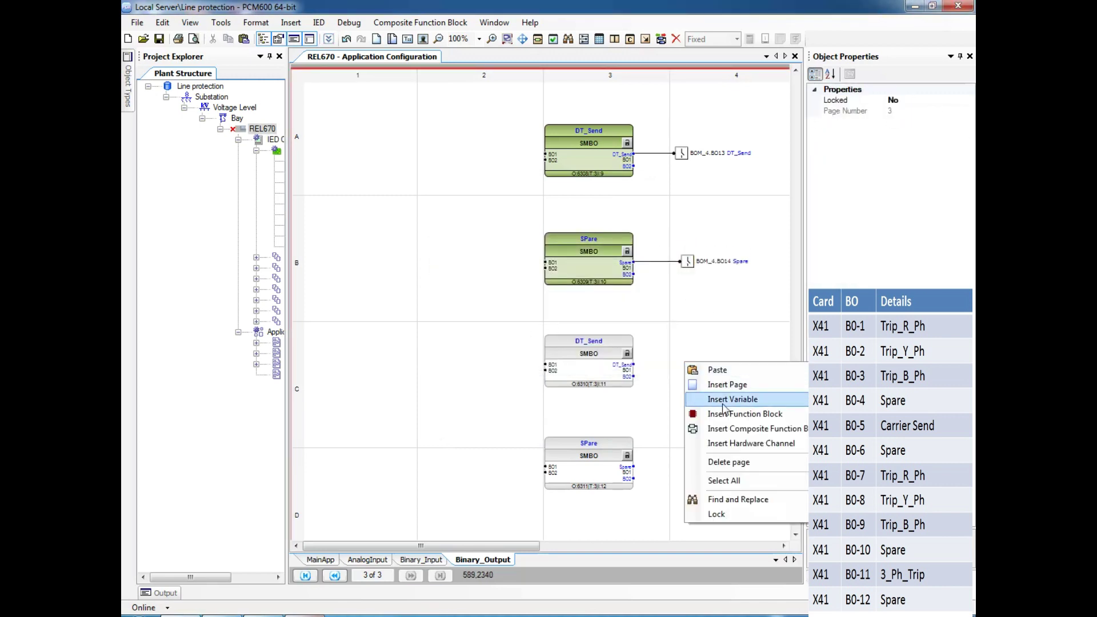
left_click(738, 439)
double_click(506, 235)
left_click(583, 298)
left_click(570, 309)
left_click(581, 354)
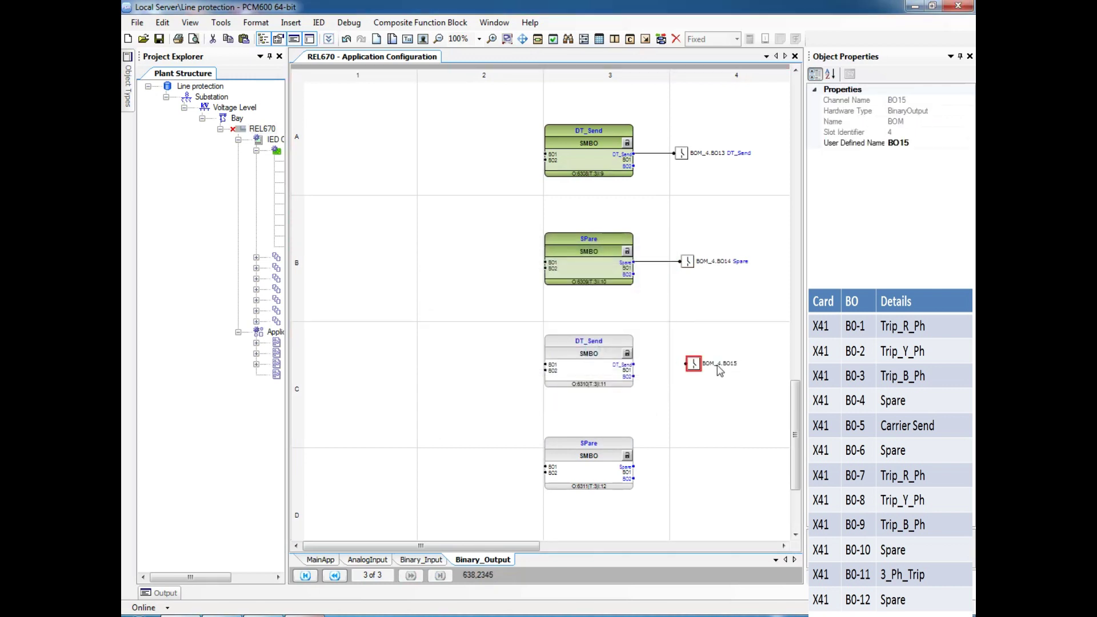
left_click(924, 142)
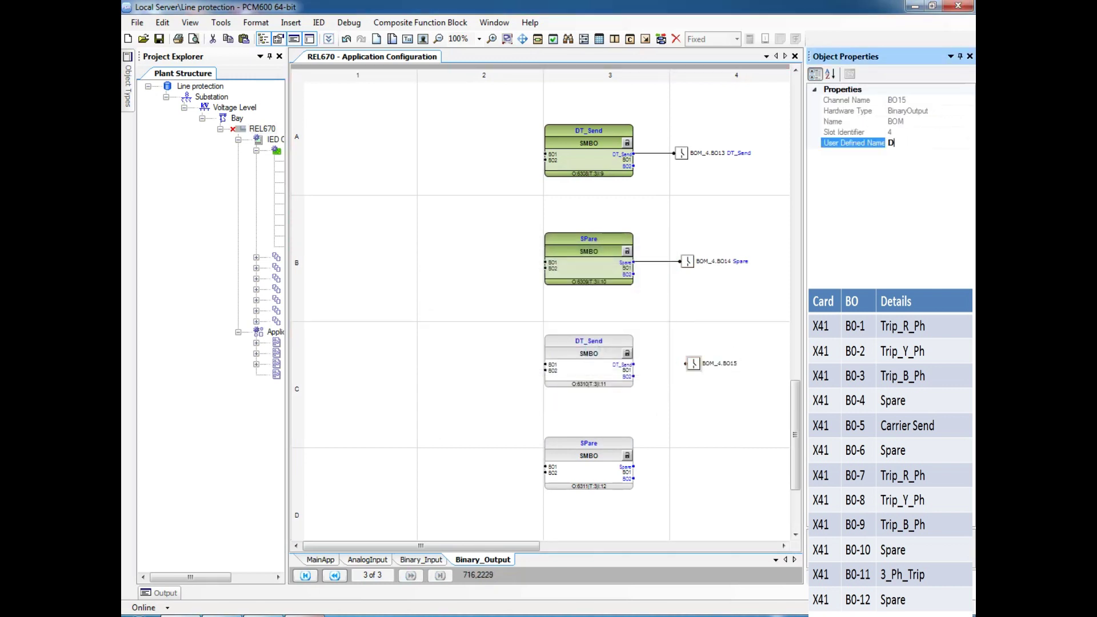
left_click(698, 400)
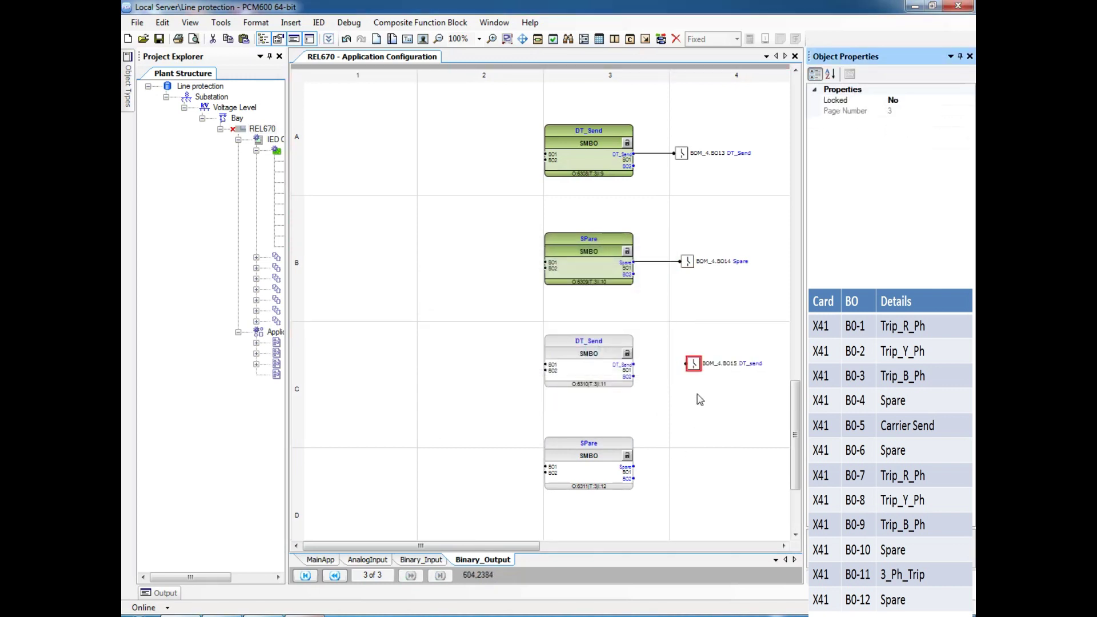
left_click_drag(686, 364, 634, 365)
Insert BOM_4 channel BO16 named Spare beside the lowest SPare block, wire it to the Spare output and align it.
scroll(669, 378, "down", 1)
right_click(672, 383)
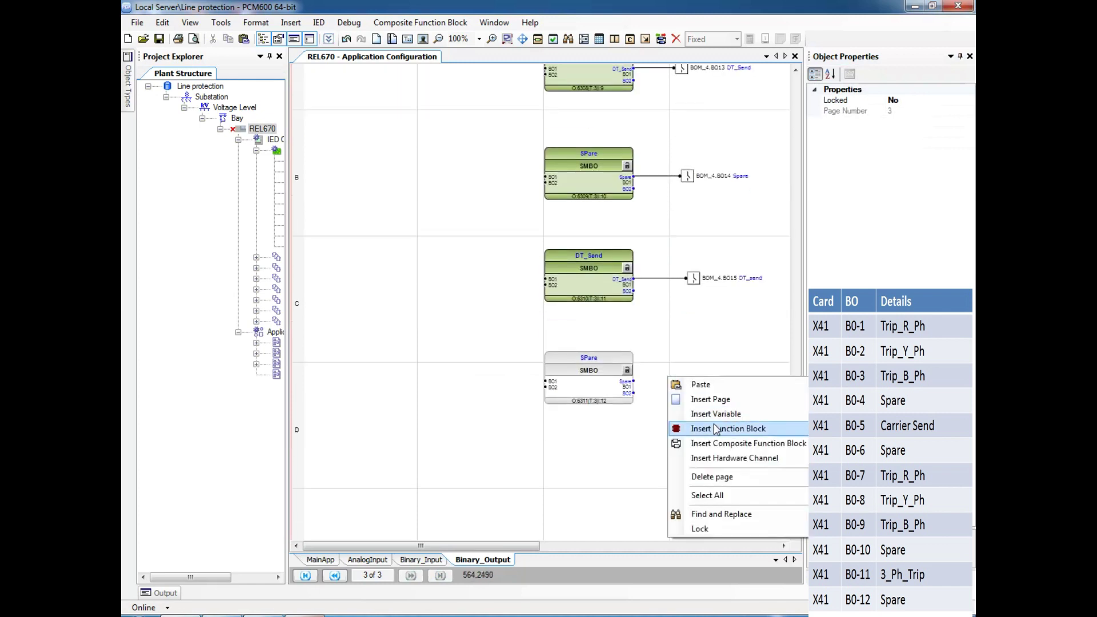
left_click(724, 463)
double_click(501, 226)
left_click(652, 297)
left_click(571, 307)
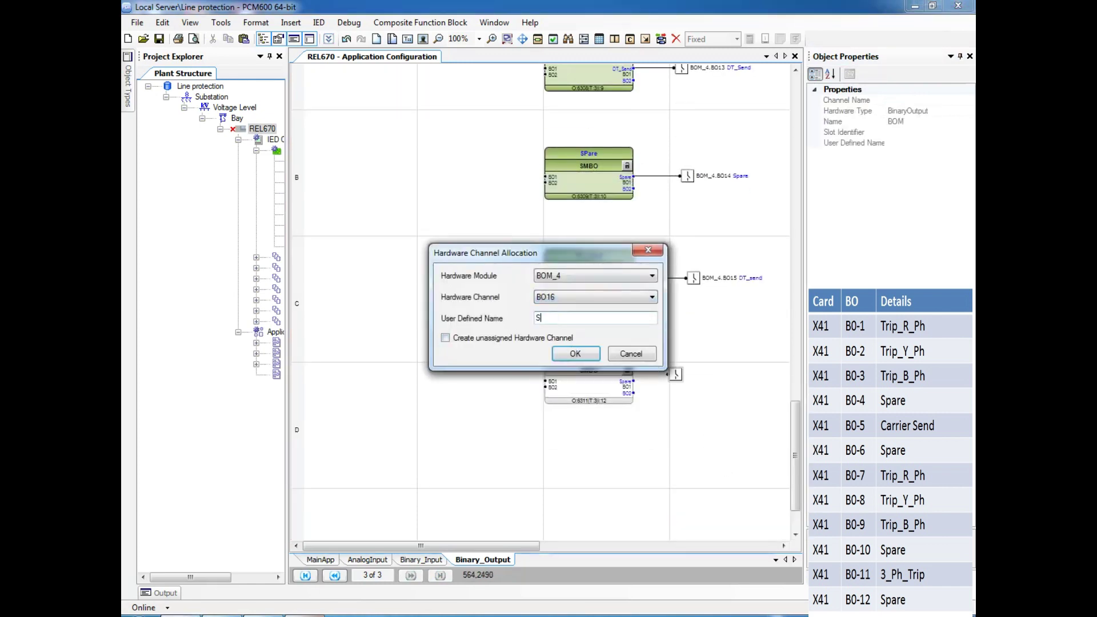
type("Sph")
key("BackSpace")
type("are")
key("Return")
left_click(684, 418)
left_click_drag(676, 375, 689, 378)
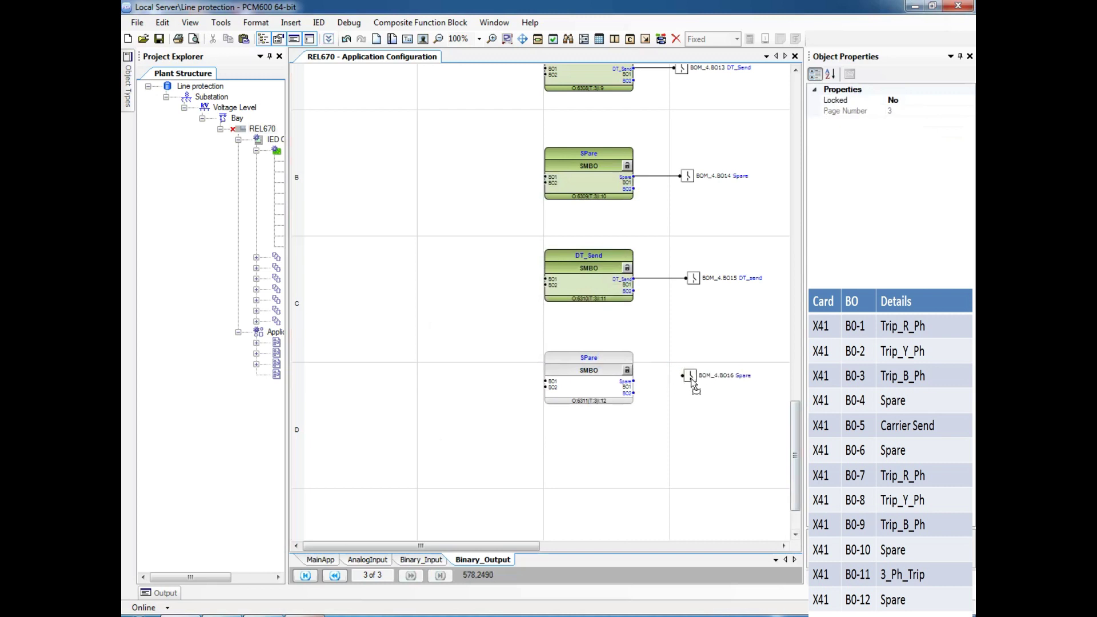
left_click(680, 378)
Copy the lowest SPare block and paste it as a new instance beneath it near the end of the third page.
scroll(699, 412, "down", 1)
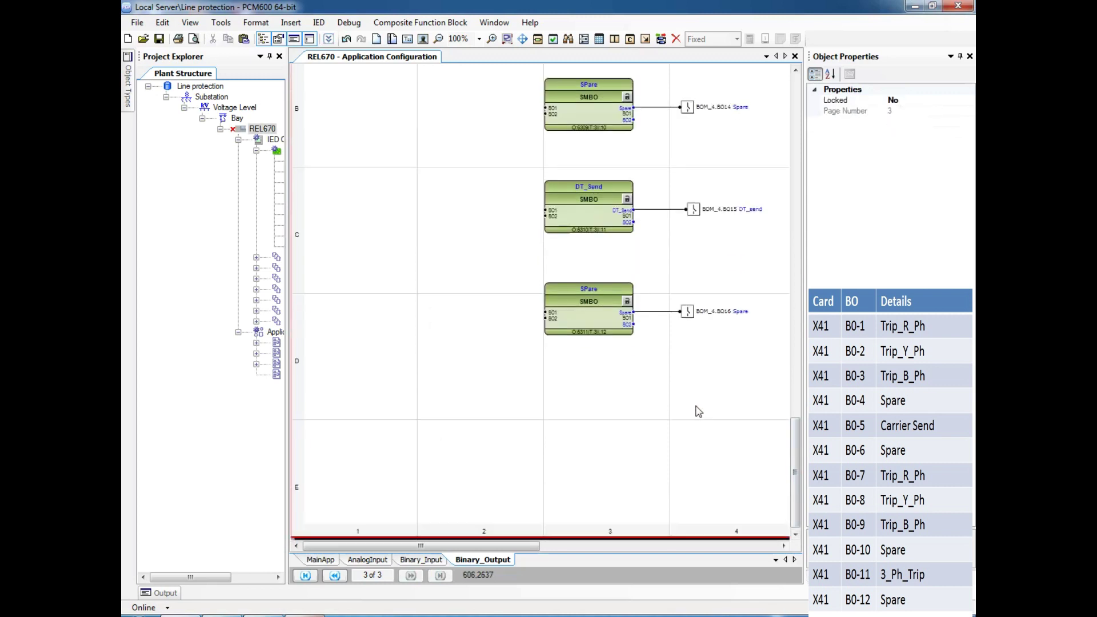
left_click(582, 321)
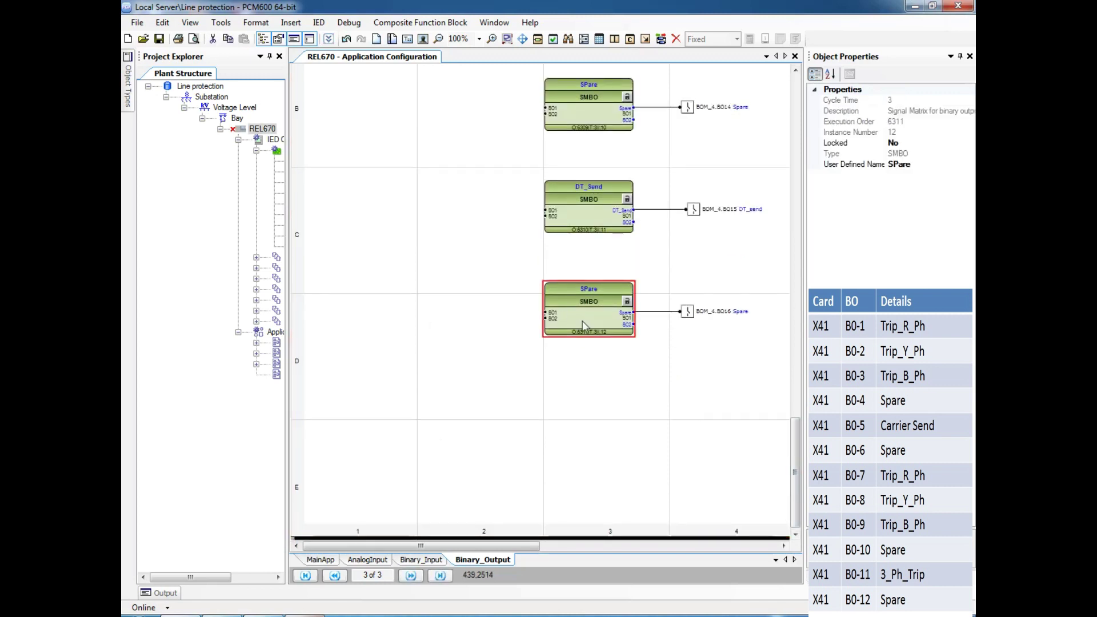
left_click(579, 426)
key("ctrl+v")
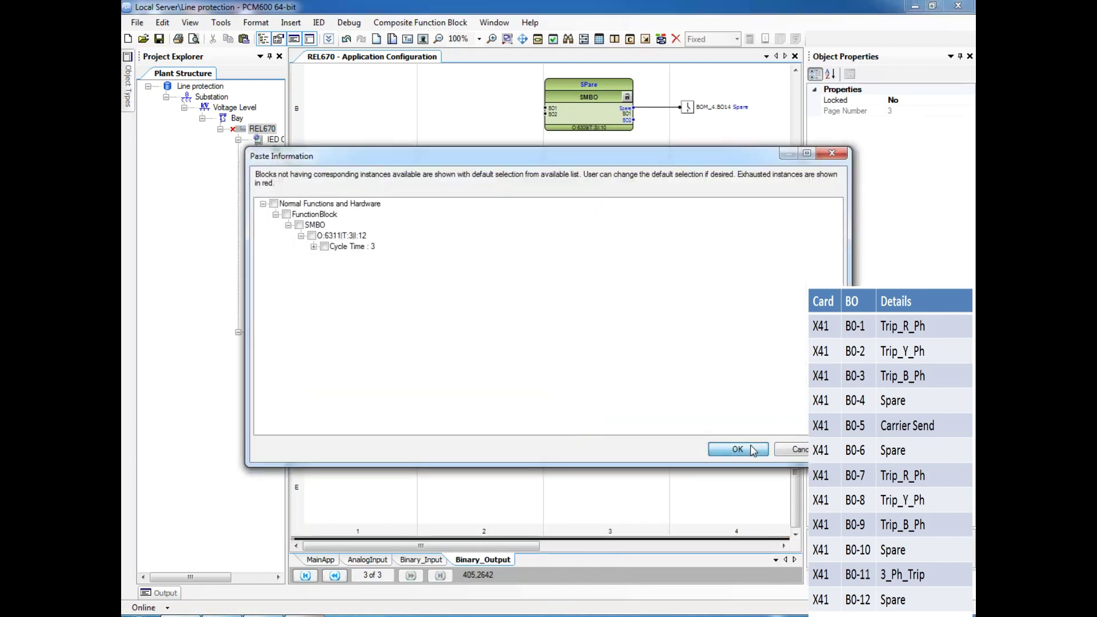
left_click(737, 451)
left_click(680, 364)
Rename the lowest SMBO block on the third page as Start_A/R.
left_click(612, 418)
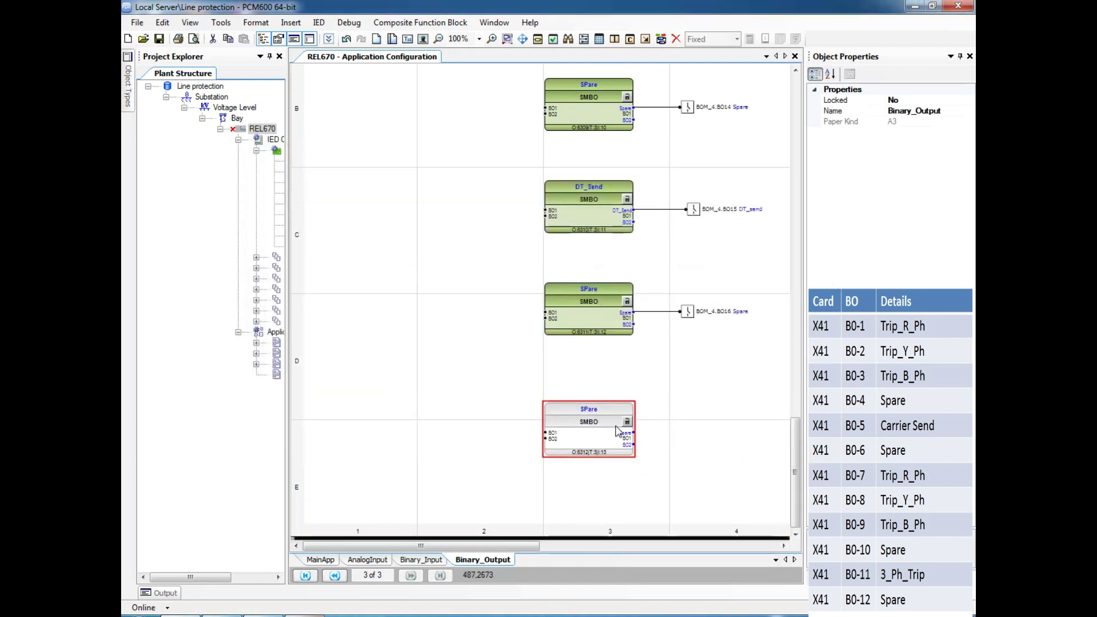
left_click(918, 164)
key("BackSpace")
key("BackSpace")
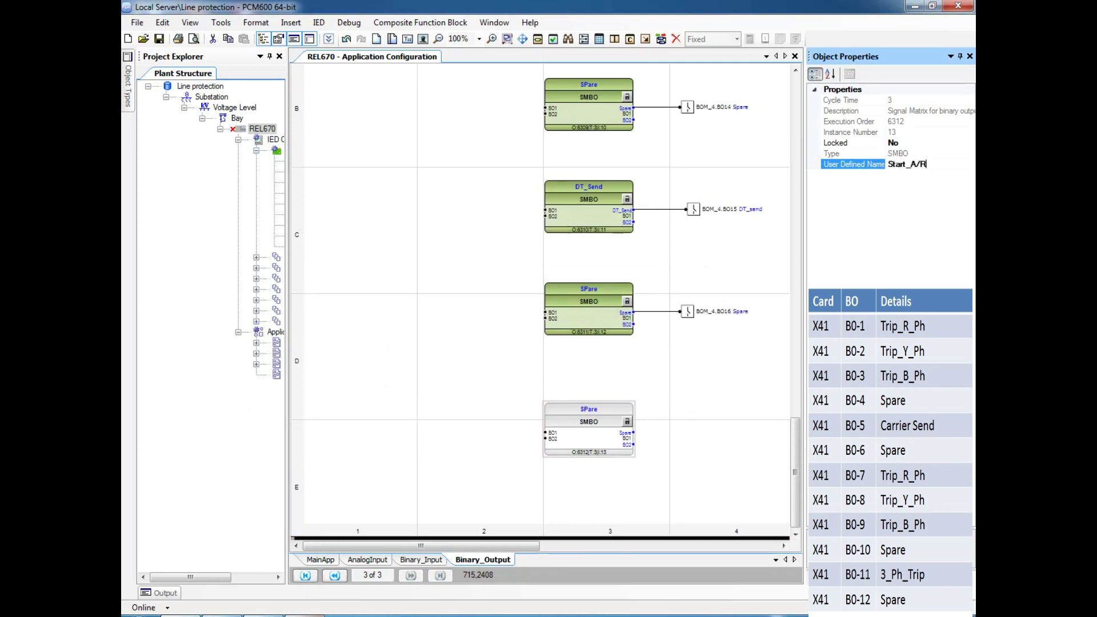
left_click(662, 438)
Set the instance name of the Start_A/R block's first output to Start_A/R.
left_click(629, 436)
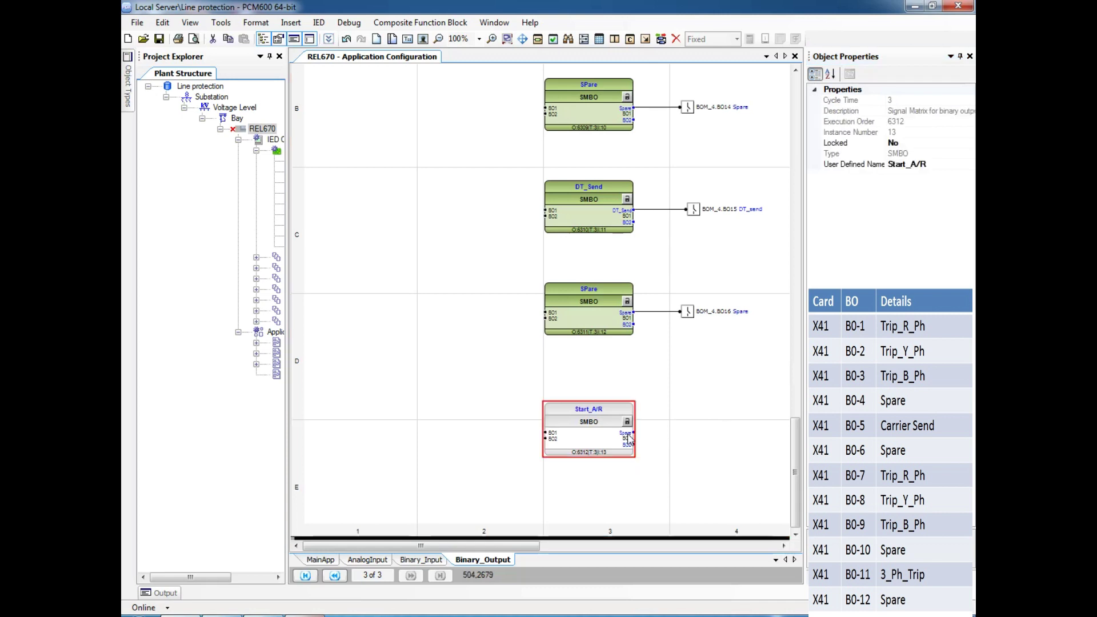
left_click(629, 435)
left_click(911, 113)
key("BackSpace")
key("BackSpace")
key("BackSpace")
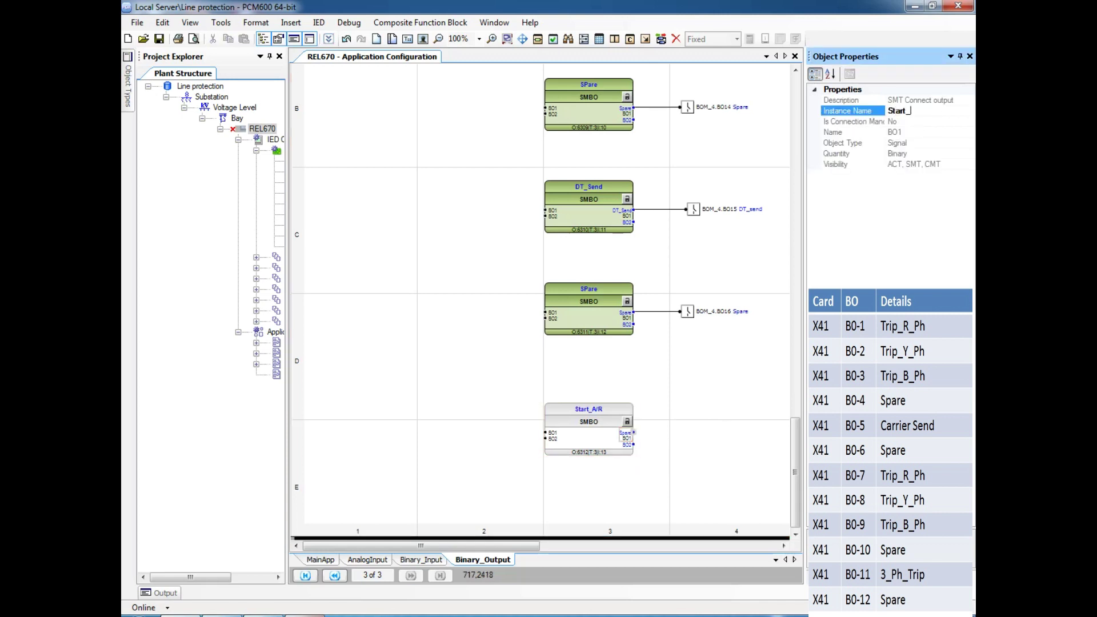
left_click(695, 439)
Insert BOM_4 channel BO17 named Start_A/R beside the Start_A/R block, wire it to the Start_A/R output and align it.
right_click(694, 439)
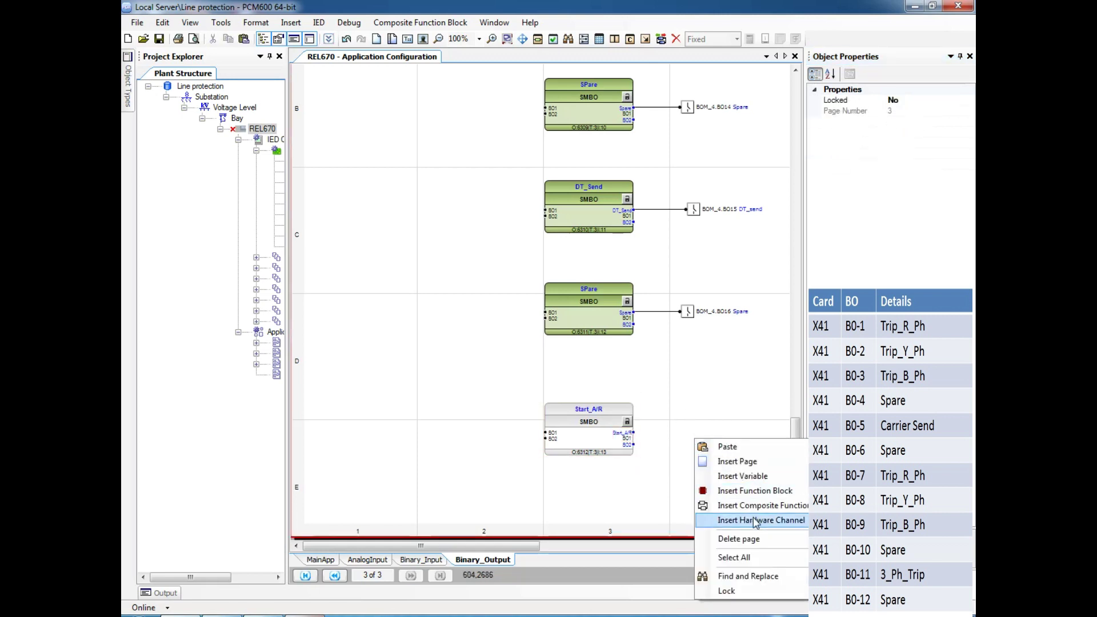
left_click(756, 519)
left_click(522, 233)
left_click(552, 420)
left_click(592, 297)
left_click(586, 318)
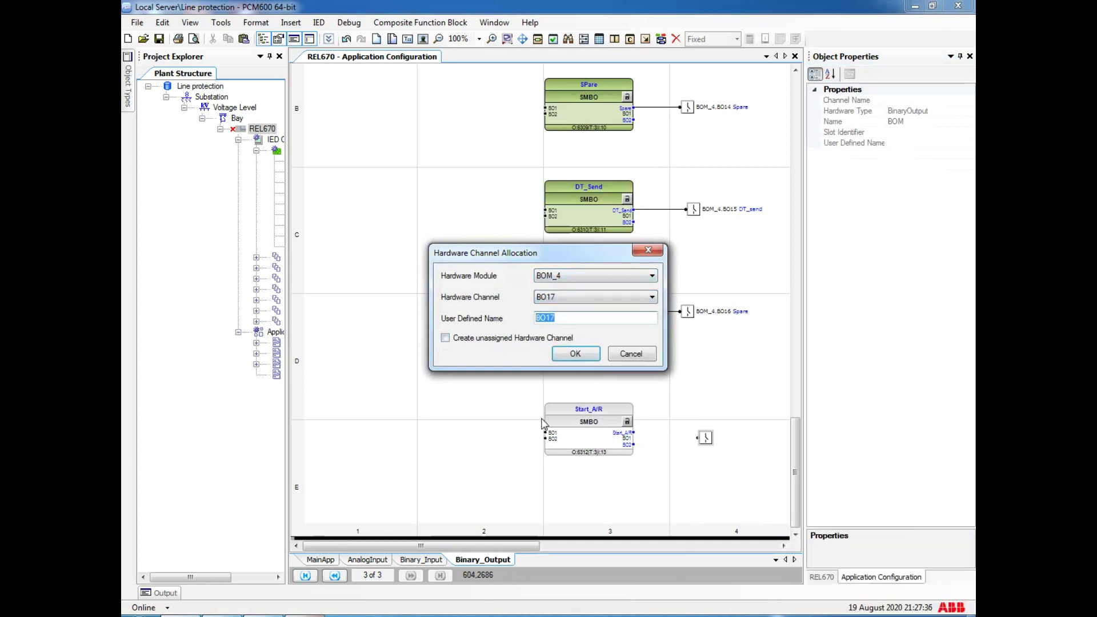
type("Start_A/R")
key("Return")
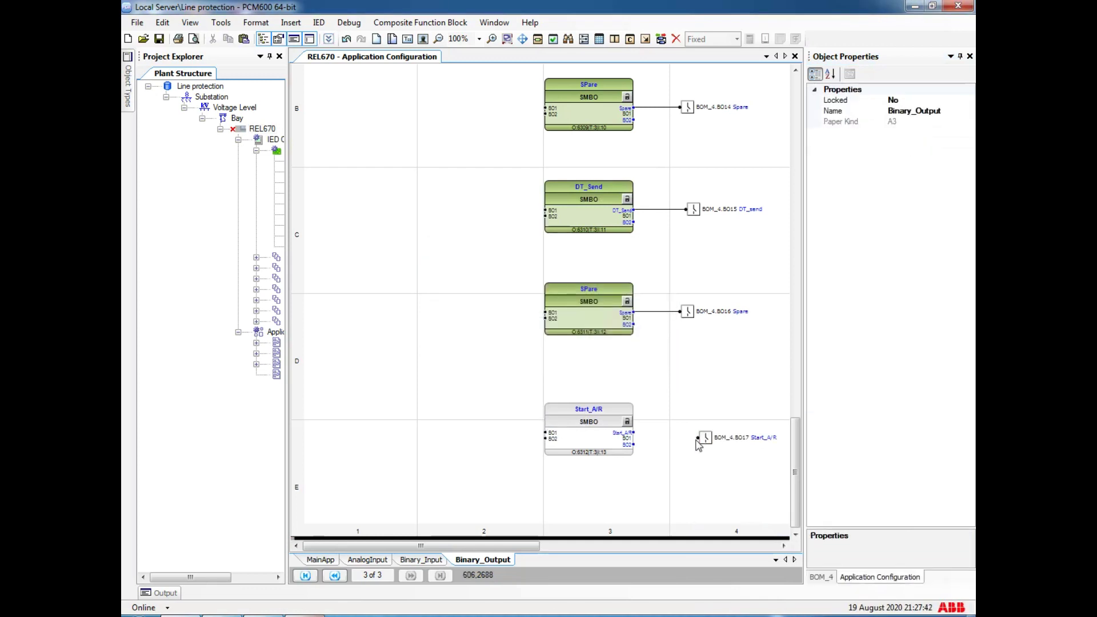
left_click(691, 460)
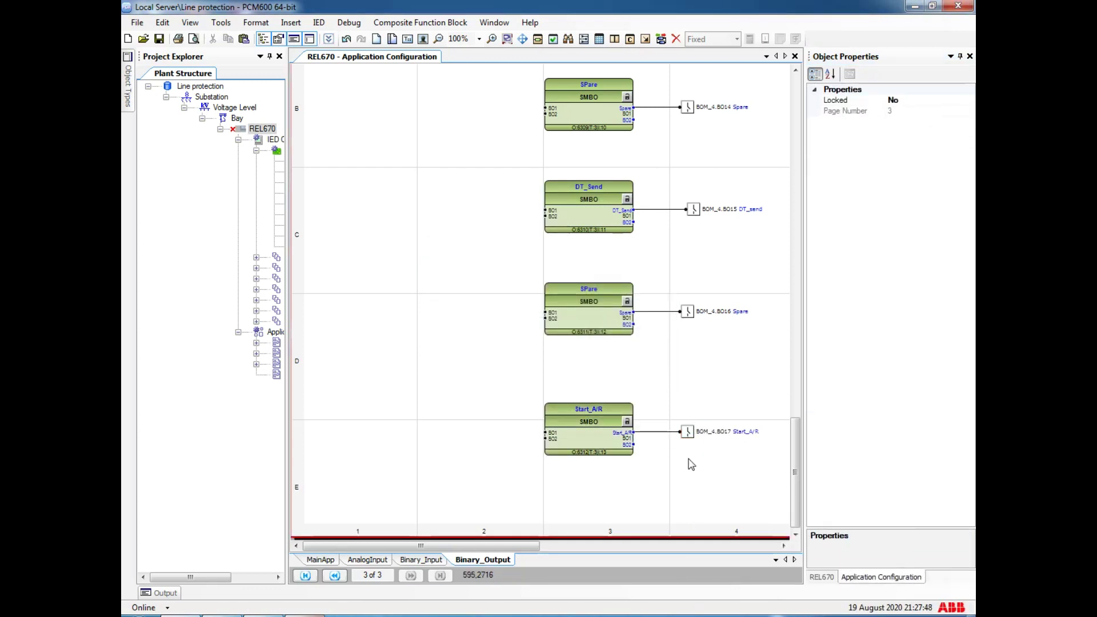
Add a fourth page to Binary_Output and paste a new instance of the SPare block near its top.
right_click(464, 451)
left_click(503, 473)
scroll(564, 409, "down", 7)
right_click(585, 179)
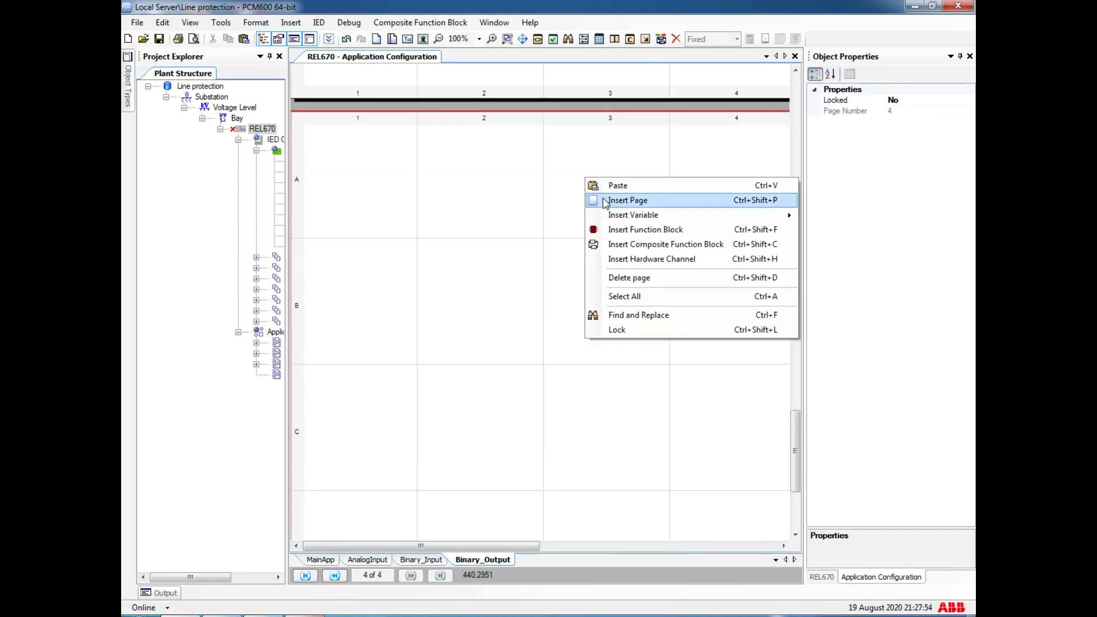
left_click(603, 191)
left_click(742, 447)
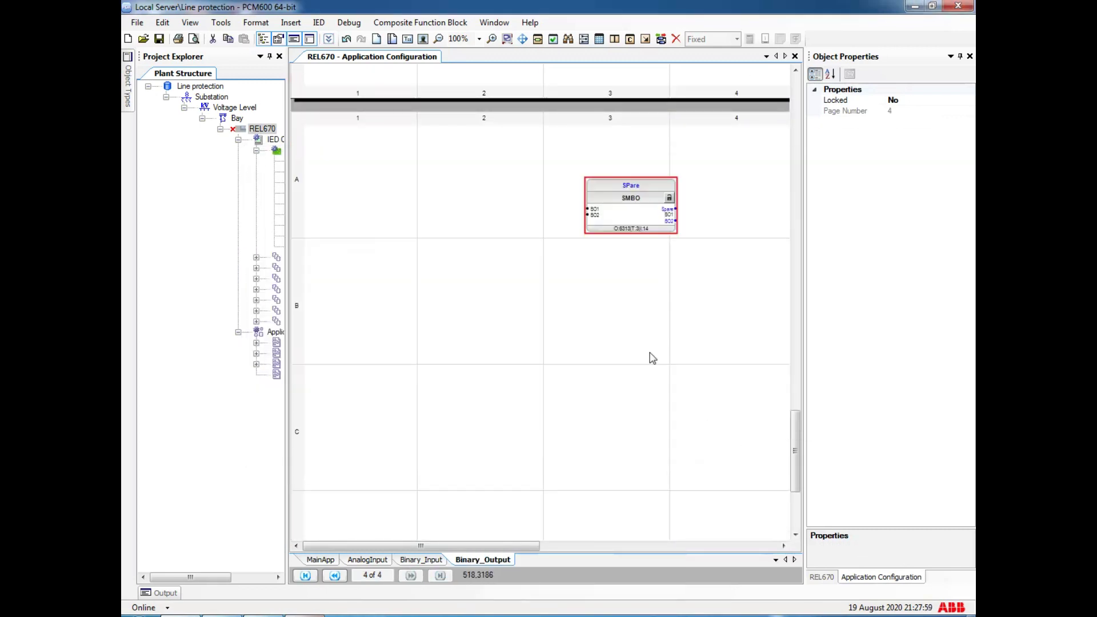
Align the pasted SPare block in column 3 of page four, then name the block and its first output Block_A/R.
left_click_drag(600, 202, 562, 210)
left_click(599, 292)
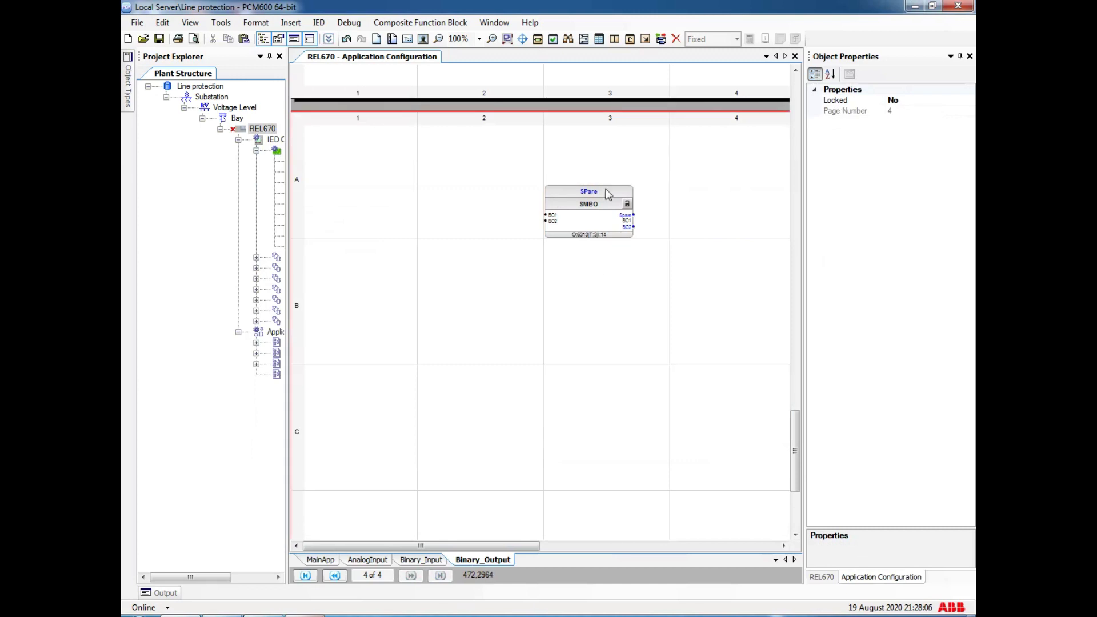
left_click(606, 191)
left_click(924, 164)
key("BackSpace")
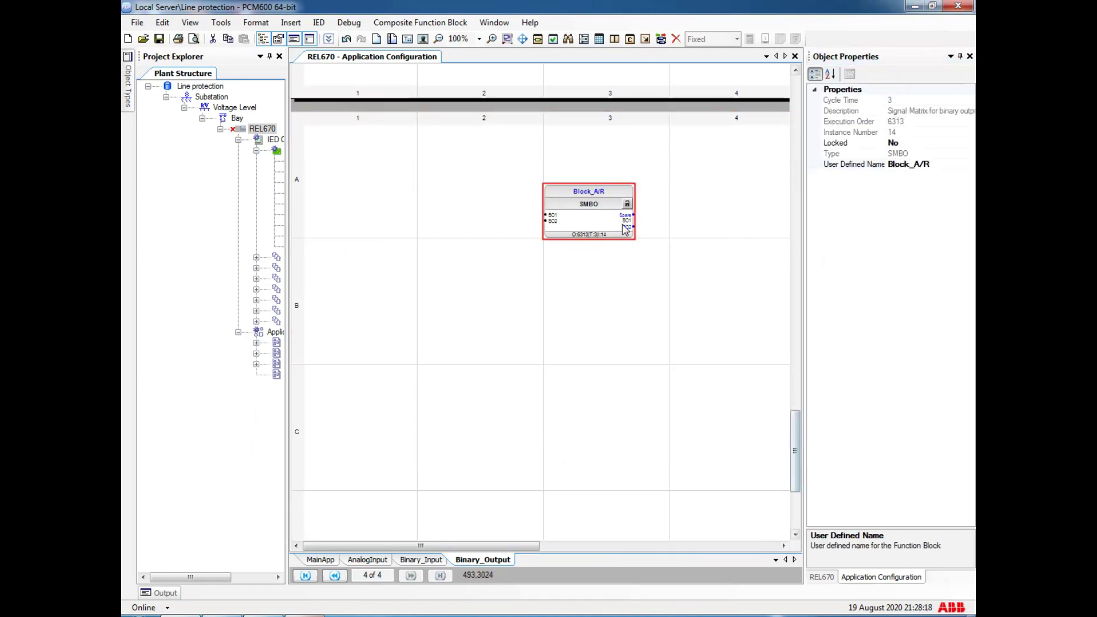
left_click(627, 215)
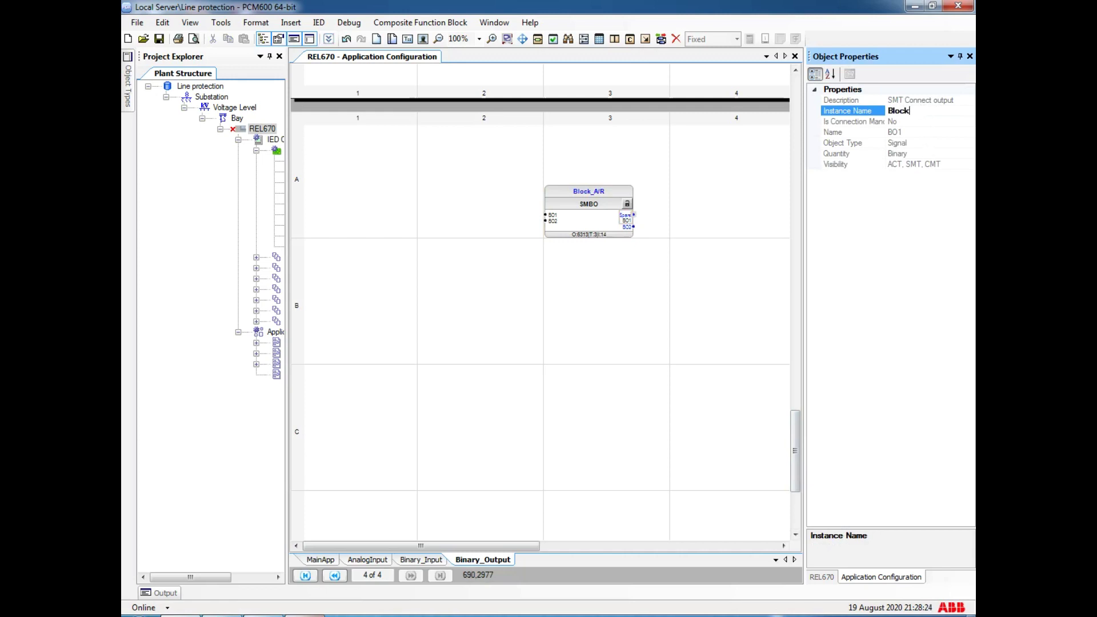
Paste another SPare instance below the Block_A/R block, align it with that block and rename it 3_Ph_Trip.
right_click(593, 313)
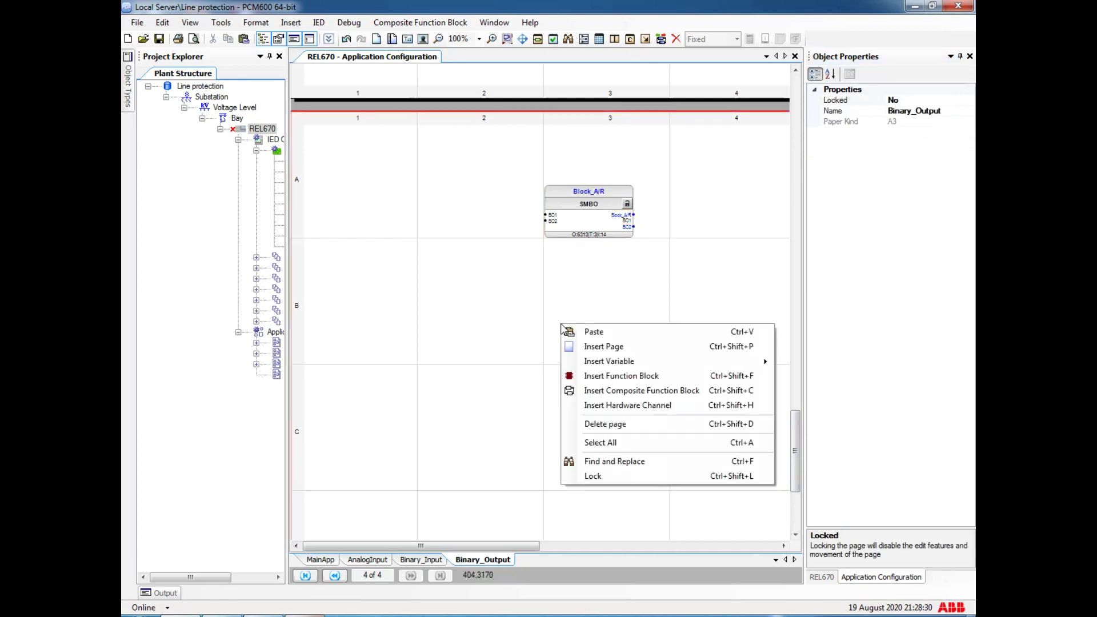
left_click(597, 318)
left_click(719, 453)
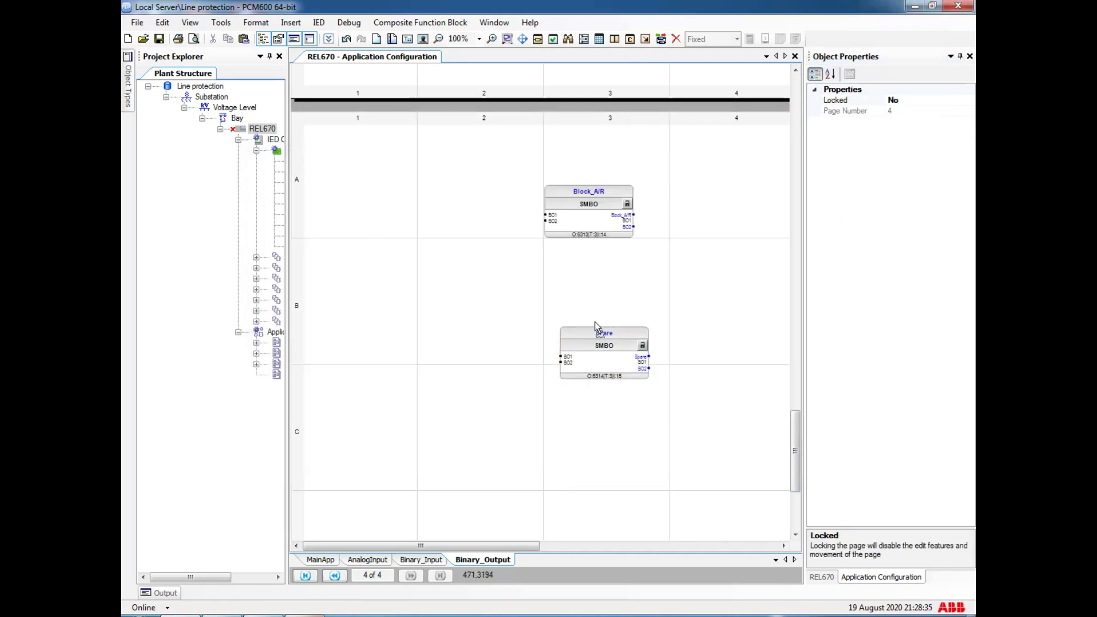
left_click(595, 328)
left_click(606, 328)
left_click(920, 164)
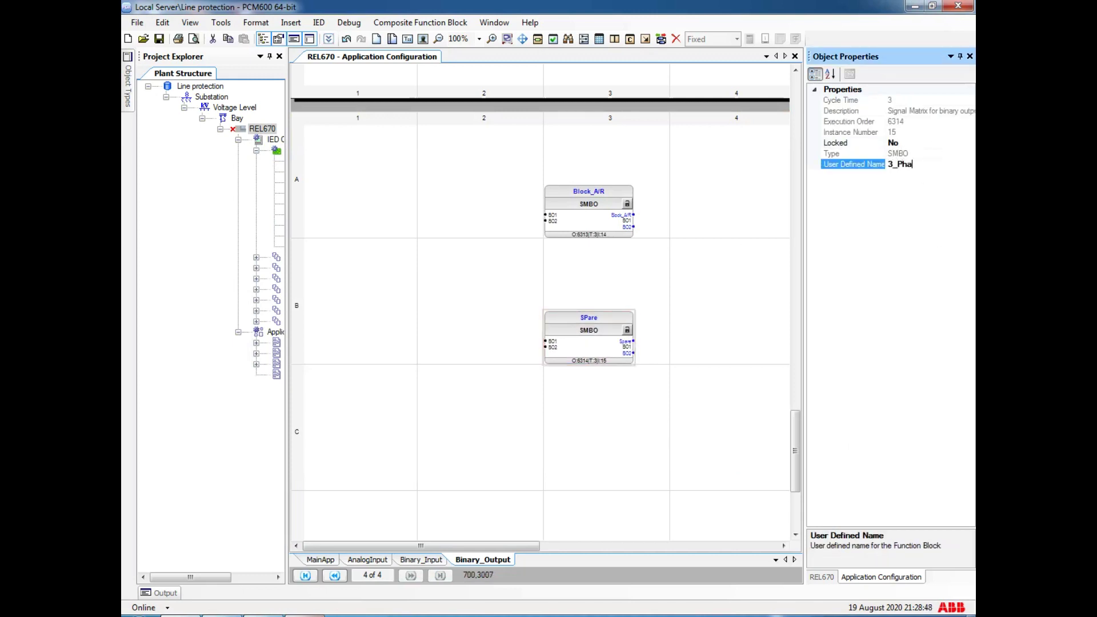
left_click(633, 353)
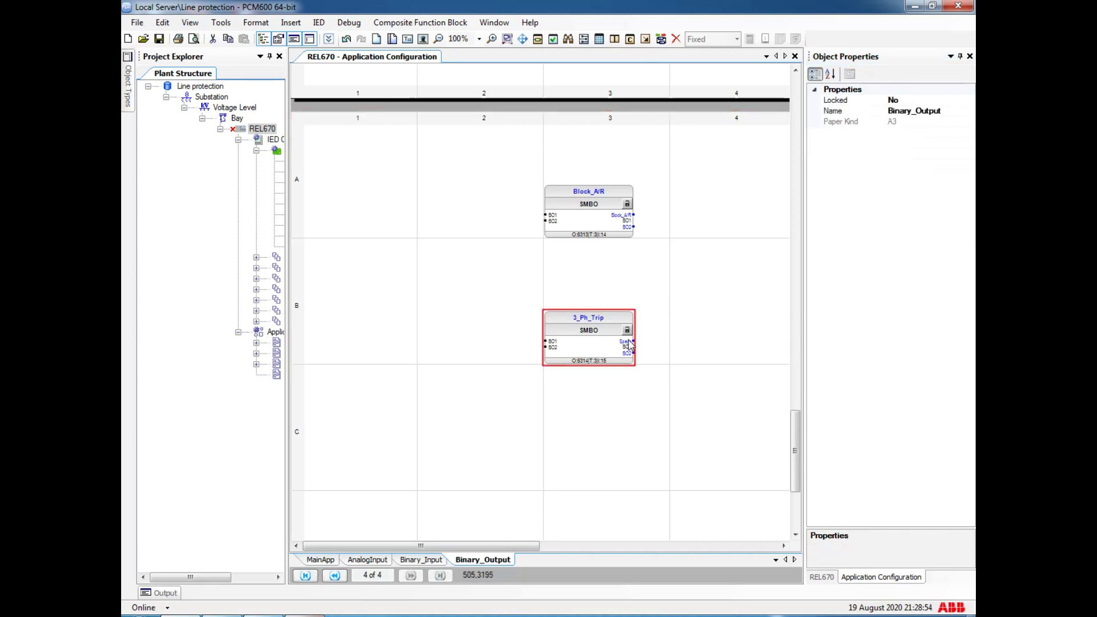
Set the instance name of the 3_Ph_Trip block's first output to 3_Phase_trip.
left_click(630, 342)
left_click(912, 112)
key("BackSpace")
key("BackSpace")
key("BackSpace")
key("BackSpace")
type("_Phas")
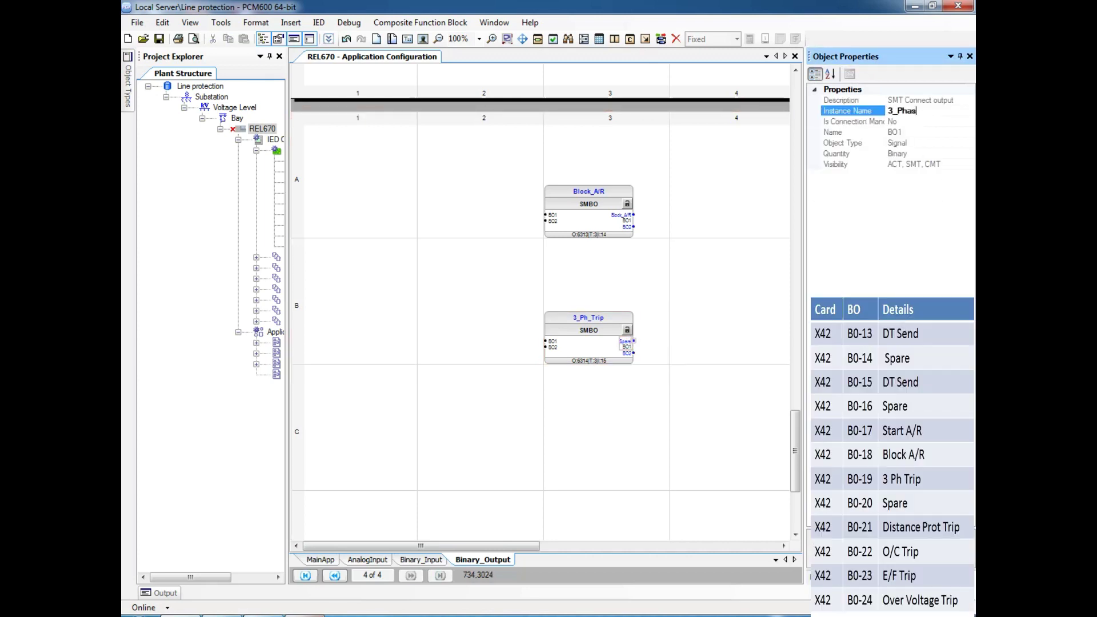
type("e_trip")
Paste a SPare instance below the 3_Ph_Trip block, align it in the column and move both blocks up to save space.
left_click(572, 452)
scroll(632, 409, "down", 2)
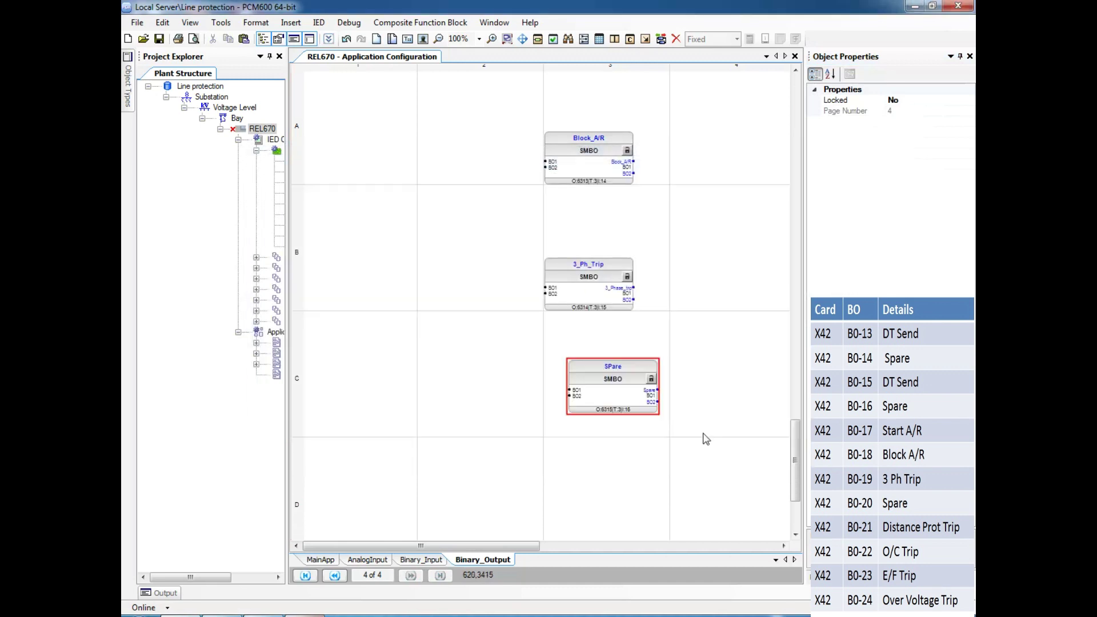
left_click_drag(617, 372, 598, 397)
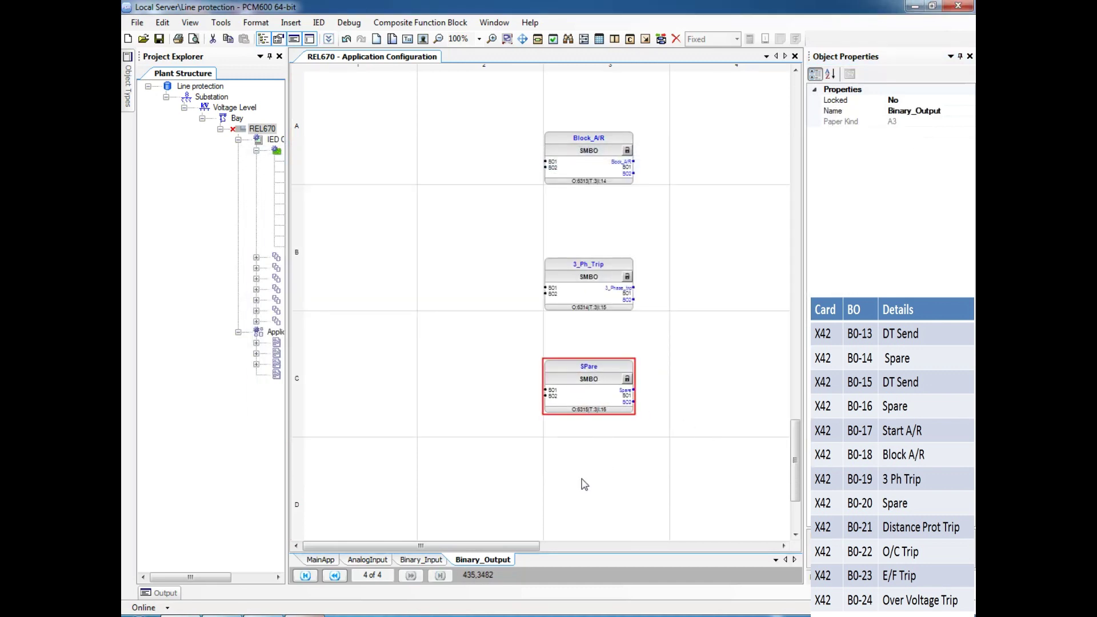
left_click(582, 478)
scroll(582, 477, "up", 1)
left_click_drag(578, 329, 579, 295)
left_click_drag(600, 429, 600, 380)
left_click(617, 303)
left_click(610, 360)
scroll(610, 360, "down", 6)
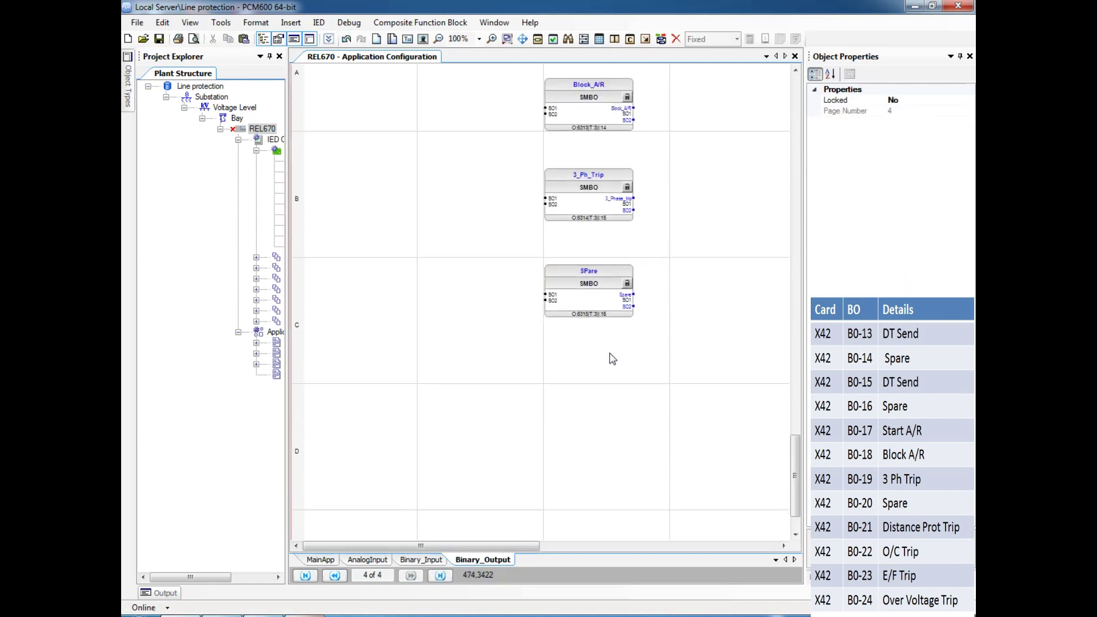
Paste a further SPare instance below the third block on page four, align it and rename it Dist_Prot_tri.
right_click(563, 277)
left_click(580, 285)
left_click(732, 441)
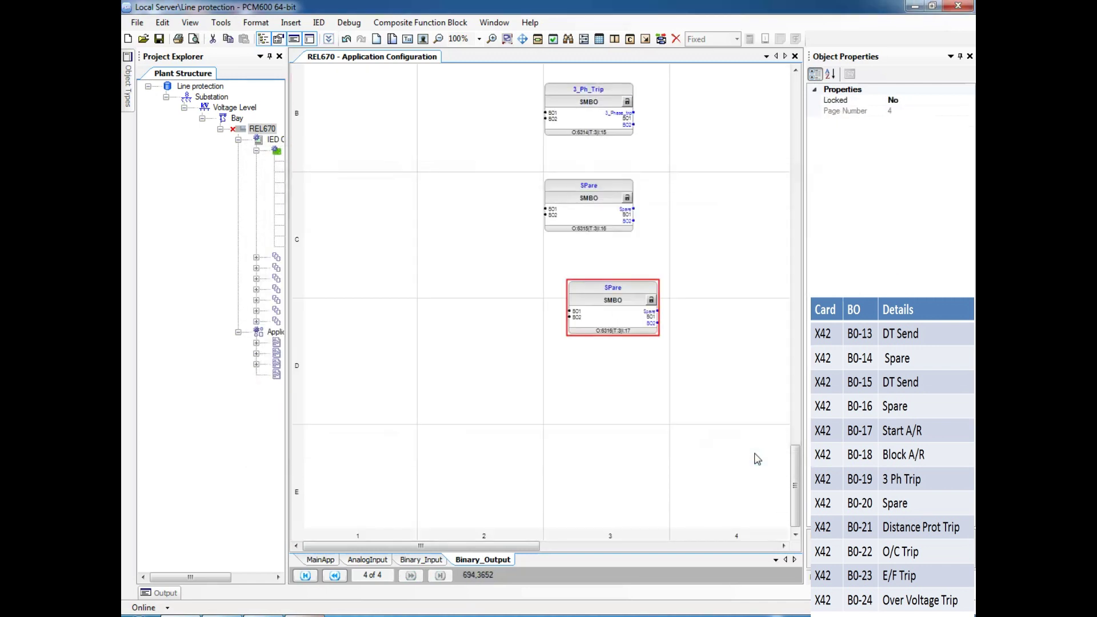
left_click(602, 318)
left_click(938, 181)
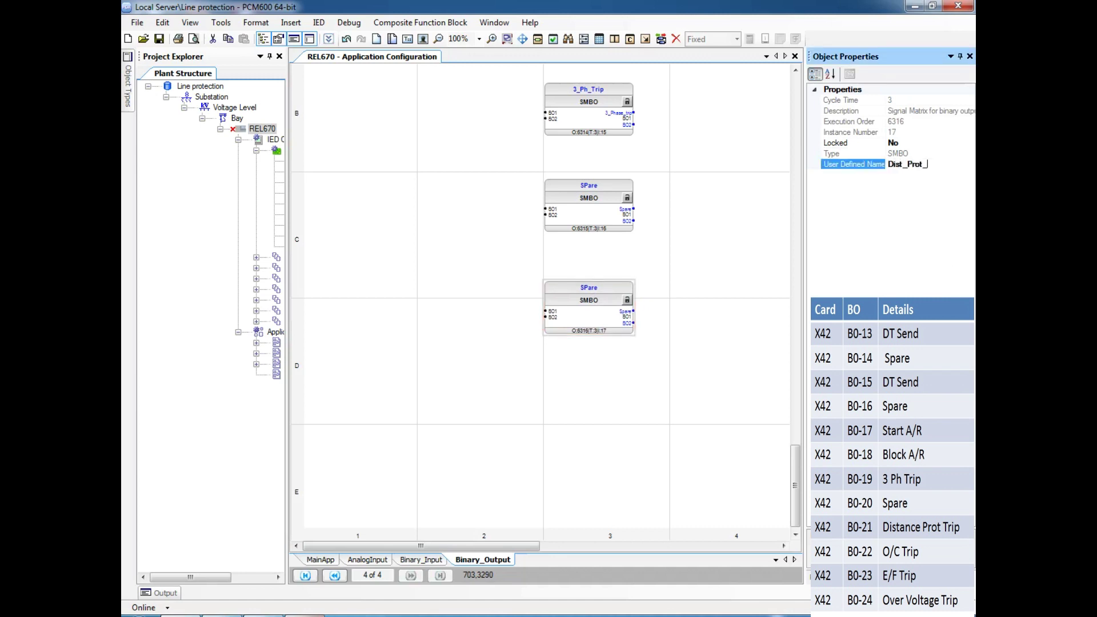
Set the instance name of the Dist_Prot_tri block's first output to Dist_Prot_tri.
left_click(626, 318)
left_click(924, 110)
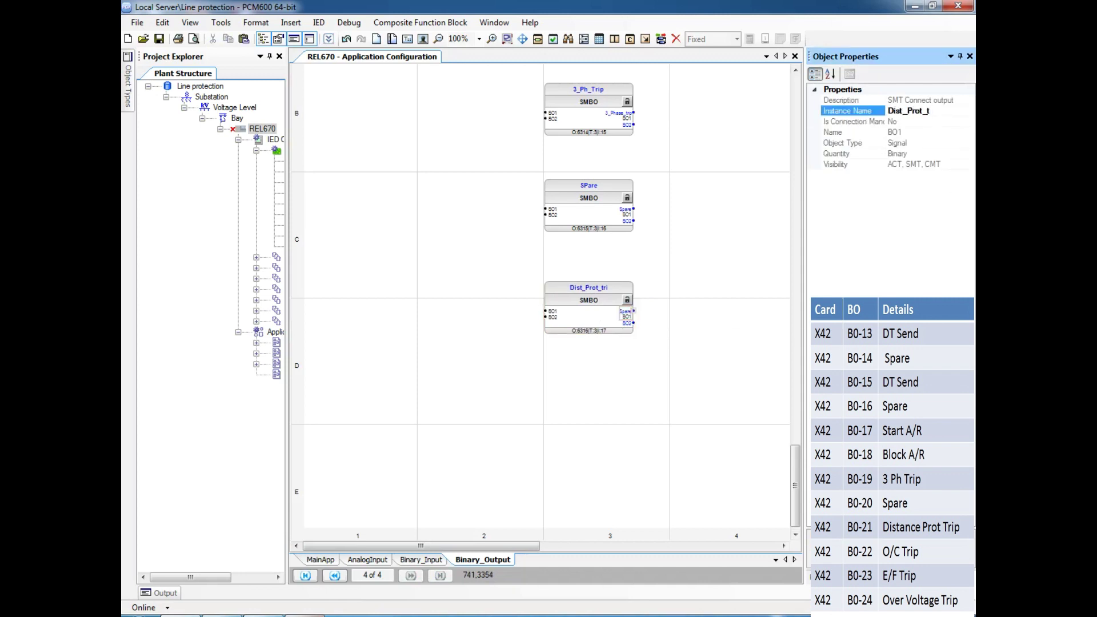
left_click(647, 526)
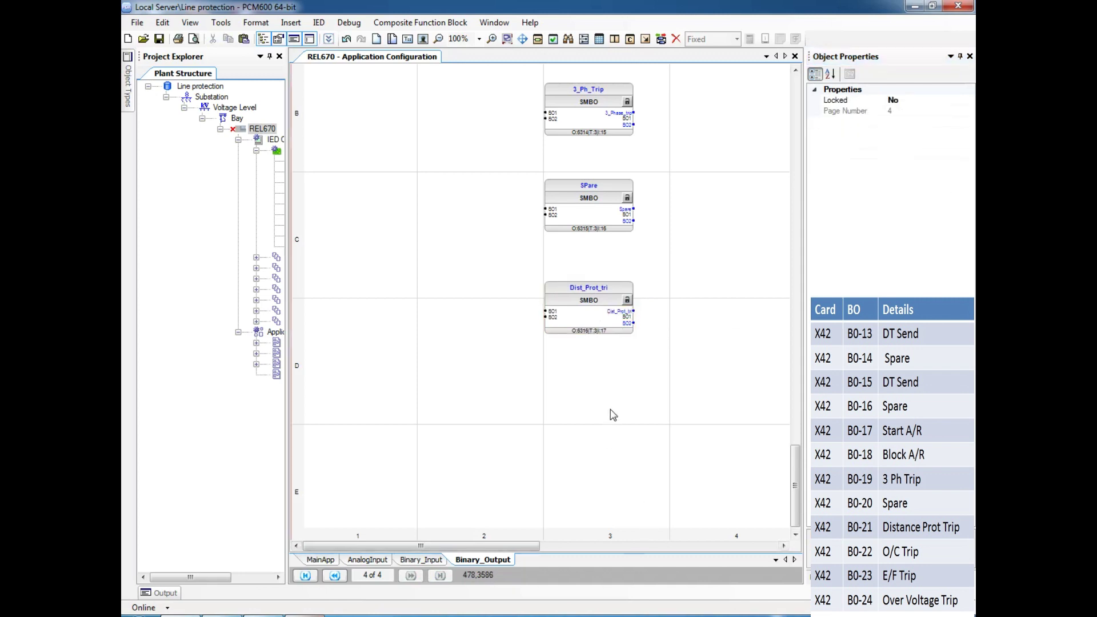
Copy the Dist_Prot_tri block, paste a new instance directly below it and align it with the column.
left_click(600, 313)
key("ctrl+c")
right_click(572, 366)
left_click(593, 376)
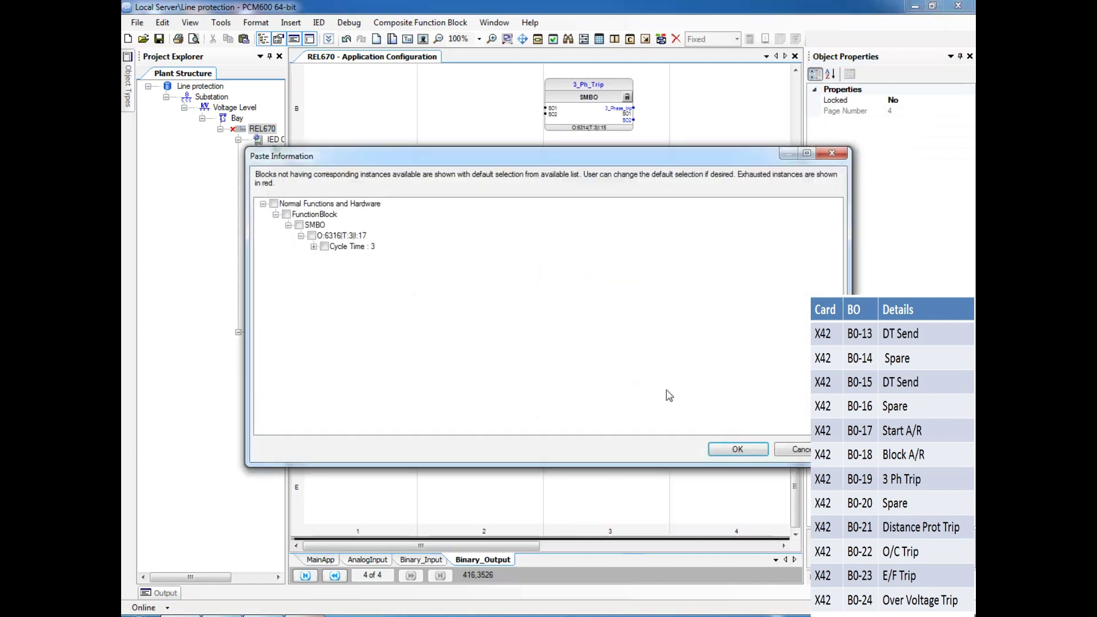
key("Return")
left_click_drag(622, 373, 571, 380)
Rename the copied block below Dist_Prot_tri as OC-Trip.
left_click(945, 166)
key("BackSpace")
key("BackSpace")
key("BackSpace")
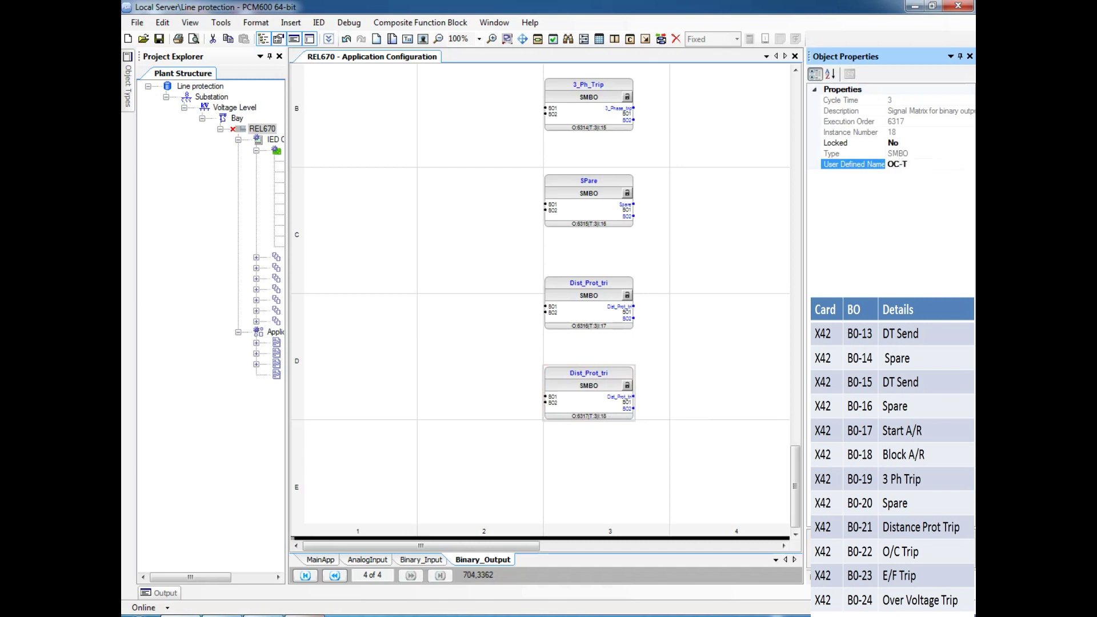
left_click(660, 495)
Move the five SMBO blocks on page four upward and closer together to free room at the page's lower end.
scroll(647, 483, "up", 5)
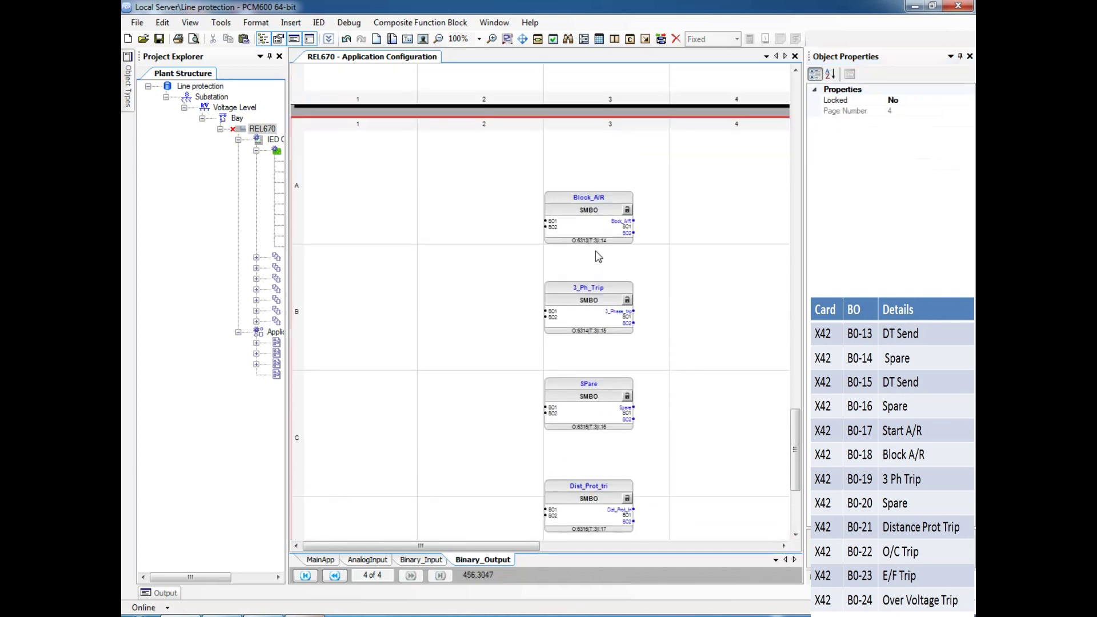
left_click(595, 238)
scroll(592, 228, "up", 3)
scroll(595, 237, "down", 5)
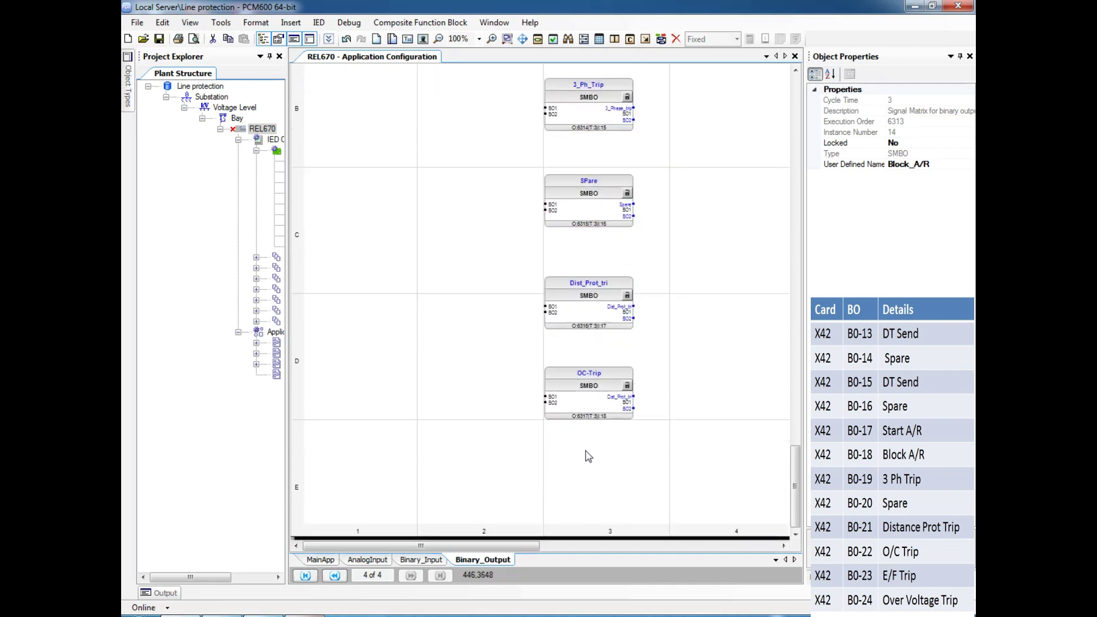
scroll(587, 453, "up", 2)
scroll(600, 343, "down", 1)
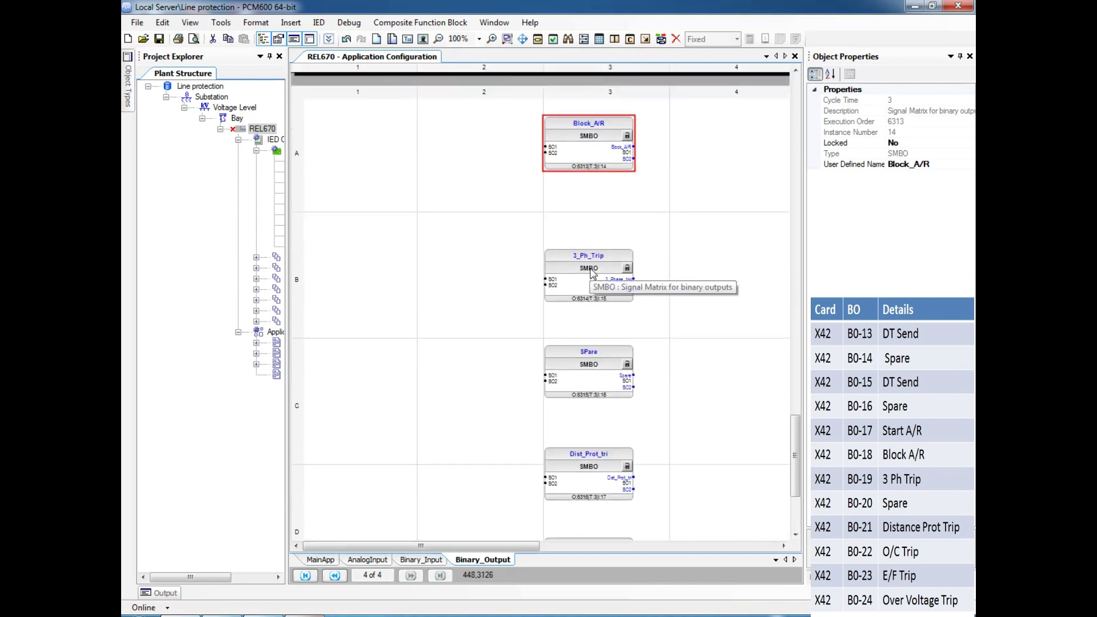
left_click(594, 257)
left_click(595, 375)
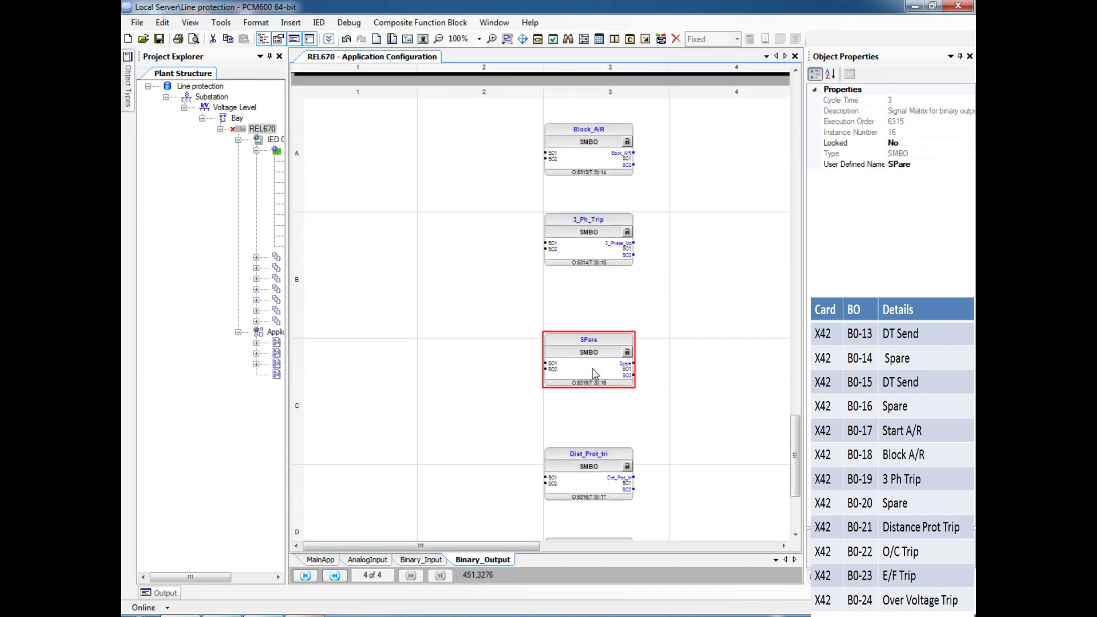
left_click(597, 463)
scroll(607, 450, "down", 3)
left_click(608, 449)
scroll(598, 419, "down", 2)
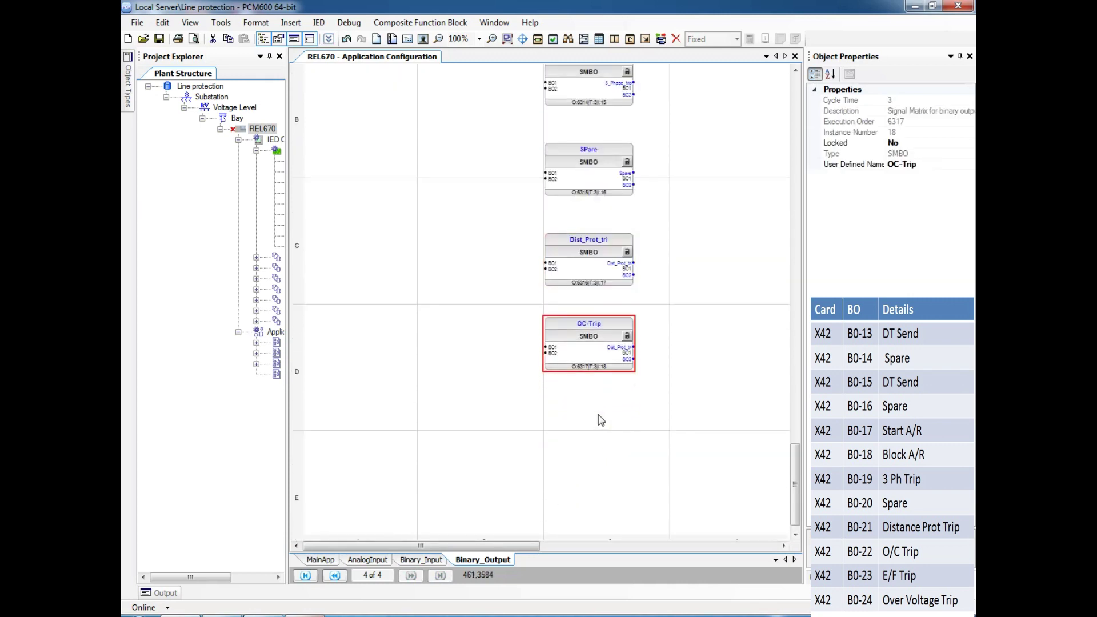
Paste another instance of the copied Dist_Prot_tri block below OC-Trip, align it and rename it E/F_trip.
left_click(597, 445)
key("ctrl+v")
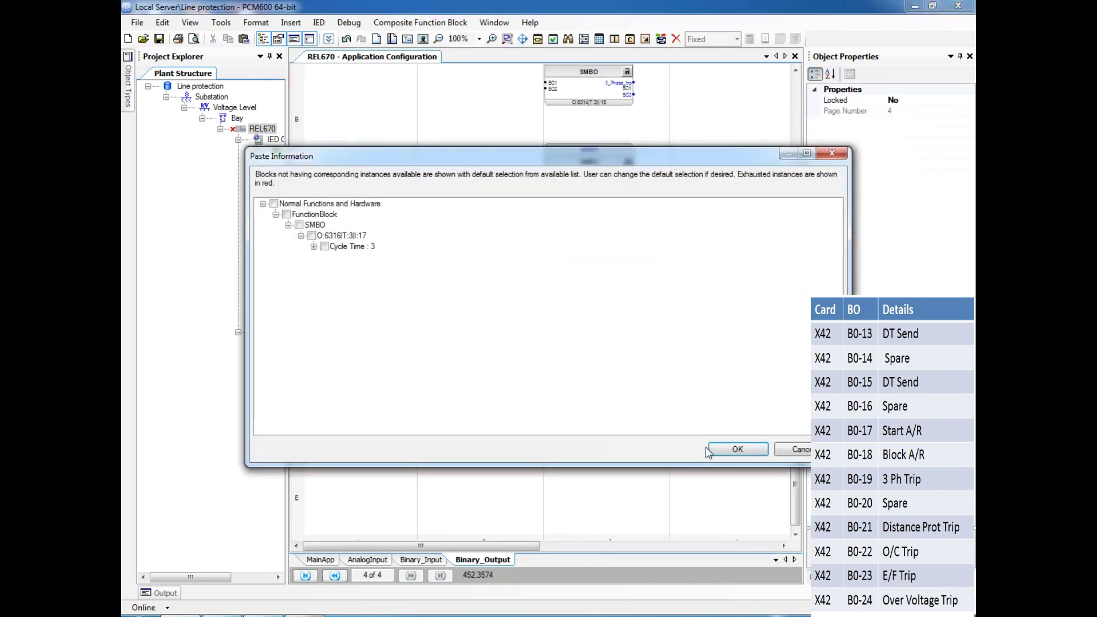
left_click(711, 449)
left_click(599, 406)
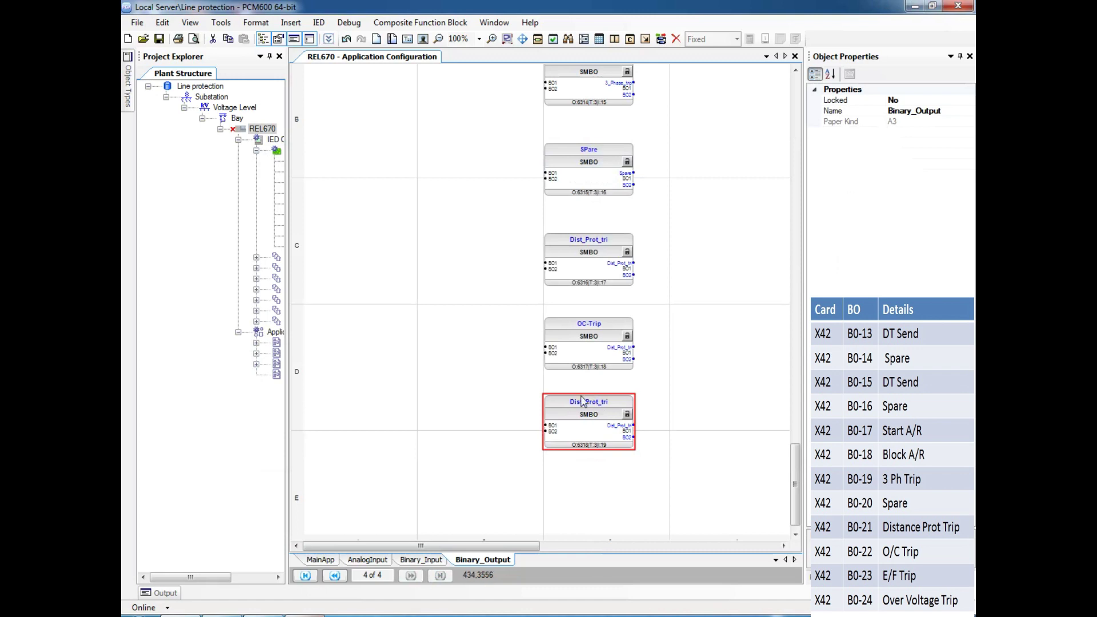
left_click(945, 164)
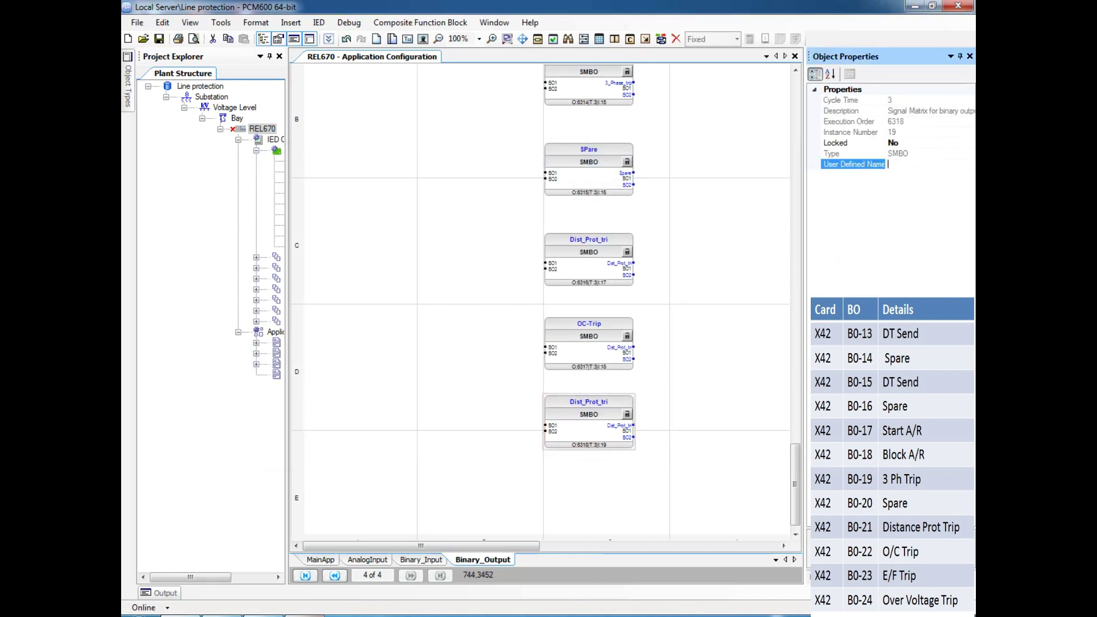
left_click(706, 508)
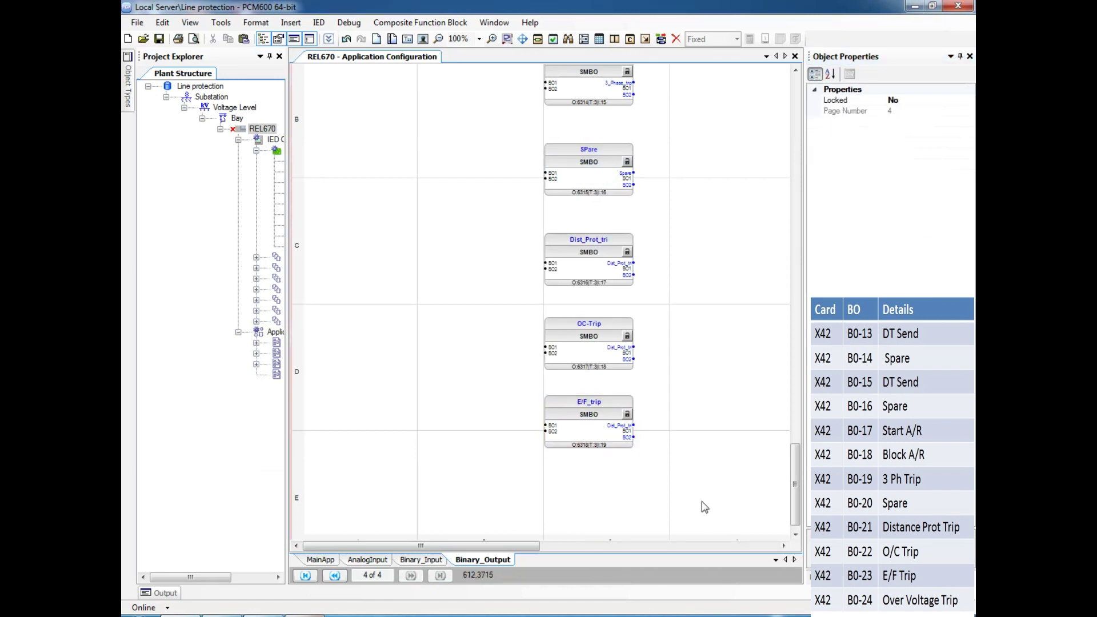
Set the first output's instance name to OC_Trip on the OC-Trip block and to E/F_Trip on the E/F_trip block.
left_click(624, 352)
left_click(922, 114)
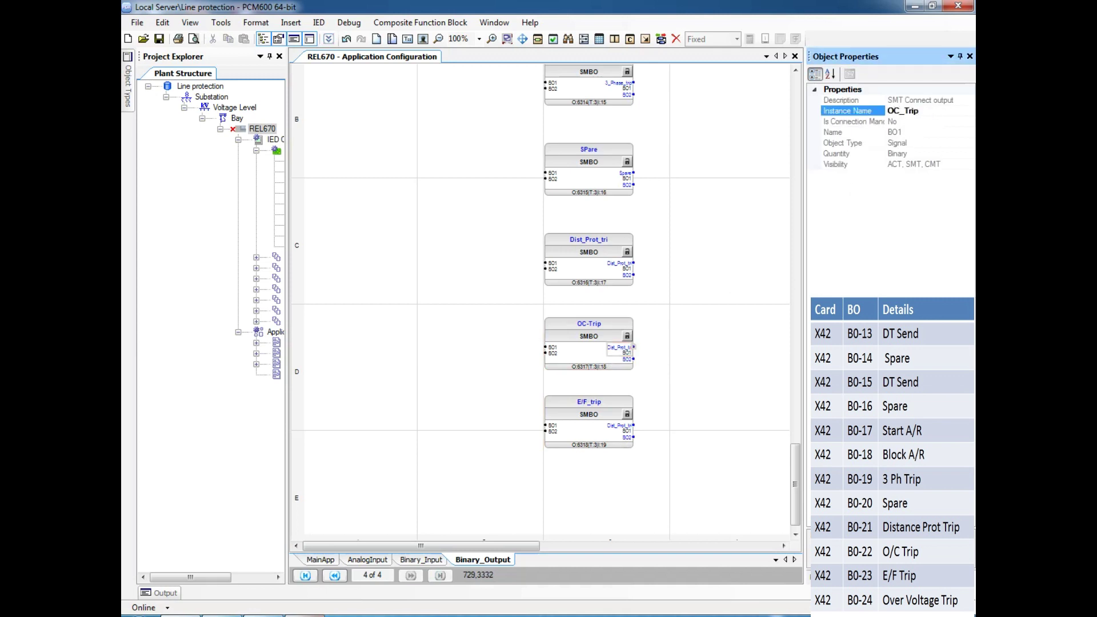
left_click(673, 399)
left_click(624, 426)
left_click(936, 111)
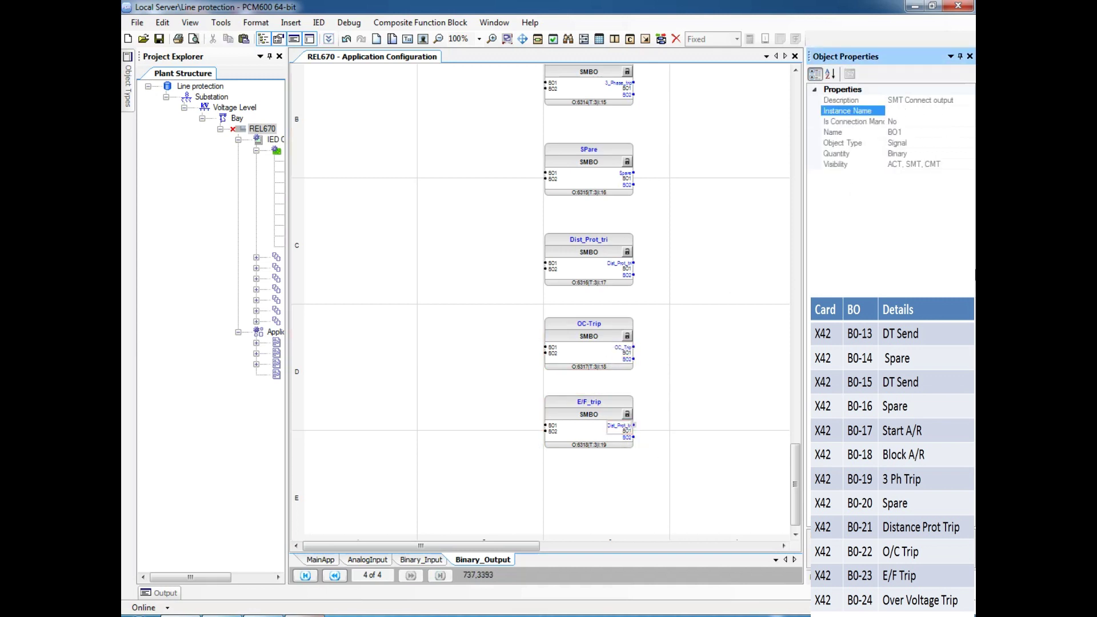
left_click(670, 495)
Paste one more Dist_Prot_tri instance below the E/F_trip block, align it within the page and rename it Over_Voltage_.
scroll(637, 475, "down", 1)
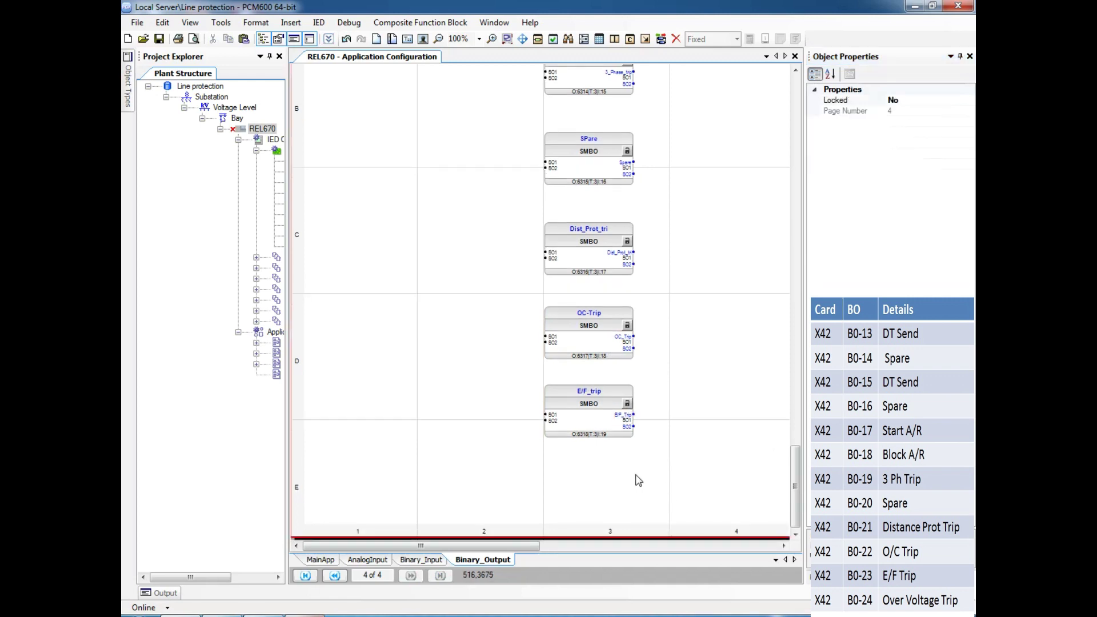
left_click(636, 450)
key("ctrl+v")
left_click(724, 446)
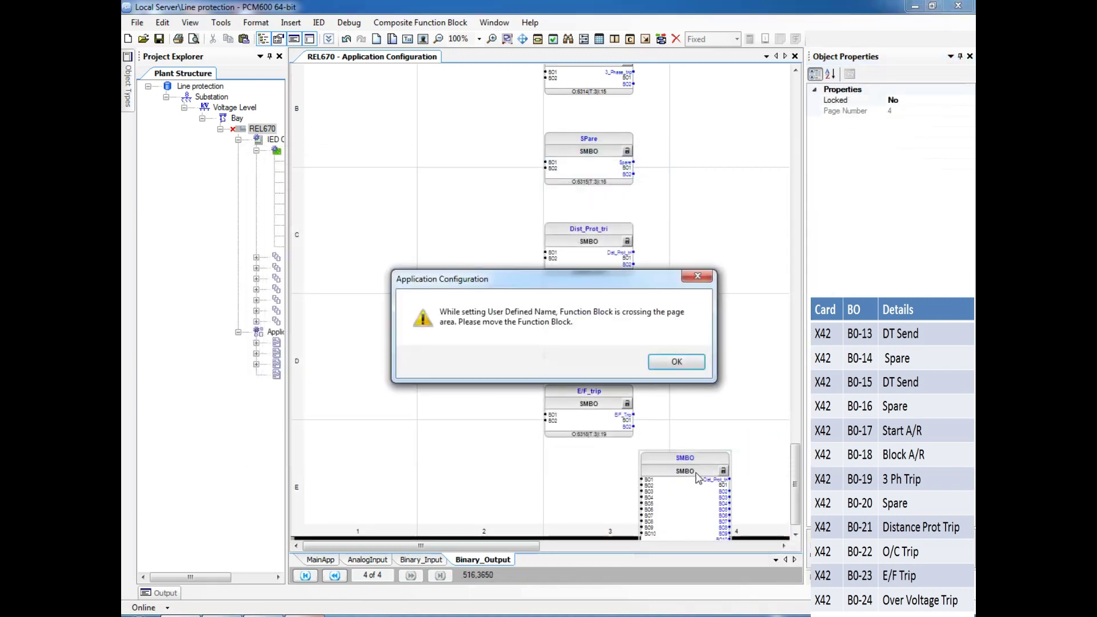
left_click(677, 362)
left_click_drag(674, 460, 578, 467)
left_click(943, 164)
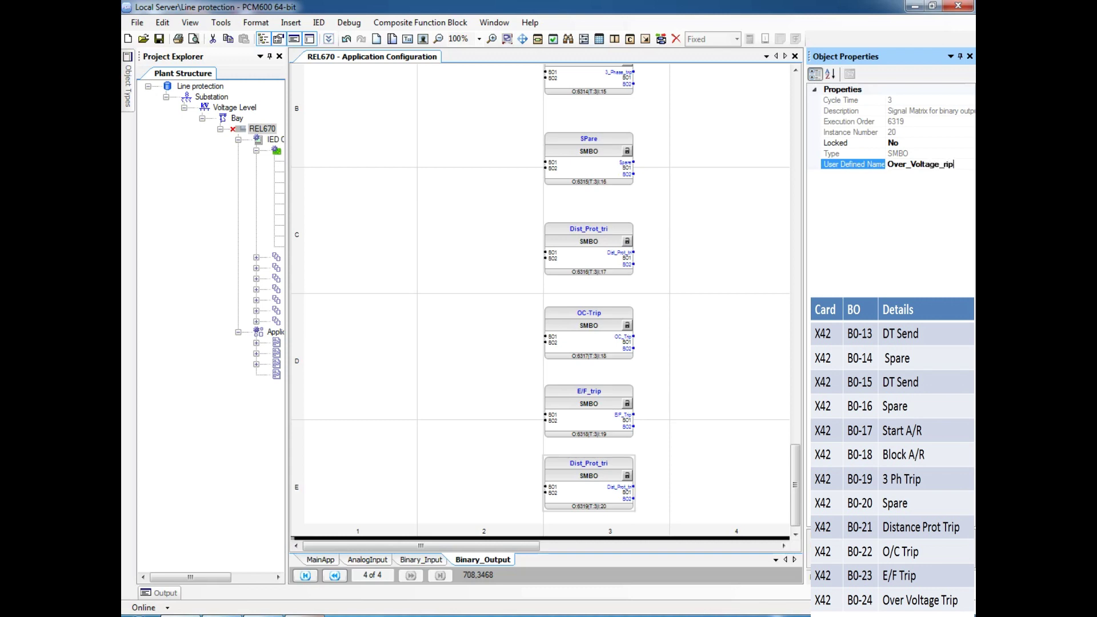
left_click(705, 285)
Set the instance name of the lowest block's first output to Over_Voltage_trip.
left_click(621, 488)
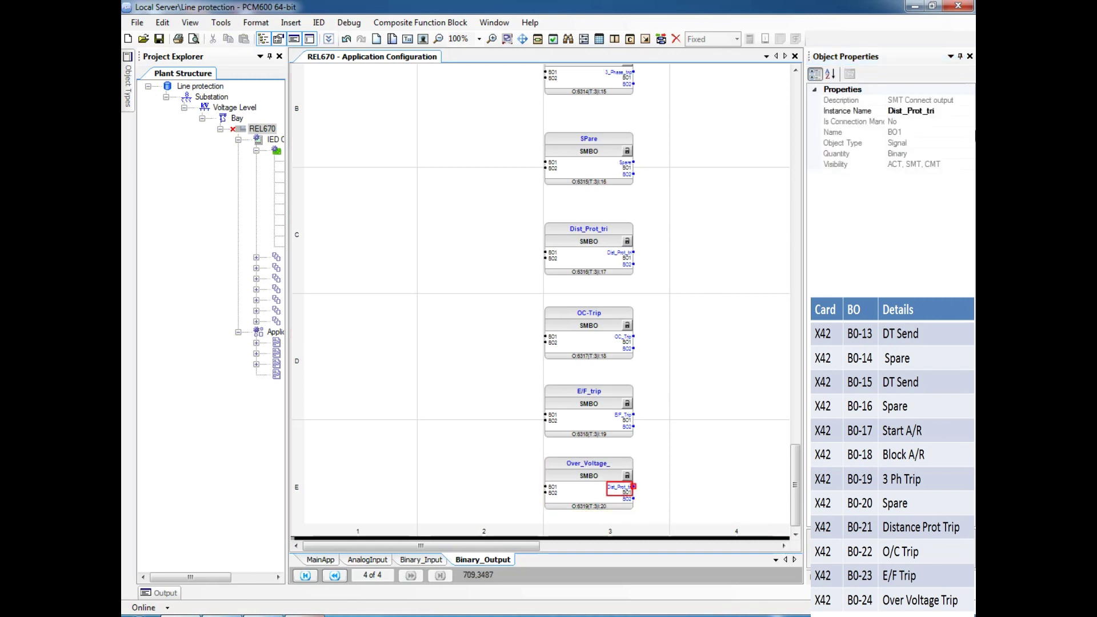
left_click(942, 109)
type("Over_Voltage_trip")
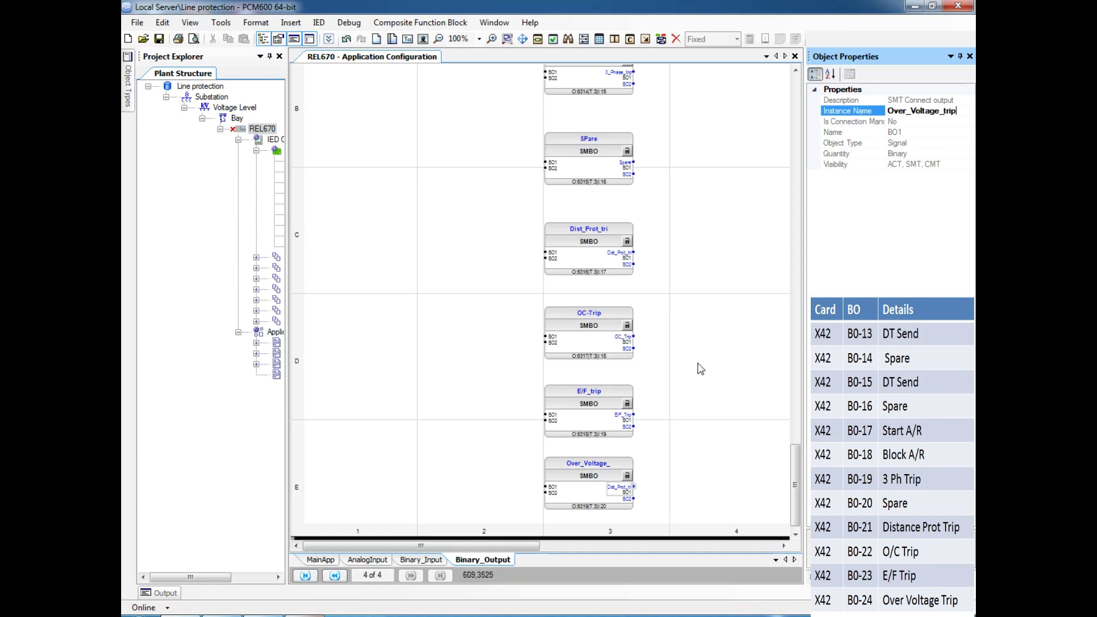
left_click(701, 369)
Insert a binary output channel beside the Block_A/R block, allocate it to BOM_4 BO18 named Block_A/R, and wire it to the block.
scroll(698, 369, "up", 5)
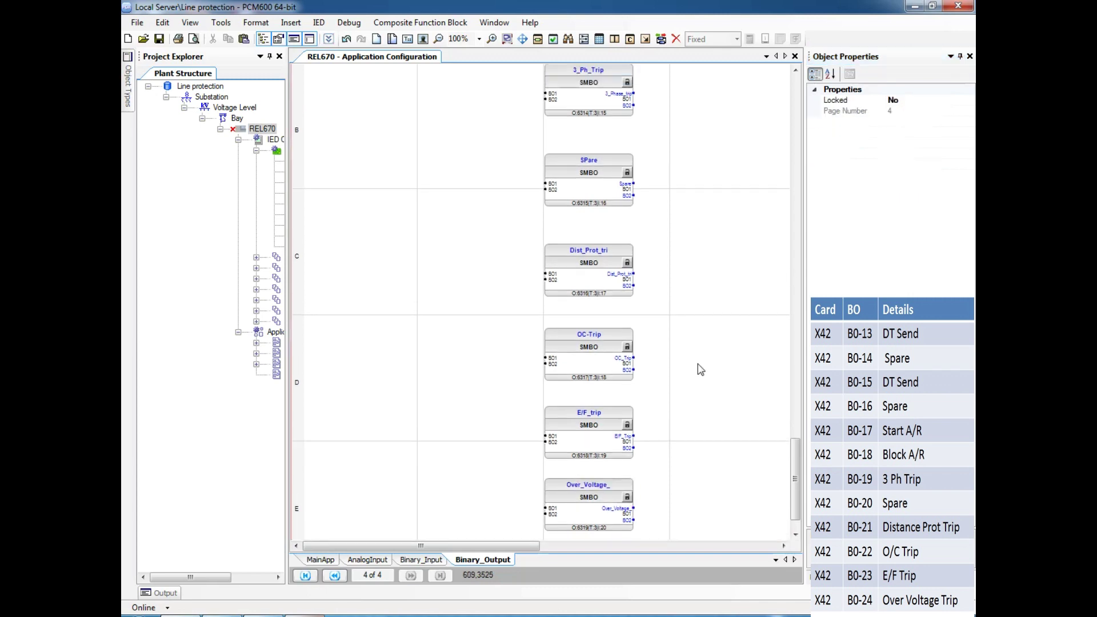
right_click(698, 370)
left_click(733, 378)
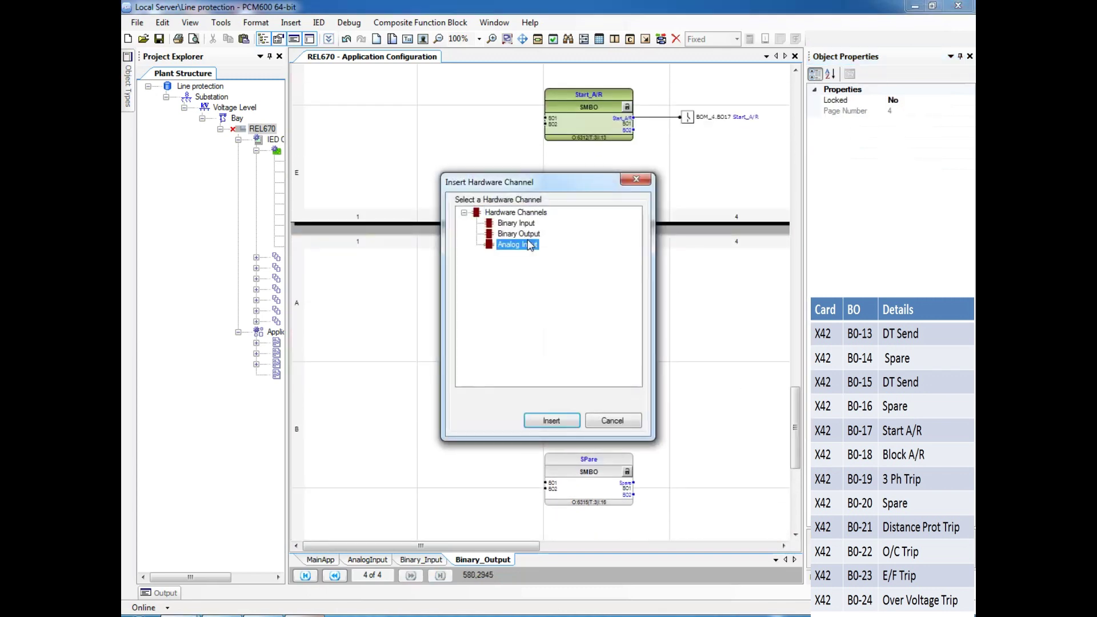
left_click(519, 234)
left_click(566, 420)
left_click(562, 299)
left_click(562, 308)
left_click_drag(574, 255, 604, 330)
left_click_drag(596, 392, 559, 402)
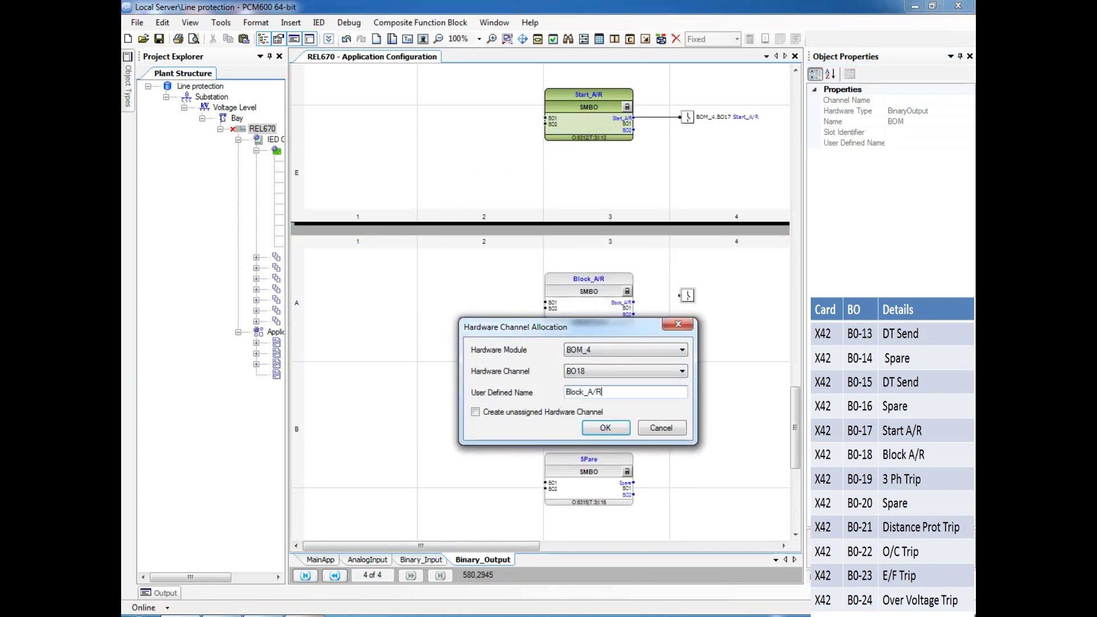
key("Return")
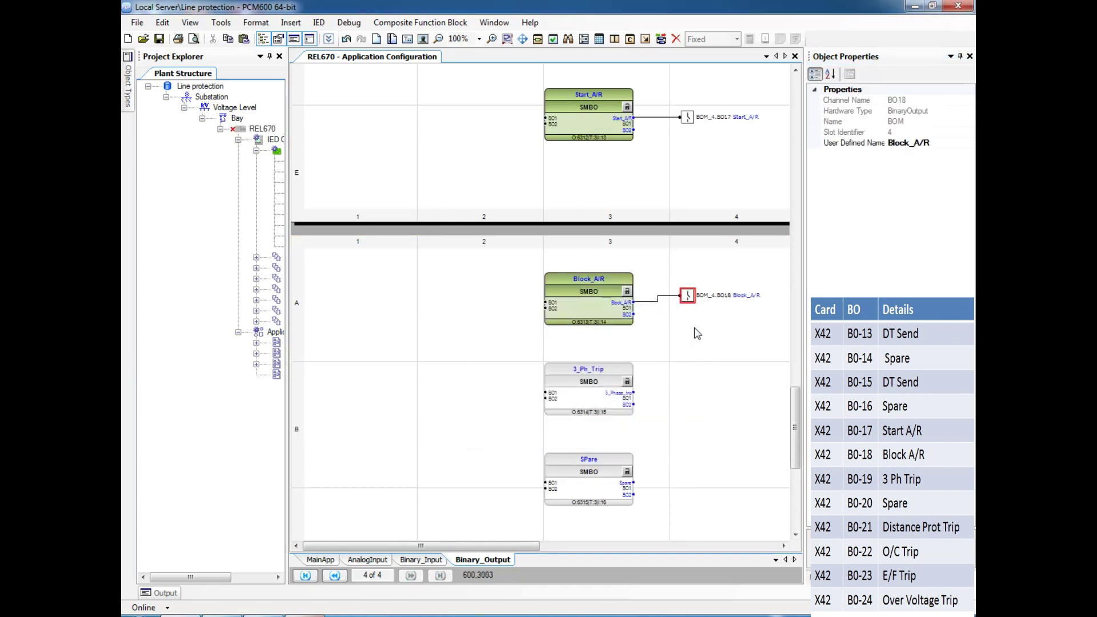
left_click(698, 334)
Insert a binary output channel beside the 3_Ph_Trip block, allocated to BOM_4 BO19 with the user defined name 3_Ph_Trip.
scroll(697, 334, "down", 3)
right_click(686, 329)
left_click(723, 410)
key("Down")
key("Down")
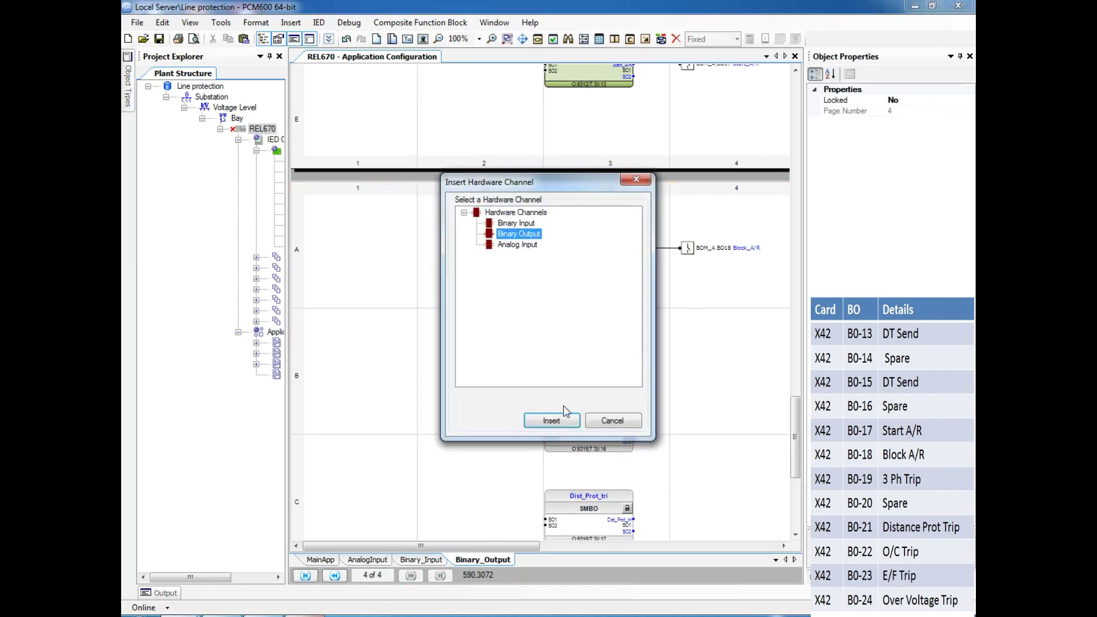
left_click(552, 420)
left_click_drag(575, 249, 625, 394)
double_click(615, 455)
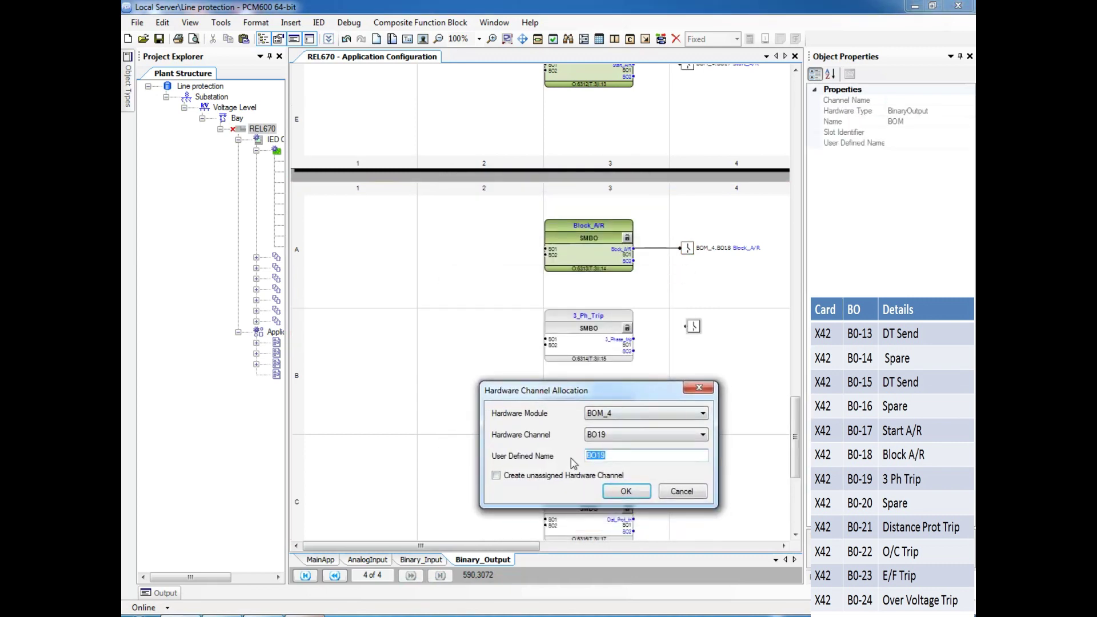
key("Return")
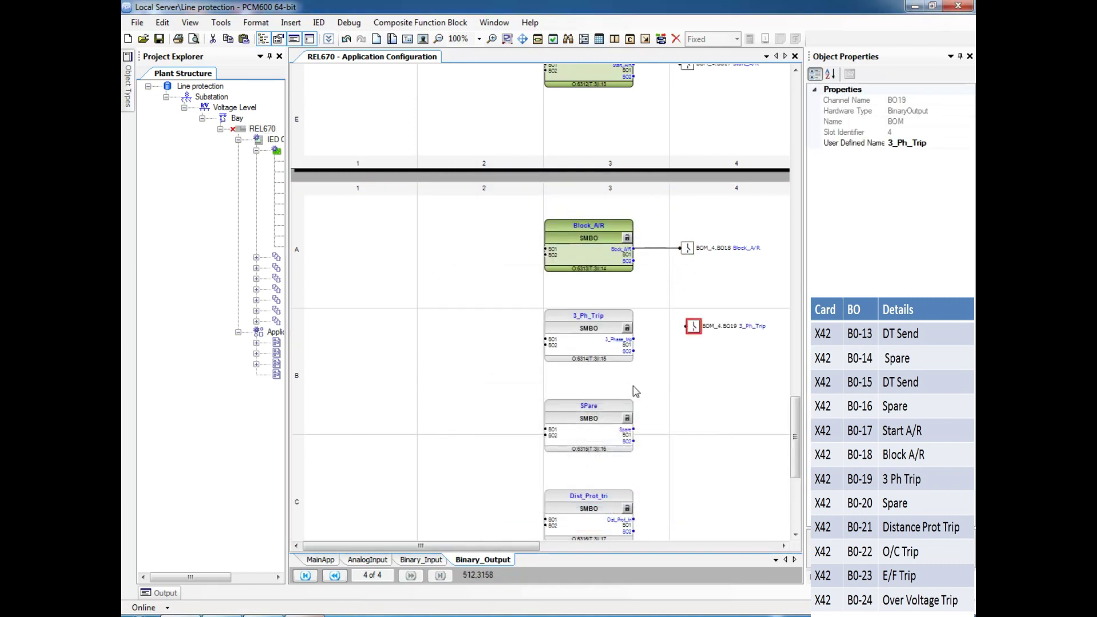
Wire the BO19 channel to the first output of the 3_Ph_Trip block and align it with that output.
key("Down")
key("Down")
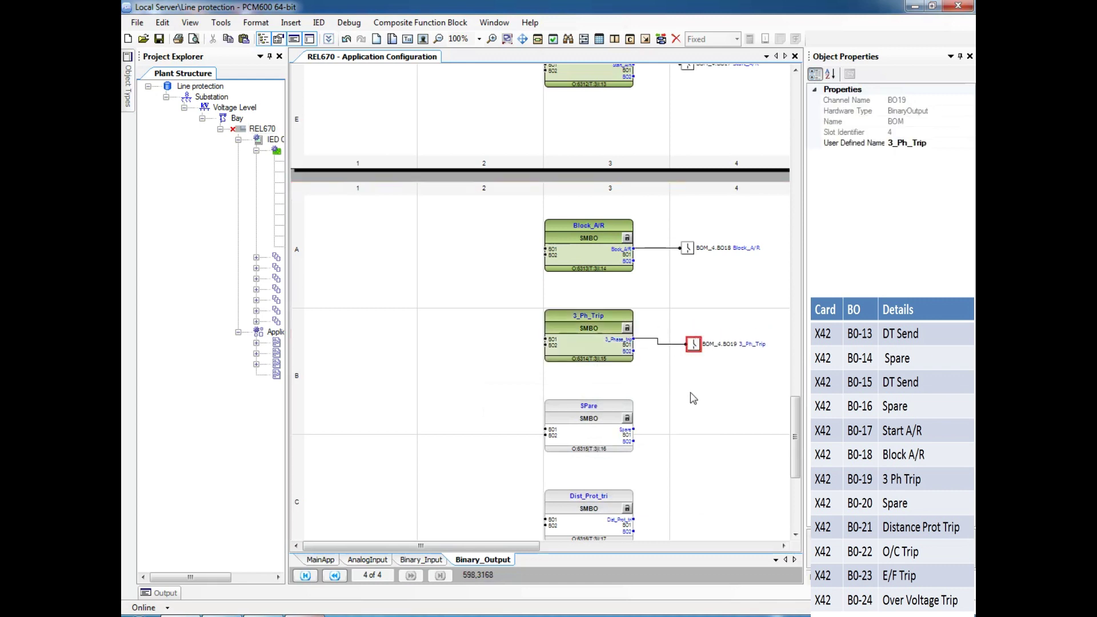
key("Up")
left_click(697, 382)
Insert a binary output channel beside the SPare block, allocated to BOM_4 BO20 with the user defined name Spare.
scroll(698, 381, "down", 2)
right_click(685, 285)
left_click(740, 367)
left_click(520, 233)
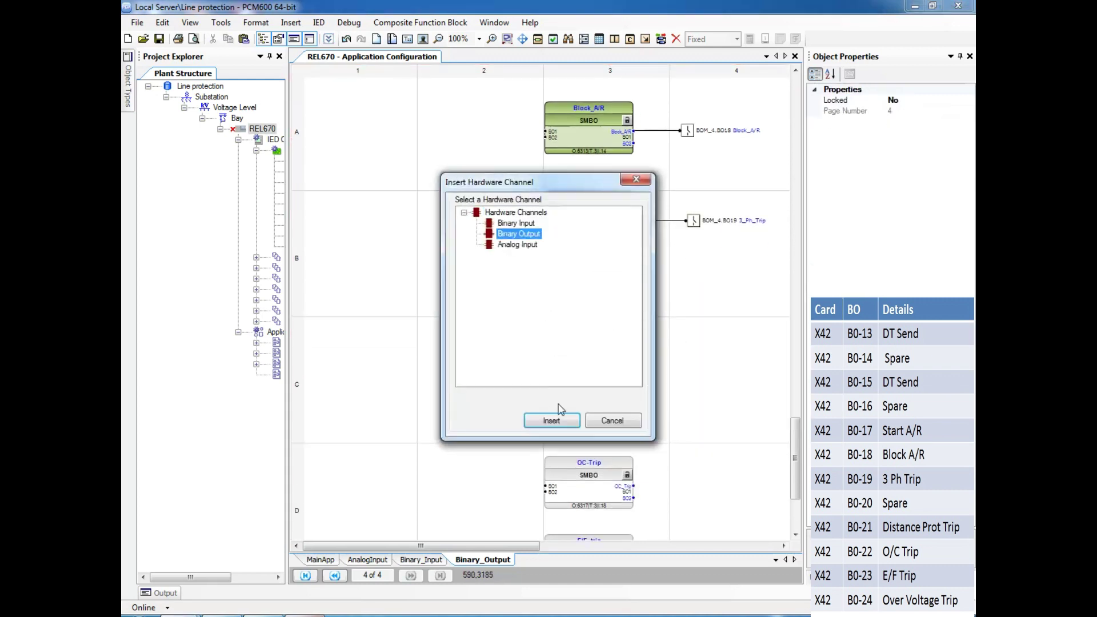
left_click(552, 419)
left_click(579, 298)
left_click(558, 317)
type("SPare")
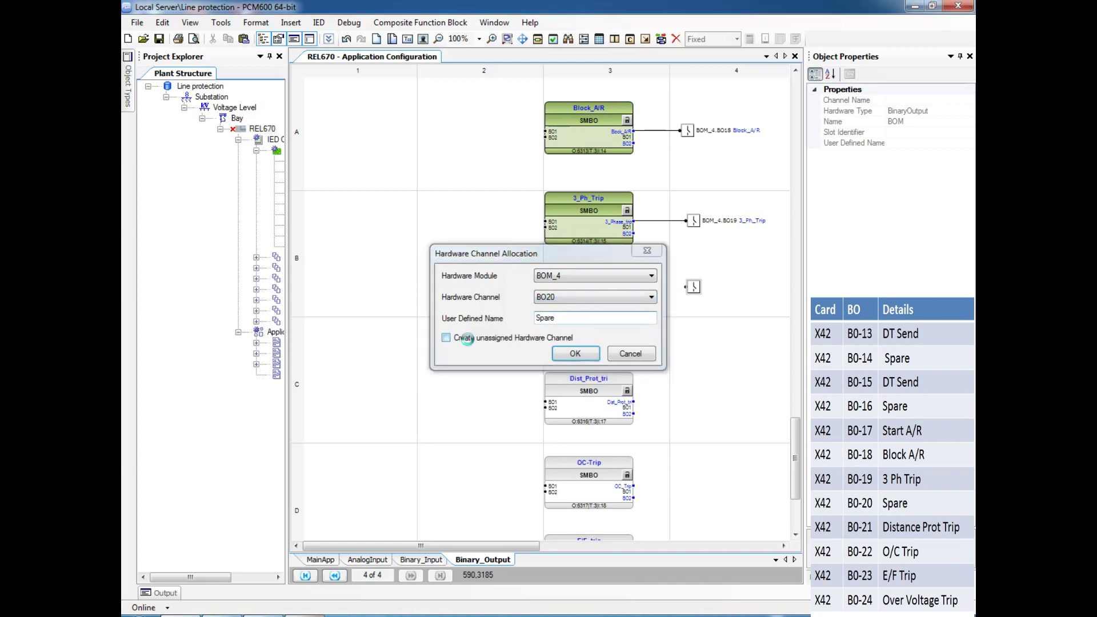
key("Return")
Connect the BO20 channel to the SPare block's first output and line it up with that output.
left_click_drag(691, 305, 633, 312)
left_click_drag(699, 305, 700, 311)
left_click(689, 360)
Insert a binary output channel beside the Dist_Prot_tri block and allocate it to BOM_4 channel BO21.
scroll(688, 363, "down", 2)
right_click(677, 287)
left_click(733, 369)
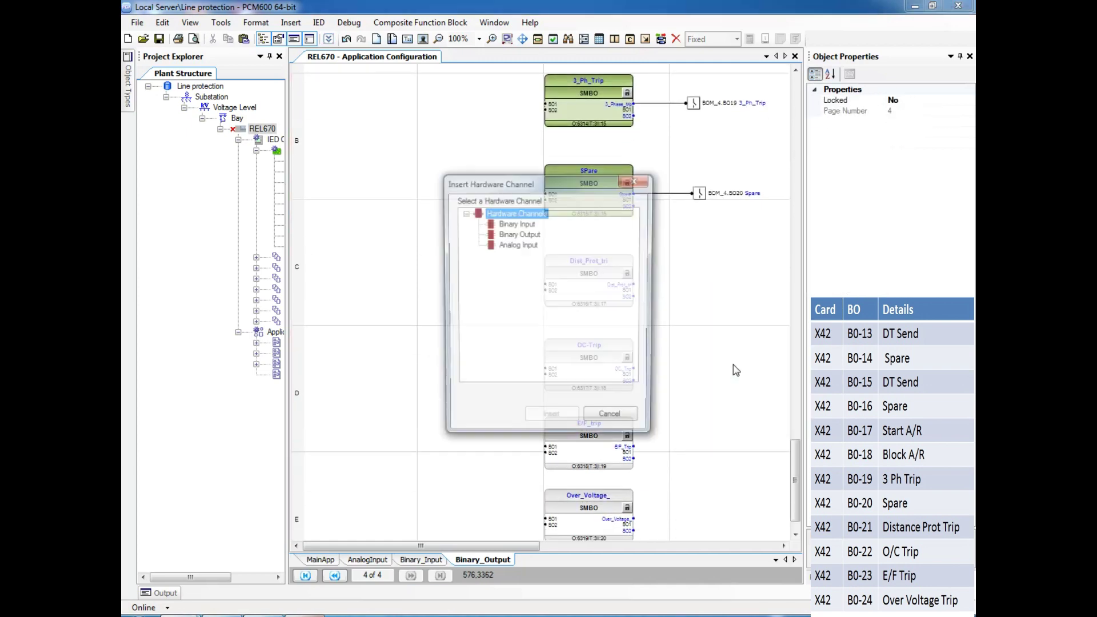
left_click(527, 234)
left_click(552, 420)
left_click(557, 298)
left_click(546, 308)
left_click(573, 354)
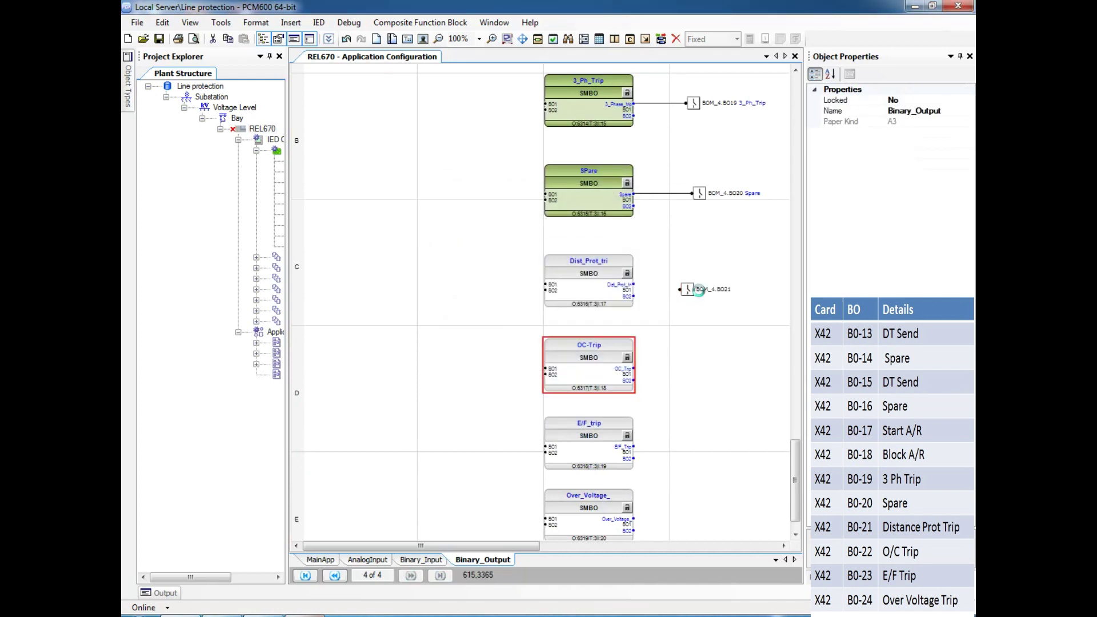
Set the BO21 channel's user defined name to Distance_Prot and wire it in line with the Dist_Prot_tri block's first output.
left_click(913, 147)
key("BackSpace")
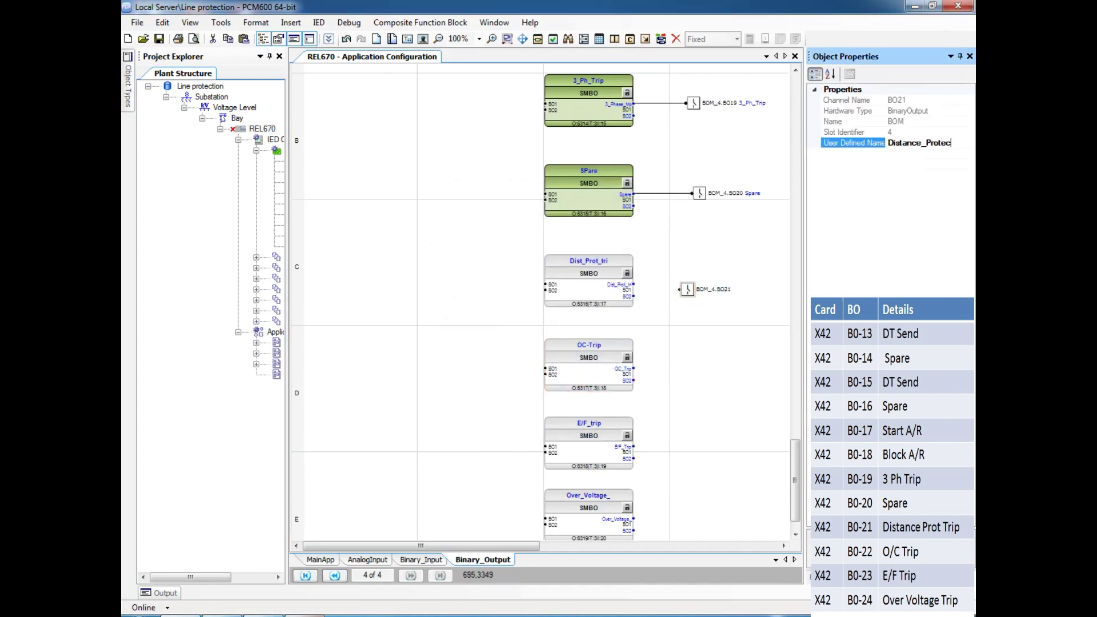
left_click(701, 378)
mouse_move(680, 289)
left_mouse_down()
mouse_move(633, 284)
mouse_move(689, 283)
left_mouse_up()
Insert a binary output channel beside the OC-Trip block, allocate it to BOM_4 BO22 named OC_Trip, and wire it to the block's first output.
right_click(696, 356)
left_click(738, 451)
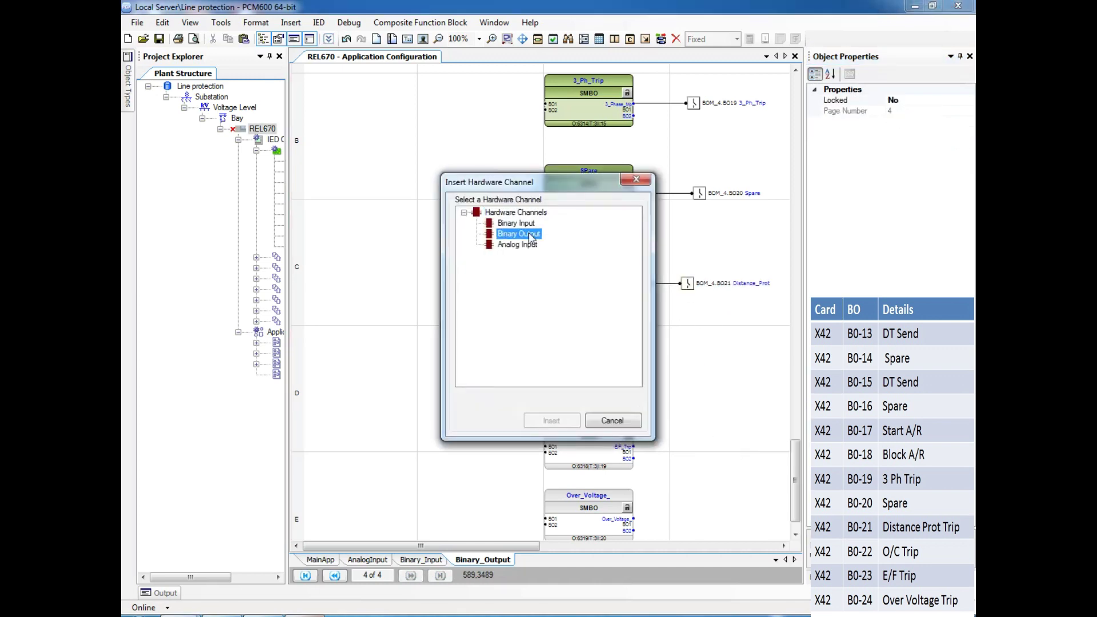
left_click(553, 423)
left_click(588, 297)
left_click(586, 317)
left_click_drag(587, 260, 606, 437)
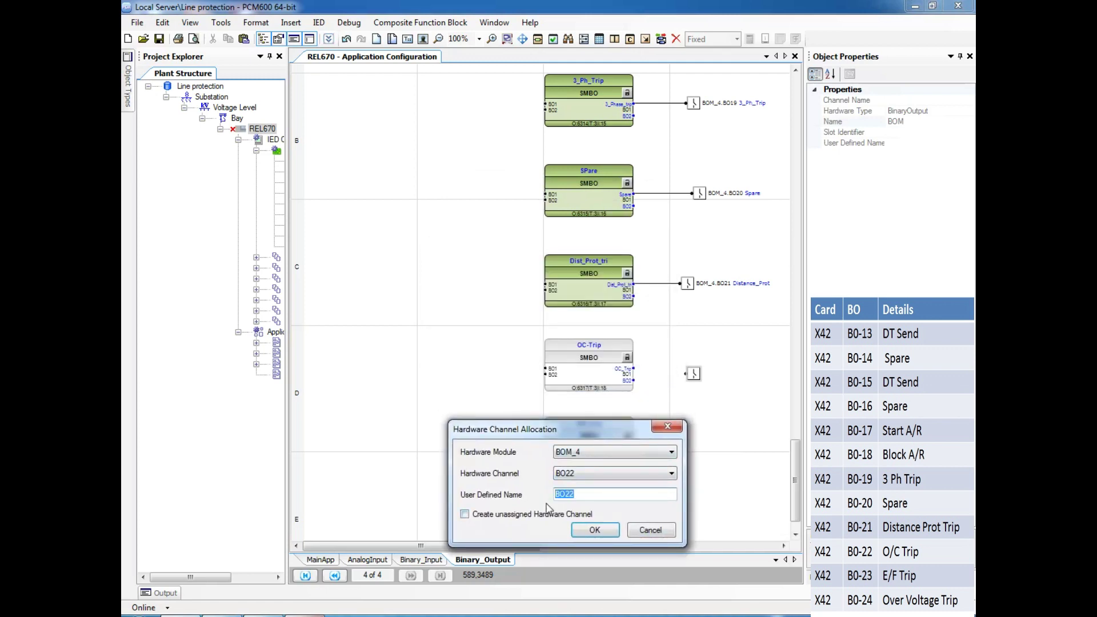
type("OC_Trip")
key("Return")
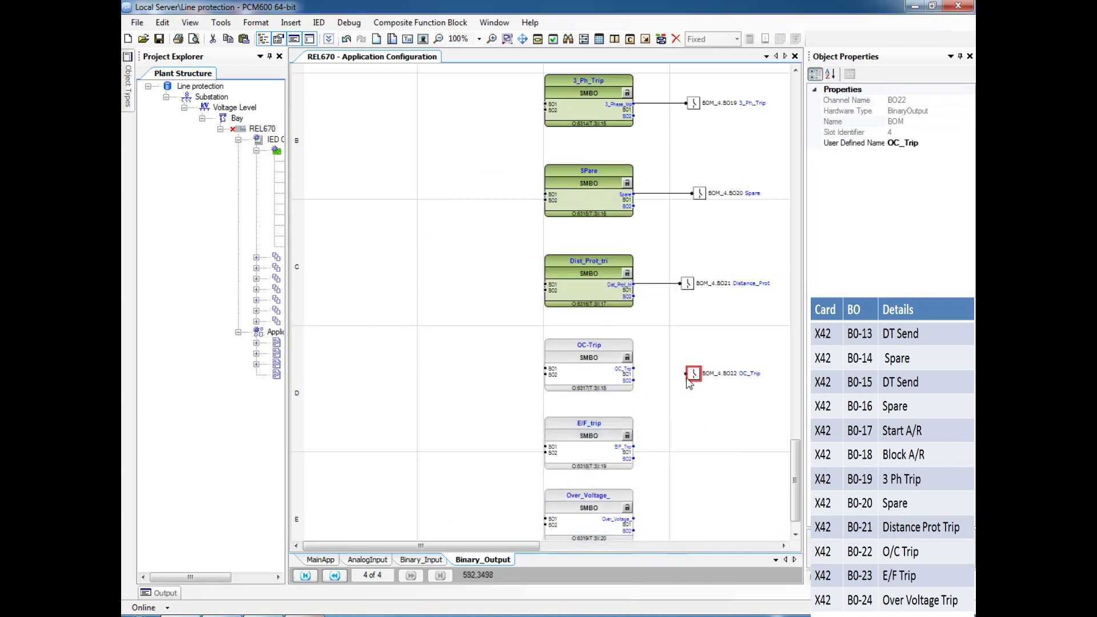
mouse_move(686, 374)
left_mouse_down()
mouse_move(633, 369)
mouse_move(693, 369)
left_mouse_up()
Add a binary output channel beside the E/F_trip block, allocated to BOM_4 BO23 as E/F_Trip, and wire it to the block's first output.
scroll(708, 449, "down", 1)
right_click(688, 406)
left_click(754, 487)
left_click(521, 234)
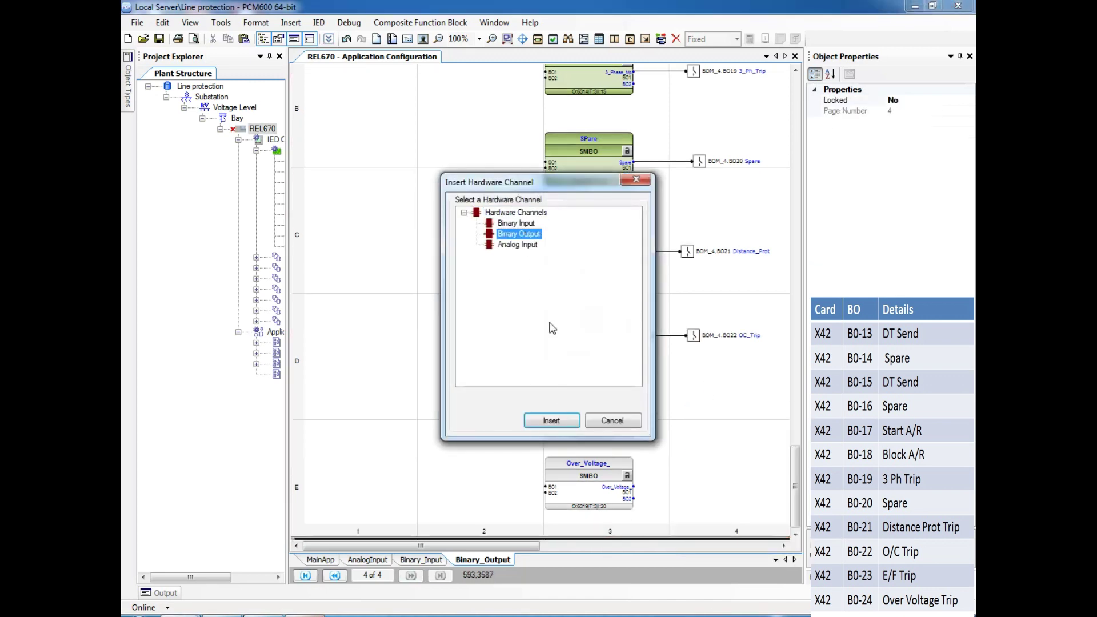
left_click(551, 420)
left_click(593, 298)
left_click(583, 310)
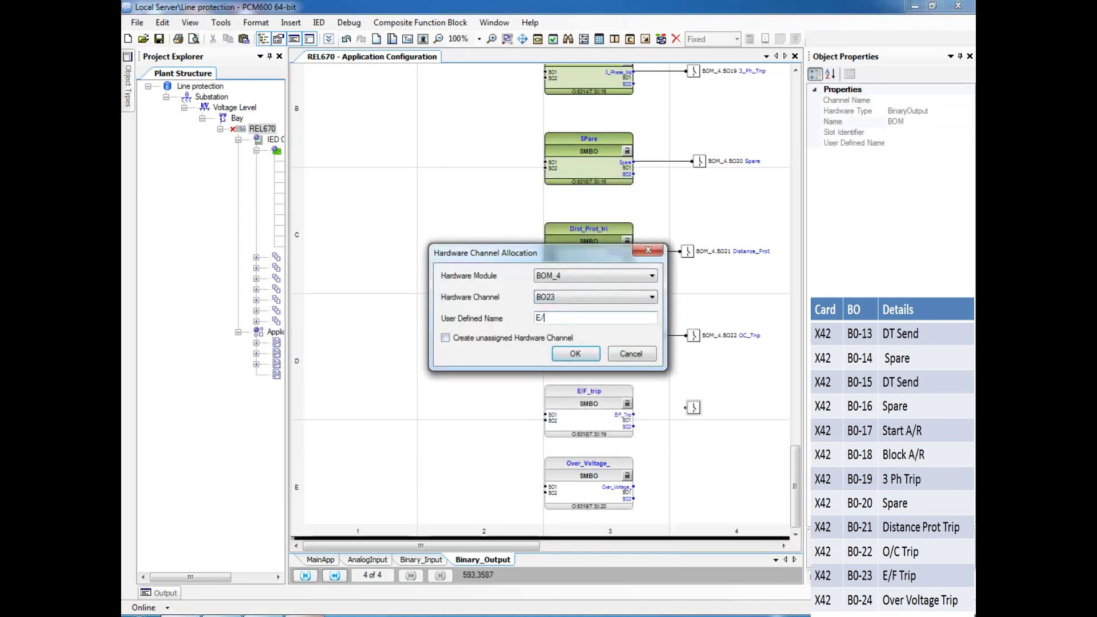
type("E/F_Trip")
key("Return")
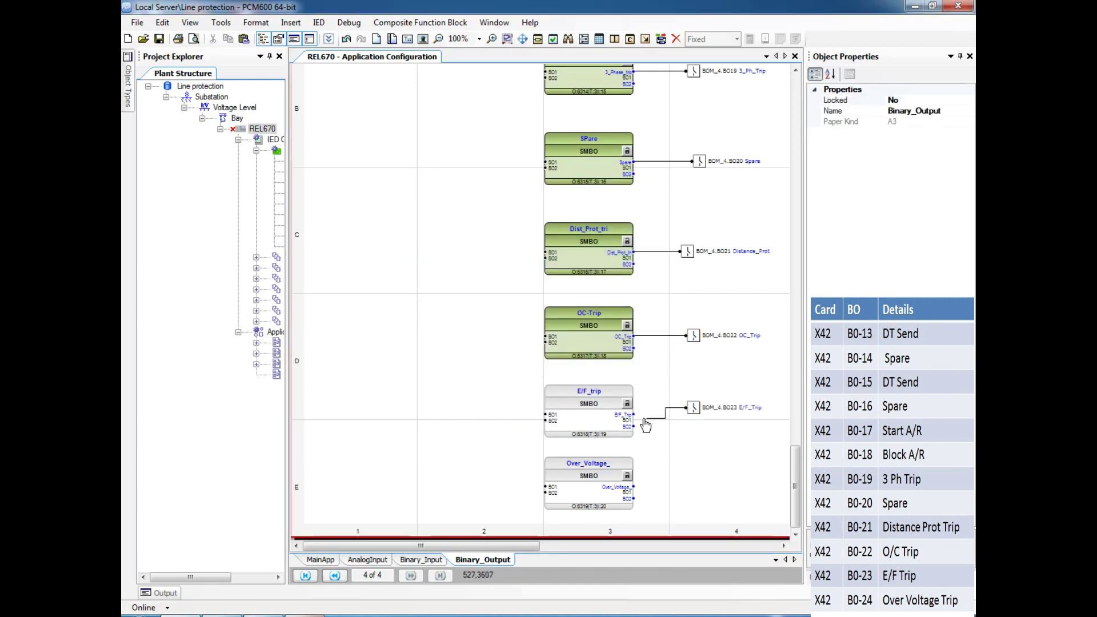
left_click_drag(635, 414, 694, 414)
Insert a binary output channel beside the Over_Voltage_ block, allocated to BOM_4 BO24 with the user defined name Over_Vol_trip.
right_click(692, 486)
left_click(731, 534)
left_click(519, 233)
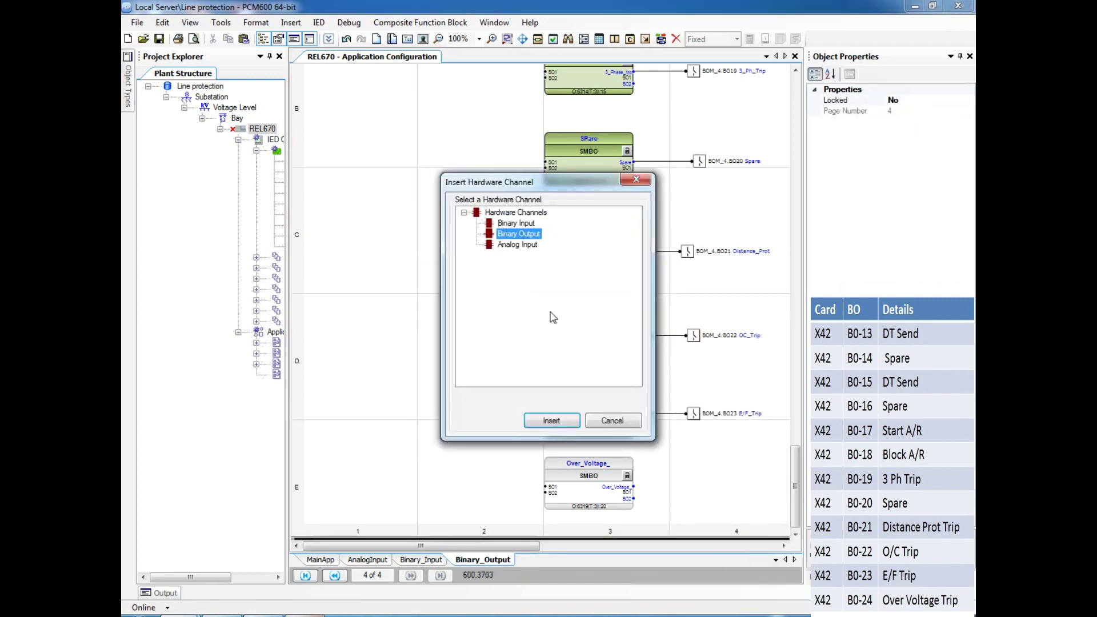
left_click(551, 420)
left_click(569, 298)
left_click(541, 317)
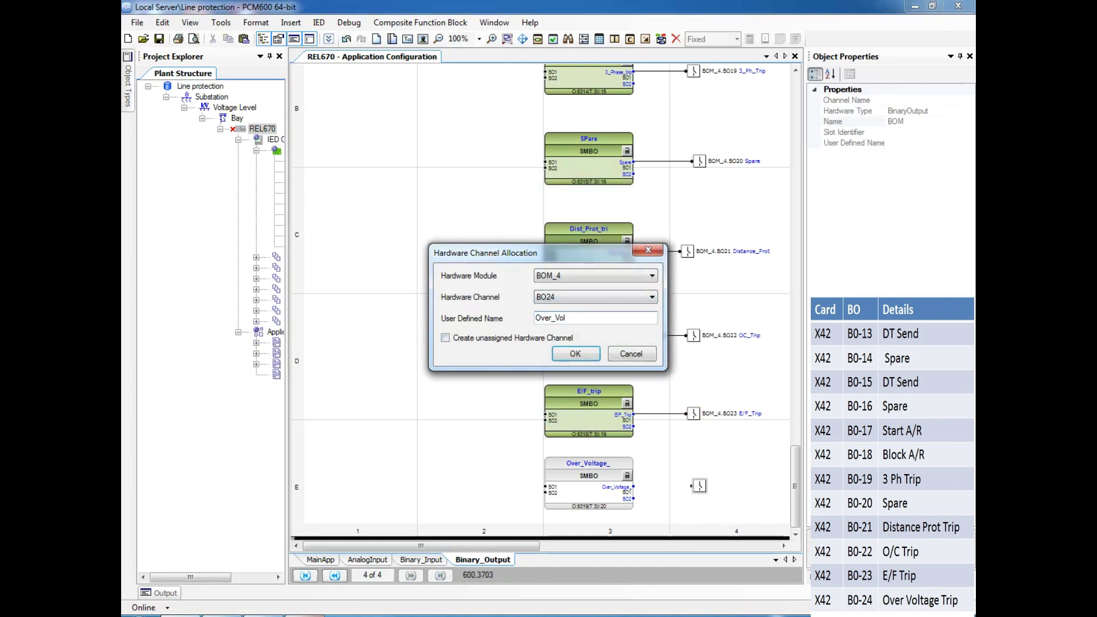
type("Over_Vol_trip")
key("Return")
Wire the BO24 channel to the Over_Voltage_ block's first output and save the application configuration.
left_click_drag(692, 486, 633, 487)
left_click(666, 514)
left_click(159, 39)
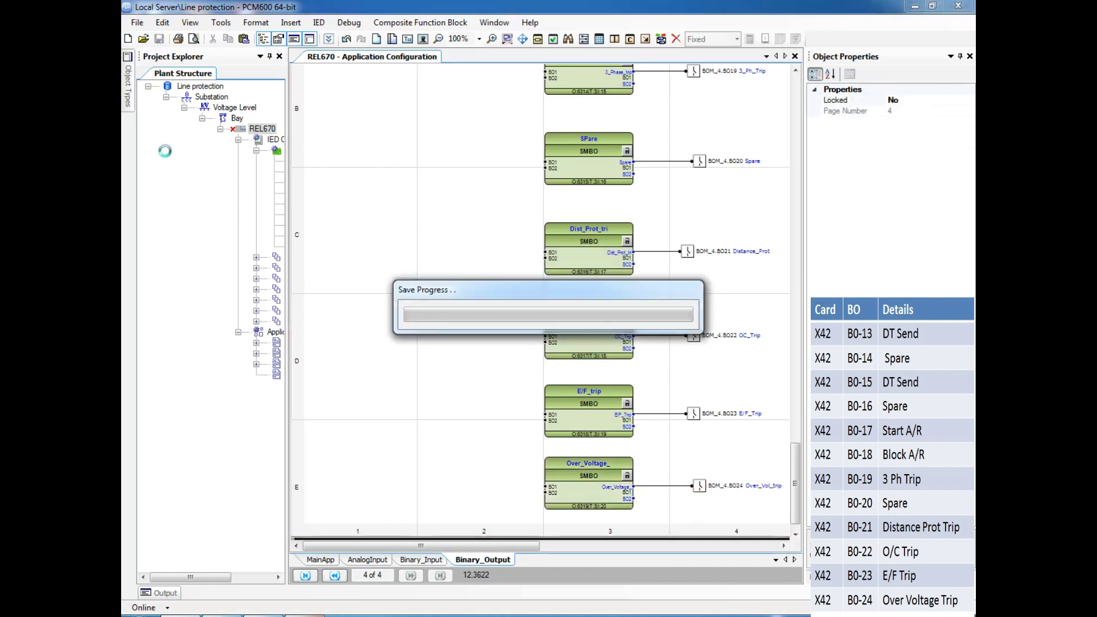